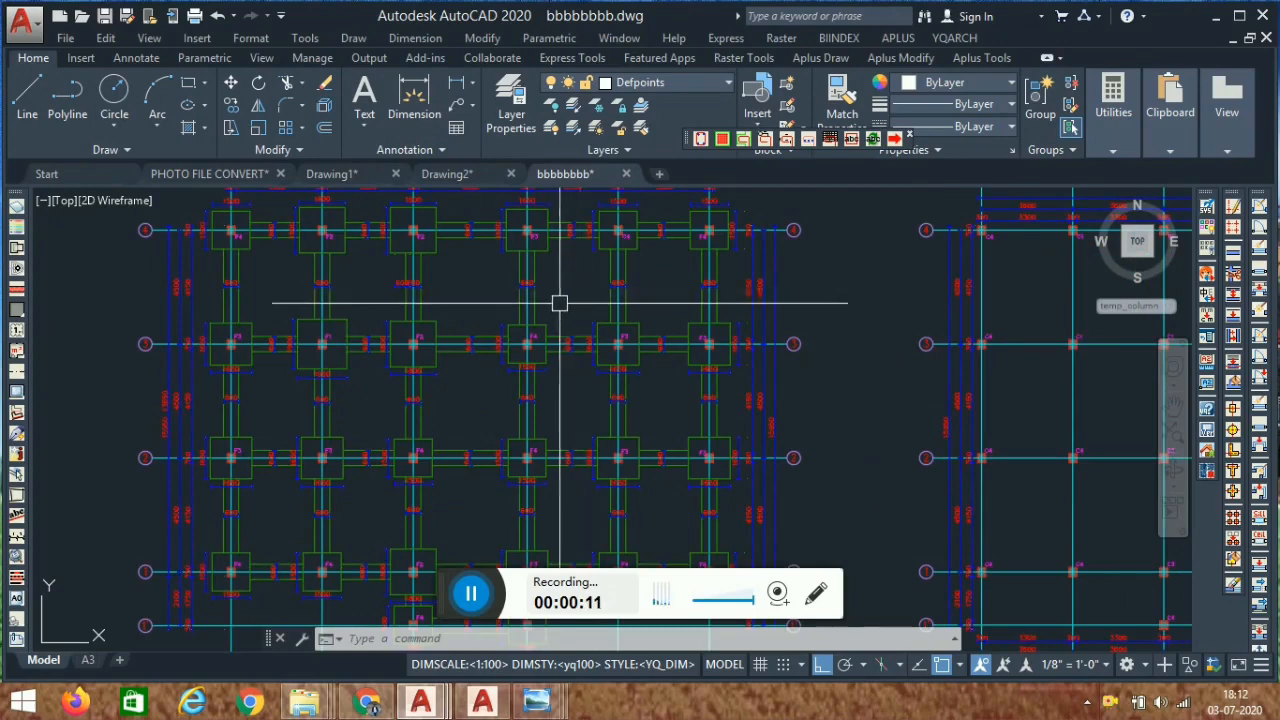
Examine the trench plan's footings, grid lines and dimensions from the top rows down to the entrance bay.
{"action": "middle_click_drag", "start_coordinate": [571, 290], "coordinate": [579, 361]}
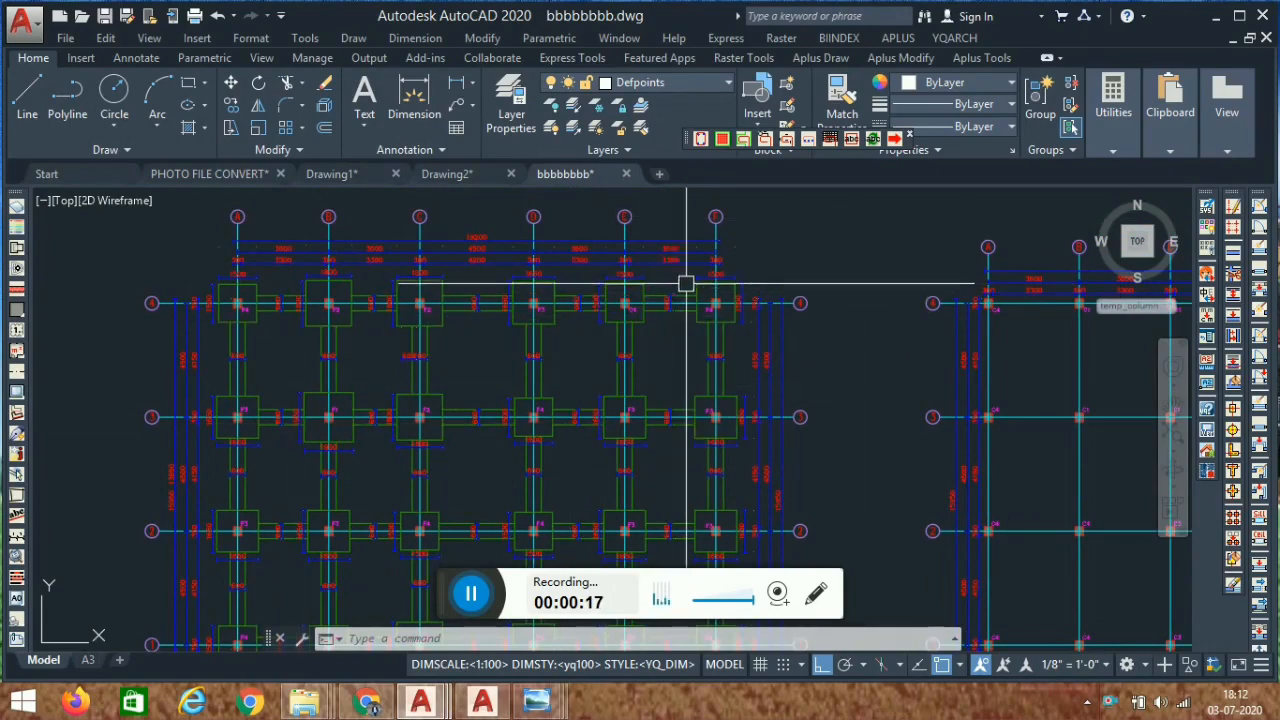
{"action": "scroll", "coordinate": [695, 445], "scroll_direction": "down", "scroll_amount": 3}
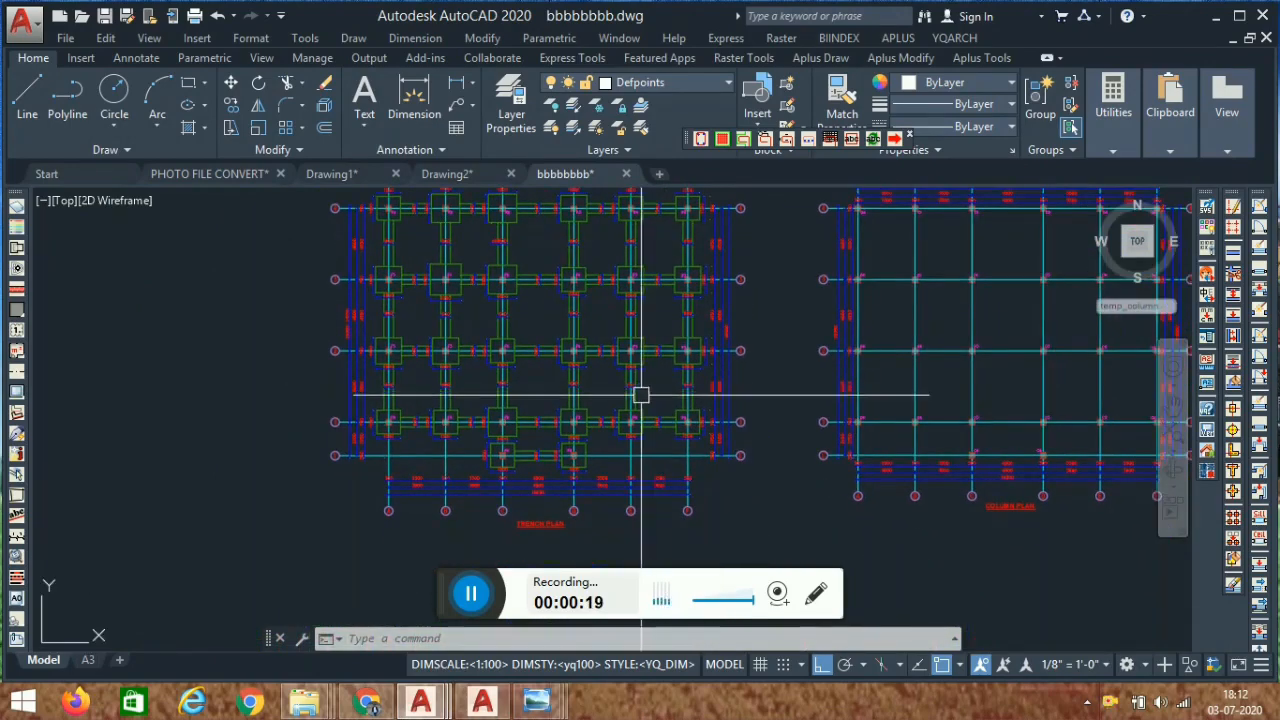
{"action": "scroll", "coordinate": [641, 395], "scroll_direction": "up", "scroll_amount": 5}
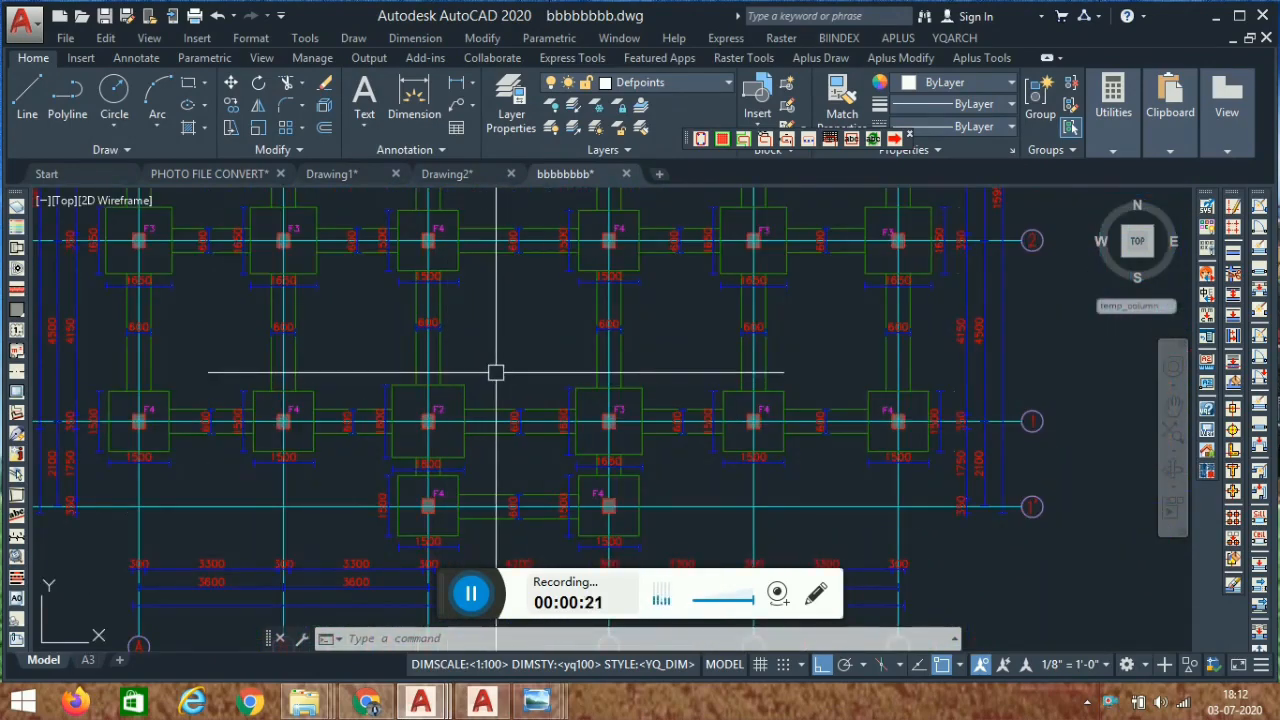
{"action": "scroll", "coordinate": [510, 360], "scroll_direction": "down", "scroll_amount": 4}
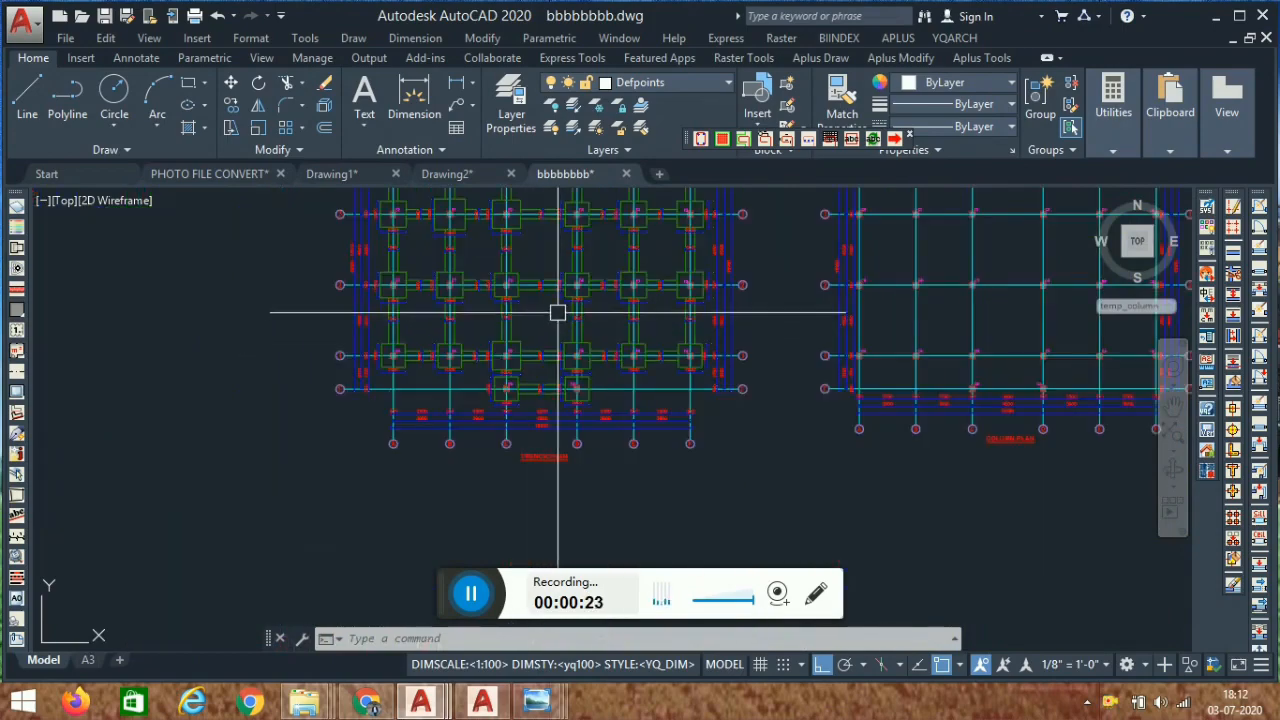
{"action": "scroll", "coordinate": [540, 380], "scroll_direction": "up", "scroll_amount": 1}
{"action": "scroll", "coordinate": [528, 222], "scroll_direction": "up", "scroll_amount": 2}
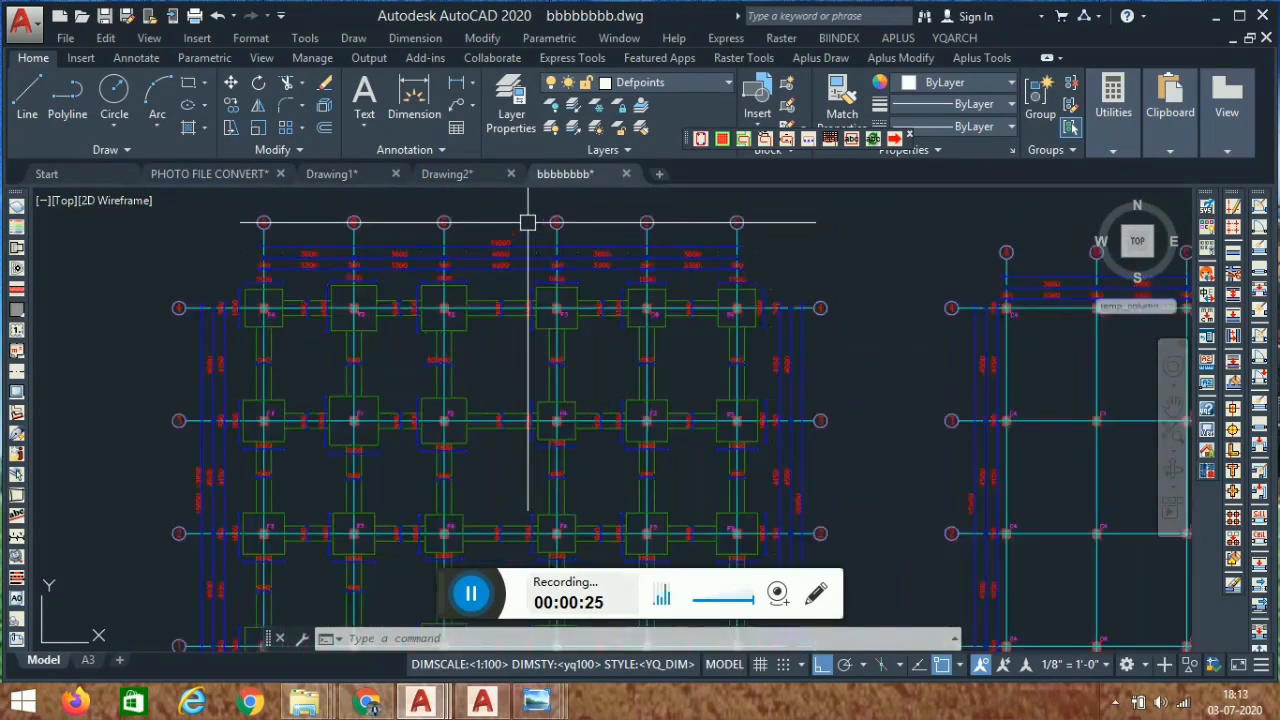
{"action": "scroll", "coordinate": [528, 222], "scroll_direction": "up", "scroll_amount": 2}
{"action": "scroll", "coordinate": [512, 254], "scroll_direction": "down", "scroll_amount": 2}
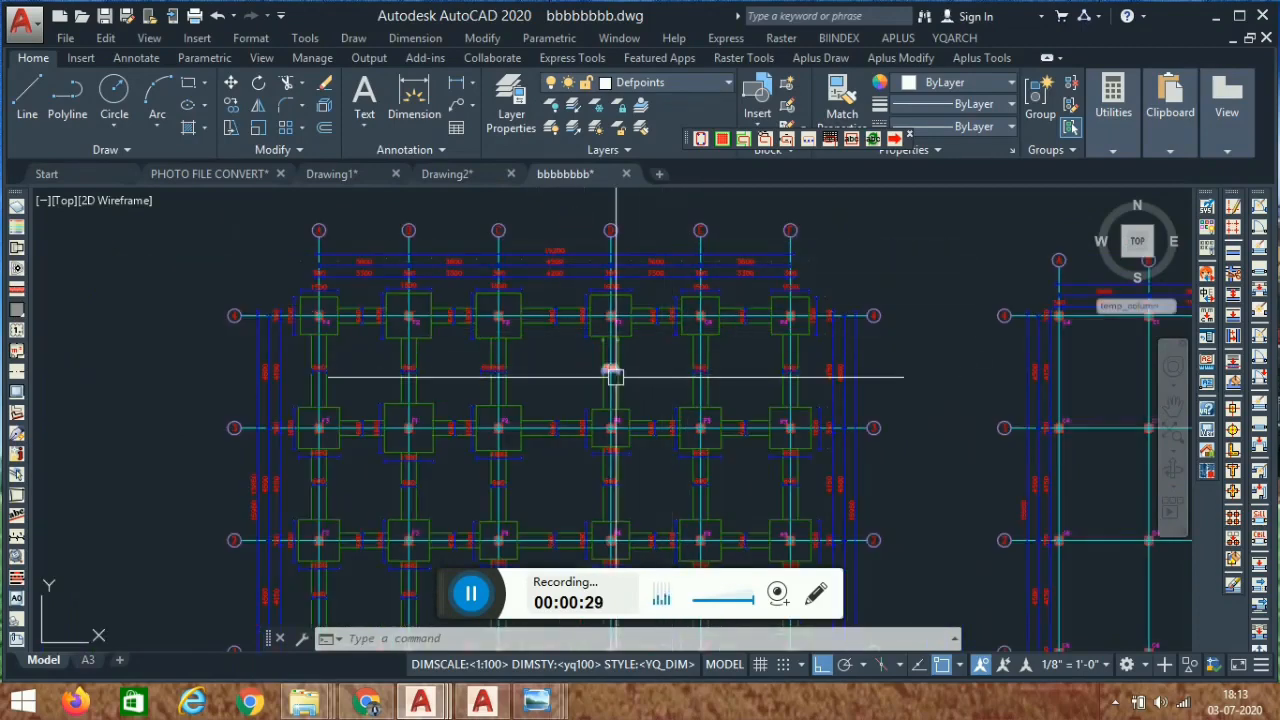
{"action": "scroll", "coordinate": [565, 375], "scroll_direction": "up", "scroll_amount": 4}
{"action": "scroll", "coordinate": [586, 309], "scroll_direction": "down", "scroll_amount": 4}
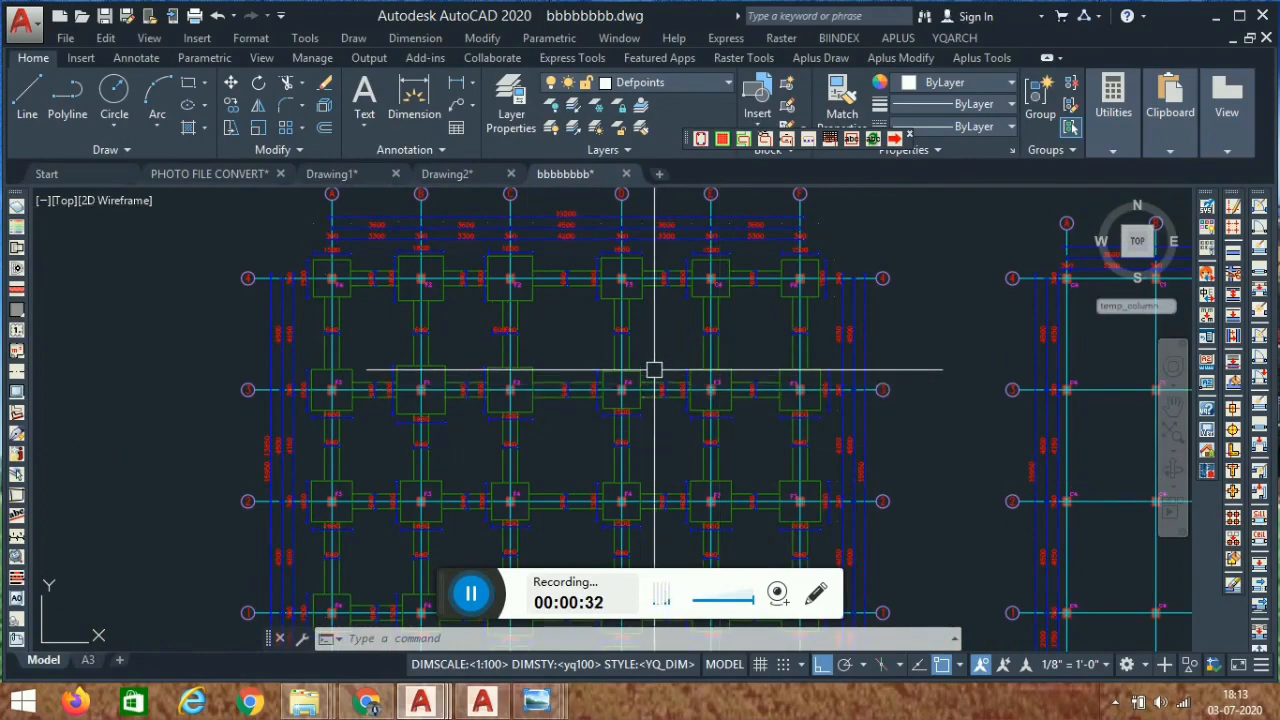
{"action": "scroll", "coordinate": [600, 360], "scroll_direction": "down", "scroll_amount": 4}
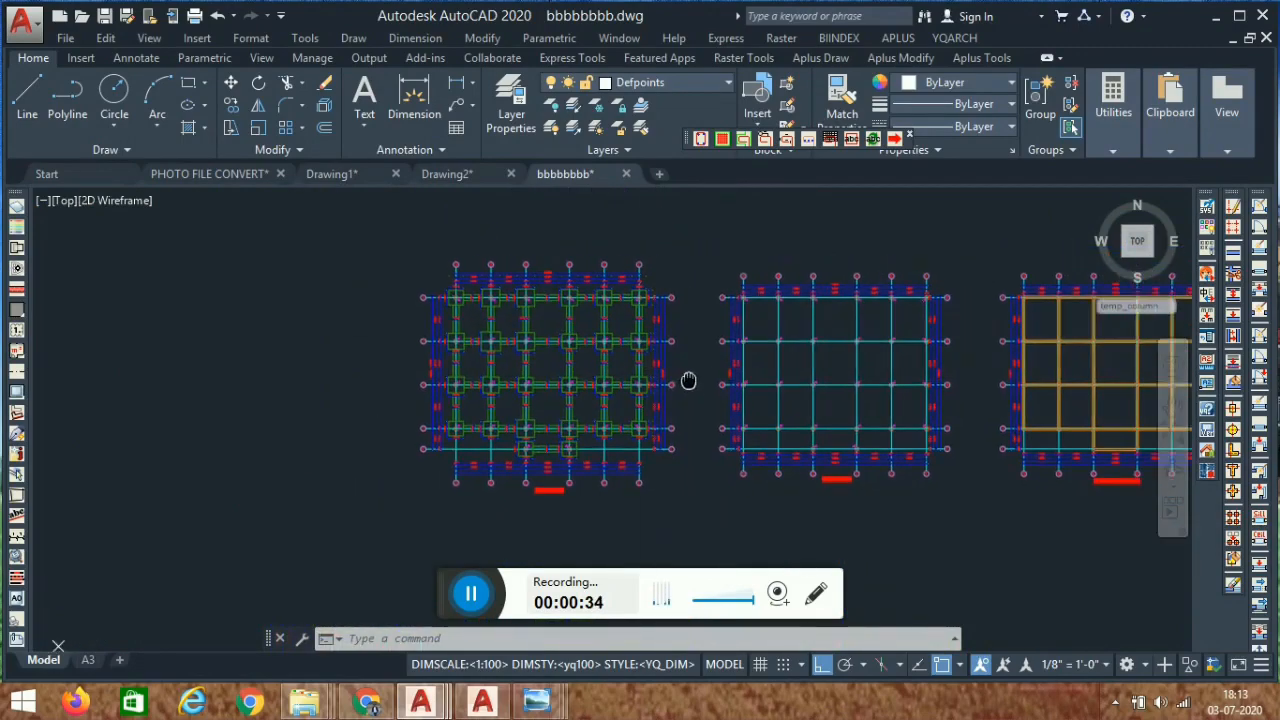
{"action": "scroll", "coordinate": [563, 314], "scroll_direction": "up", "scroll_amount": 4}
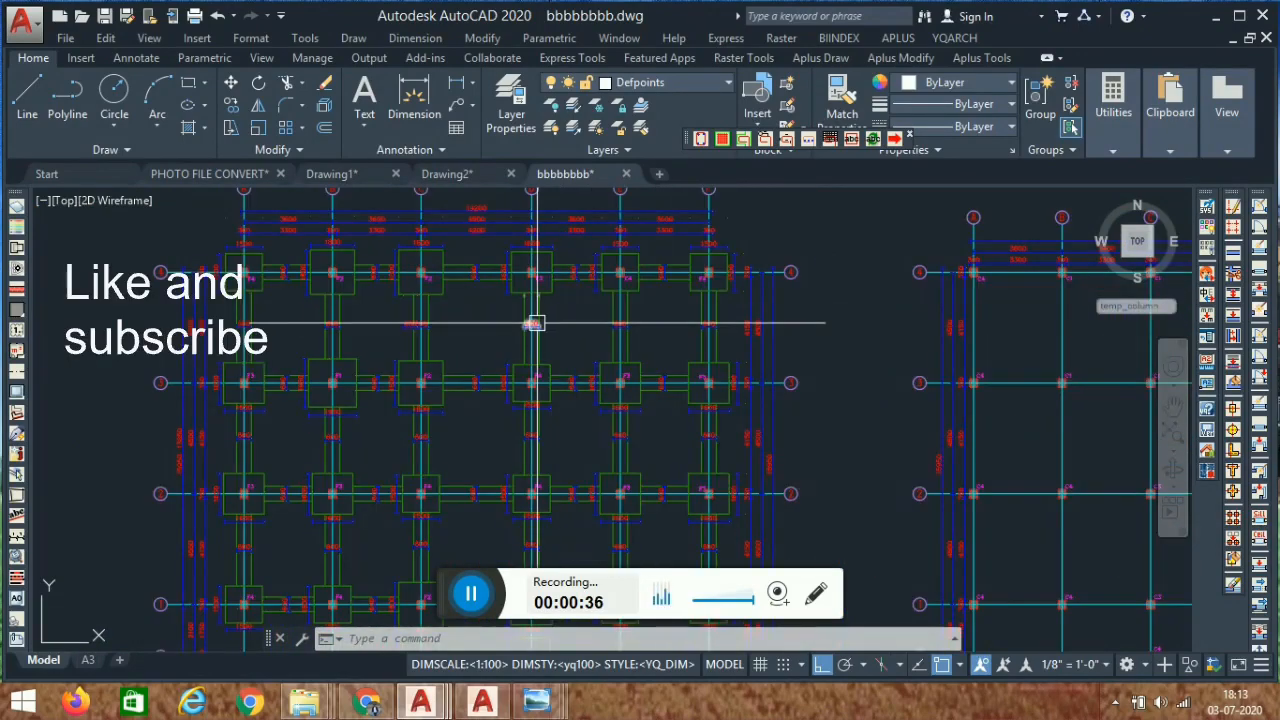
{"action": "scroll", "coordinate": [771, 246], "scroll_direction": "down", "scroll_amount": 3}
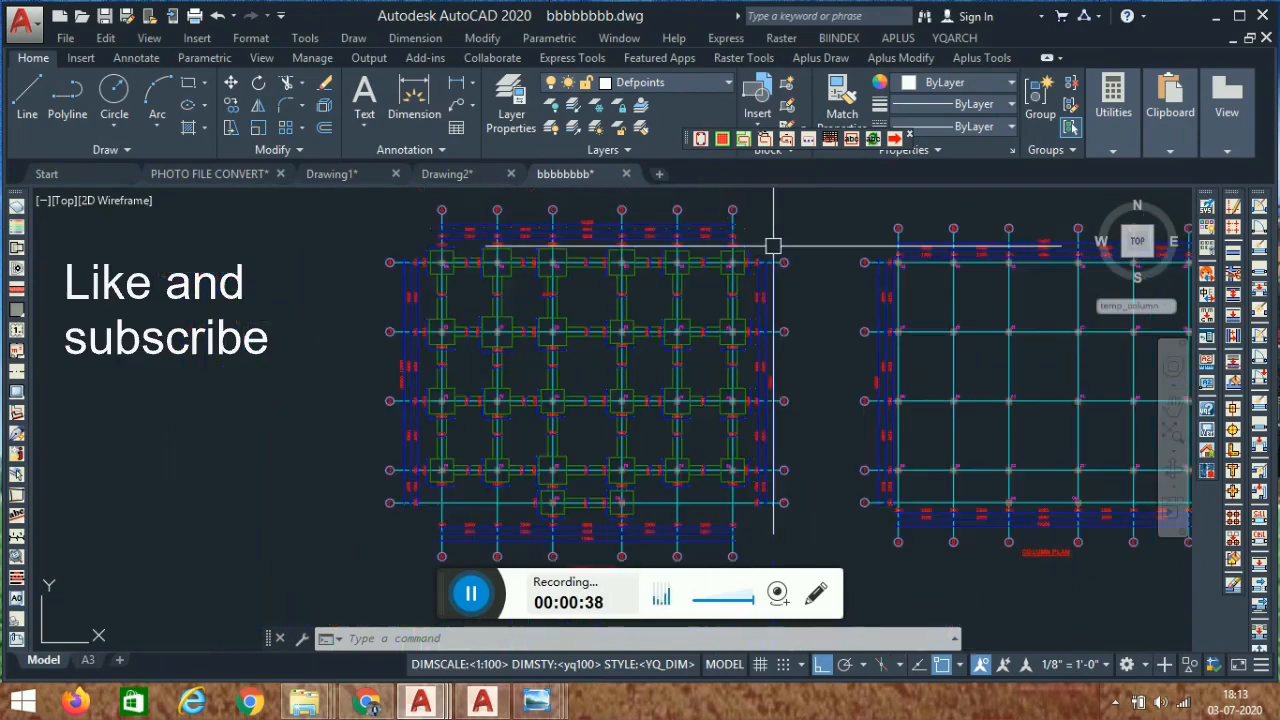
Review the column plan, plinth/tie beam plan, floor beam plan and staircase section in the finished drawing.
{"action": "middle_click_drag", "start_coordinate": [909, 384], "coordinate": [752, 402]}
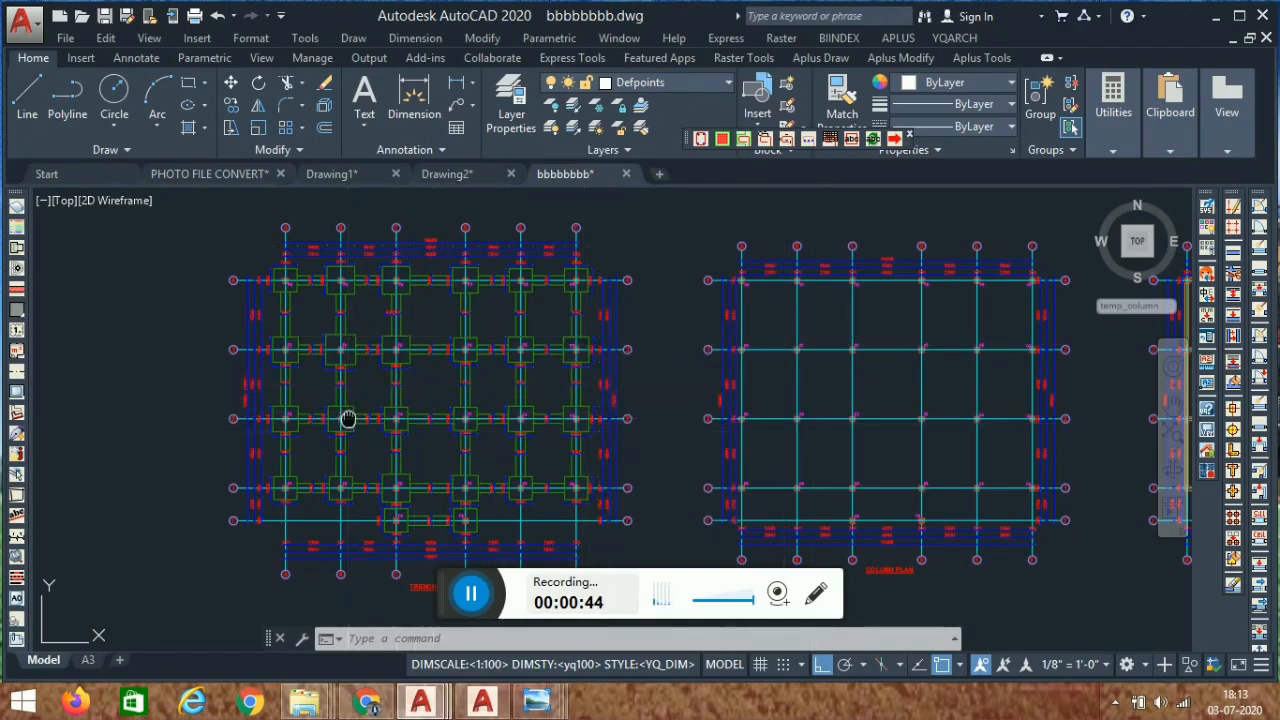
{"action": "middle_click_drag", "start_coordinate": [346, 420], "coordinate": [424, 403]}
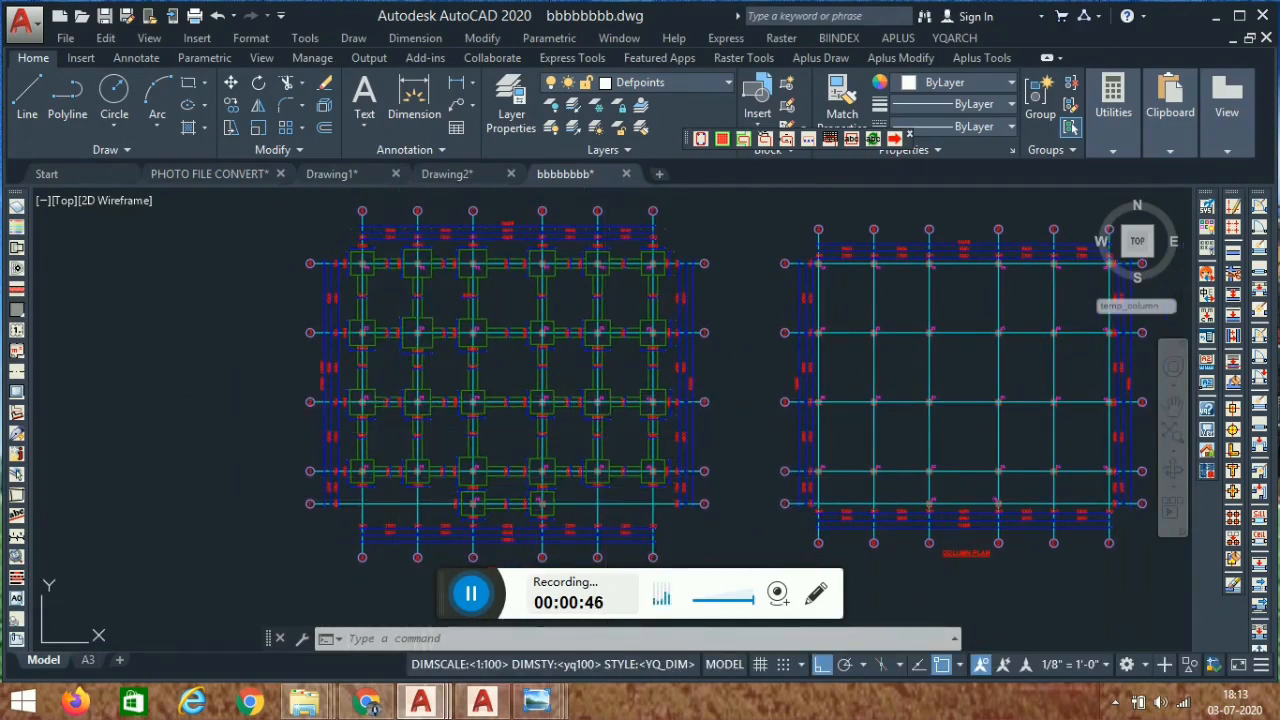
{"action": "middle_click_drag", "start_coordinate": [537, 502], "coordinate": [491, 420]}
{"action": "mouse_move", "coordinate": [808, 514]}
{"action": "middle_mouse_down"}
{"action": "mouse_move", "coordinate": [591, 500]}
{"action": "mouse_move", "coordinate": [449, 509]}
{"action": "middle_mouse_up"}
{"action": "scroll", "coordinate": [920, 443], "scroll_direction": "up", "scroll_amount": 4}
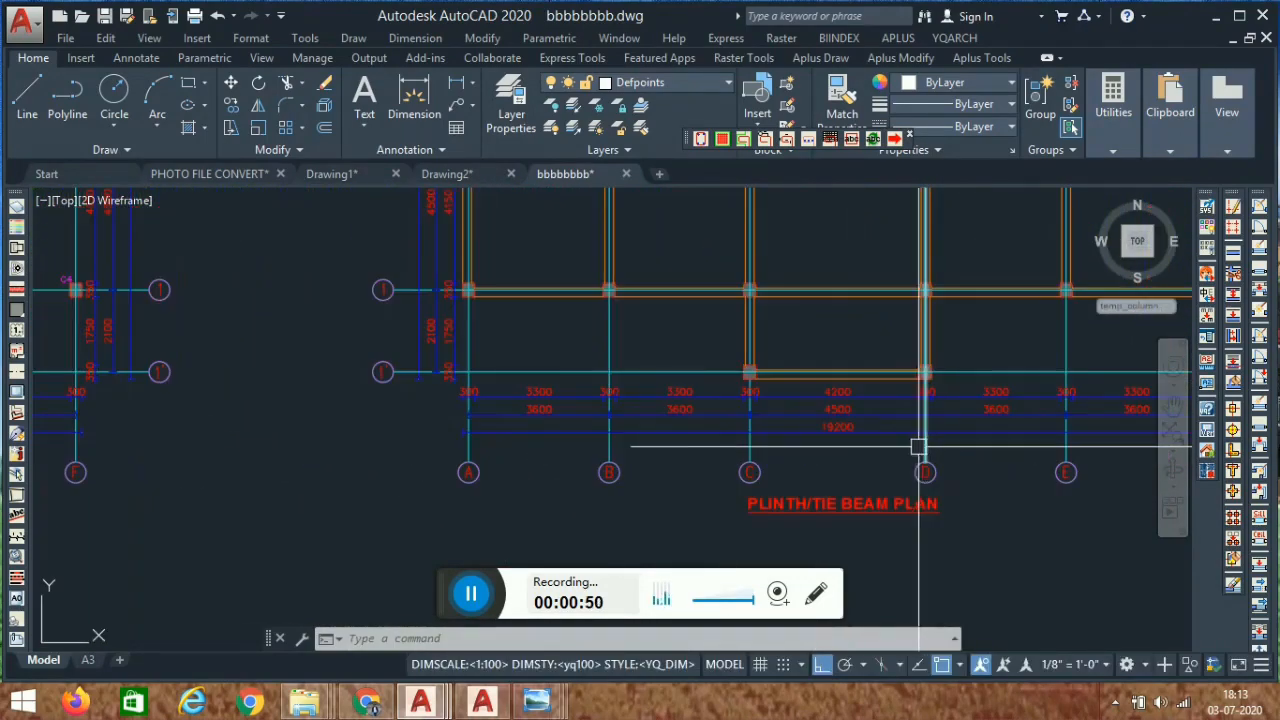
{"action": "scroll", "coordinate": [800, 404], "scroll_direction": "down", "scroll_amount": 4}
{"action": "middle_click_drag", "start_coordinate": [969, 452], "coordinate": [627, 486]}
{"action": "scroll", "coordinate": [930, 448], "scroll_direction": "up", "scroll_amount": 2}
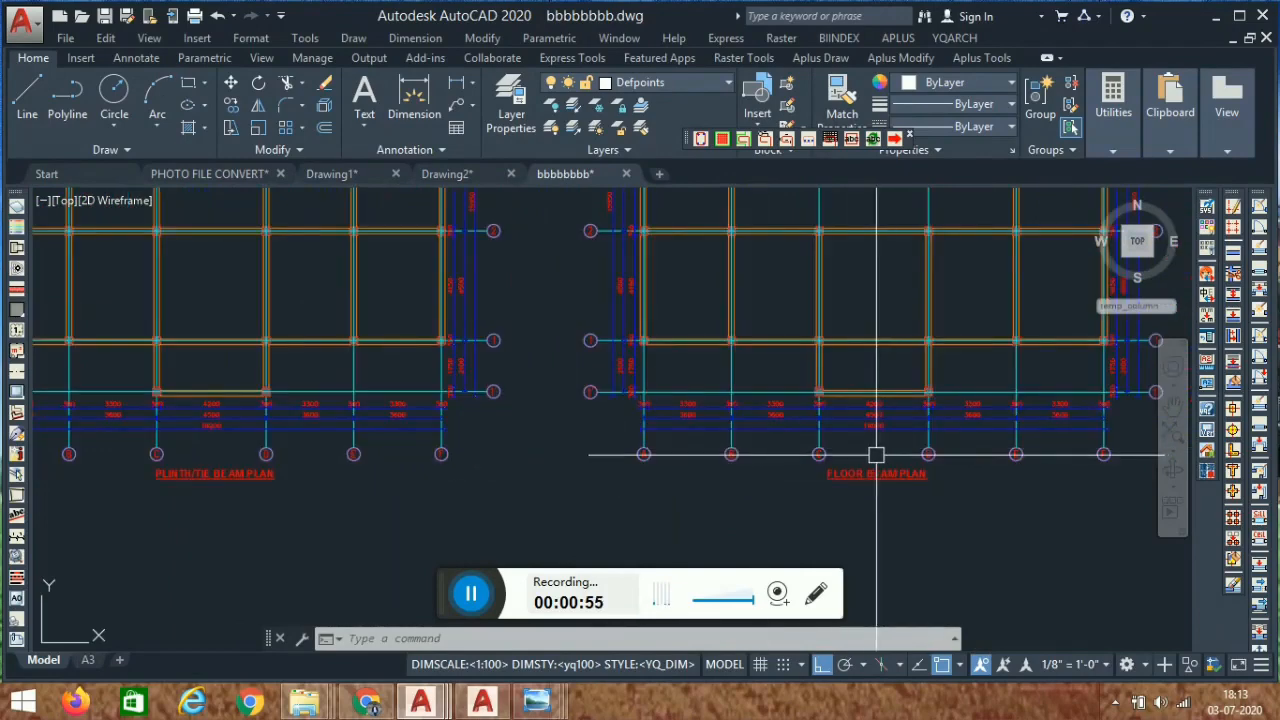
{"action": "scroll", "coordinate": [863, 363], "scroll_direction": "down", "scroll_amount": 4}
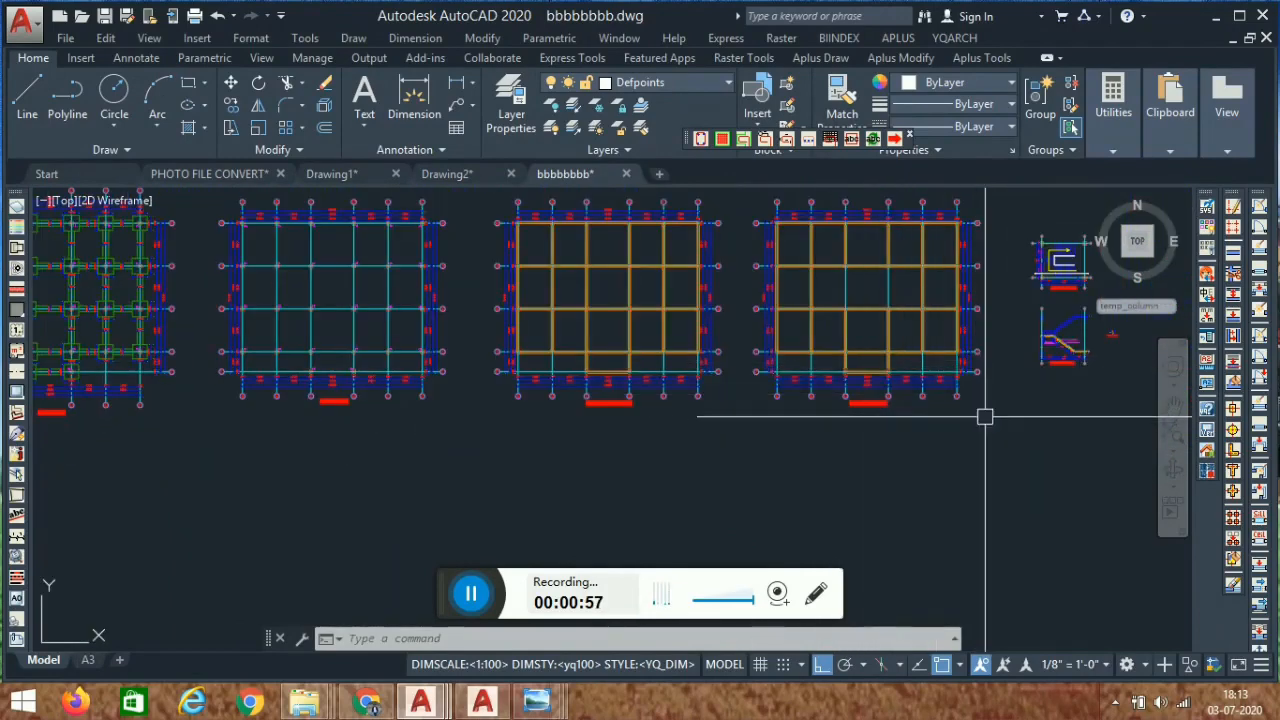
{"action": "middle_click_drag", "start_coordinate": [985, 416], "coordinate": [834, 405]}
{"action": "scroll", "coordinate": [834, 407], "scroll_direction": "up", "scroll_amount": 6}
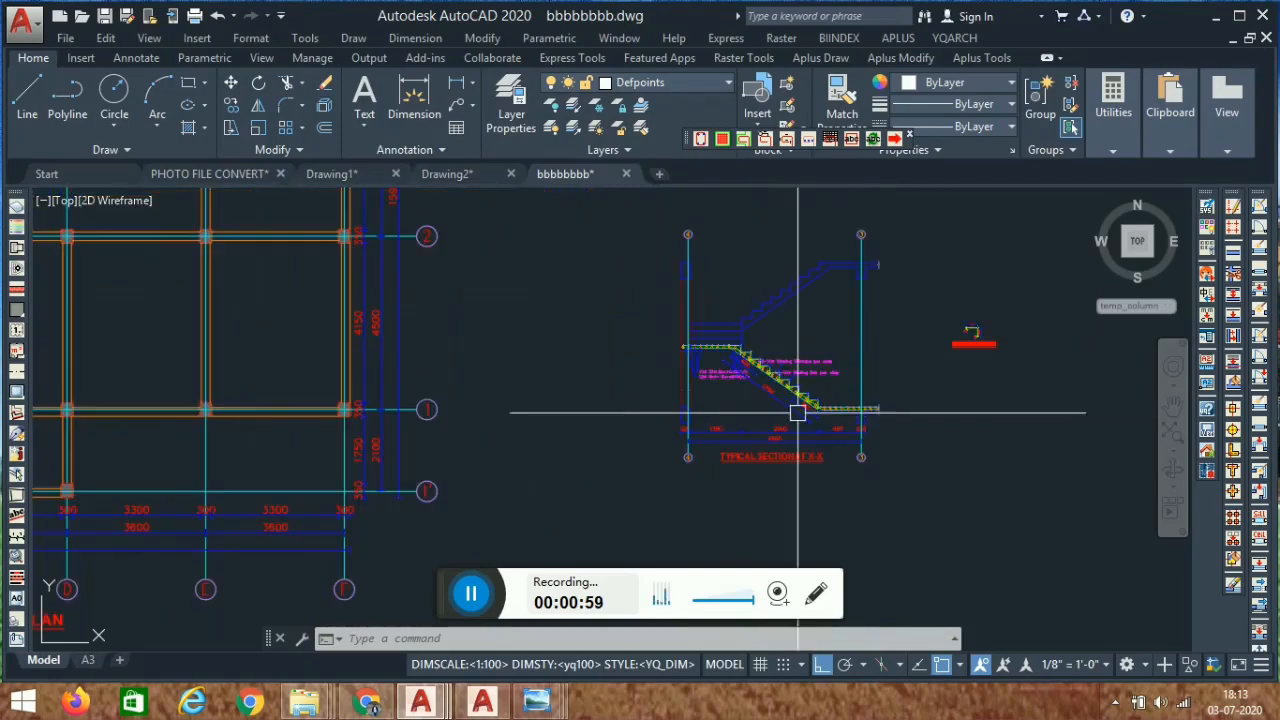
{"action": "scroll", "coordinate": [804, 318], "scroll_direction": "down", "scroll_amount": 4}
Go back over the beam plans to the trench and column plans and compare their grid layouts.
{"action": "middle_click_drag", "start_coordinate": [347, 405], "coordinate": [908, 489]}
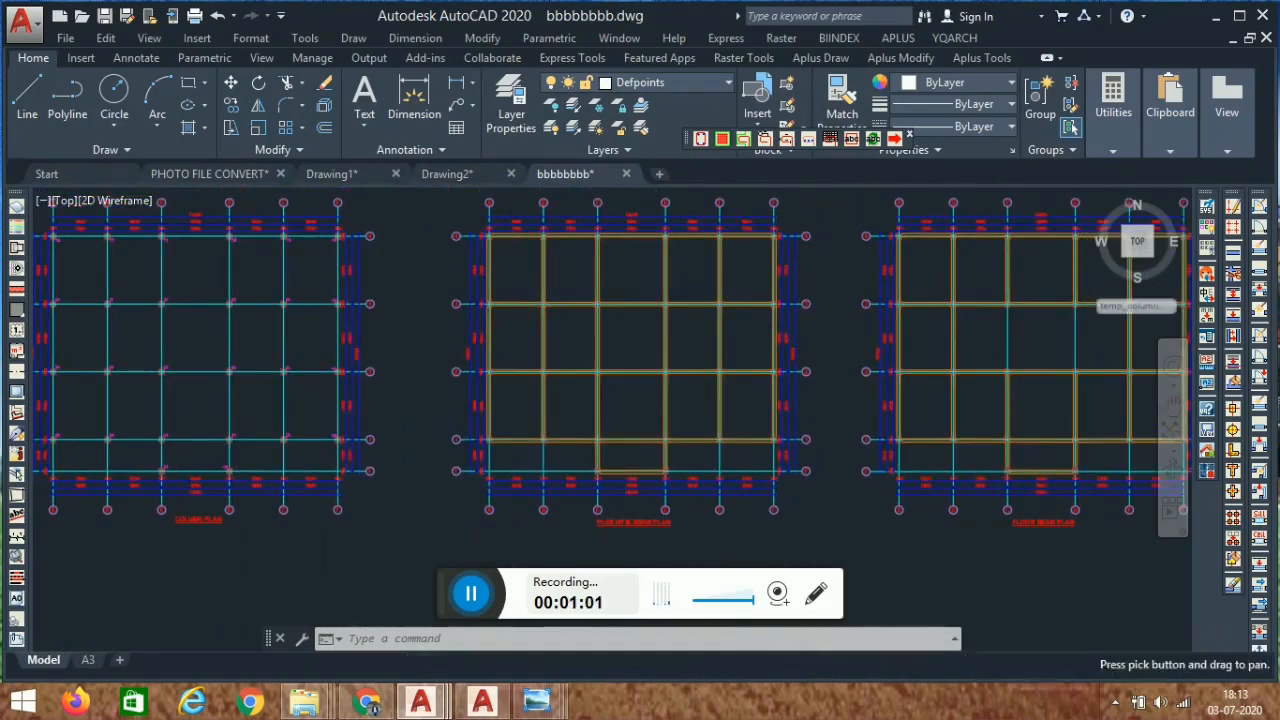
{"action": "middle_click_drag", "start_coordinate": [251, 477], "coordinate": [571, 474]}
{"action": "middle_click_drag", "start_coordinate": [160, 445], "coordinate": [472, 460]}
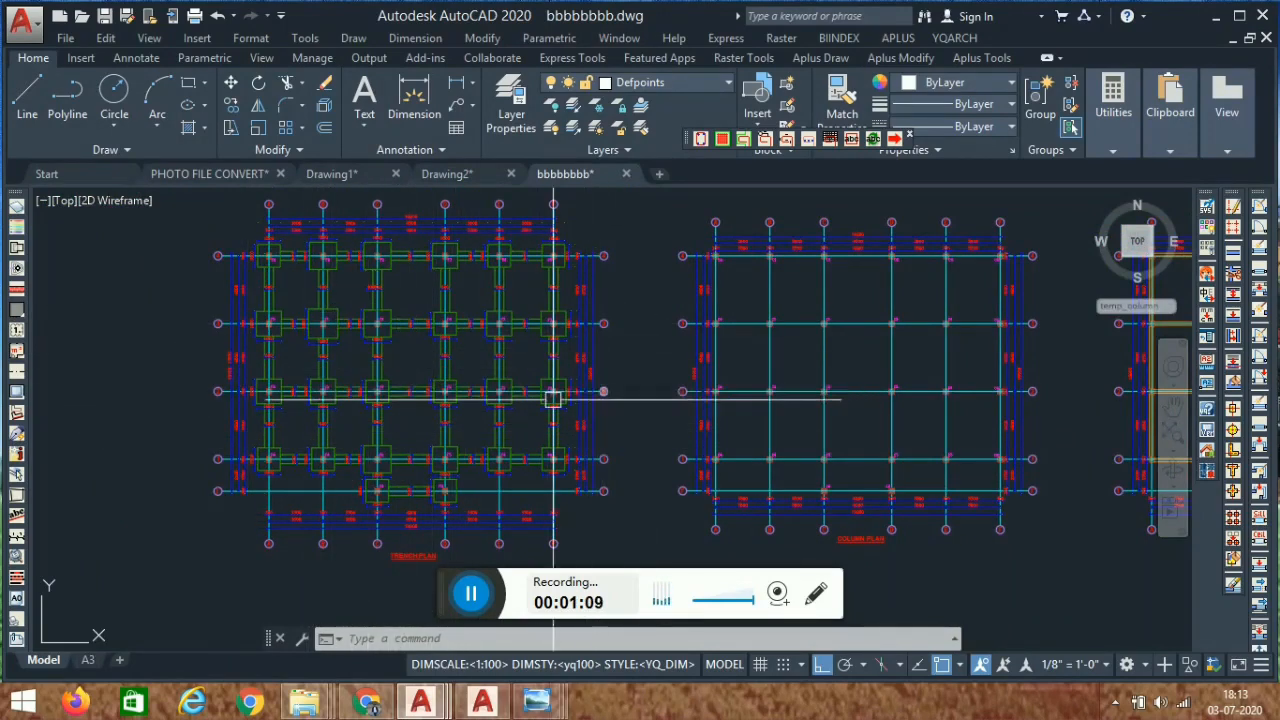
{"action": "middle_click_drag", "start_coordinate": [423, 317], "coordinate": [463, 392]}
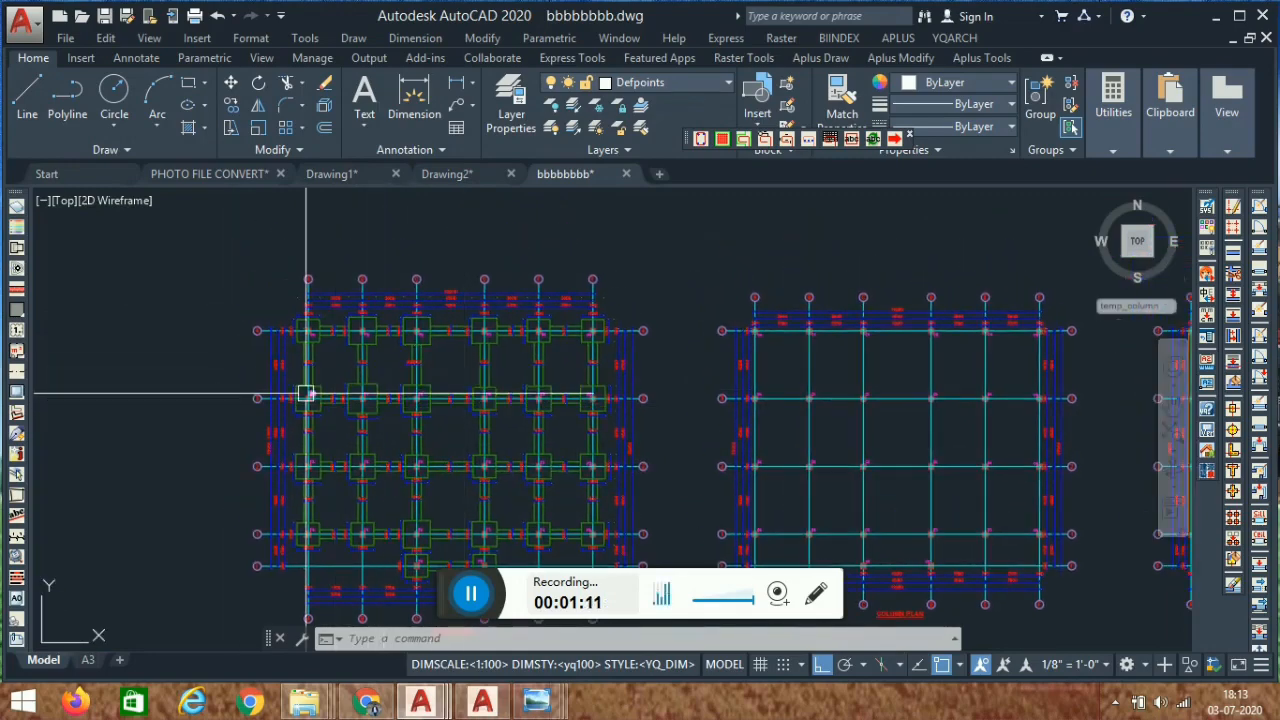
{"action": "scroll", "coordinate": [385, 368], "scroll_direction": "up", "scroll_amount": 2}
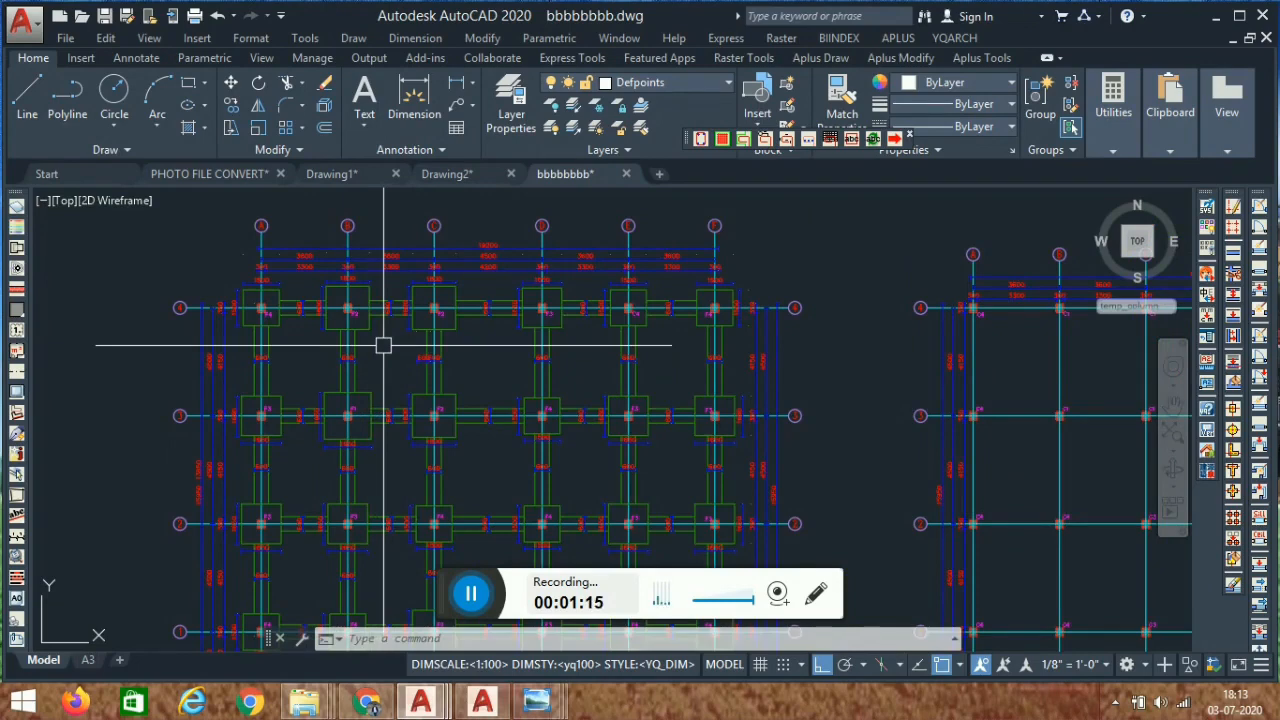
{"action": "scroll", "coordinate": [605, 280], "scroll_direction": "down", "scroll_amount": 5}
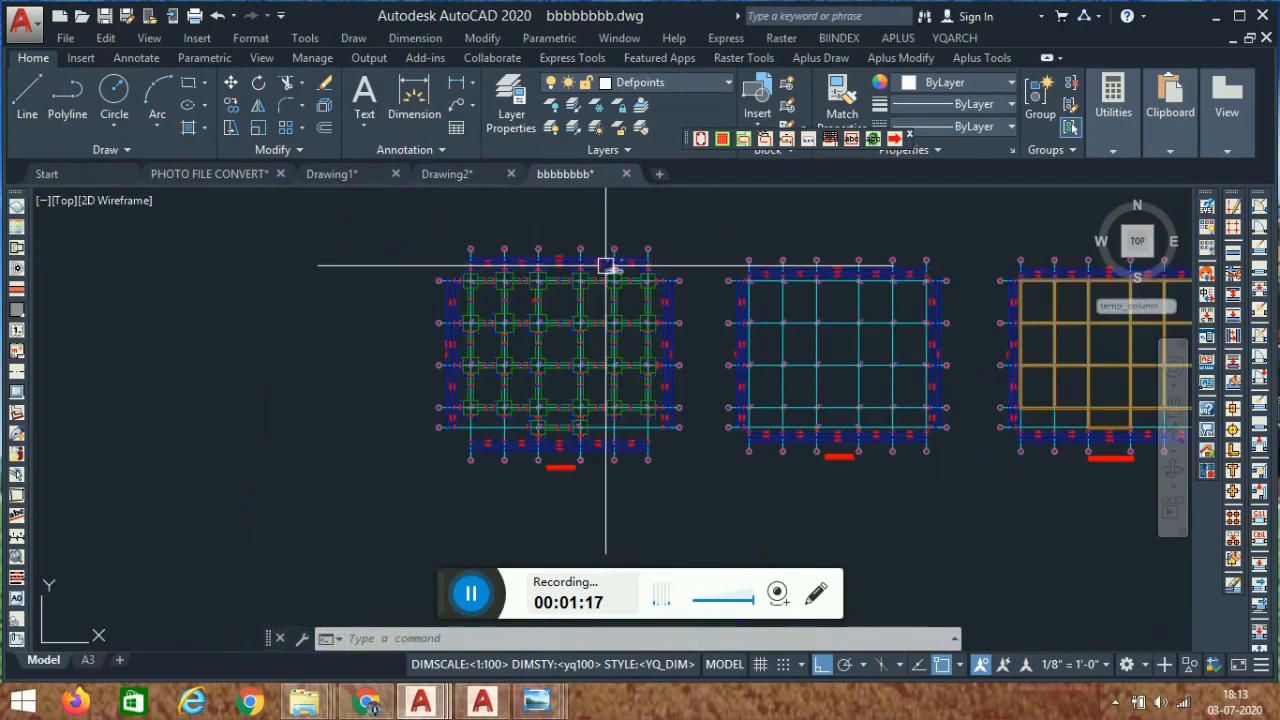
{"action": "scroll", "coordinate": [475, 427], "scroll_direction": "up", "scroll_amount": 3}
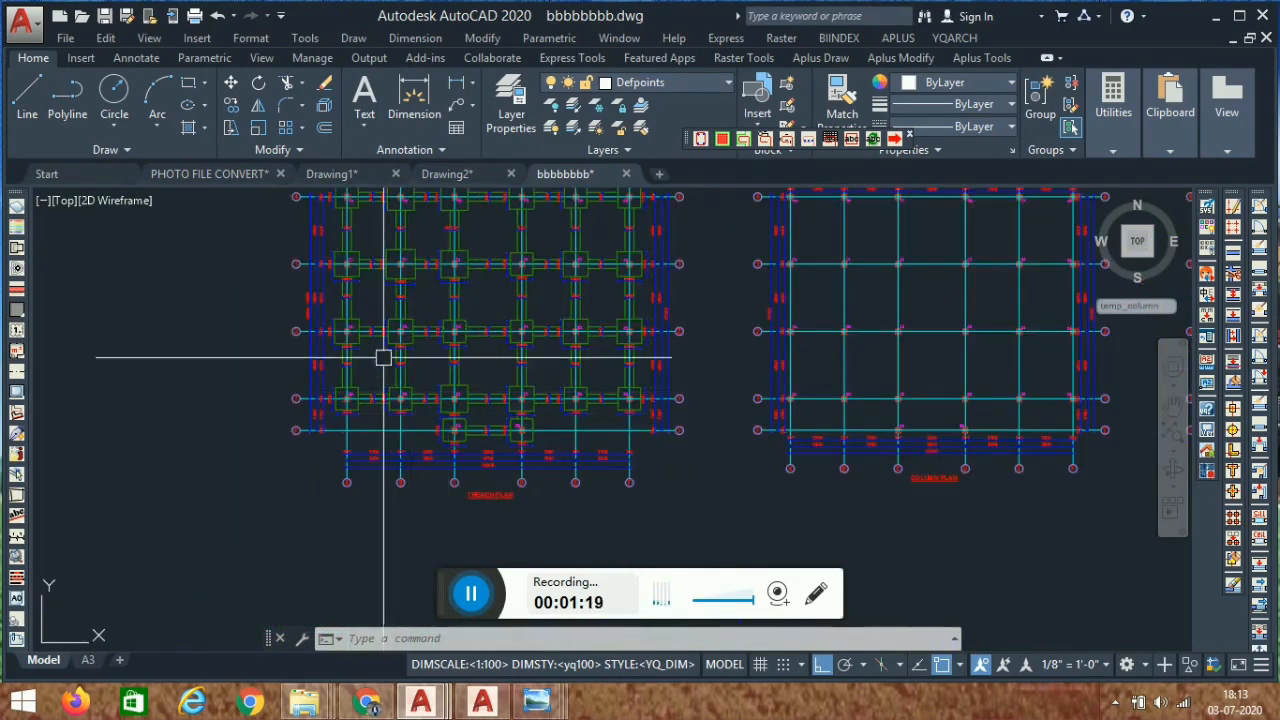
{"action": "middle_click_drag", "start_coordinate": [454, 292], "coordinate": [450, 369]}
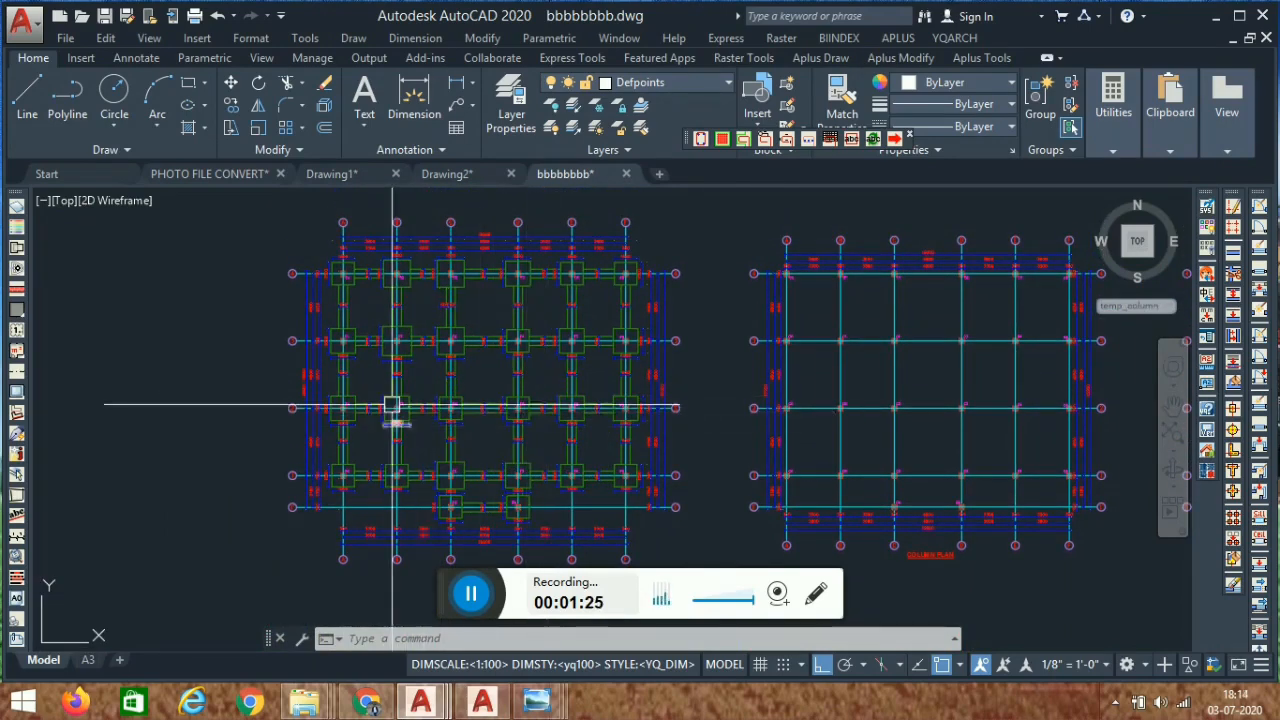
{"action": "scroll", "coordinate": [691, 357], "scroll_direction": "down", "scroll_amount": 3}
{"action": "middle_click_drag", "start_coordinate": [691, 357], "coordinate": [563, 400]}
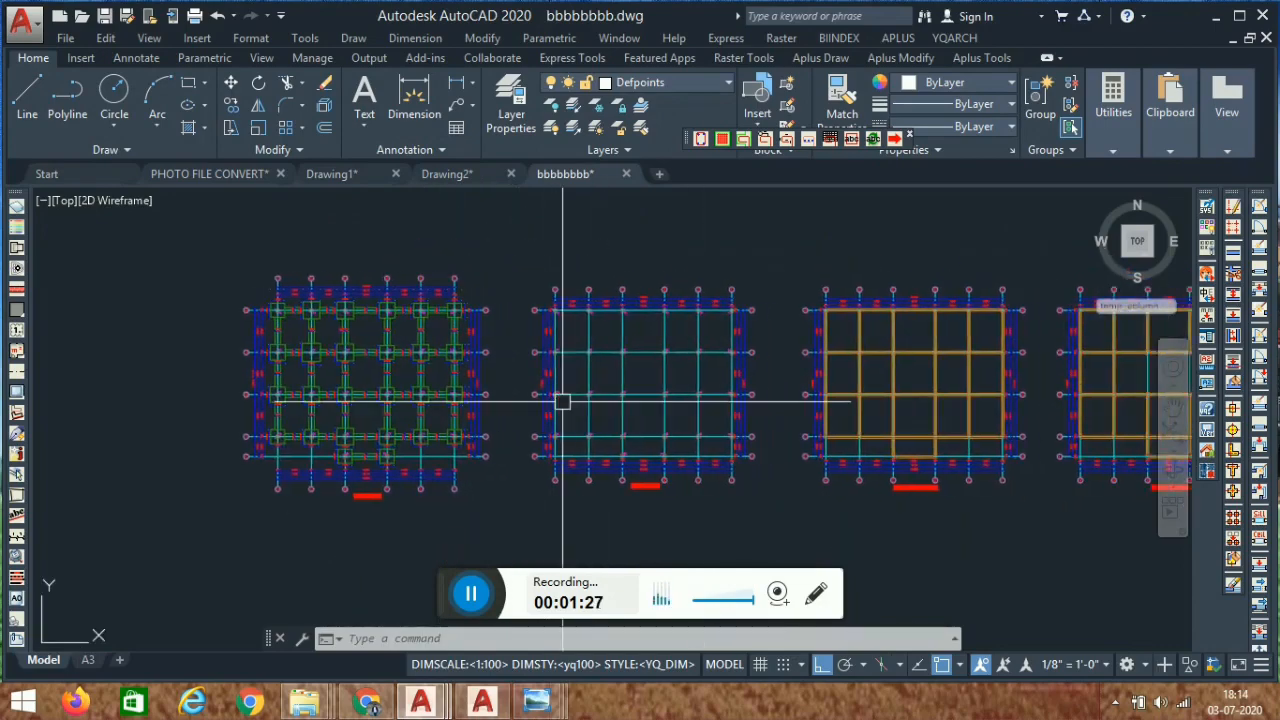
{"action": "scroll", "coordinate": [576, 393], "scroll_direction": "up", "scroll_amount": 2}
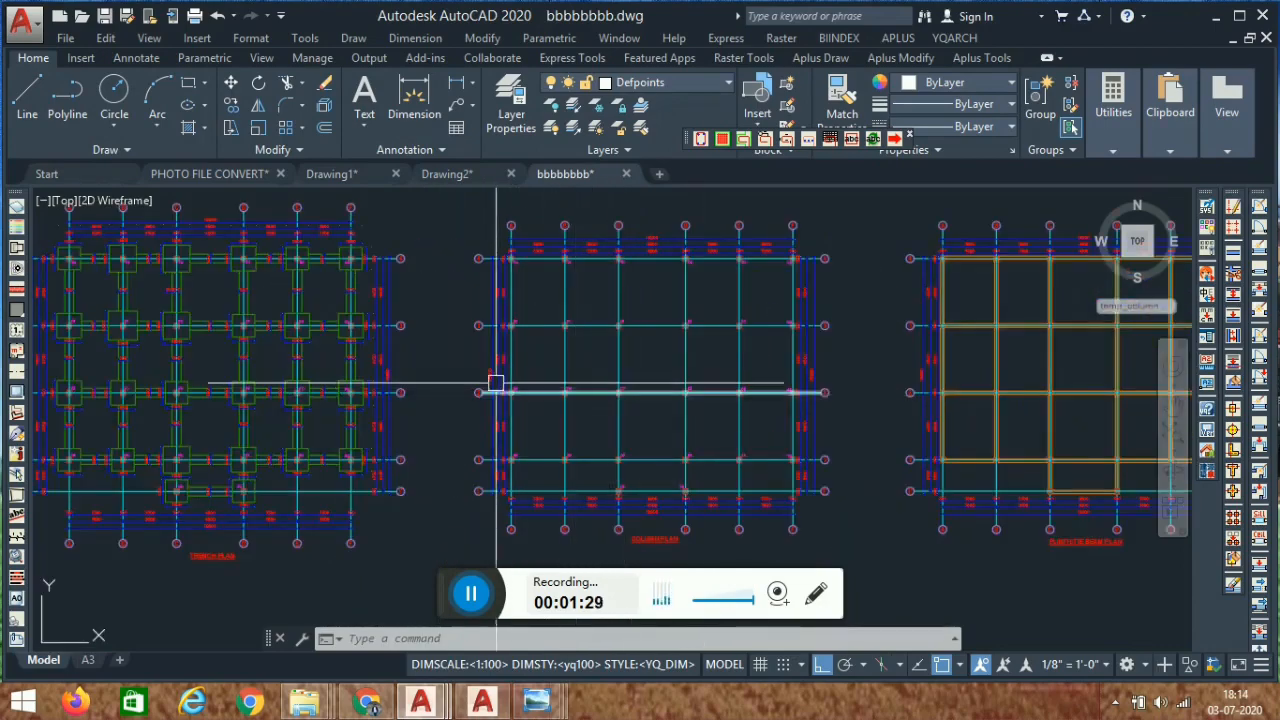
{"action": "middle_click_drag", "start_coordinate": [294, 437], "coordinate": [507, 435]}
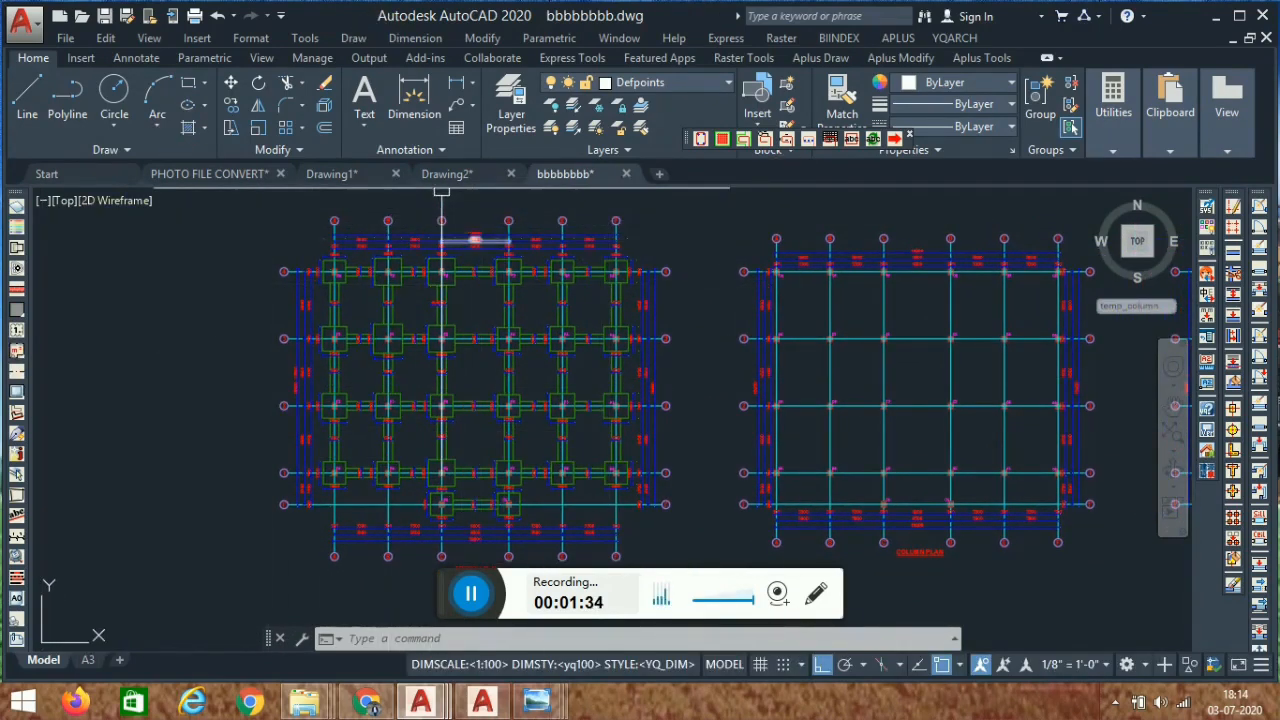
Switch to Drawing2 and set the YQArch drawing units to mm with the YQUNITS command.
{"action": "mouse_move", "coordinate": [458, 182]}
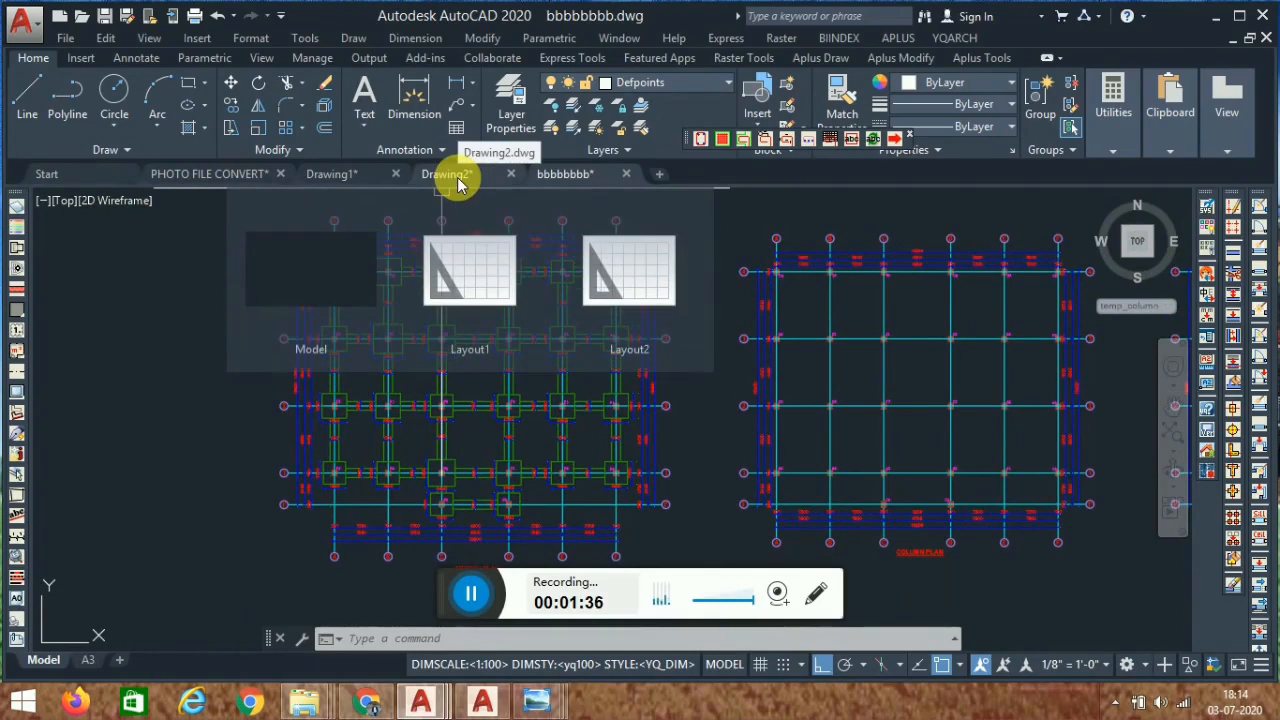
{"action": "left_click", "coordinate": [456, 176]}
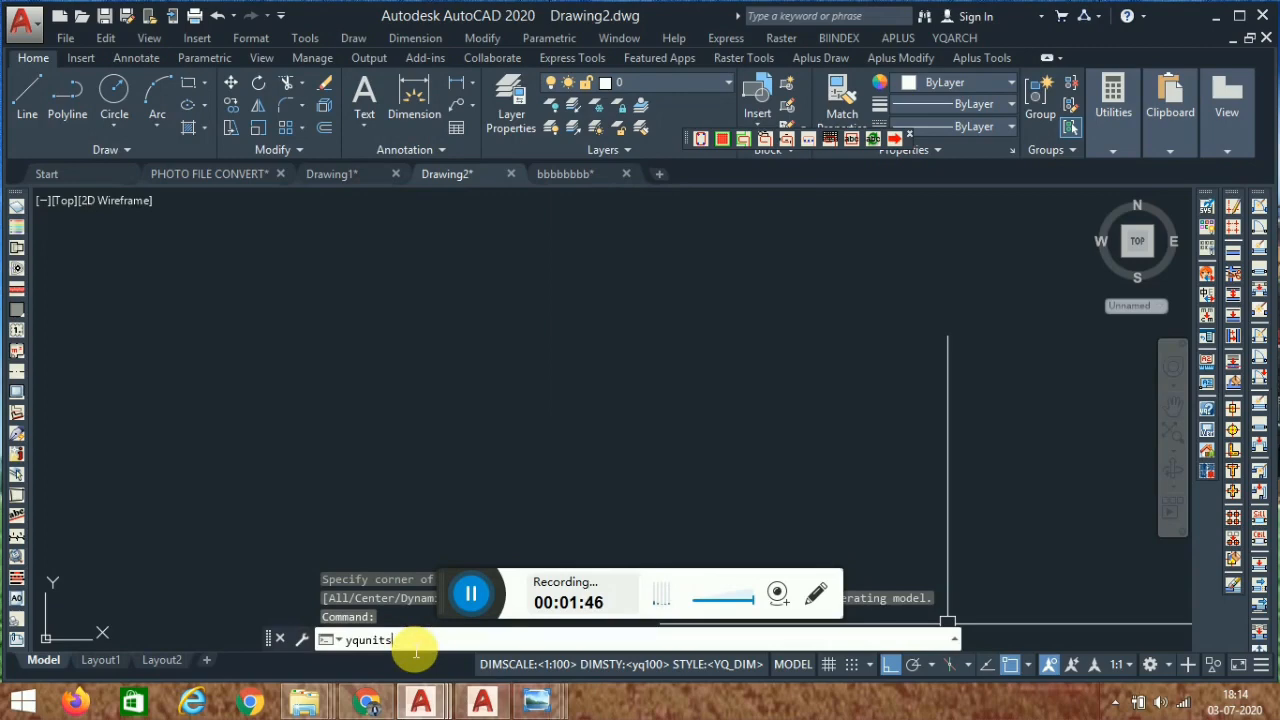
{"action": "key", "text": "Return"}
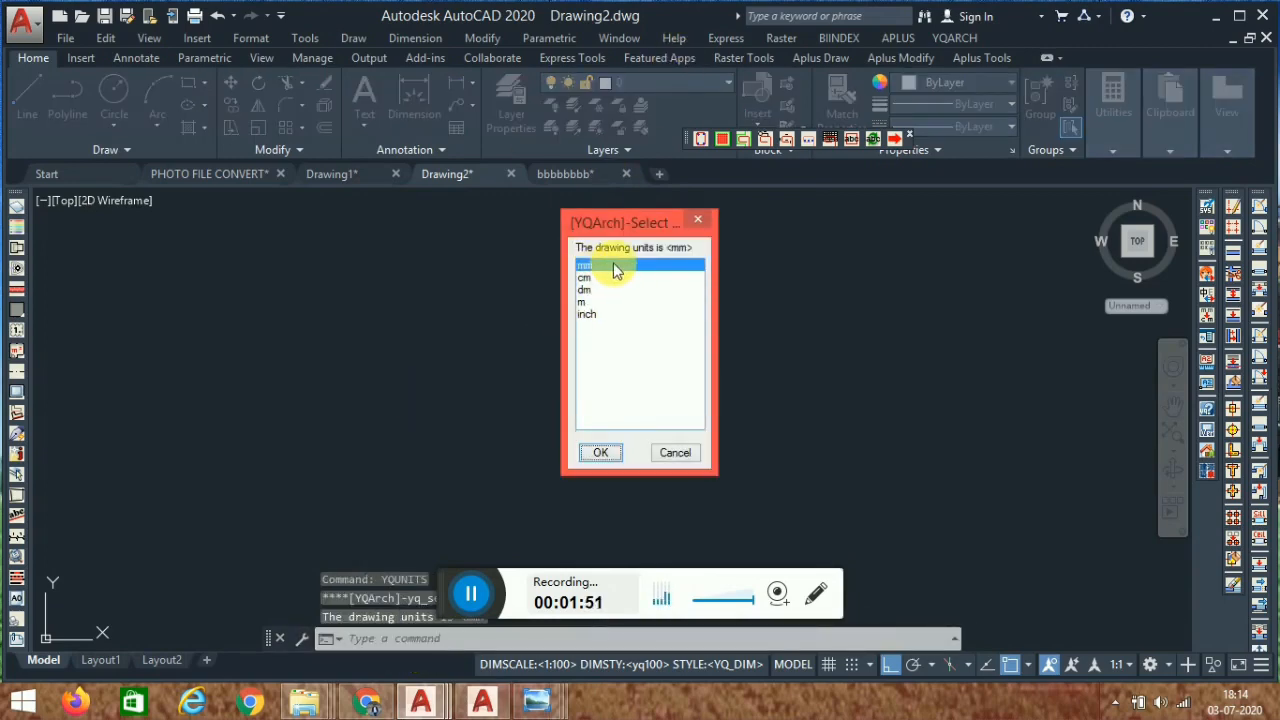
{"action": "left_click", "coordinate": [599, 454]}
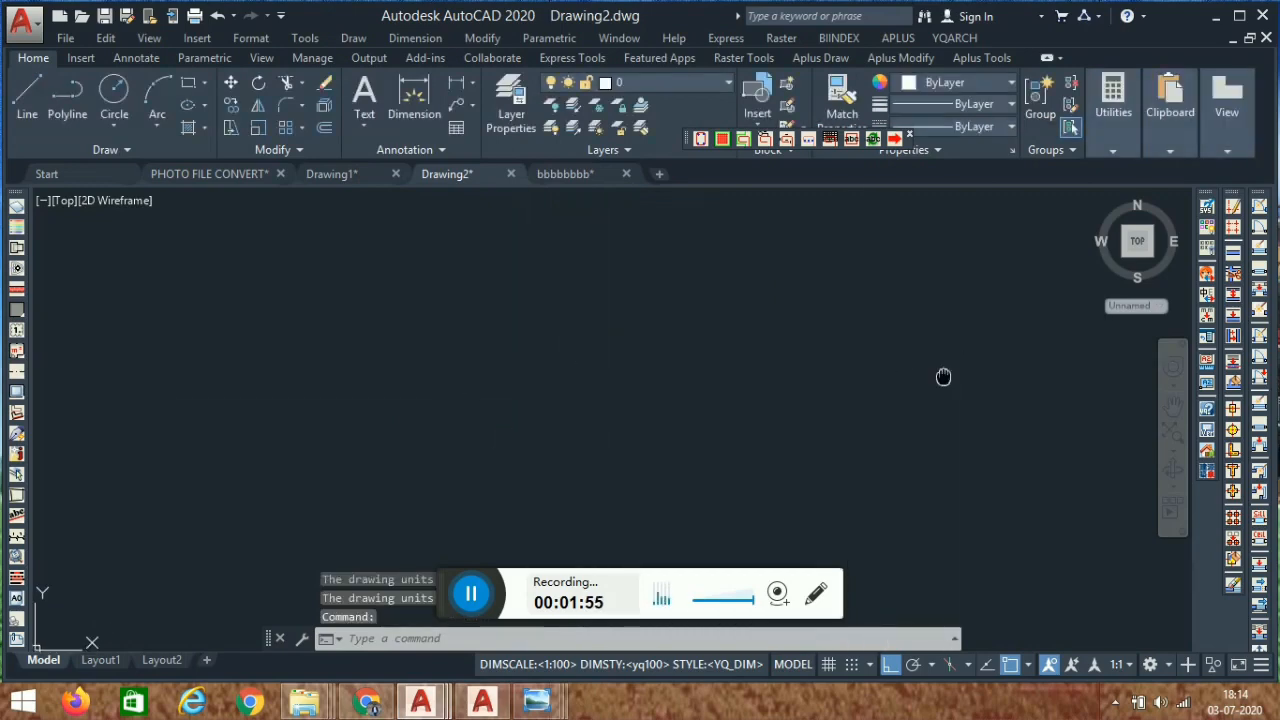
Draw a horizontal axis line 9000 mm long with the YQArch Draw Axis Line command.
{"action": "middle_click_drag", "start_coordinate": [943, 377], "coordinate": [930, 368]}
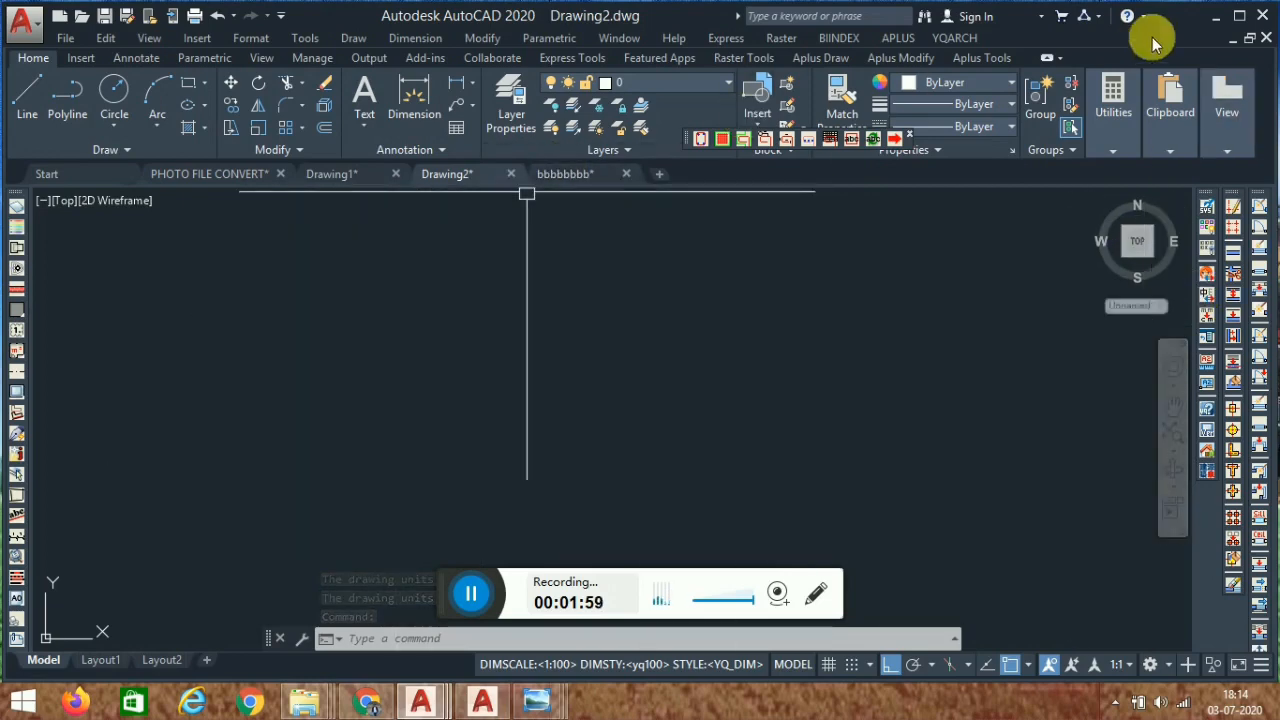
{"action": "left_click", "coordinate": [955, 40]}
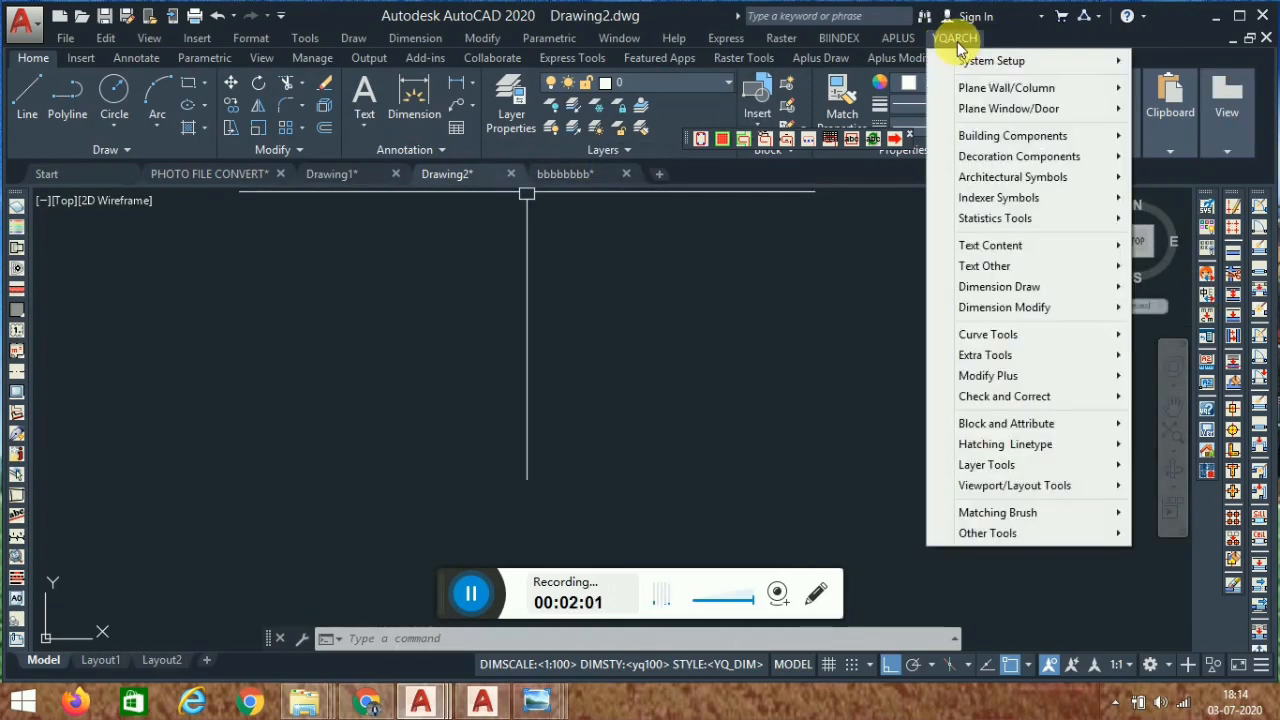
{"action": "mouse_move", "coordinate": [978, 97]}
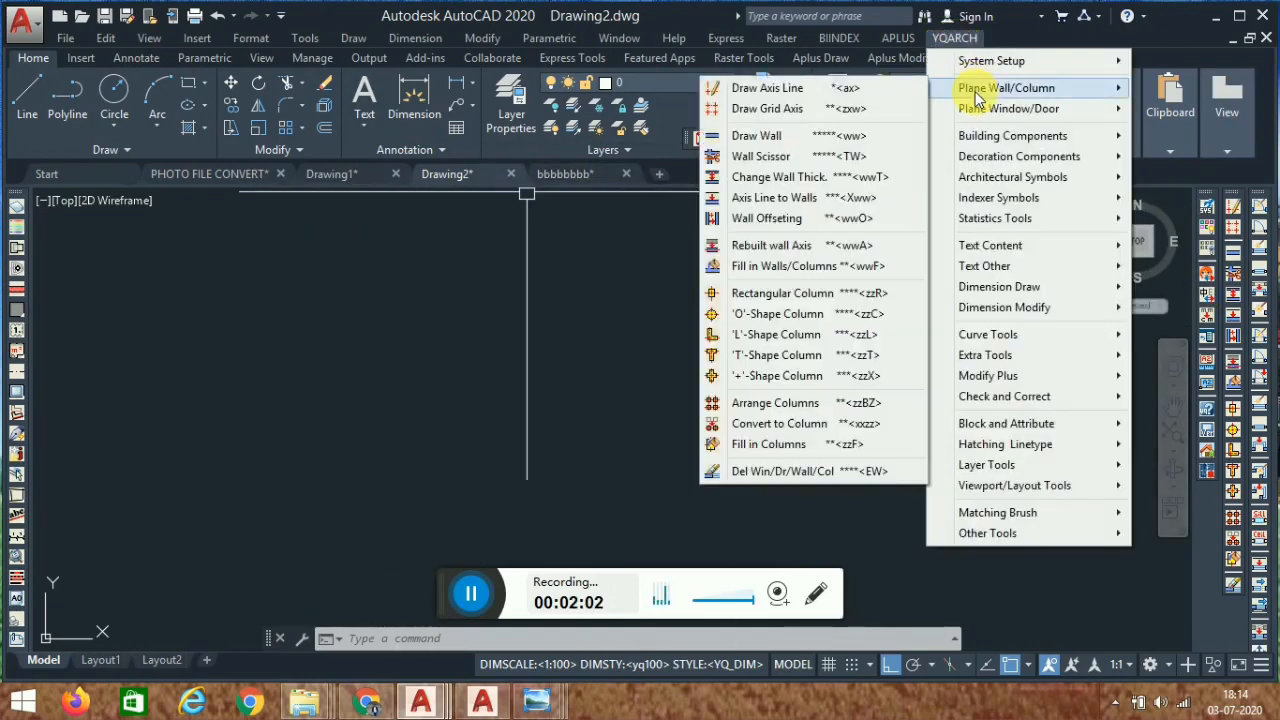
{"action": "left_click", "coordinate": [804, 92]}
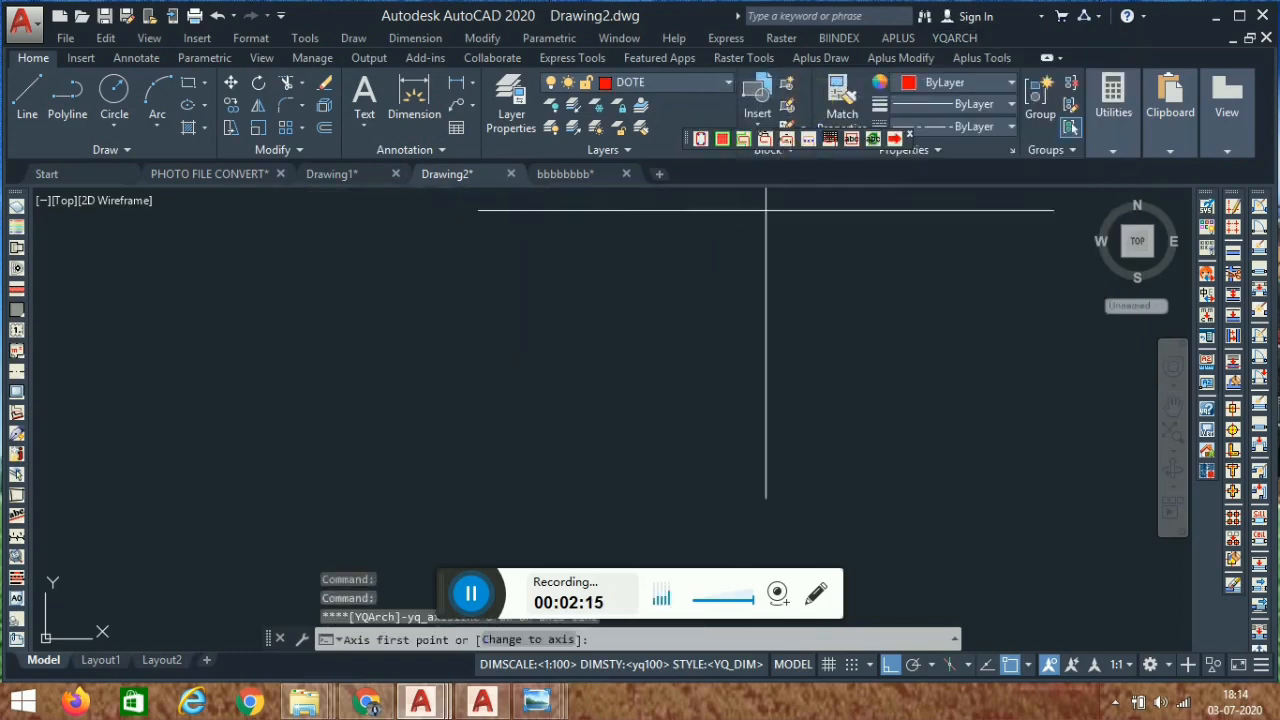
{"action": "left_click", "coordinate": [415, 301]}
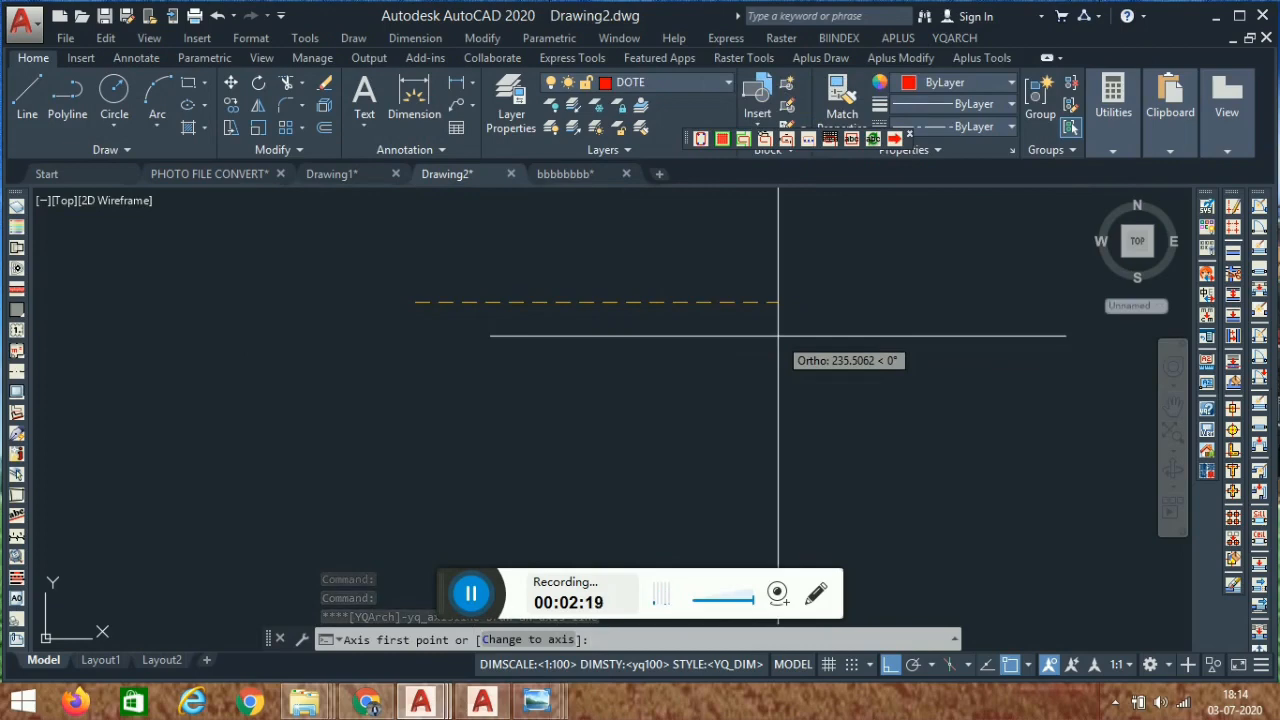
{"action": "type", "text": "90"}
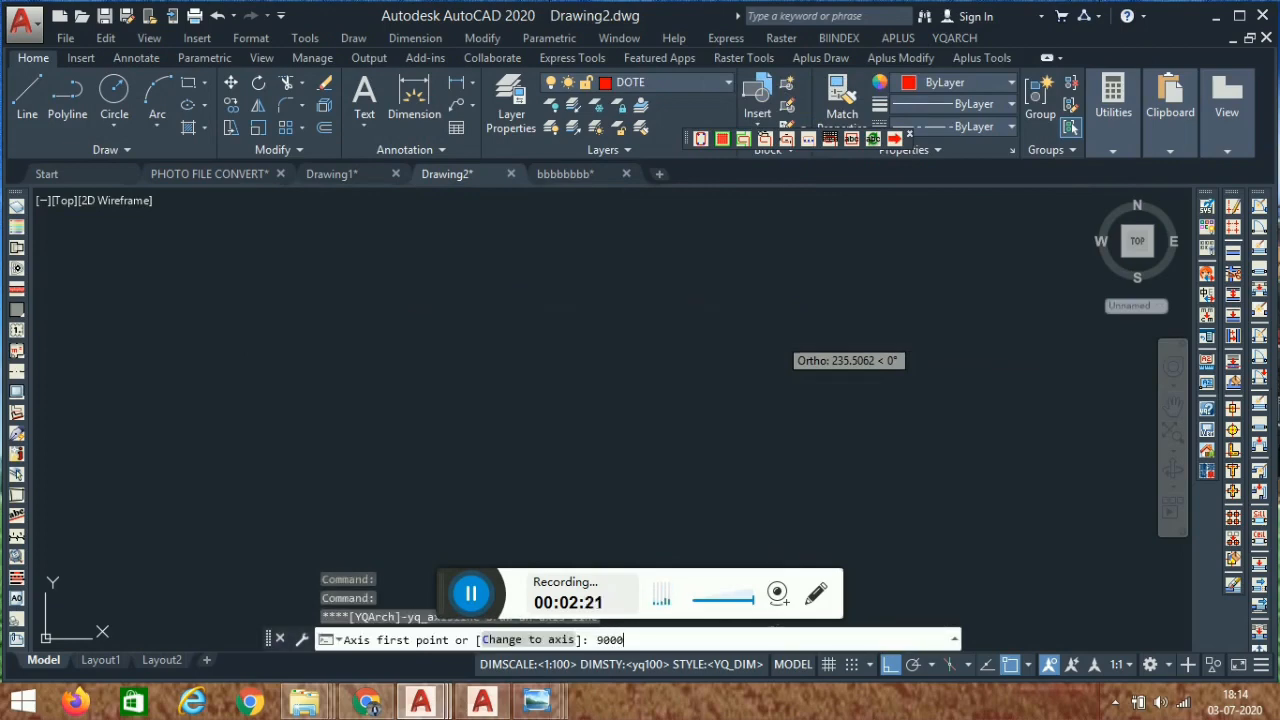
{"action": "type", "text": "00"}
{"action": "key", "text": "Return"}
{"action": "key", "text": "Escape"}
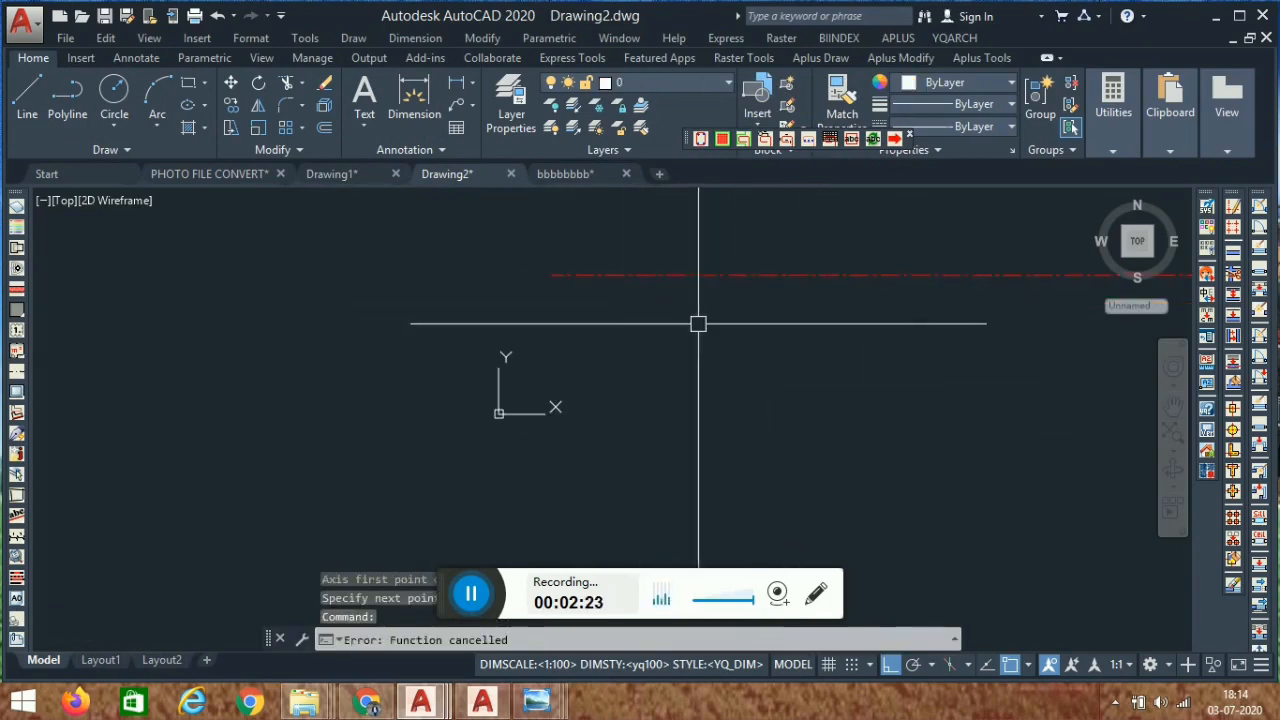
Draw a vertical axis line 9000 mm long downward from the left end of the horizontal axis.
{"action": "middle_click_drag", "start_coordinate": [698, 347], "coordinate": [514, 395]}
{"action": "scroll", "coordinate": [591, 286], "scroll_direction": "down", "scroll_amount": 4}
{"action": "middle_click_drag", "start_coordinate": [638, 336], "coordinate": [571, 380]}
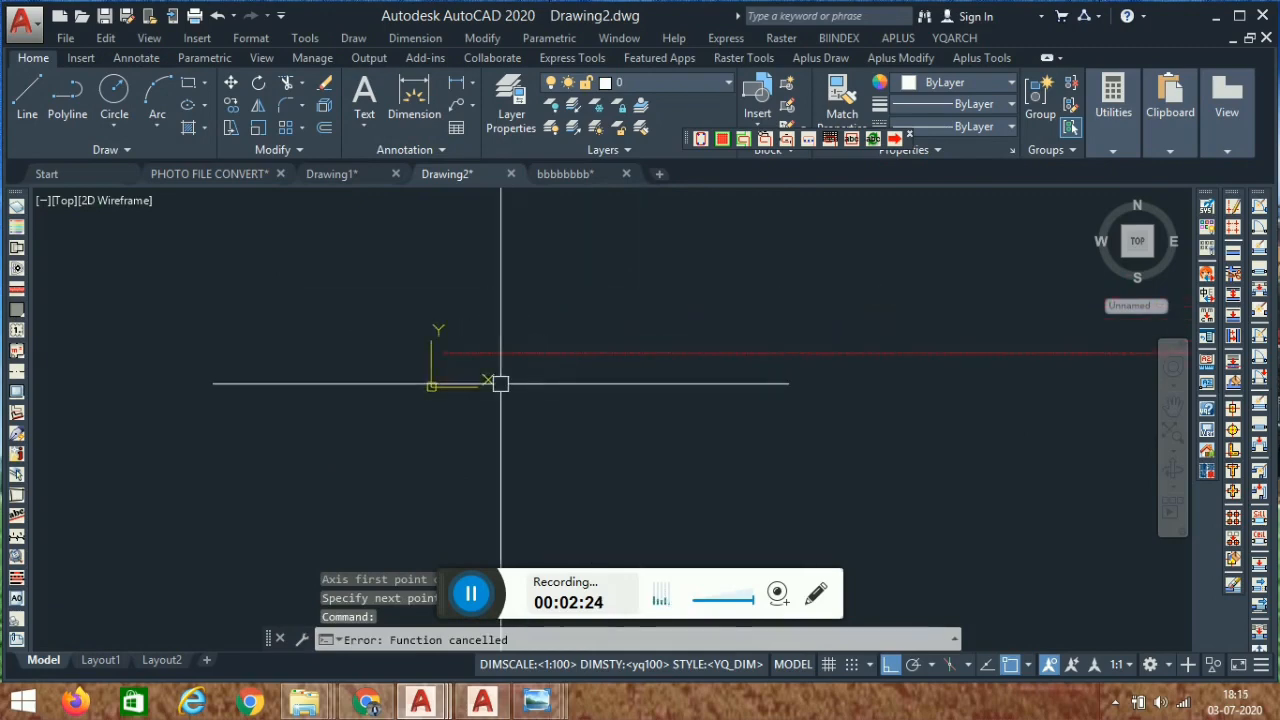
{"action": "key", "text": "space"}
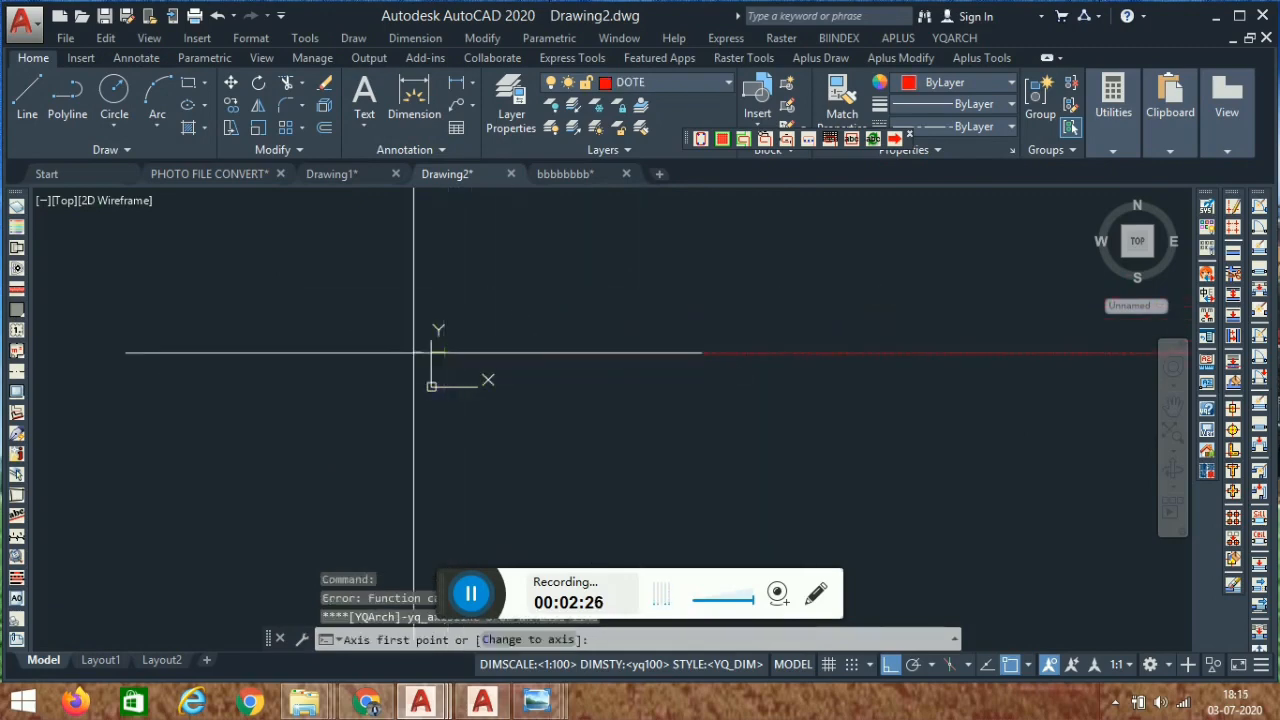
{"action": "scroll", "coordinate": [488, 216], "scroll_direction": "down", "scroll_amount": 5}
{"action": "type", "text": "9"}
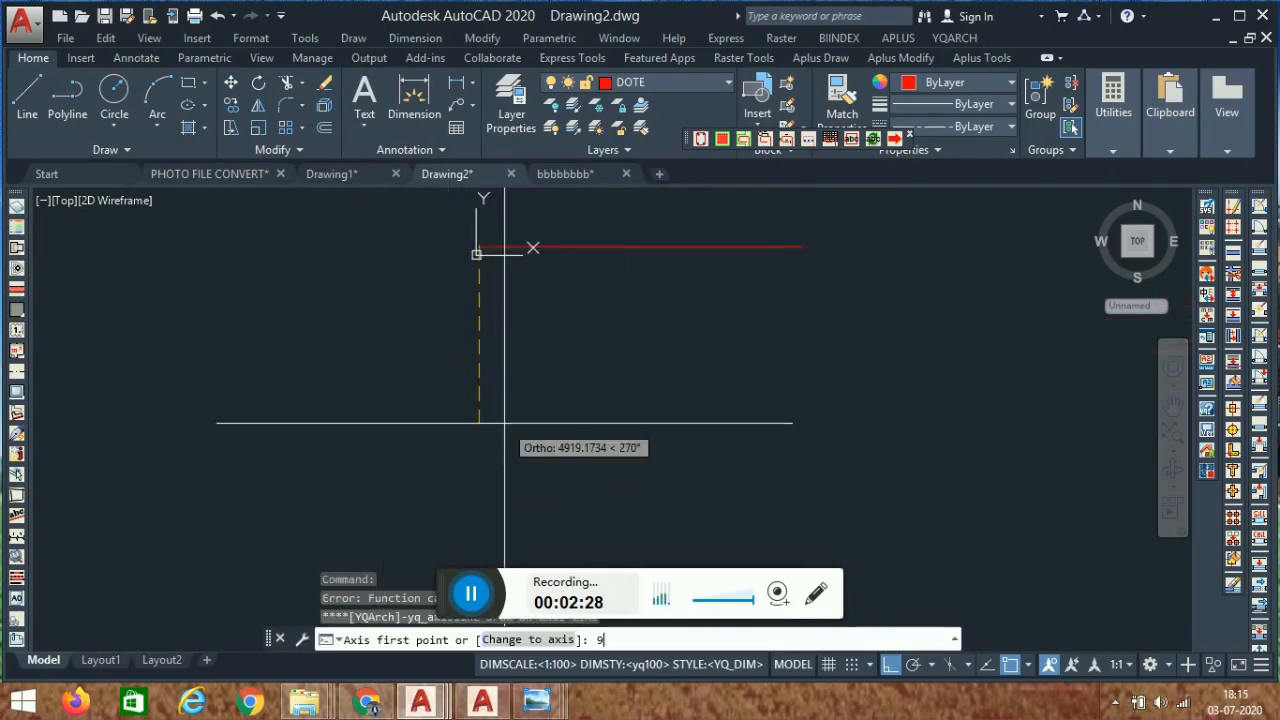
{"action": "type", "text": "000"}
{"action": "key", "text": "Return"}
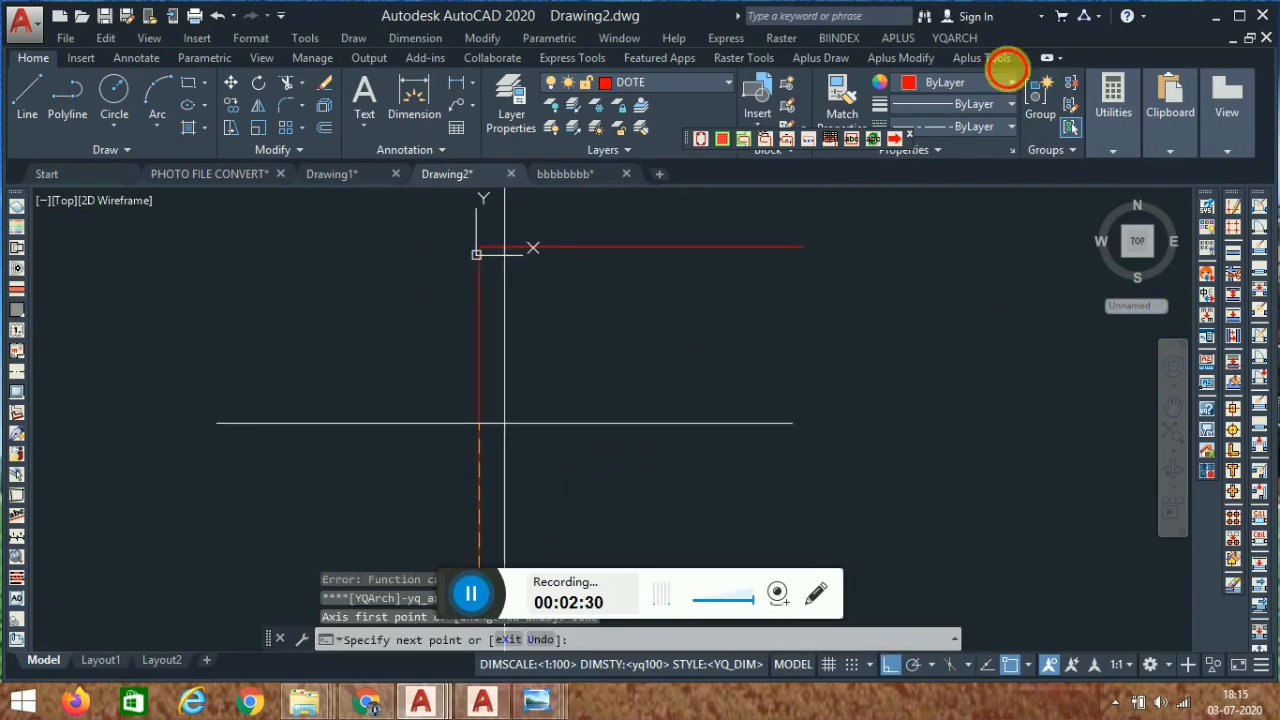
{"action": "key", "text": "Escape"}
Offset the vertical axis line to the right three times at 3000 mm spacing.
{"action": "scroll", "coordinate": [679, 328], "scroll_direction": "down", "scroll_amount": 6}
{"action": "mouse_move", "coordinate": [679, 365]}
{"action": "middle_mouse_down"}
{"action": "mouse_move", "coordinate": [562, 395]}
{"action": "mouse_move", "coordinate": [637, 380]}
{"action": "middle_mouse_up"}
{"action": "scroll", "coordinate": [533, 350], "scroll_direction": "up", "scroll_amount": 2}
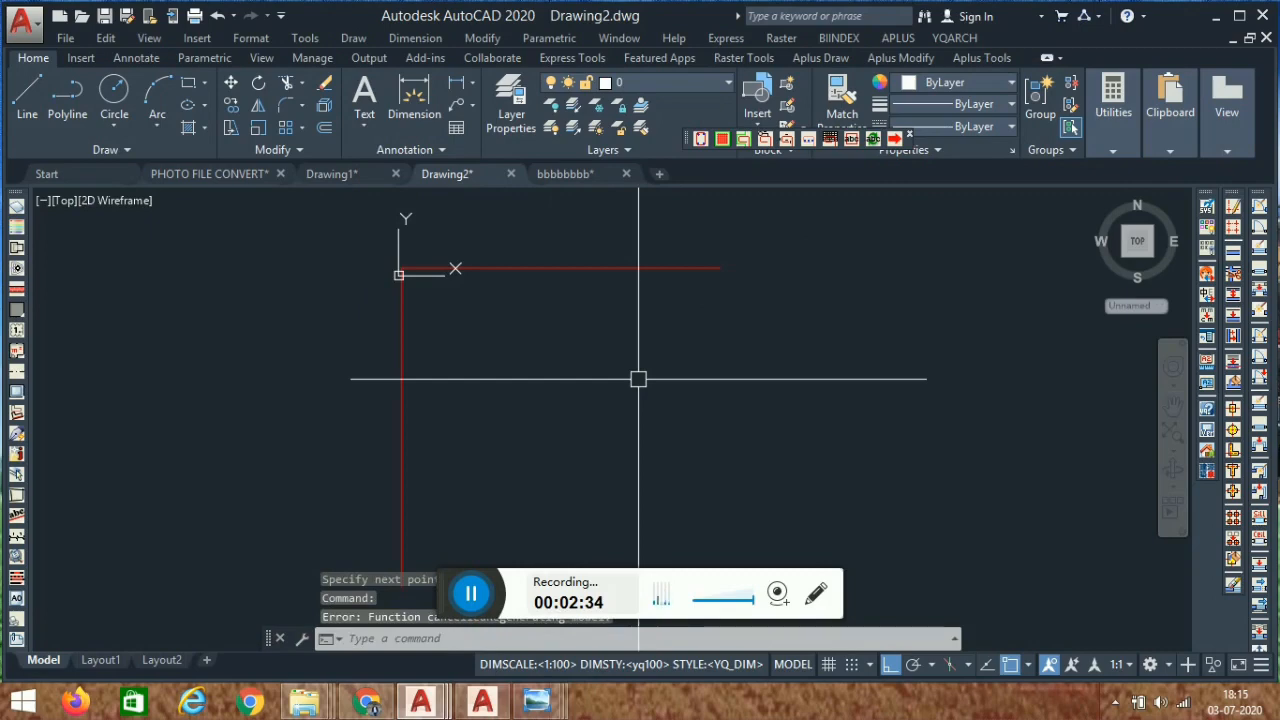
{"action": "type", "text": "o"}
{"action": "key", "text": "Return"}
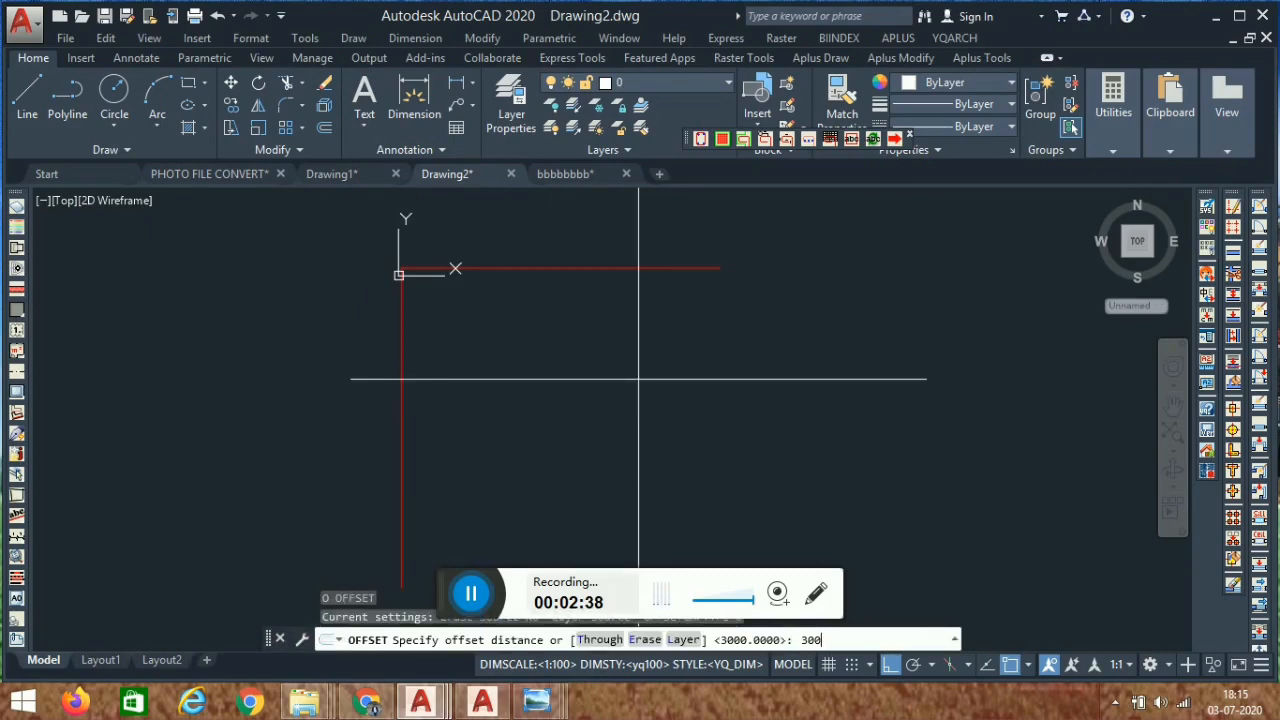
{"action": "key", "text": "Return"}
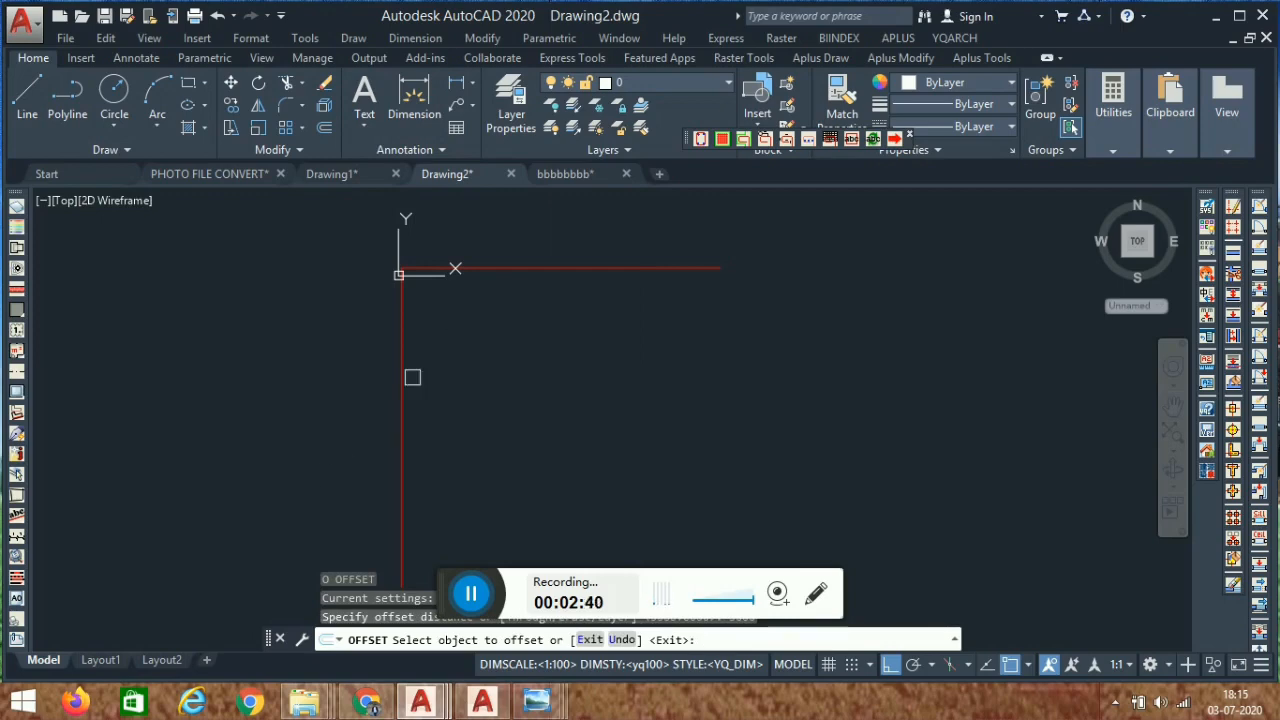
{"action": "left_click", "coordinate": [402, 388]}
{"action": "left_click", "coordinate": [467, 403]}
{"action": "left_click", "coordinate": [512, 385]}
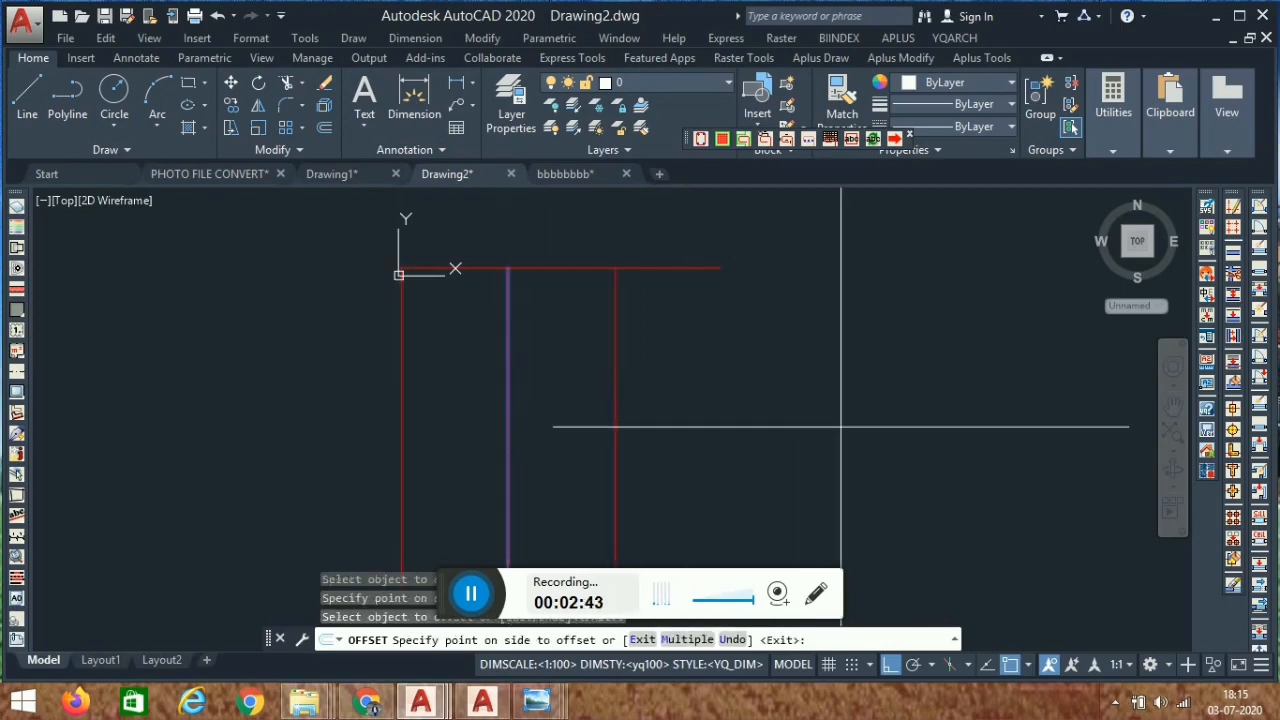
{"action": "left_click", "coordinate": [843, 429]}
{"action": "left_click", "coordinate": [616, 429]}
{"action": "left_click", "coordinate": [814, 429]}
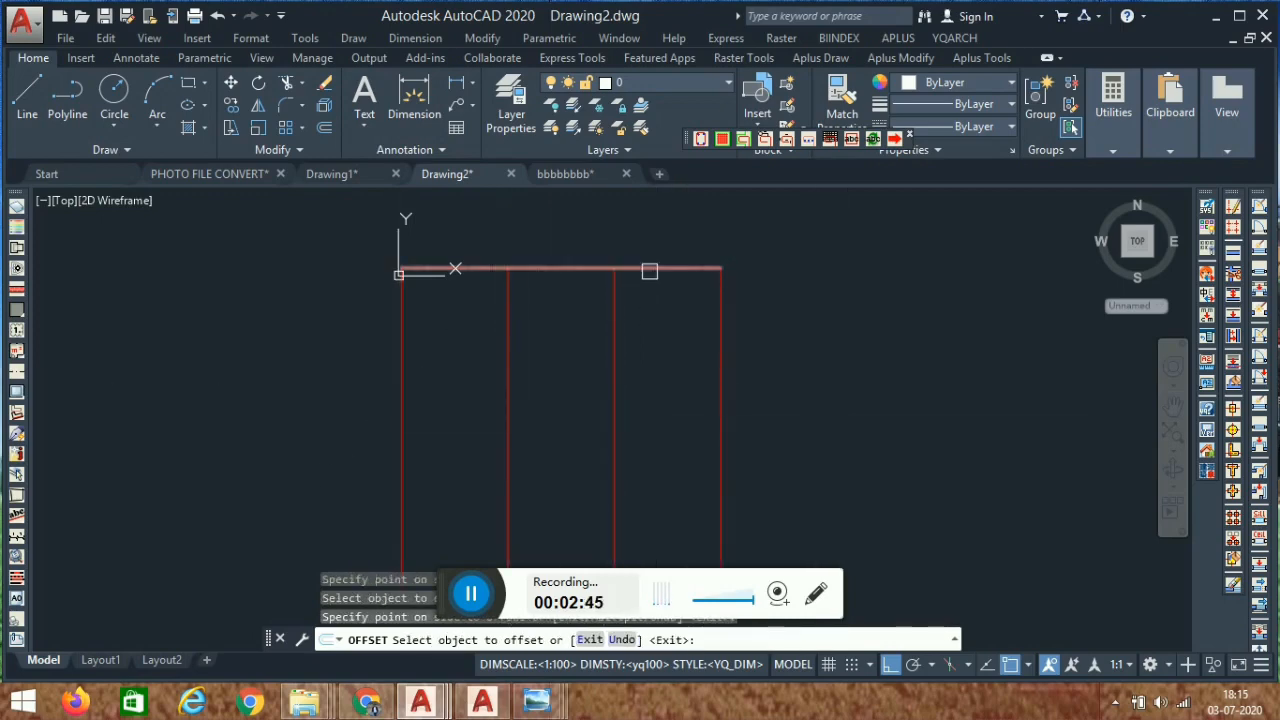
Offset the top horizontal axis line downward three times at 3000 mm spacing to close the grid.
{"action": "left_click", "coordinate": [649, 271]}
{"action": "left_click", "coordinate": [713, 519]}
{"action": "left_click", "coordinate": [674, 382]}
{"action": "left_click", "coordinate": [714, 500]}
{"action": "scroll", "coordinate": [700, 300], "scroll_direction": "down", "scroll_amount": 1}
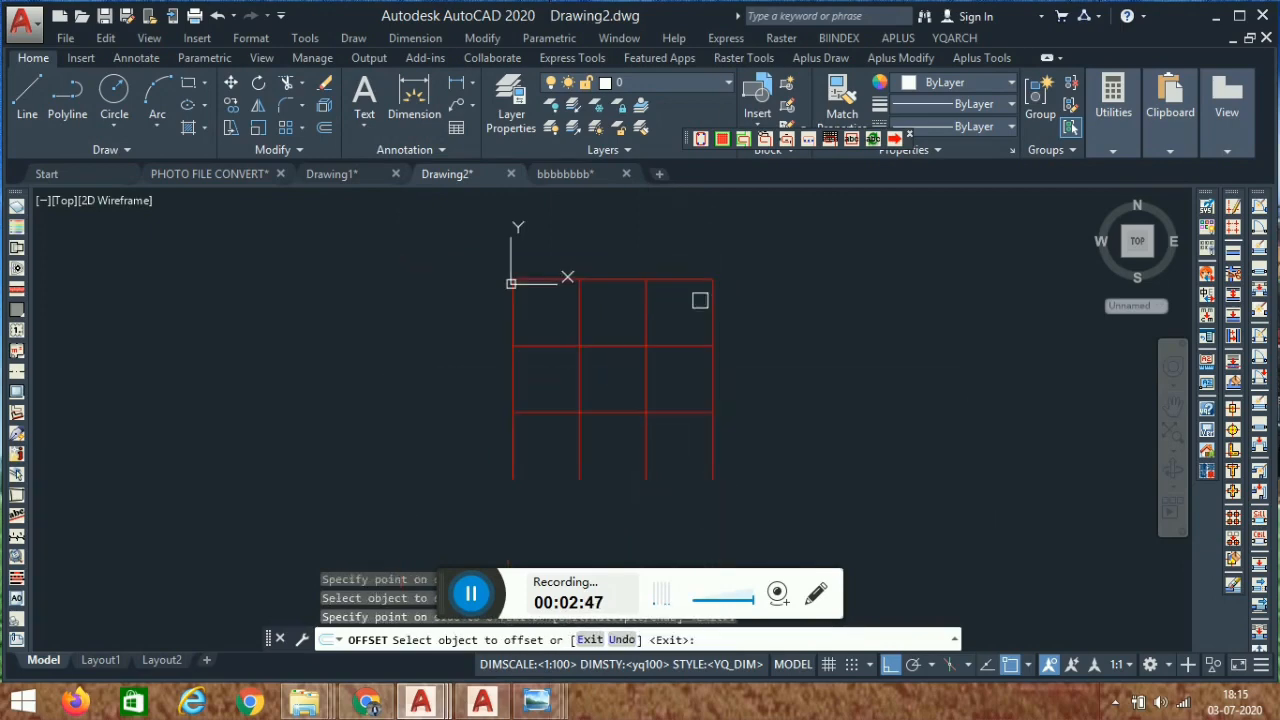
{"action": "left_click", "coordinate": [670, 412]}
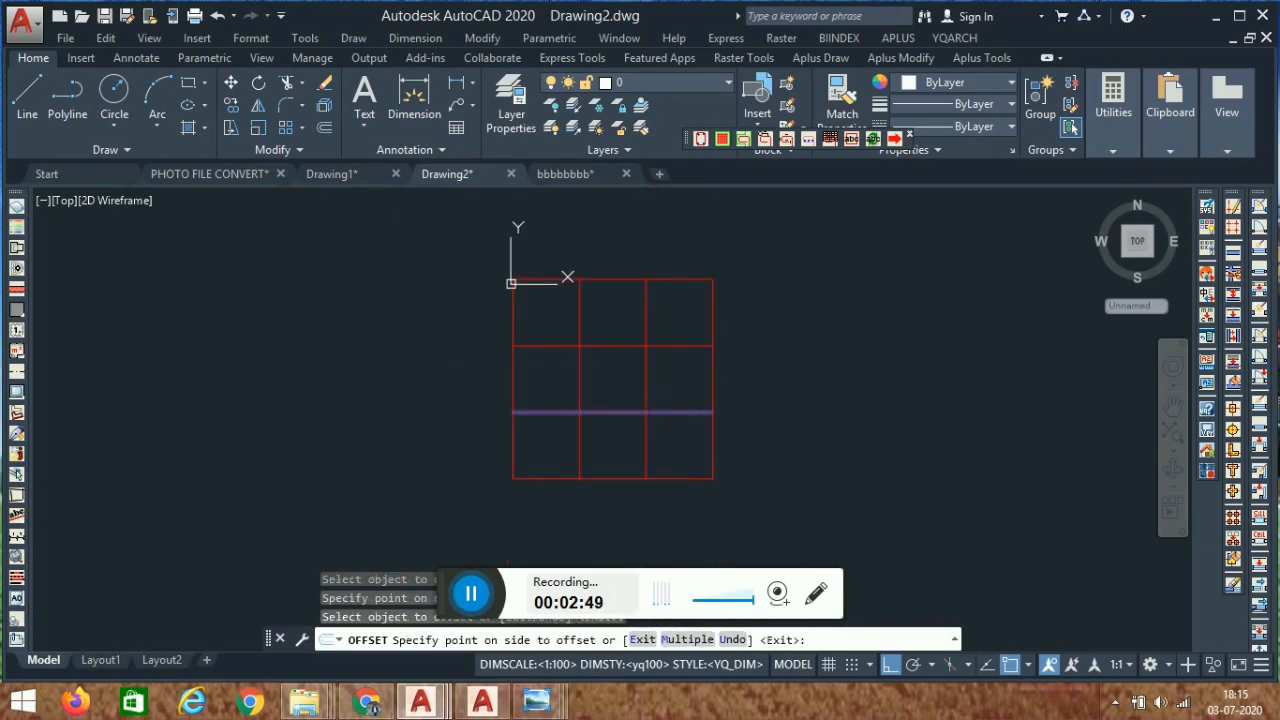
{"action": "left_click", "coordinate": [689, 423]}
{"action": "scroll", "coordinate": [700, 420], "scroll_direction": "up", "scroll_amount": 1}
{"action": "middle_click_drag", "start_coordinate": [672, 323], "coordinate": [727, 403]}
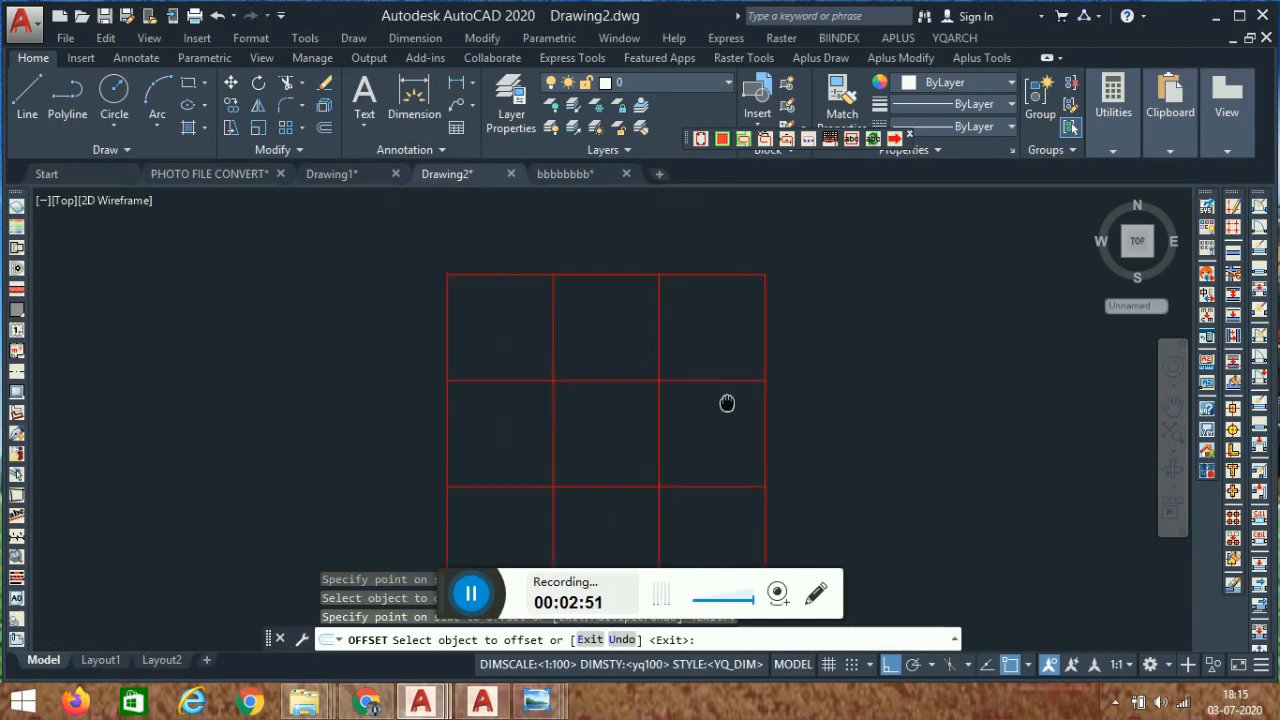
{"action": "scroll", "coordinate": [610, 316], "scroll_direction": "up", "scroll_amount": 2}
{"action": "scroll", "coordinate": [638, 317], "scroll_direction": "down", "scroll_amount": 4}
{"action": "middle_click_drag", "start_coordinate": [779, 459], "coordinate": [698, 435]}
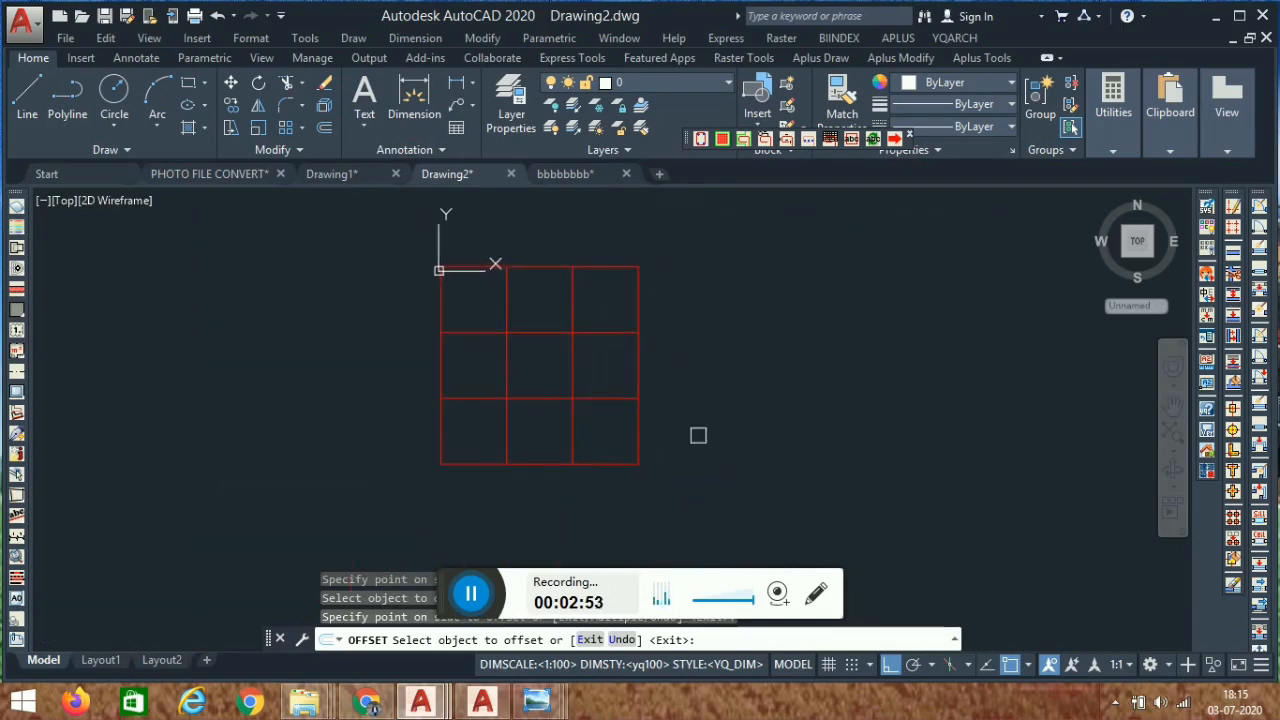
{"action": "key", "text": "Escape"}
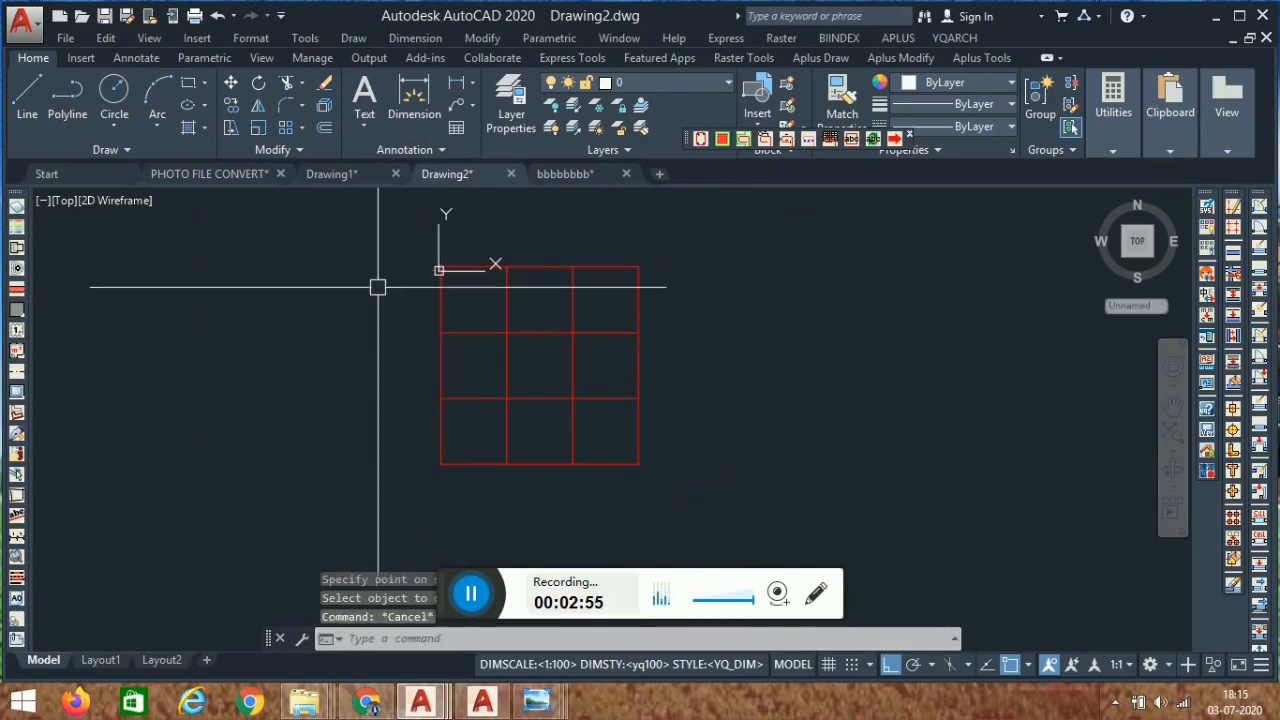
Add axis symbols and dimensions around all the grid lines with the YQArch automatic axis dimension command.
{"action": "middle_click_drag", "start_coordinate": [522, 306], "coordinate": [565, 318]}
{"action": "scroll", "coordinate": [549, 316], "scroll_direction": "up", "scroll_amount": 2}
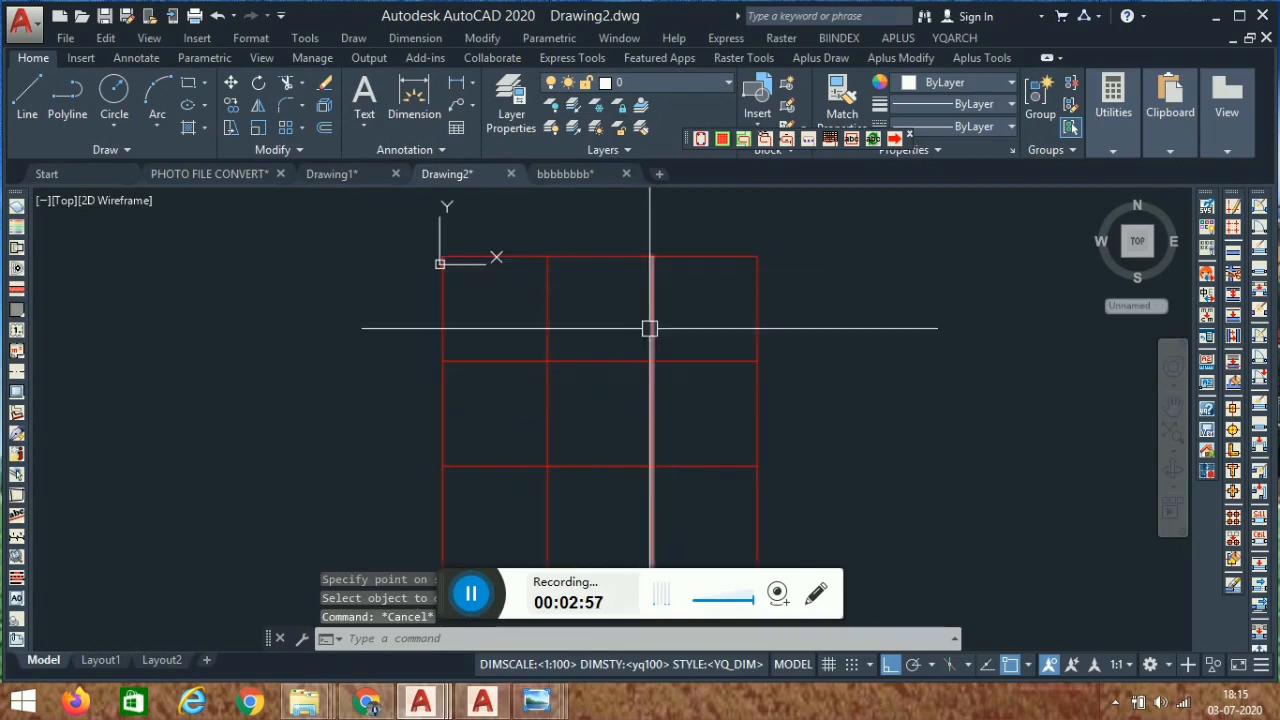
{"action": "scroll", "coordinate": [583, 343], "scroll_direction": "down", "scroll_amount": 2}
{"action": "left_click", "coordinate": [425, 639]}
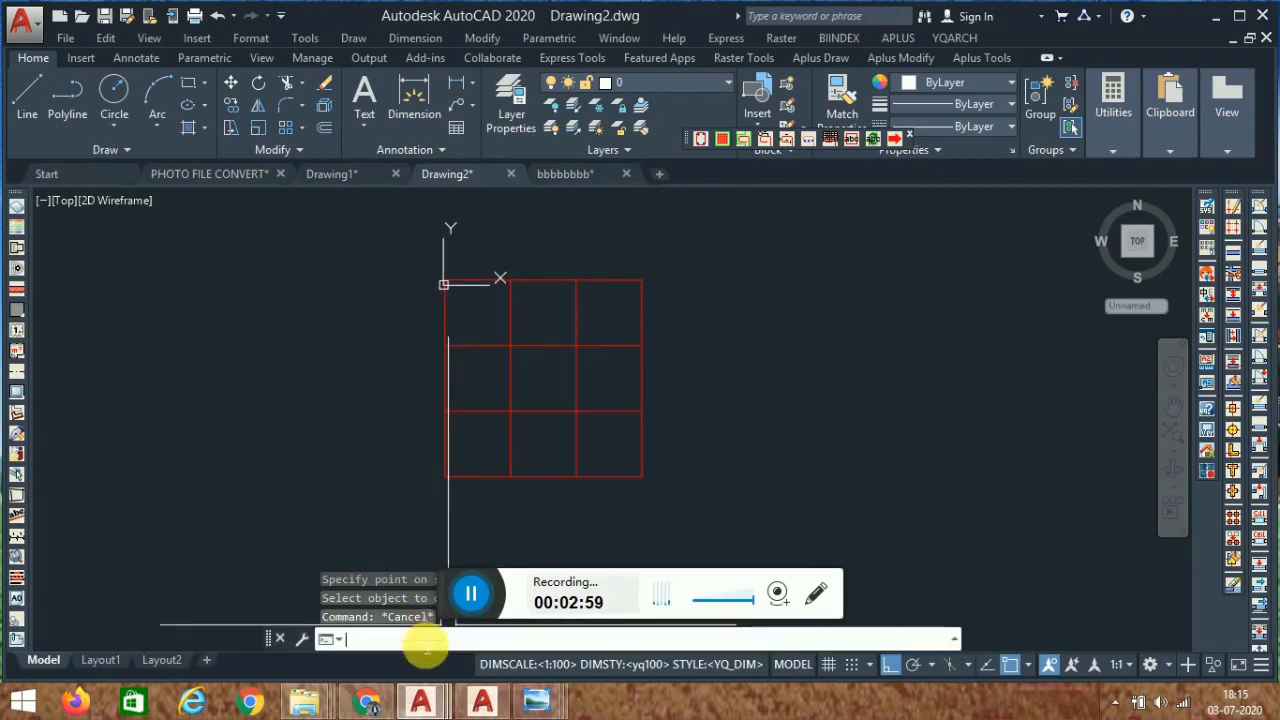
{"action": "type", "text": "azh"}
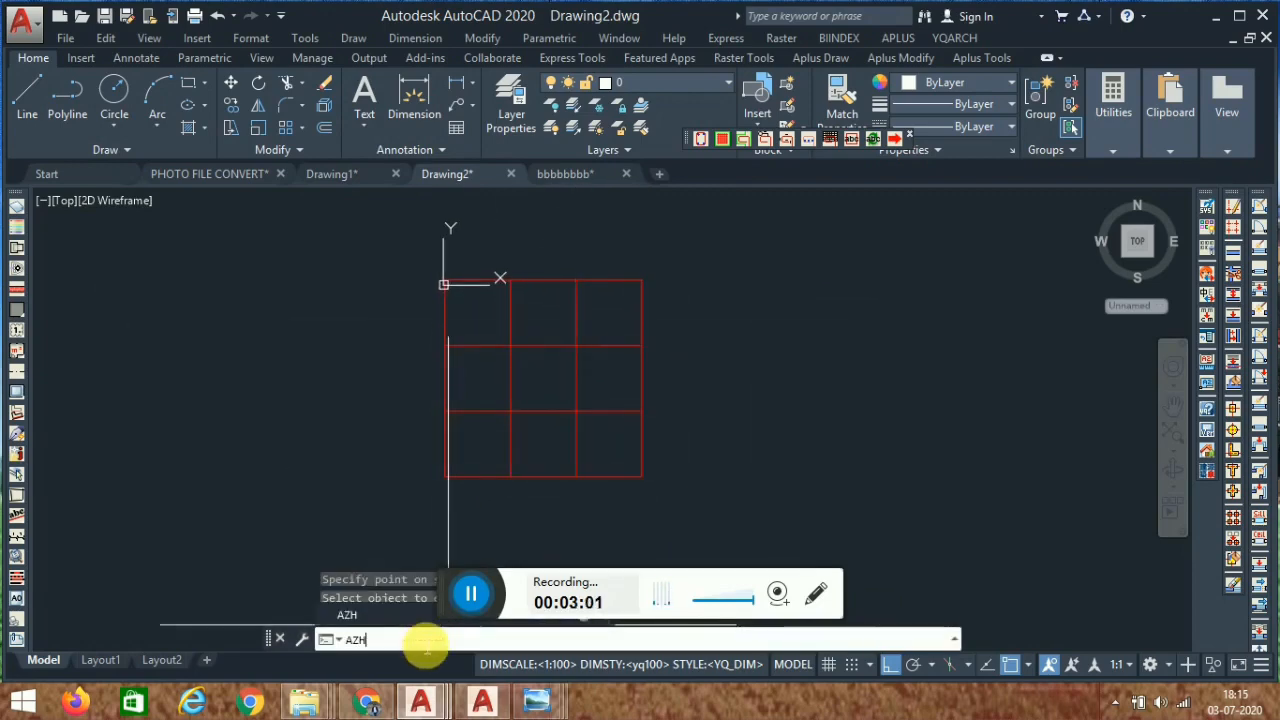
{"action": "key", "text": "Return"}
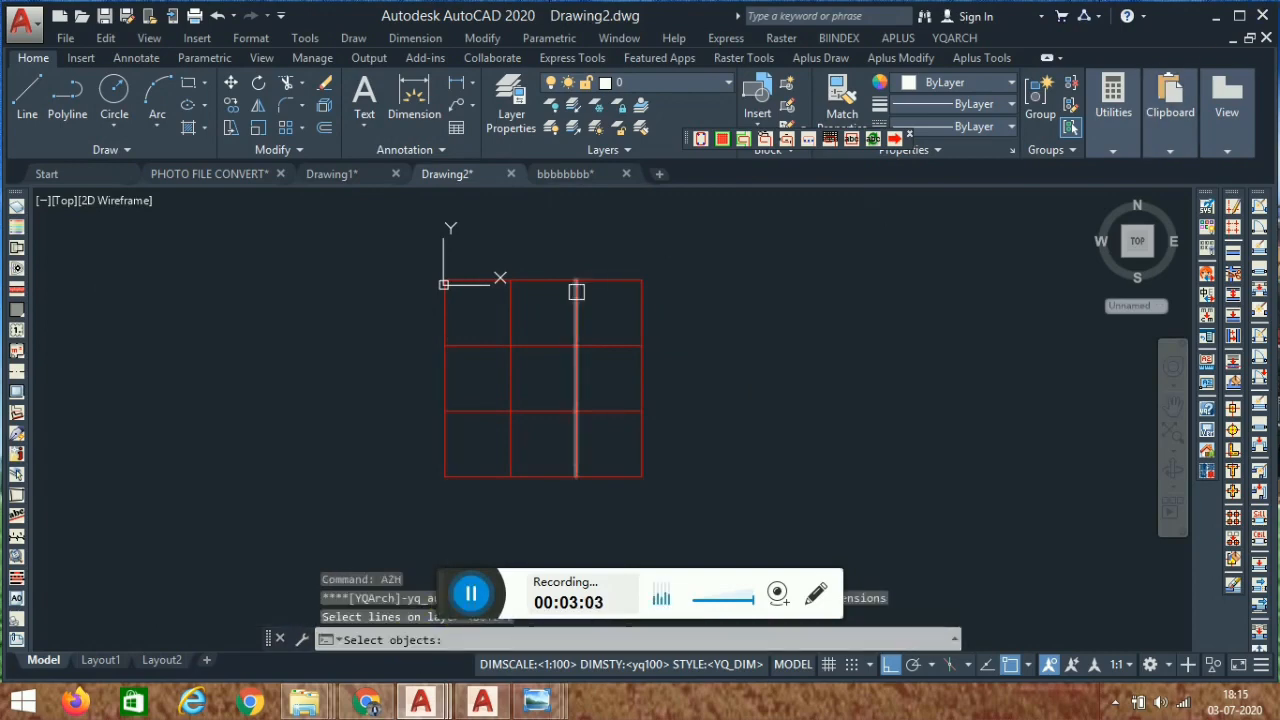
{"action": "left_click", "coordinate": [325, 530]}
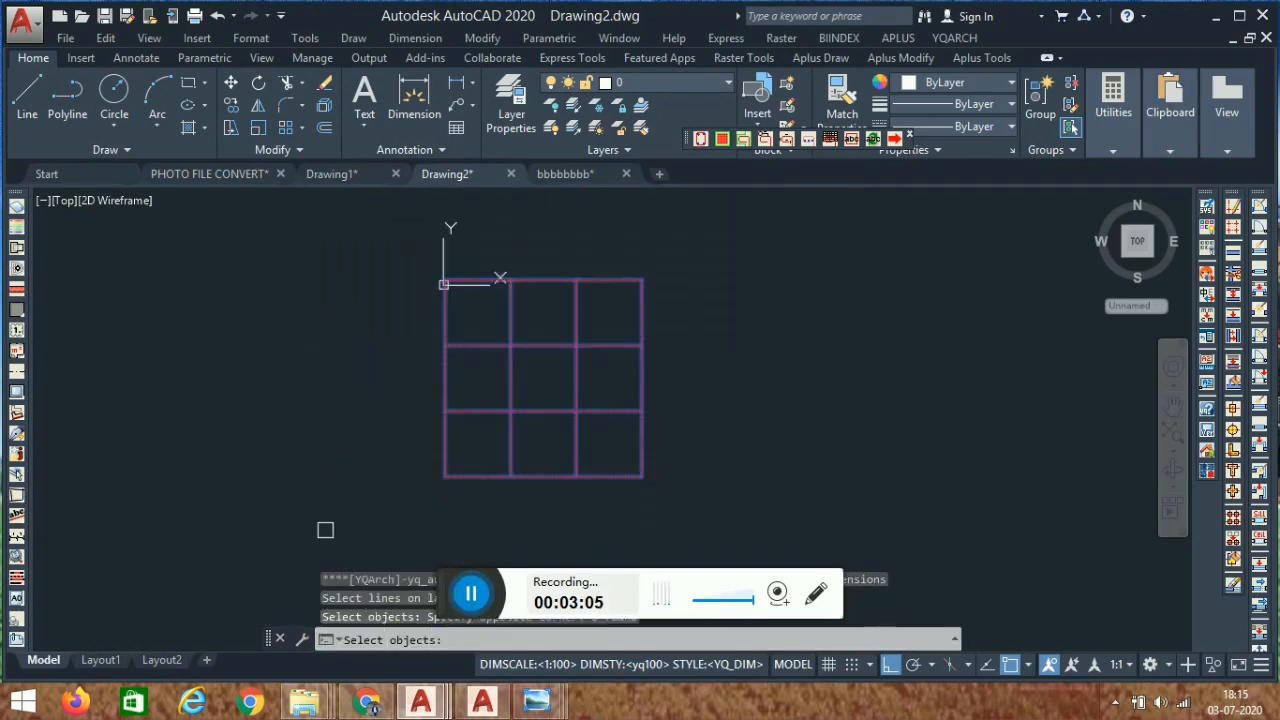
{"action": "key", "text": "Return"}
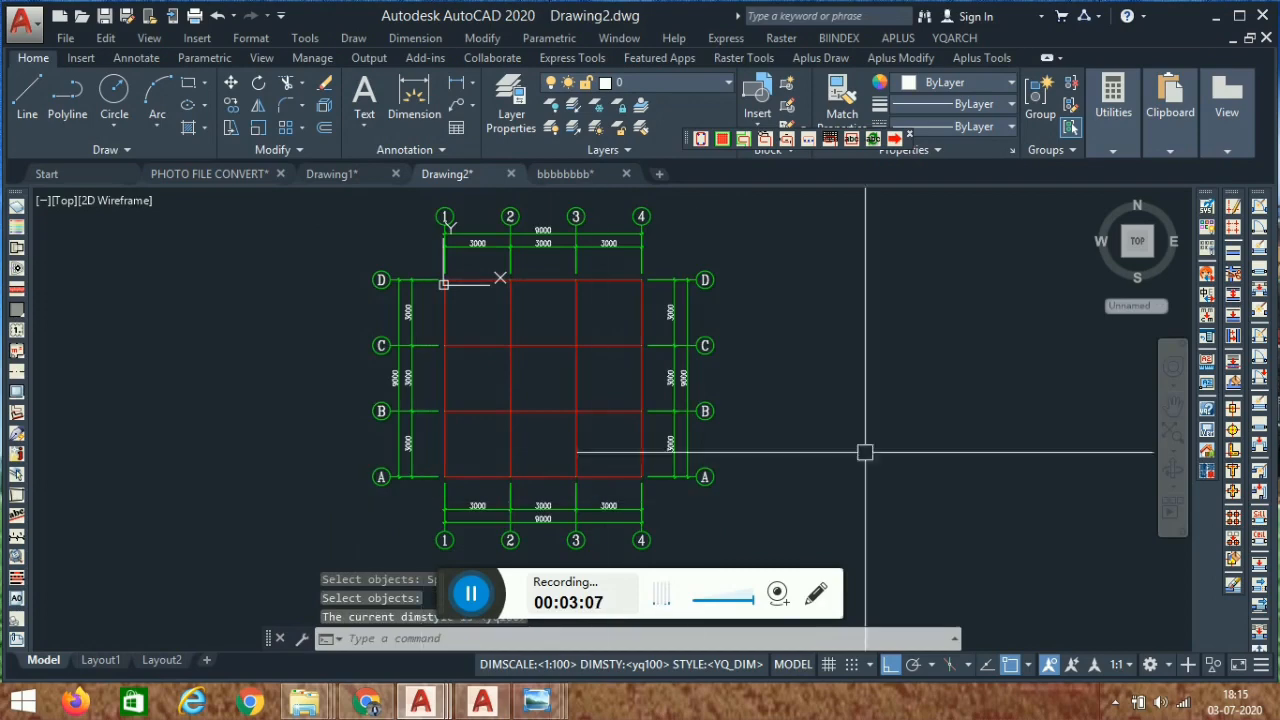
{"action": "scroll", "coordinate": [710, 430], "scroll_direction": "up", "scroll_amount": 3}
{"action": "scroll", "coordinate": [1050, 422], "scroll_direction": "down", "scroll_amount": 4}
{"action": "scroll", "coordinate": [380, 286], "scroll_direction": "up", "scroll_amount": 5}
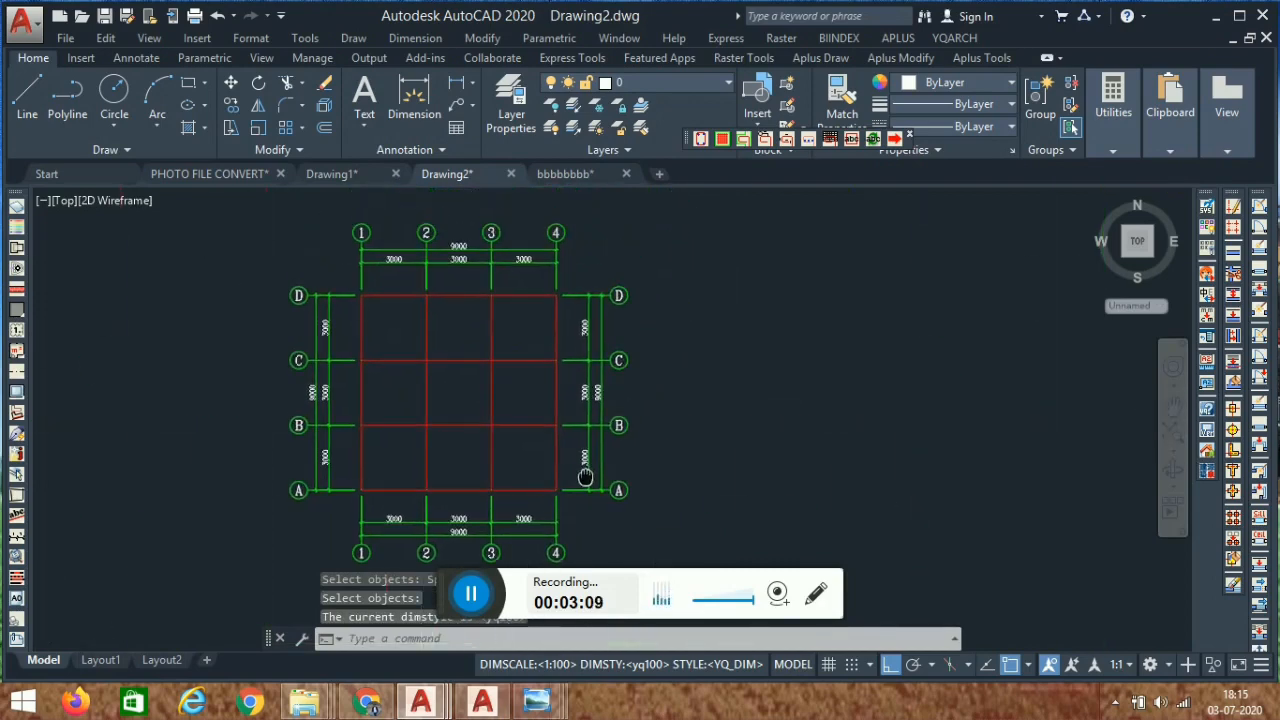
{"action": "middle_click_drag", "start_coordinate": [249, 305], "coordinate": [354, 368]}
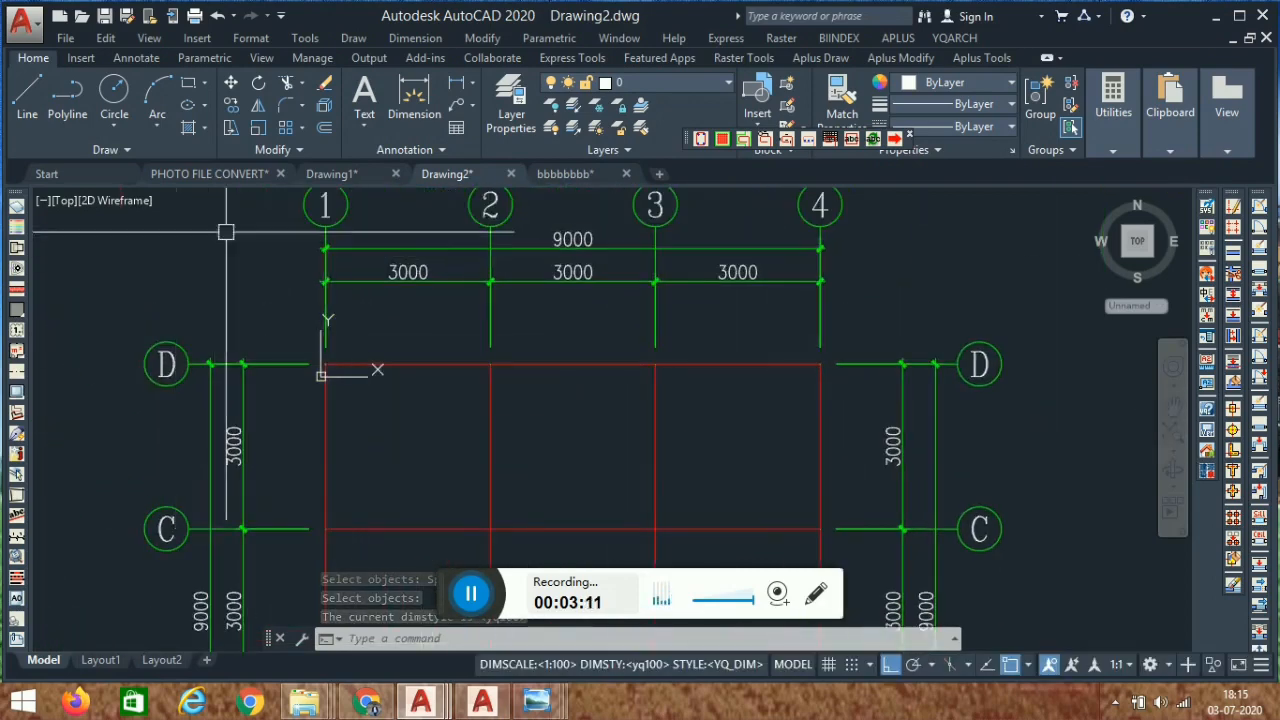
{"action": "scroll", "coordinate": [440, 310], "scroll_direction": "down", "scroll_amount": 4}
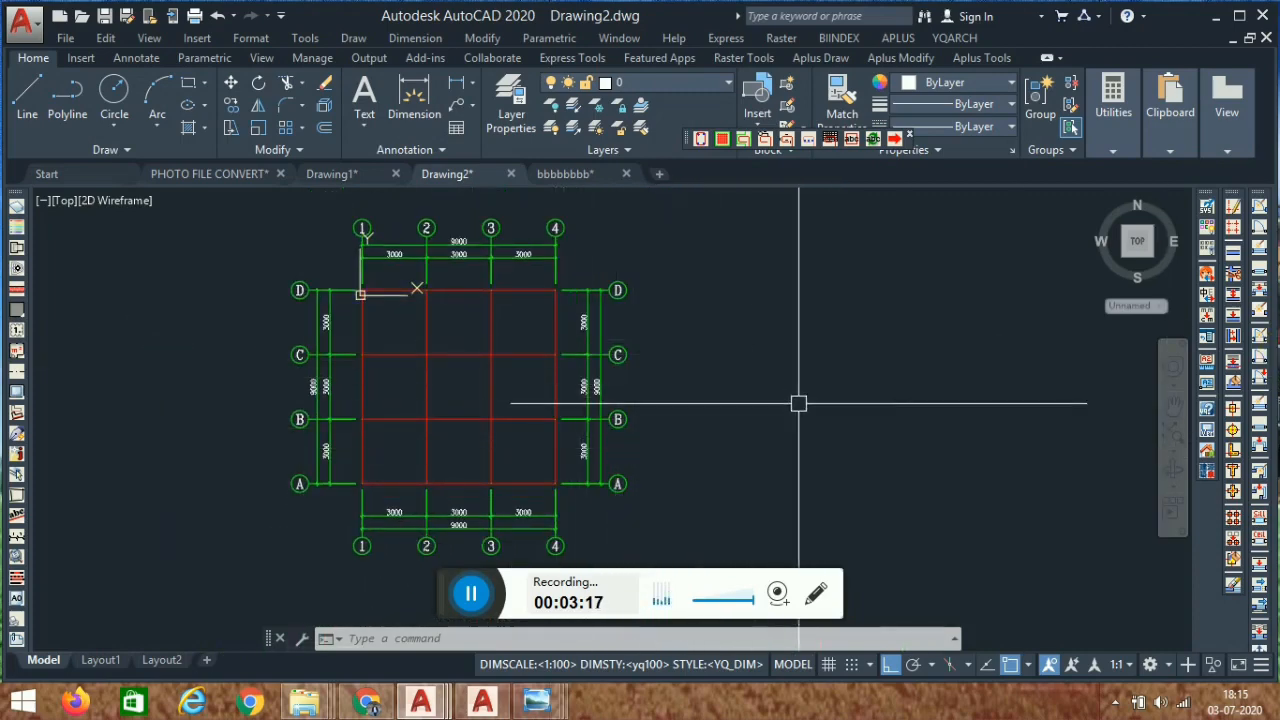
{"action": "middle_click_drag", "start_coordinate": [865, 380], "coordinate": [725, 394]}
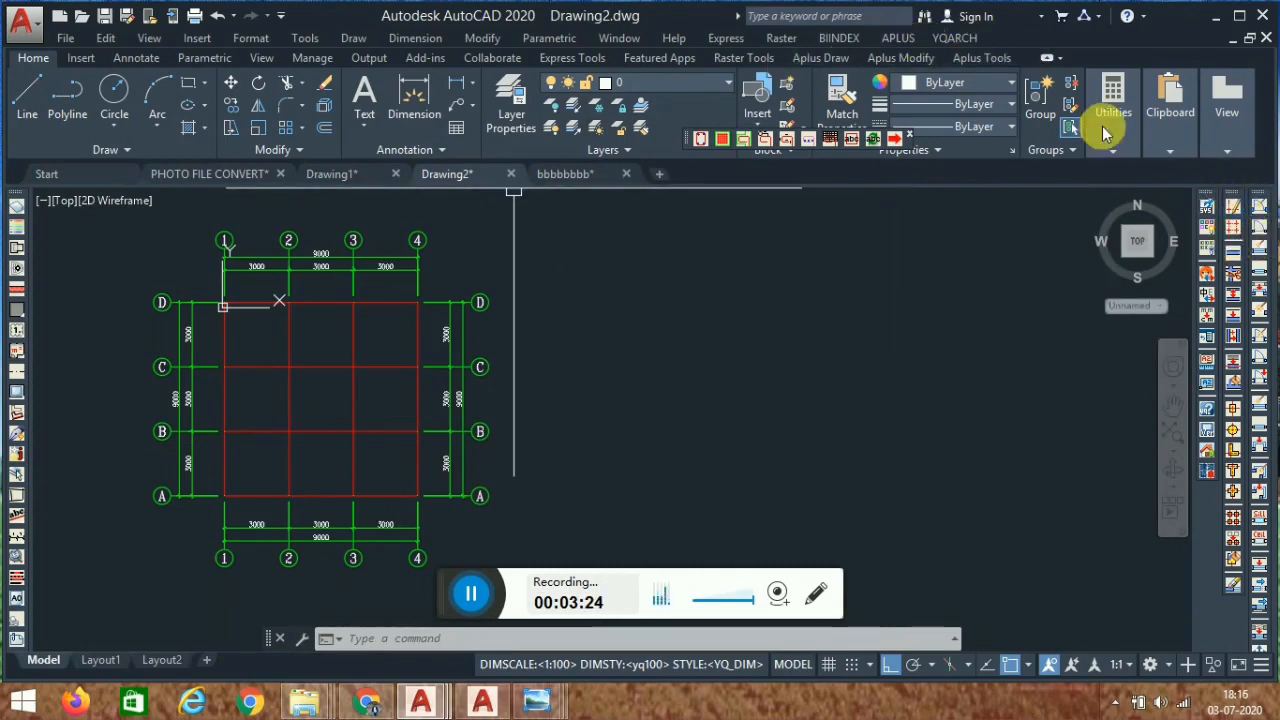
{"action": "left_click", "coordinate": [943, 39]}
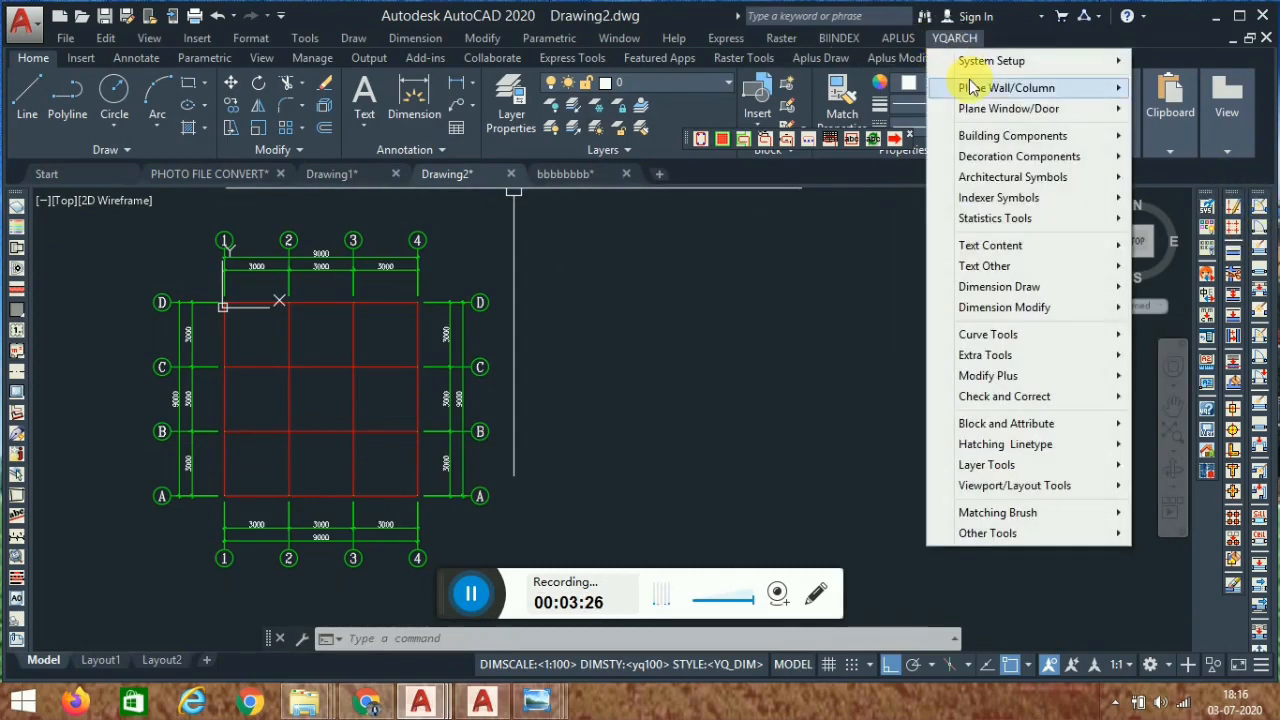
{"action": "mouse_move", "coordinate": [985, 90]}
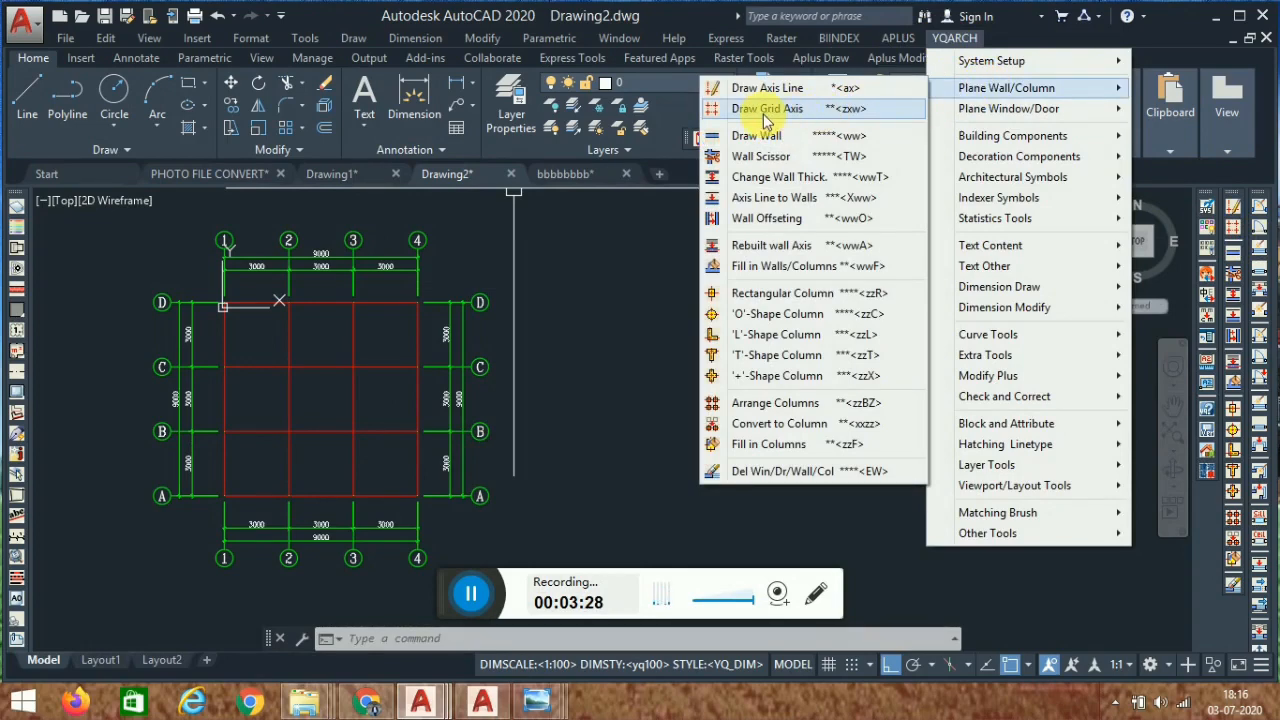
{"action": "left_click", "coordinate": [796, 112]}
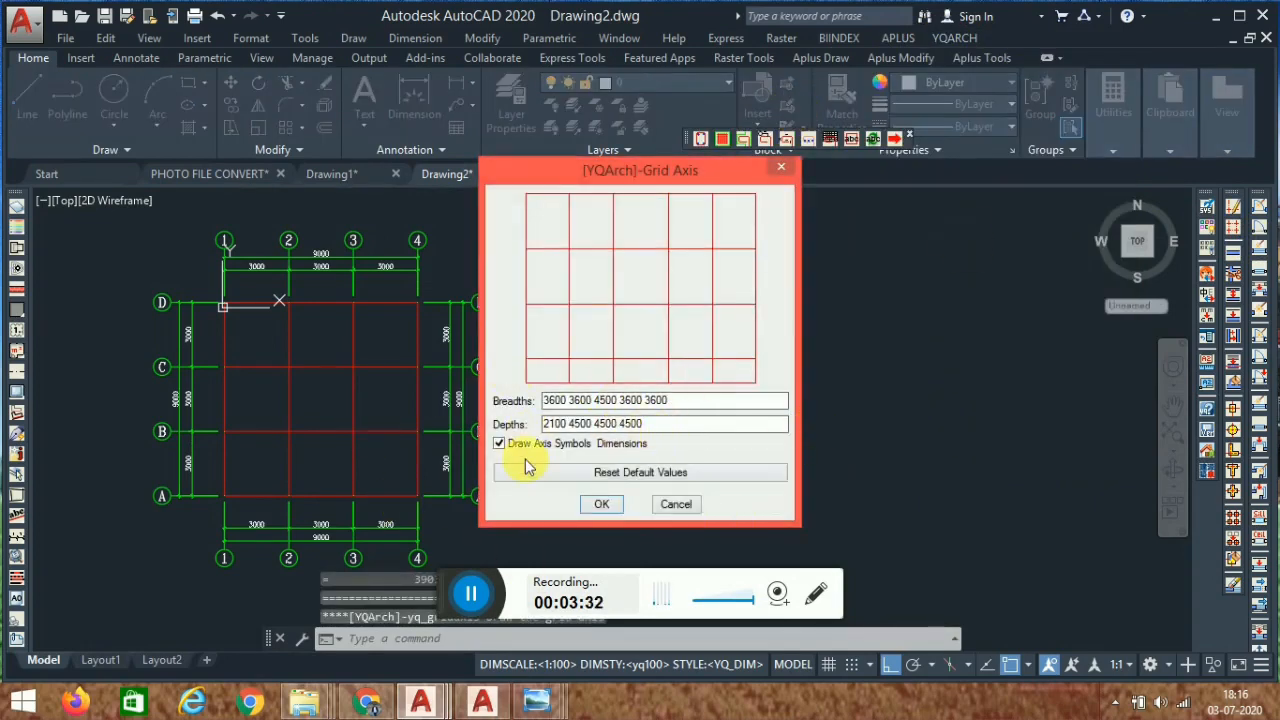
{"action": "left_click", "coordinate": [601, 505]}
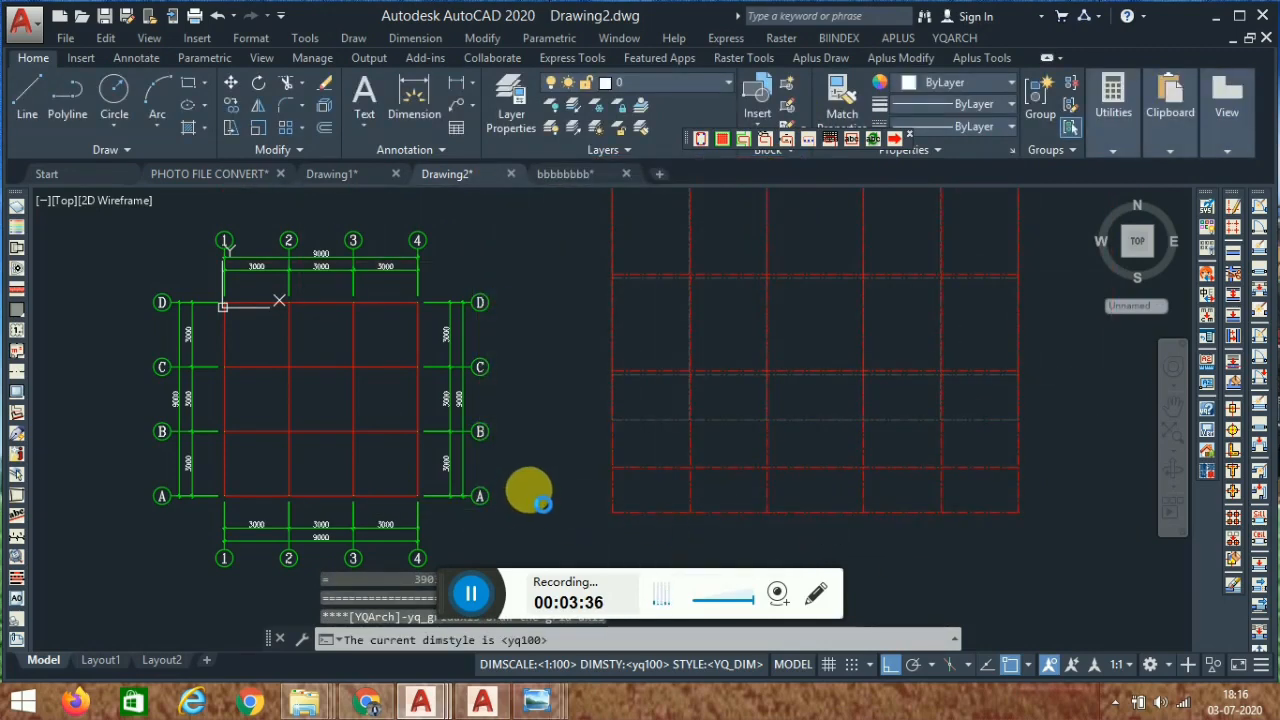
Examine the two finished axis grids side by side with their symbols and dimensions.
{"action": "left_click", "coordinate": [677, 474]}
{"action": "scroll", "coordinate": [740, 330], "scroll_direction": "down", "scroll_amount": 4}
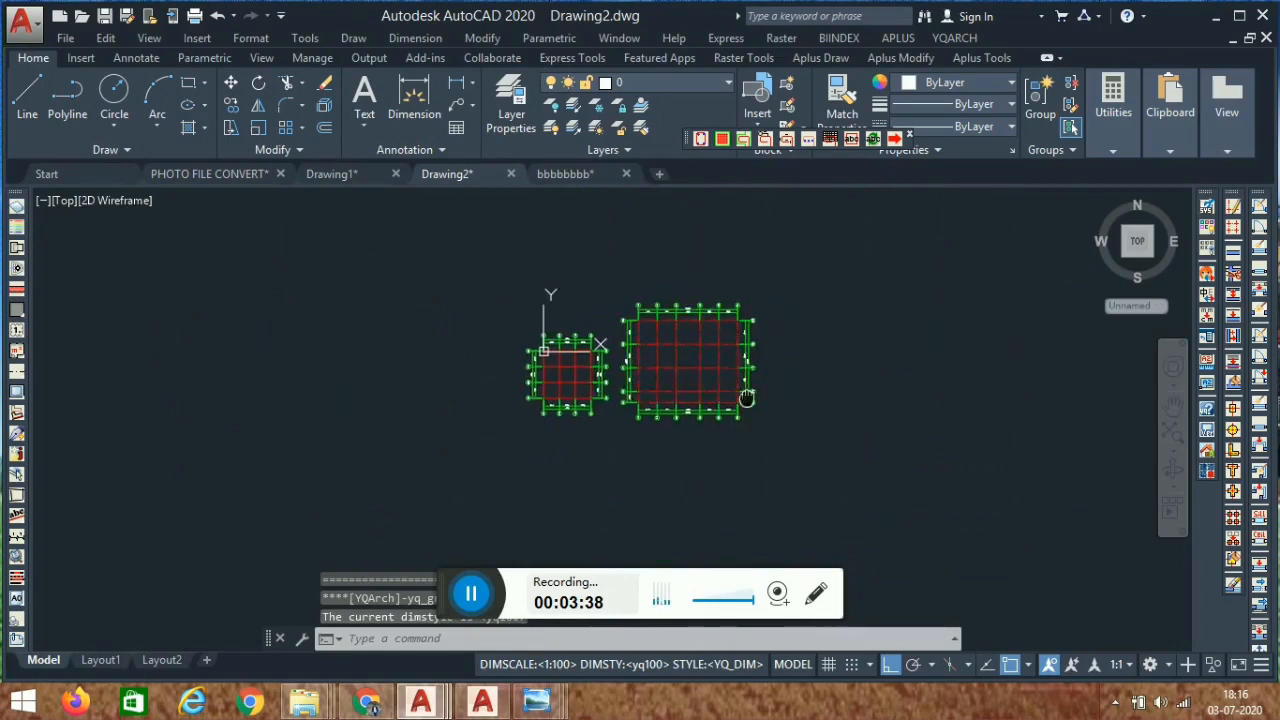
{"action": "middle_click_drag", "start_coordinate": [744, 392], "coordinate": [667, 396]}
{"action": "left_click", "coordinate": [757, 253]}
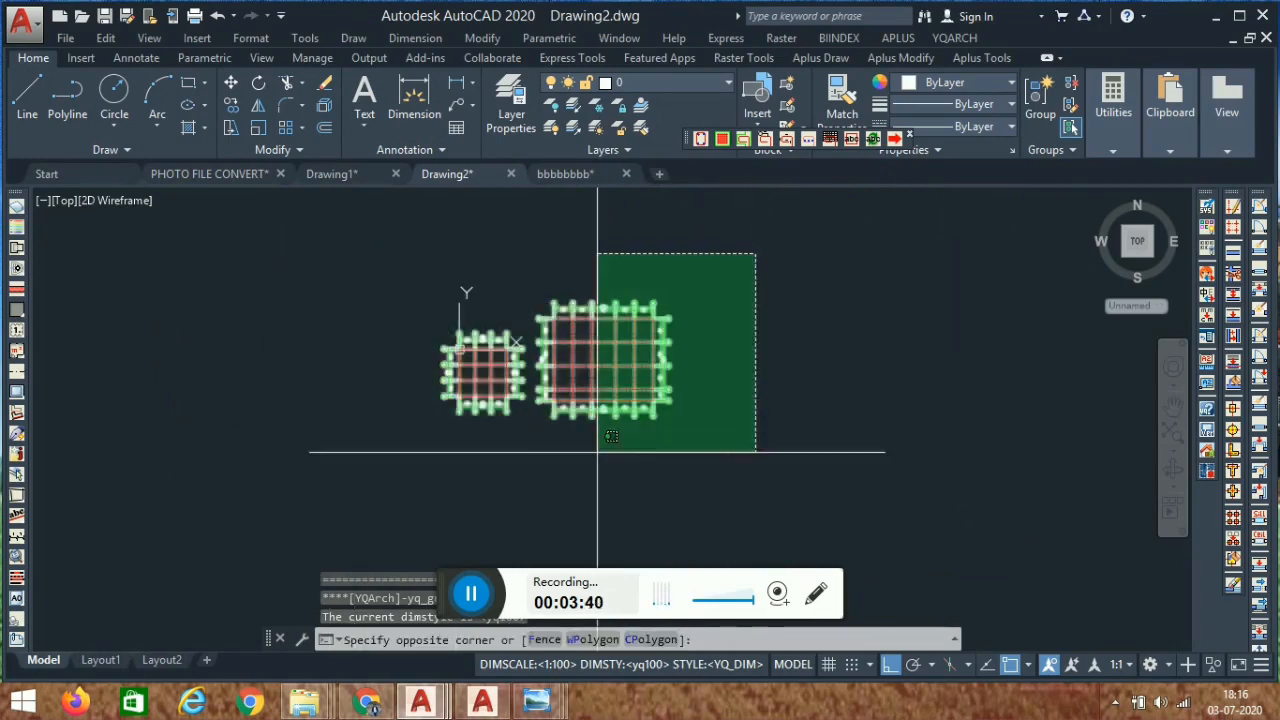
{"action": "left_click", "coordinate": [778, 416]}
{"action": "scroll", "coordinate": [743, 434], "scroll_direction": "up", "scroll_amount": 2}
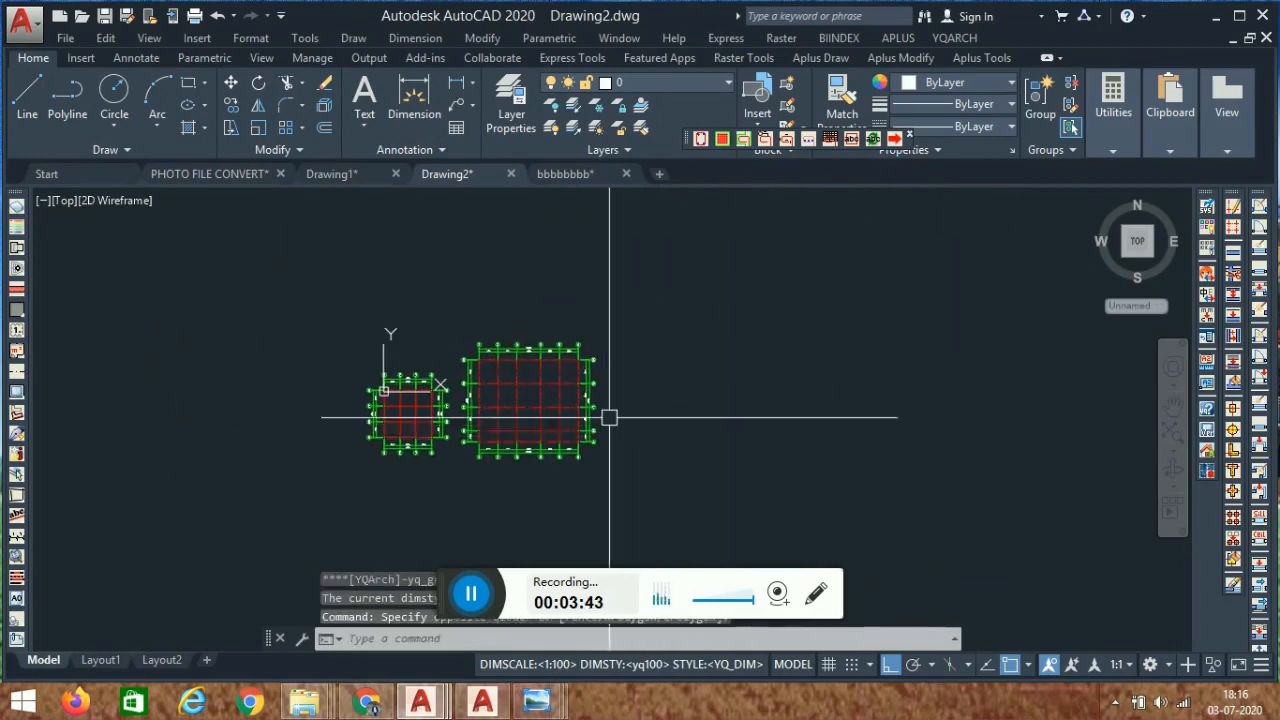
{"action": "scroll", "coordinate": [480, 384], "scroll_direction": "up", "scroll_amount": 4}
{"action": "scroll", "coordinate": [590, 326], "scroll_direction": "down", "scroll_amount": 2}
Draw a 9000 mm horizontal line in the empty area to the right of the second grid.
{"action": "middle_click_drag", "start_coordinate": [739, 380], "coordinate": [662, 412]}
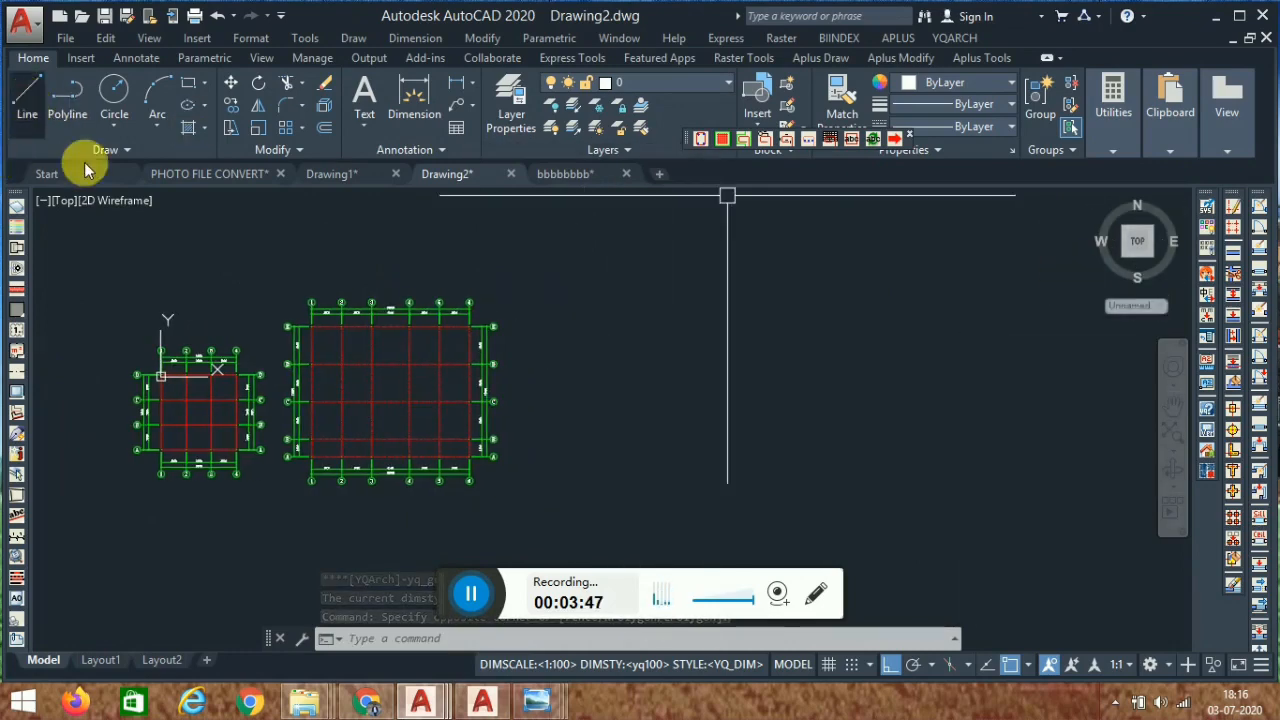
{"action": "left_click", "coordinate": [640, 337]}
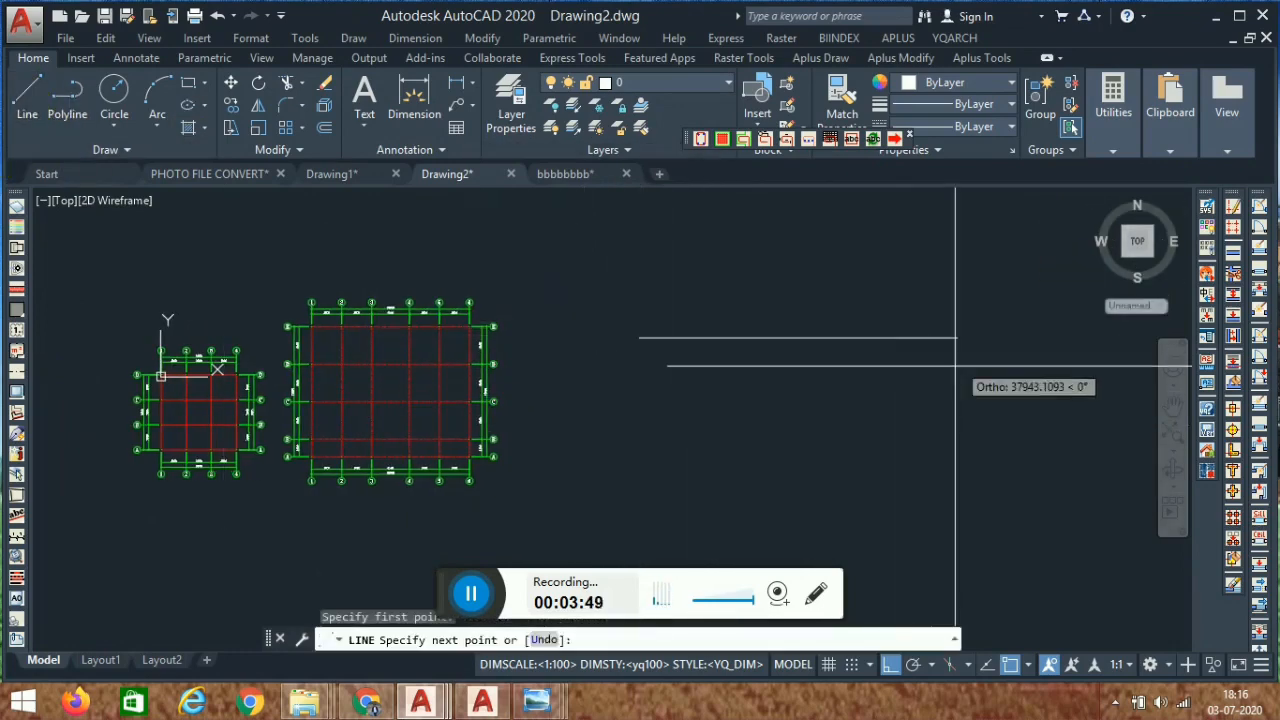
{"action": "middle_click_drag", "start_coordinate": [845, 394], "coordinate": [608, 374]}
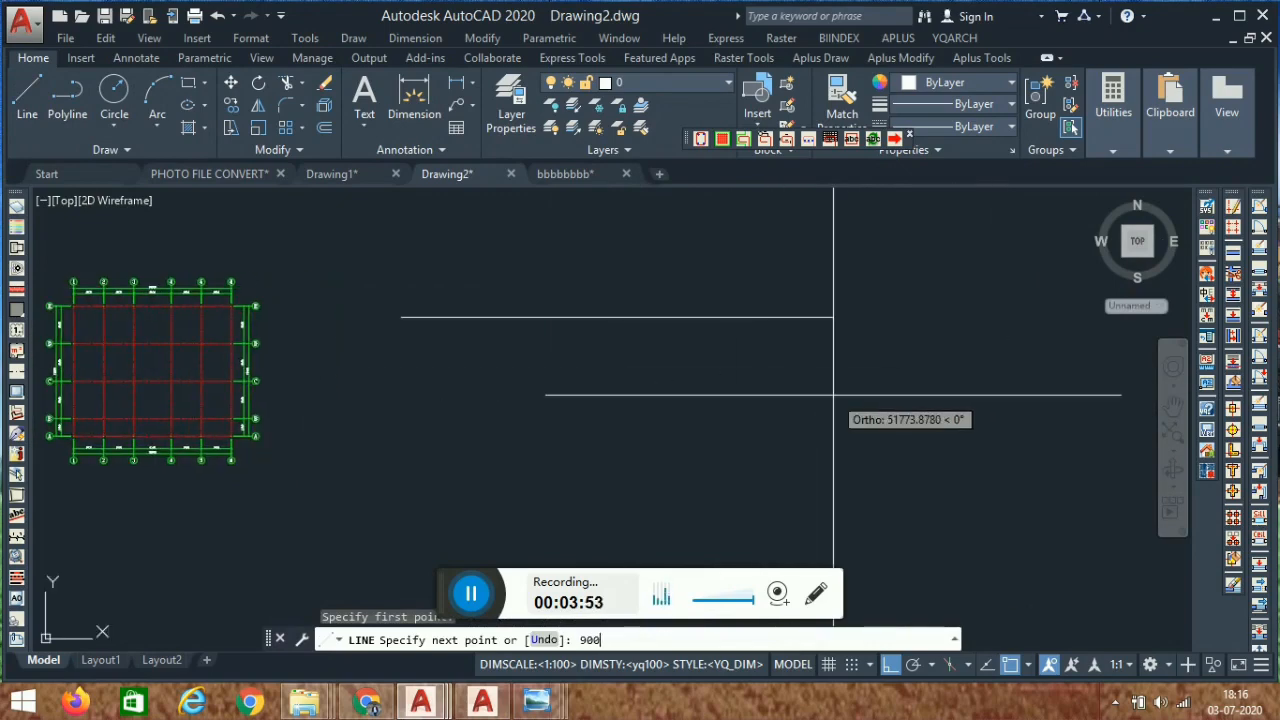
{"action": "type", "text": "9000"}
{"action": "key", "text": "Return"}
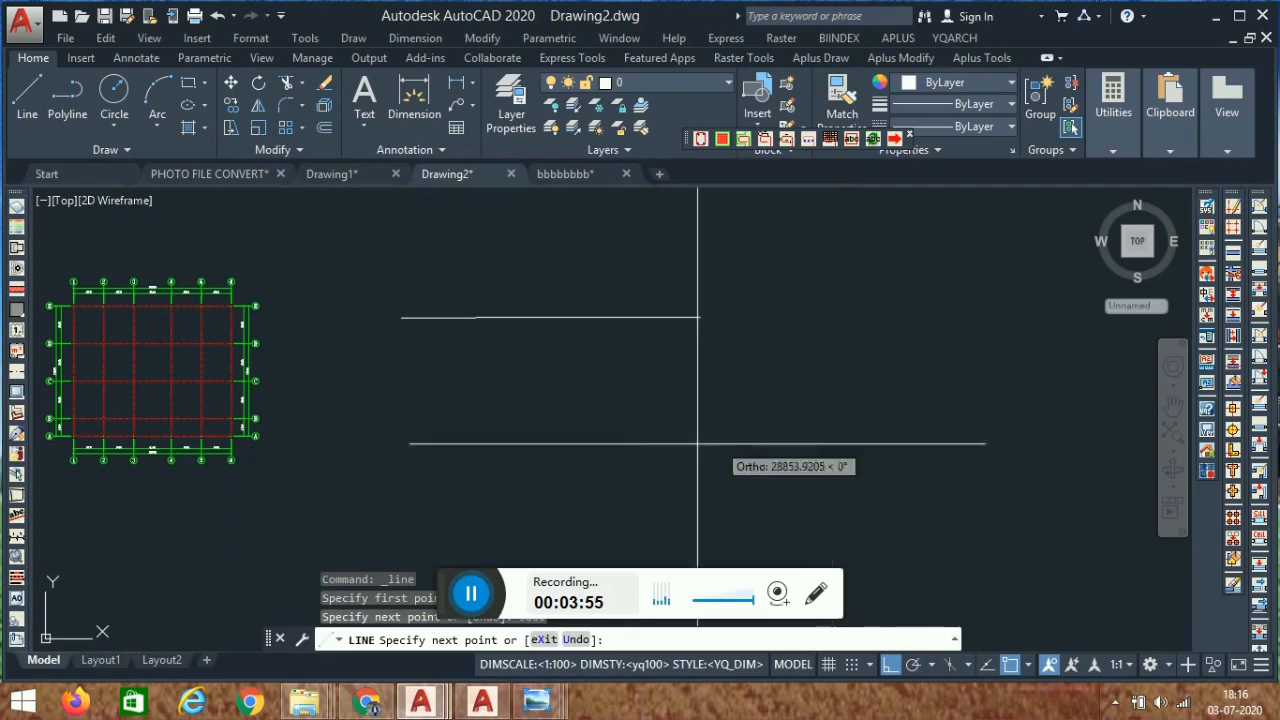
{"action": "key", "text": "Escape"}
Draw a 9000 mm vertical line downward from the left end of the new horizontal line.
{"action": "scroll", "coordinate": [401, 343], "scroll_direction": "up", "scroll_amount": 4}
{"action": "key", "text": "Return"}
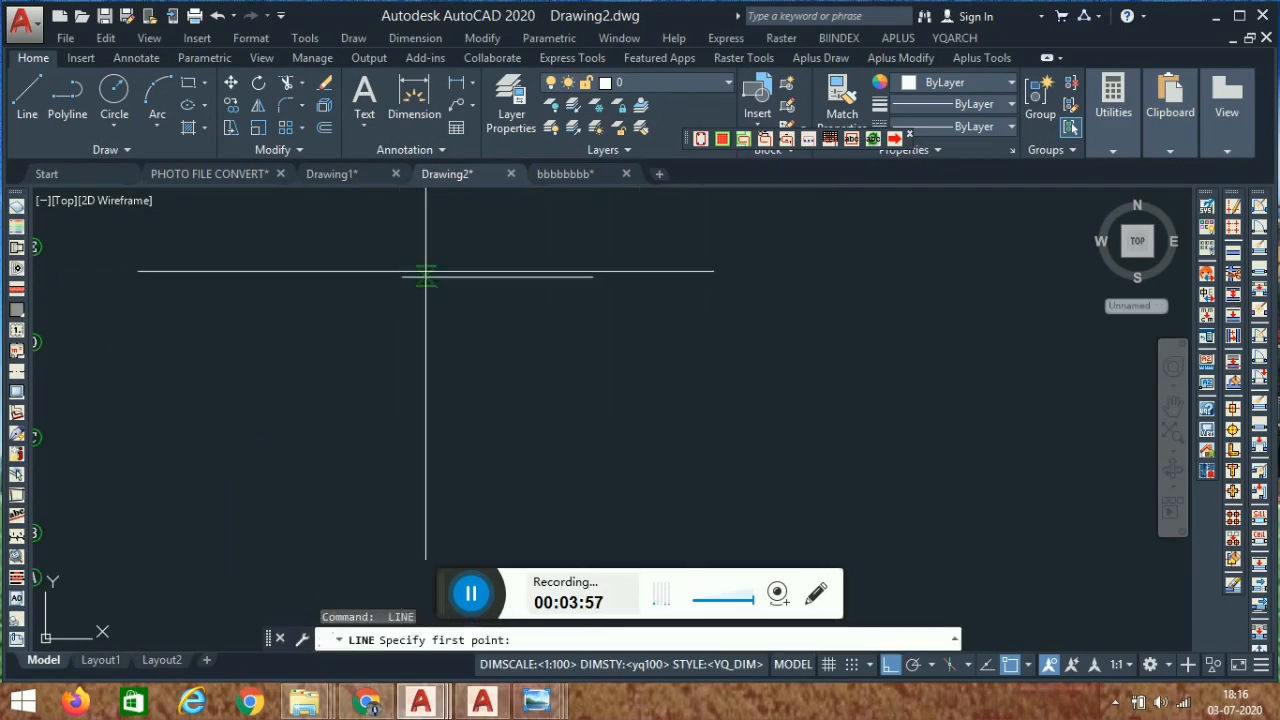
{"action": "left_click", "coordinate": [403, 277]}
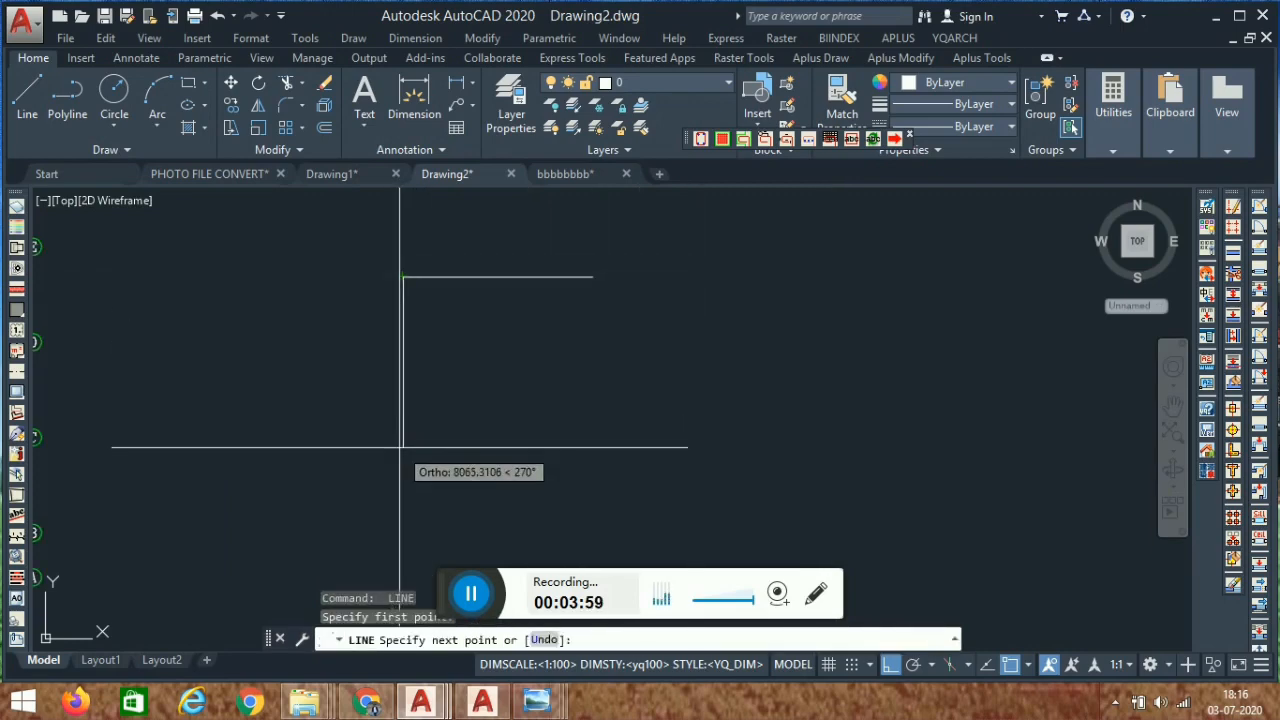
{"action": "type", "text": "9000"}
{"action": "key", "text": "Return"}
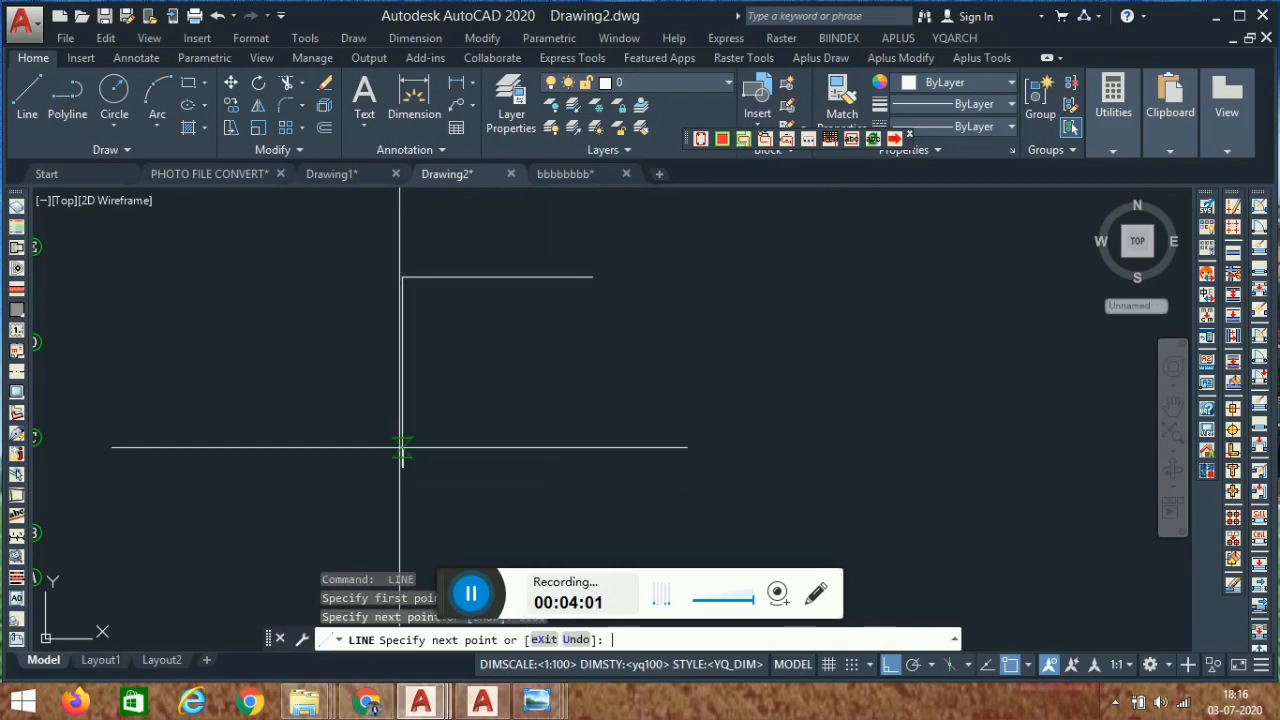
{"action": "key", "text": "Escape"}
Offset the new vertical line to the right three times at 3000 mm spacing.
{"action": "type", "text": "o"}
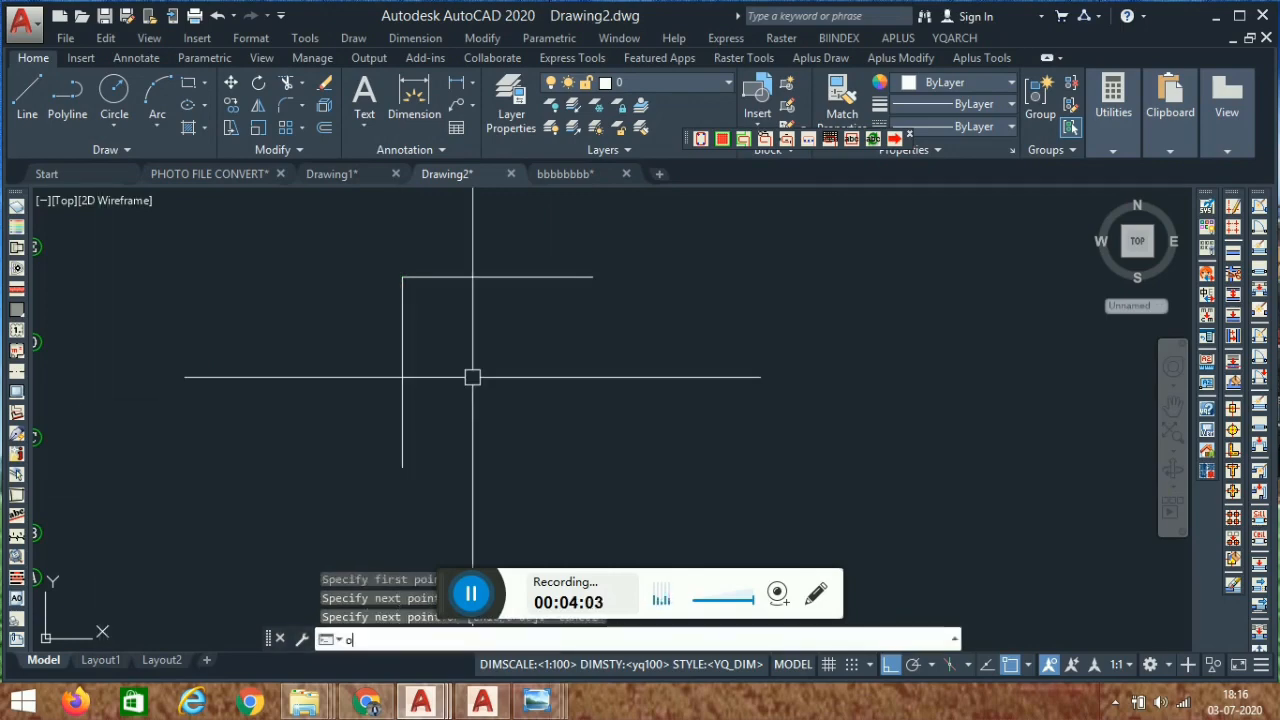
{"action": "key", "text": "Return"}
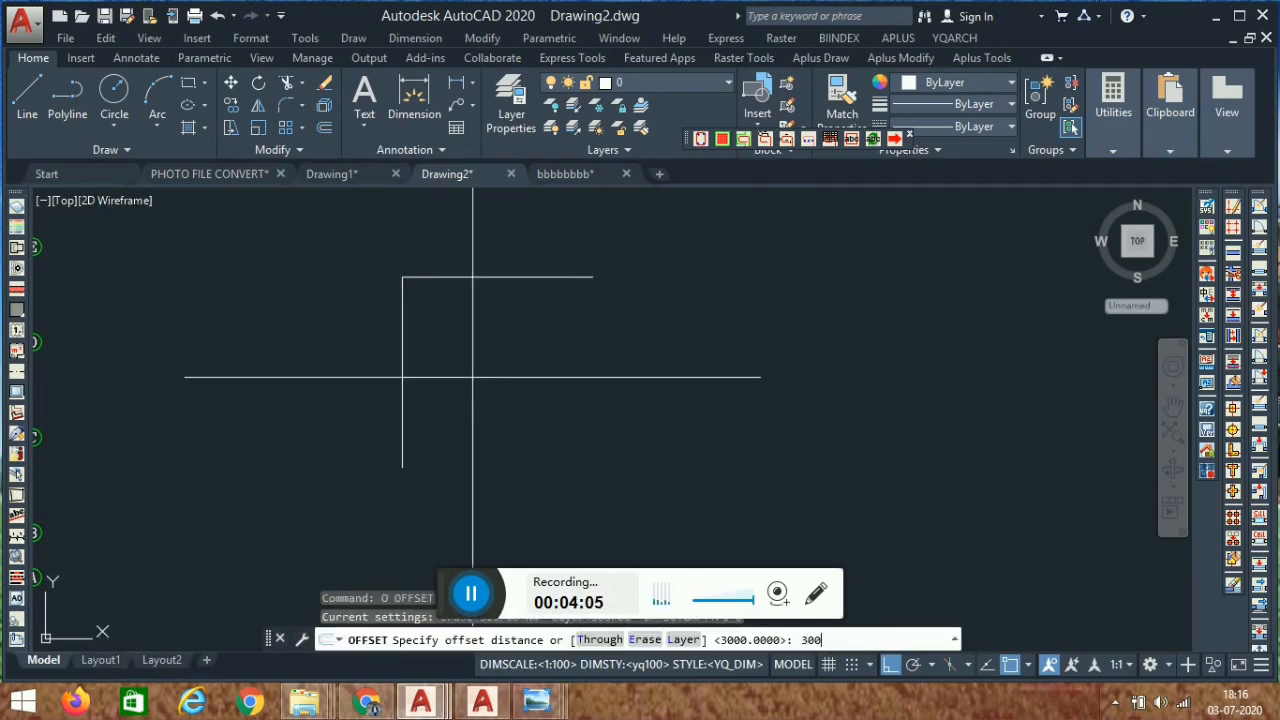
{"action": "type", "text": "300"}
{"action": "key", "text": "Return"}
{"action": "left_click", "coordinate": [400, 310]}
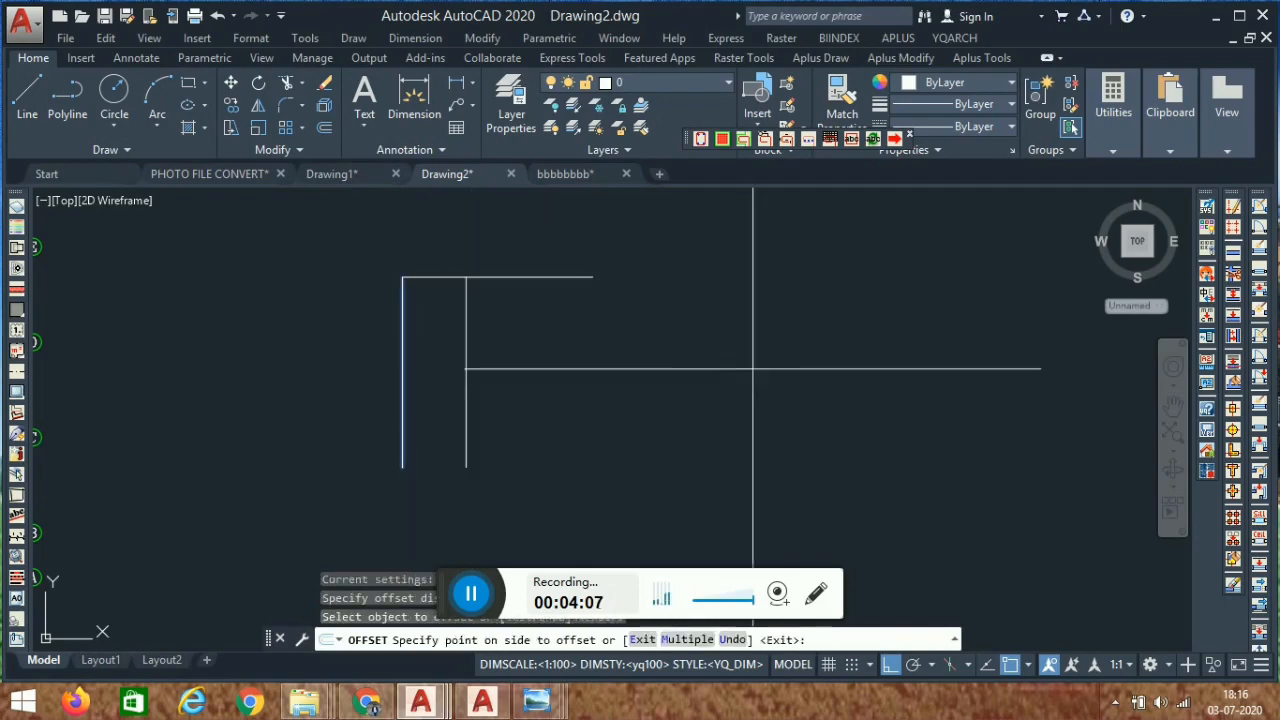
{"action": "left_click", "coordinate": [745, 373]}
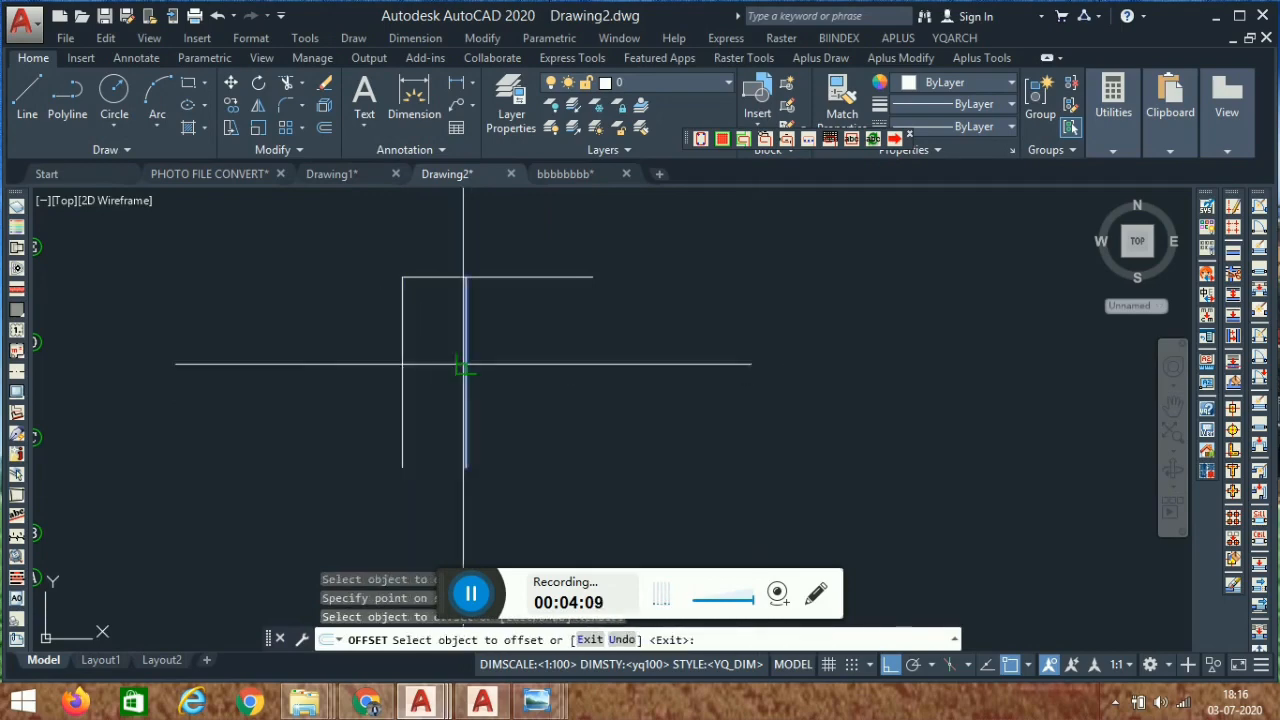
{"action": "left_click", "coordinate": [465, 365]}
{"action": "left_click", "coordinate": [500, 363]}
{"action": "left_click", "coordinate": [529, 351]}
{"action": "left_click", "coordinate": [605, 302]}
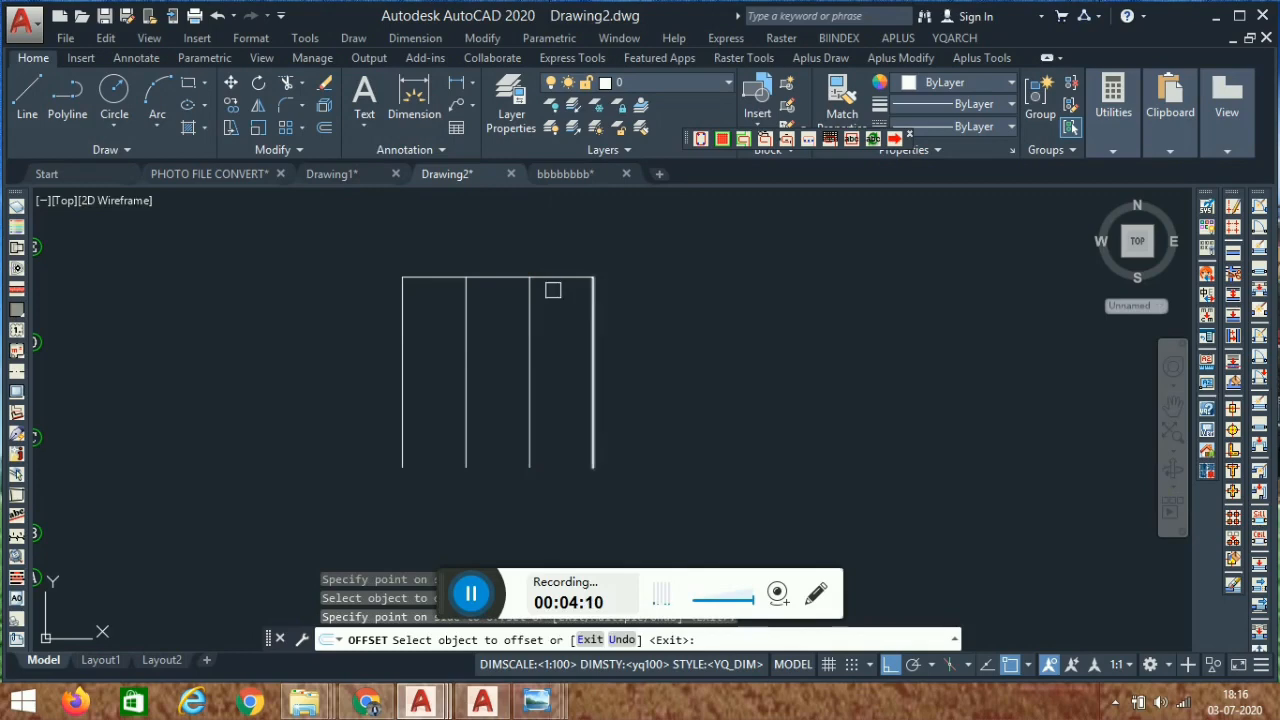
Offset the top horizontal line downward three times at 3000 mm spacing to complete the plain-line grid.
{"action": "left_click", "coordinate": [497, 277]}
{"action": "left_click", "coordinate": [520, 323]}
{"action": "left_click", "coordinate": [546, 341]}
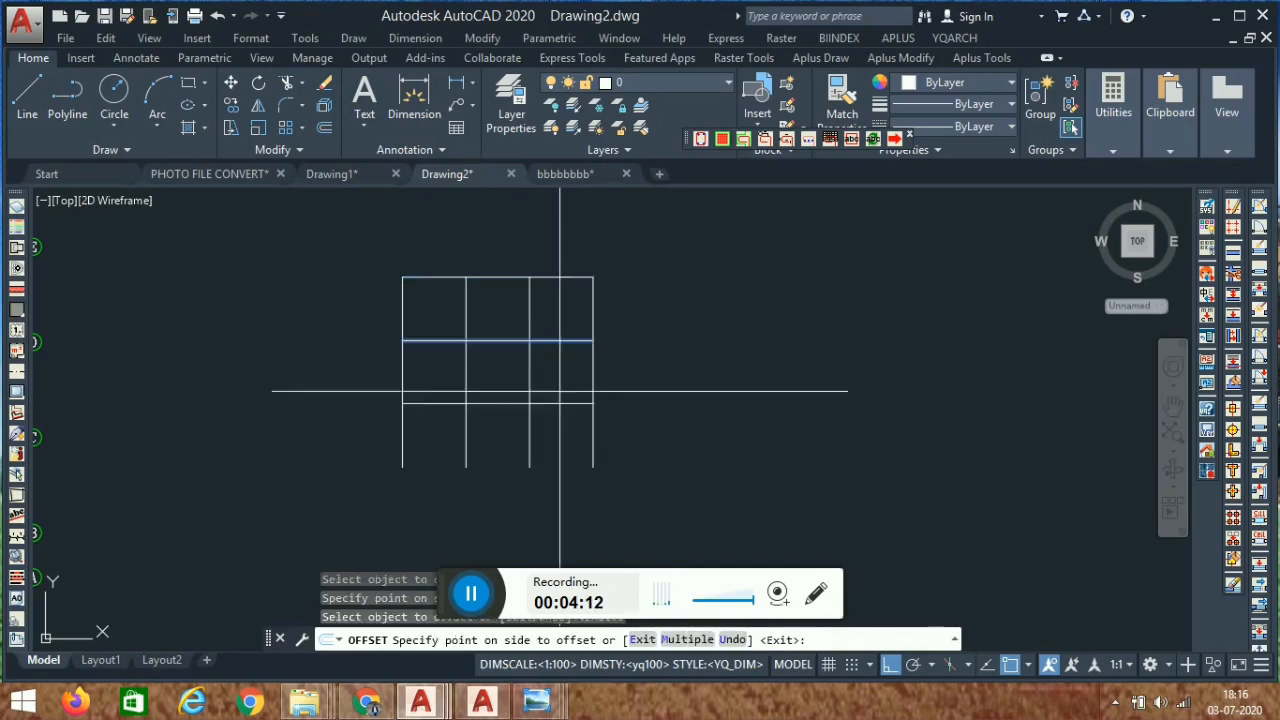
{"action": "left_click", "coordinate": [550, 391]}
{"action": "left_click", "coordinate": [558, 400]}
{"action": "left_click", "coordinate": [551, 431]}
{"action": "scroll", "coordinate": [741, 346], "scroll_direction": "down", "scroll_amount": 4}
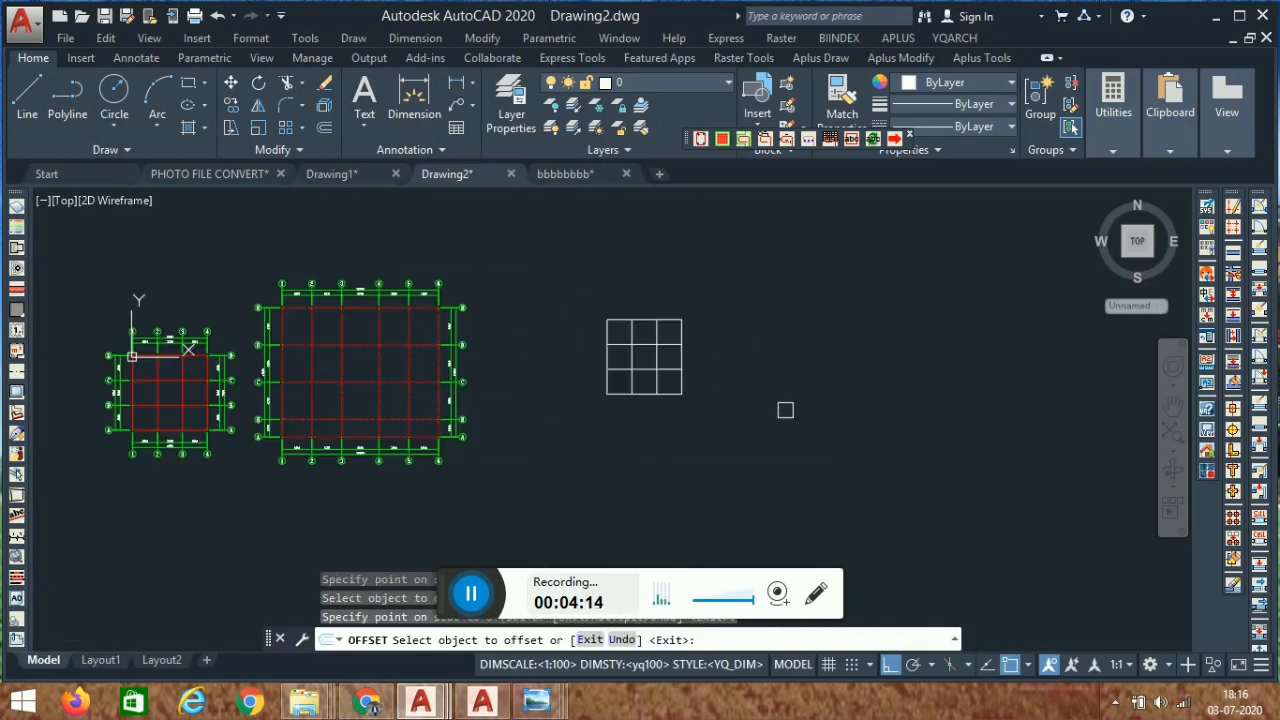
{"action": "middle_click_drag", "start_coordinate": [786, 410], "coordinate": [719, 452]}
{"action": "scroll", "coordinate": [600, 425], "scroll_direction": "up", "scroll_amount": 4}
{"action": "key", "text": "Escape"}
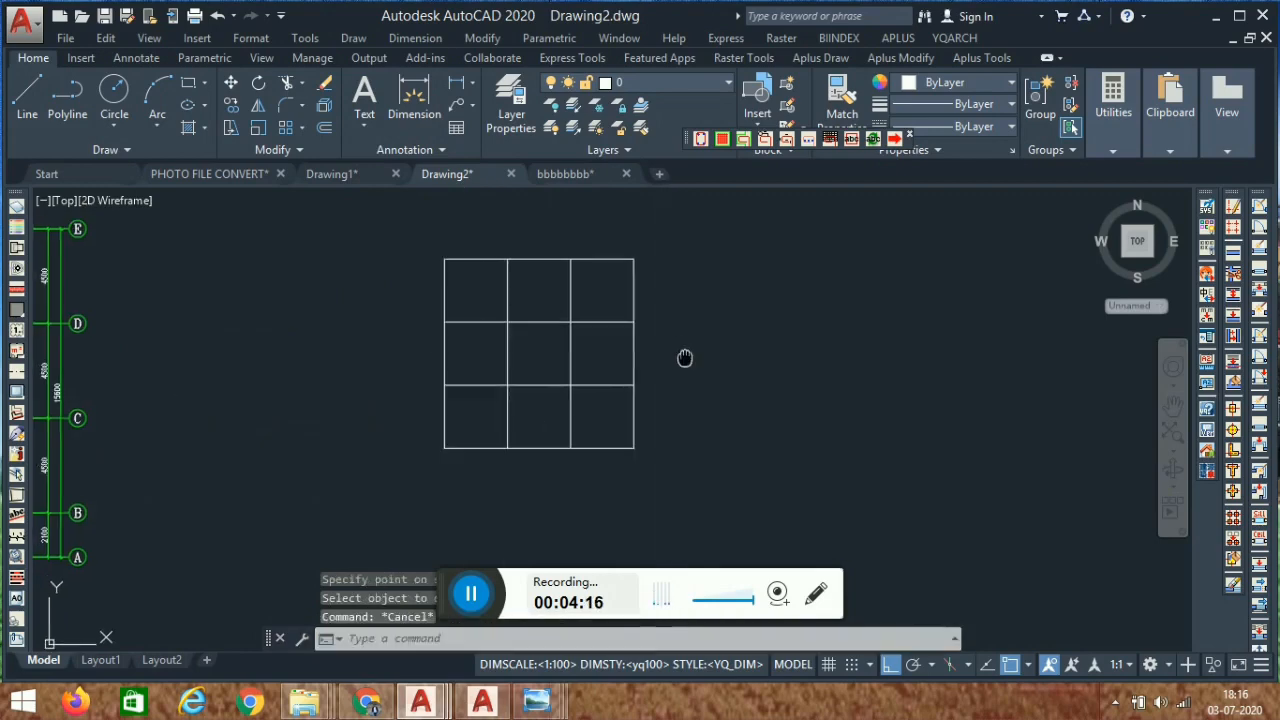
{"action": "middle_click_drag", "start_coordinate": [686, 357], "coordinate": [696, 380]}
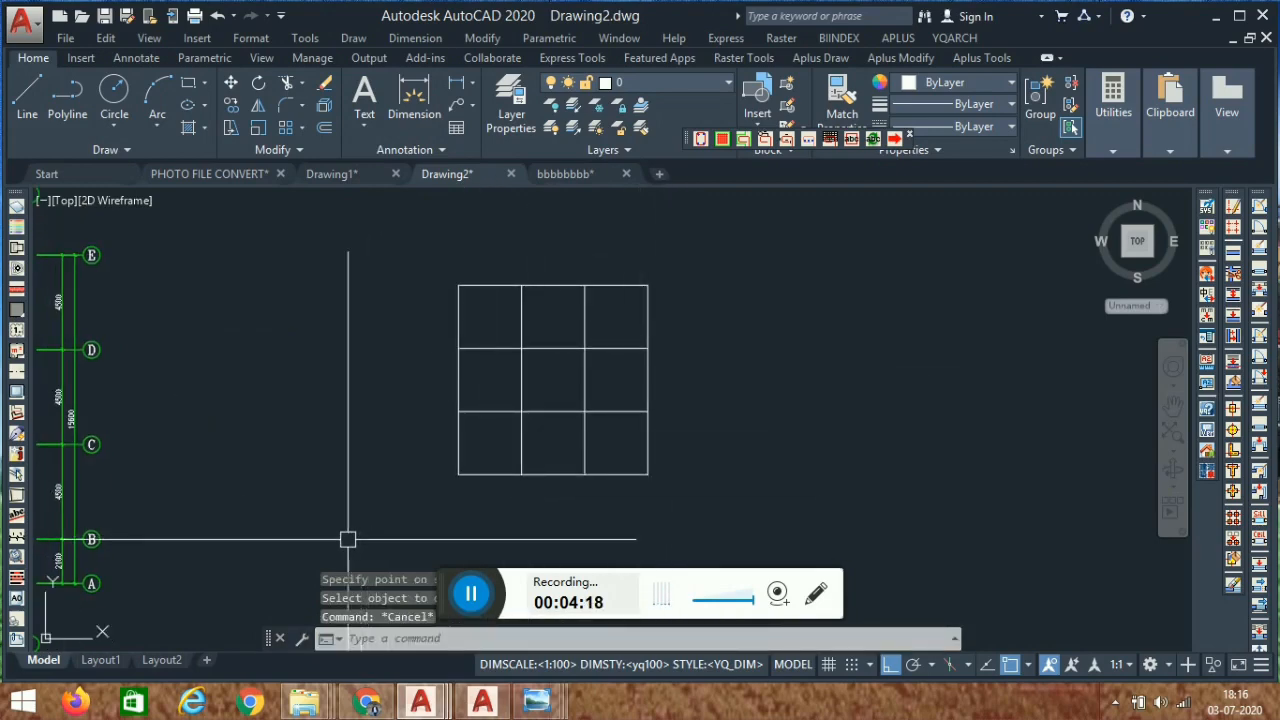
Convert all lines of the plain grid to axis lines with the YQArch AX command's Change to axis option.
{"action": "left_click", "coordinate": [386, 644]}
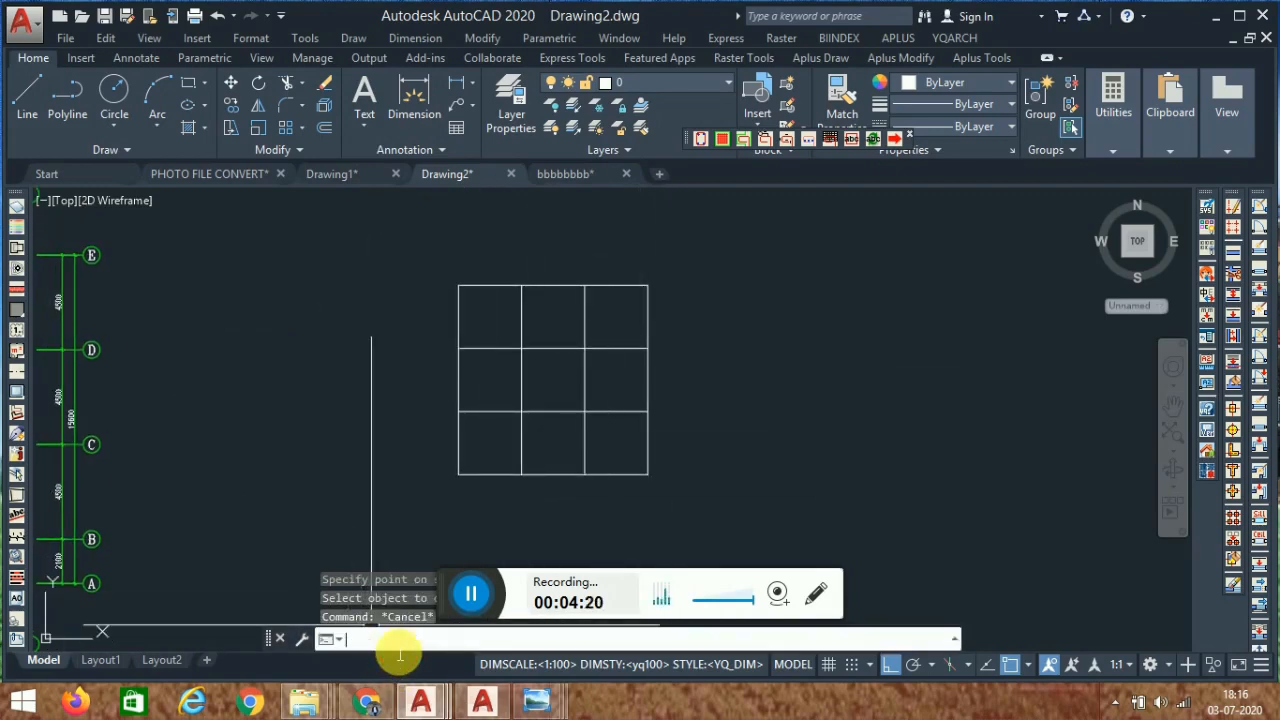
{"action": "type", "text": "ax"}
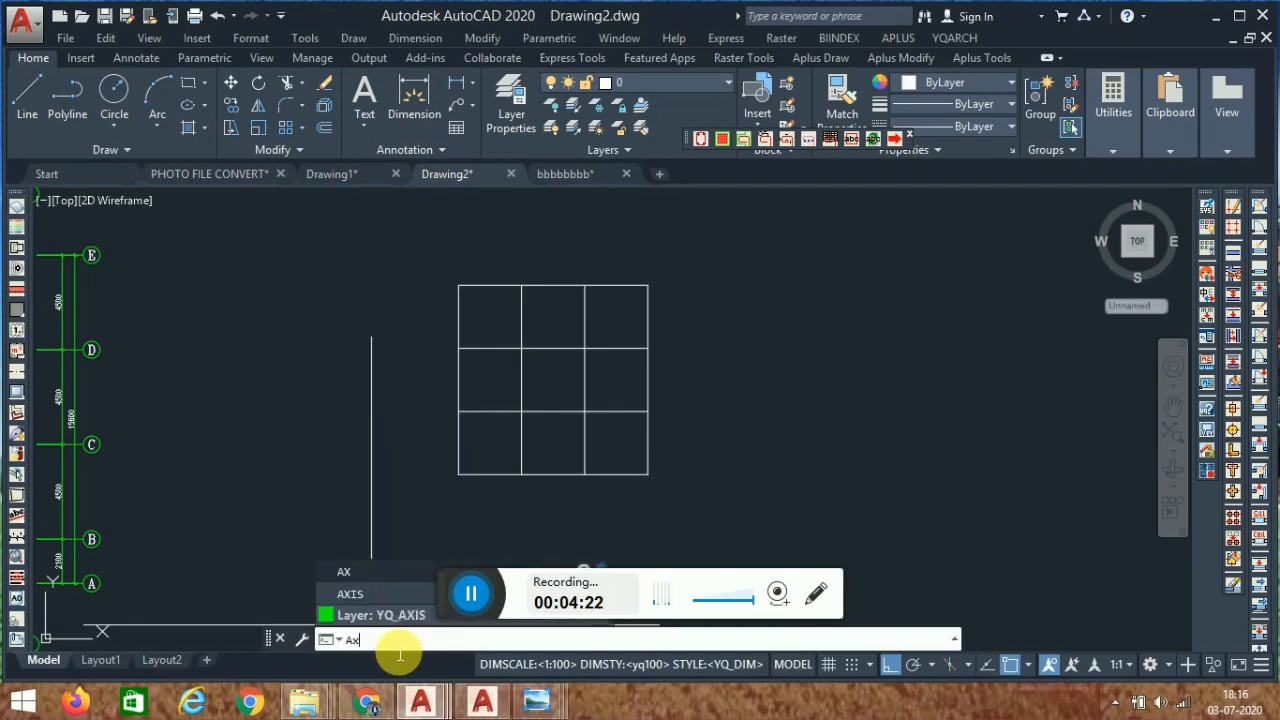
{"action": "key", "text": "Return"}
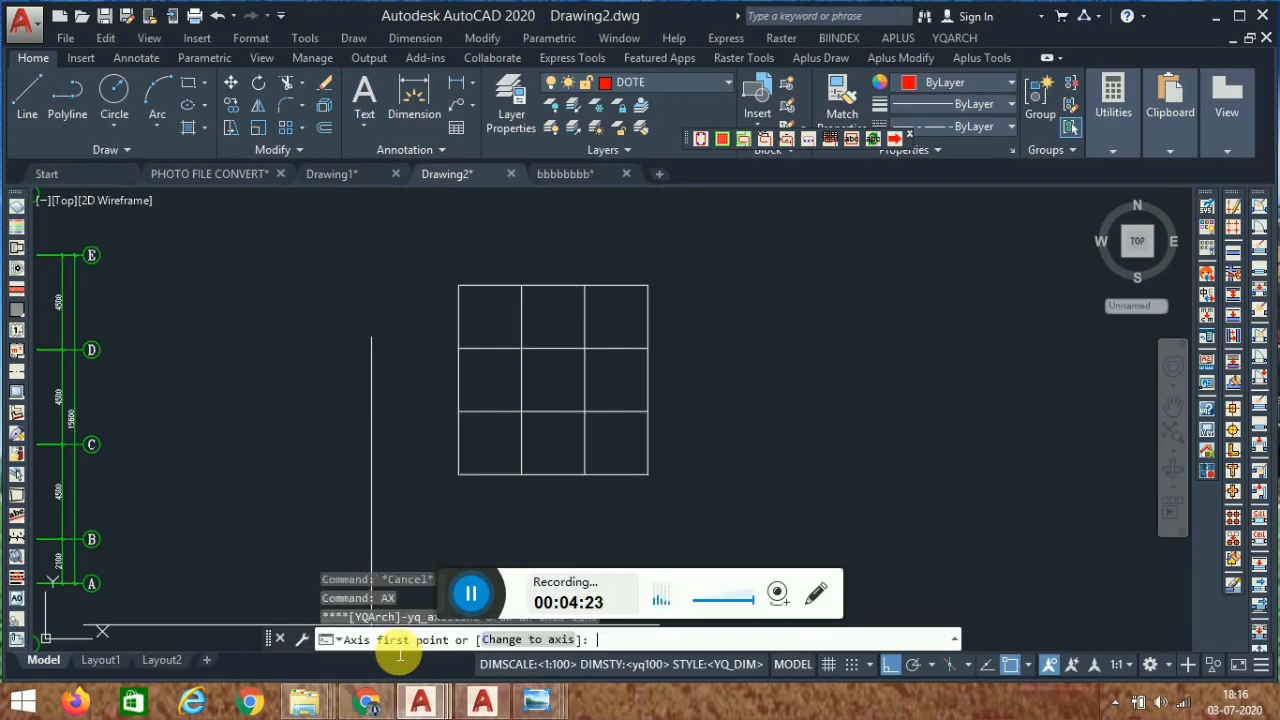
{"action": "left_click", "coordinate": [536, 645]}
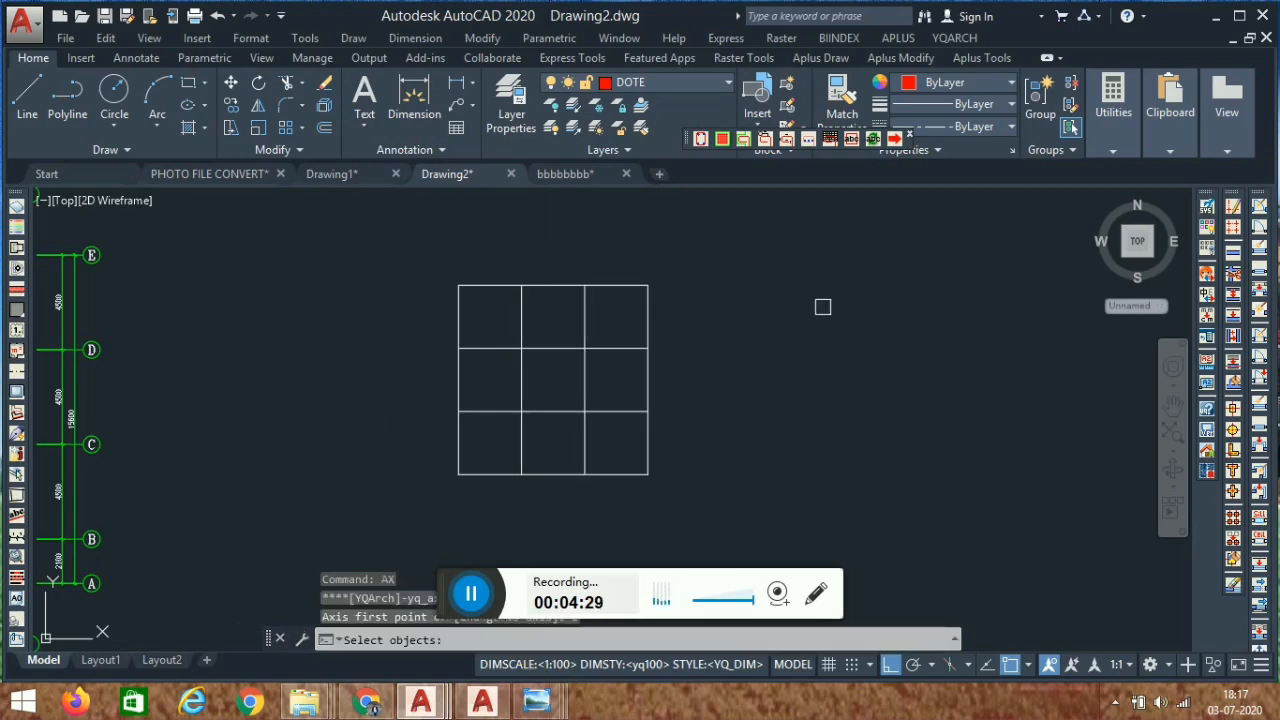
{"action": "left_click", "coordinate": [792, 235]}
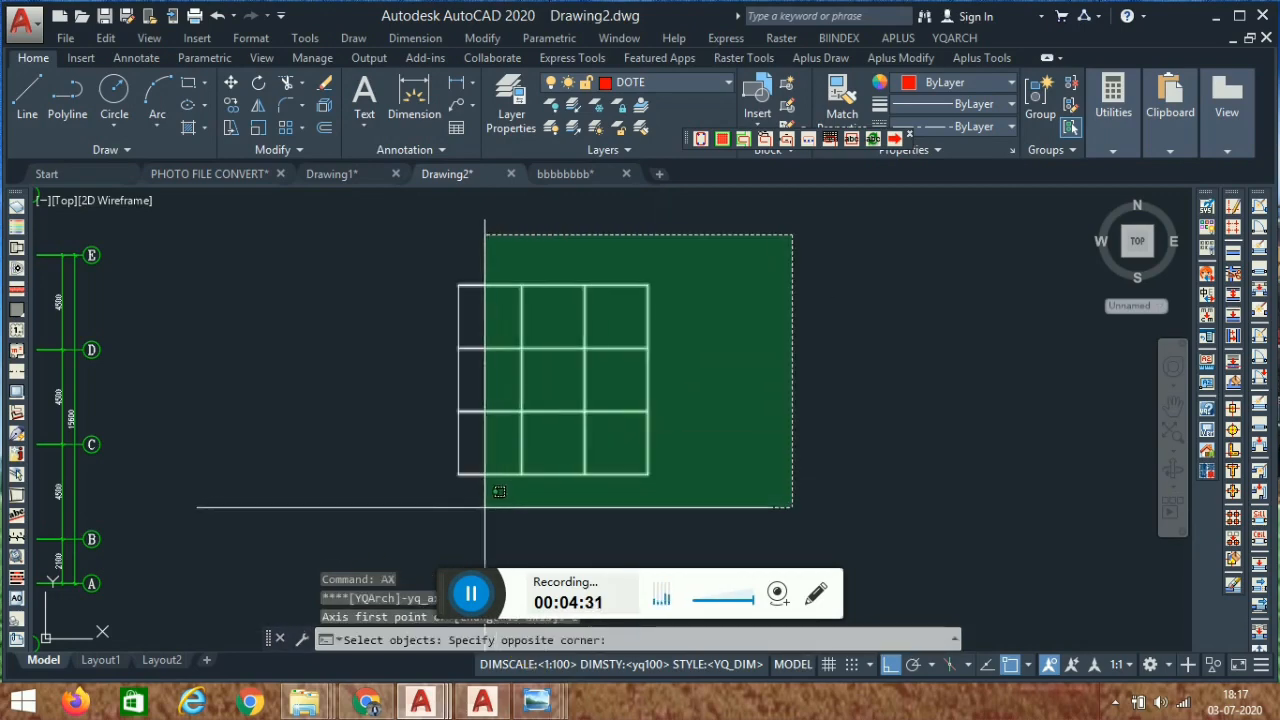
{"action": "left_click", "coordinate": [398, 508]}
{"action": "key", "text": "Return"}
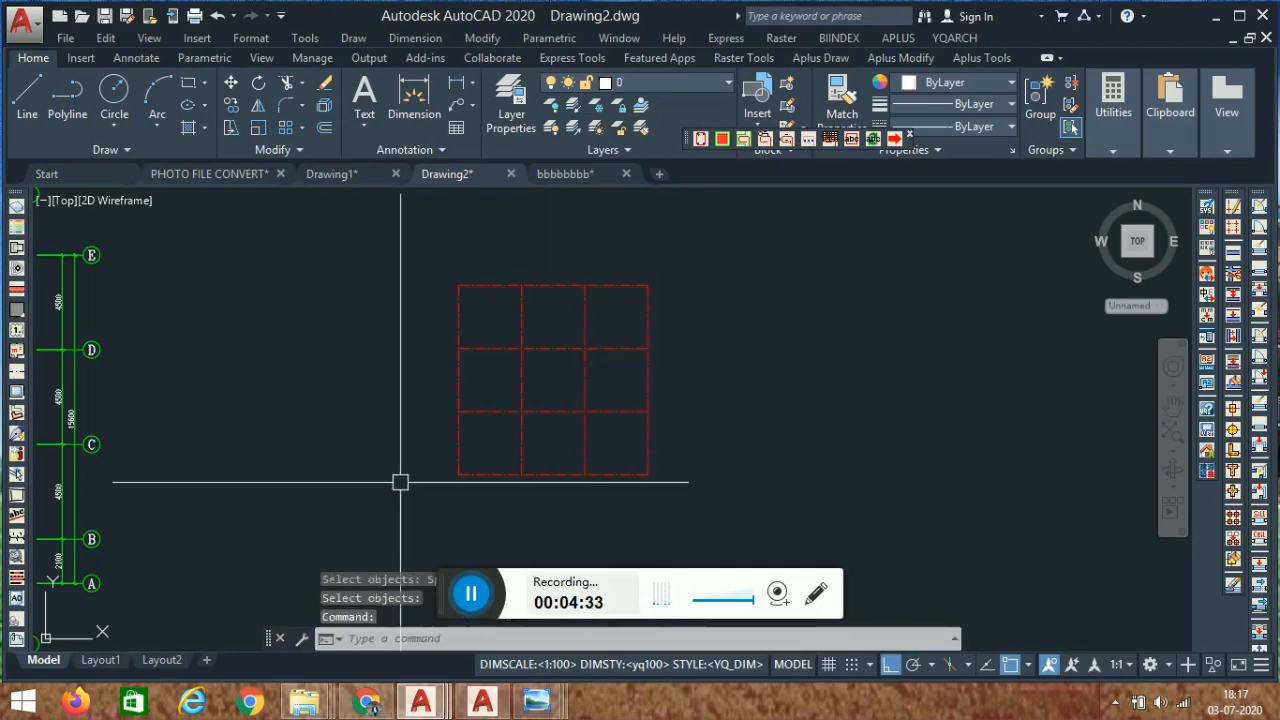
Add axis symbols and dimensions around the converted grid with the YQArch AZH command.
{"action": "scroll", "coordinate": [606, 473], "scroll_direction": "up", "scroll_amount": 4}
{"action": "scroll", "coordinate": [505, 363], "scroll_direction": "down", "scroll_amount": 4}
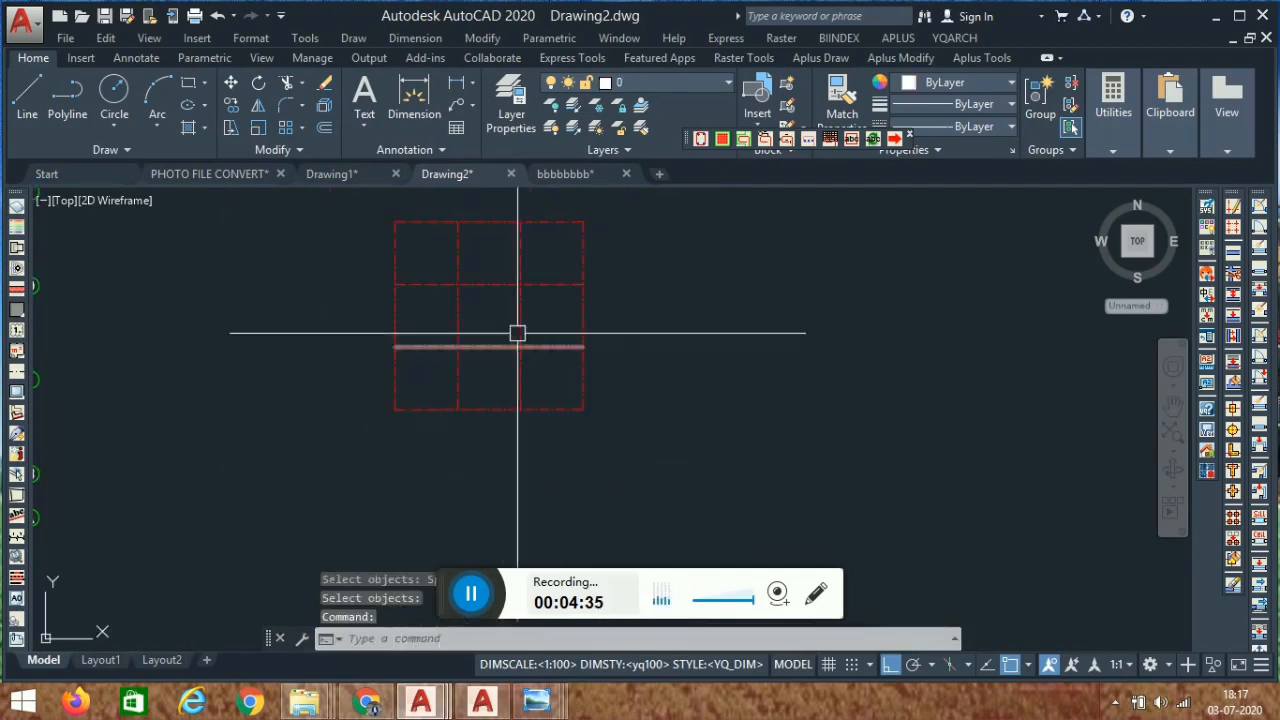
{"action": "middle_click_drag", "start_coordinate": [517, 334], "coordinate": [503, 388]}
{"action": "scroll", "coordinate": [500, 277], "scroll_direction": "up", "scroll_amount": 4}
{"action": "scroll", "coordinate": [495, 282], "scroll_direction": "down", "scroll_amount": 4}
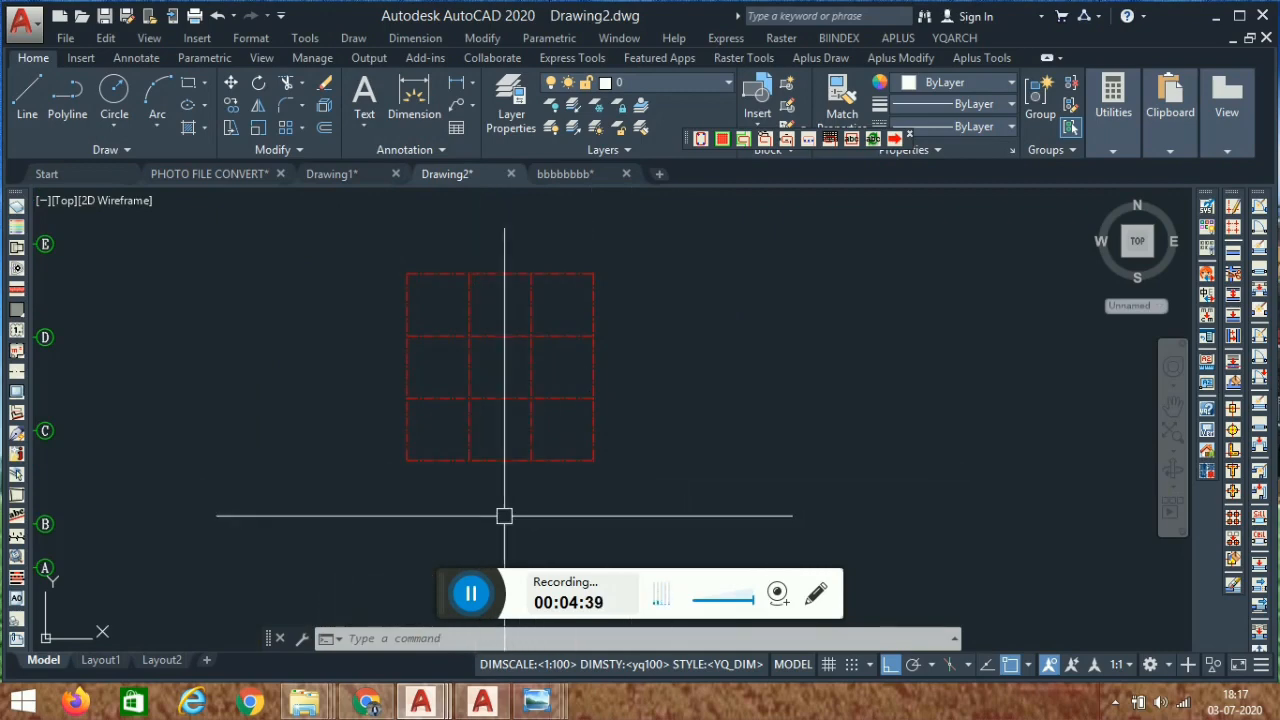
{"action": "middle_click_drag", "start_coordinate": [525, 502], "coordinate": [640, 491]}
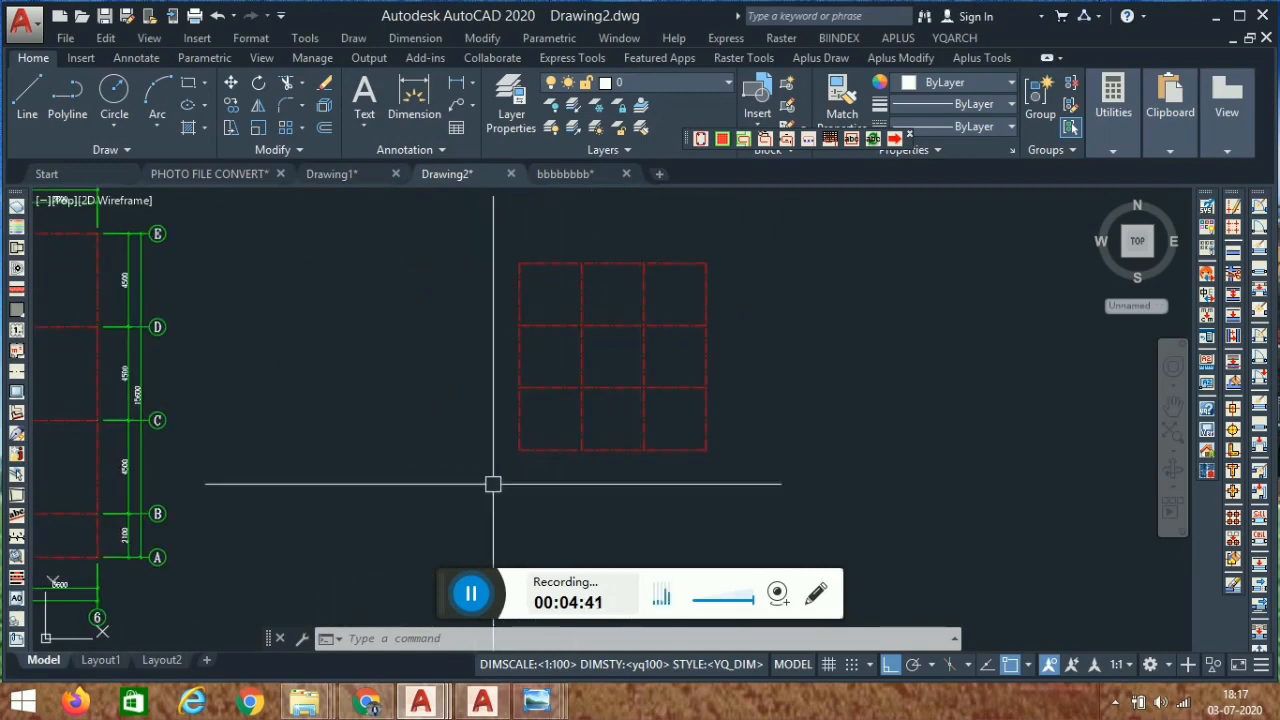
{"action": "type", "text": "azh"}
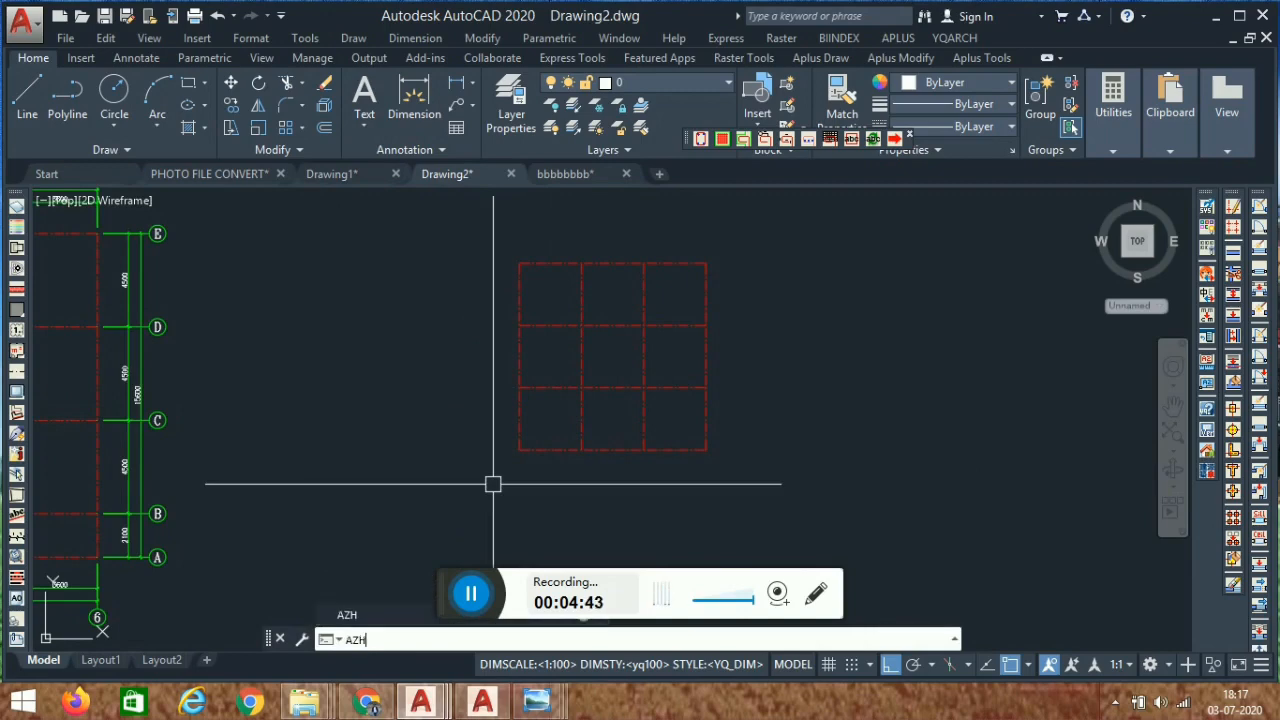
{"action": "key", "text": "Return"}
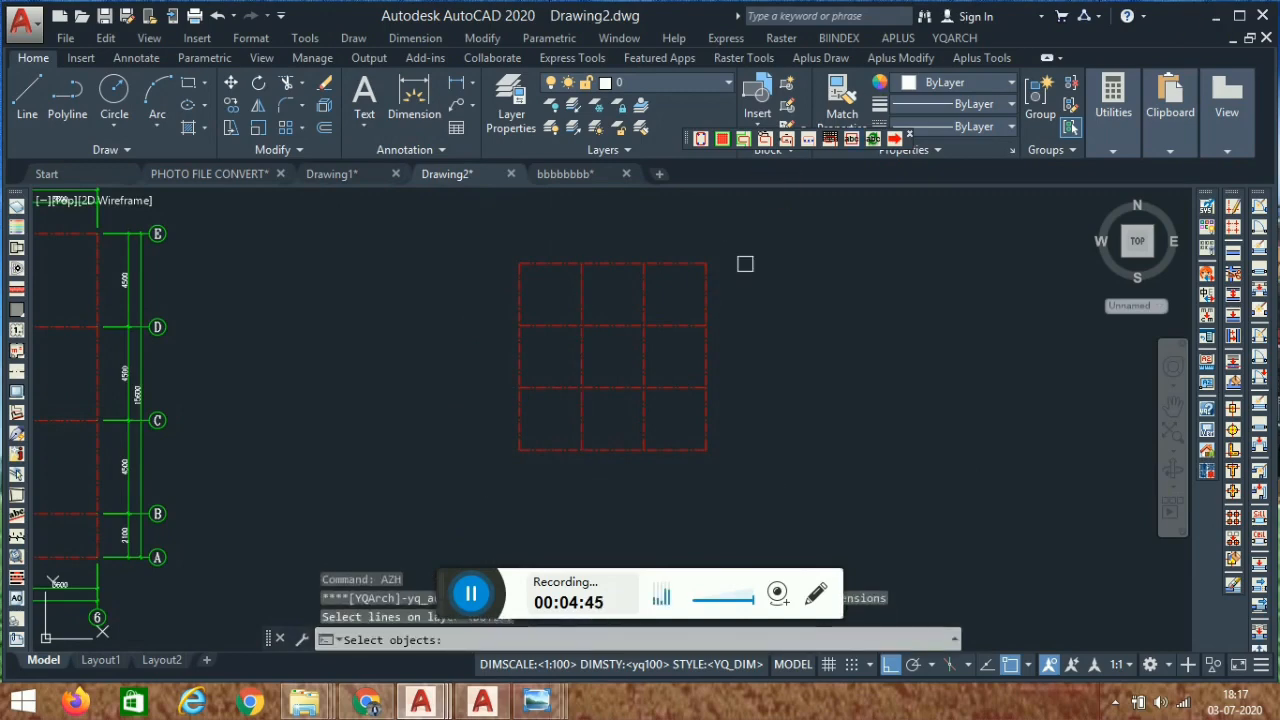
{"action": "left_click", "coordinate": [783, 234]}
{"action": "left_click", "coordinate": [445, 510]}
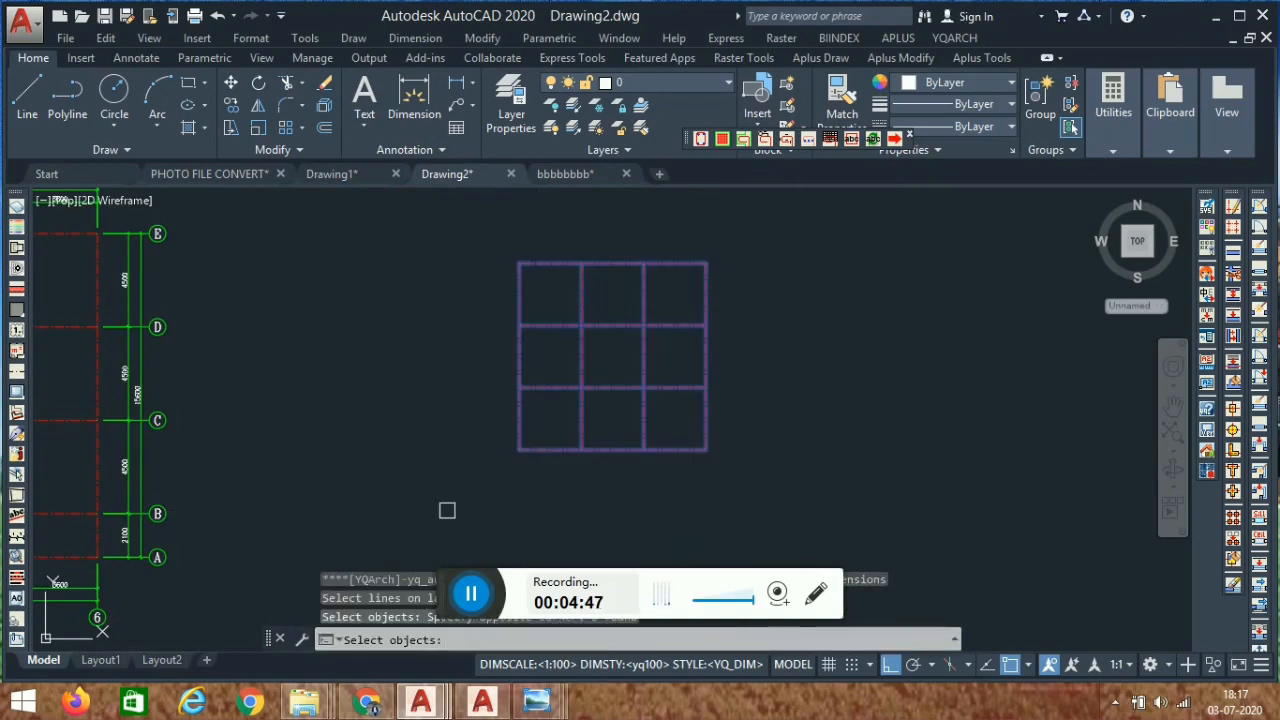
{"action": "right_click", "coordinate": [447, 510]}
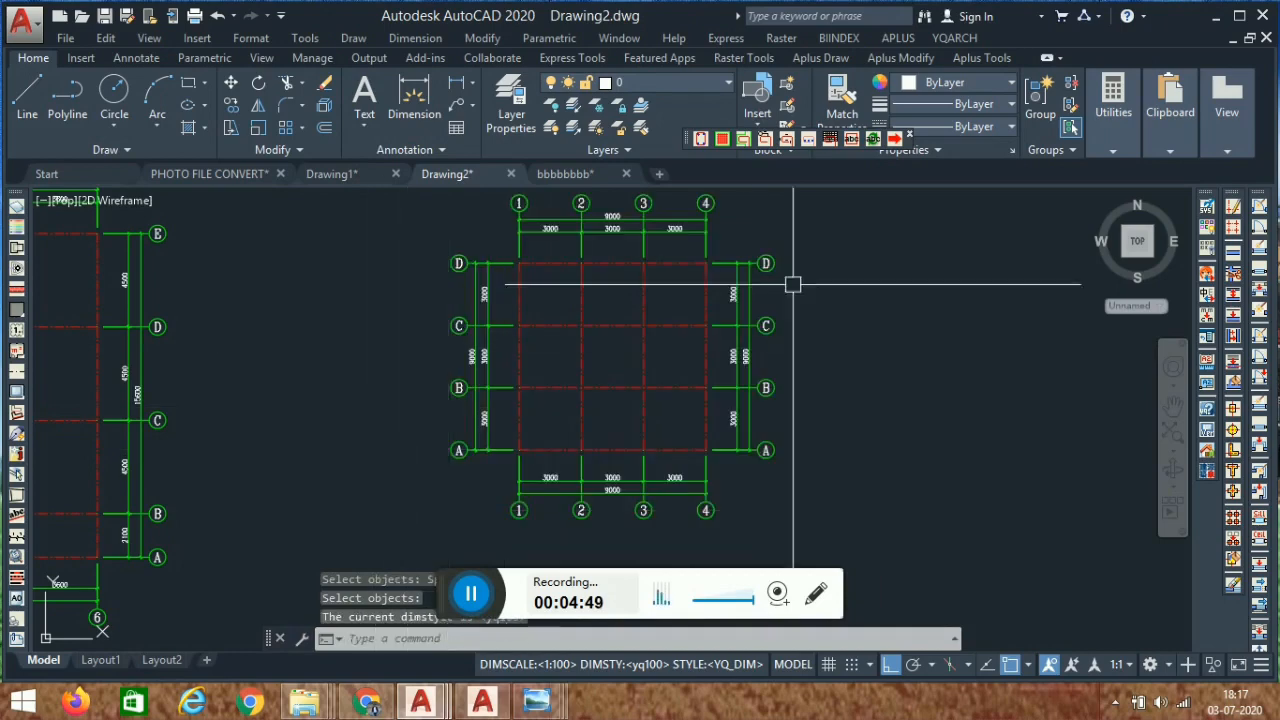
Erase all three axis grids with their symbols and dimensions from the drawing.
{"action": "scroll", "coordinate": [765, 348], "scroll_direction": "down", "scroll_amount": 5}
{"action": "middle_click_drag", "start_coordinate": [373, 435], "coordinate": [429, 417]}
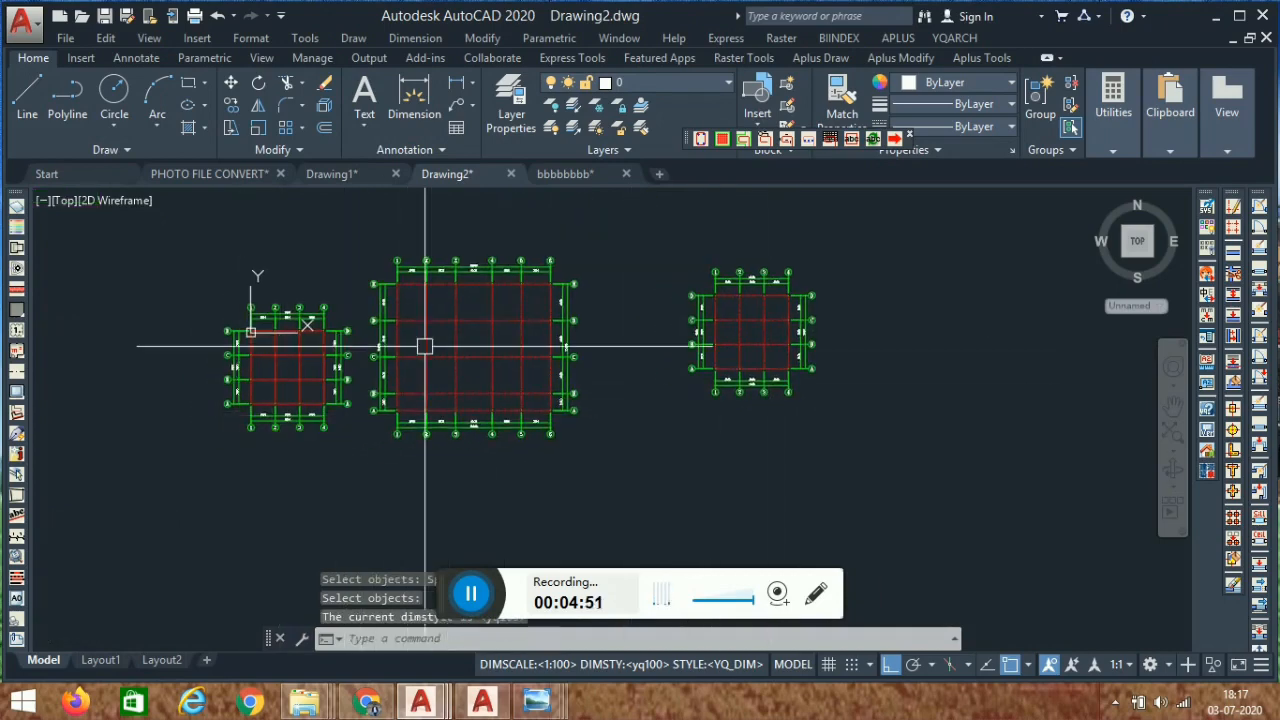
{"action": "middle_click_drag", "start_coordinate": [425, 347], "coordinate": [500, 374]}
{"action": "left_click", "coordinate": [971, 241]}
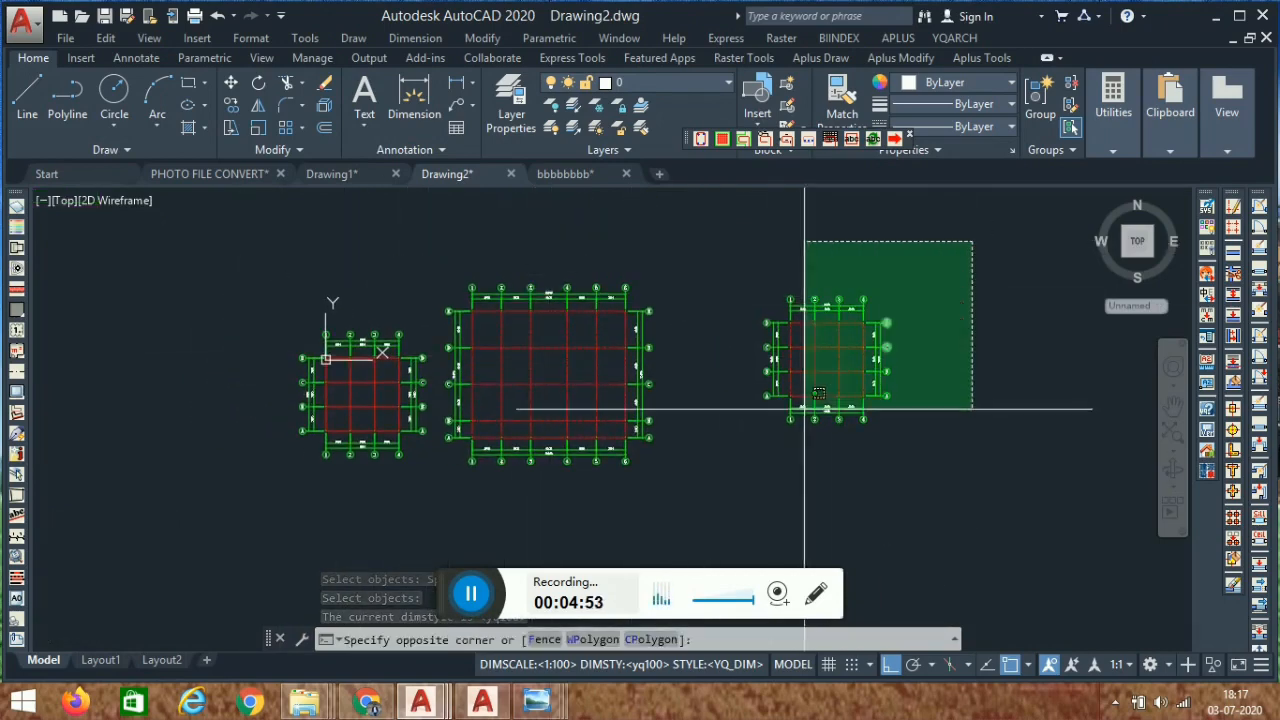
{"action": "left_click", "coordinate": [258, 490]}
{"action": "key", "text": "Delete"}
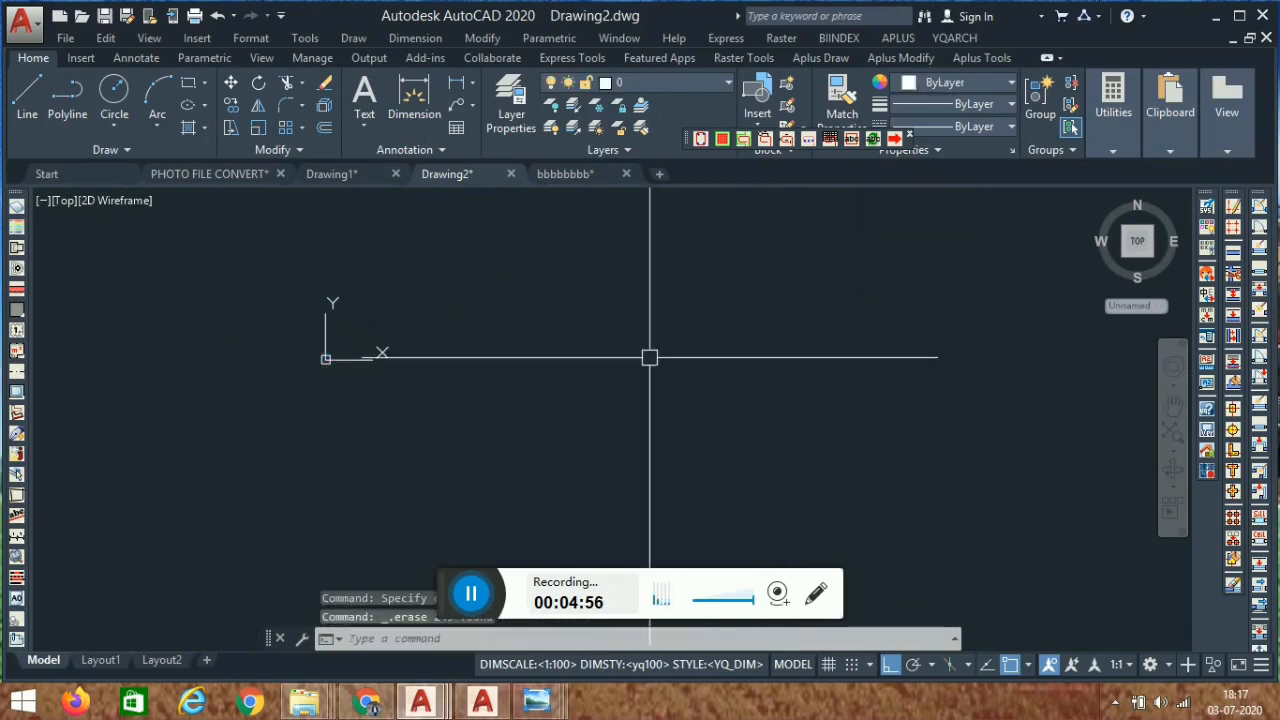
Switch to the bbbbbbbb drawing and look over the finished footing plan and column plan.
{"action": "middle_click", "coordinate": [676, 353]}
{"action": "middle_click", "coordinate": [676, 353]}
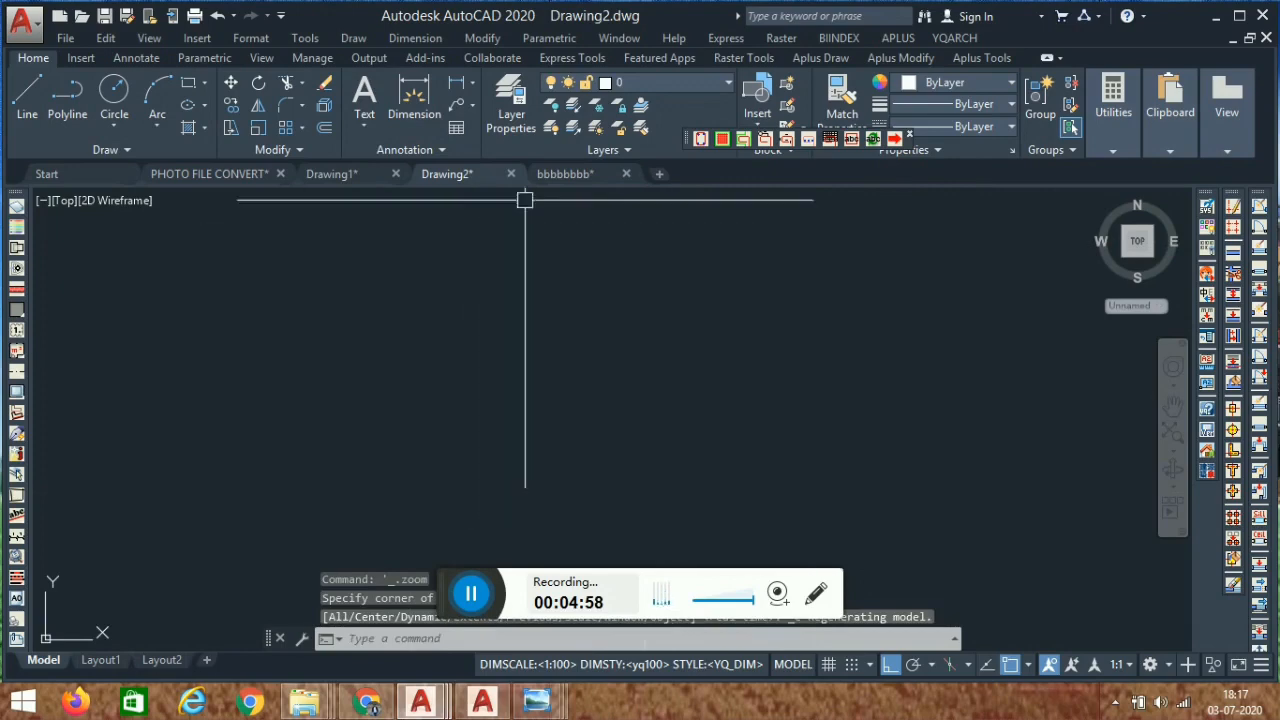
{"action": "left_click", "coordinate": [560, 174]}
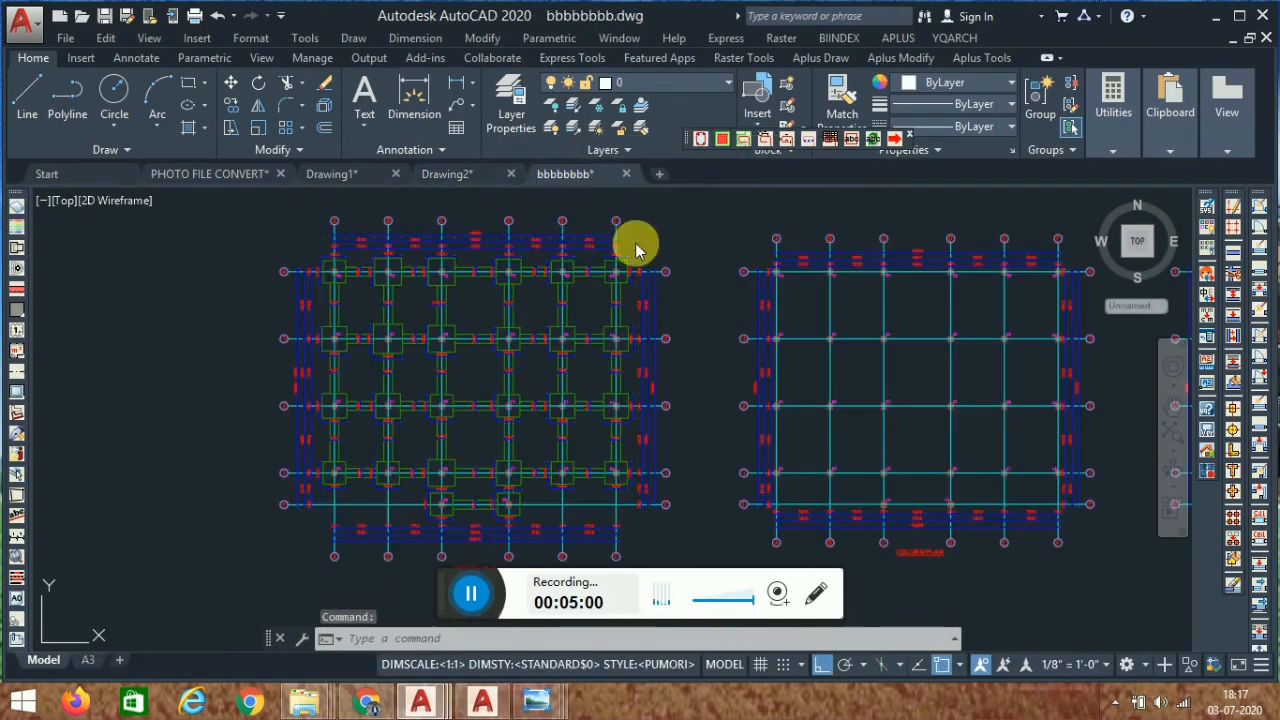
{"action": "scroll", "coordinate": [502, 520], "scroll_direction": "up", "scroll_amount": 6}
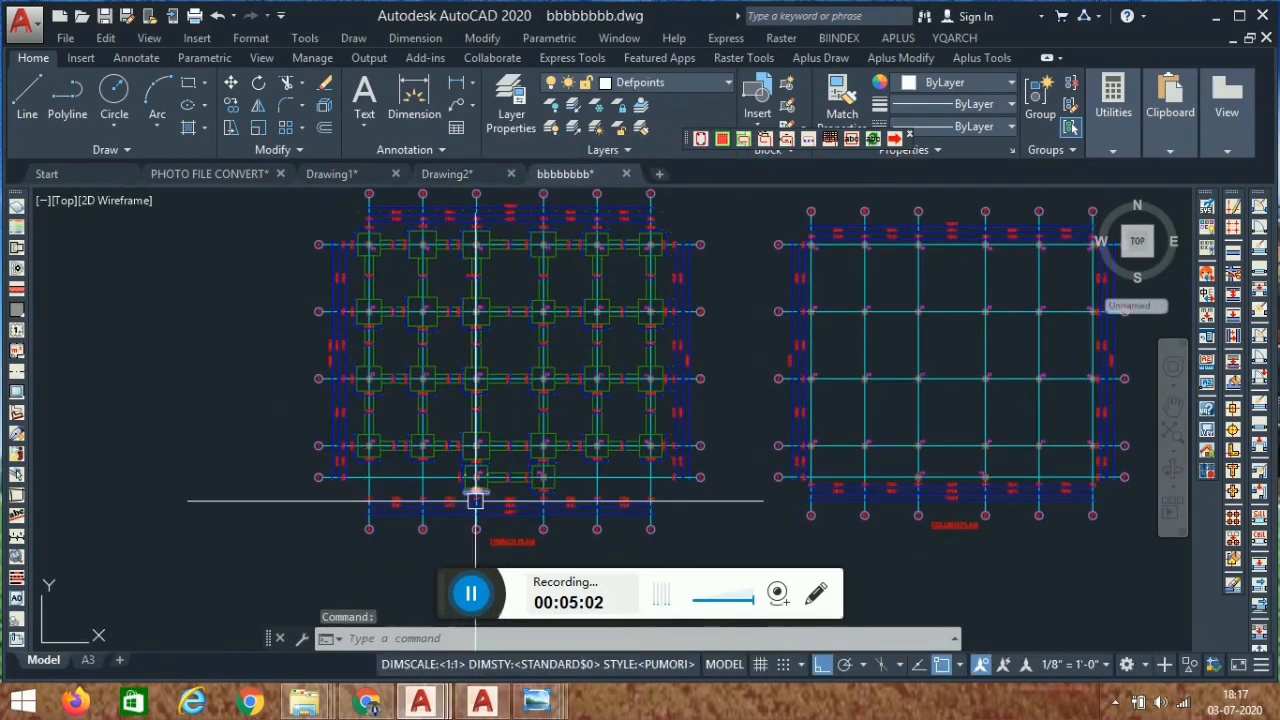
{"action": "scroll", "coordinate": [560, 360], "scroll_direction": "down", "scroll_amount": 6}
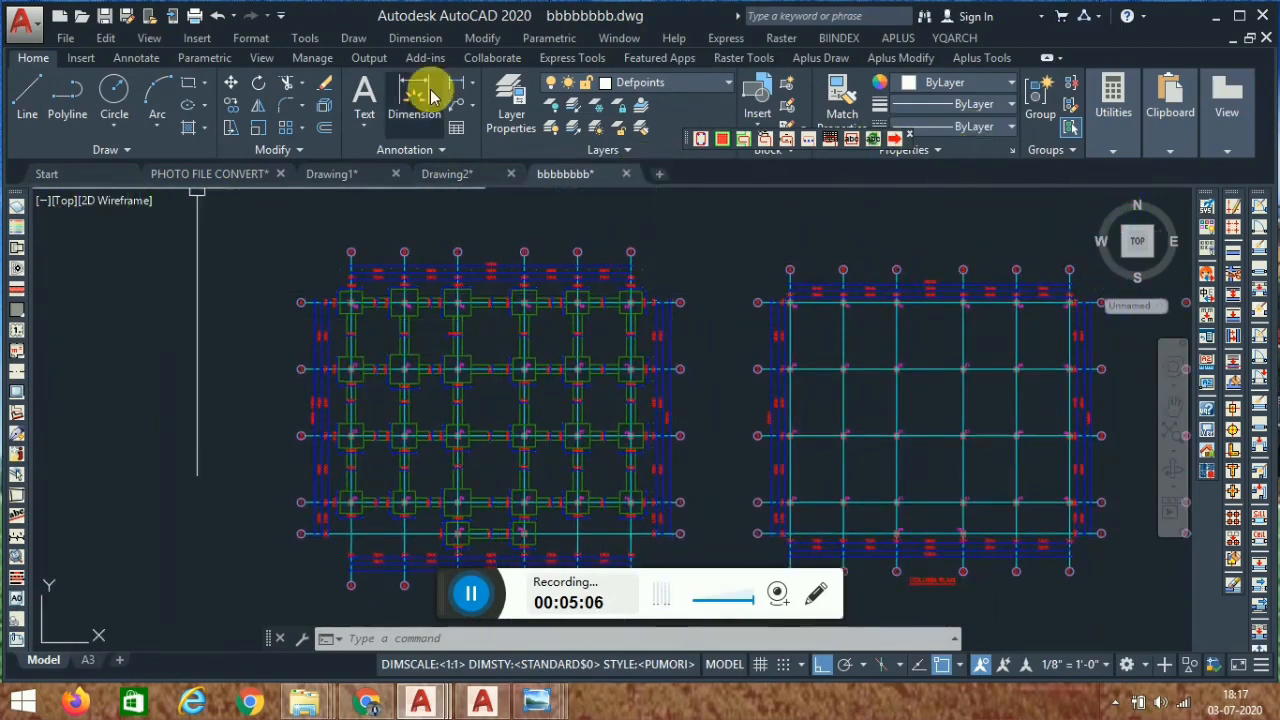
{"action": "left_click", "coordinate": [451, 176]}
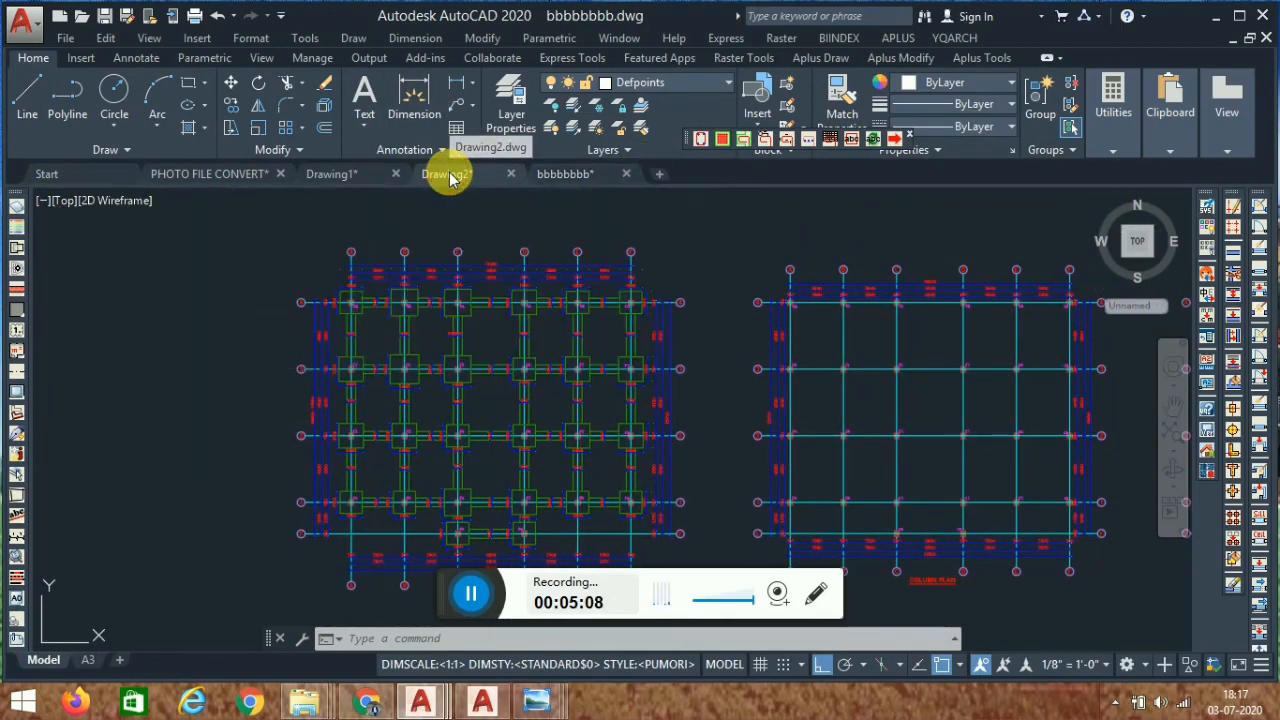
{"action": "left_click", "coordinate": [567, 176]}
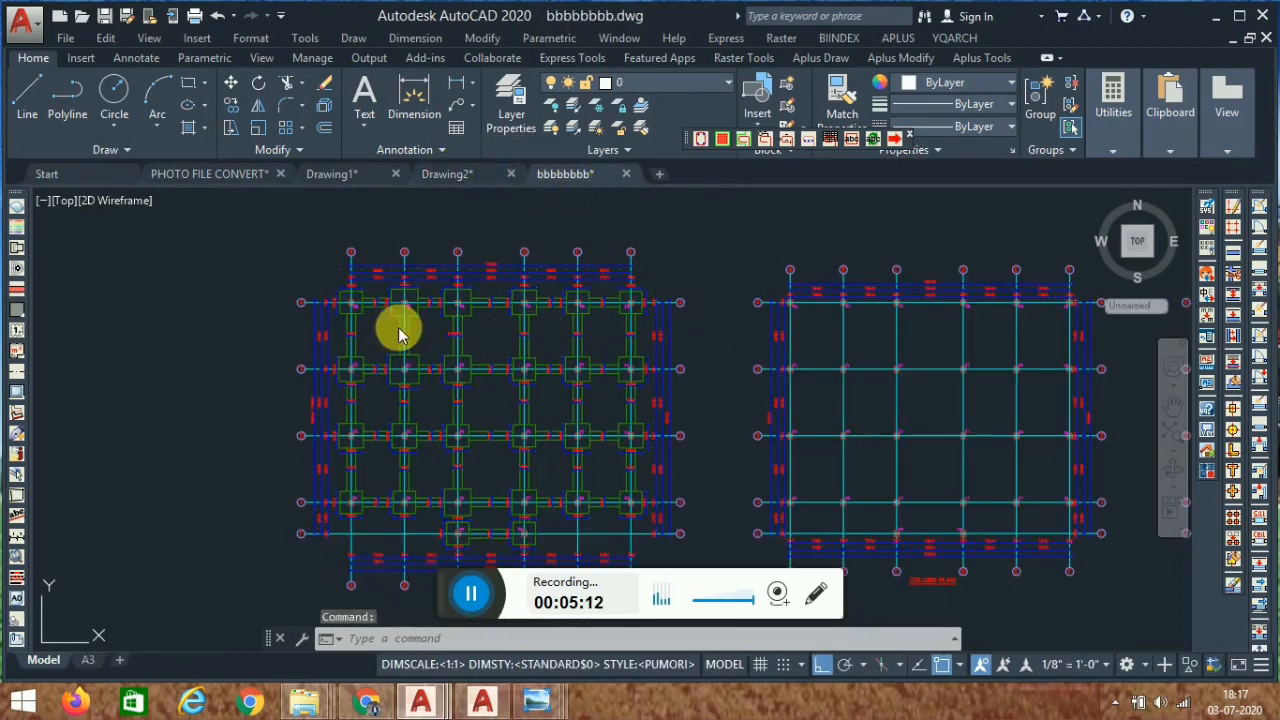
Examine the horizontal spacing dimensions between gridlines A to F above the footing plan.
{"action": "scroll", "coordinate": [410, 380], "scroll_direction": "up", "scroll_amount": 2}
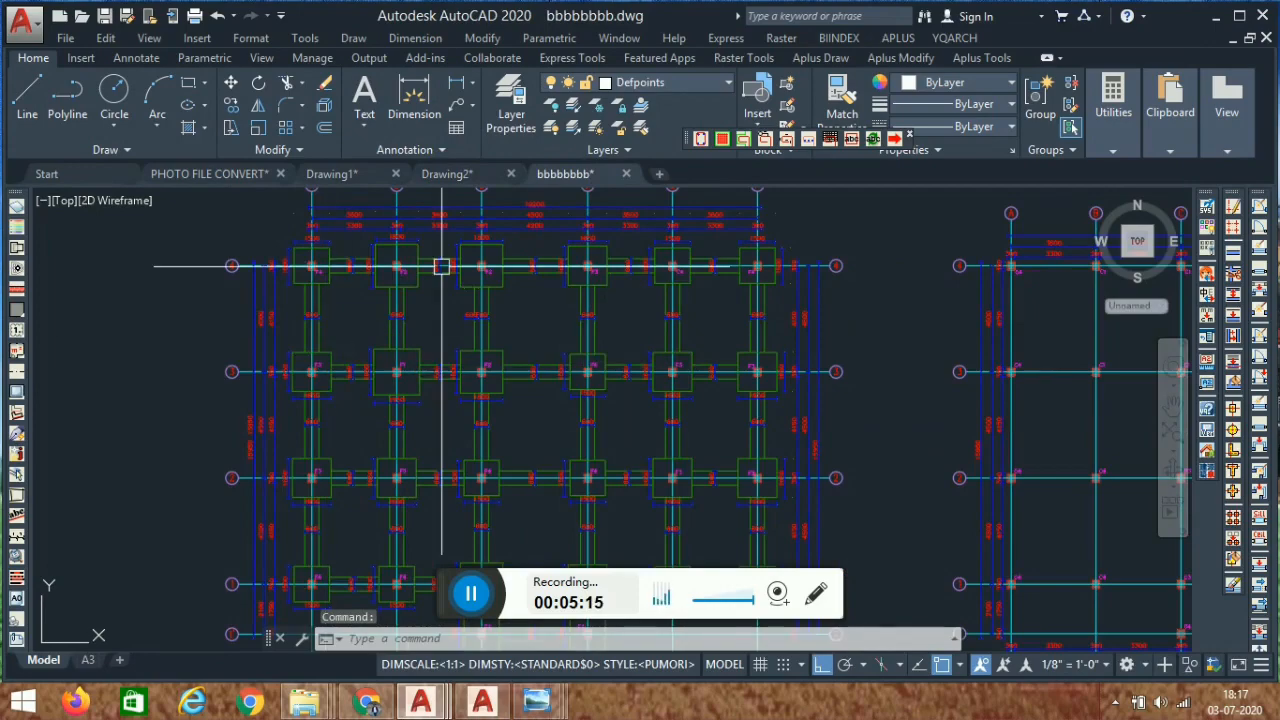
{"action": "scroll", "coordinate": [406, 451], "scroll_direction": "down", "scroll_amount": 2}
{"action": "scroll", "coordinate": [329, 286], "scroll_direction": "up", "scroll_amount": 5}
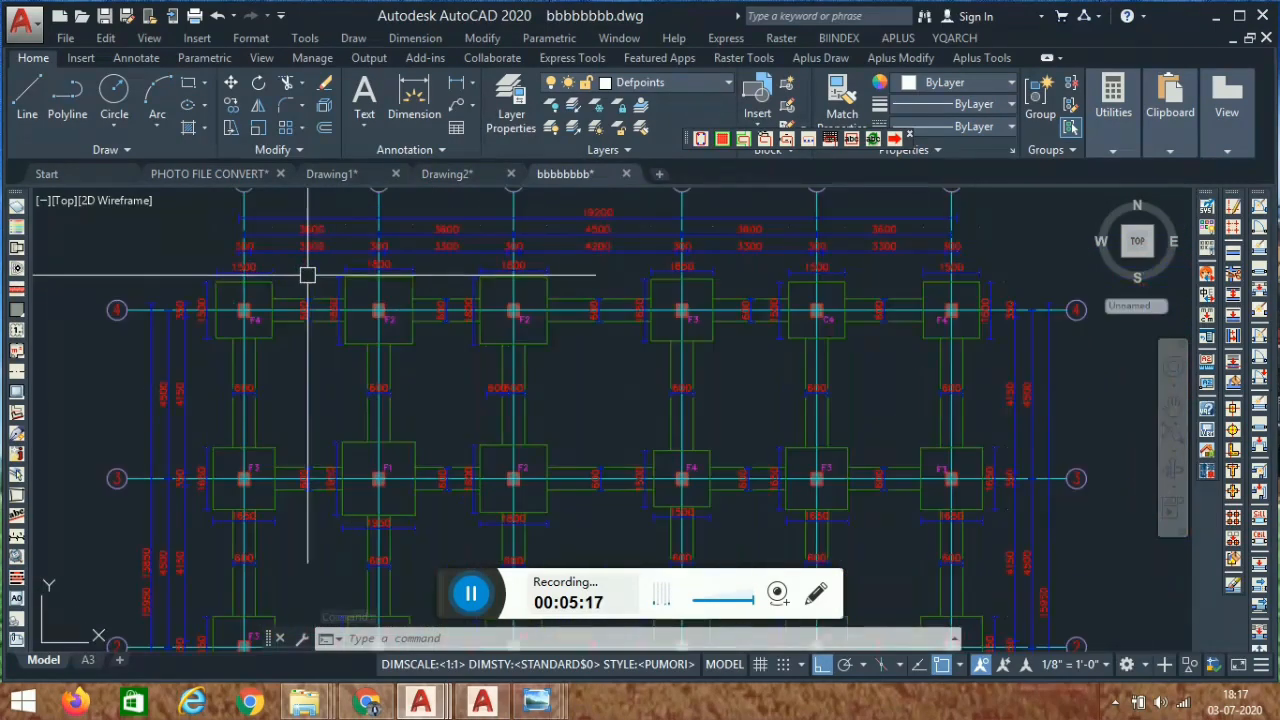
{"action": "scroll", "coordinate": [307, 275], "scroll_direction": "up", "scroll_amount": 4}
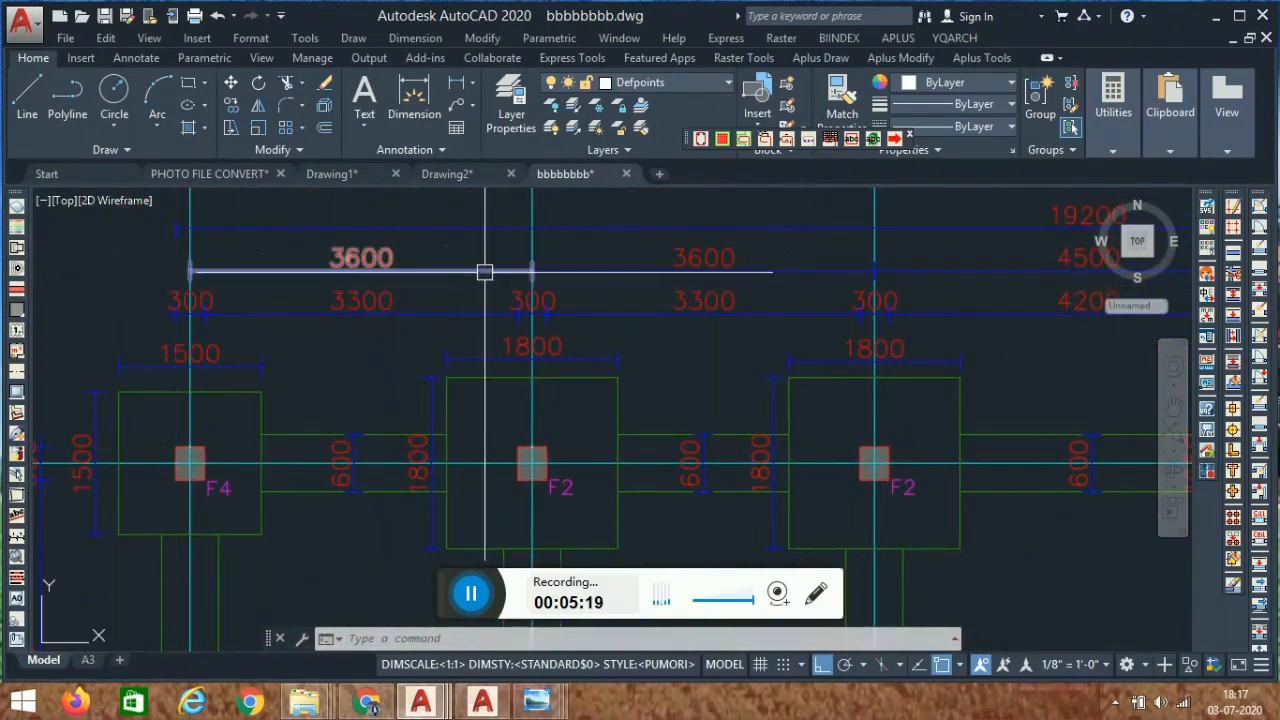
{"action": "scroll", "coordinate": [484, 271], "scroll_direction": "down", "scroll_amount": 3}
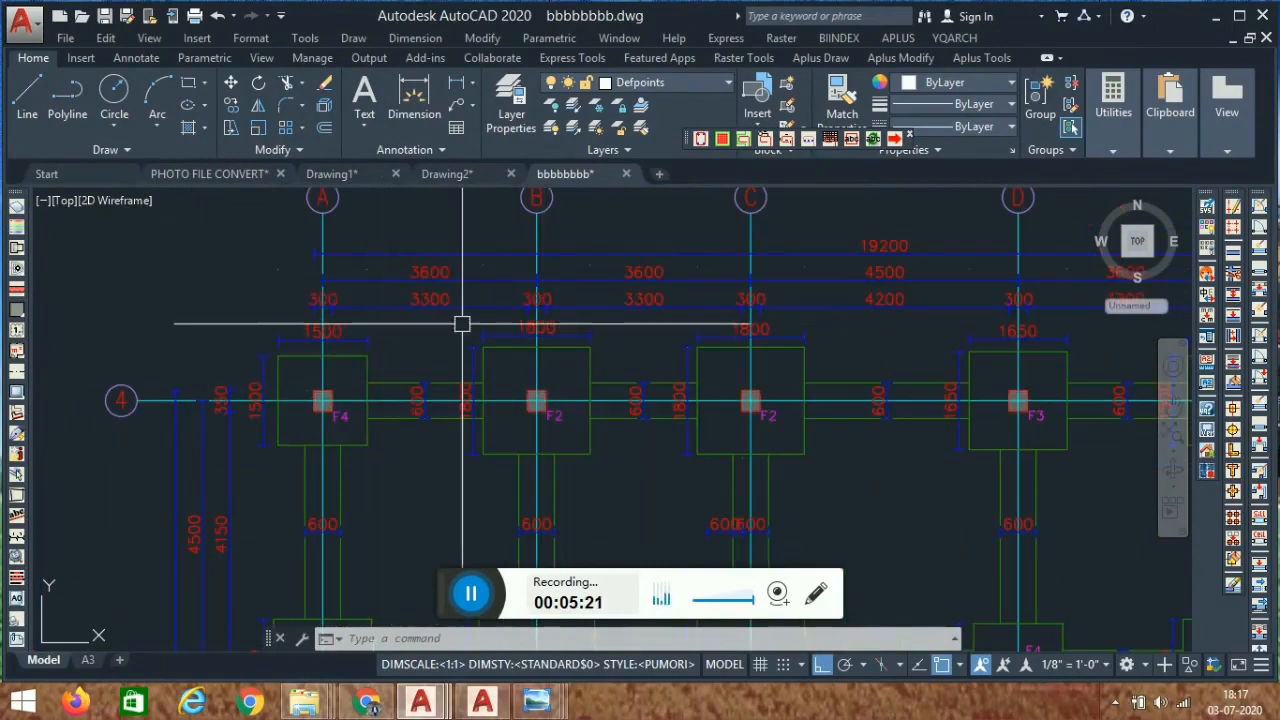
{"action": "scroll", "coordinate": [360, 272], "scroll_direction": "up", "scroll_amount": 2}
{"action": "scroll", "coordinate": [474, 260], "scroll_direction": "down", "scroll_amount": 4}
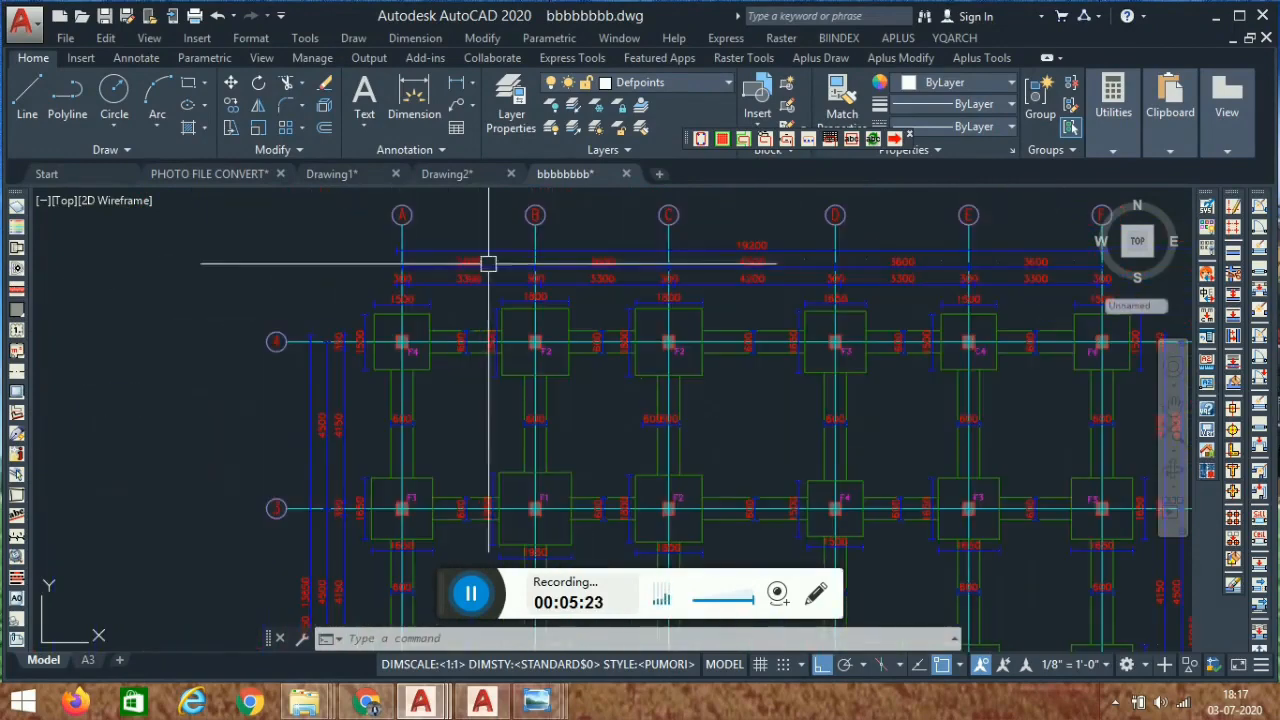
{"action": "middle_click_drag", "start_coordinate": [686, 323], "coordinate": [468, 318]}
{"action": "scroll", "coordinate": [557, 243], "scroll_direction": "up", "scroll_amount": 3}
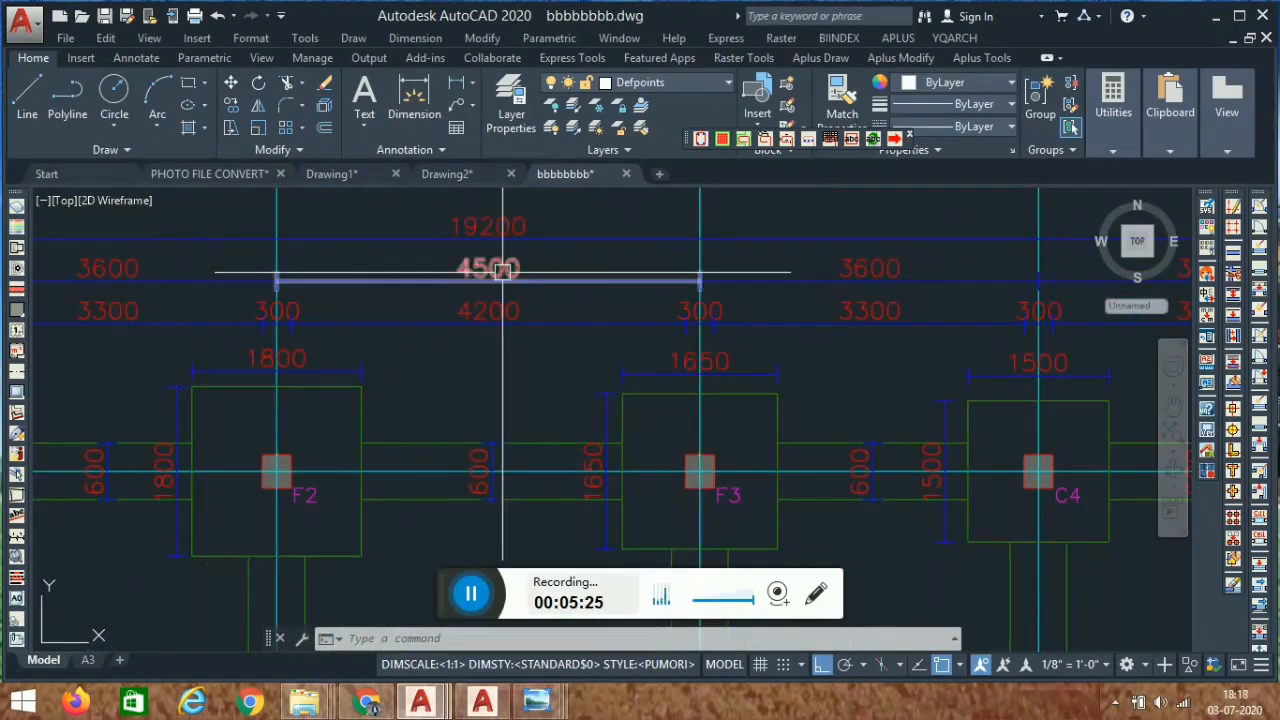
Examine the vertical spacing dimensions from gridline 1' up to gridline 4 beside the footing plan.
{"action": "scroll", "coordinate": [543, 257], "scroll_direction": "down", "scroll_amount": 6}
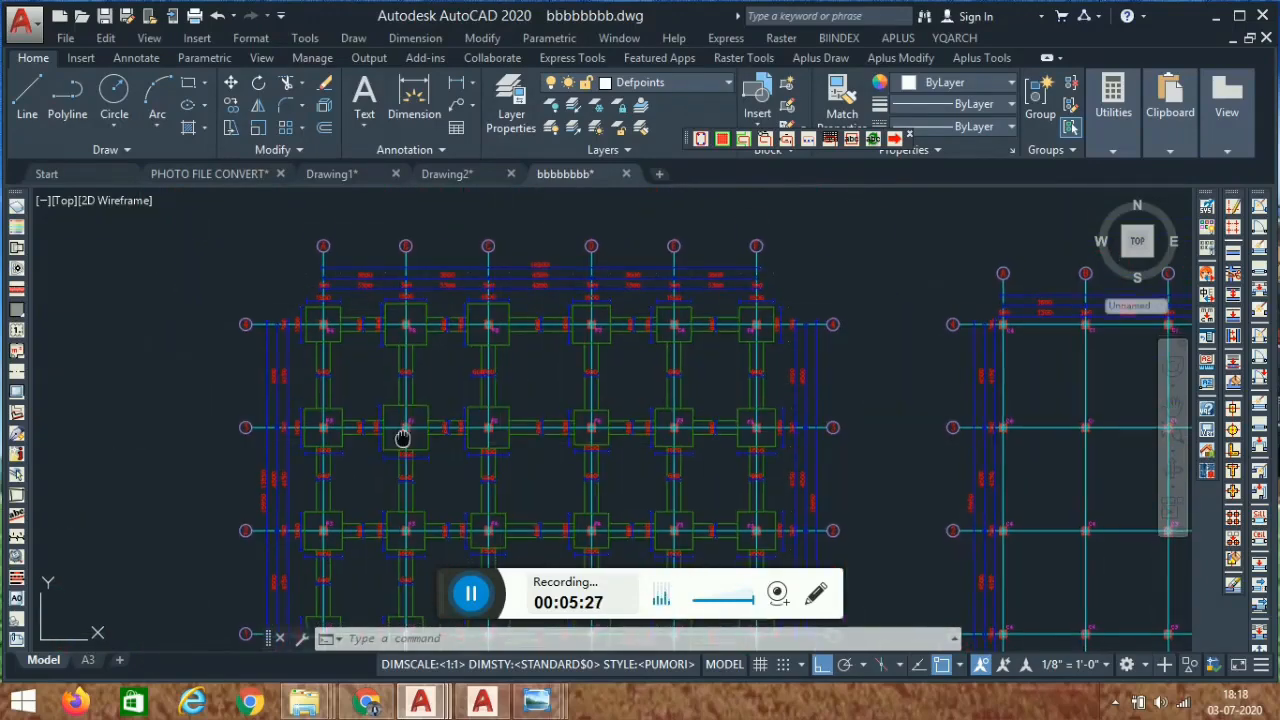
{"action": "middle_click_drag", "start_coordinate": [403, 437], "coordinate": [438, 300]}
{"action": "scroll", "coordinate": [351, 518], "scroll_direction": "up", "scroll_amount": 6}
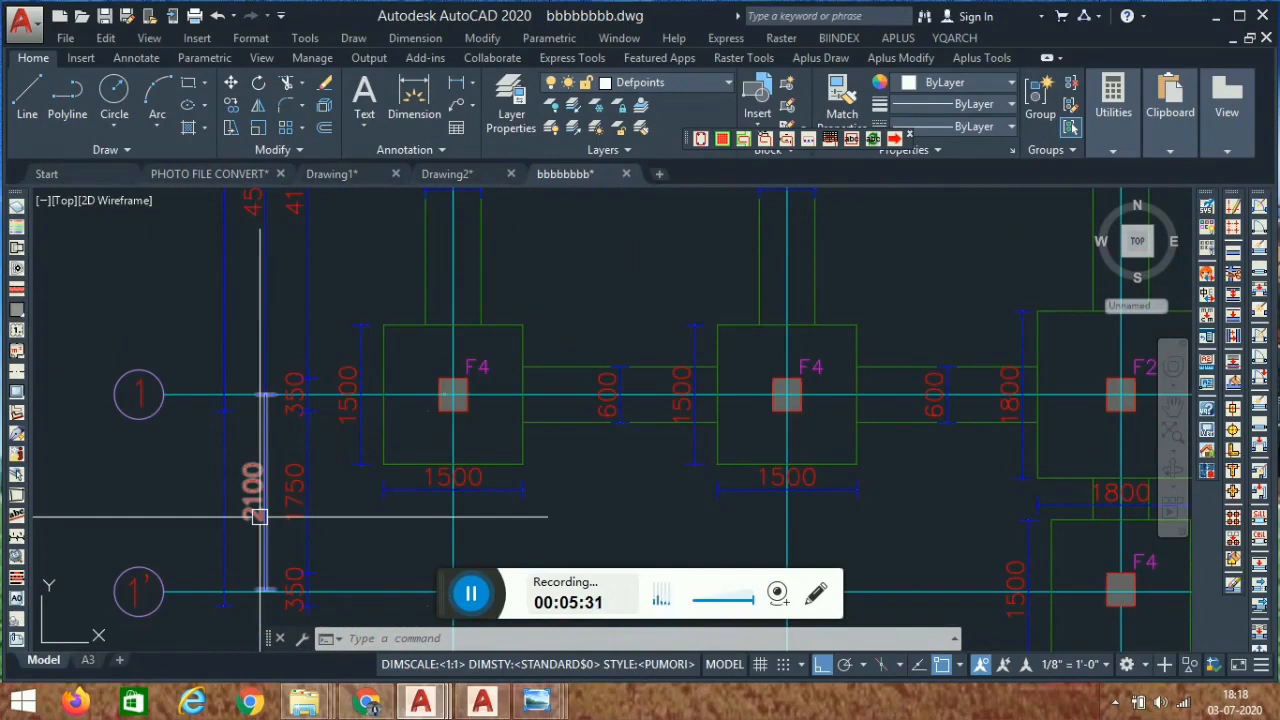
{"action": "middle_click_drag", "start_coordinate": [294, 309], "coordinate": [312, 506]}
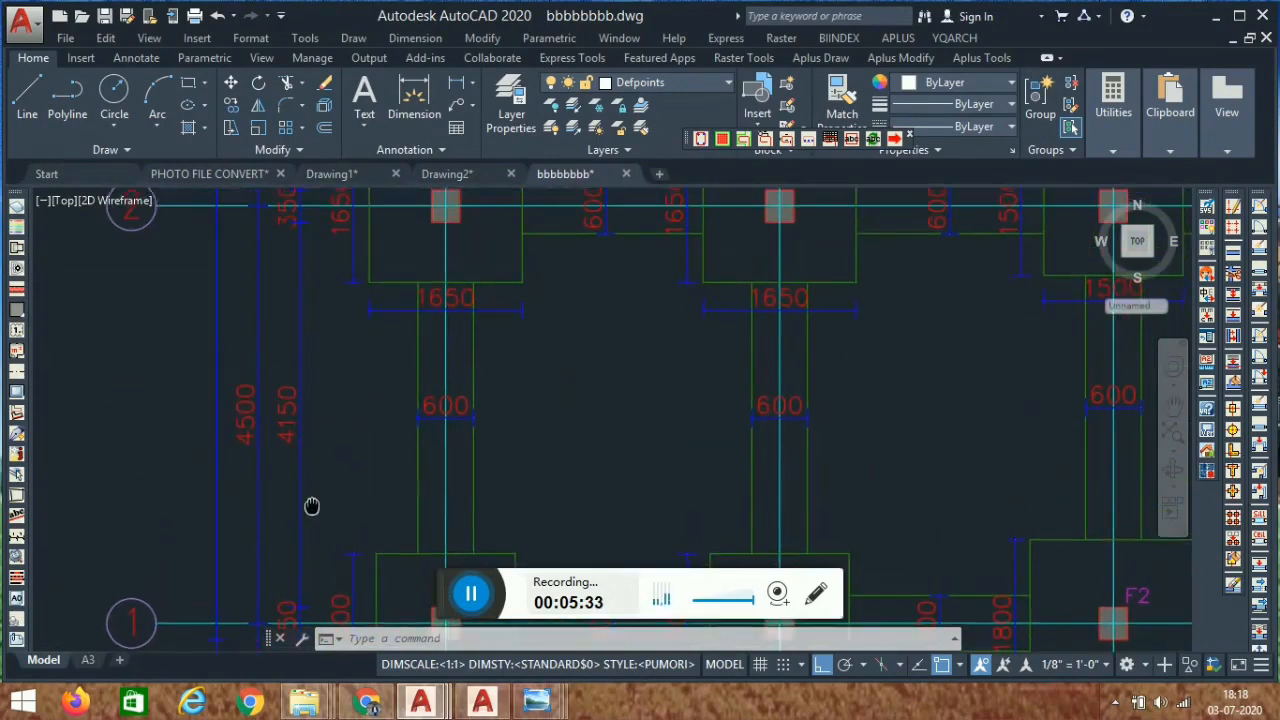
{"action": "scroll", "coordinate": [314, 371], "scroll_direction": "down", "scroll_amount": 5}
{"action": "scroll", "coordinate": [300, 429], "scroll_direction": "up", "scroll_amount": 5}
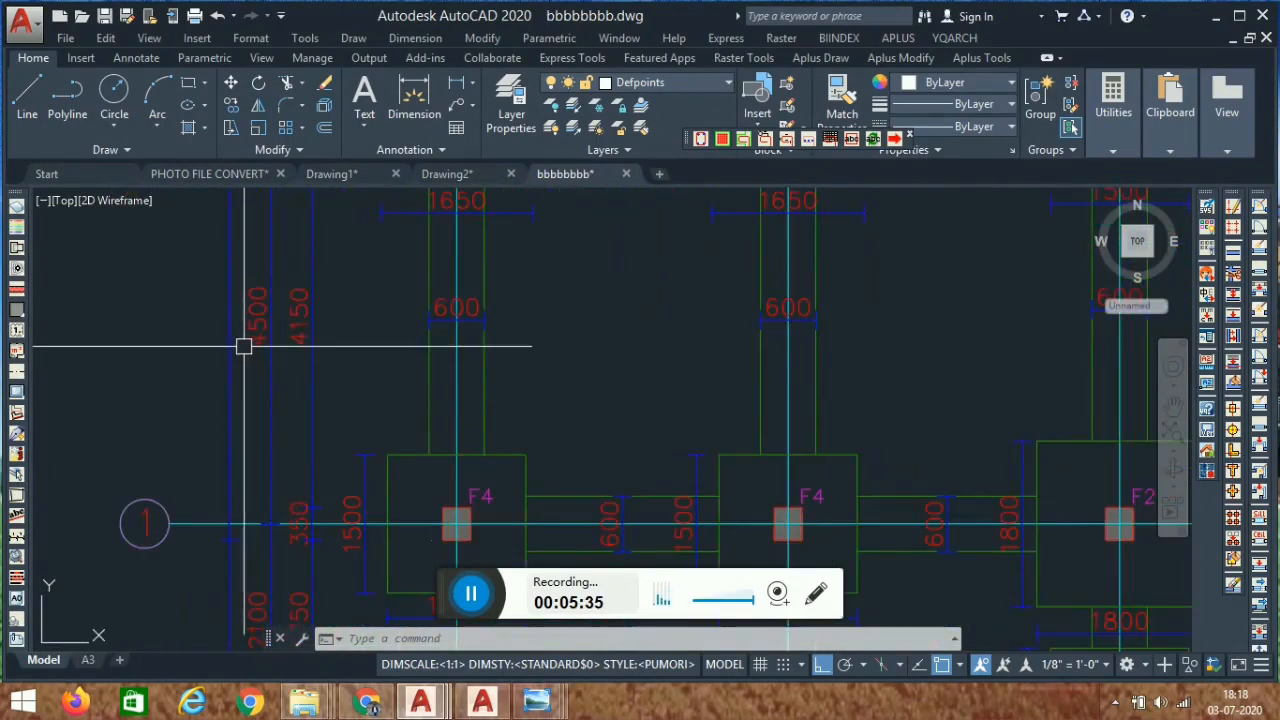
{"action": "middle_click_drag", "start_coordinate": [246, 348], "coordinate": [263, 420]}
{"action": "scroll", "coordinate": [254, 394], "scroll_direction": "up", "scroll_amount": 3}
{"action": "scroll", "coordinate": [386, 306], "scroll_direction": "down", "scroll_amount": 8}
{"action": "mouse_move", "coordinate": [606, 368]}
{"action": "middle_mouse_down"}
{"action": "mouse_move", "coordinate": [584, 394]}
{"action": "mouse_move", "coordinate": [449, 460]}
{"action": "middle_mouse_up"}
{"action": "middle_click_drag", "start_coordinate": [549, 286], "coordinate": [515, 453]}
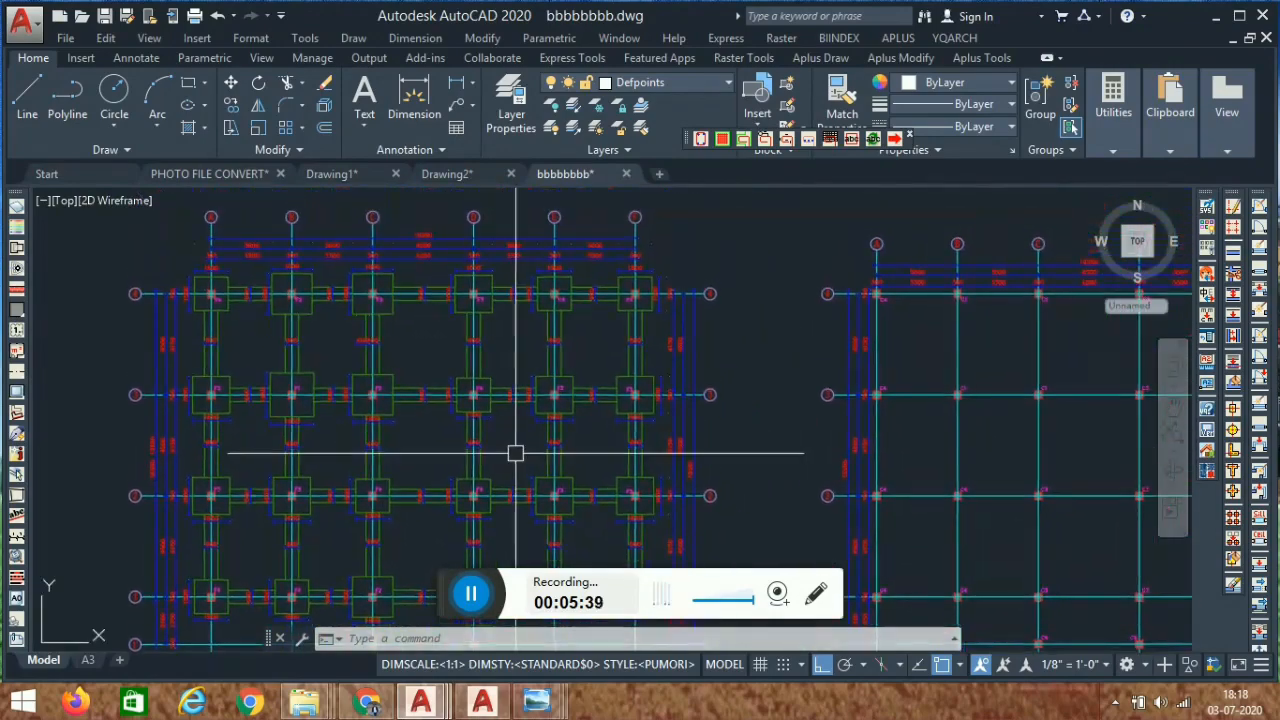
{"action": "middle_click_drag", "start_coordinate": [537, 320], "coordinate": [529, 326]}
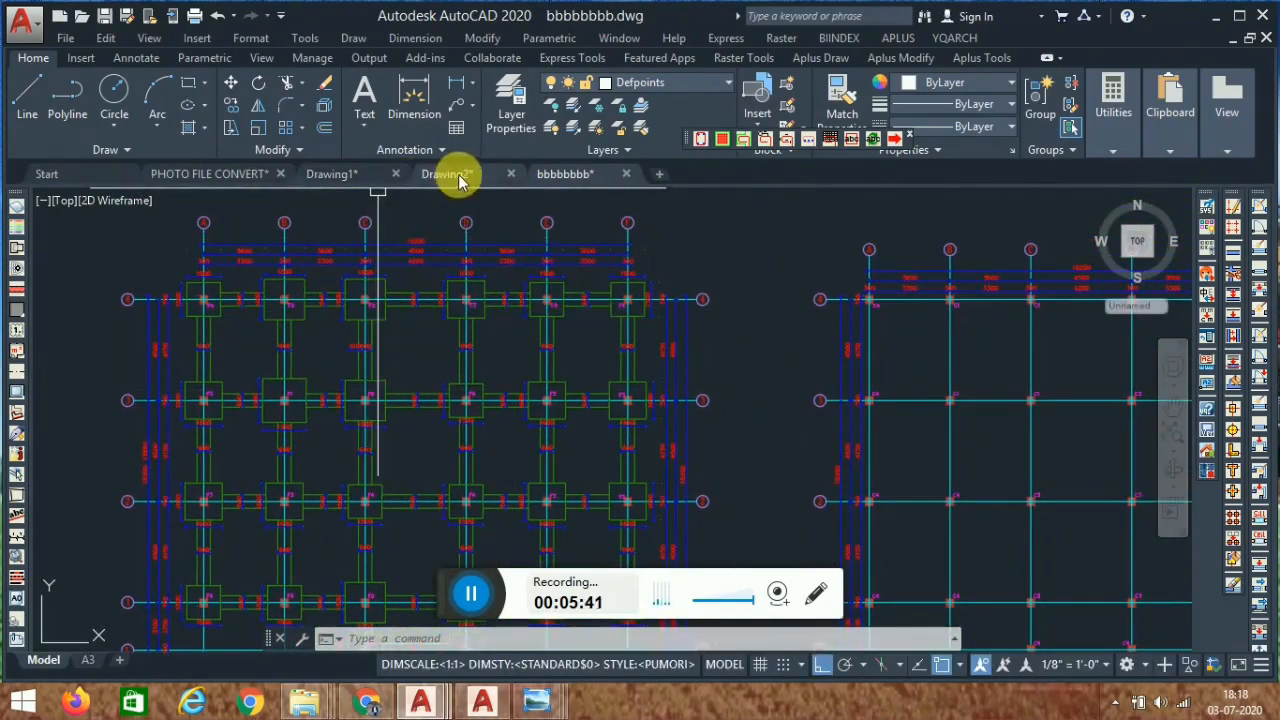
{"action": "left_click", "coordinate": [446, 174]}
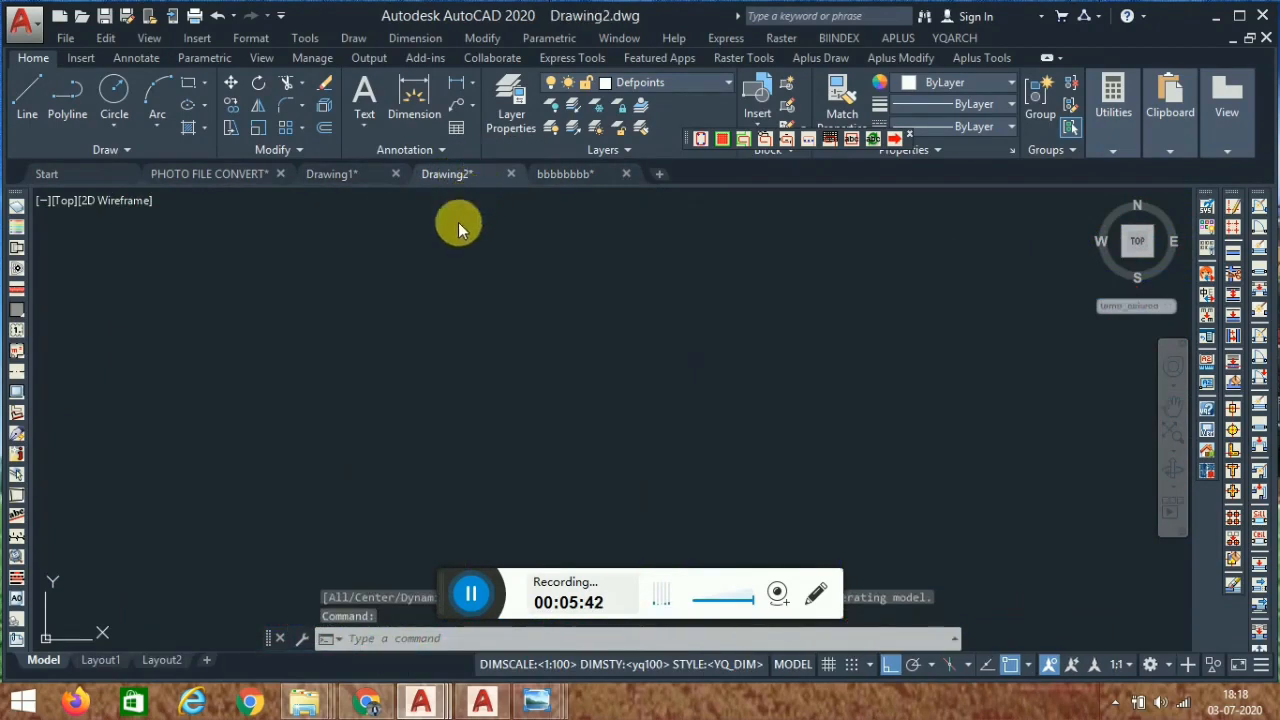
{"action": "middle_click", "coordinate": [586, 325]}
{"action": "middle_click", "coordinate": [586, 325]}
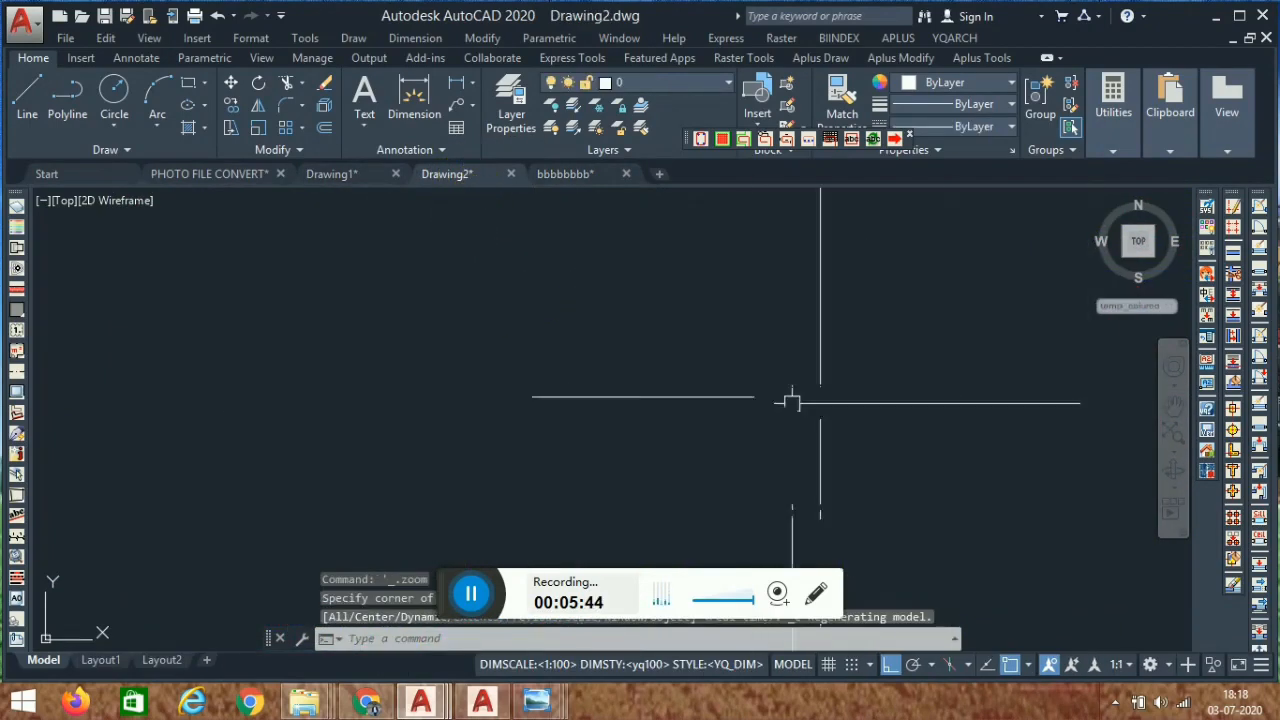
{"action": "left_click", "coordinate": [1235, 230]}
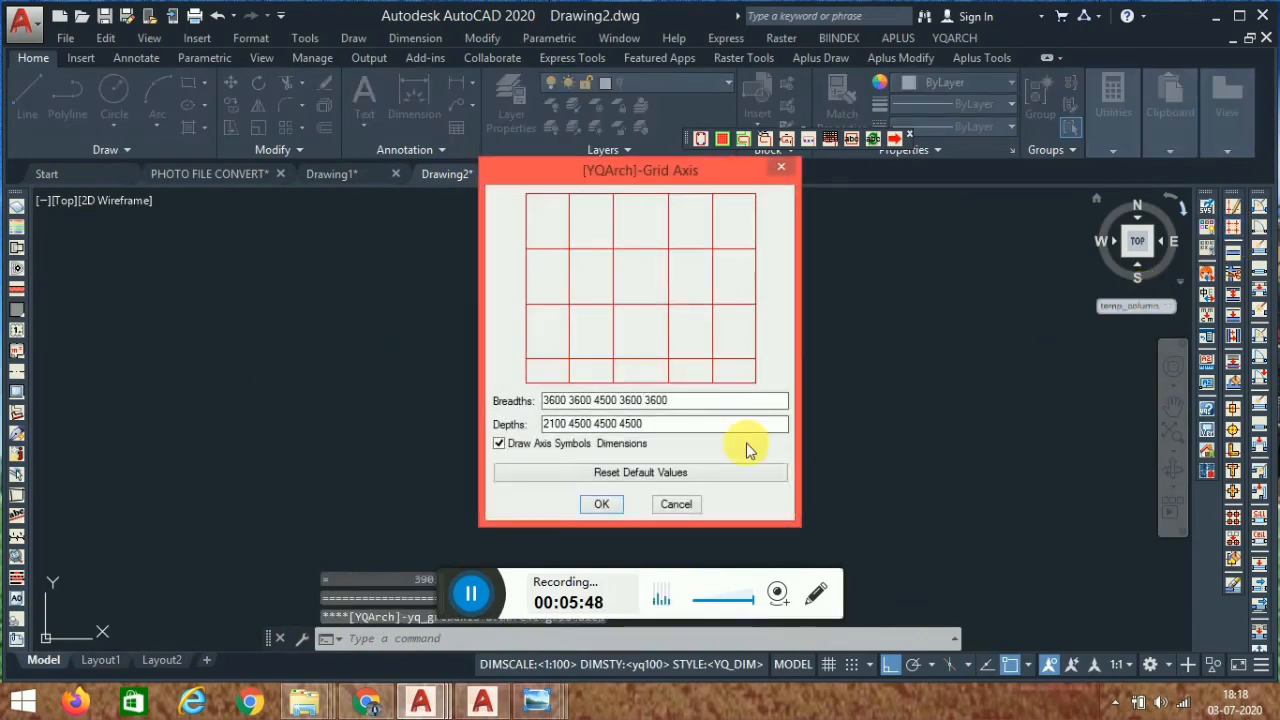
{"action": "left_click_drag", "start_coordinate": [688, 400], "coordinate": [435, 406]}
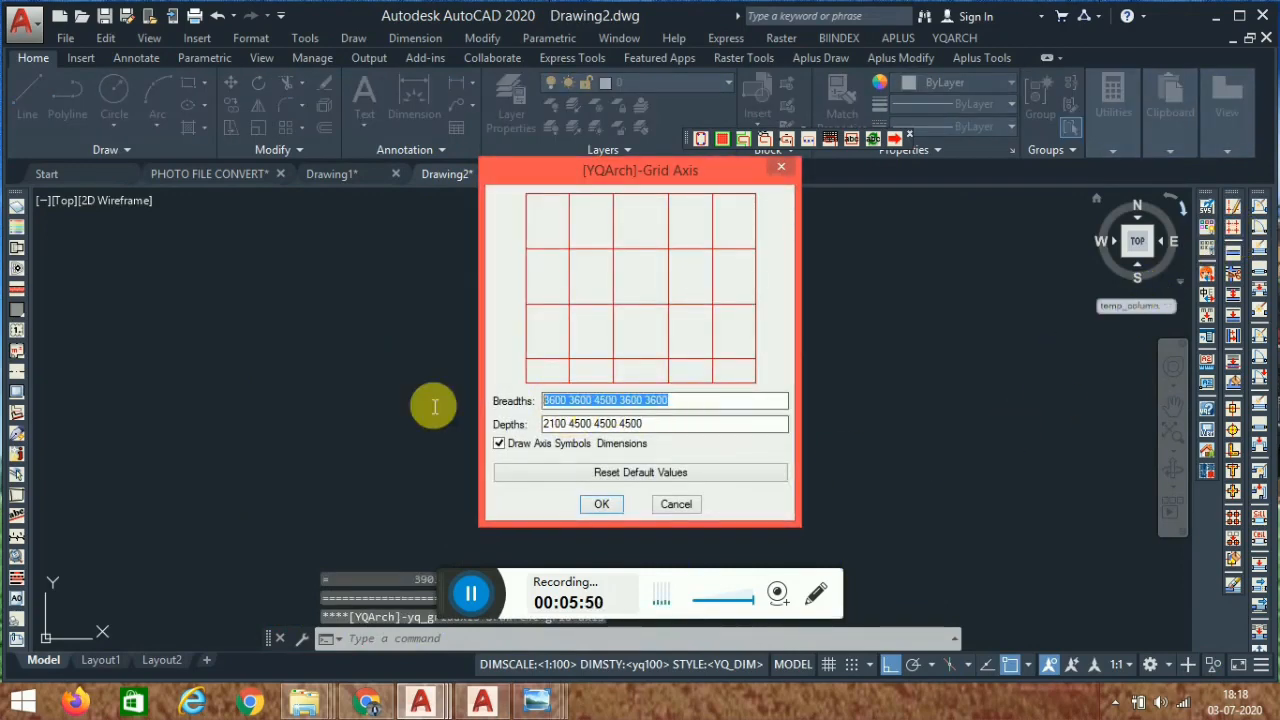
{"action": "type", "text": "36"}
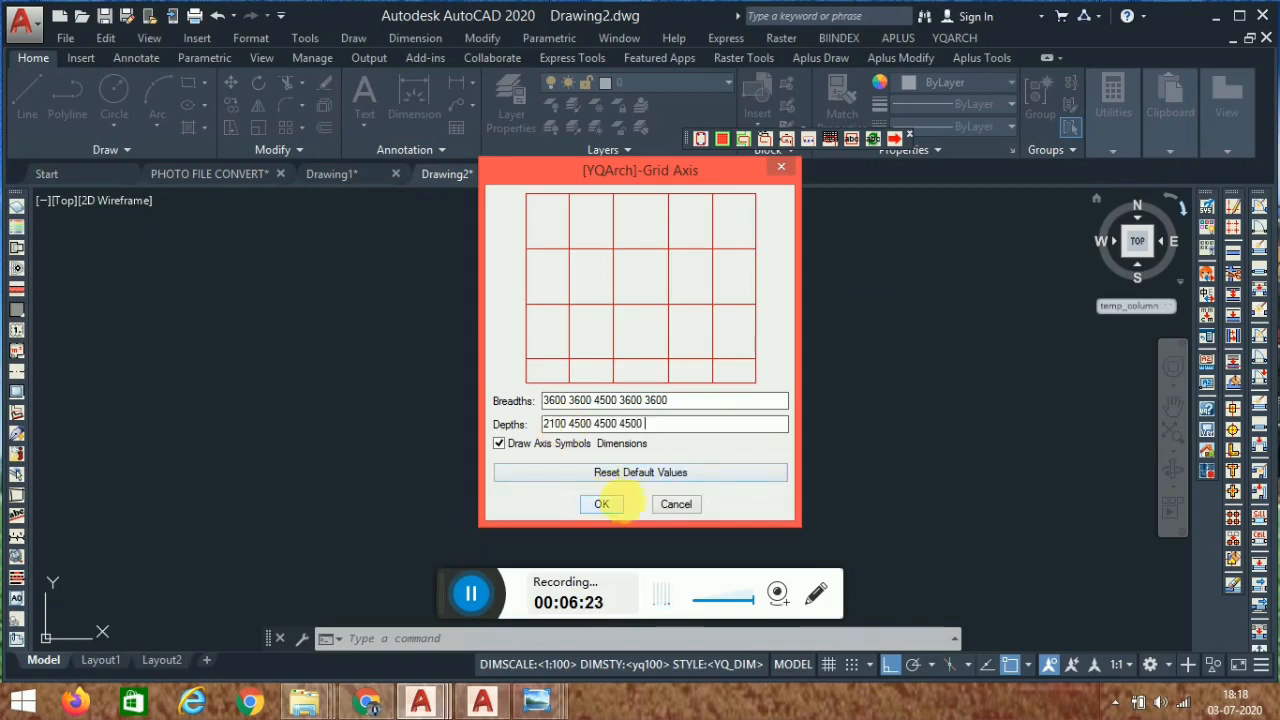
{"action": "left_click", "coordinate": [603, 504]}
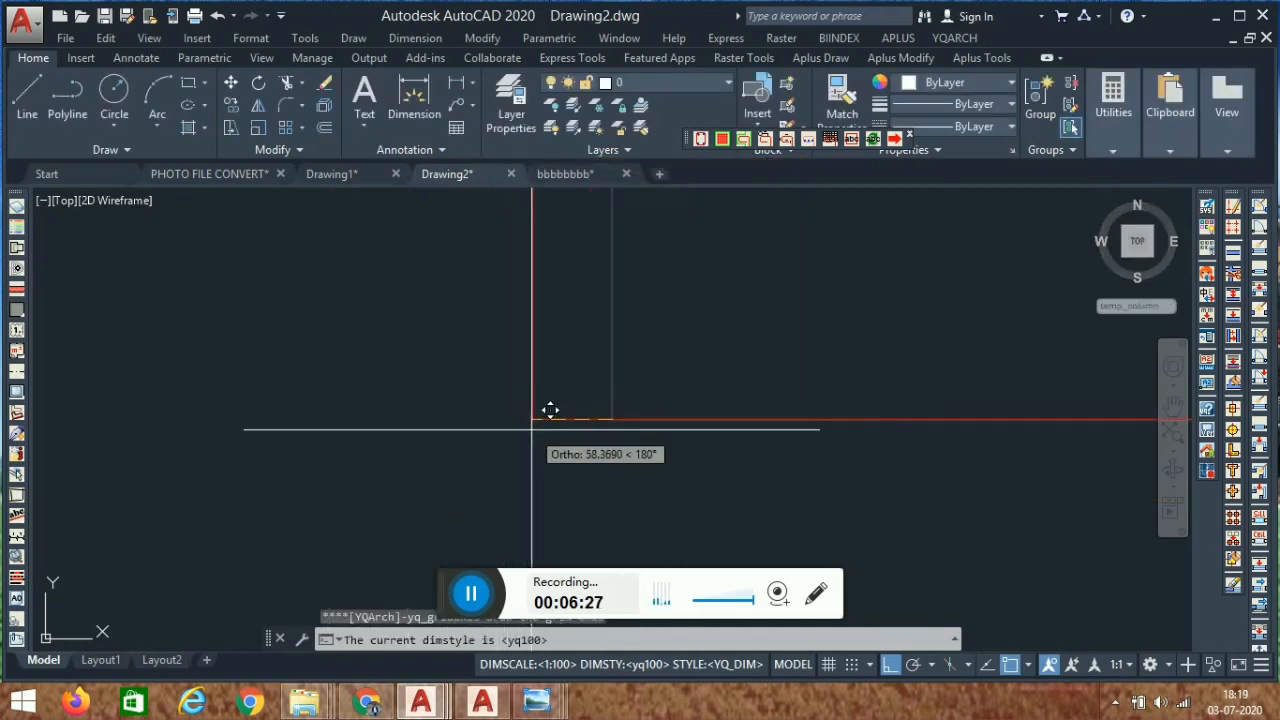
{"action": "left_click", "coordinate": [491, 498]}
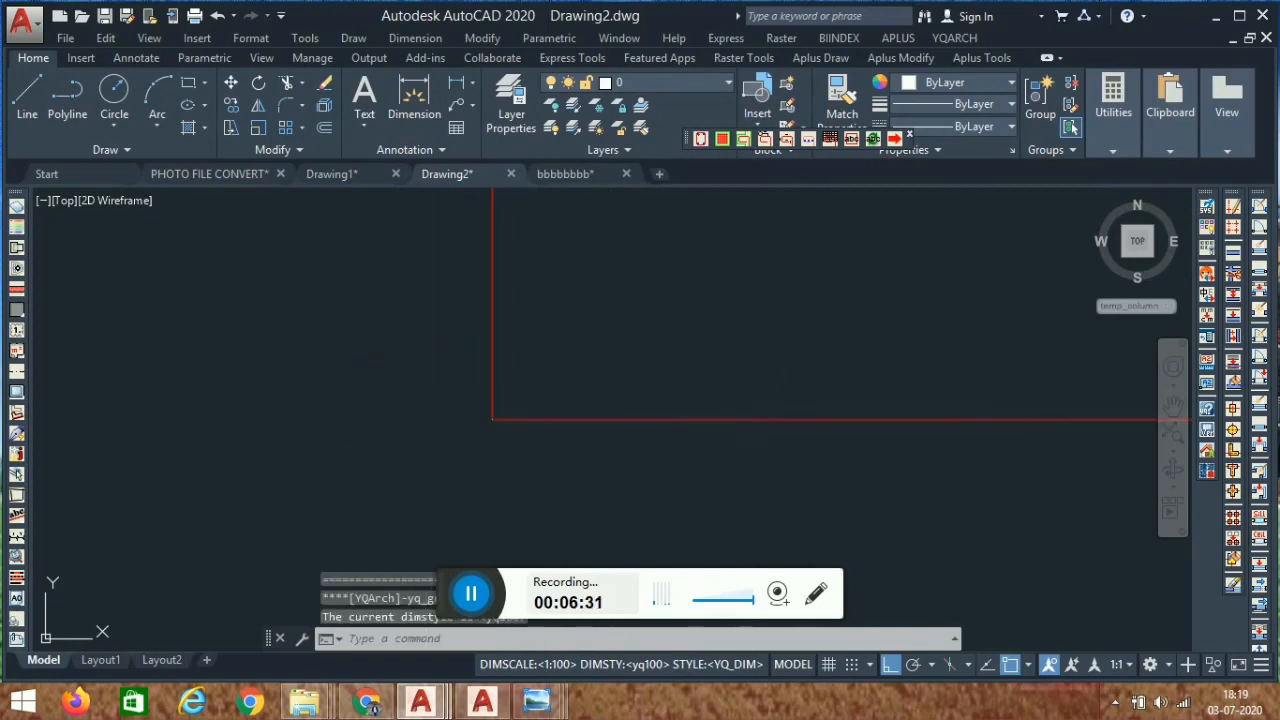
Inspect the axis symbols and spacing dimensions on all sides of the new grid.
{"action": "middle_click", "coordinate": [752, 422]}
{"action": "middle_click", "coordinate": [752, 422]}
{"action": "middle_click_drag", "start_coordinate": [722, 443], "coordinate": [750, 351]}
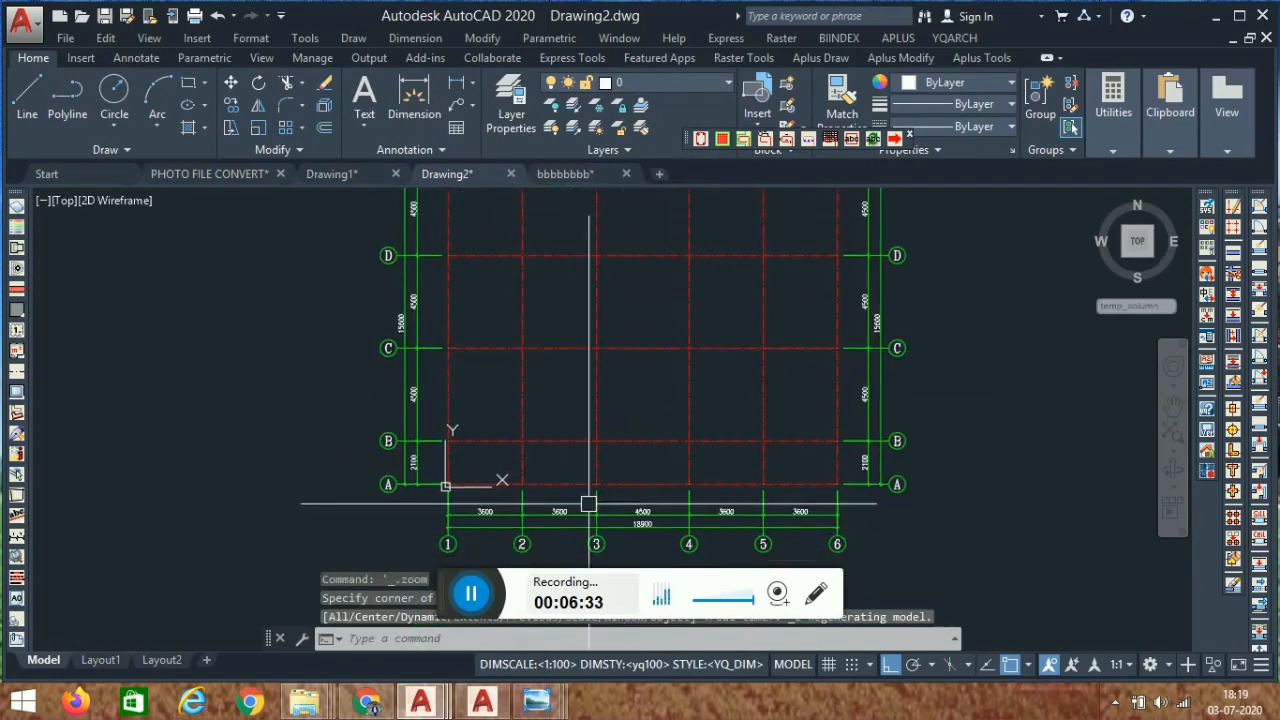
{"action": "scroll", "coordinate": [563, 501], "scroll_direction": "up", "scroll_amount": 4}
{"action": "scroll", "coordinate": [760, 305], "scroll_direction": "down", "scroll_amount": 2}
{"action": "middle_click_drag", "start_coordinate": [872, 370], "coordinate": [646, 526]}
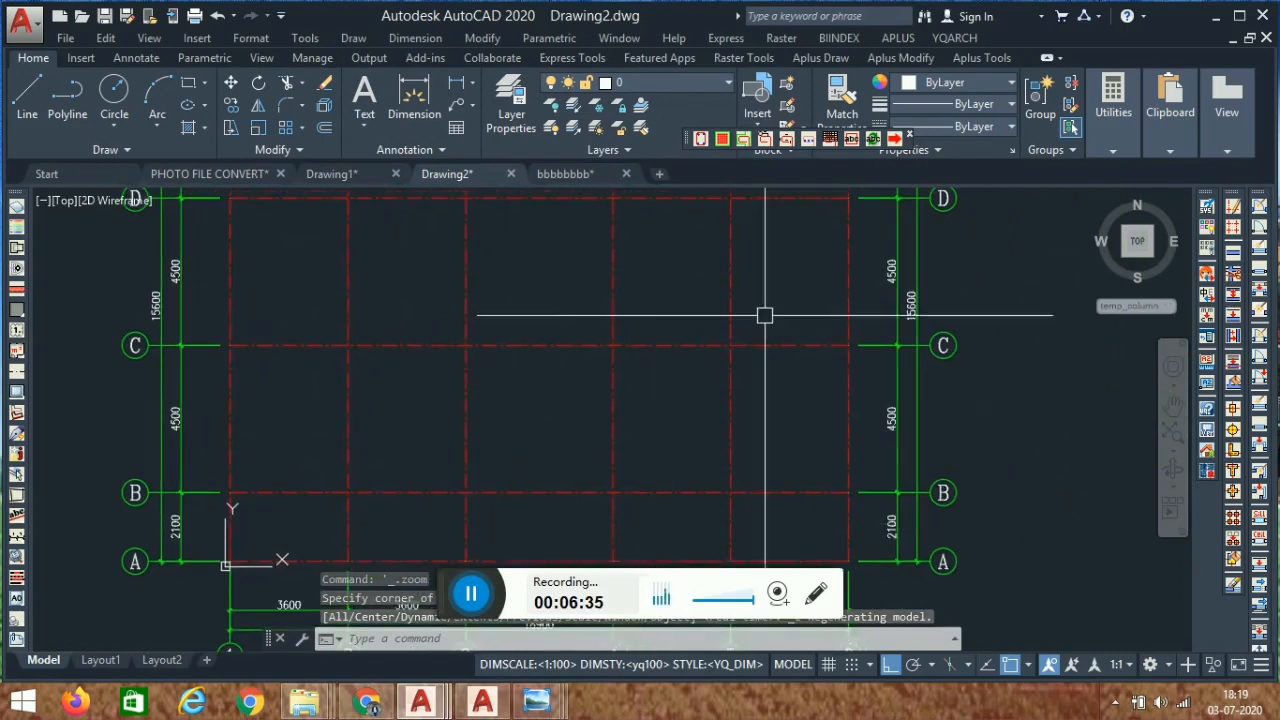
{"action": "scroll", "coordinate": [772, 317], "scroll_direction": "down", "scroll_amount": 2}
{"action": "middle_click_drag", "start_coordinate": [750, 341], "coordinate": [711, 429]}
{"action": "scroll", "coordinate": [713, 249], "scroll_direction": "down", "scroll_amount": 3}
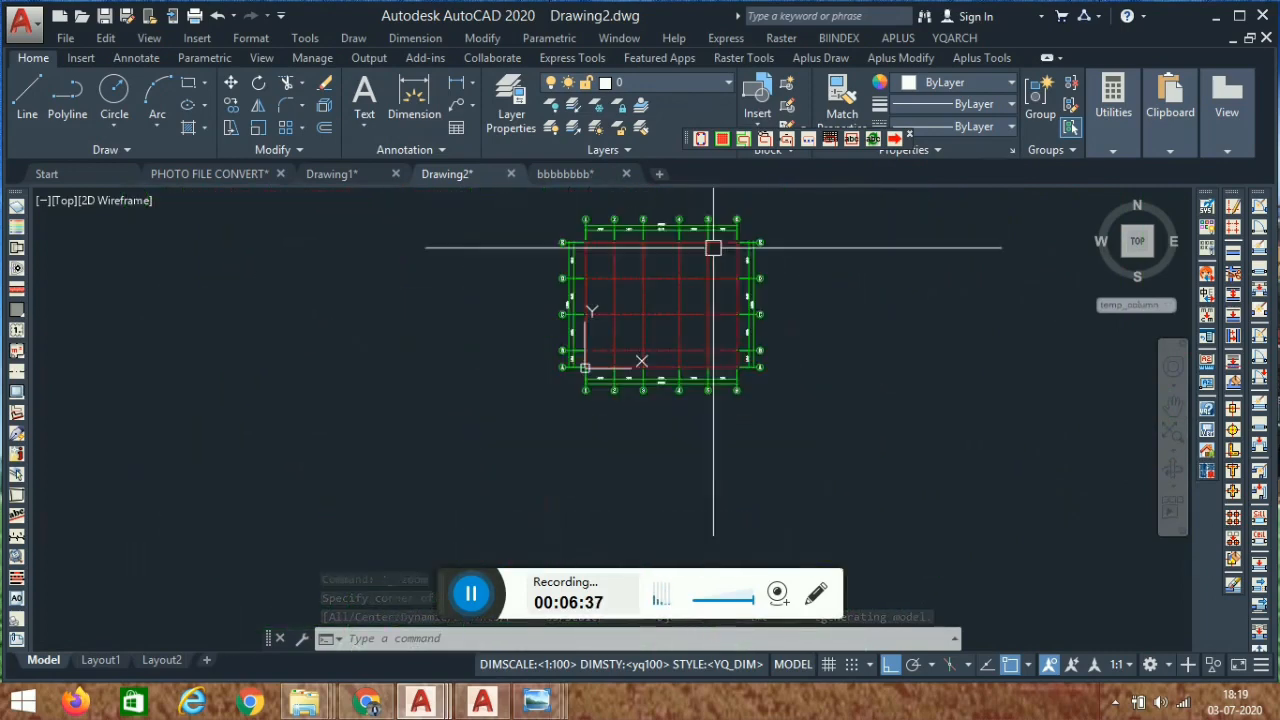
{"action": "middle_click_drag", "start_coordinate": [740, 340], "coordinate": [701, 362]}
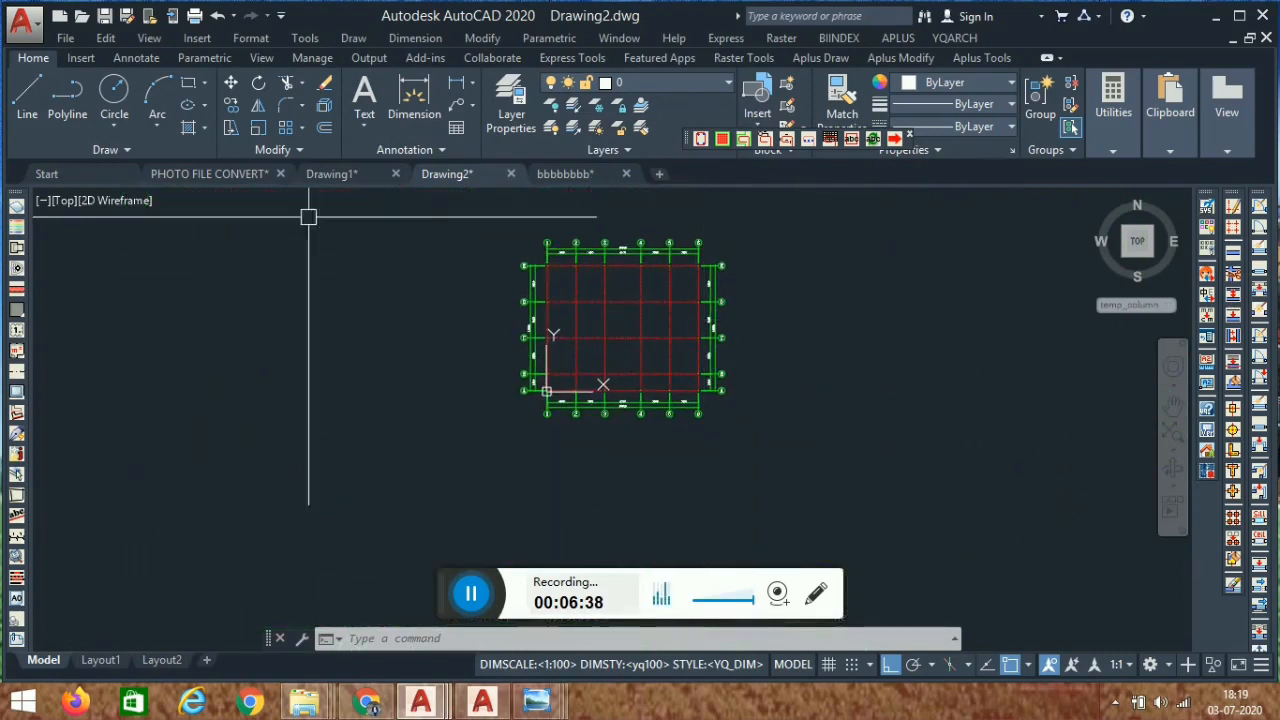
Review the footing and column positions at the gridlines of the reference plan in the bbbbbbbb drawing.
{"action": "left_click", "coordinate": [564, 176]}
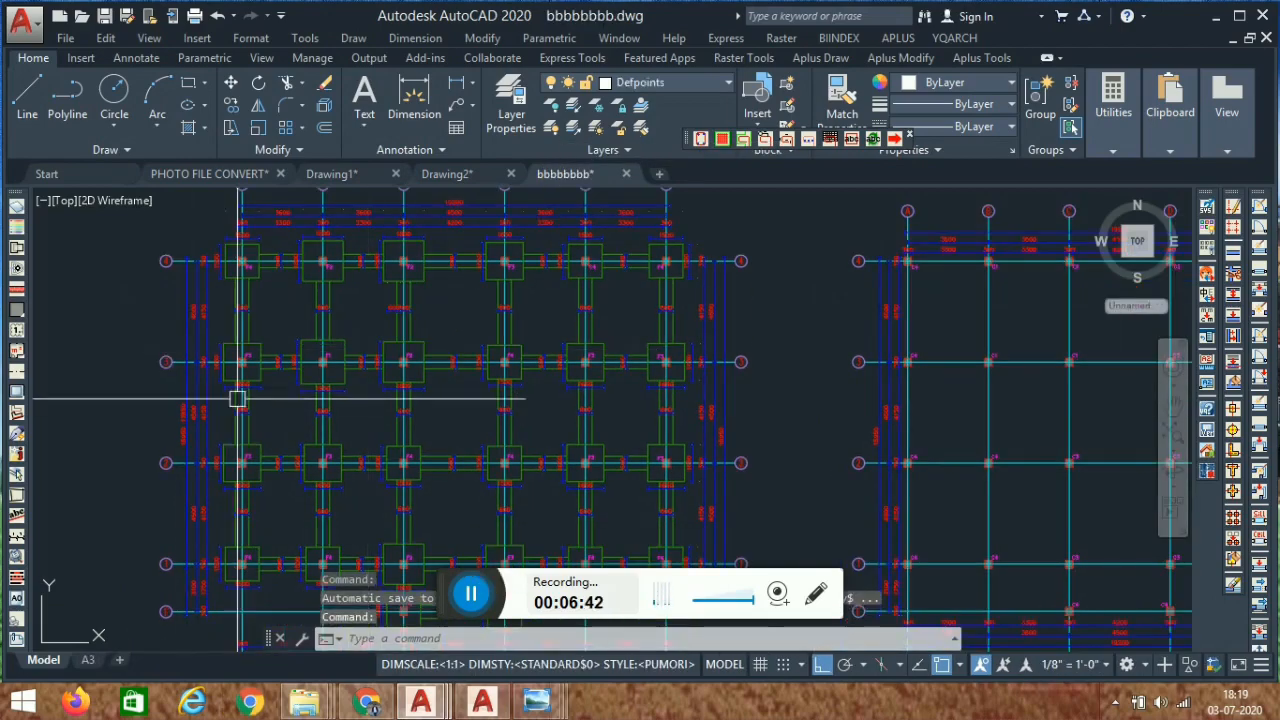
{"action": "scroll", "coordinate": [275, 262], "scroll_direction": "up", "scroll_amount": 4}
{"action": "scroll", "coordinate": [254, 265], "scroll_direction": "down", "scroll_amount": 4}
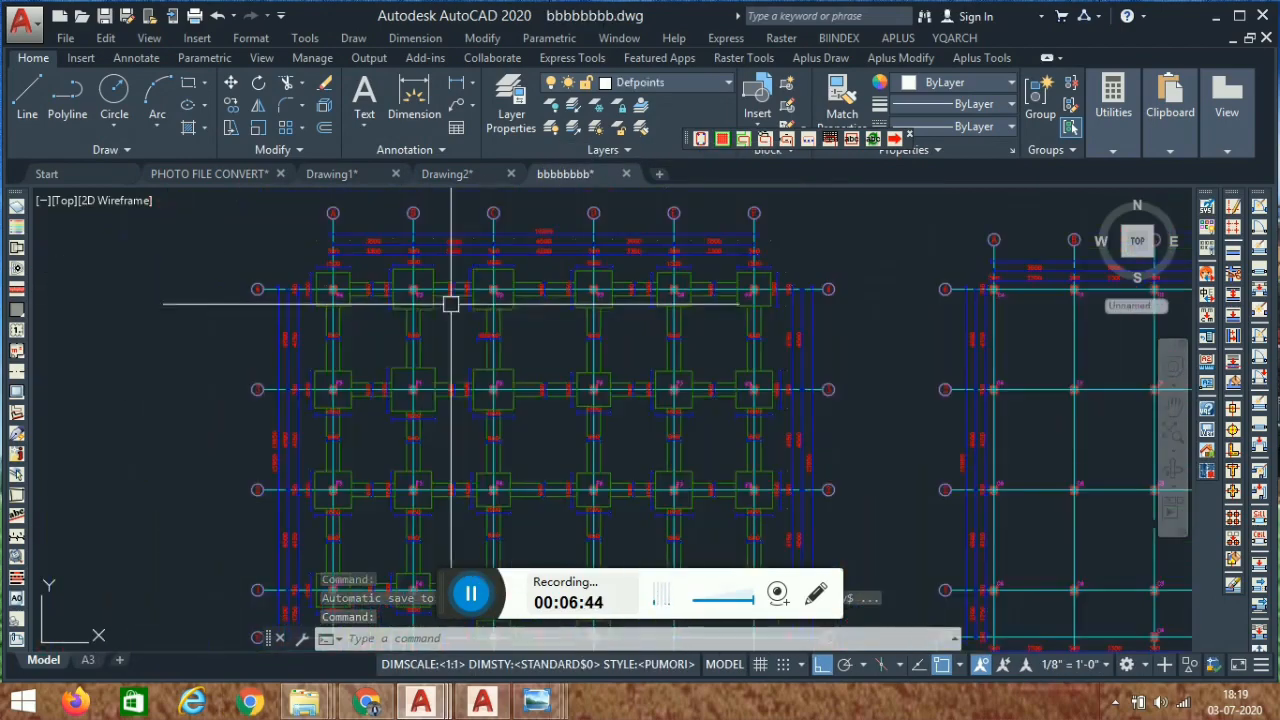
{"action": "scroll", "coordinate": [563, 417], "scroll_direction": "down", "scroll_amount": 1}
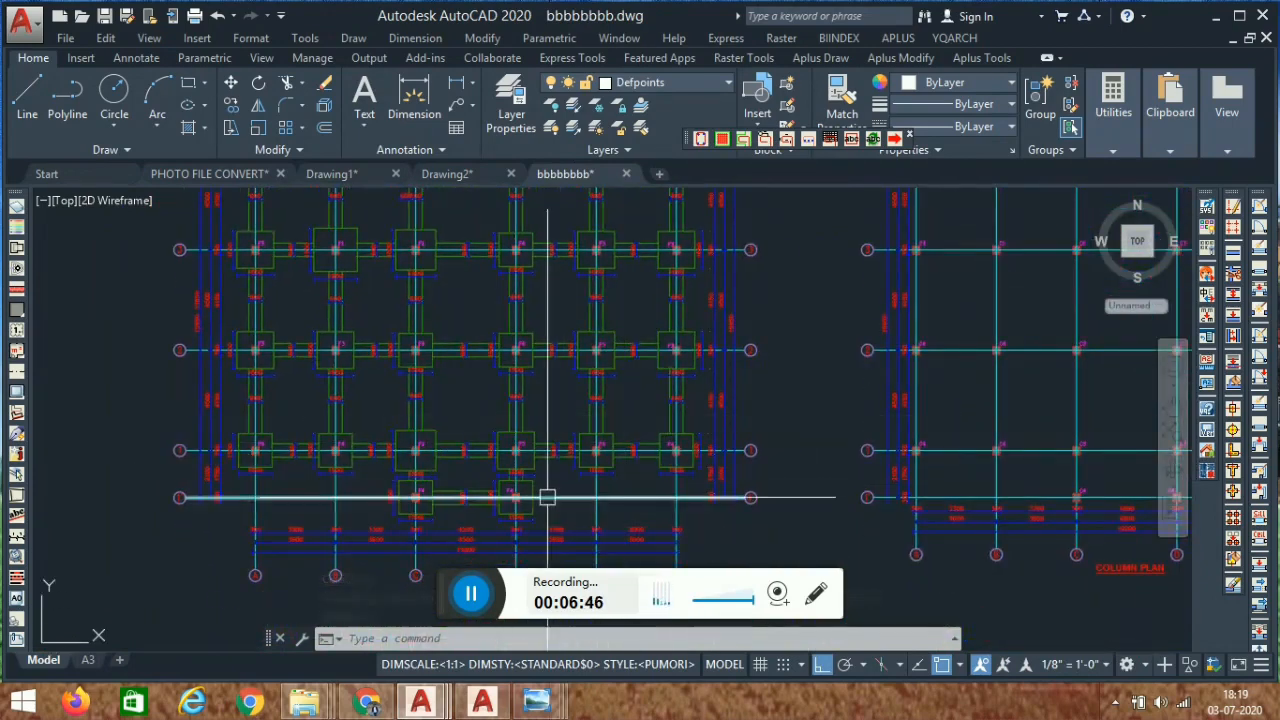
{"action": "scroll", "coordinate": [510, 454], "scroll_direction": "up", "scroll_amount": 2}
{"action": "scroll", "coordinate": [620, 402], "scroll_direction": "down", "scroll_amount": 2}
{"action": "middle_click_drag", "start_coordinate": [670, 417], "coordinate": [671, 441]}
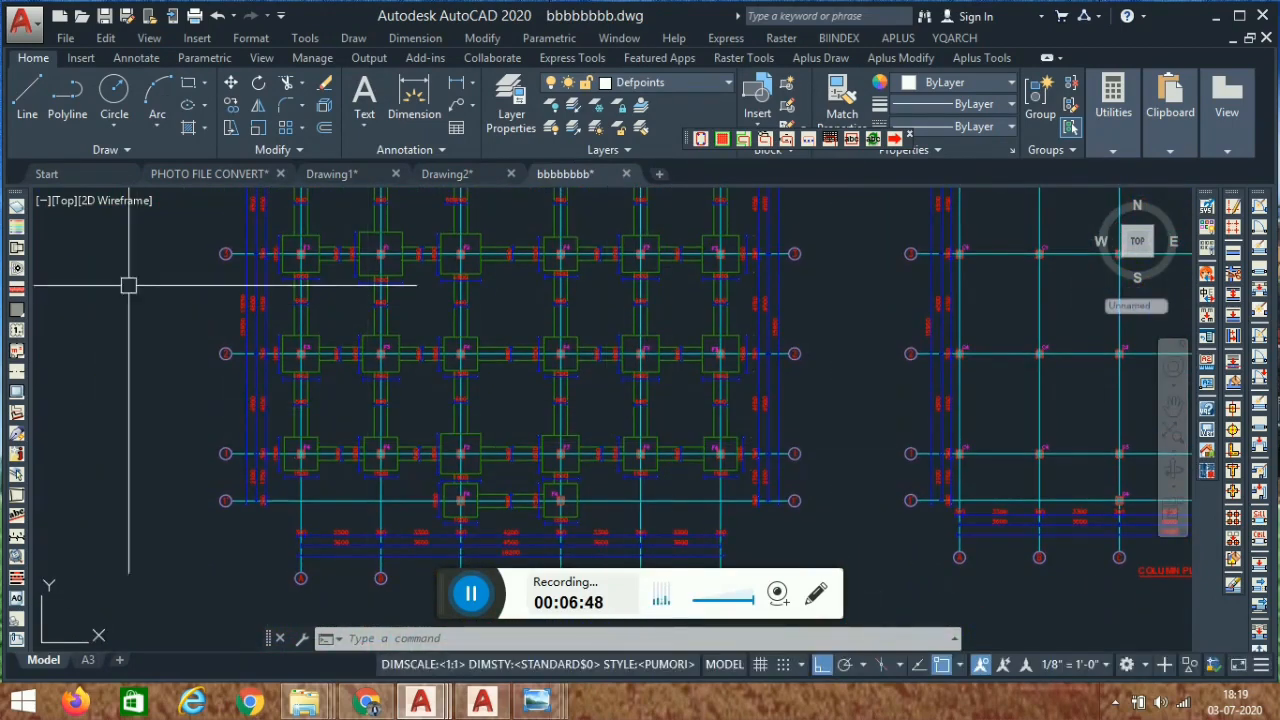
In Drawing2, arrange rectangular YQArch columns sized 300,300 with automatic fill on at the grid intersections of axes B to E.
{"action": "left_click", "coordinate": [452, 174]}
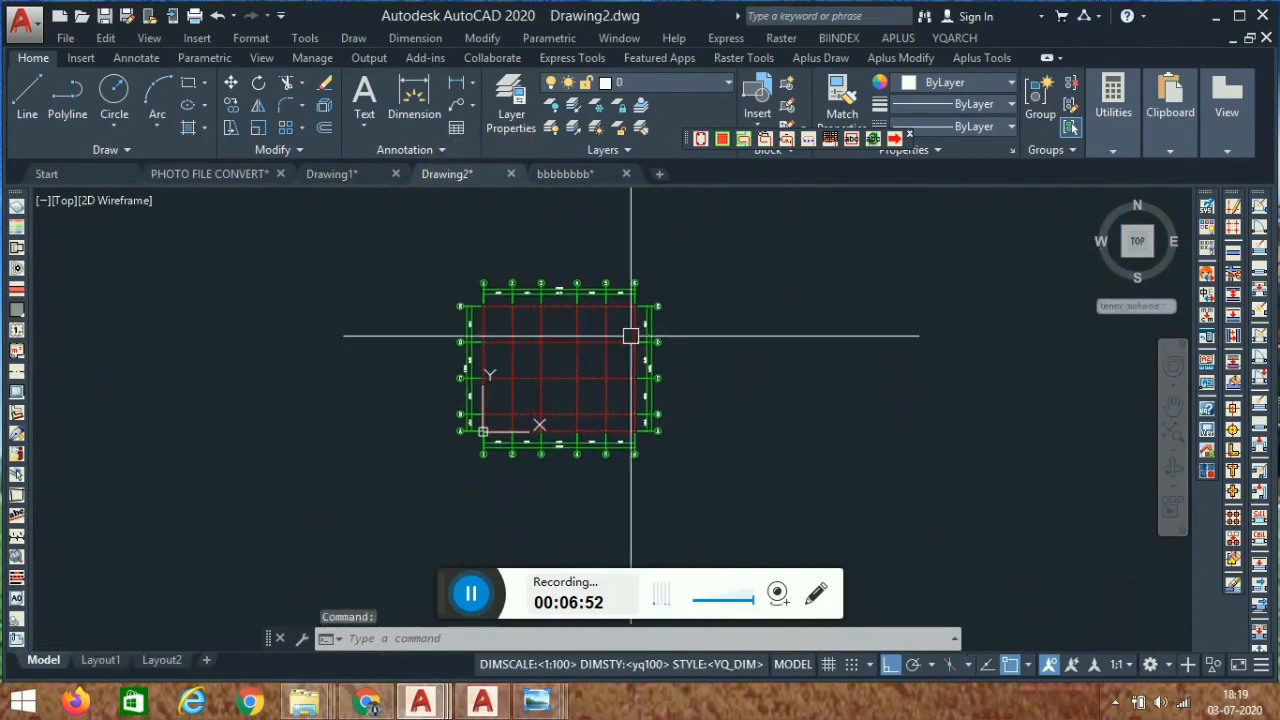
{"action": "scroll", "coordinate": [776, 197], "scroll_direction": "up", "scroll_amount": 2}
{"action": "left_click", "coordinate": [952, 39]}
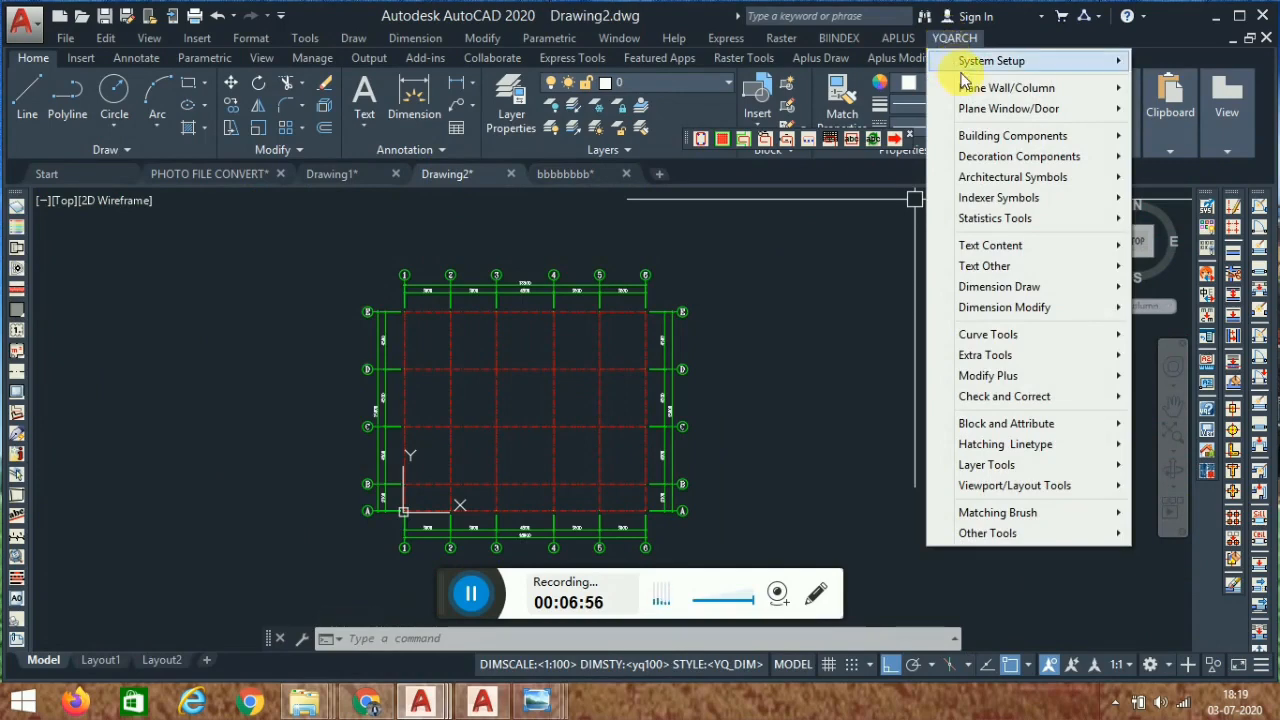
{"action": "mouse_move", "coordinate": [968, 88]}
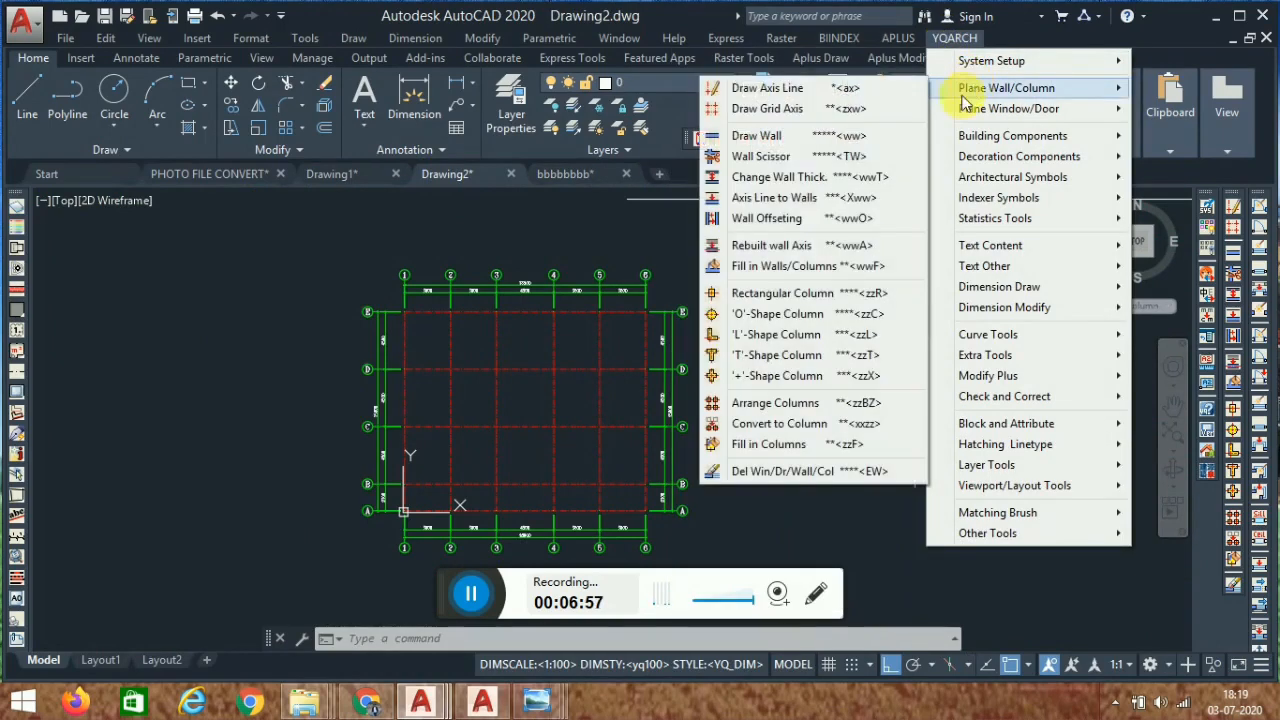
{"action": "left_click", "coordinate": [833, 403]}
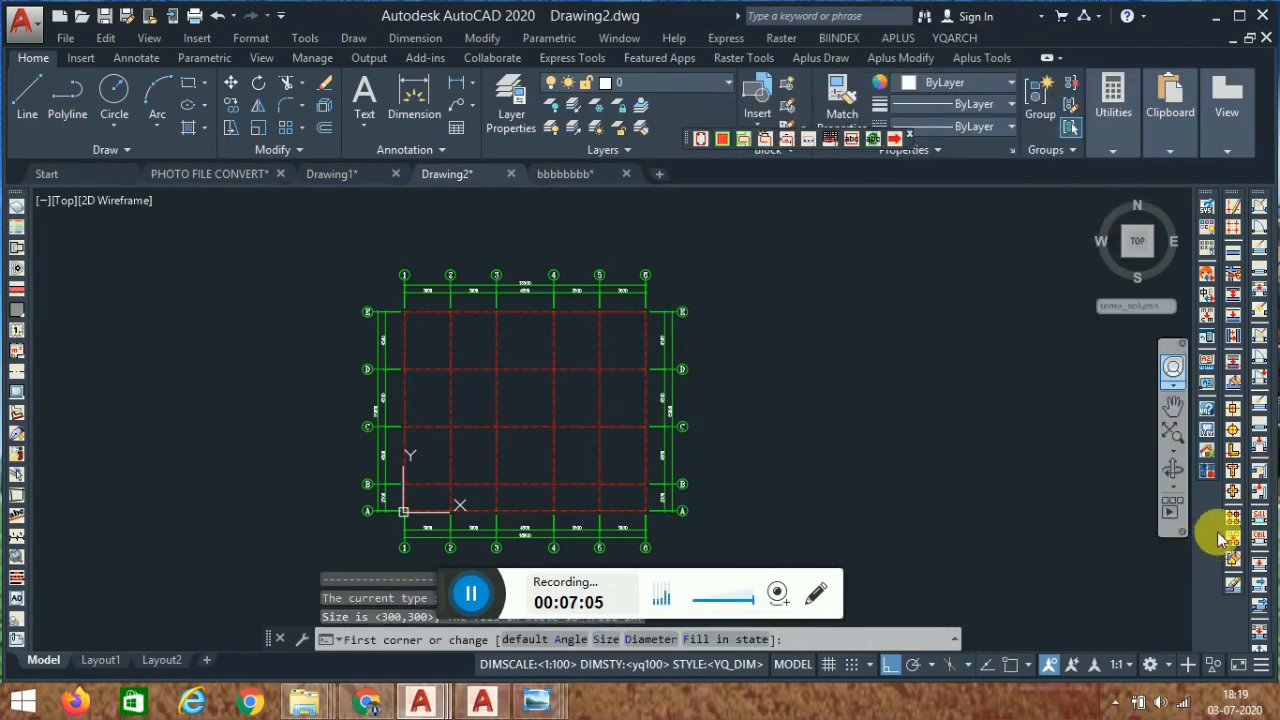
{"action": "left_click", "coordinate": [617, 638]}
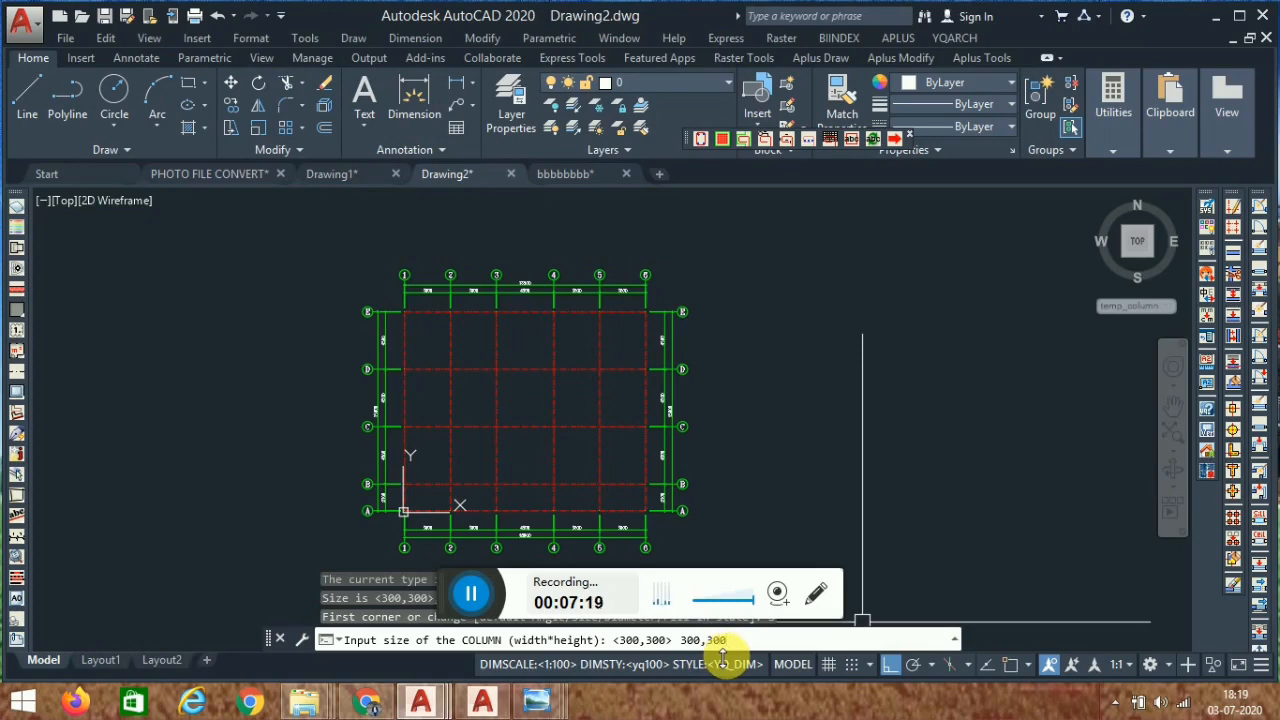
{"action": "key", "text": "Return"}
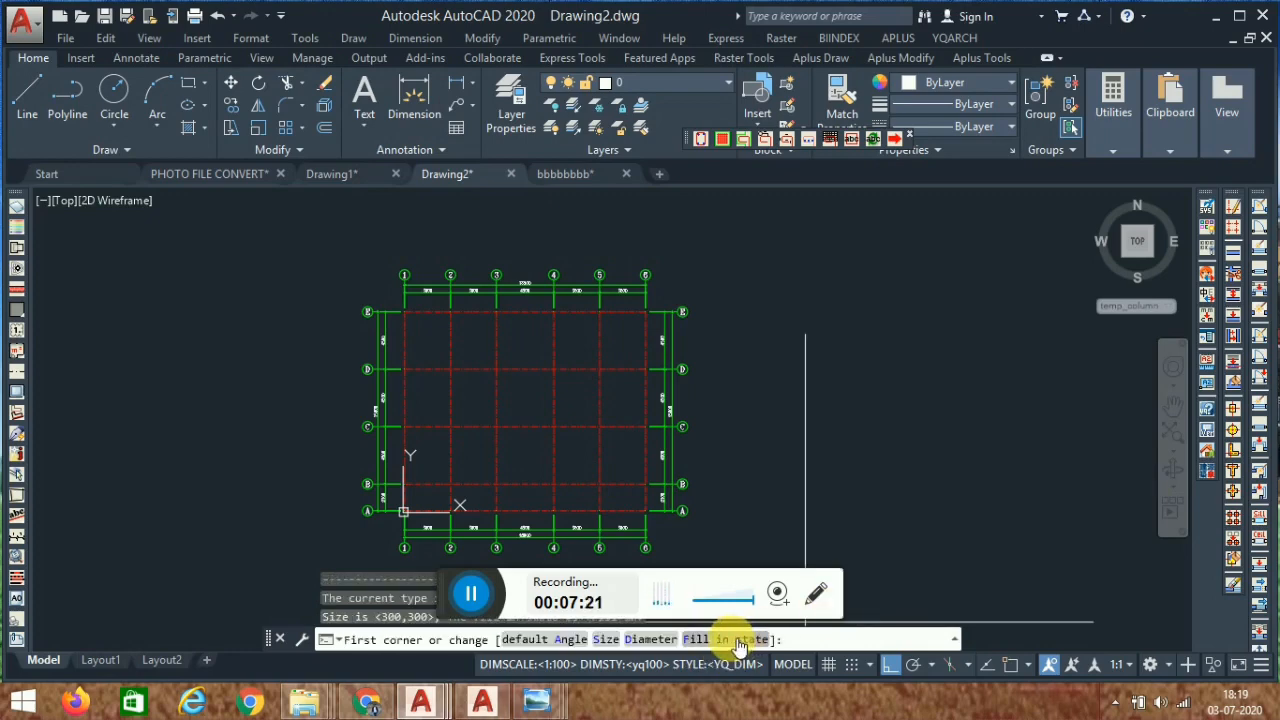
{"action": "left_click", "coordinate": [742, 640]}
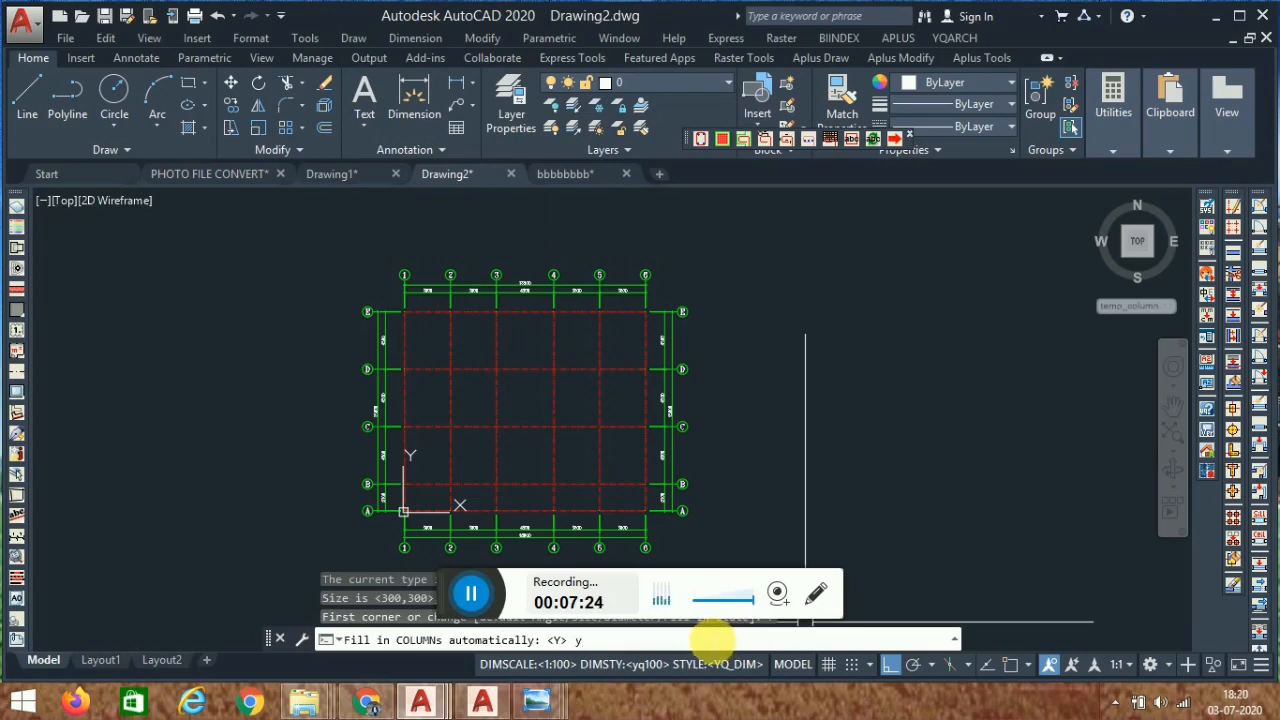
{"action": "key", "text": "Return"}
{"action": "scroll", "coordinate": [775, 333], "scroll_direction": "down", "scroll_amount": 2}
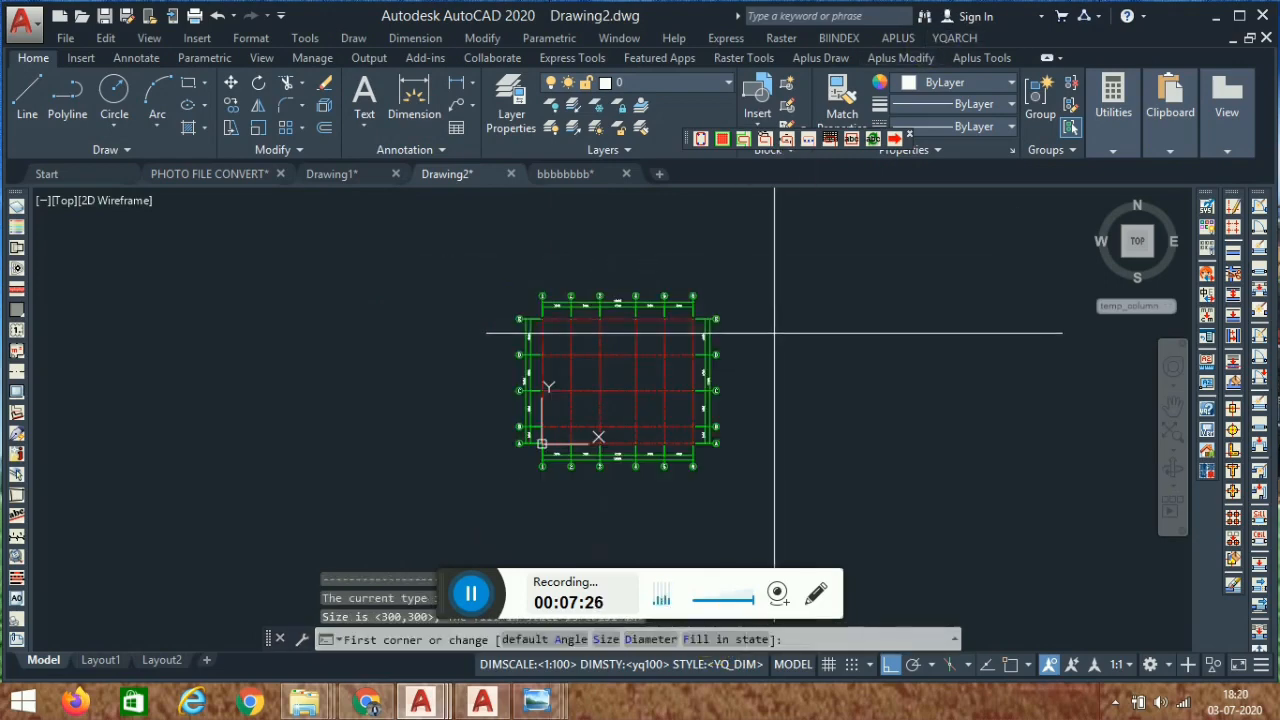
{"action": "scroll", "coordinate": [775, 333], "scroll_direction": "up", "scroll_amount": 2}
{"action": "scroll", "coordinate": [837, 249], "scroll_direction": "down", "scroll_amount": 2}
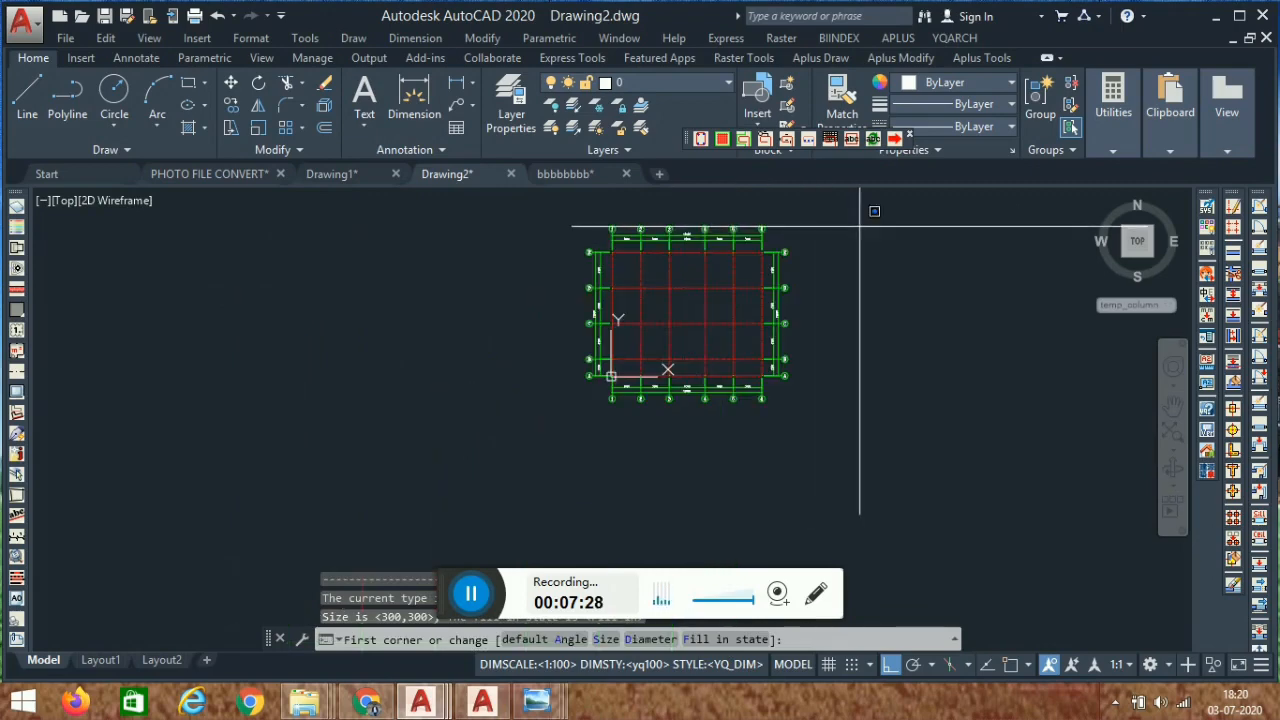
{"action": "left_click", "coordinate": [860, 227]}
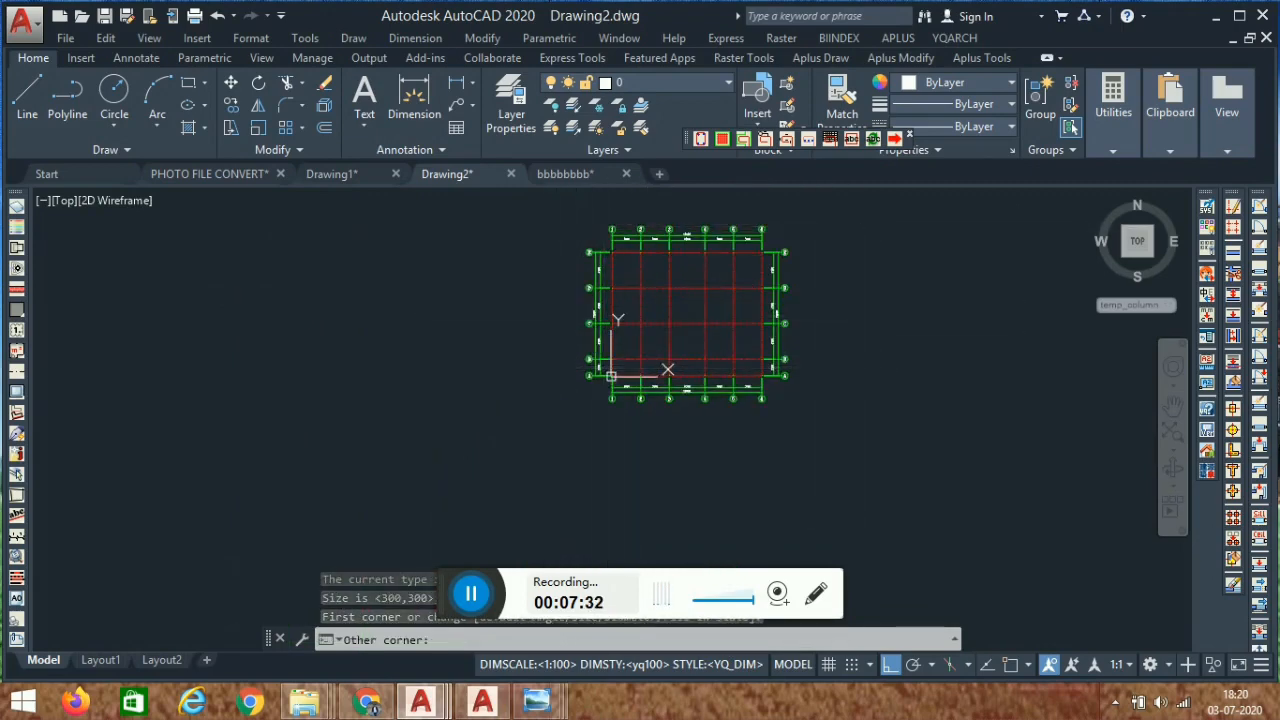
{"action": "left_click", "coordinate": [566, 366]}
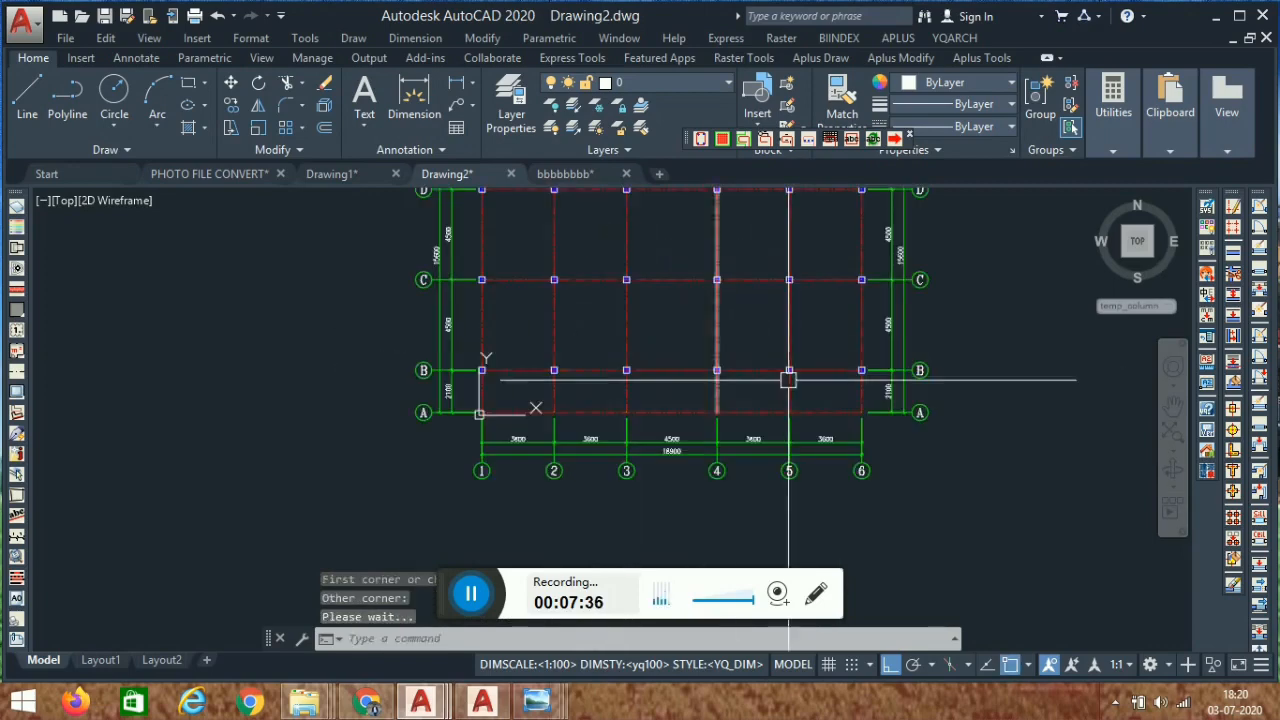
Examine the column placement across the grid intersections and along axis A.
{"action": "scroll", "coordinate": [543, 400], "scroll_direction": "down", "scroll_amount": 5}
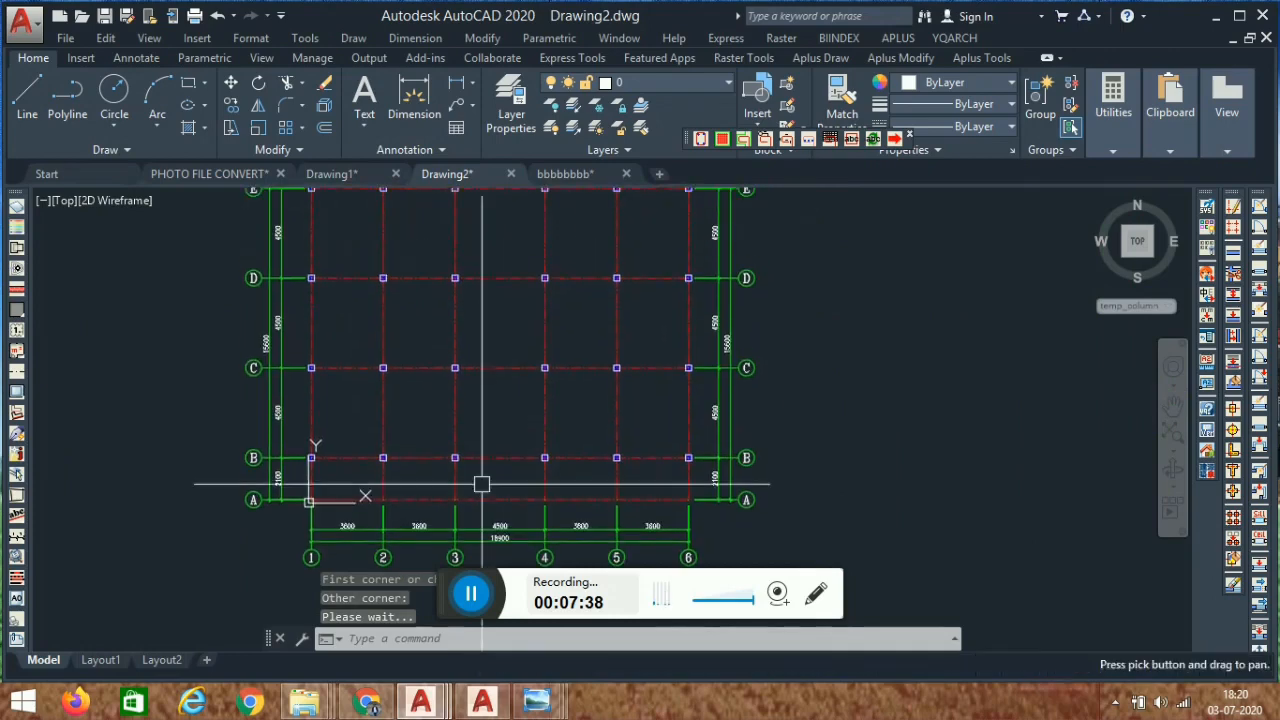
{"action": "middle_click_drag", "start_coordinate": [480, 480], "coordinate": [604, 506]}
{"action": "scroll", "coordinate": [531, 314], "scroll_direction": "up", "scroll_amount": 5}
{"action": "scroll", "coordinate": [606, 245], "scroll_direction": "down", "scroll_amount": 5}
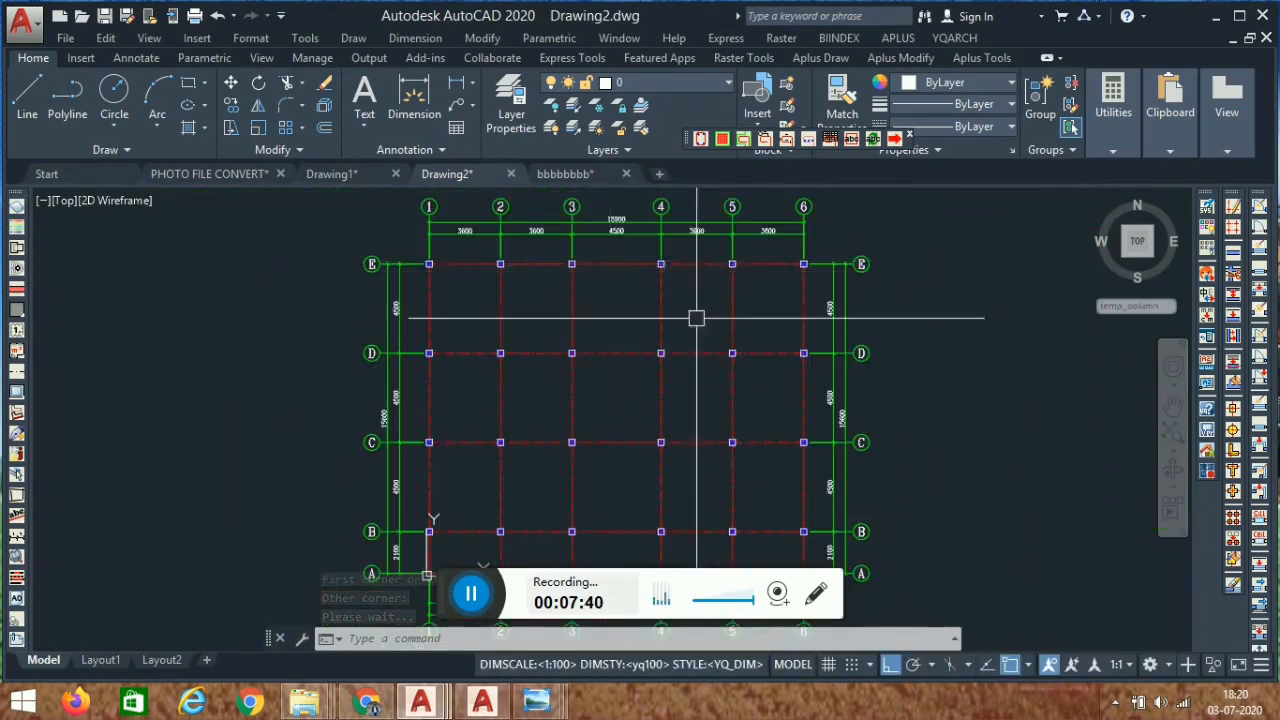
{"action": "middle_click_drag", "start_coordinate": [682, 436], "coordinate": [667, 387]}
{"action": "scroll", "coordinate": [620, 423], "scroll_direction": "up", "scroll_amount": 3}
{"action": "scroll", "coordinate": [580, 466], "scroll_direction": "down", "scroll_amount": 2}
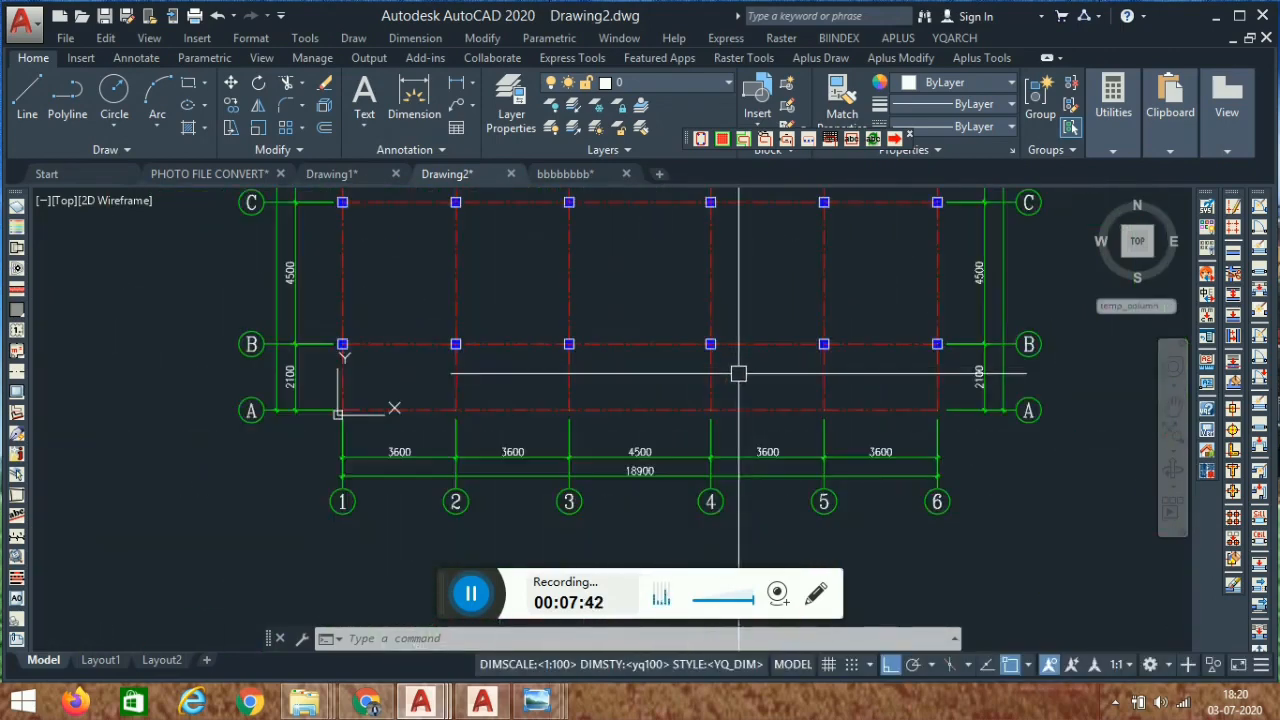
{"action": "middle_click_drag", "start_coordinate": [740, 371], "coordinate": [765, 430]}
{"action": "scroll", "coordinate": [523, 440], "scroll_direction": "up", "scroll_amount": 2}
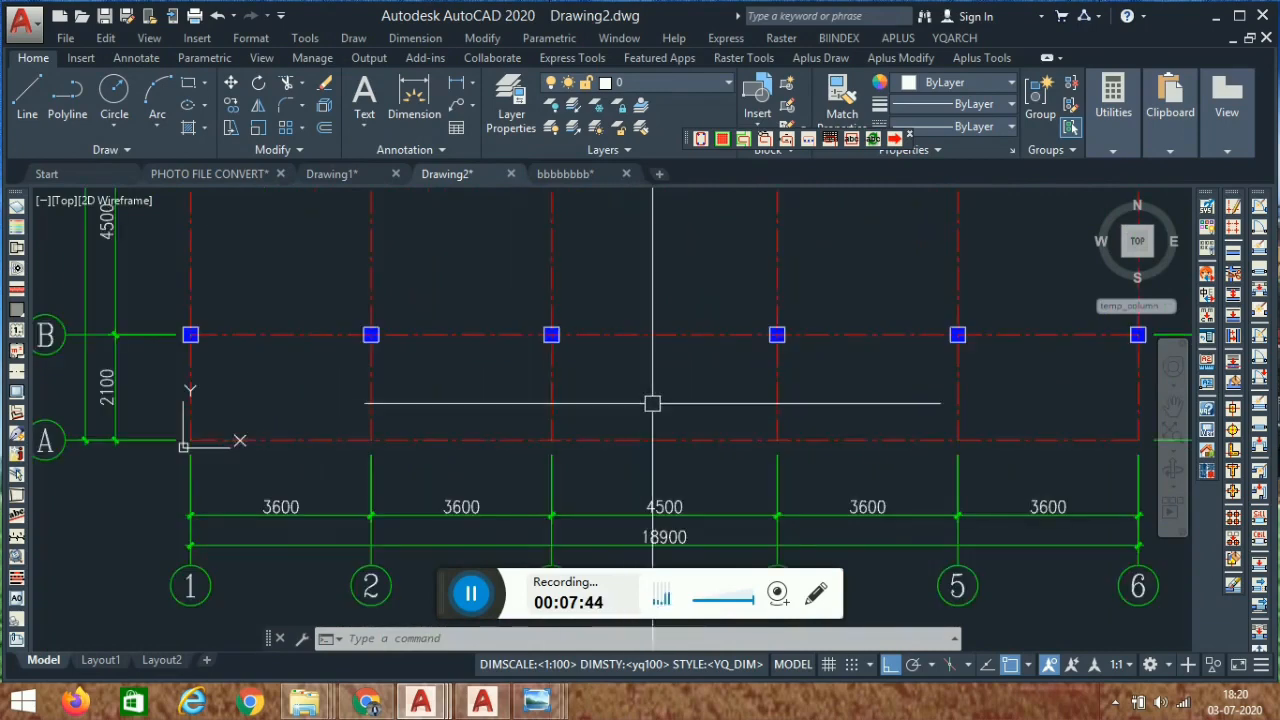
{"action": "scroll", "coordinate": [682, 389], "scroll_direction": "down", "scroll_amount": 2}
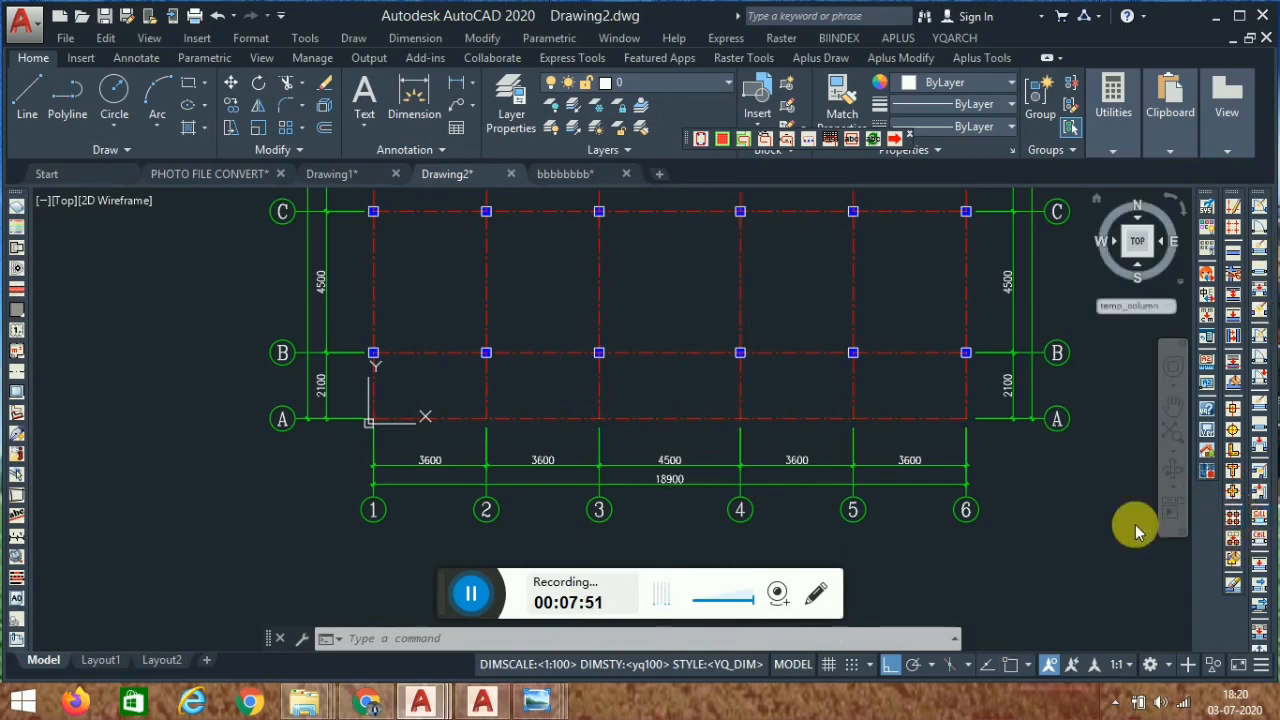
Place further filled 300,300 columns on axis A at its intersections with axes 4 and 3.
{"action": "scroll", "coordinate": [778, 456], "scroll_direction": "up", "scroll_amount": 2}
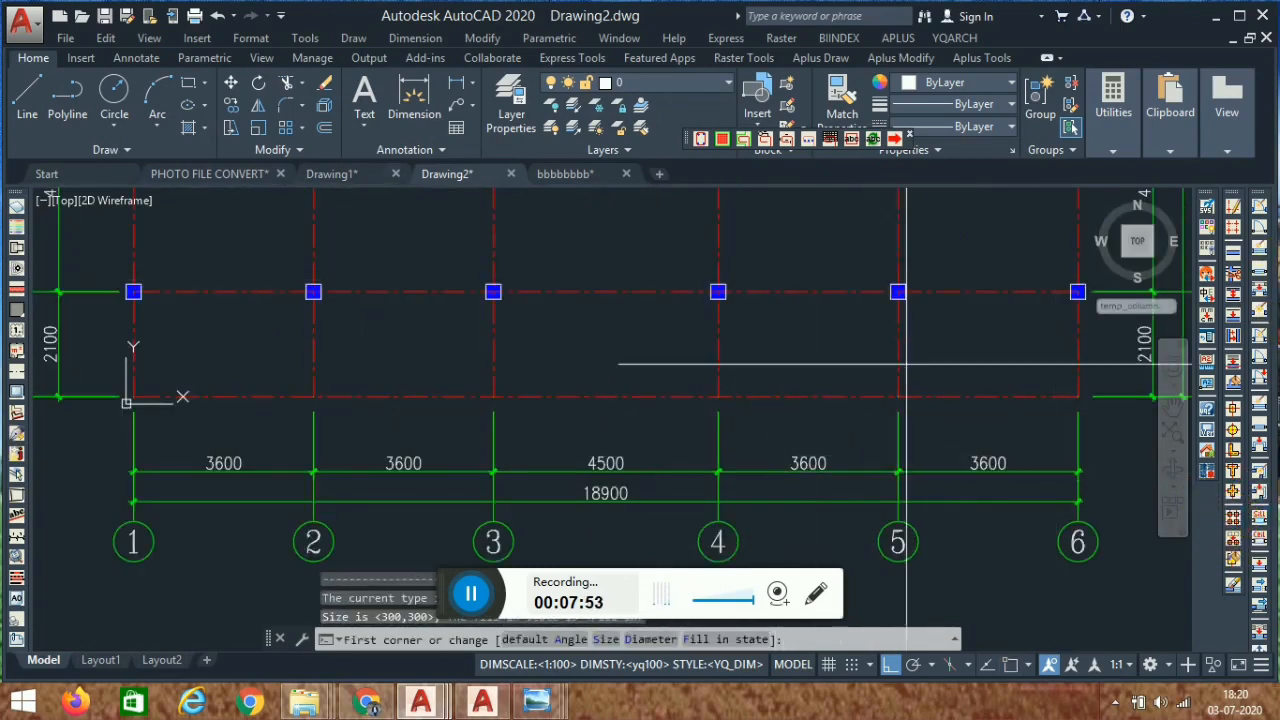
{"action": "left_click", "coordinate": [752, 357]}
{"action": "left_click", "coordinate": [497, 354]}
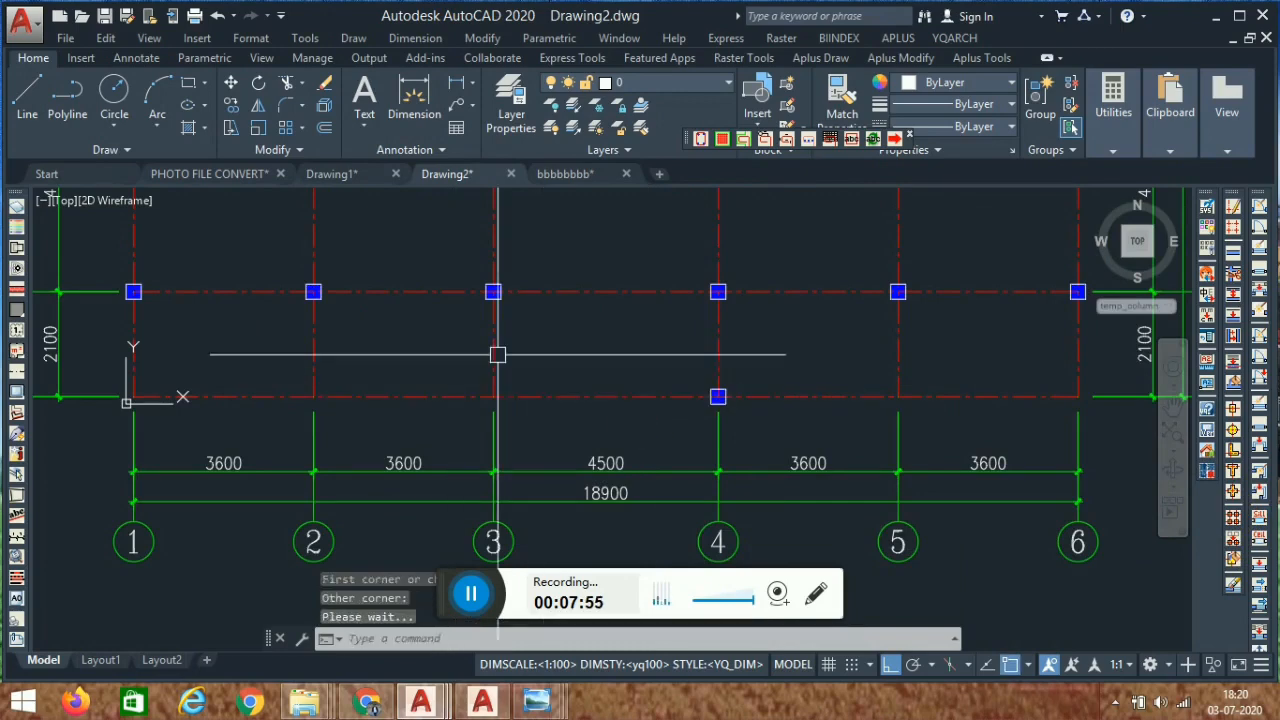
{"action": "left_click", "coordinate": [566, 341]}
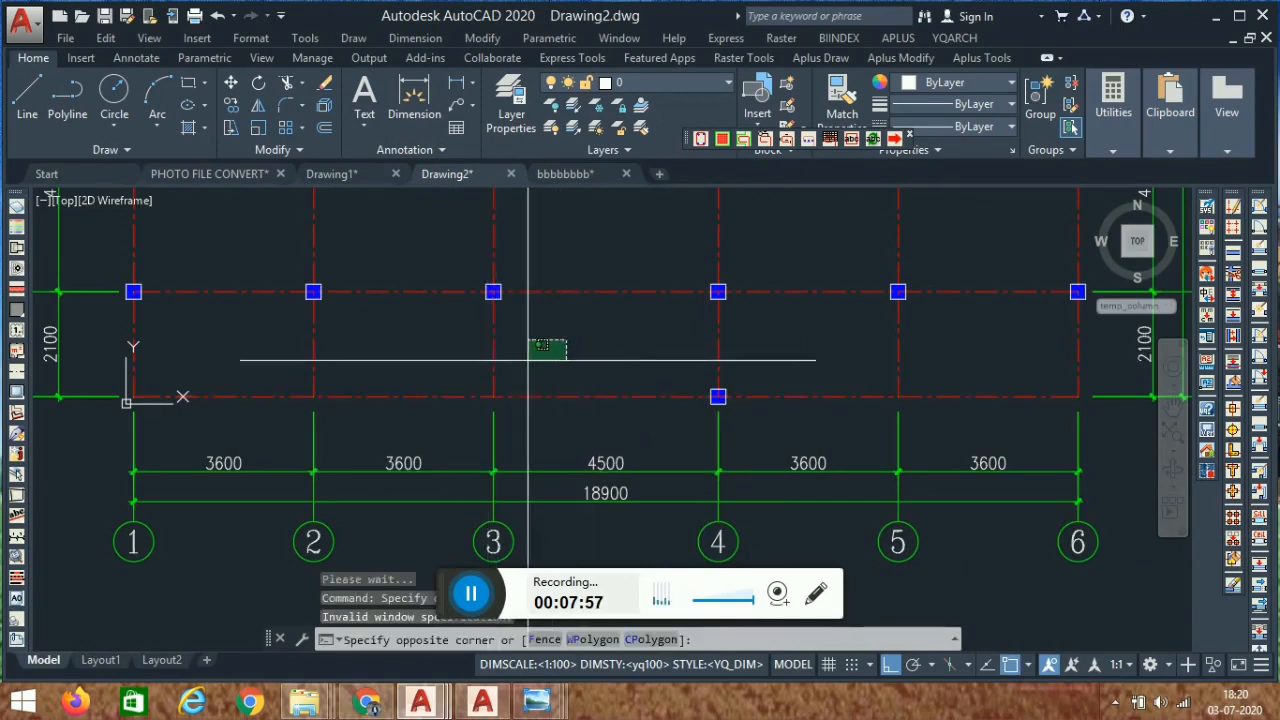
{"action": "key", "text": "space"}
{"action": "key", "text": "space"}
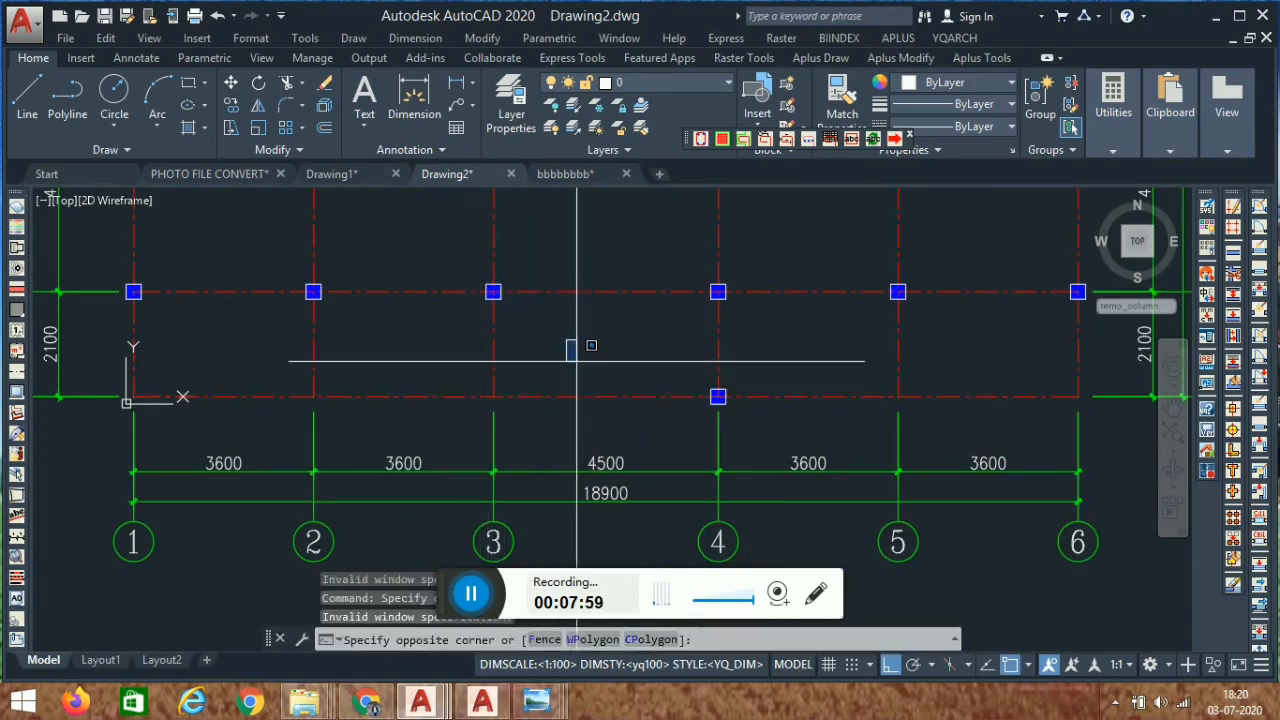
{"action": "key", "text": "Escape"}
{"action": "key", "text": "space"}
{"action": "left_click", "coordinate": [567, 357]}
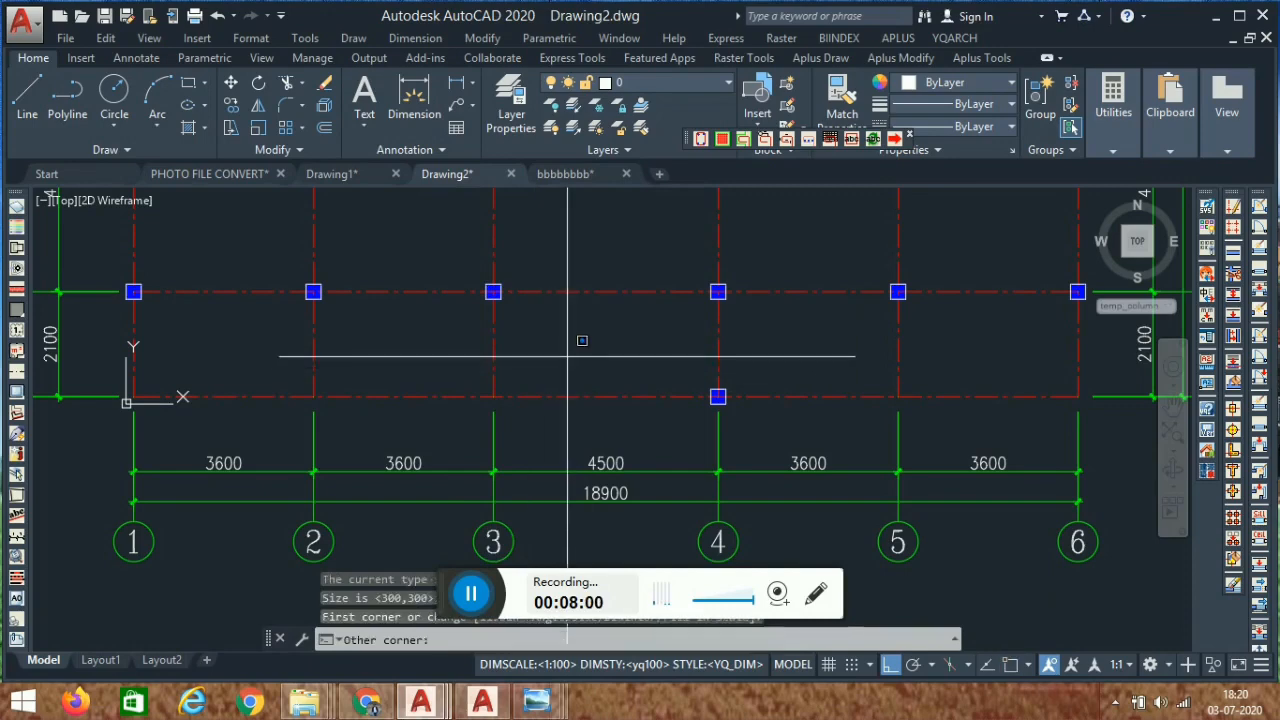
{"action": "left_click", "coordinate": [444, 414]}
Check the column layout against the footing plan in the bbbbbbbb drawing, and examine the footing types and sizes there.
{"action": "scroll", "coordinate": [688, 340], "scroll_direction": "down", "scroll_amount": 4}
{"action": "middle_click_drag", "start_coordinate": [650, 366], "coordinate": [664, 430]}
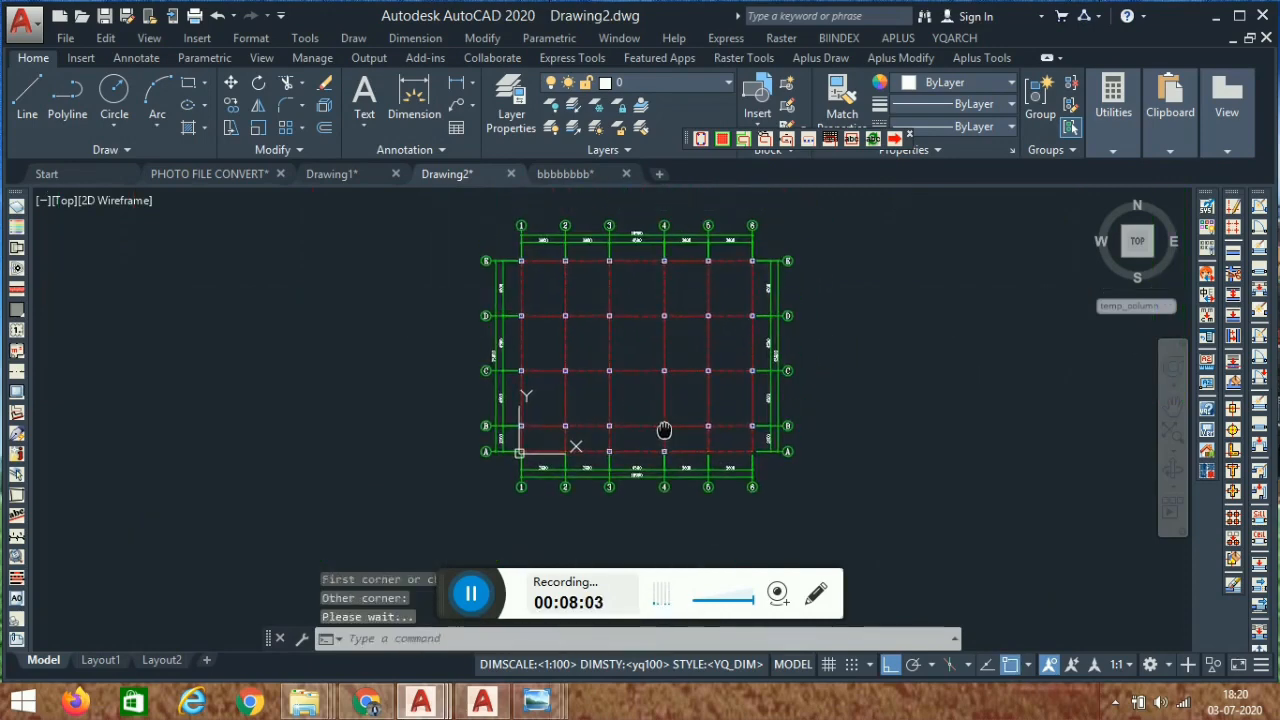
{"action": "scroll", "coordinate": [638, 288], "scroll_direction": "up", "scroll_amount": 4}
{"action": "scroll", "coordinate": [684, 275], "scroll_direction": "down", "scroll_amount": 2}
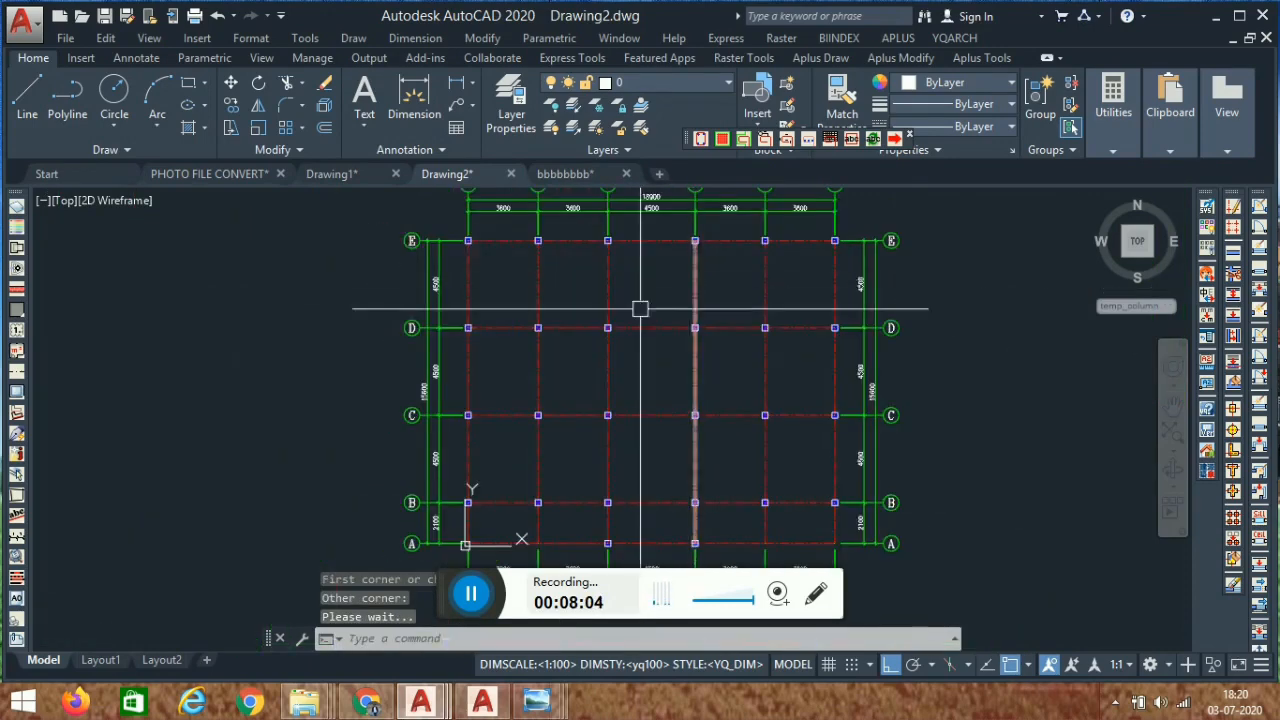
{"action": "left_click", "coordinate": [570, 176]}
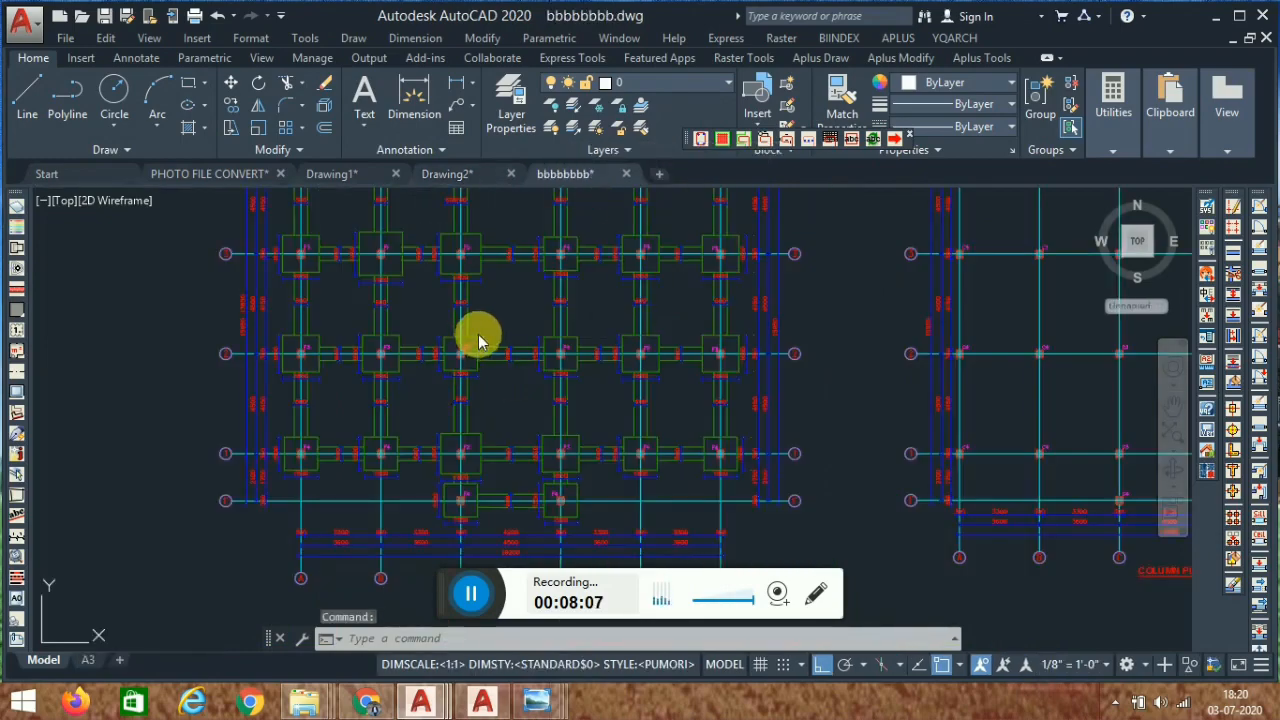
{"action": "scroll", "coordinate": [494, 306], "scroll_direction": "down", "scroll_amount": 3}
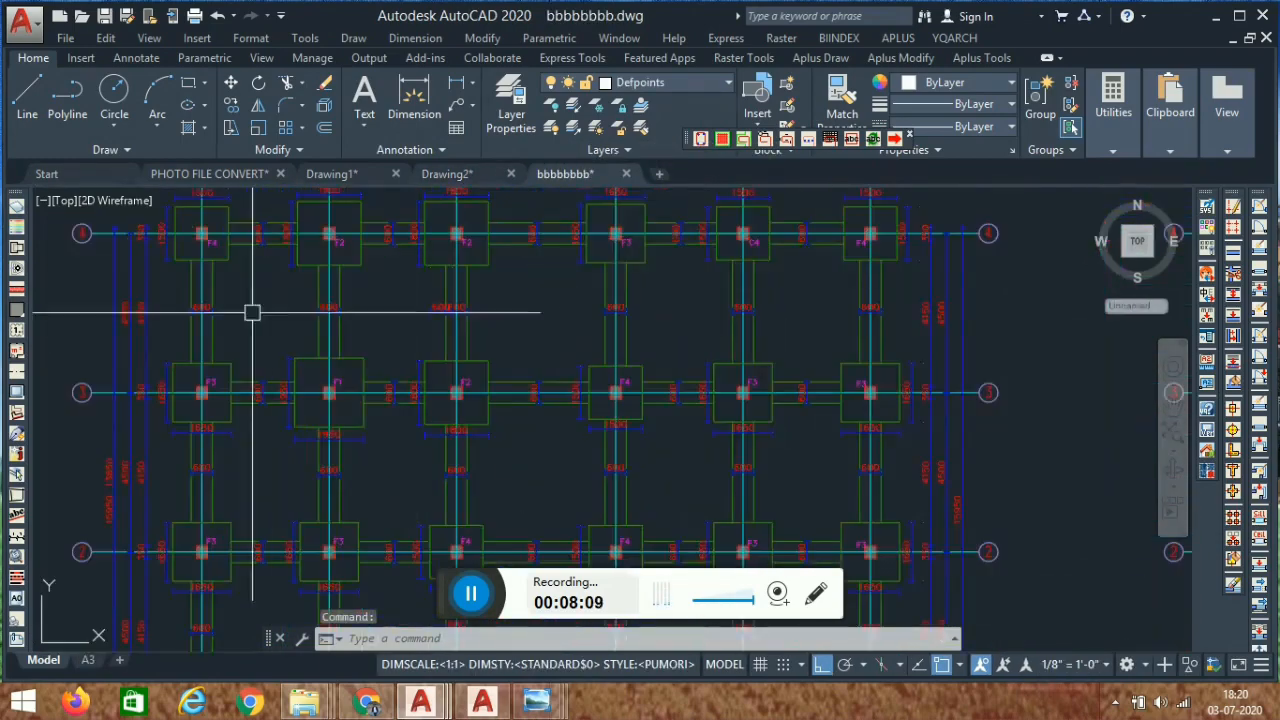
{"action": "scroll", "coordinate": [597, 480], "scroll_direction": "up", "scroll_amount": 3}
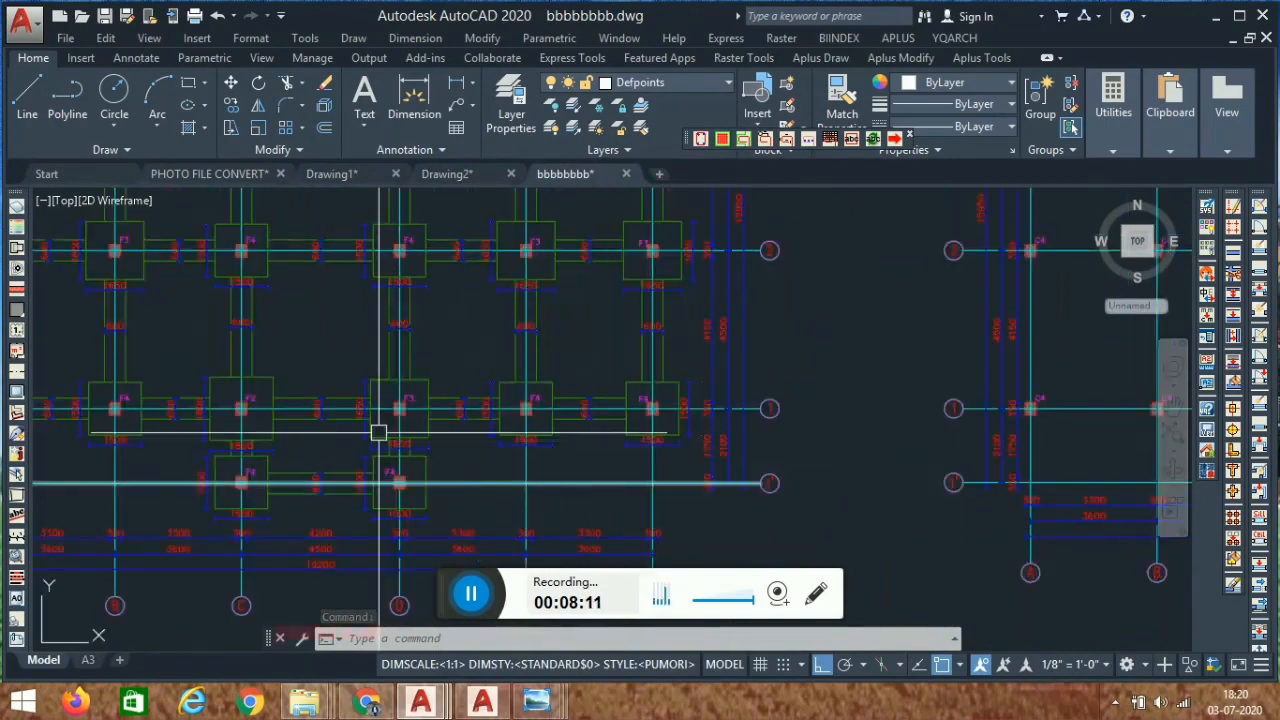
{"action": "mouse_move", "coordinate": [374, 431]}
{"action": "middle_mouse_down"}
{"action": "mouse_move", "coordinate": [502, 439]}
{"action": "mouse_move", "coordinate": [571, 509]}
{"action": "middle_mouse_up"}
{"action": "scroll", "coordinate": [437, 303], "scroll_direction": "up", "scroll_amount": 4}
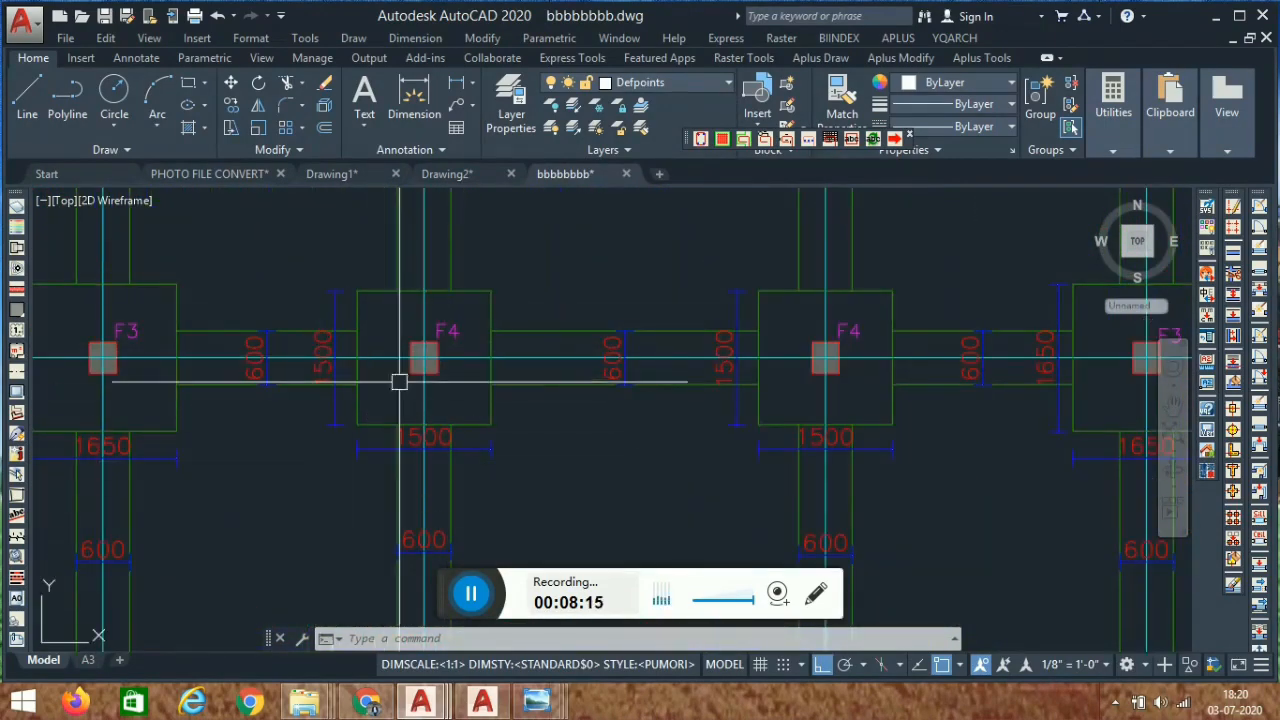
{"action": "scroll", "coordinate": [548, 342], "scroll_direction": "down", "scroll_amount": 6}
{"action": "scroll", "coordinate": [591, 463], "scroll_direction": "up", "scroll_amount": 2}
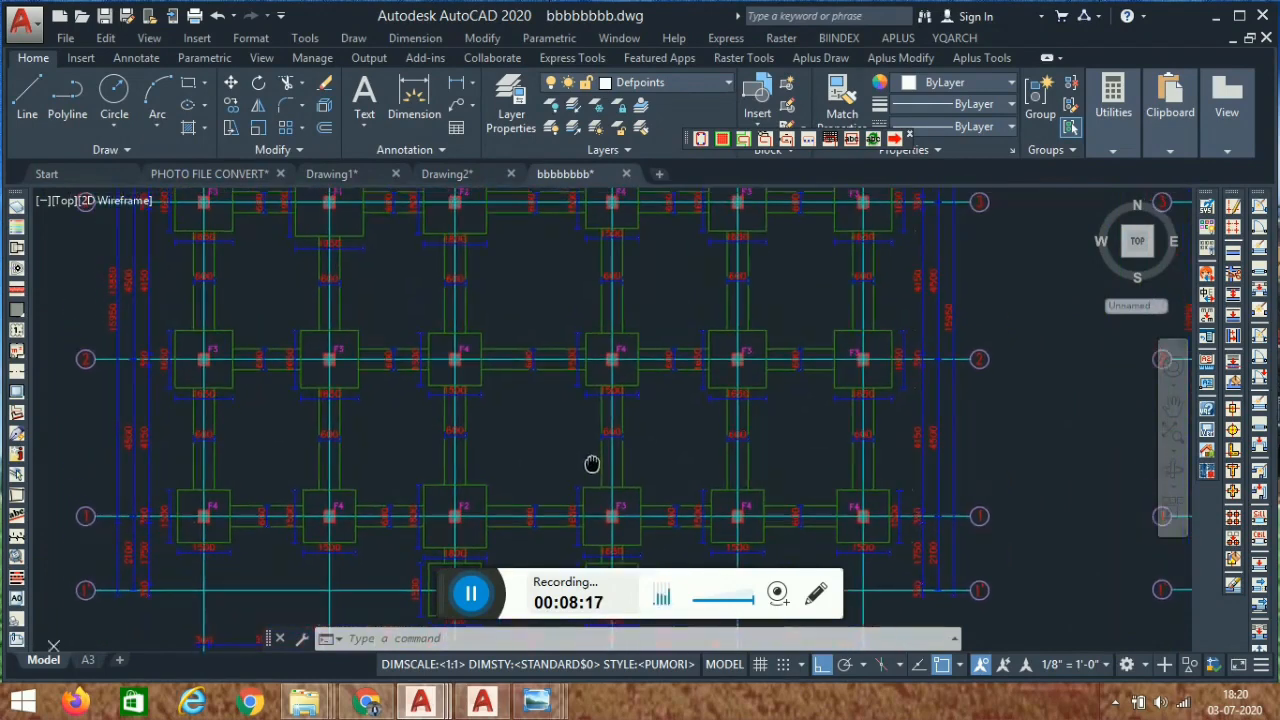
In Drawing2, start arranging YQArch columns with the size set to 1500,1500 and automatic fill off.
{"action": "left_click", "coordinate": [441, 176]}
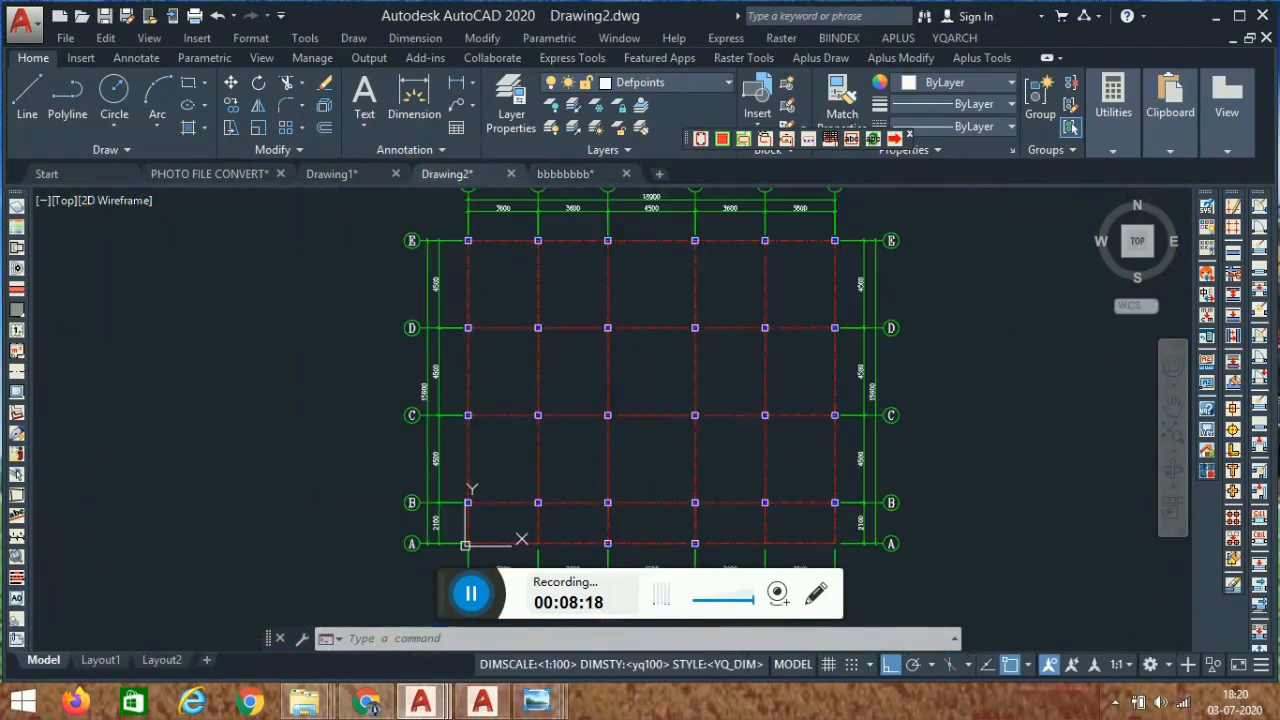
{"action": "middle_click_drag", "start_coordinate": [668, 215], "coordinate": [608, 223]}
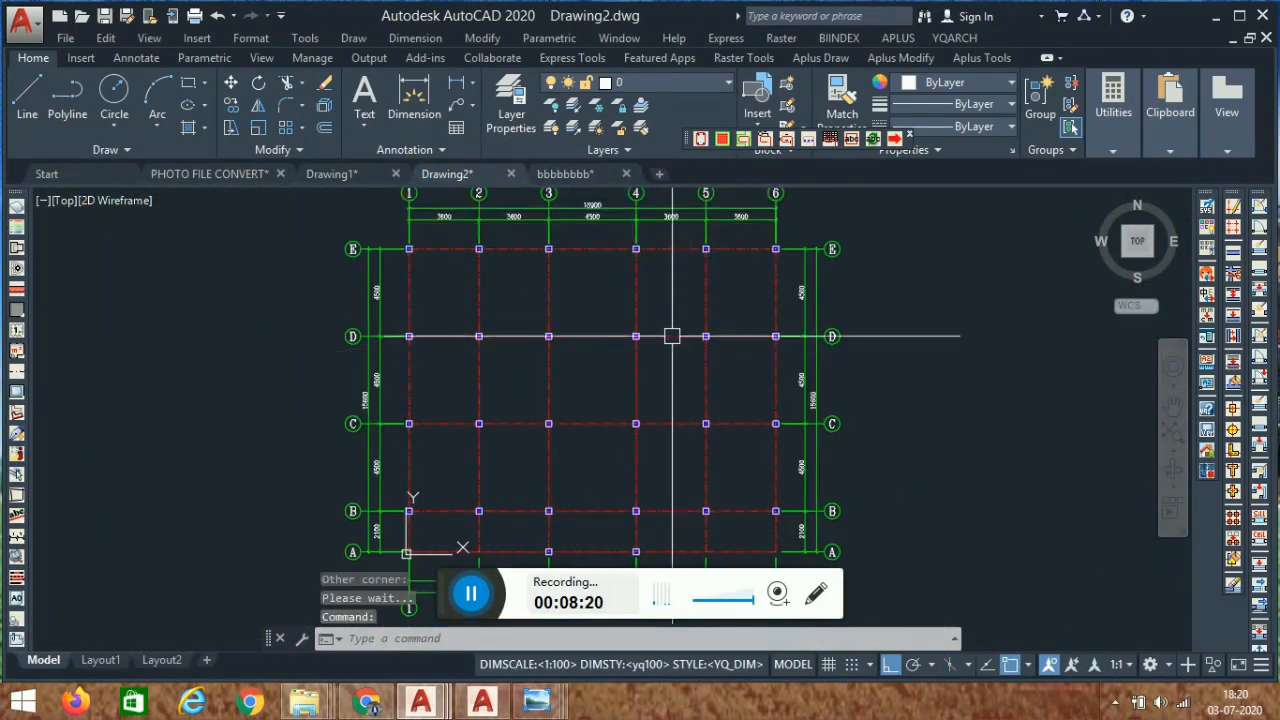
{"action": "scroll", "coordinate": [671, 336], "scroll_direction": "up", "scroll_amount": 2}
{"action": "scroll", "coordinate": [653, 354], "scroll_direction": "down", "scroll_amount": 2}
{"action": "middle_click_drag", "start_coordinate": [653, 356], "coordinate": [623, 377]}
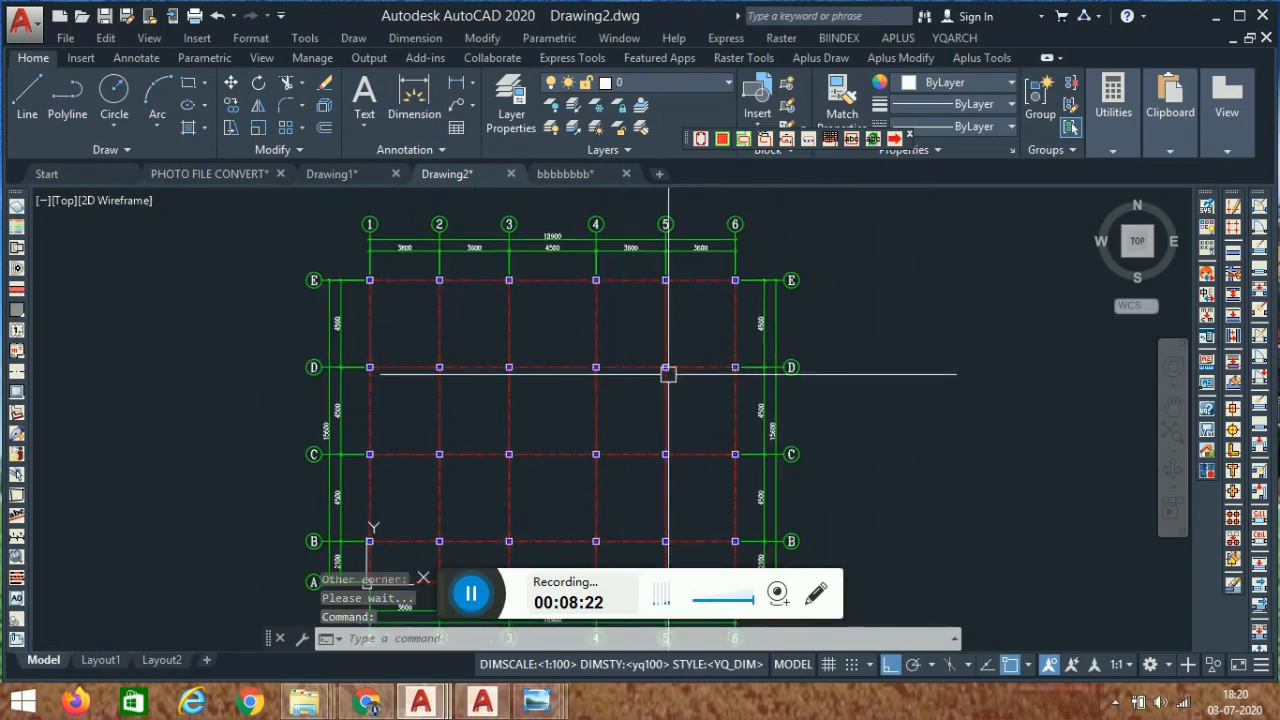
{"action": "left_click", "coordinate": [1233, 527]}
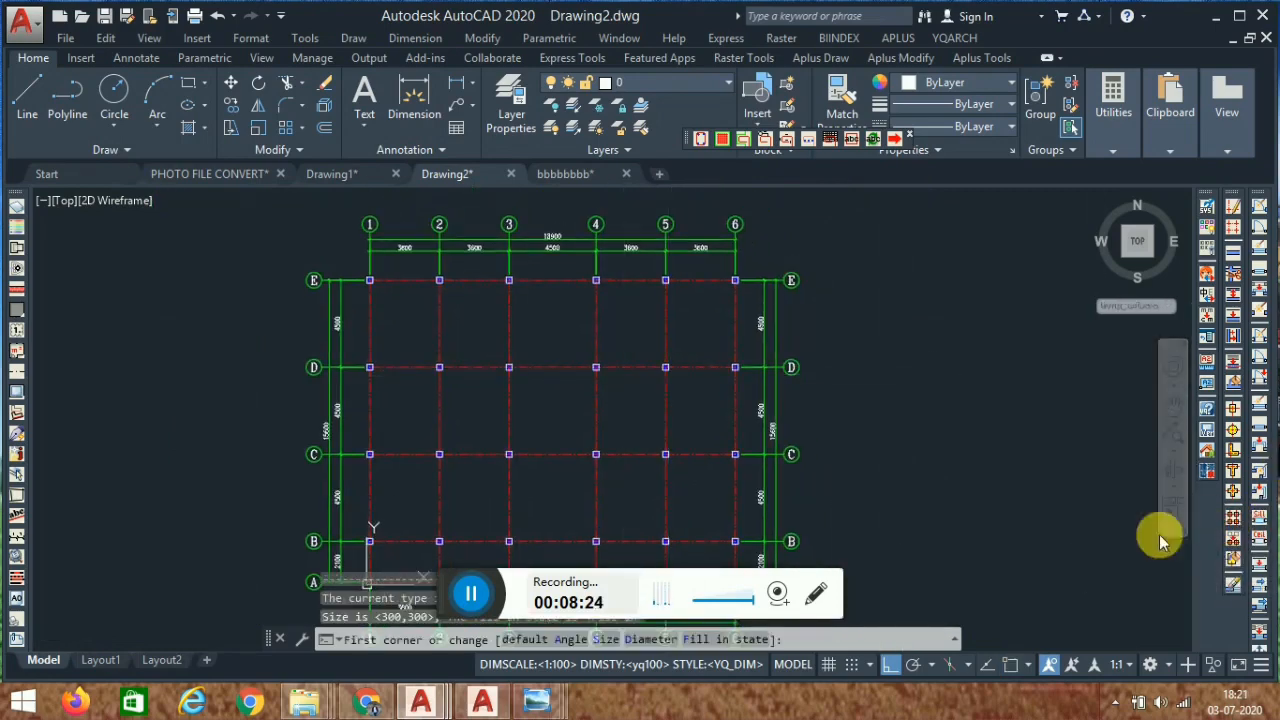
{"action": "left_click", "coordinate": [606, 639]}
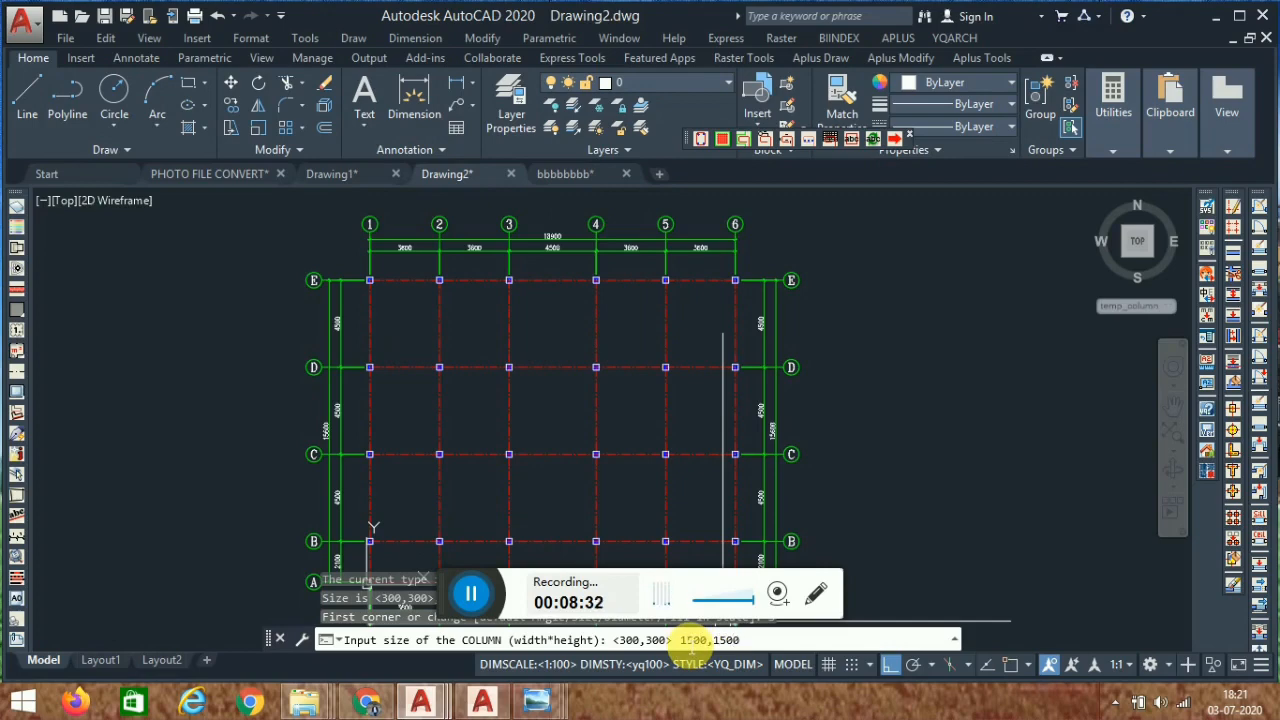
{"action": "key", "text": "Return"}
{"action": "left_click", "coordinate": [697, 640]}
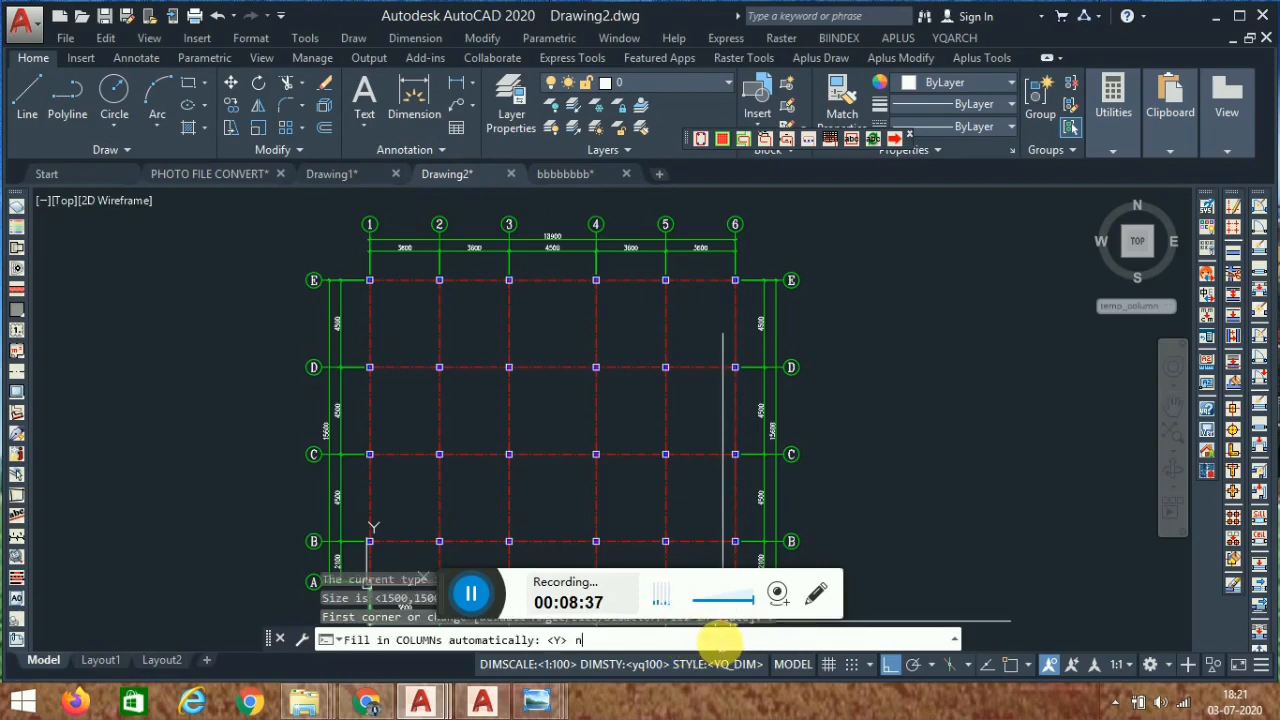
{"action": "type", "text": "n"}
{"action": "key", "text": "Return"}
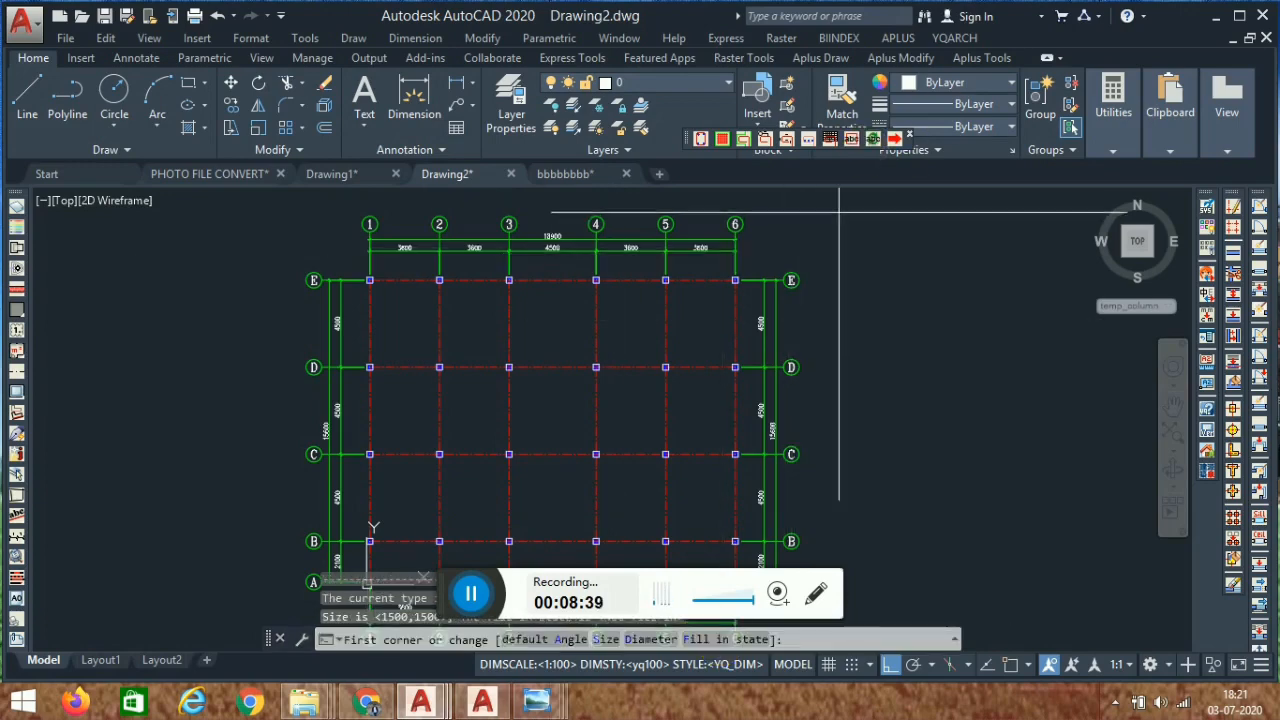
Place the unfilled 1500,1500 footing squares at all grid intersections of axes B to E.
{"action": "scroll", "coordinate": [864, 278], "scroll_direction": "down", "scroll_amount": 2}
{"action": "middle_click_drag", "start_coordinate": [864, 278], "coordinate": [845, 296]}
{"action": "left_click", "coordinate": [870, 222]}
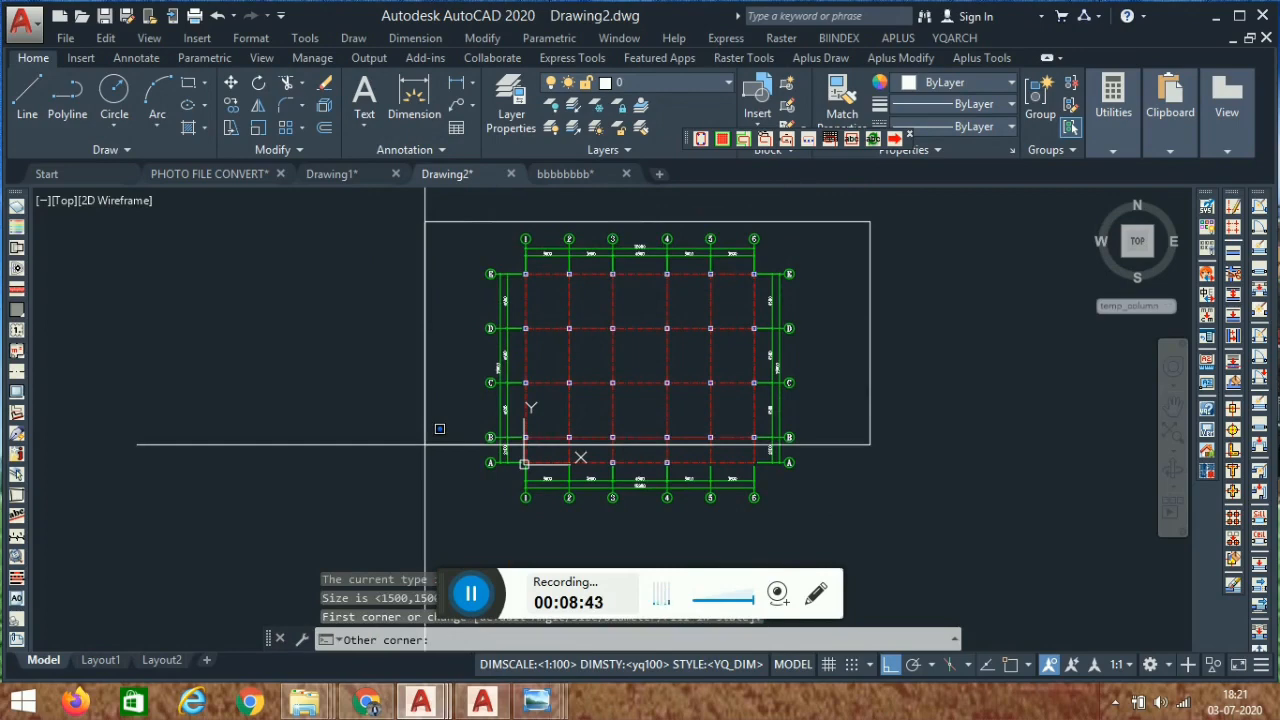
{"action": "left_click", "coordinate": [425, 444]}
Place unfilled 1500,1500 footing squares on axis A at its intersections with axes 3 and 4.
{"action": "scroll", "coordinate": [661, 469], "scroll_direction": "up", "scroll_amount": 3}
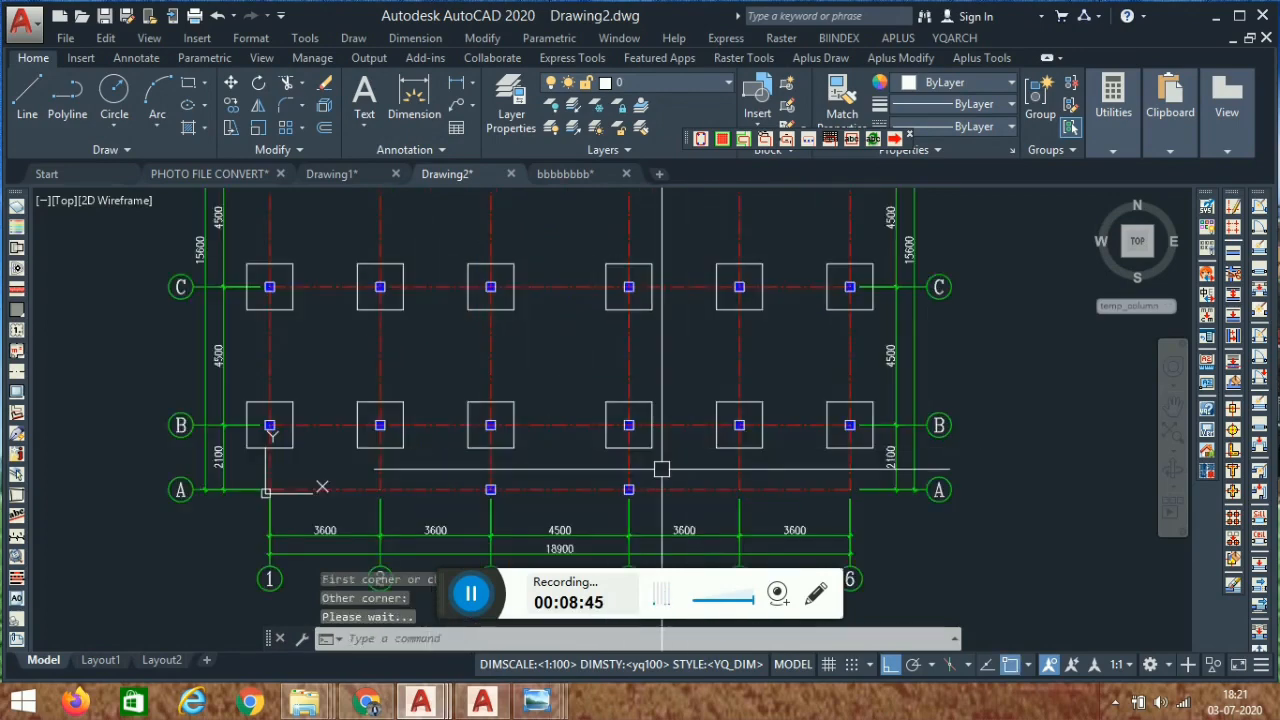
{"action": "left_click", "coordinate": [671, 473]}
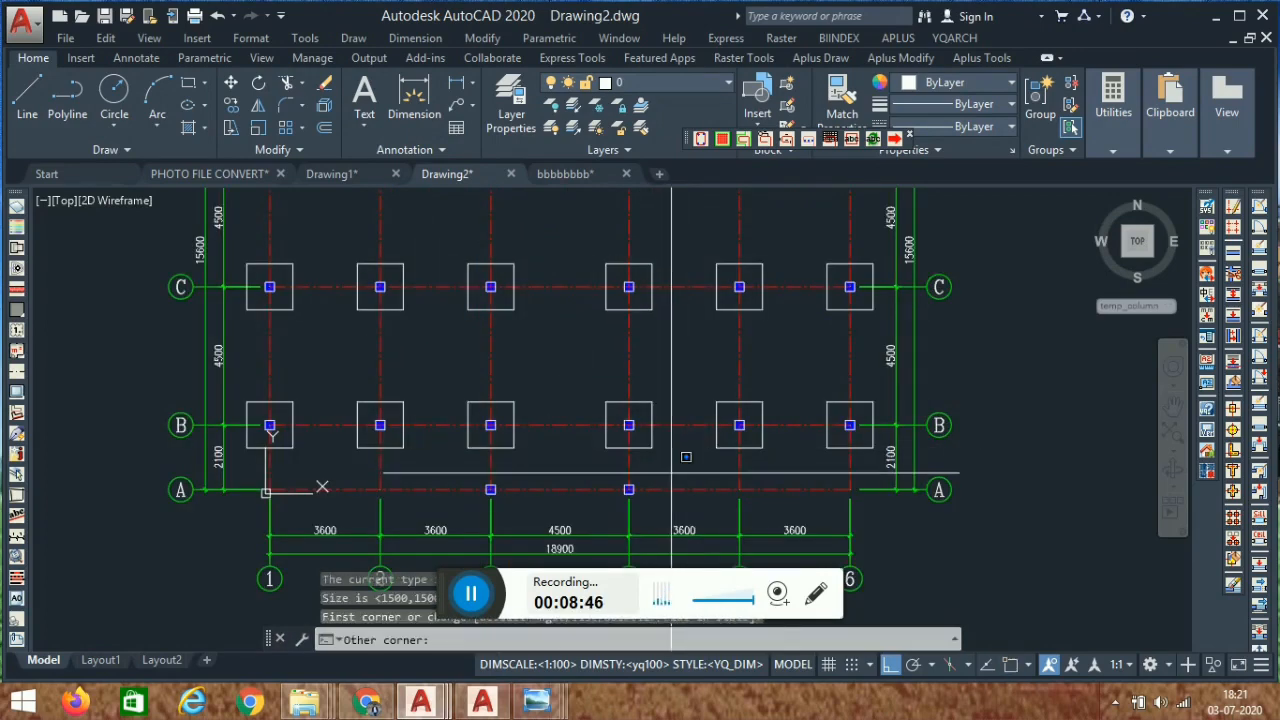
{"action": "left_click", "coordinate": [465, 522]}
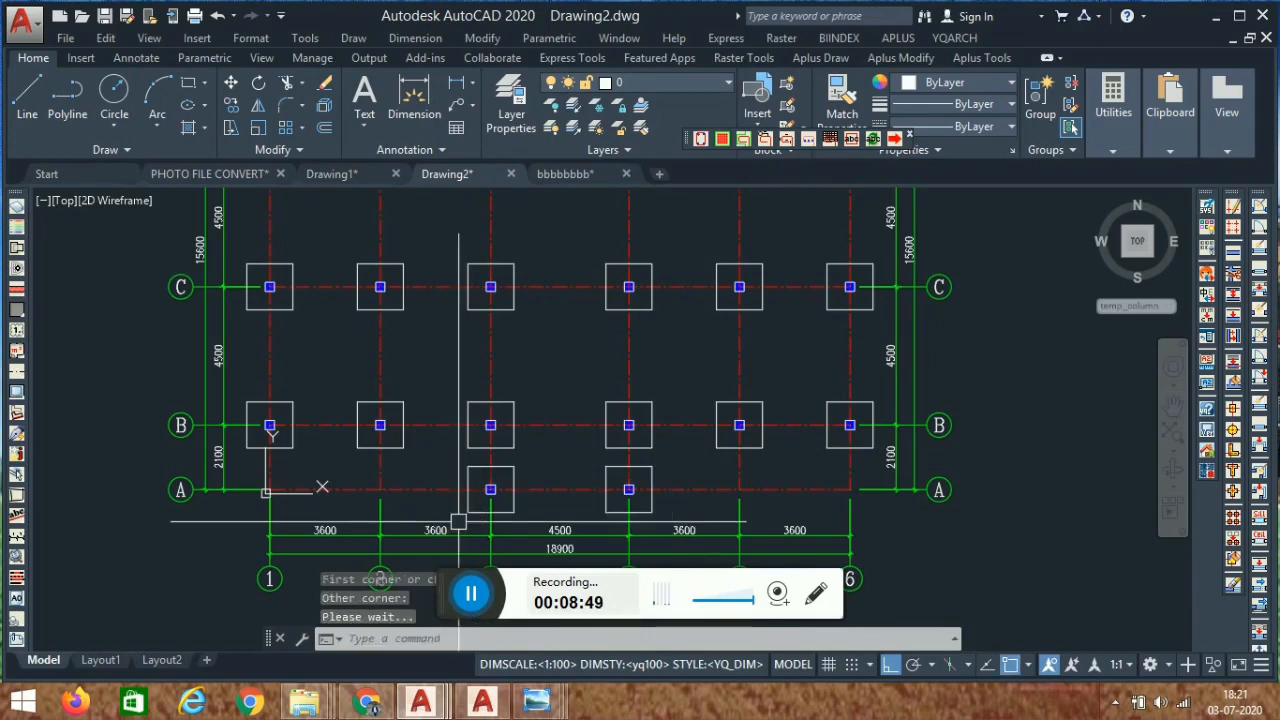
Examine the widths of the strips connecting the footings in the bbbbbbbb drawing.
{"action": "scroll", "coordinate": [815, 311], "scroll_direction": "down", "scroll_amount": 3}
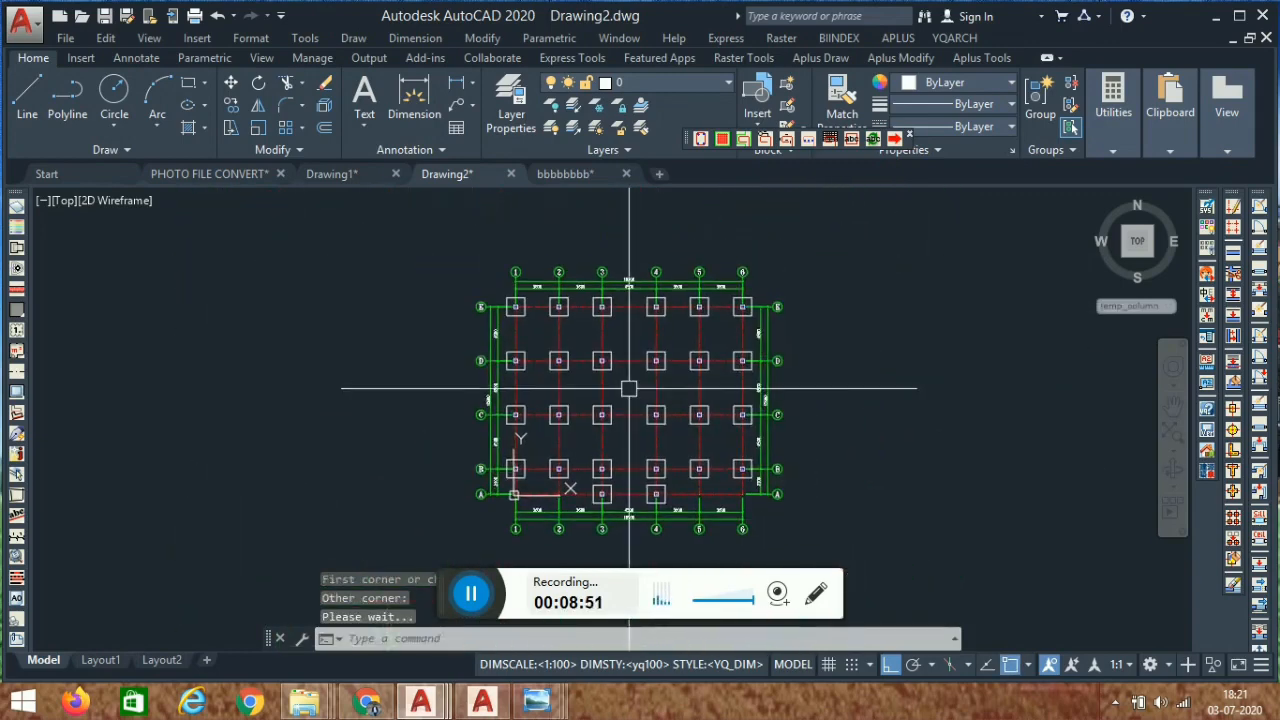
{"action": "scroll", "coordinate": [629, 386], "scroll_direction": "up", "scroll_amount": 1}
{"action": "left_click", "coordinate": [566, 174]}
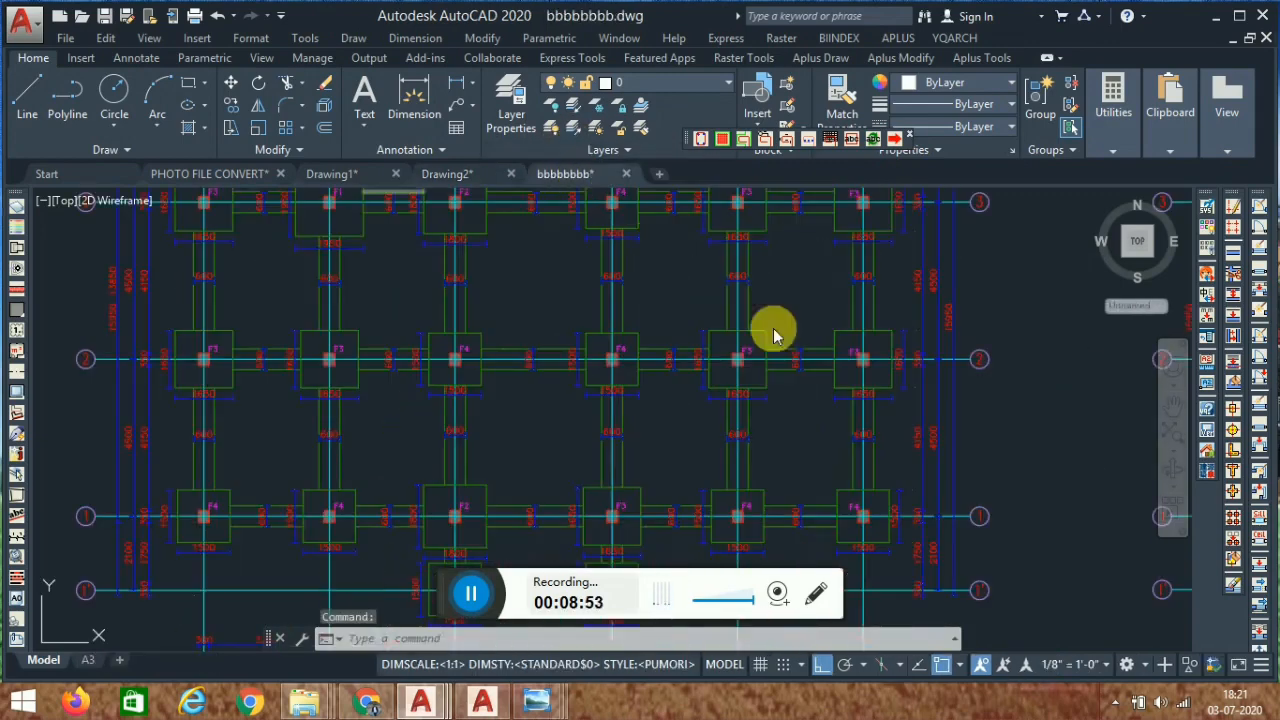
{"action": "middle_click_drag", "start_coordinate": [729, 325], "coordinate": [745, 351]}
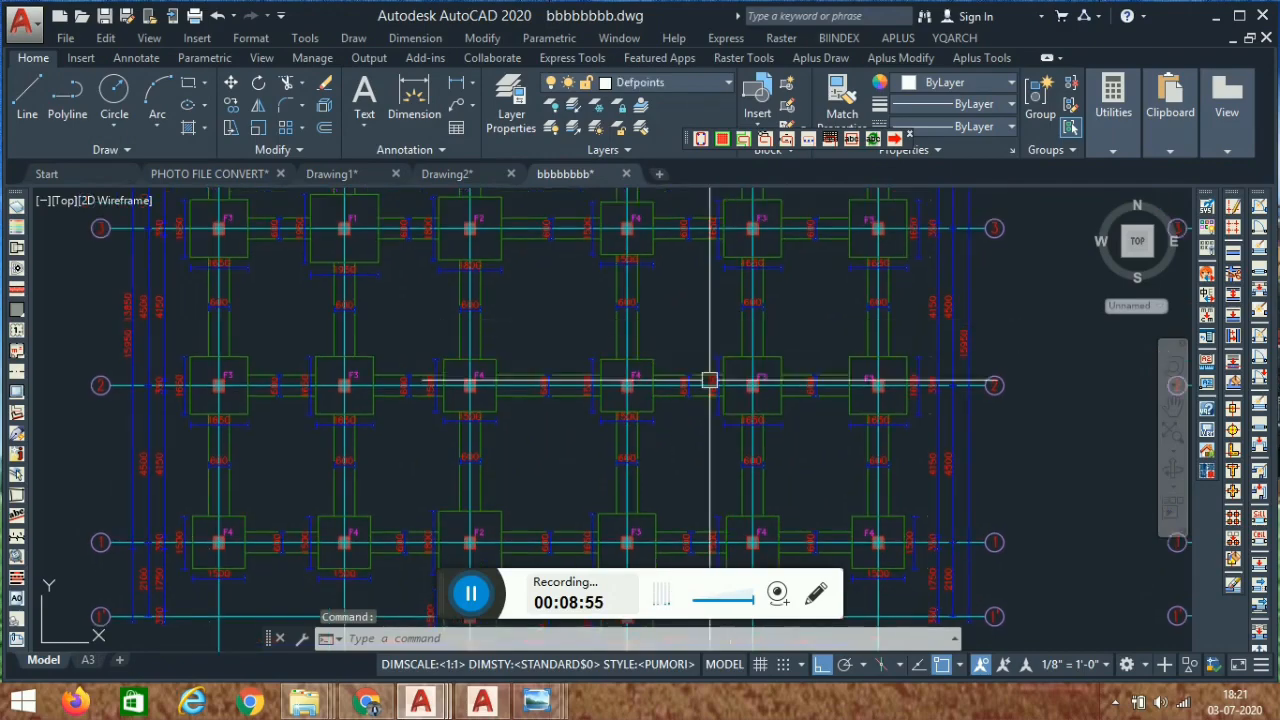
{"action": "middle_click_drag", "start_coordinate": [681, 426], "coordinate": [892, 344]}
{"action": "scroll", "coordinate": [687, 373], "scroll_direction": "up", "scroll_amount": 2}
{"action": "scroll", "coordinate": [688, 373], "scroll_direction": "up", "scroll_amount": 2}
{"action": "scroll", "coordinate": [708, 327], "scroll_direction": "down", "scroll_amount": 2}
{"action": "scroll", "coordinate": [520, 480], "scroll_direction": "up", "scroll_amount": 5}
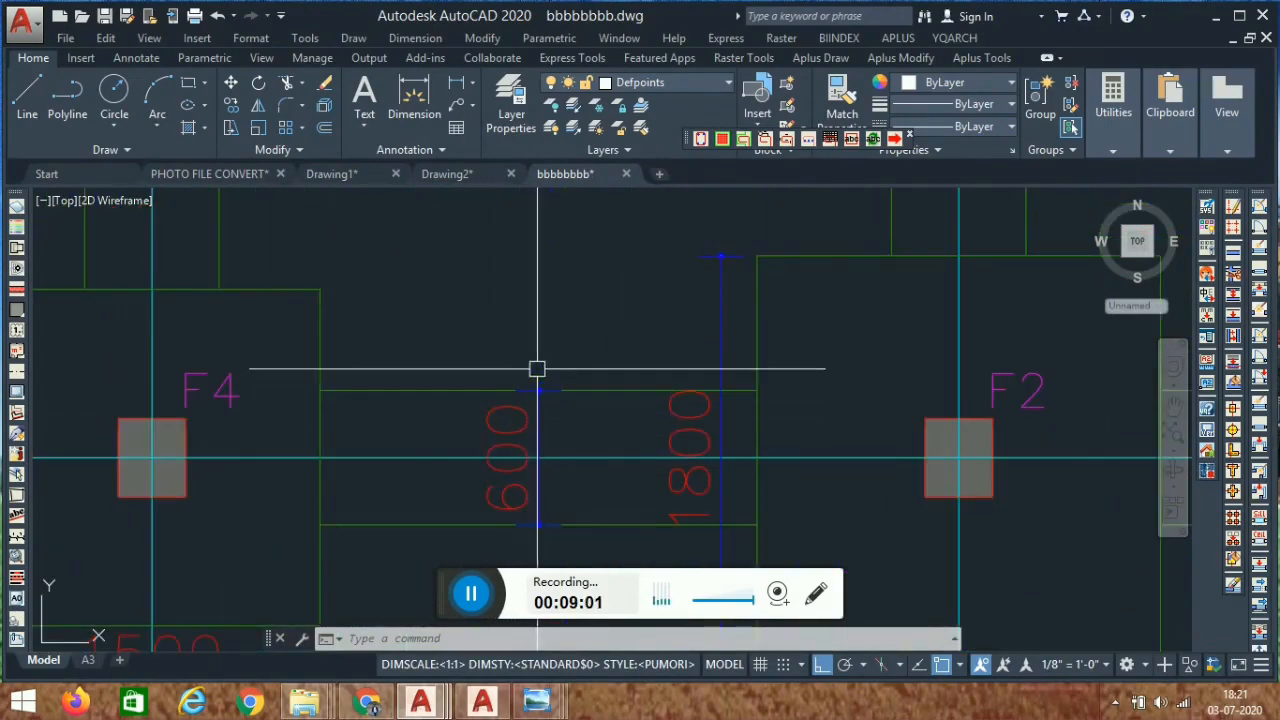
{"action": "scroll", "coordinate": [537, 369], "scroll_direction": "down", "scroll_amount": 5}
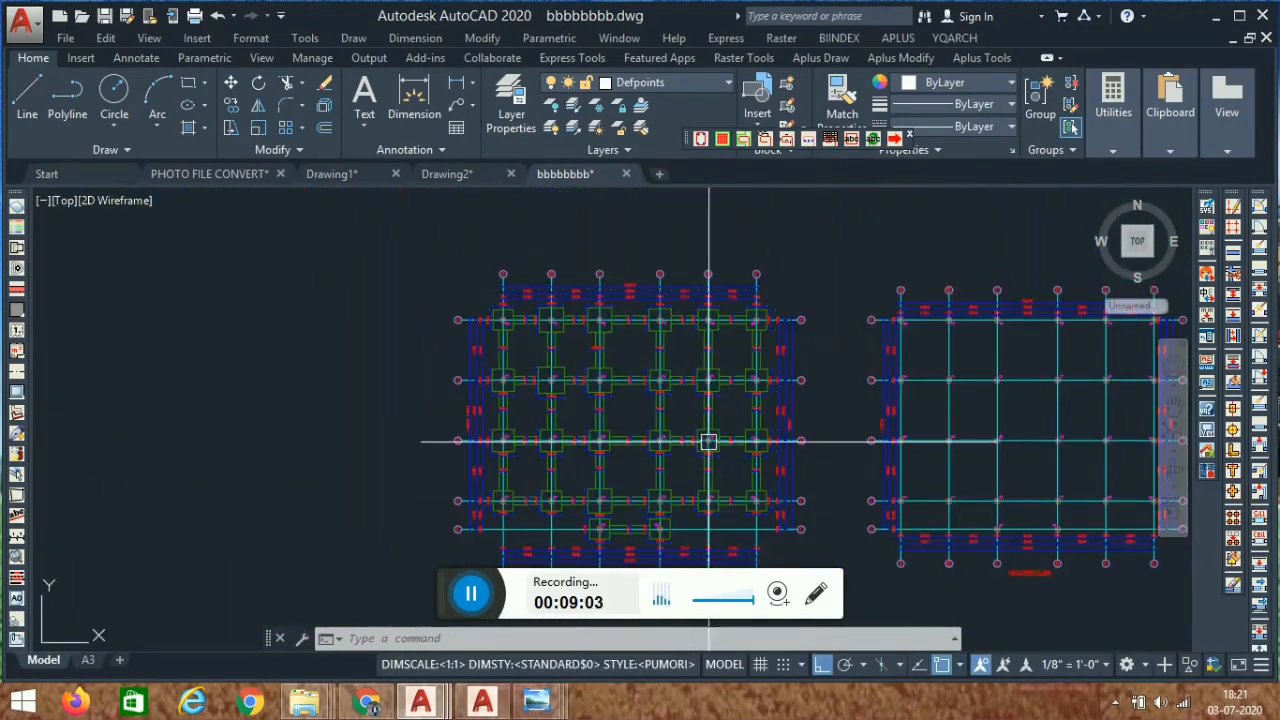
{"action": "scroll", "coordinate": [726, 420], "scroll_direction": "up", "scroll_amount": 4}
{"action": "middle_click_drag", "start_coordinate": [465, 353], "coordinate": [599, 493]}
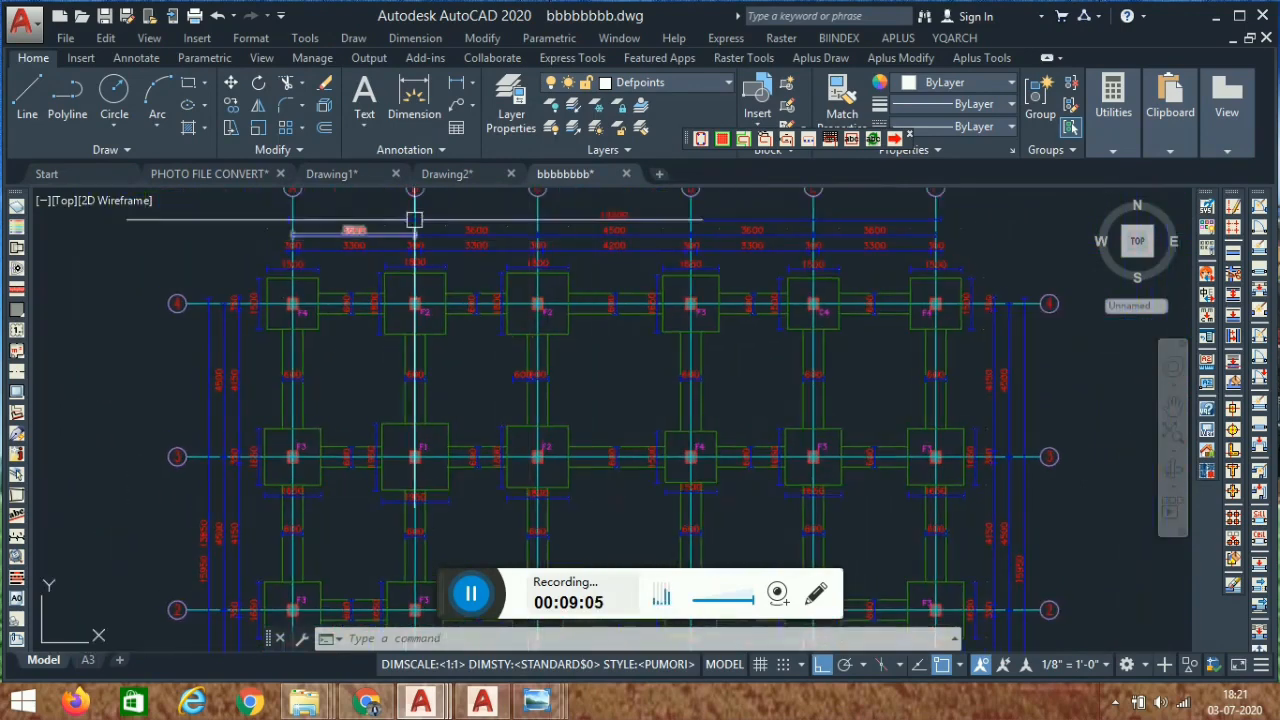
In Drawing2, start YQArch Axis Line to Walls with a wall thickness of 600.
{"action": "left_click", "coordinate": [460, 176]}
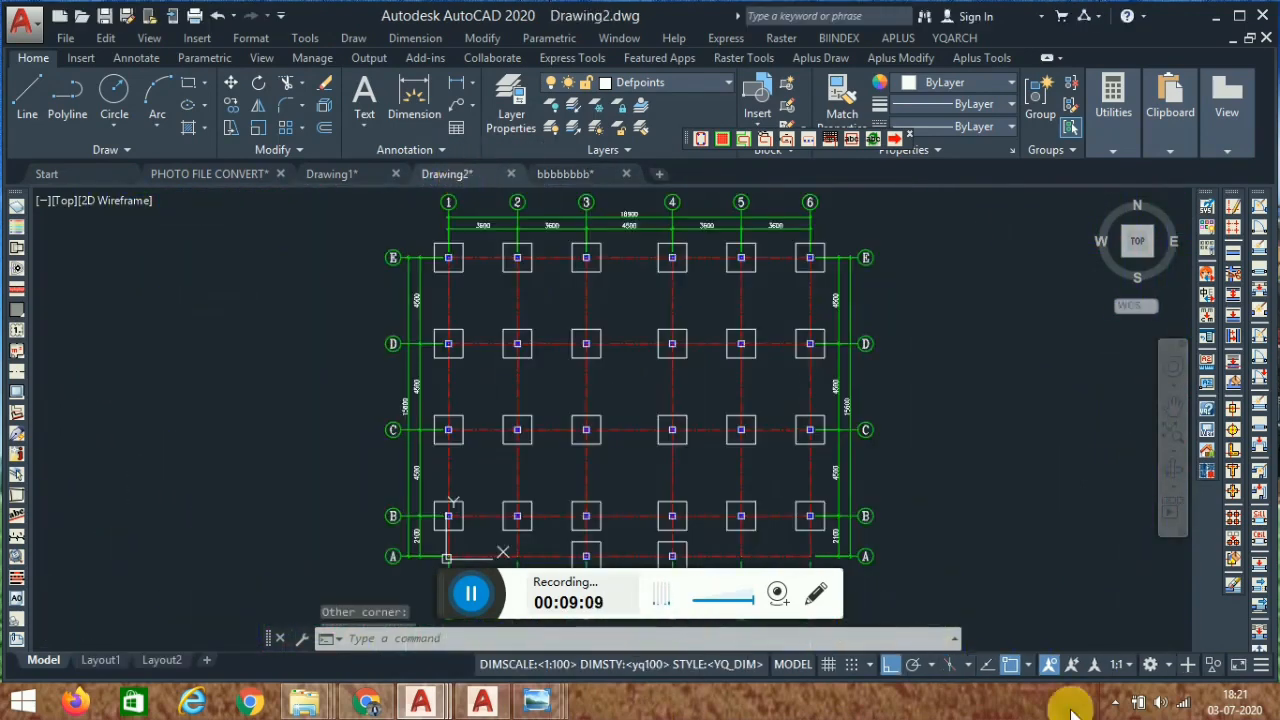
{"action": "middle_click_drag", "start_coordinate": [1000, 341], "coordinate": [994, 371]}
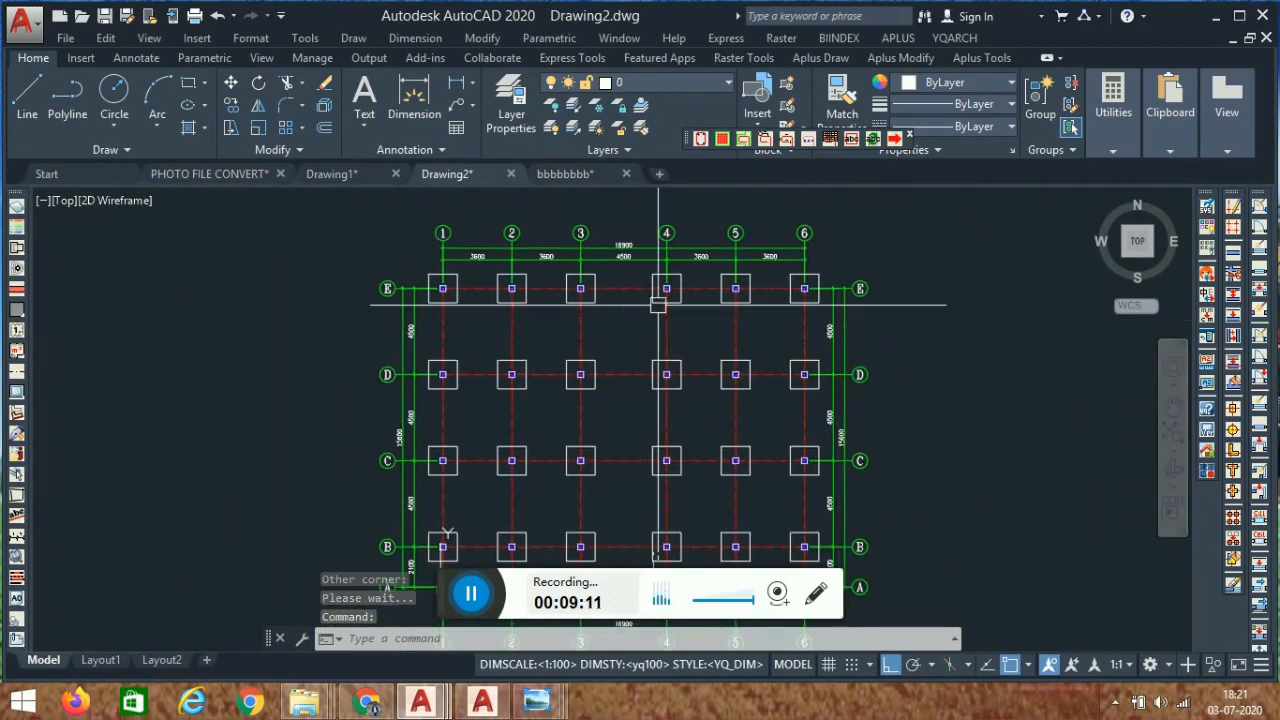
{"action": "left_click", "coordinate": [955, 40]}
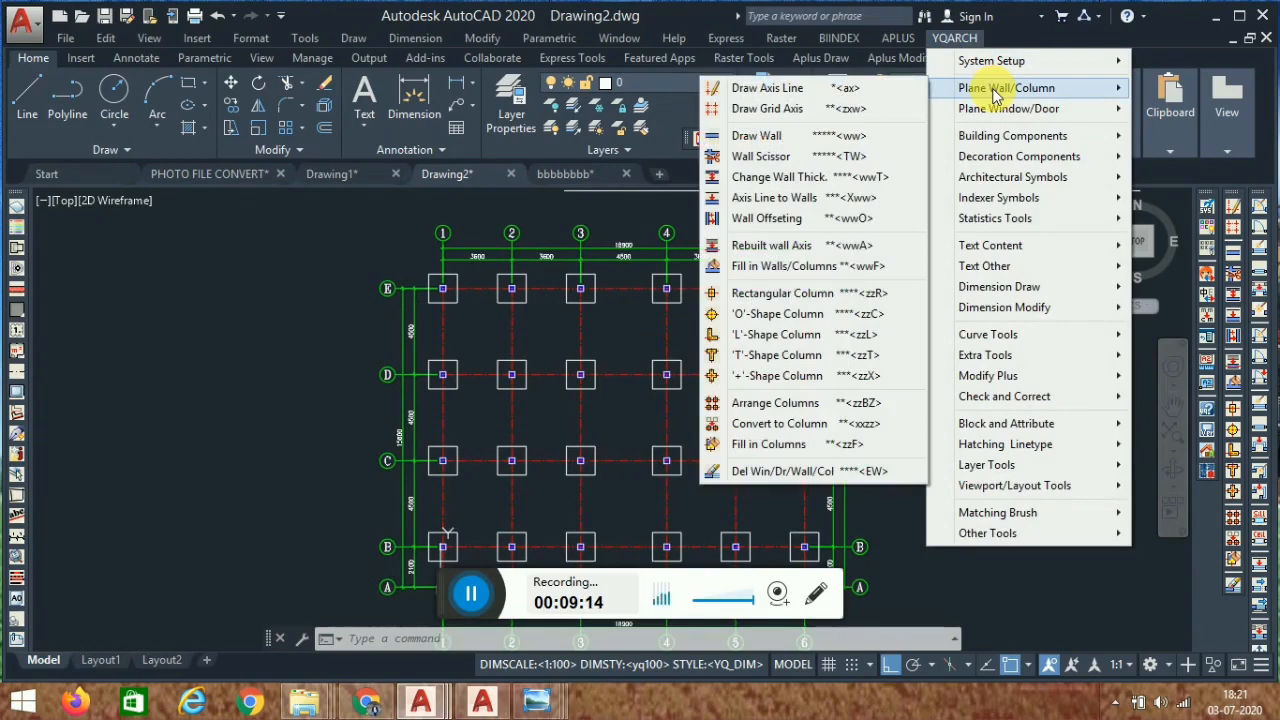
{"action": "left_click", "coordinate": [776, 198]}
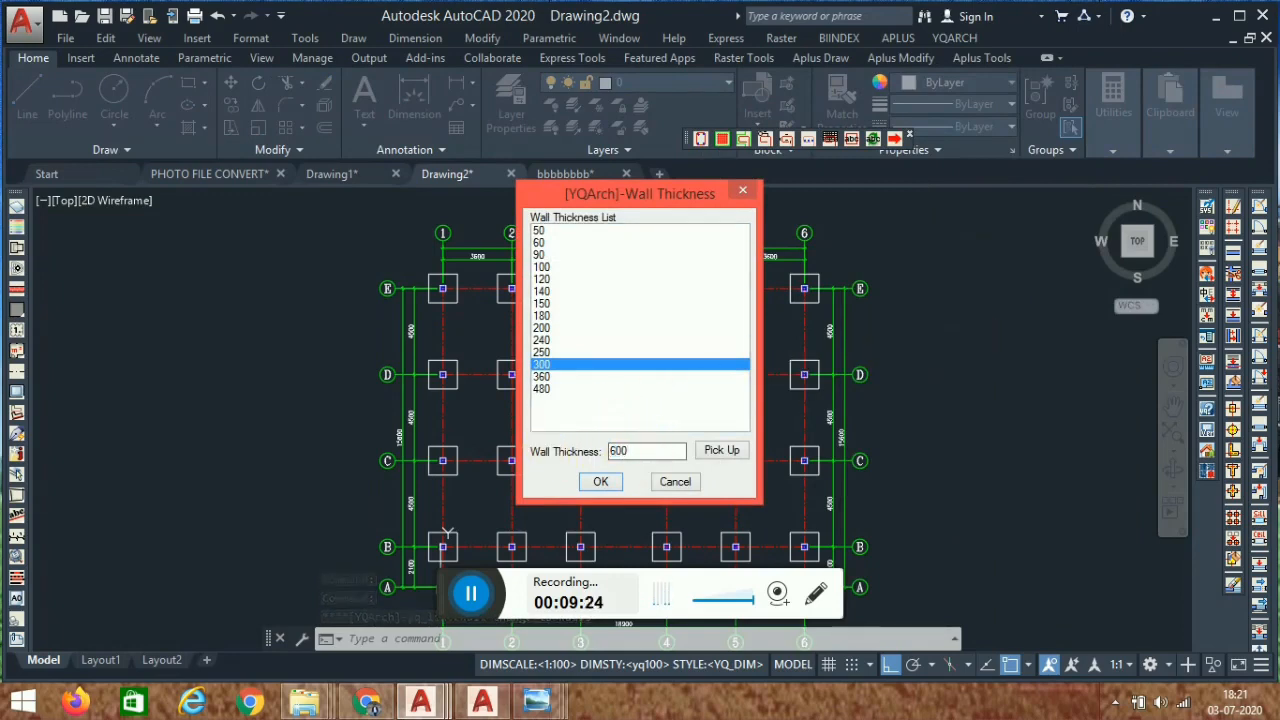
{"action": "left_click", "coordinate": [600, 483]}
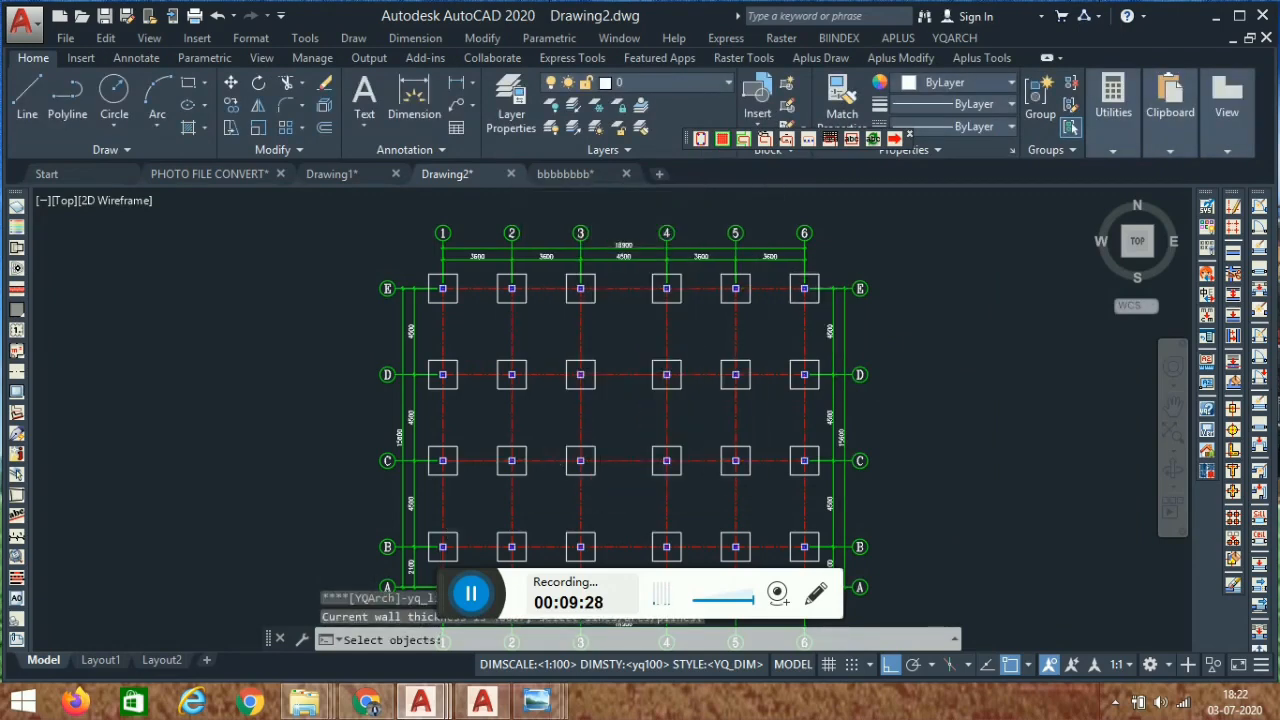
Convert all vertical axis lines 1 to 6 and horizontal axis lines A to E into 600-thick double wall lines.
{"action": "scroll", "coordinate": [798, 303], "scroll_direction": "down", "scroll_amount": 3}
{"action": "scroll", "coordinate": [810, 310], "scroll_direction": "up", "scroll_amount": 10}
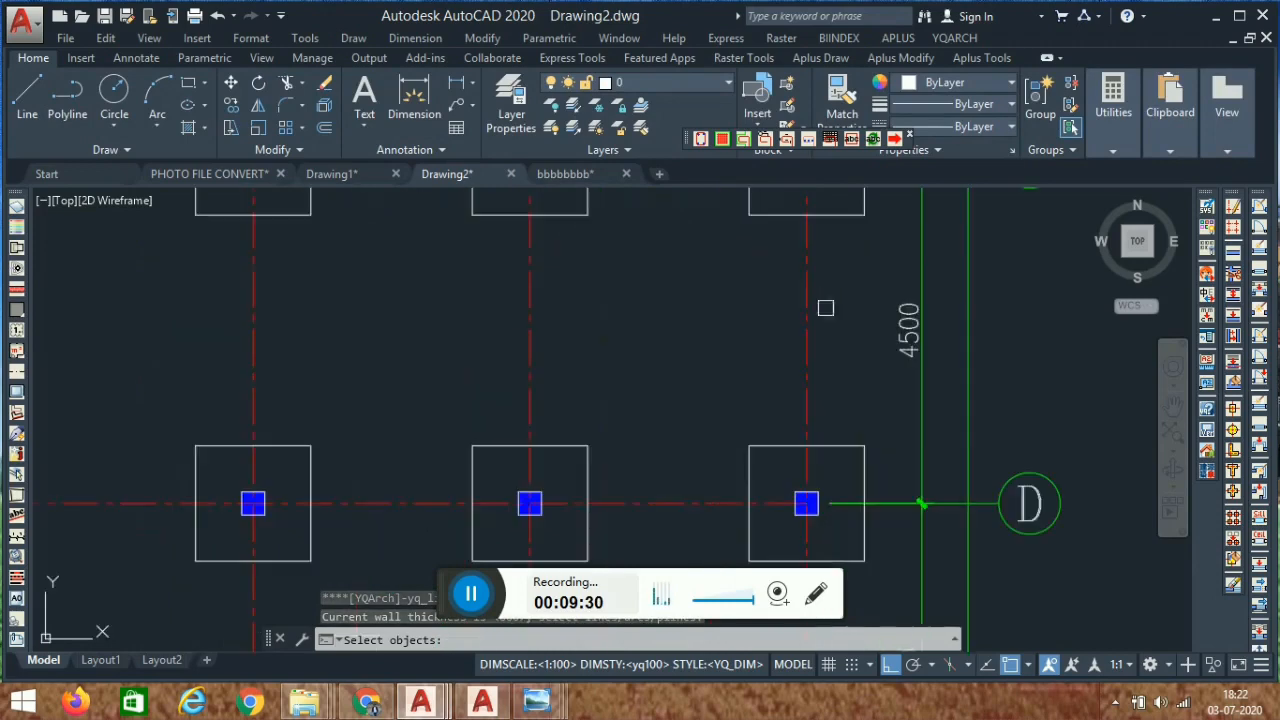
{"action": "scroll", "coordinate": [391, 369], "scroll_direction": "down", "scroll_amount": 4}
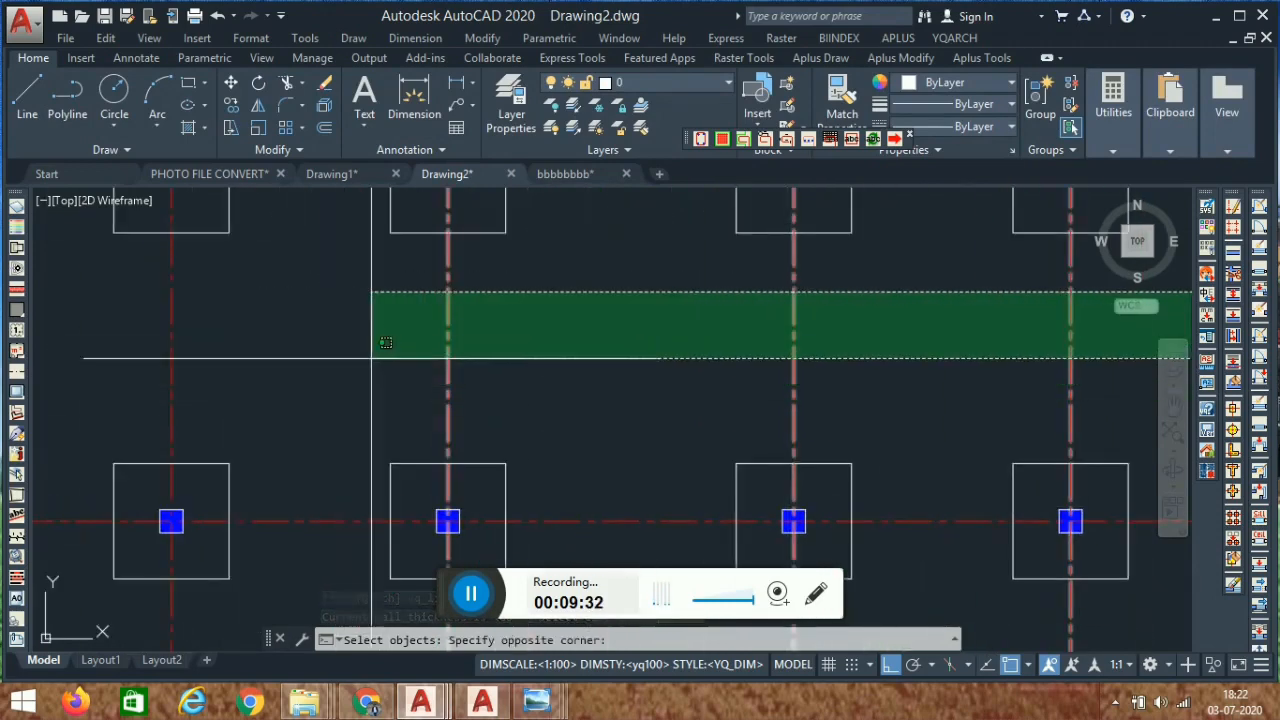
{"action": "middle_click_drag", "start_coordinate": [193, 373], "coordinate": [351, 365]}
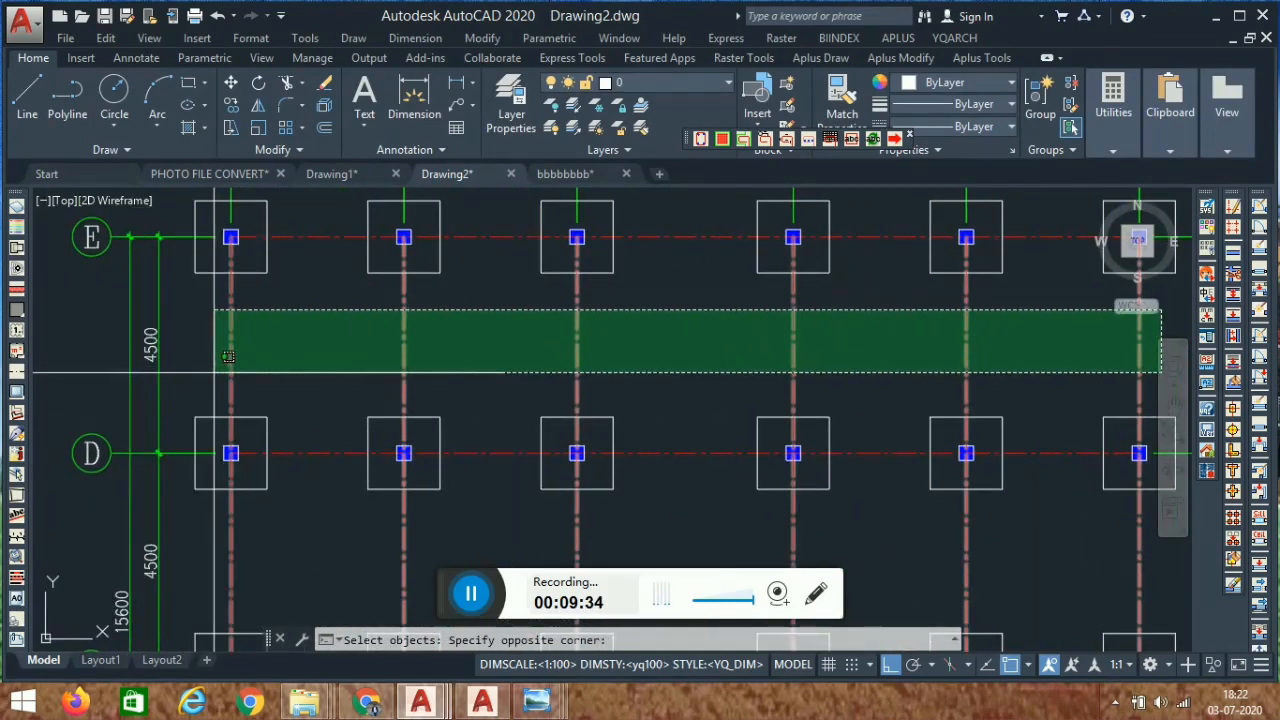
{"action": "left_click", "coordinate": [208, 372]}
{"action": "left_click", "coordinate": [316, 213]}
{"action": "scroll", "coordinate": [303, 385], "scroll_direction": "down", "scroll_amount": 7}
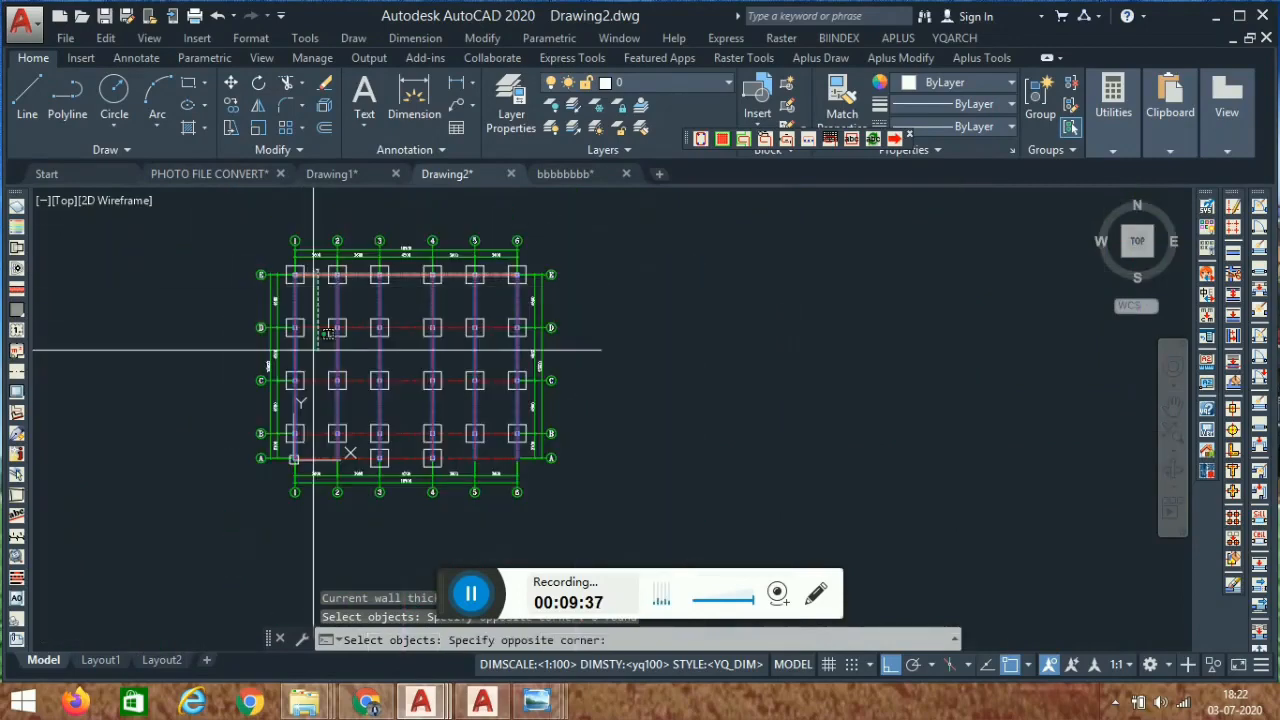
{"action": "scroll", "coordinate": [312, 430], "scroll_direction": "up", "scroll_amount": 7}
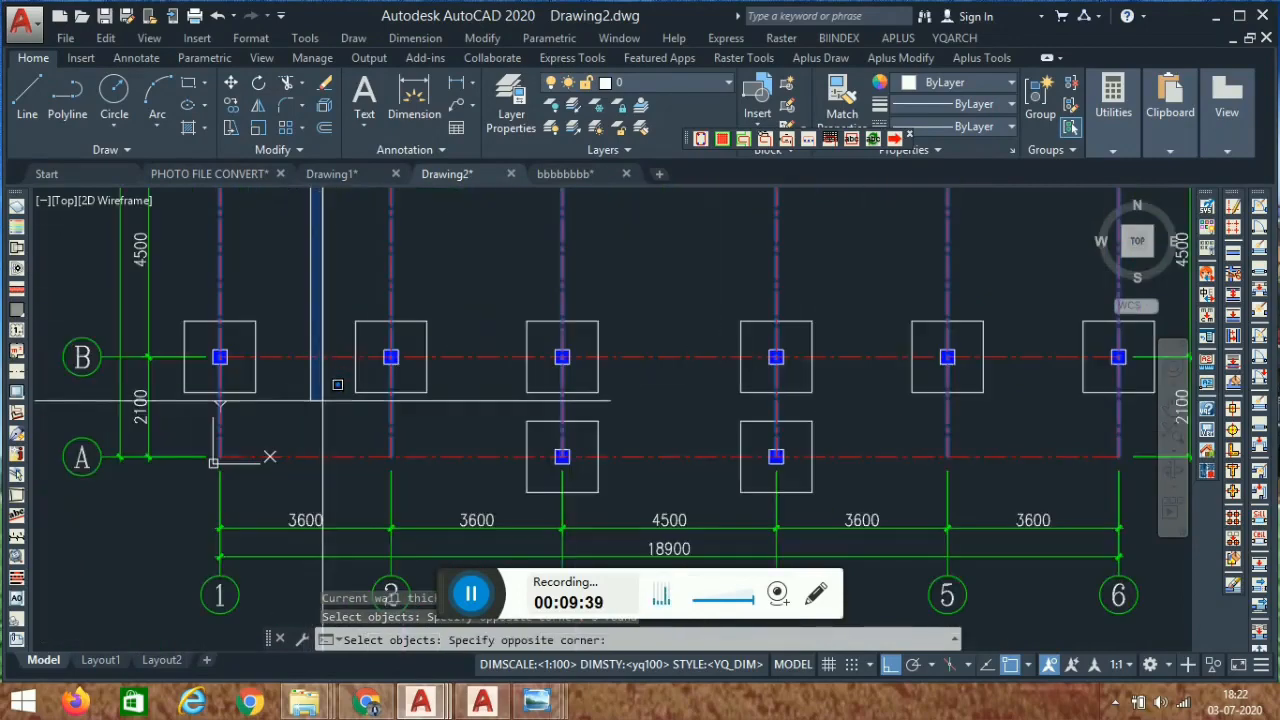
{"action": "left_click", "coordinate": [316, 457]}
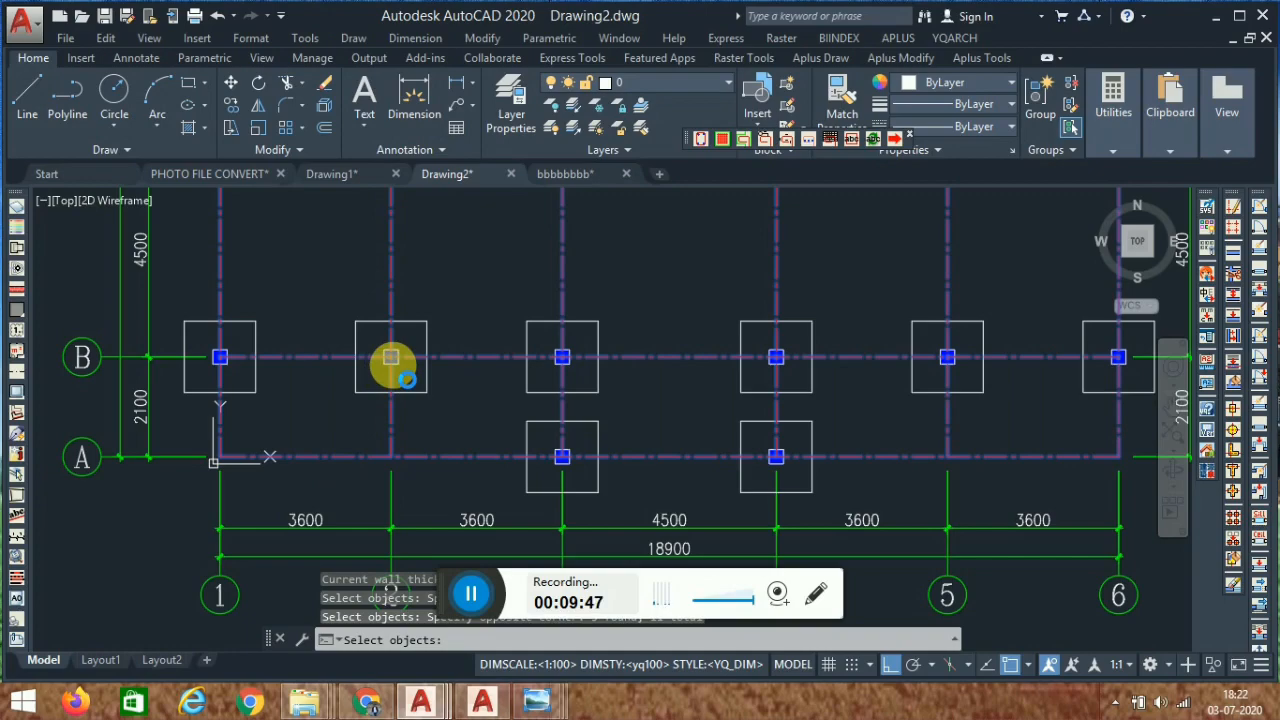
Erase both wall lines flanking axis 2 between A and B, and axis A's upper wall line running up to the axis 3 footing.
{"action": "scroll", "coordinate": [621, 301], "scroll_direction": "down", "scroll_amount": 4}
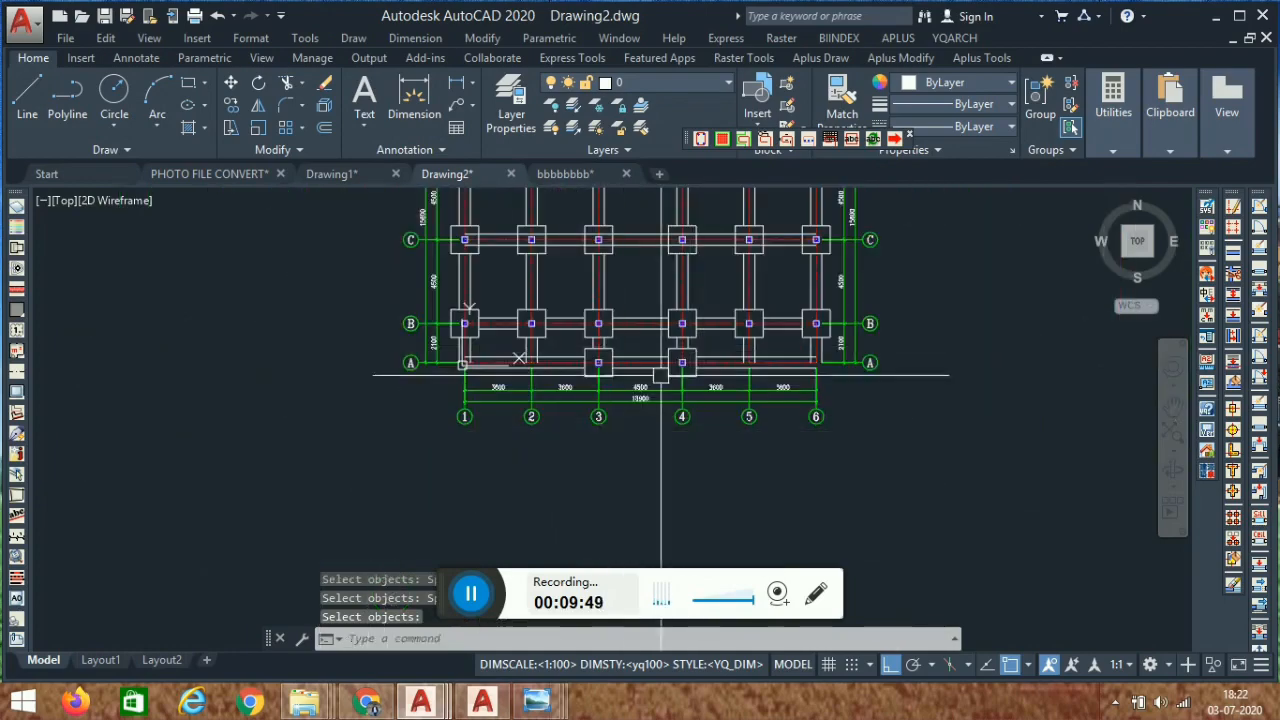
{"action": "scroll", "coordinate": [660, 375], "scroll_direction": "up", "scroll_amount": 4}
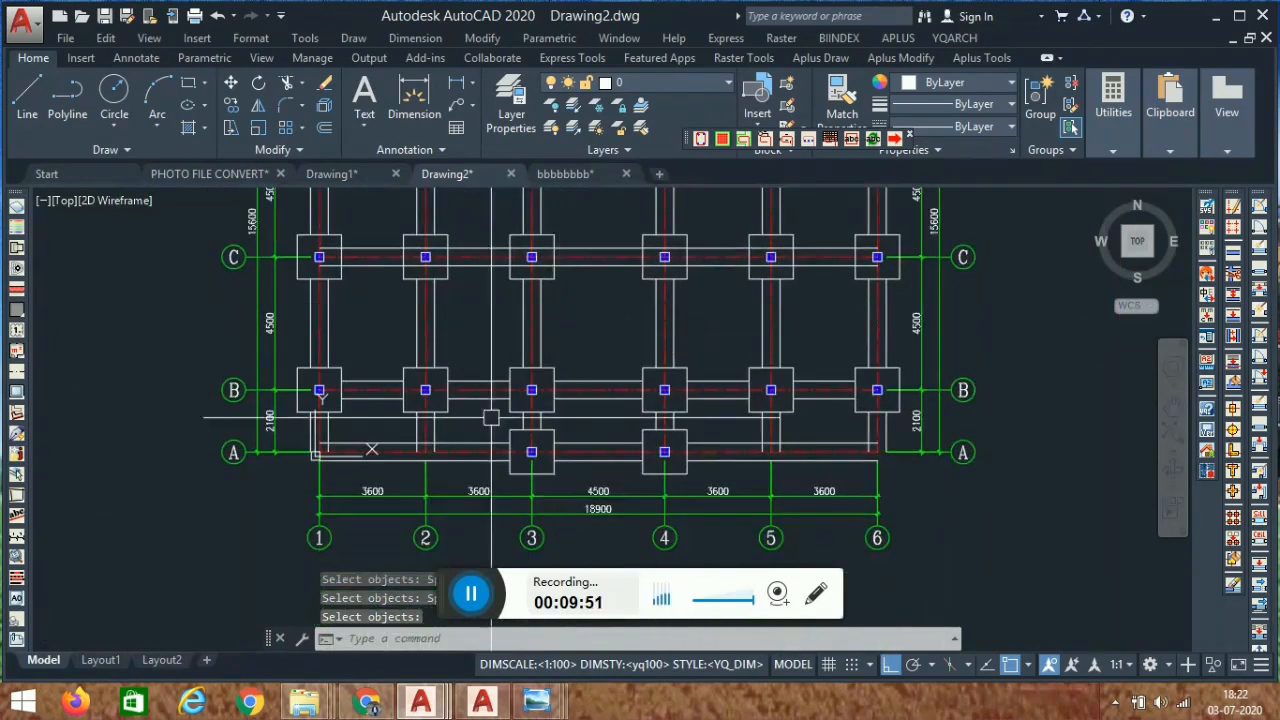
{"action": "scroll", "coordinate": [491, 417], "scroll_direction": "up", "scroll_amount": 6}
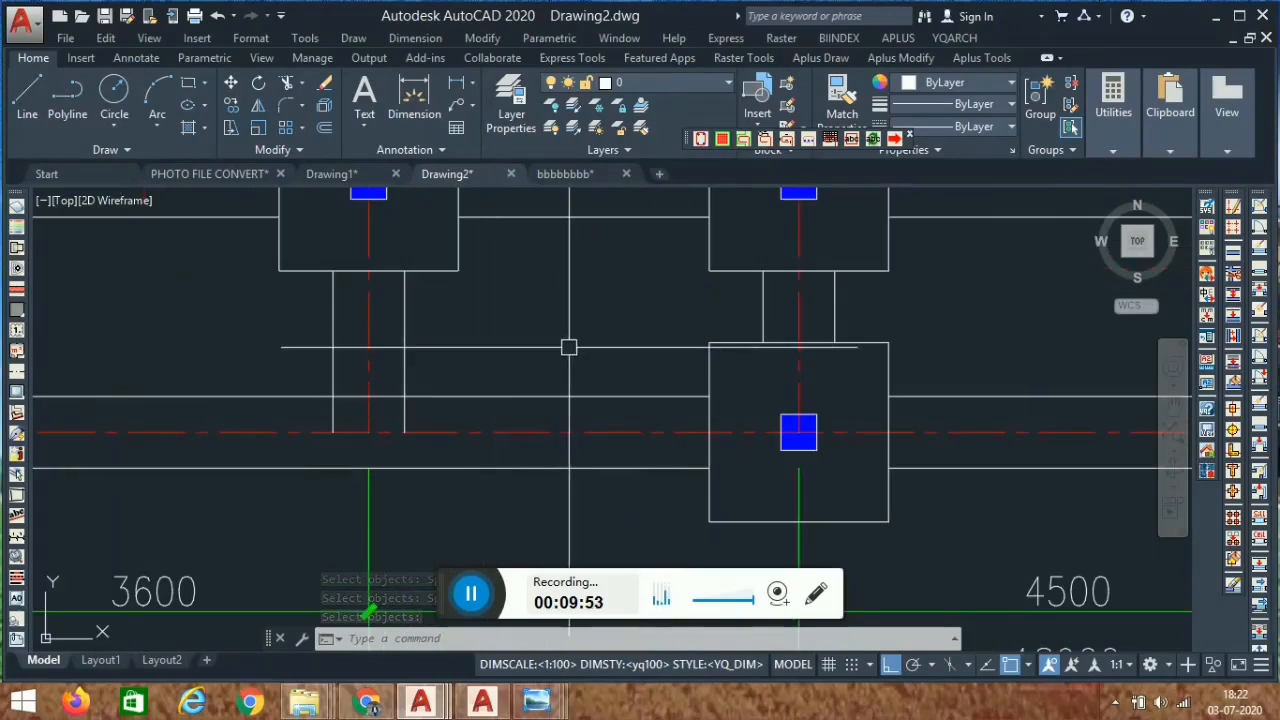
{"action": "scroll", "coordinate": [486, 368], "scroll_direction": "up", "scroll_amount": 2}
{"action": "left_click", "coordinate": [488, 357]}
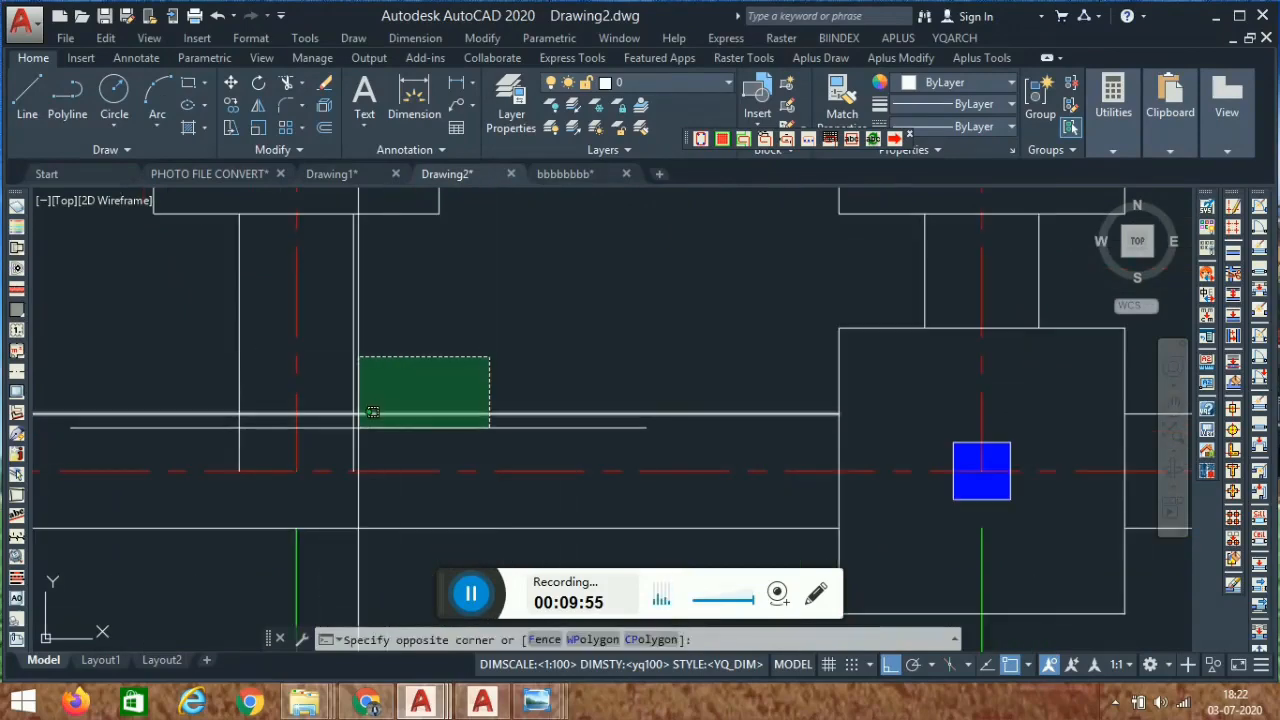
{"action": "left_click", "coordinate": [345, 427]}
{"action": "key", "text": "Delete"}
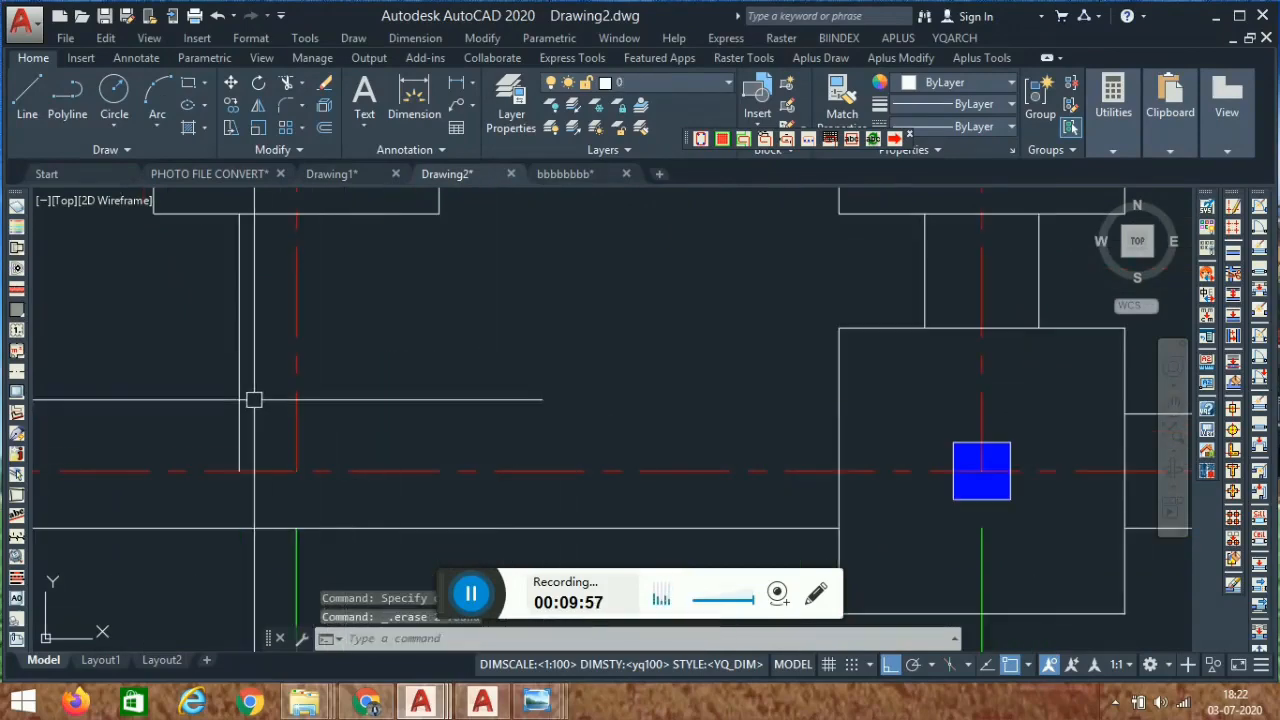
{"action": "left_click", "coordinate": [251, 362]}
{"action": "left_click", "coordinate": [168, 386]}
{"action": "key", "text": "Delete"}
Erase the inner wall line beside axis 1 between axes A and B.
{"action": "scroll", "coordinate": [674, 258], "scroll_direction": "down", "scroll_amount": 2}
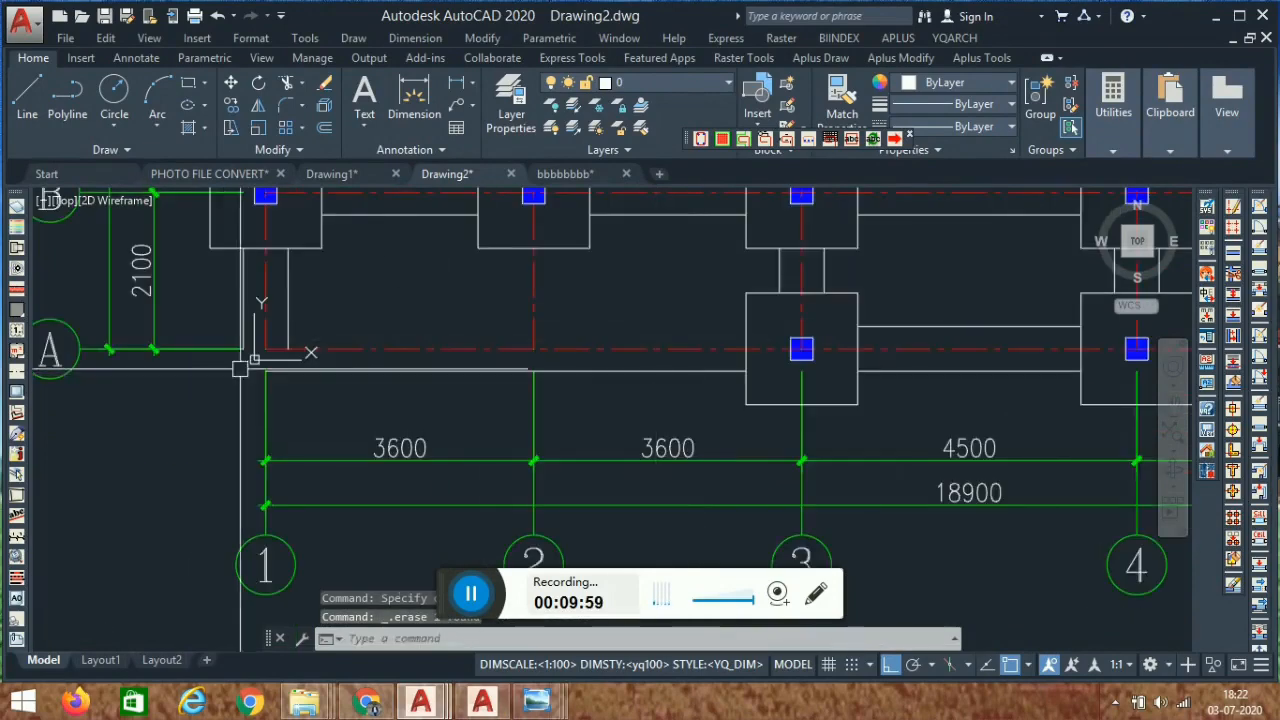
{"action": "middle_click_drag", "start_coordinate": [320, 338], "coordinate": [411, 366]}
{"action": "scroll", "coordinate": [411, 366], "scroll_direction": "up", "scroll_amount": 2}
{"action": "left_click", "coordinate": [397, 327]}
{"action": "left_click", "coordinate": [313, 373]}
{"action": "key", "text": "Delete"}
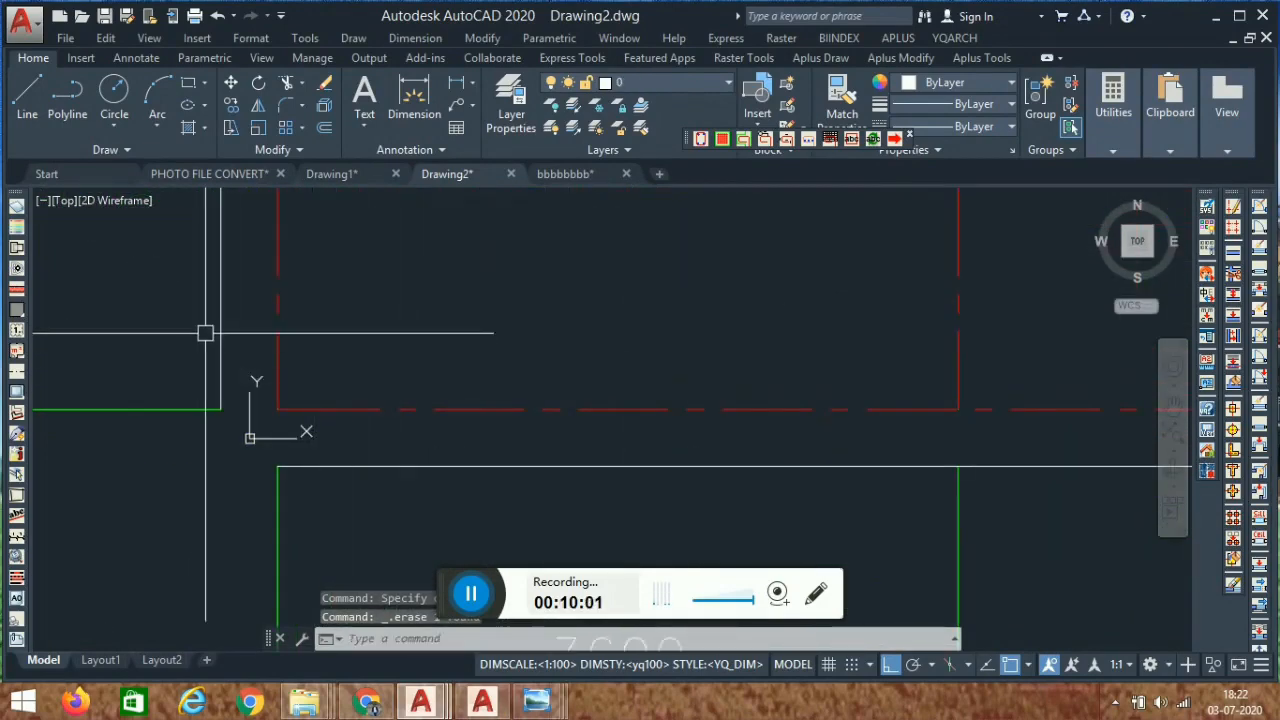
Erase the outer wall line beside axis 1 between A and B, and axis A's lower wall line running to the axis 3 footing.
{"action": "left_click", "coordinate": [256, 306]}
{"action": "left_click", "coordinate": [192, 326]}
{"action": "key", "text": "Delete"}
{"action": "scroll", "coordinate": [520, 270], "scroll_direction": "down", "scroll_amount": 2}
{"action": "scroll", "coordinate": [522, 300], "scroll_direction": "up", "scroll_amount": 3}
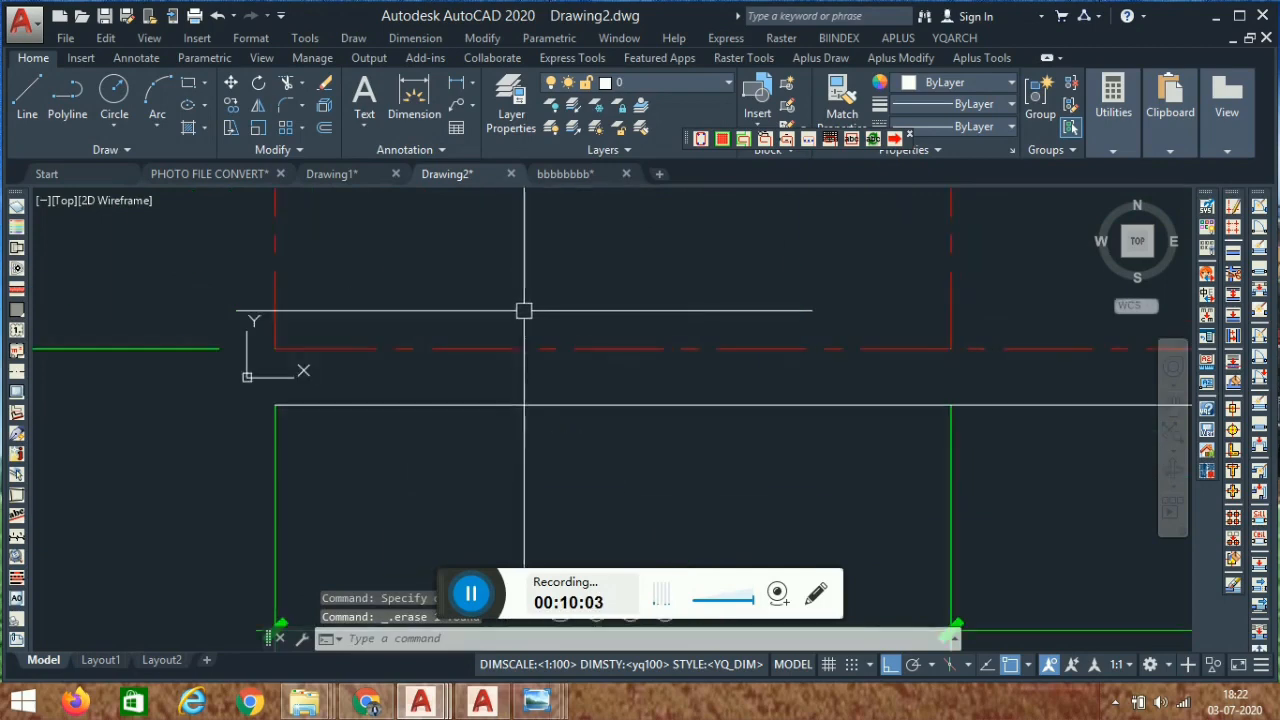
{"action": "key", "text": "Delete"}
Erase both wall lines of axis A between the axis 3 and axis 4 footings.
{"action": "scroll", "coordinate": [634, 288], "scroll_direction": "down", "scroll_amount": 4}
{"action": "left_click_drag", "start_coordinate": [871, 407], "coordinate": [529, 477]}
{"action": "scroll", "coordinate": [601, 374], "scroll_direction": "up", "scroll_amount": 2}
{"action": "scroll", "coordinate": [627, 397], "scroll_direction": "up", "scroll_amount": 4}
{"action": "left_click", "coordinate": [641, 365]}
{"action": "left_click", "coordinate": [503, 426]}
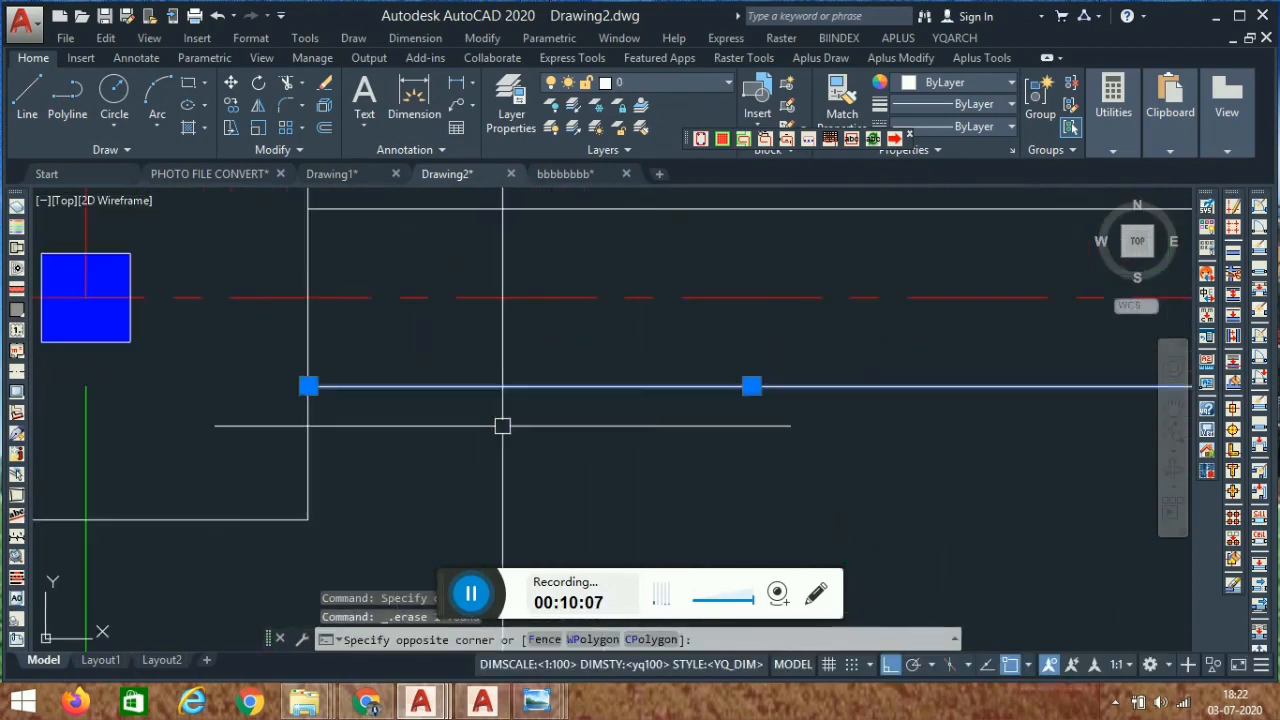
{"action": "key", "text": "Delete"}
{"action": "middle_click_drag", "start_coordinate": [517, 403], "coordinate": [531, 575]}
{"action": "left_click", "coordinate": [604, 328]}
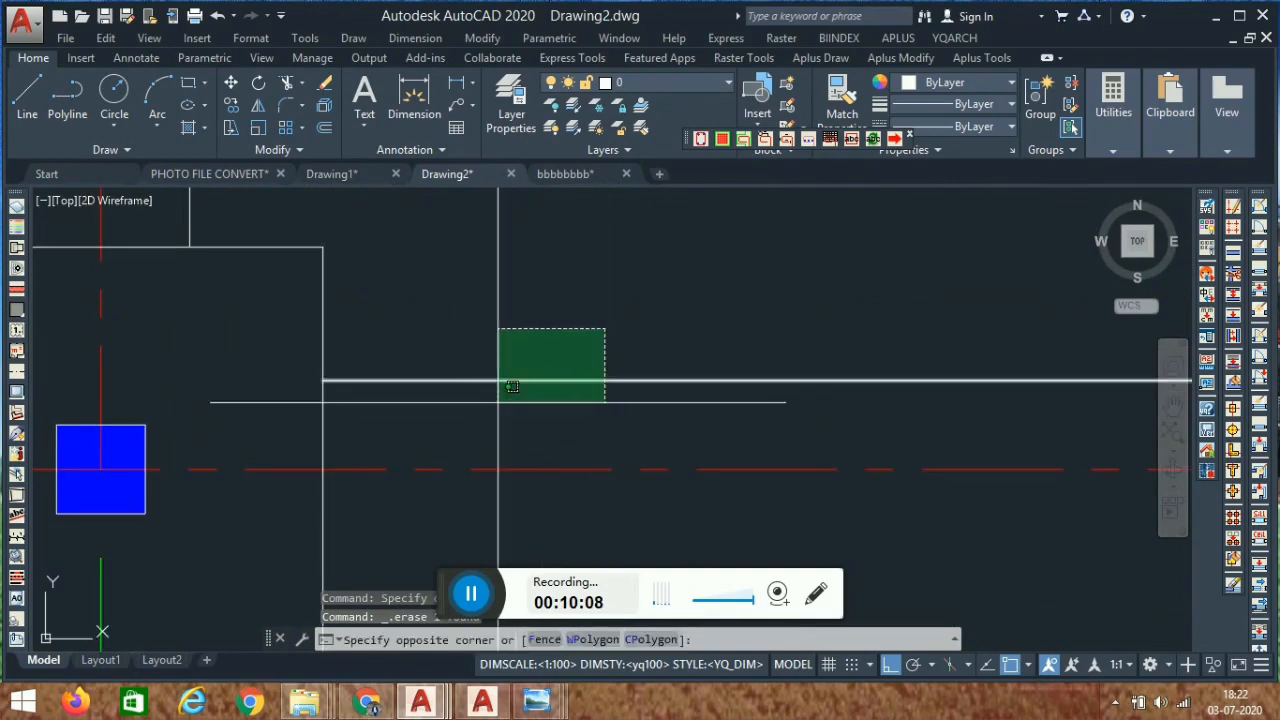
{"action": "left_click", "coordinate": [497, 401]}
{"action": "key", "text": "Delete"}
Erase both axis A wall lines running from the axis 4 footing to axis 6.
{"action": "scroll", "coordinate": [597, 385], "scroll_direction": "down", "scroll_amount": 4}
{"action": "middle_click_drag", "start_coordinate": [652, 457], "coordinate": [637, 378]}
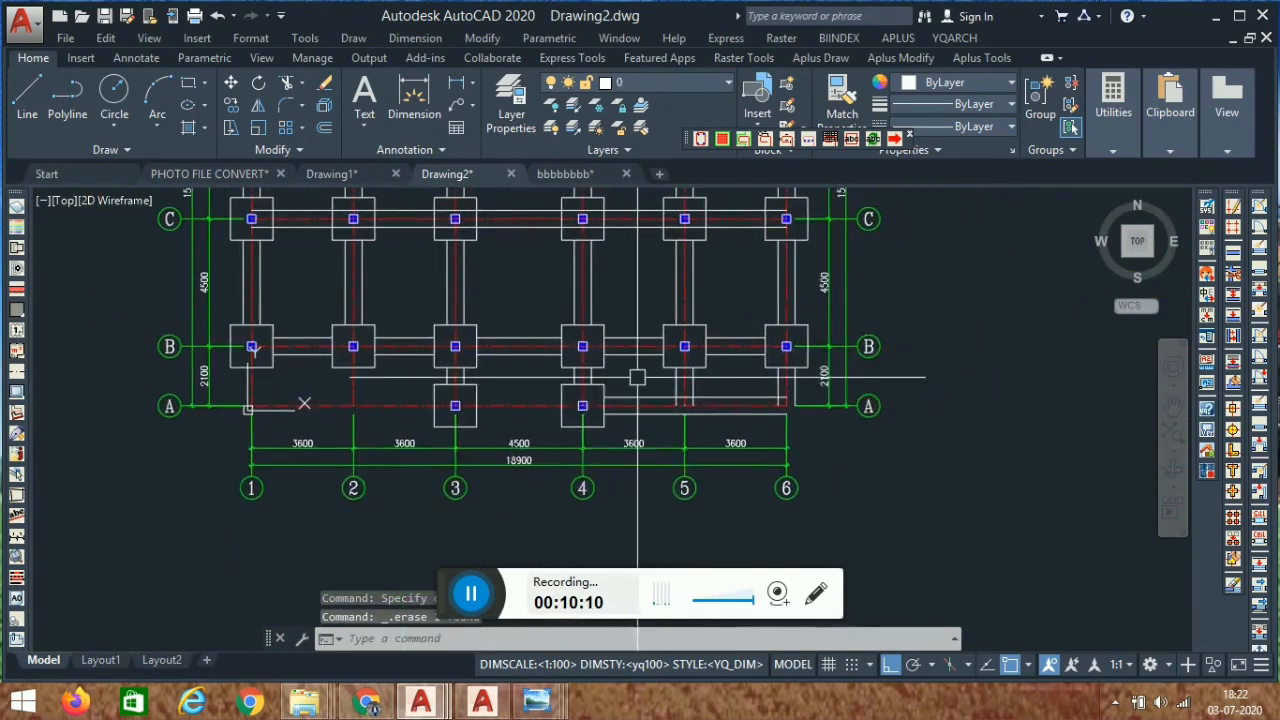
{"action": "scroll", "coordinate": [645, 388], "scroll_direction": "up", "scroll_amount": 4}
{"action": "left_click", "coordinate": [608, 432]}
{"action": "key", "text": "Delete"}
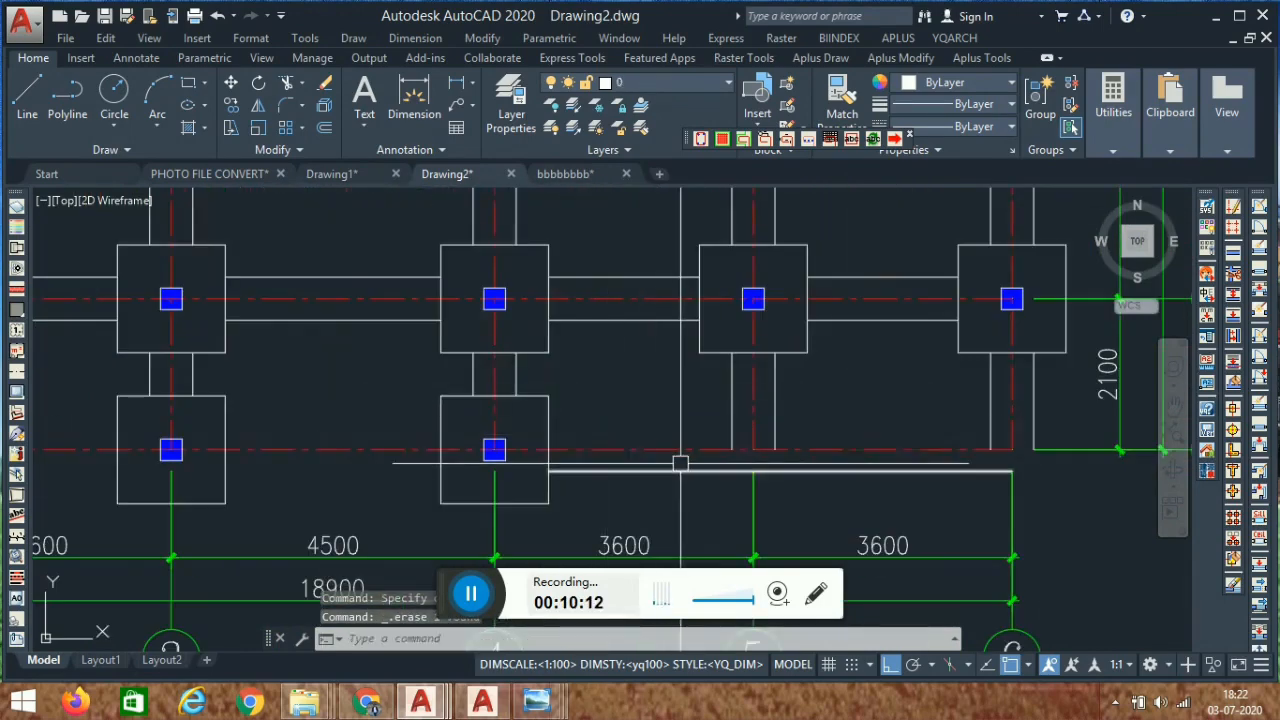
{"action": "scroll", "coordinate": [680, 463], "scroll_direction": "up", "scroll_amount": 6}
{"action": "left_click", "coordinate": [680, 463]}
{"action": "left_click", "coordinate": [500, 520]}
{"action": "key", "text": "Delete"}
{"action": "scroll", "coordinate": [780, 400], "scroll_direction": "down", "scroll_amount": 5}
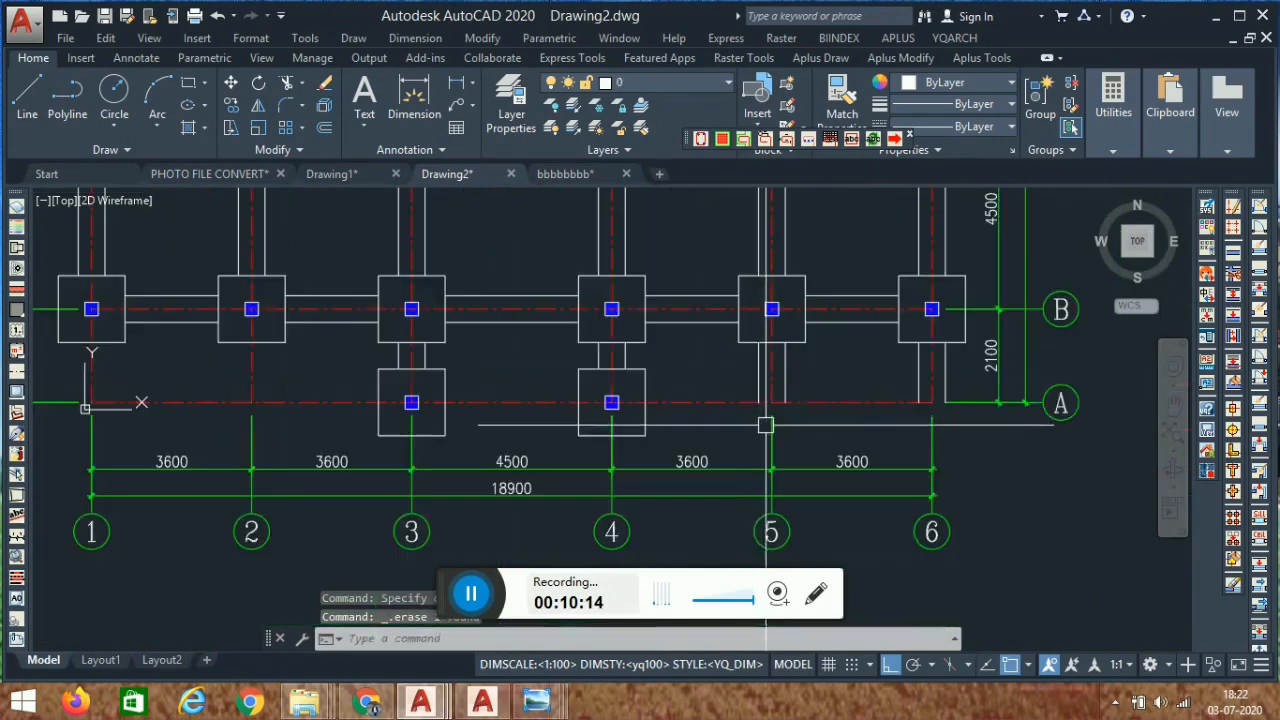
Erase both wall lines flanking axis 5 between axes A and B.
{"action": "scroll", "coordinate": [686, 491], "scroll_direction": "up", "scroll_amount": 4}
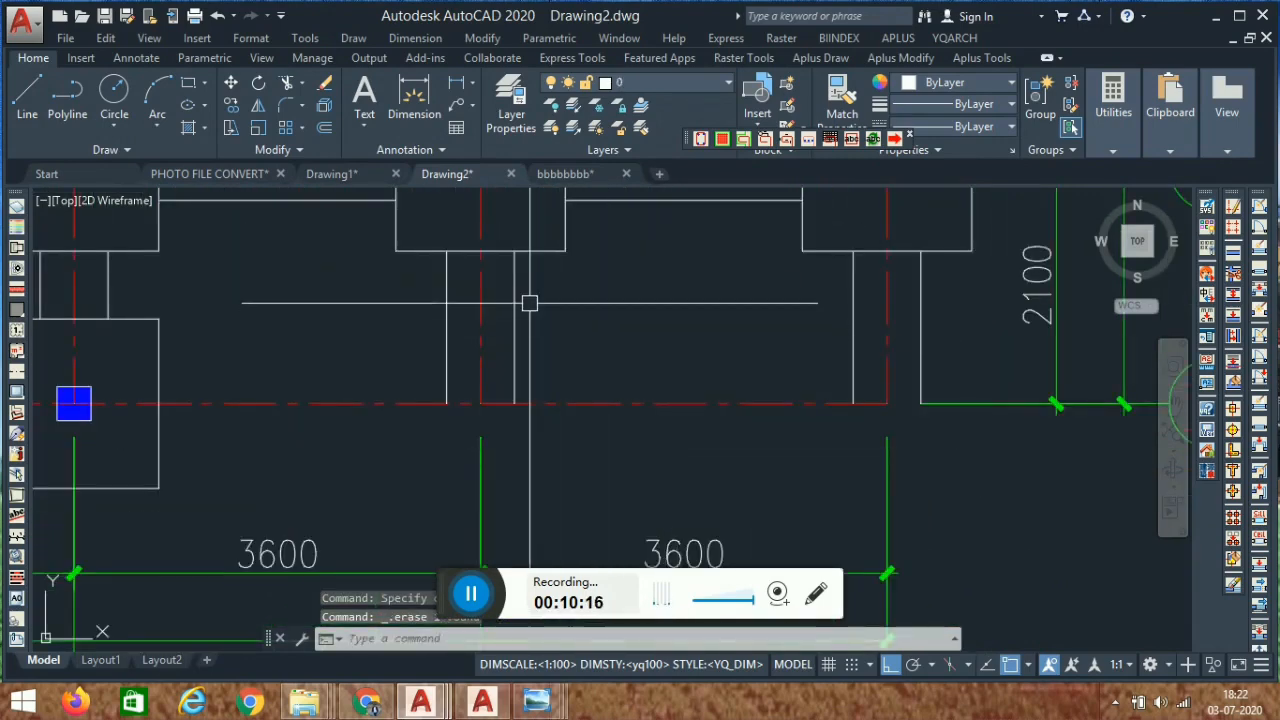
{"action": "scroll", "coordinate": [532, 304], "scroll_direction": "up", "scroll_amount": 3}
{"action": "left_click", "coordinate": [531, 304]}
{"action": "left_click", "coordinate": [472, 333]}
{"action": "key", "text": "Delete"}
{"action": "left_click", "coordinate": [424, 326]}
{"action": "left_click", "coordinate": [332, 371]}
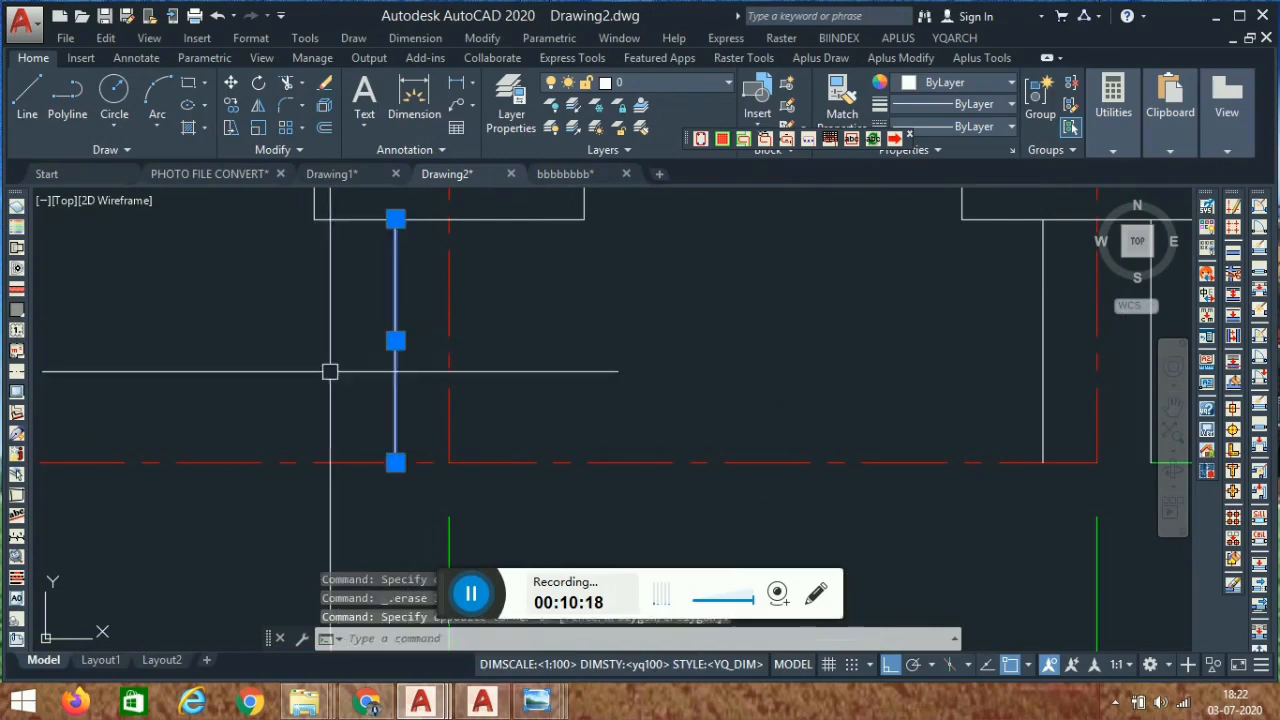
{"action": "key", "text": "Delete"}
Erase both wall lines flanking axis 6 between axes A and B.
{"action": "scroll", "coordinate": [846, 331], "scroll_direction": "down", "scroll_amount": 5}
{"action": "scroll", "coordinate": [743, 343], "scroll_direction": "up", "scroll_amount": 6}
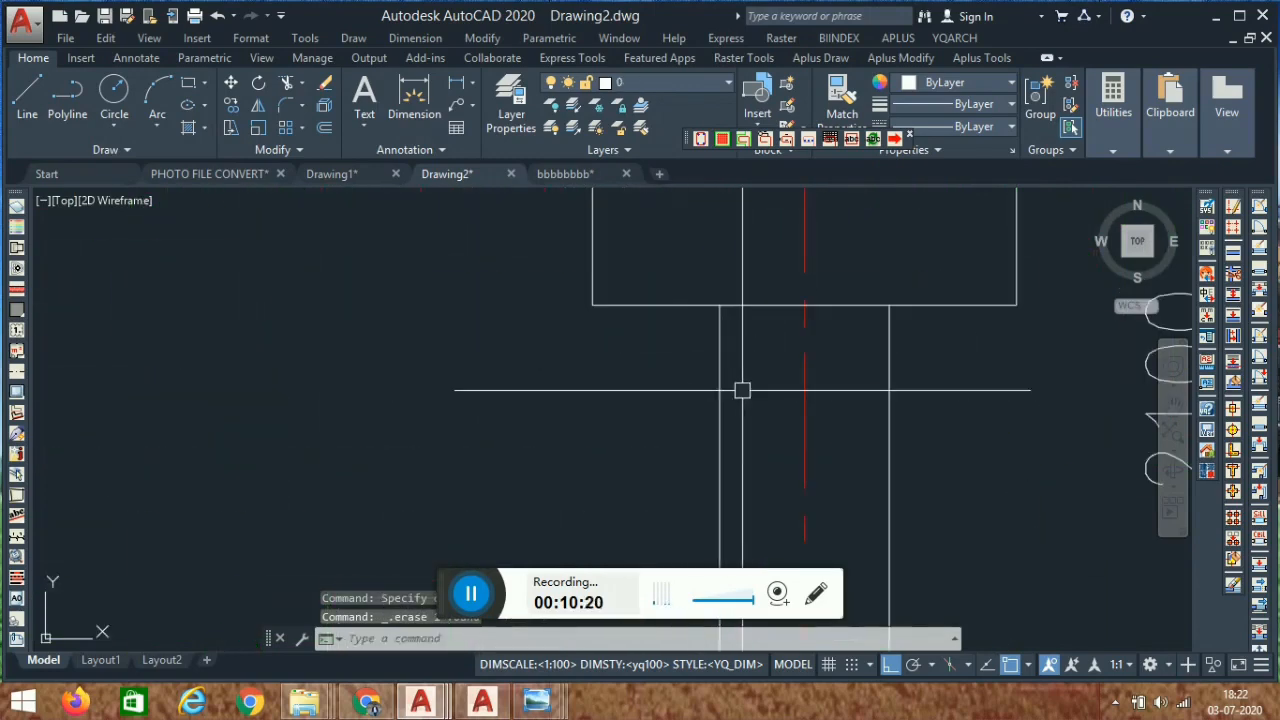
{"action": "left_click", "coordinate": [752, 387]}
{"action": "left_click", "coordinate": [600, 435]}
{"action": "key", "text": "Delete"}
{"action": "left_click", "coordinate": [952, 372]}
{"action": "left_click", "coordinate": [870, 468]}
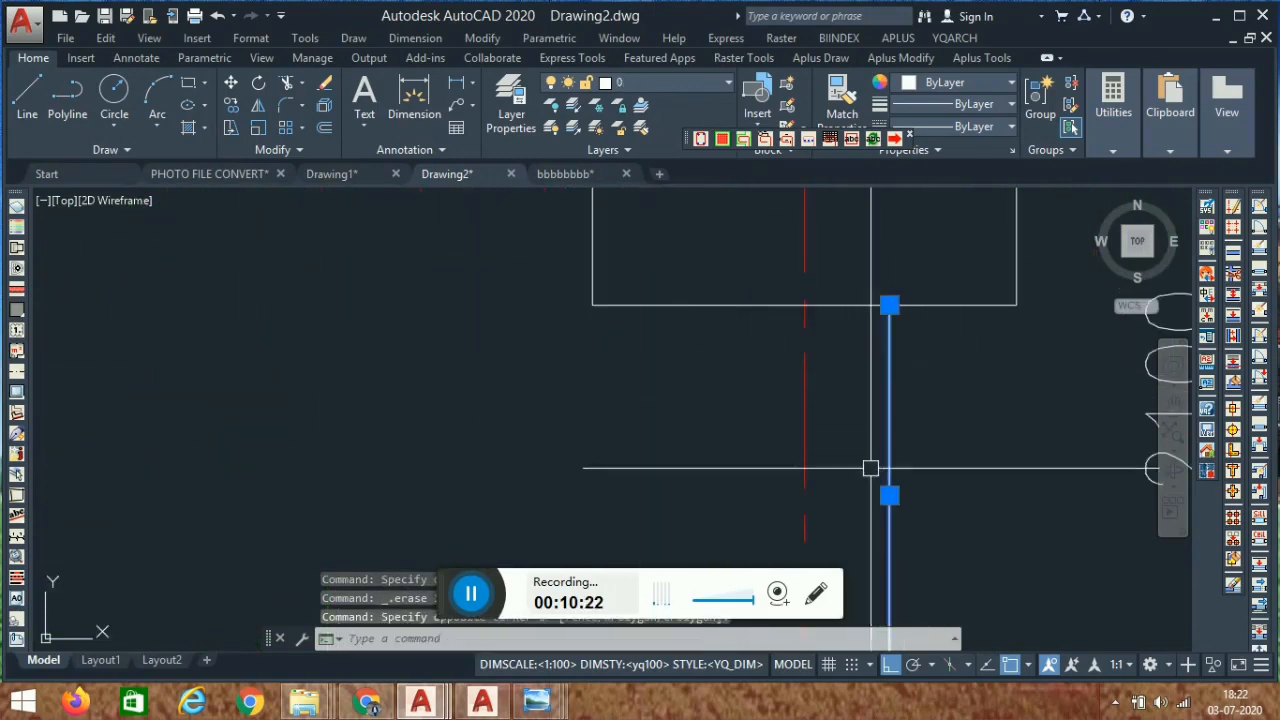
{"action": "key", "text": "Delete"}
Check the plan from axis A upward for leftover wall lines and strips crossing the footings.
{"action": "scroll", "coordinate": [870, 468], "scroll_direction": "down", "scroll_amount": 5}
{"action": "scroll", "coordinate": [665, 296], "scroll_direction": "up", "scroll_amount": 4}
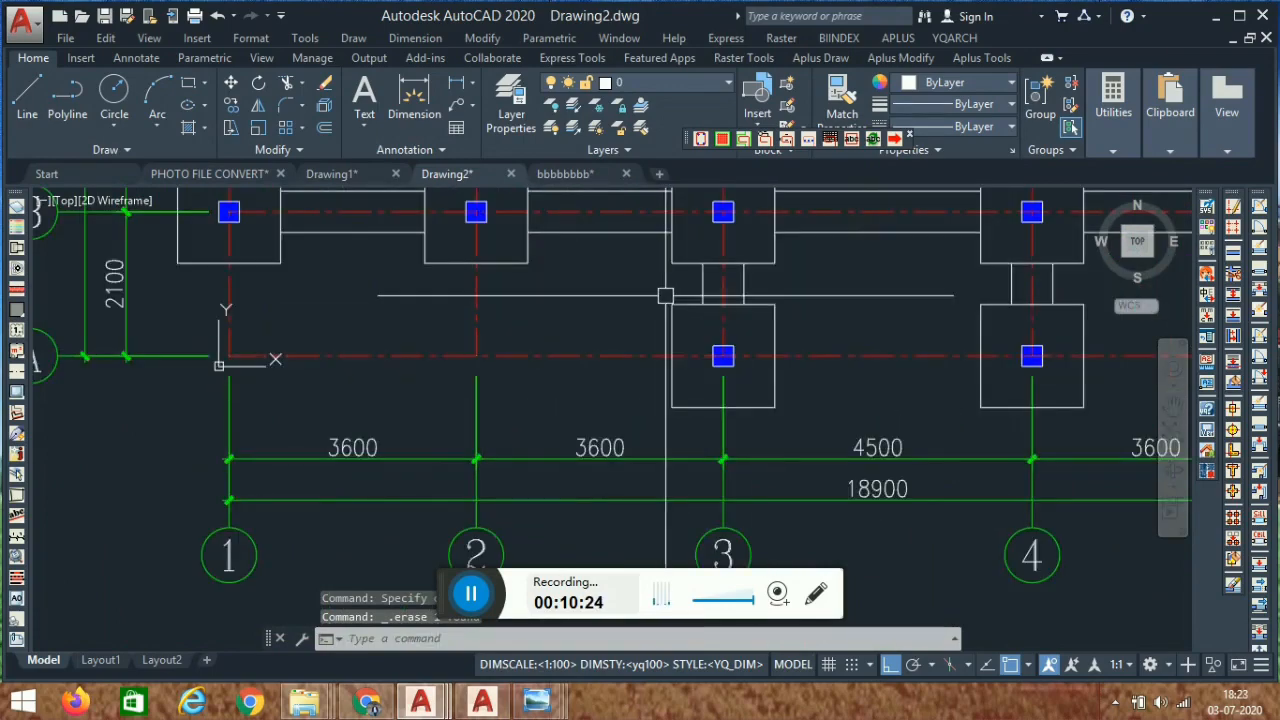
{"action": "middle_click_drag", "start_coordinate": [665, 296], "coordinate": [694, 429]}
{"action": "scroll", "coordinate": [540, 289], "scroll_direction": "down", "scroll_amount": 4}
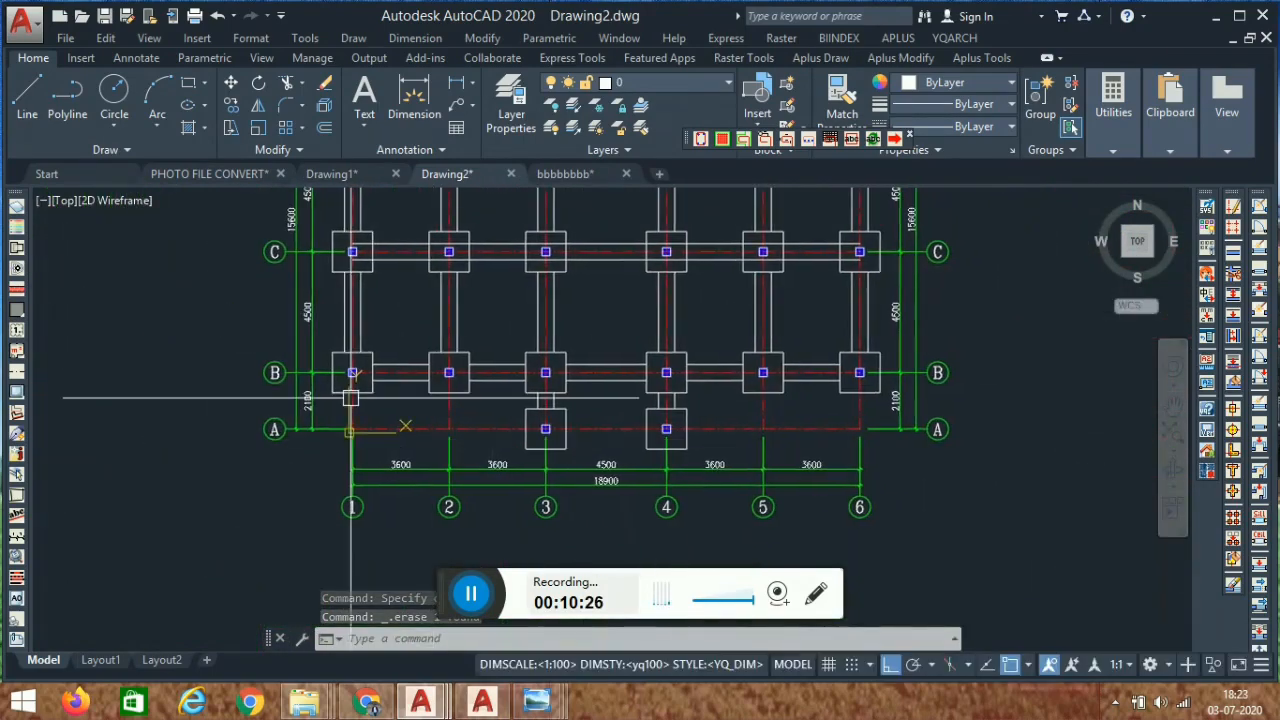
{"action": "scroll", "coordinate": [445, 364], "scroll_direction": "up", "scroll_amount": 4}
{"action": "scroll", "coordinate": [548, 313], "scroll_direction": "down", "scroll_amount": 4}
{"action": "middle_click_drag", "start_coordinate": [571, 331], "coordinate": [530, 369]}
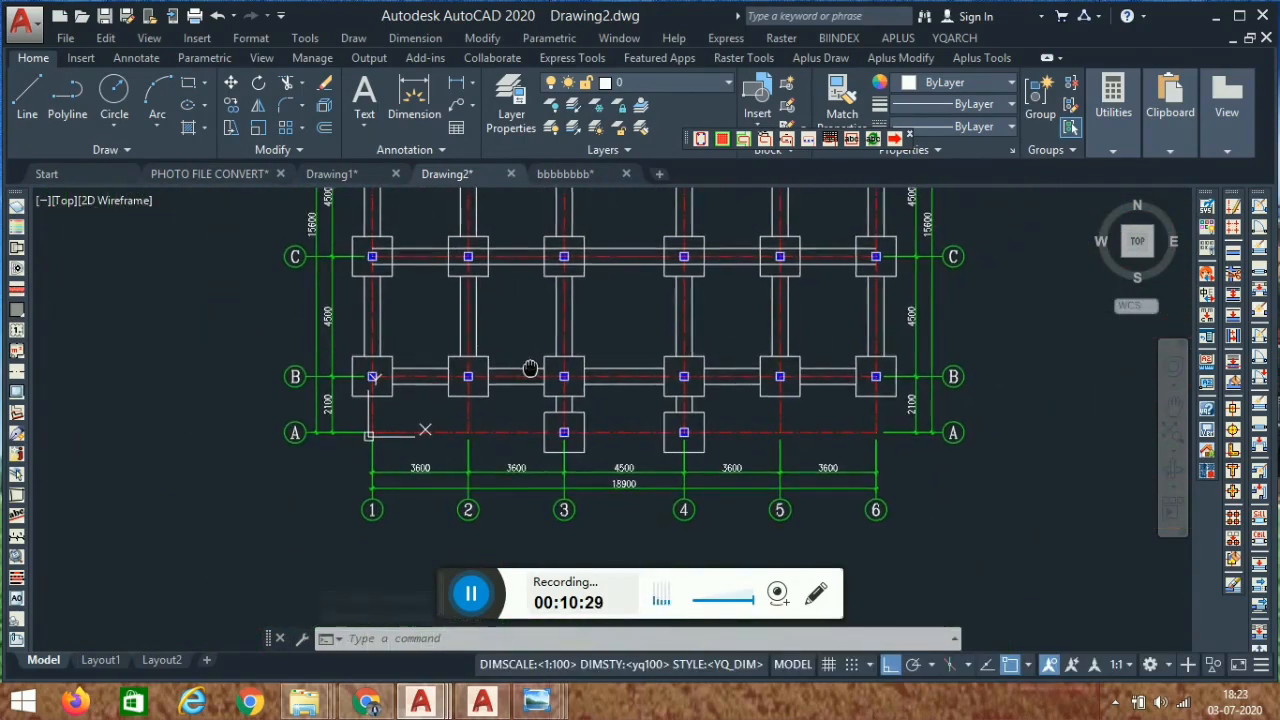
{"action": "scroll", "coordinate": [578, 213], "scroll_direction": "up", "scroll_amount": 4}
{"action": "middle_click_drag", "start_coordinate": [423, 389], "coordinate": [522, 513]}
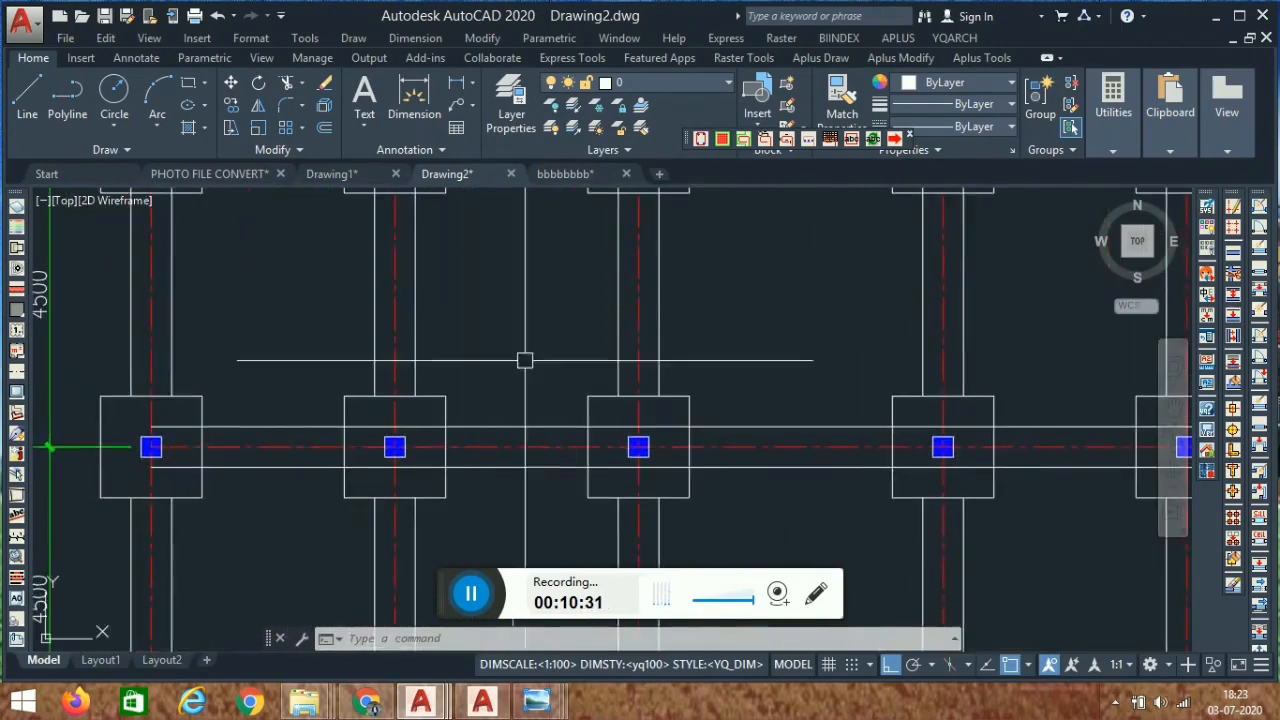
{"action": "scroll", "coordinate": [615, 310], "scroll_direction": "down", "scroll_amount": 4}
{"action": "middle_click_drag", "start_coordinate": [616, 332], "coordinate": [578, 382]}
Trim the wall line segments running from the footing edges to the central square at the axis D and axis 2 footing.
{"action": "scroll", "coordinate": [500, 273], "scroll_direction": "up", "scroll_amount": 8}
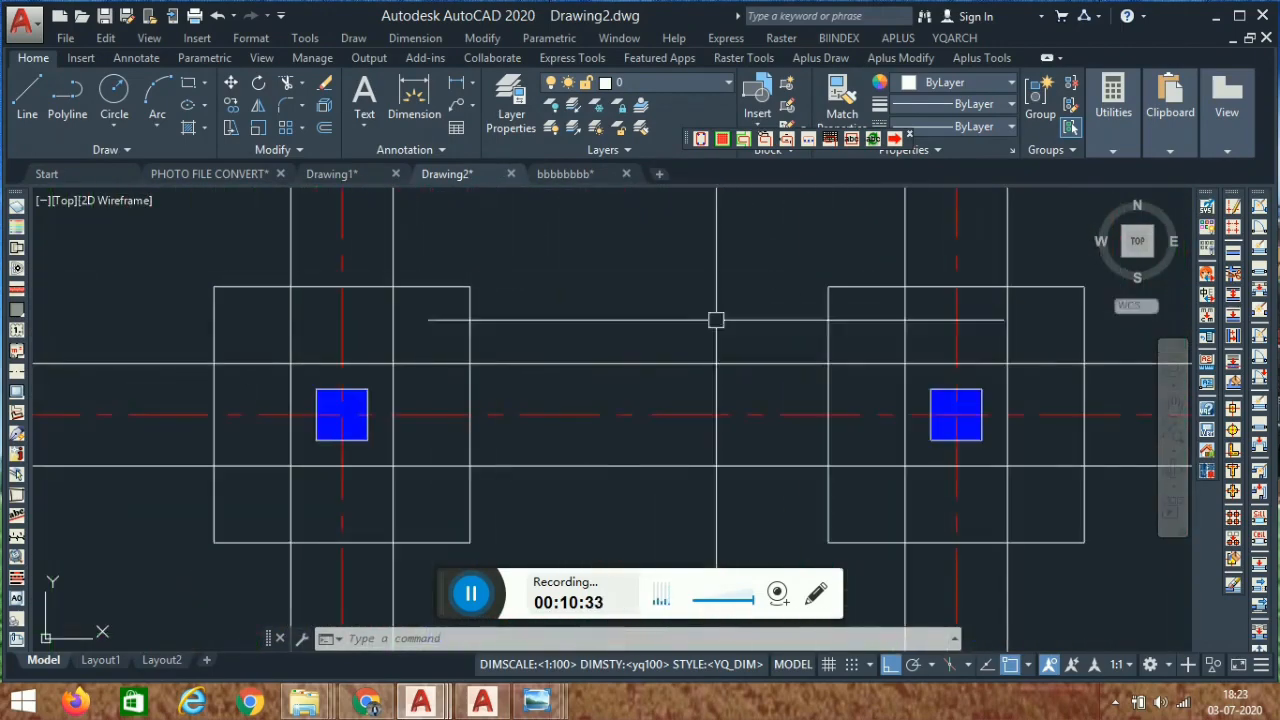
{"action": "type", "text": "tr"}
{"action": "key", "text": "Return"}
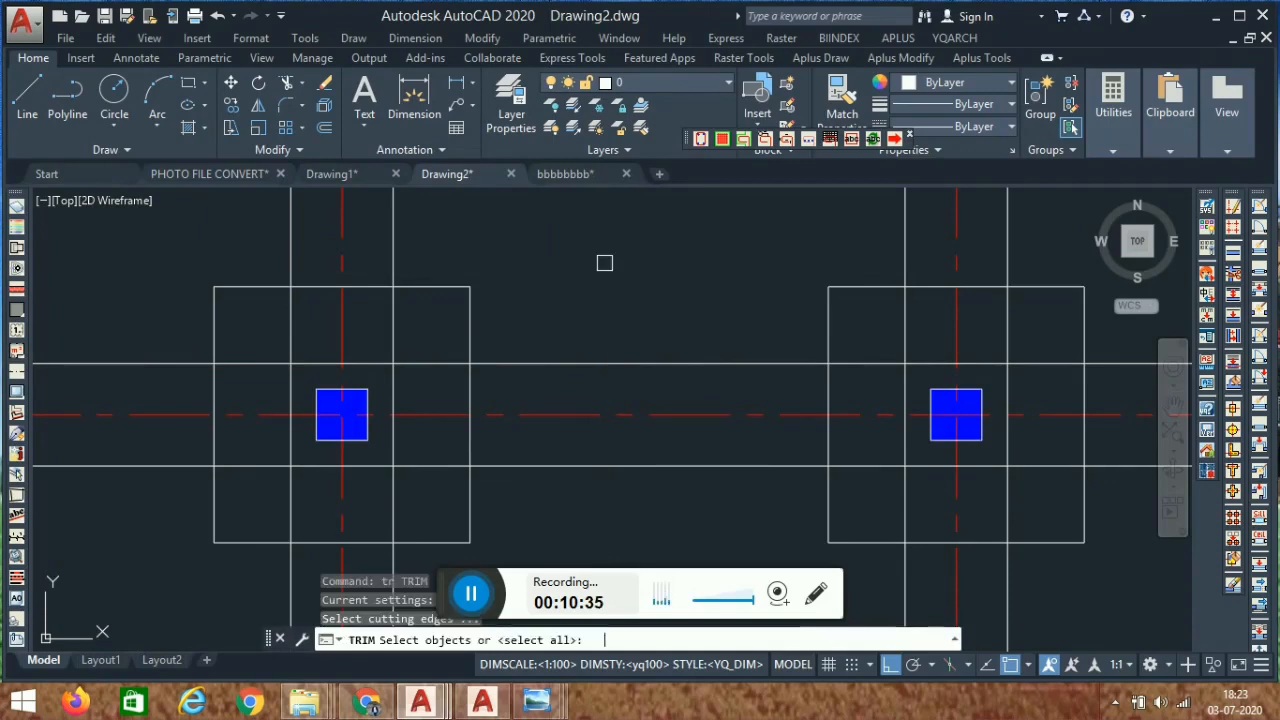
{"action": "key", "text": "Return"}
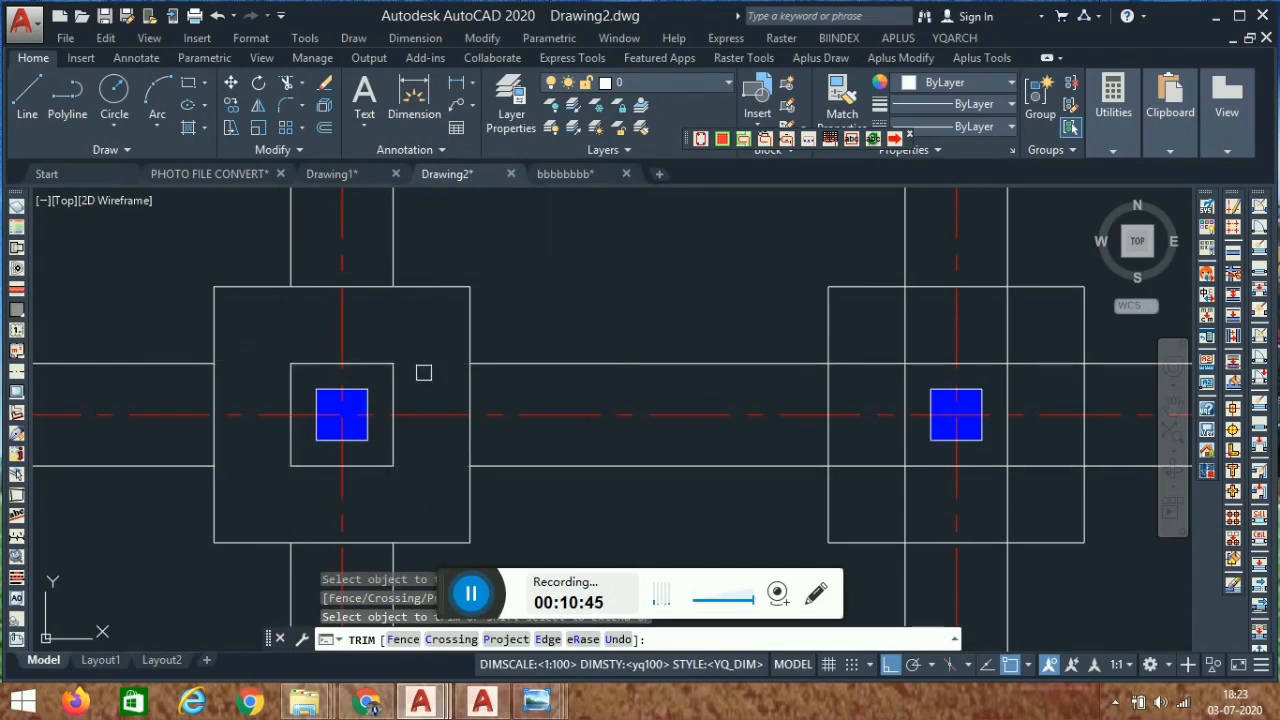
{"action": "key", "text": "Escape"}
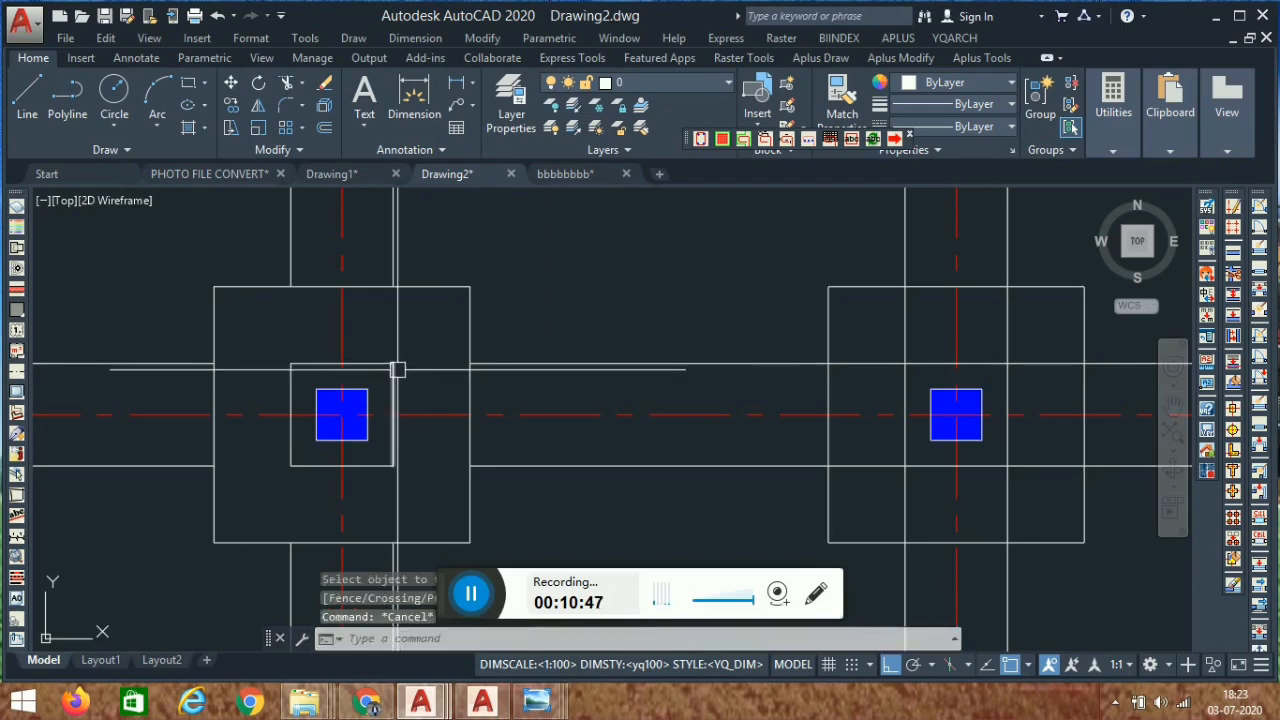
Erase the four leftover wall line pieces around the column inside the axis D and axis 2 footing.
{"action": "left_click", "coordinate": [412, 360]}
{"action": "left_click", "coordinate": [379, 365]}
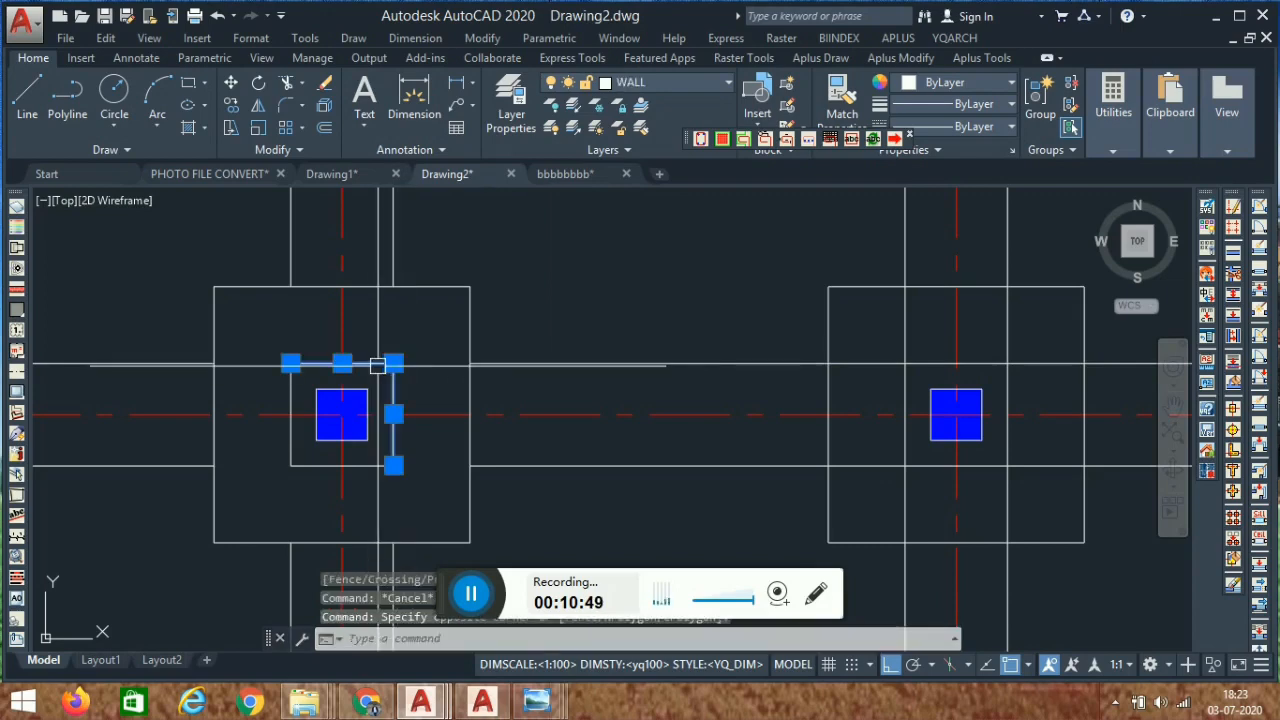
{"action": "key", "text": "Delete"}
{"action": "scroll", "coordinate": [258, 486], "scroll_direction": "up", "scroll_amount": 4}
{"action": "left_click", "coordinate": [383, 398]}
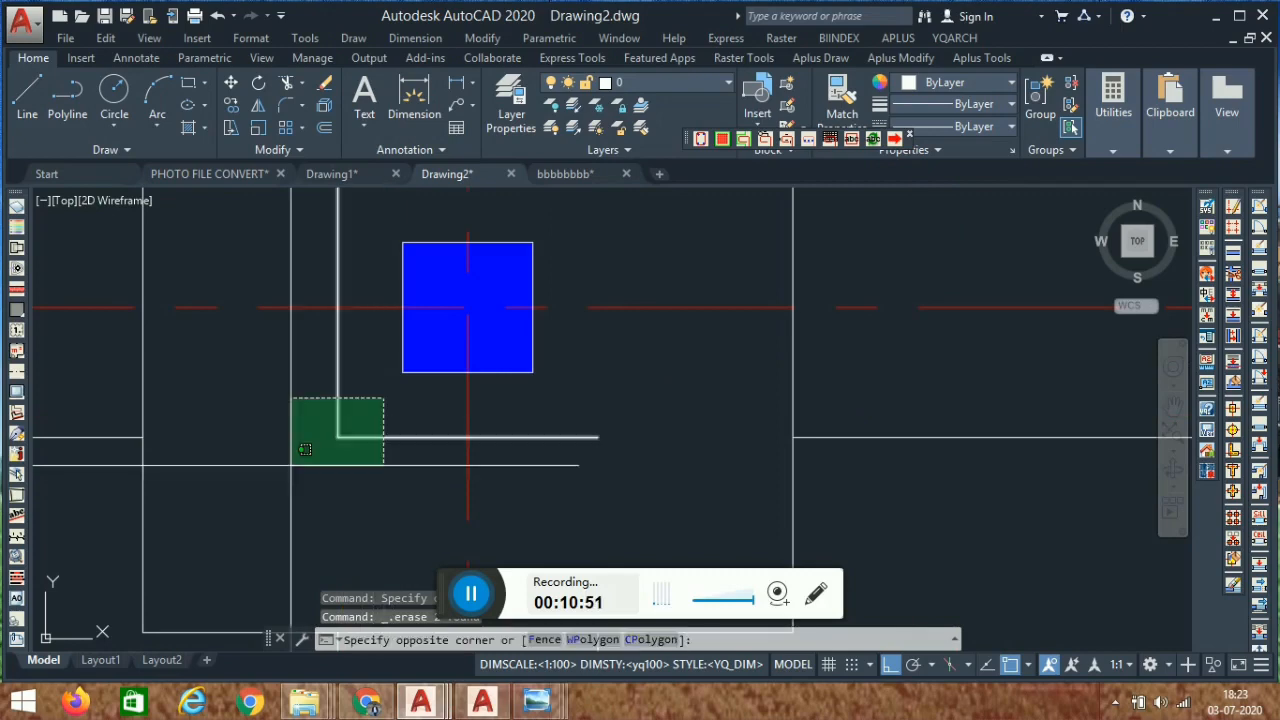
{"action": "left_click", "coordinate": [291, 465]}
{"action": "key", "text": "Delete"}
Review the footings and connecting strips along axes A to D across the whole plan.
{"action": "scroll", "coordinate": [670, 328], "scroll_direction": "down", "scroll_amount": 9}
{"action": "mouse_move", "coordinate": [800, 452]}
{"action": "middle_mouse_down"}
{"action": "mouse_move", "coordinate": [688, 405]}
{"action": "mouse_move", "coordinate": [650, 369]}
{"action": "middle_mouse_up"}
{"action": "scroll", "coordinate": [650, 369], "scroll_direction": "down", "scroll_amount": 4}
{"action": "scroll", "coordinate": [411, 429], "scroll_direction": "up", "scroll_amount": 5}
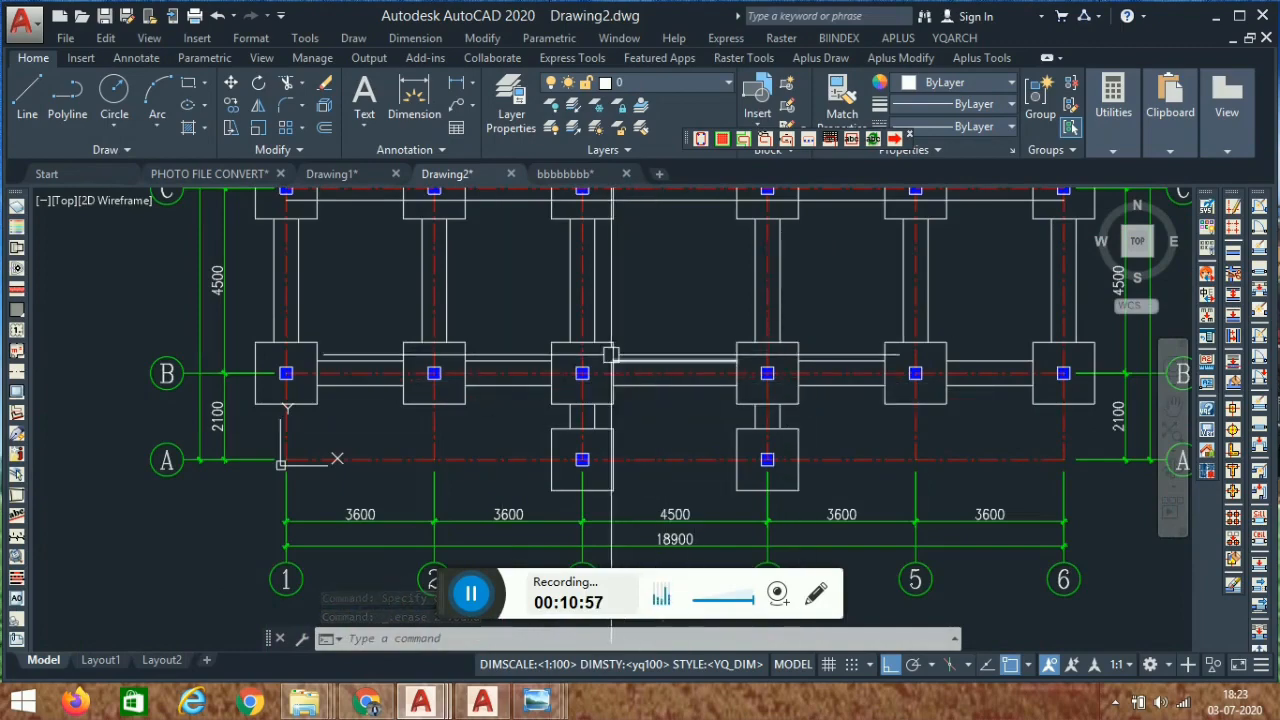
{"action": "scroll", "coordinate": [610, 354], "scroll_direction": "down", "scroll_amount": 3}
{"action": "scroll", "coordinate": [600, 345], "scroll_direction": "up", "scroll_amount": 3}
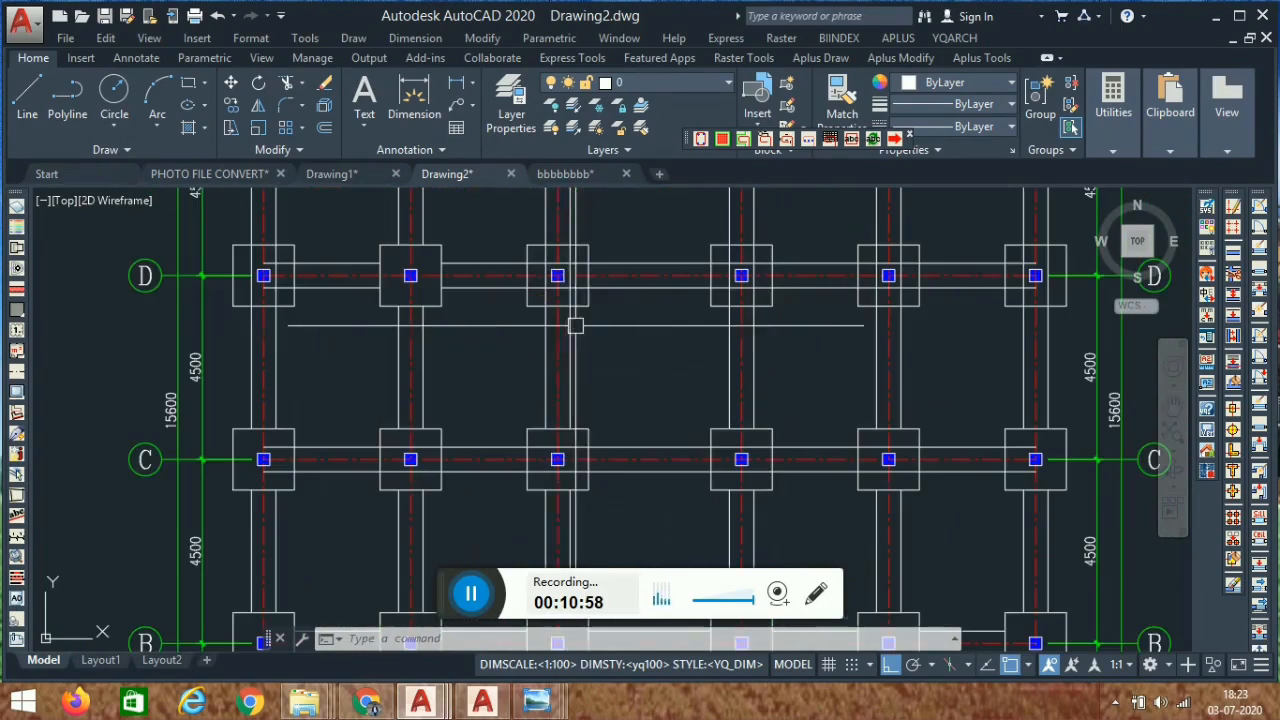
{"action": "scroll", "coordinate": [590, 315], "scroll_direction": "down", "scroll_amount": 2}
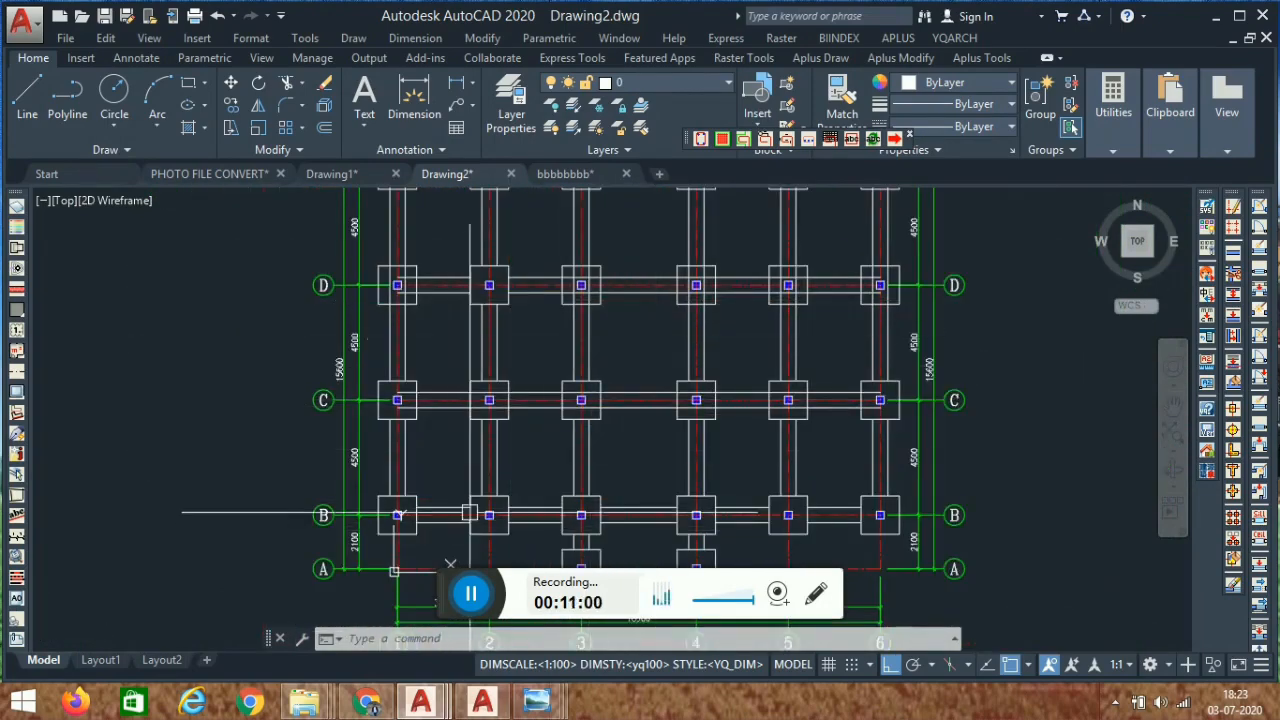
{"action": "middle_click_drag", "start_coordinate": [469, 513], "coordinate": [437, 380]}
{"action": "scroll", "coordinate": [360, 465], "scroll_direction": "up", "scroll_amount": 2}
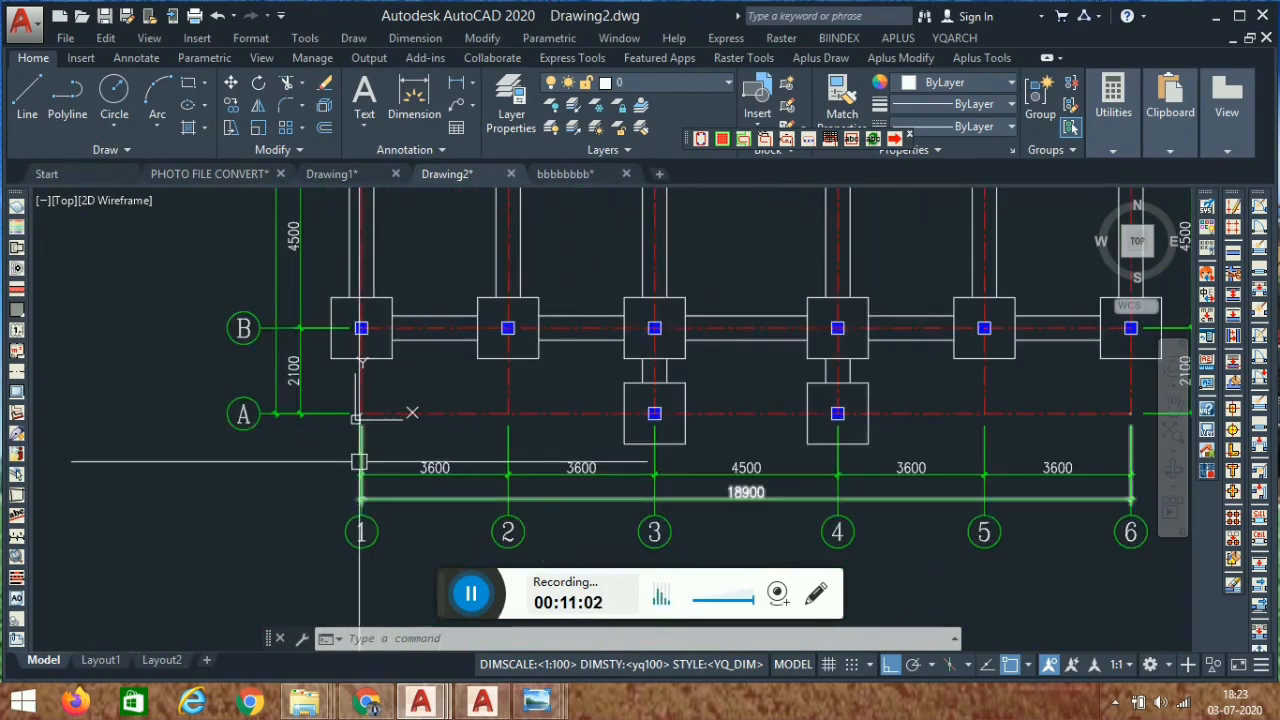
Start YQArch DDZZ and select the two footing outlines on axis A and those at axes 1 to 4 on axis B.
{"action": "type", "text": "ddzz"}
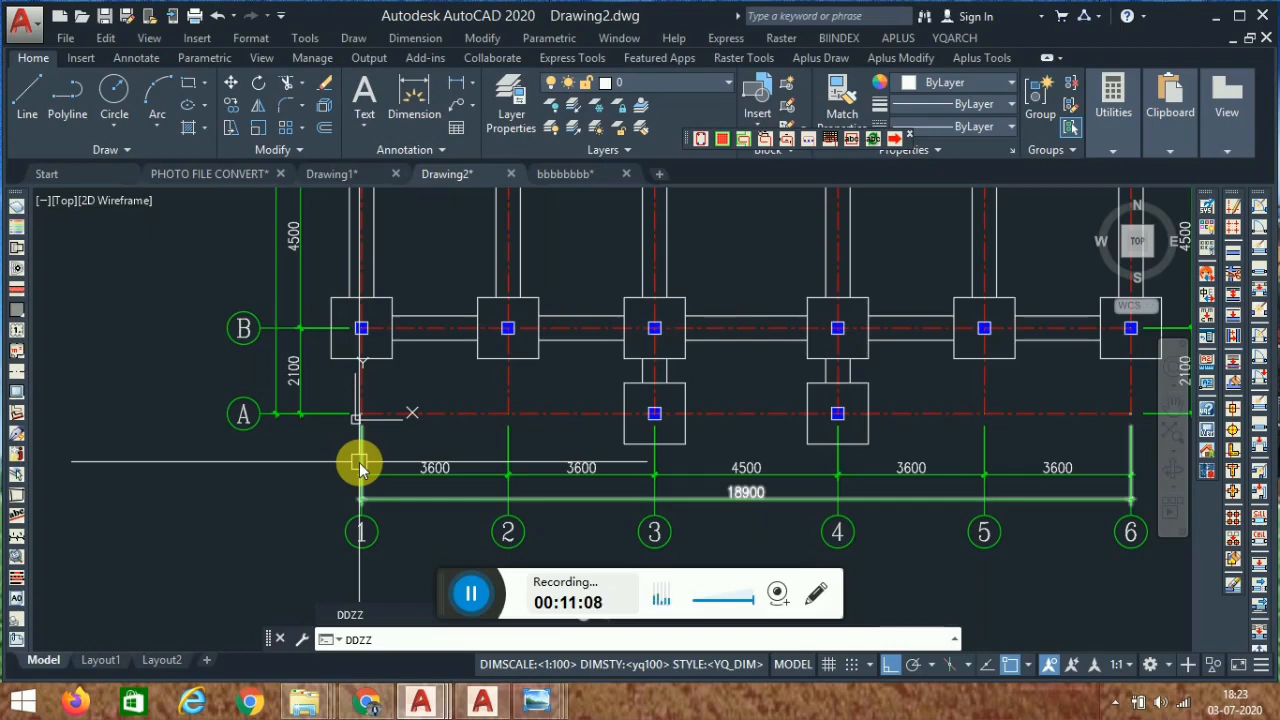
{"action": "key", "text": "Return"}
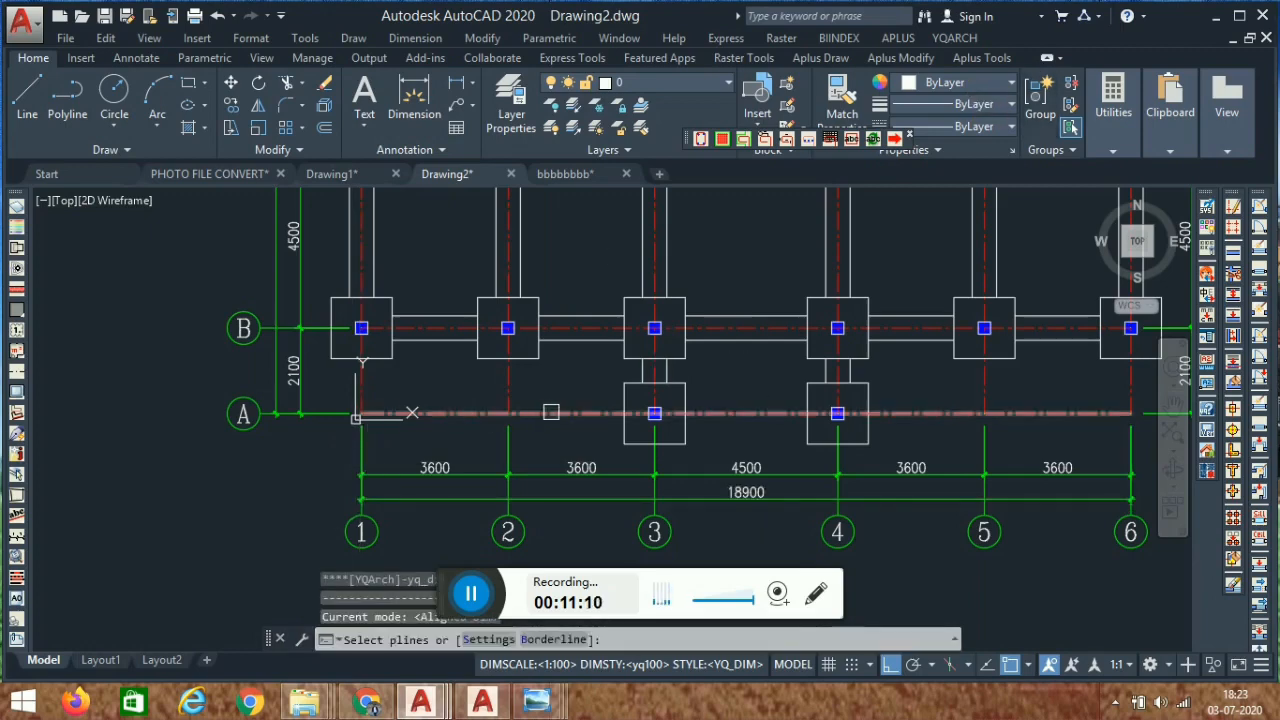
{"action": "scroll", "coordinate": [663, 414], "scroll_direction": "up", "scroll_amount": 2}
{"action": "left_click", "coordinate": [616, 453]}
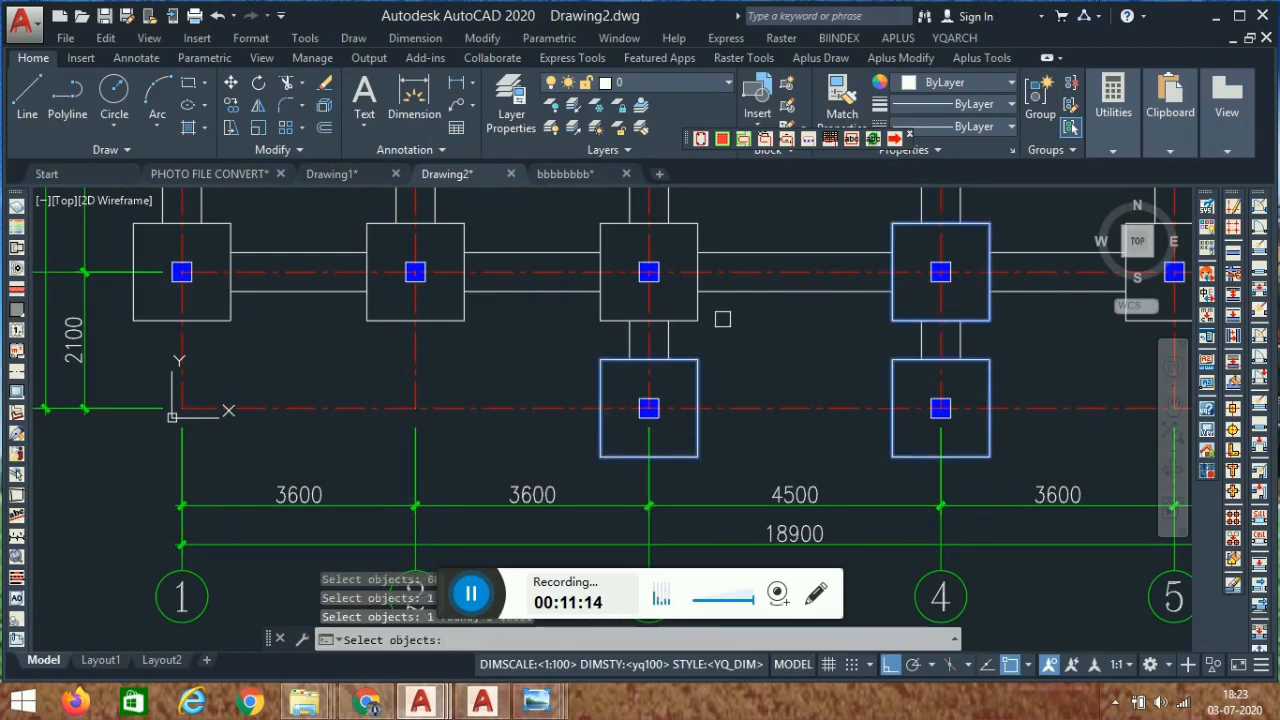
{"action": "scroll", "coordinate": [822, 290], "scroll_direction": "down", "scroll_amount": 2}
{"action": "middle_click_drag", "start_coordinate": [622, 372], "coordinate": [598, 466]}
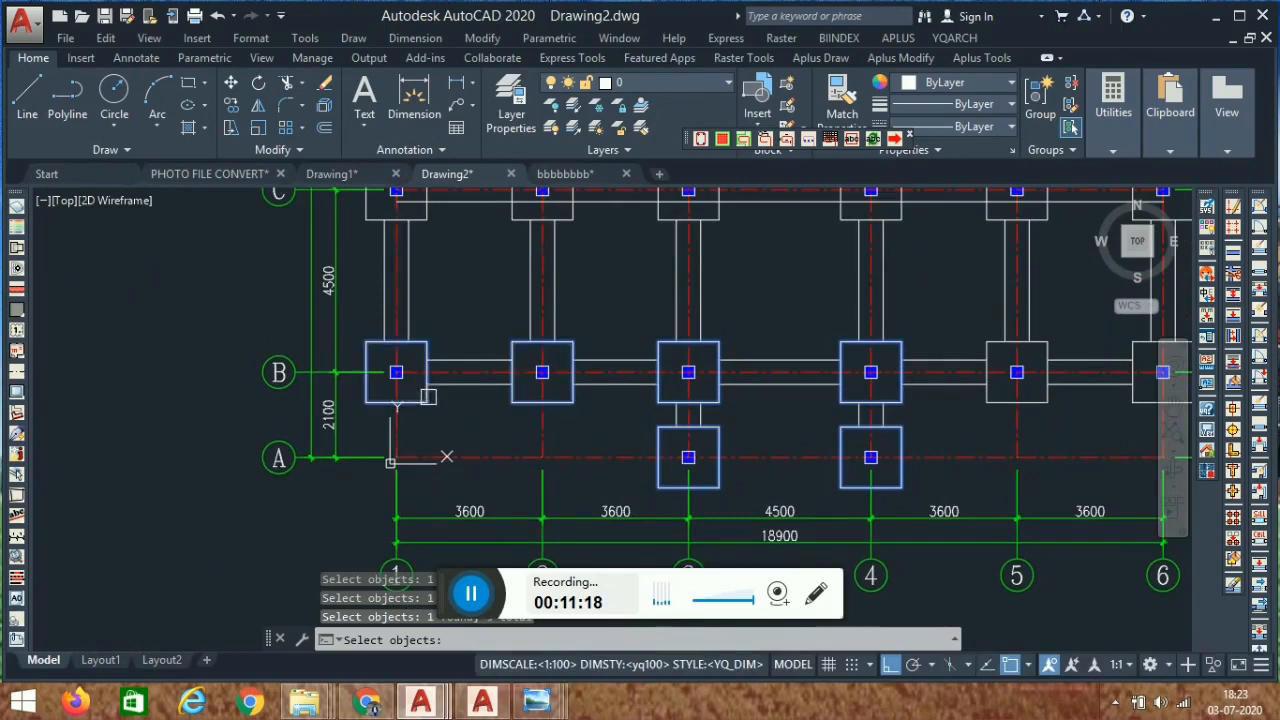
Add the axis B footing at axis 6 and all six footings along axis C to the DDZZ selection.
{"action": "scroll", "coordinate": [486, 338], "scroll_direction": "down", "scroll_amount": 3}
{"action": "scroll", "coordinate": [690, 430], "scroll_direction": "up", "scroll_amount": 3}
{"action": "scroll", "coordinate": [705, 425], "scroll_direction": "up", "scroll_amount": 2}
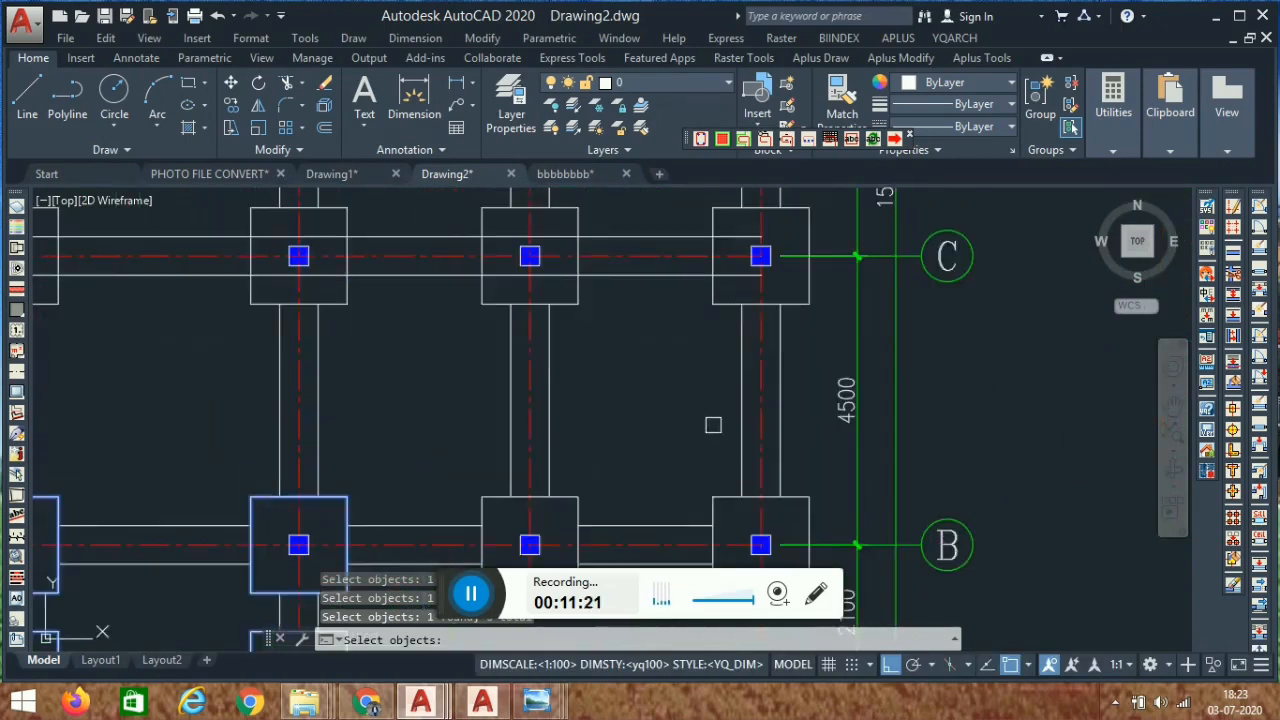
{"action": "scroll", "coordinate": [661, 441], "scroll_direction": "down", "scroll_amount": 3}
{"action": "scroll", "coordinate": [674, 437], "scroll_direction": "up", "scroll_amount": 4}
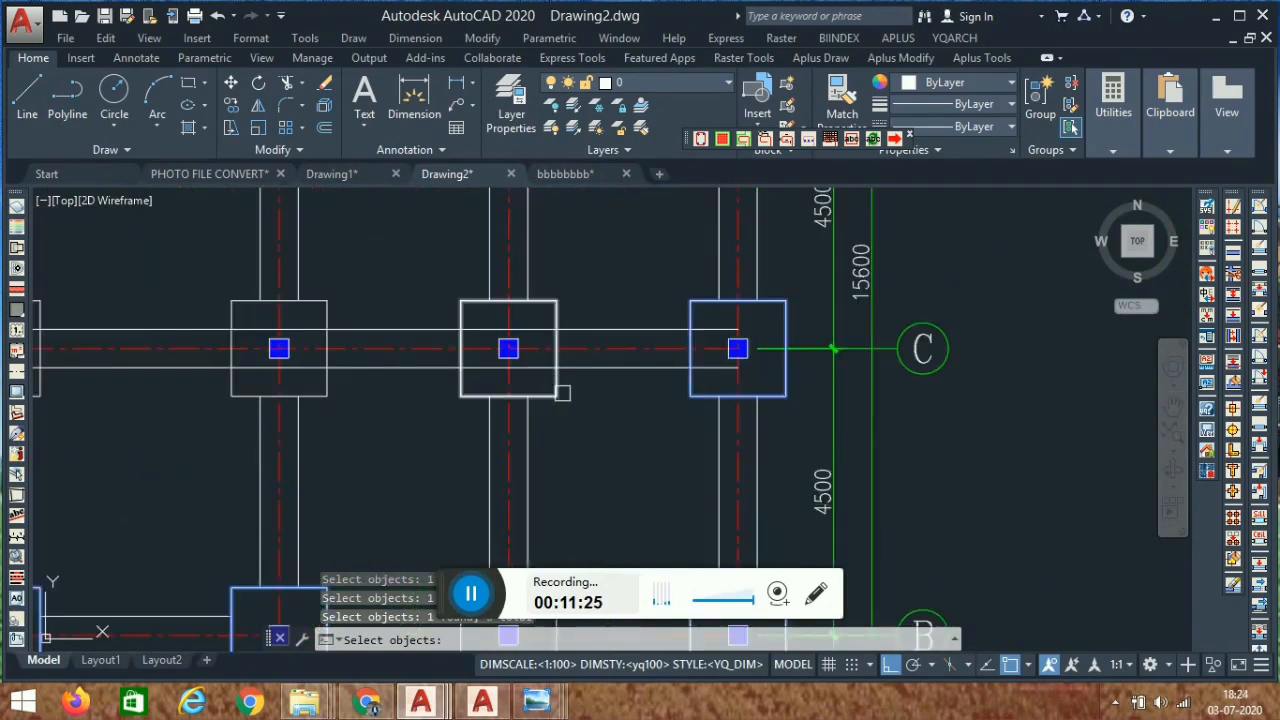
{"action": "middle_click_drag", "start_coordinate": [405, 431], "coordinate": [574, 438]}
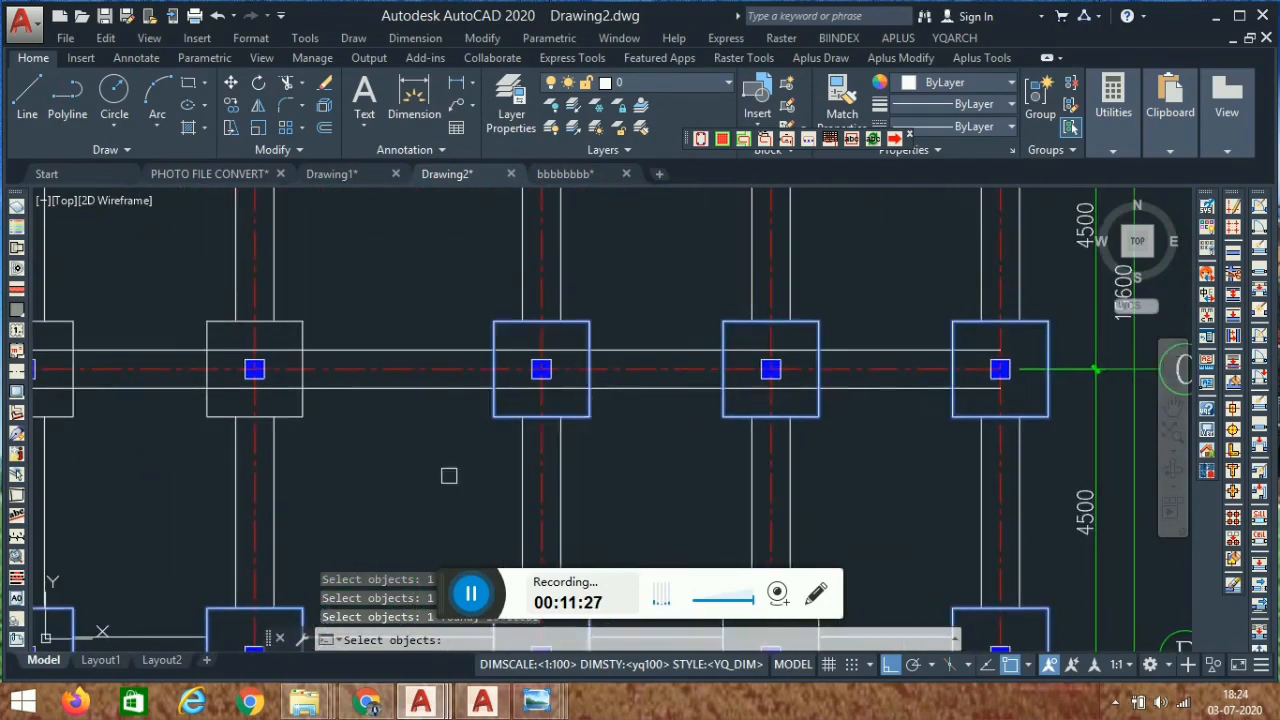
{"action": "middle_click_drag", "start_coordinate": [349, 483], "coordinate": [705, 525]}
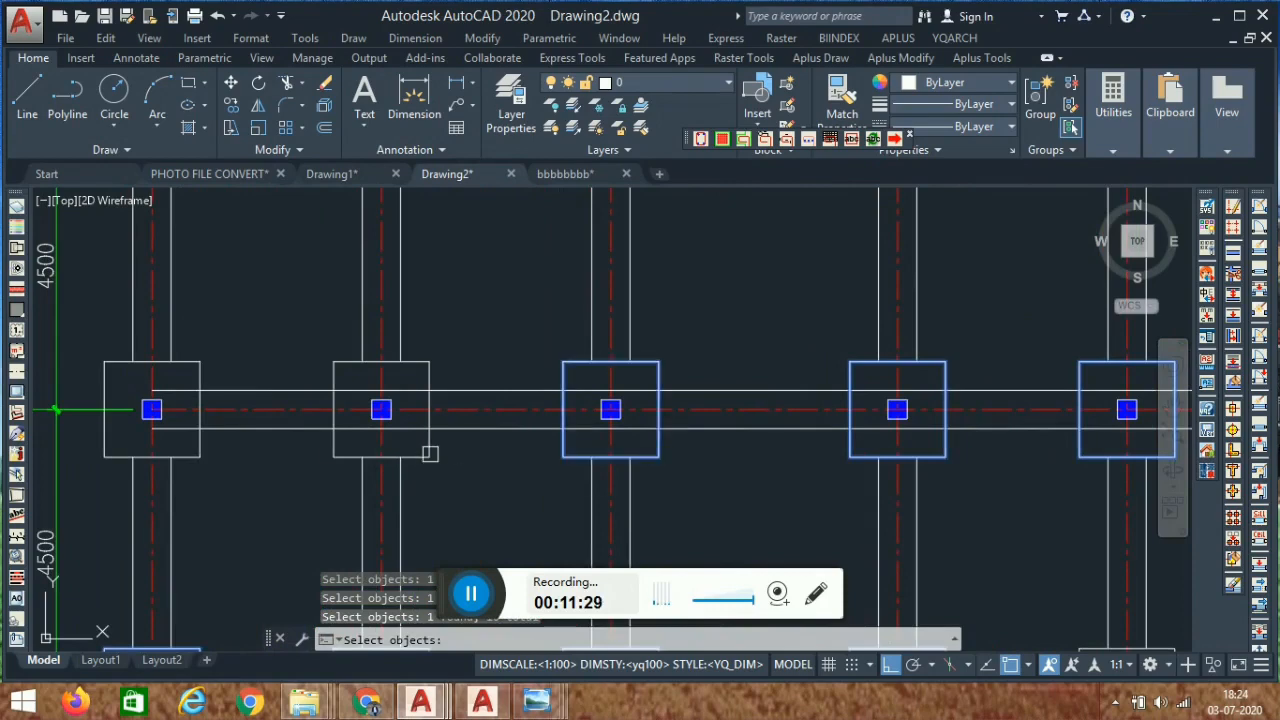
{"action": "mouse_move", "coordinate": [515, 491]}
{"action": "middle_mouse_down"}
{"action": "mouse_move", "coordinate": [694, 517]}
{"action": "mouse_move", "coordinate": [730, 487]}
{"action": "middle_mouse_up"}
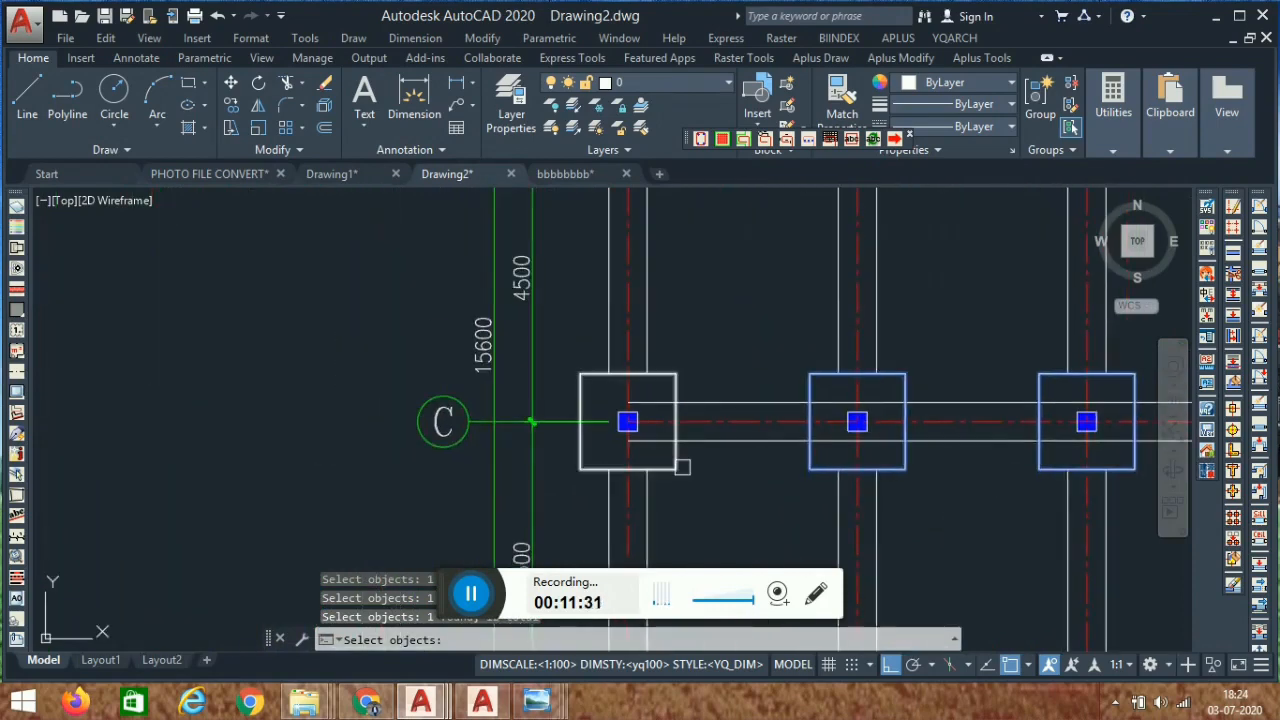
Add the axis E footings at axes 1 to 3 and the axis D footing at axis 1 to the DDZZ selection.
{"action": "scroll", "coordinate": [676, 461], "scroll_direction": "down", "scroll_amount": 5}
{"action": "scroll", "coordinate": [573, 370], "scroll_direction": "up", "scroll_amount": 5}
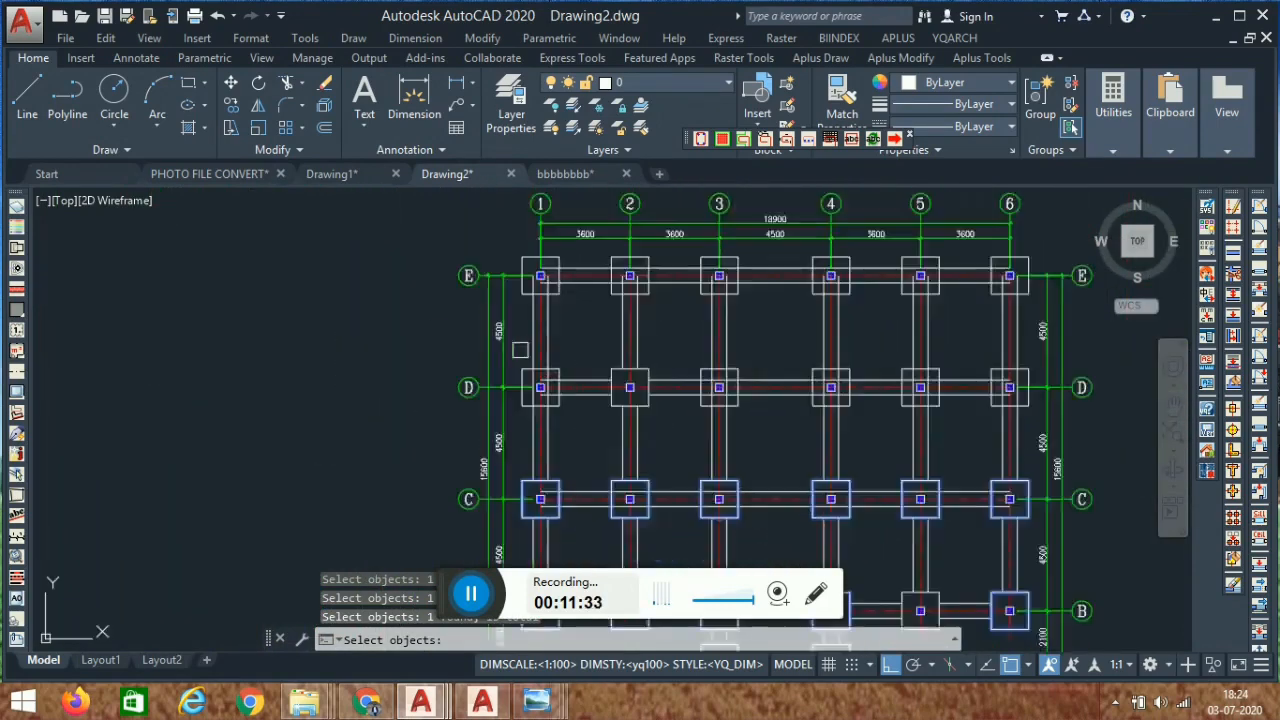
{"action": "middle_click_drag", "start_coordinate": [633, 333], "coordinate": [651, 491]}
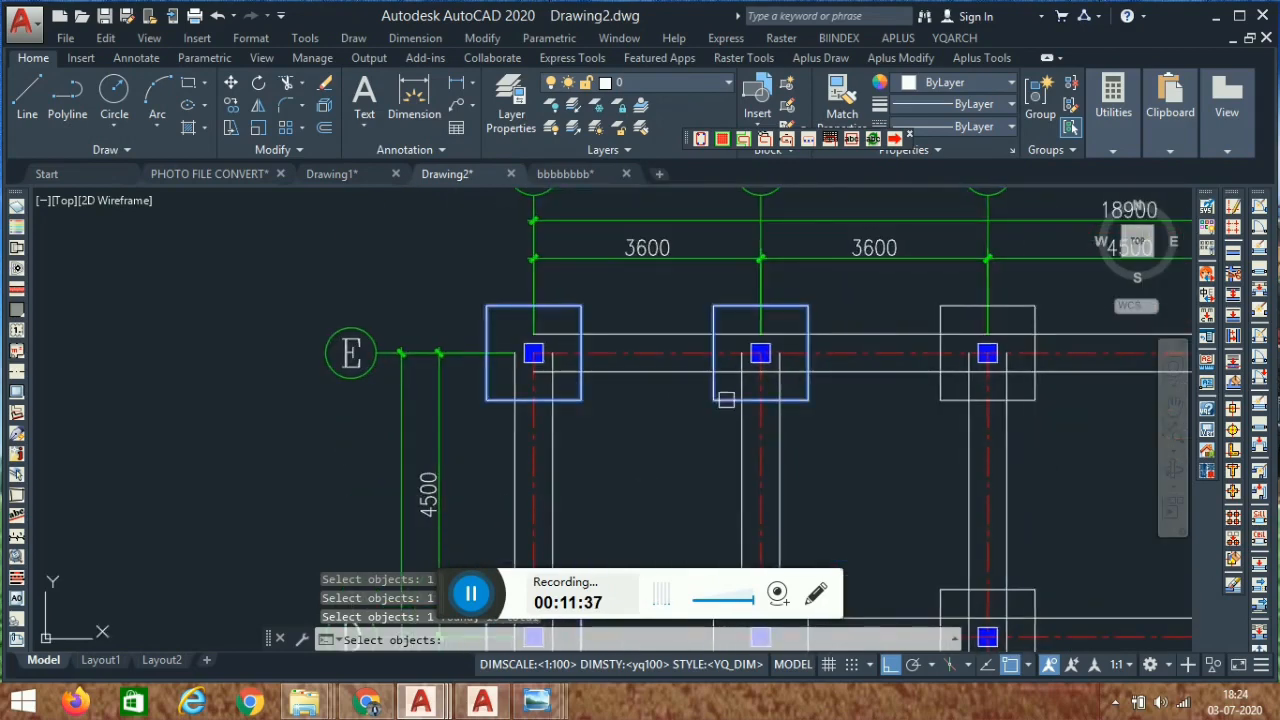
{"action": "left_click", "coordinate": [949, 390]}
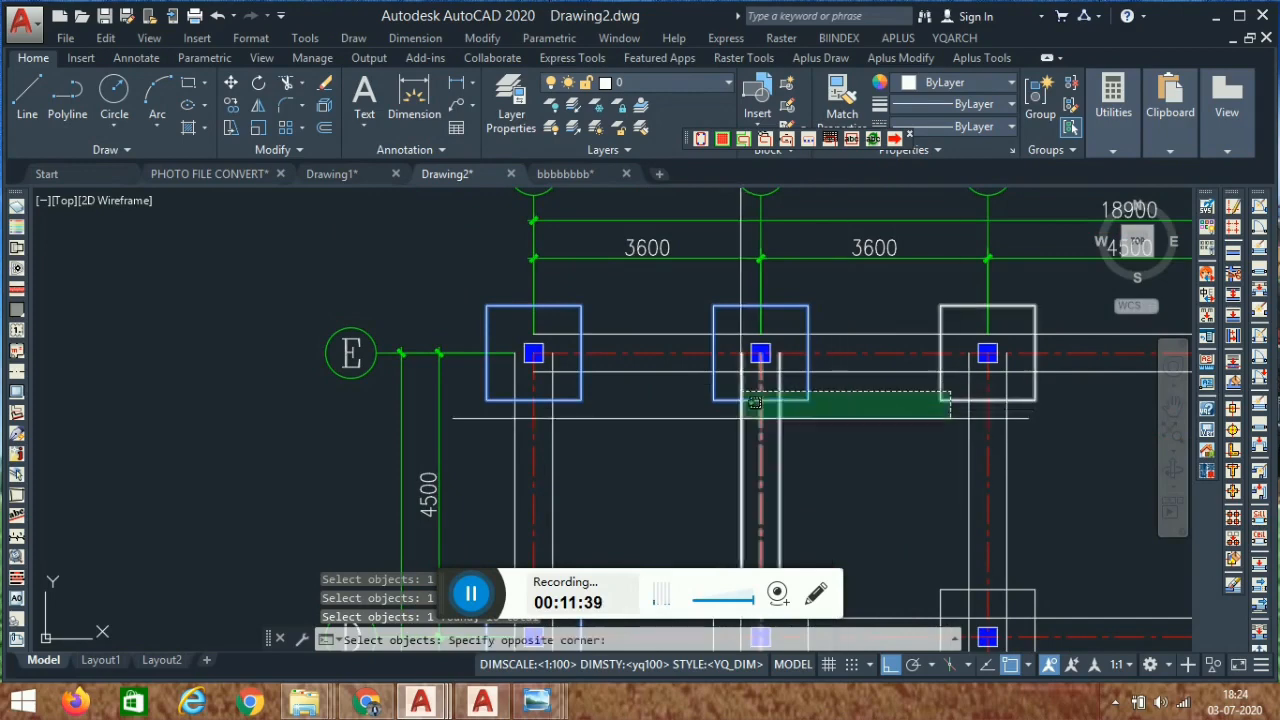
{"action": "left_click", "coordinate": [876, 441]}
Add the axis D footings at axes 2 to 6 to the DDZZ selection.
{"action": "scroll", "coordinate": [876, 441], "scroll_direction": "down", "scroll_amount": 5}
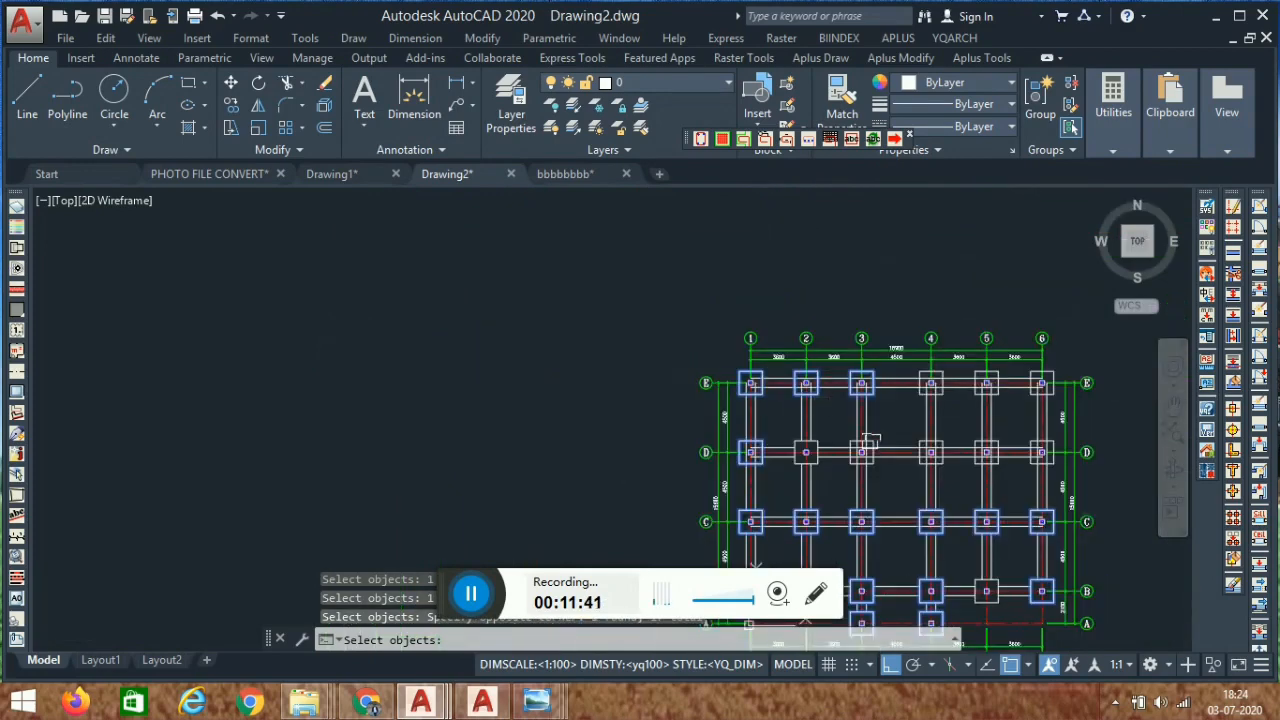
{"action": "scroll", "coordinate": [852, 371], "scroll_direction": "up", "scroll_amount": 4}
{"action": "scroll", "coordinate": [852, 371], "scroll_direction": "up", "scroll_amount": 2}
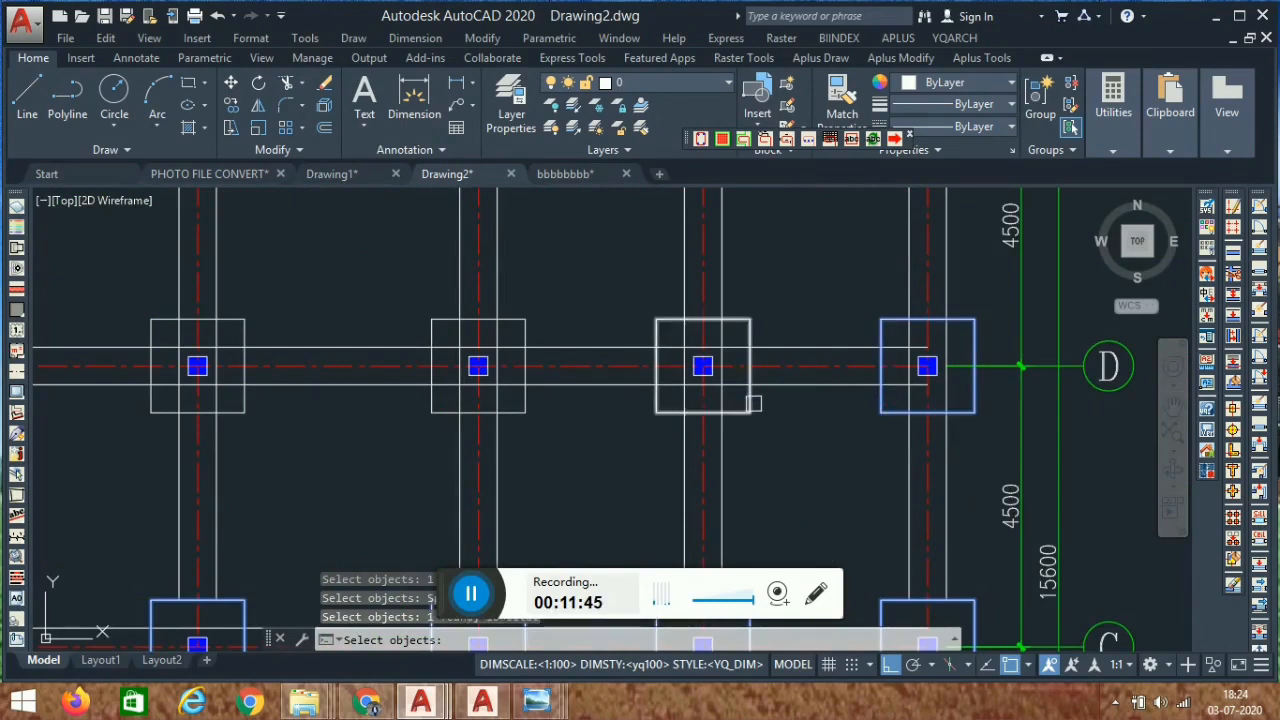
{"action": "middle_click_drag", "start_coordinate": [424, 459], "coordinate": [683, 473]}
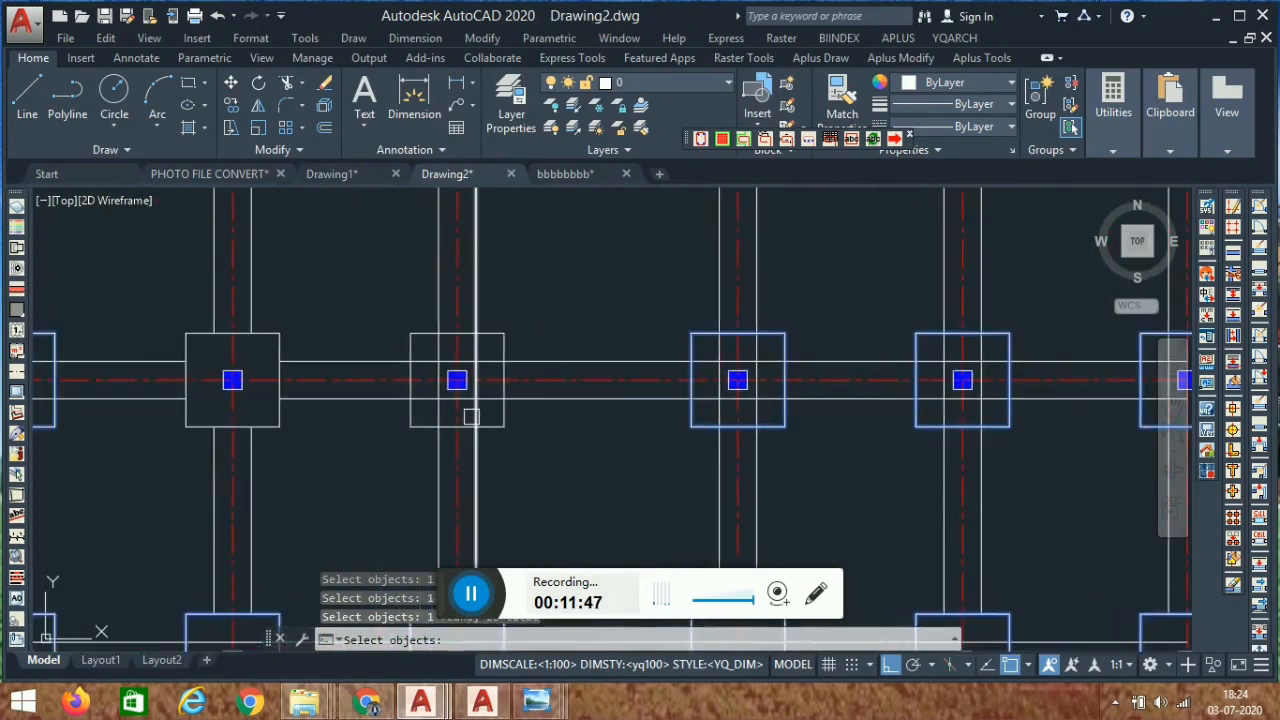
{"action": "middle_click_drag", "start_coordinate": [297, 447], "coordinate": [441, 409]}
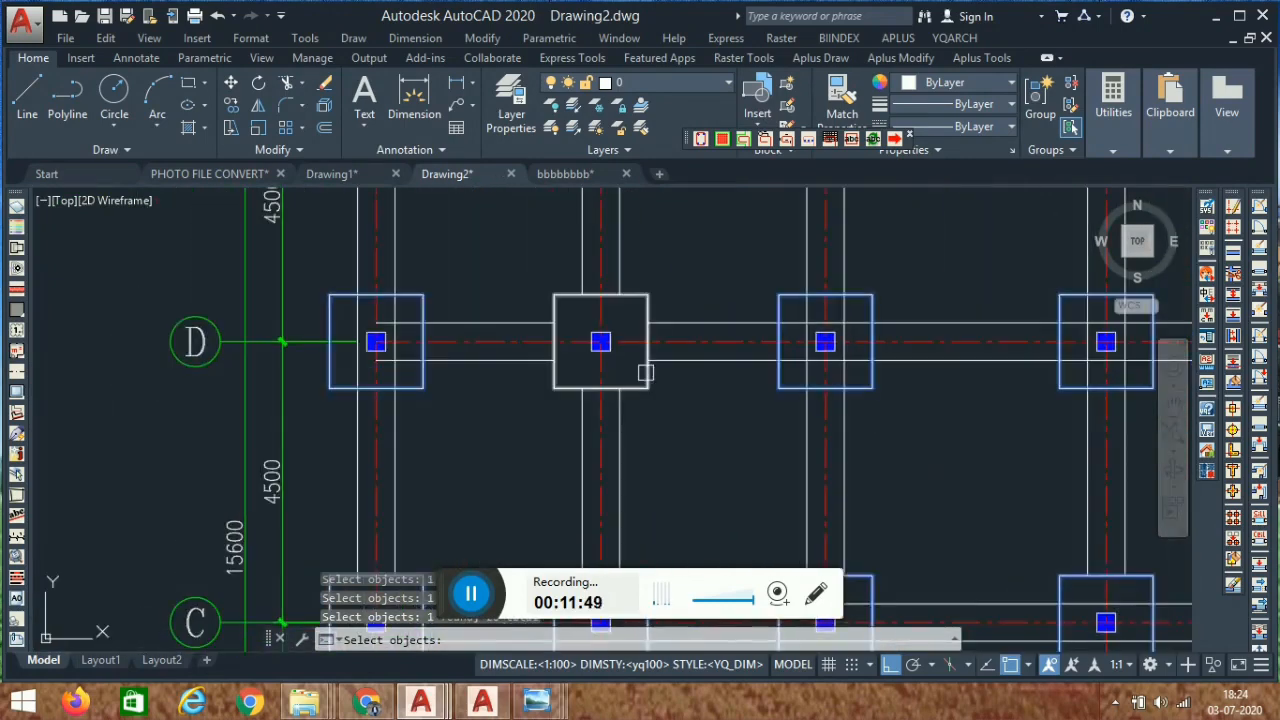
Add the axis E footings at axes 4 to 6 and generate the DDZZ dimensions around all selected footings.
{"action": "scroll", "coordinate": [728, 308], "scroll_direction": "down", "scroll_amount": 6}
{"action": "scroll", "coordinate": [736, 330], "scroll_direction": "up", "scroll_amount": 6}
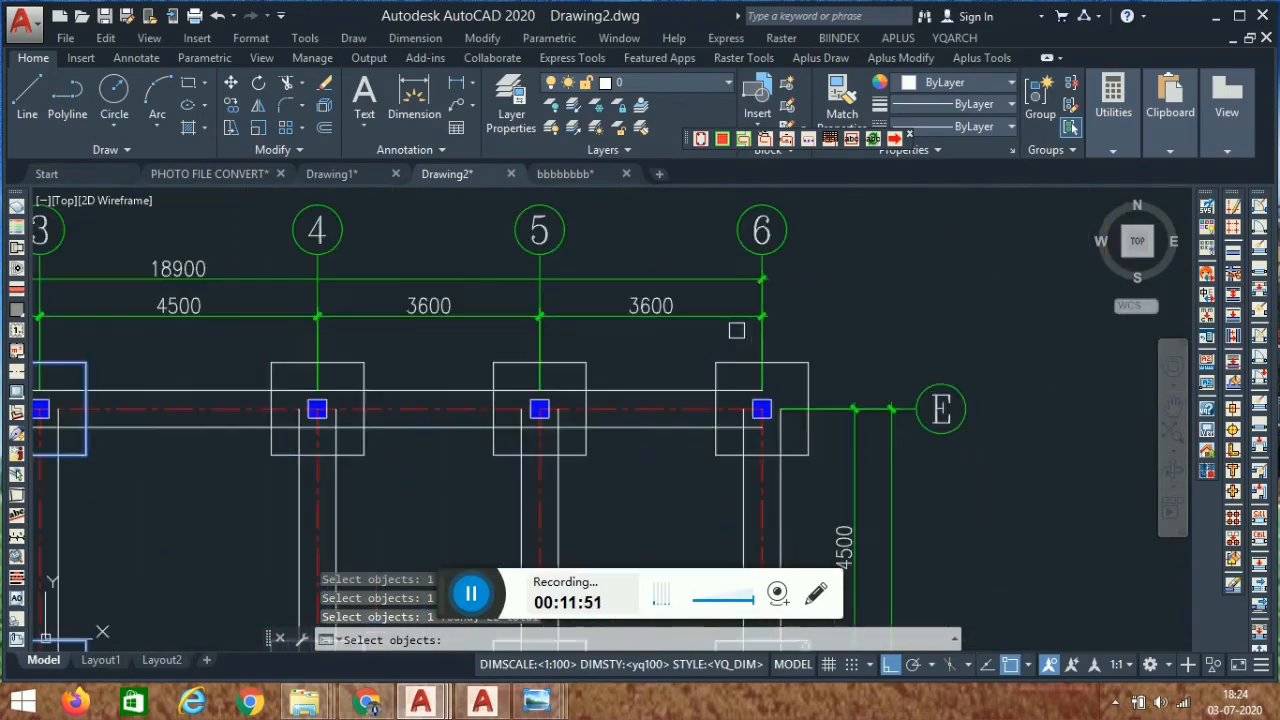
{"action": "left_click", "coordinate": [740, 363]}
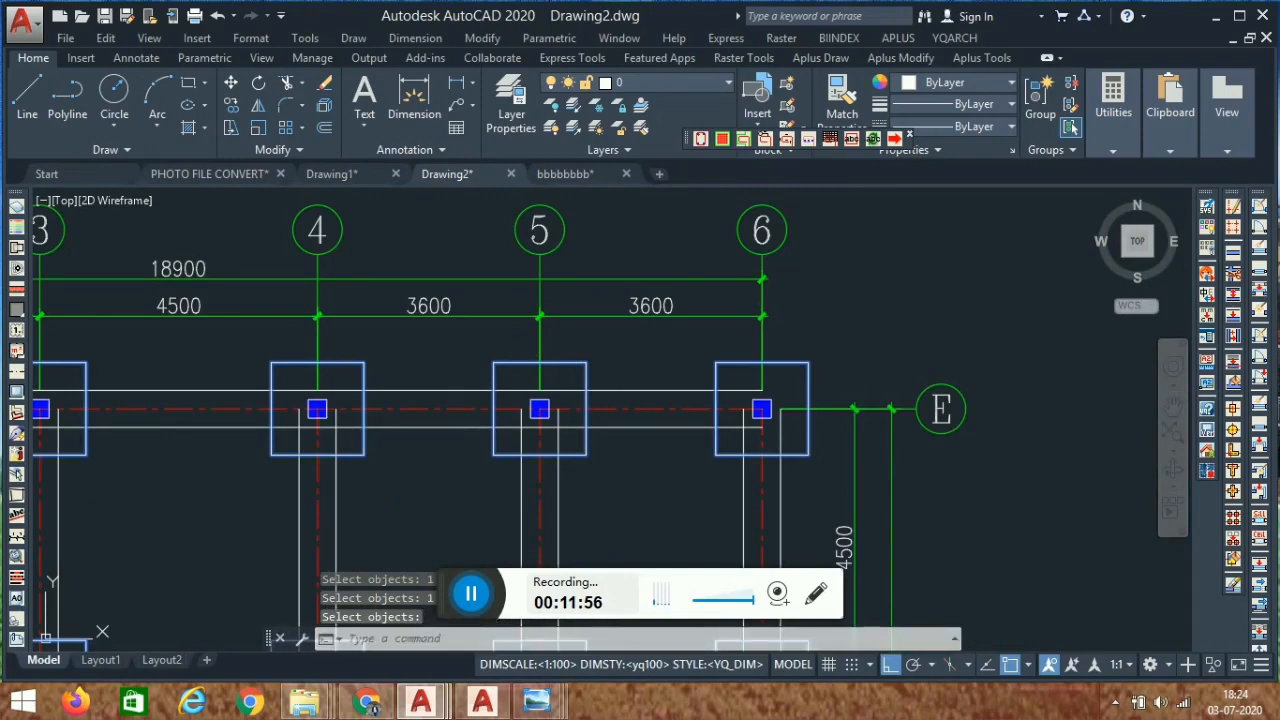
{"action": "key", "text": "Return"}
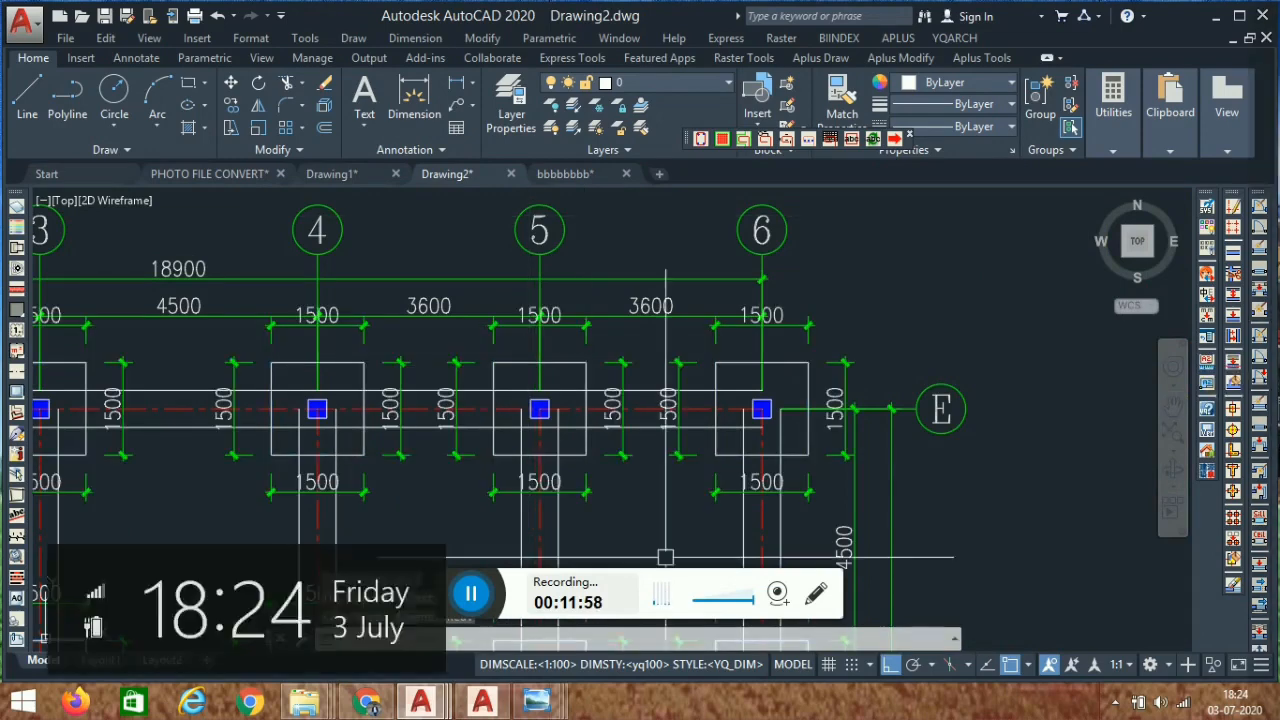
Examine the generated footing dimensions and the undimensioned connecting strips along the plan's axes.
{"action": "scroll", "coordinate": [580, 340], "scroll_direction": "down", "scroll_amount": 6}
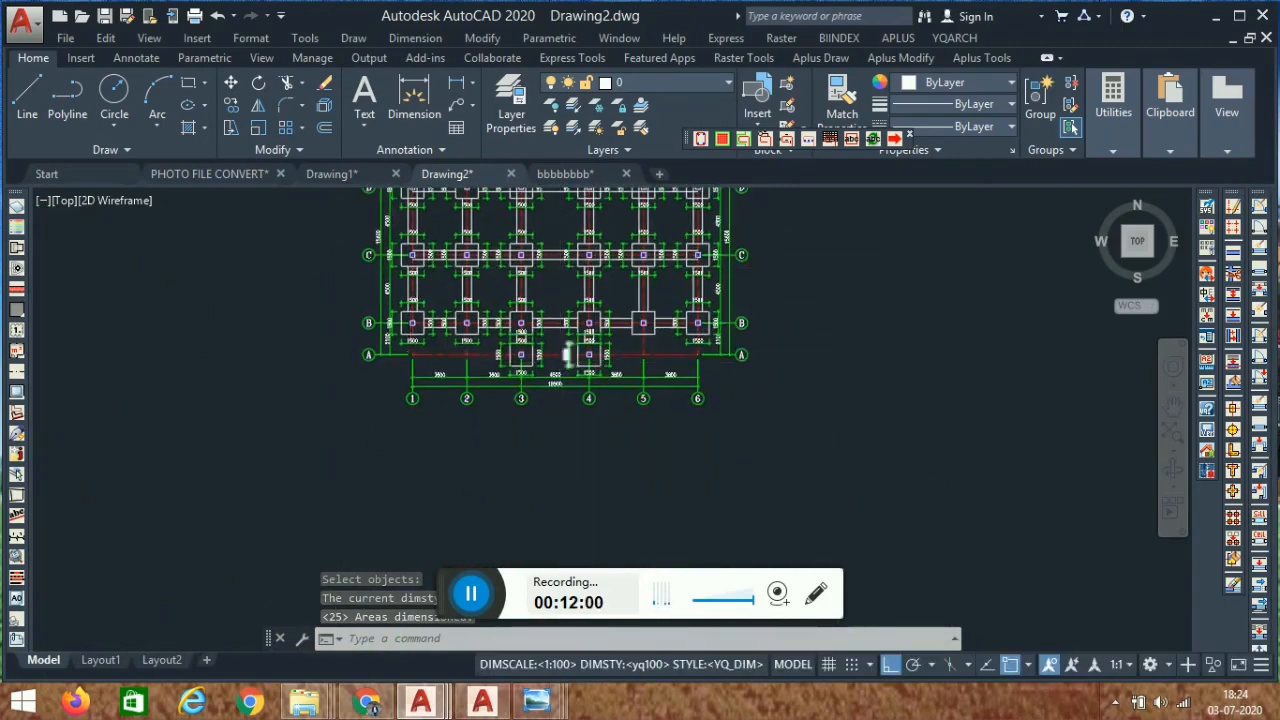
{"action": "scroll", "coordinate": [575, 387], "scroll_direction": "up", "scroll_amount": 6}
{"action": "middle_click_drag", "start_coordinate": [416, 401], "coordinate": [508, 463]}
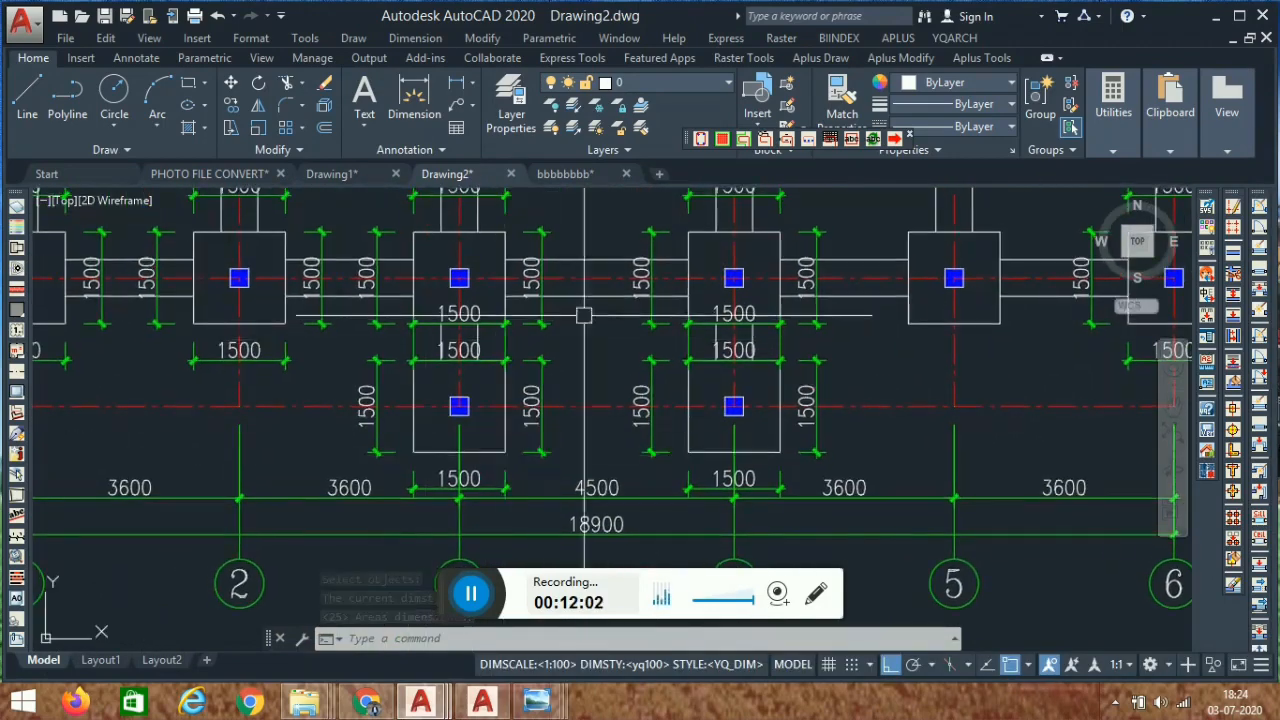
{"action": "scroll", "coordinate": [595, 323], "scroll_direction": "down", "scroll_amount": 2}
{"action": "middle_click_drag", "start_coordinate": [591, 319], "coordinate": [593, 475]}
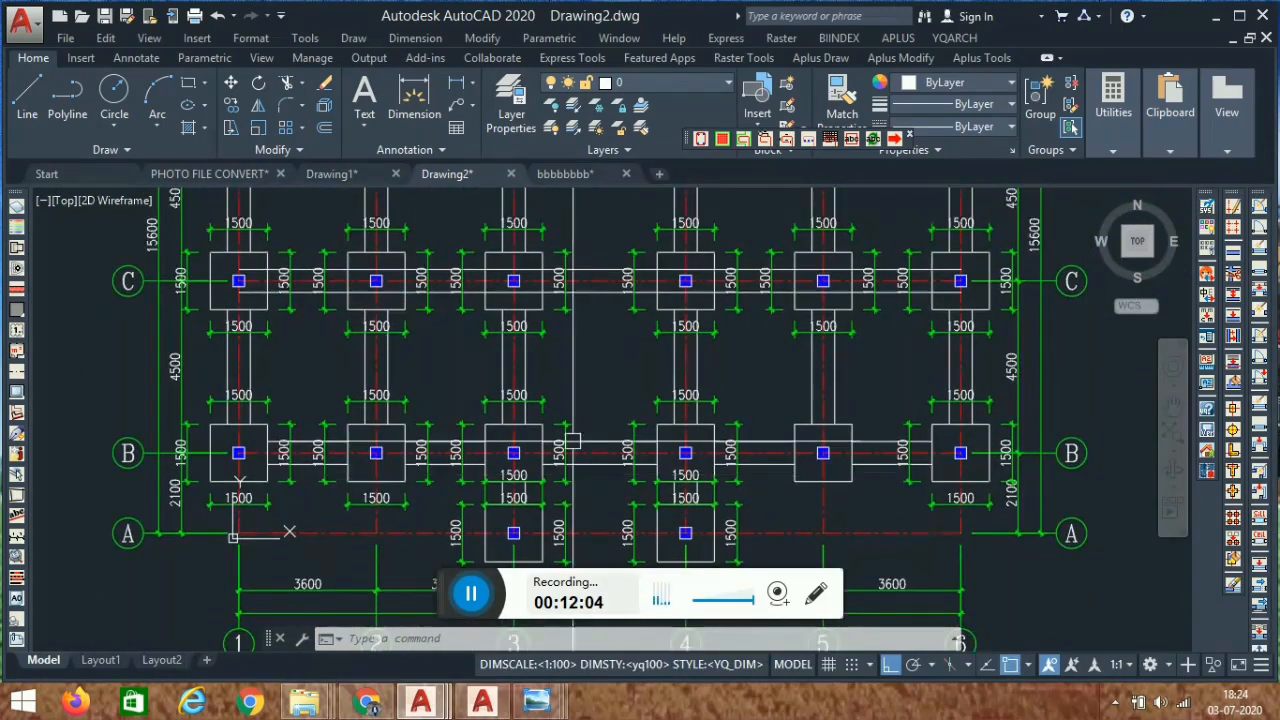
{"action": "scroll", "coordinate": [508, 357], "scroll_direction": "up", "scroll_amount": 6}
{"action": "scroll", "coordinate": [655, 322], "scroll_direction": "down", "scroll_amount": 5}
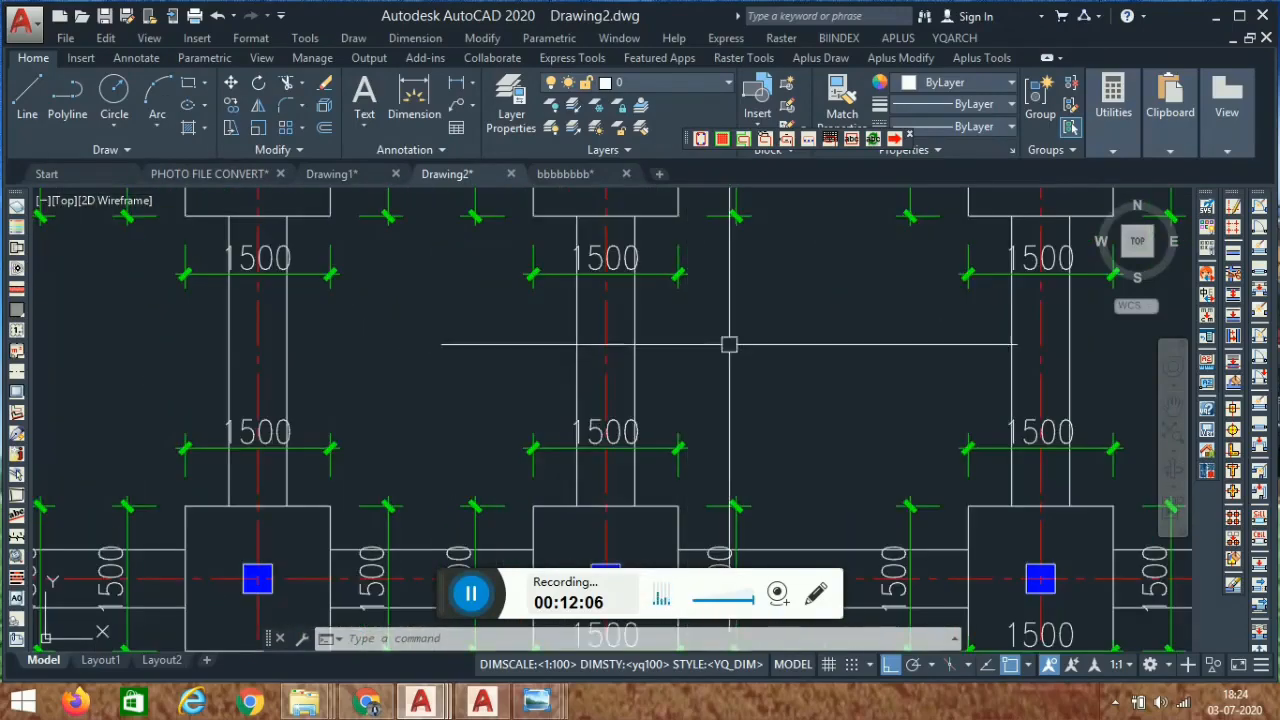
{"action": "middle_click_drag", "start_coordinate": [690, 390], "coordinate": [664, 446]}
{"action": "scroll", "coordinate": [780, 340], "scroll_direction": "up", "scroll_amount": 3}
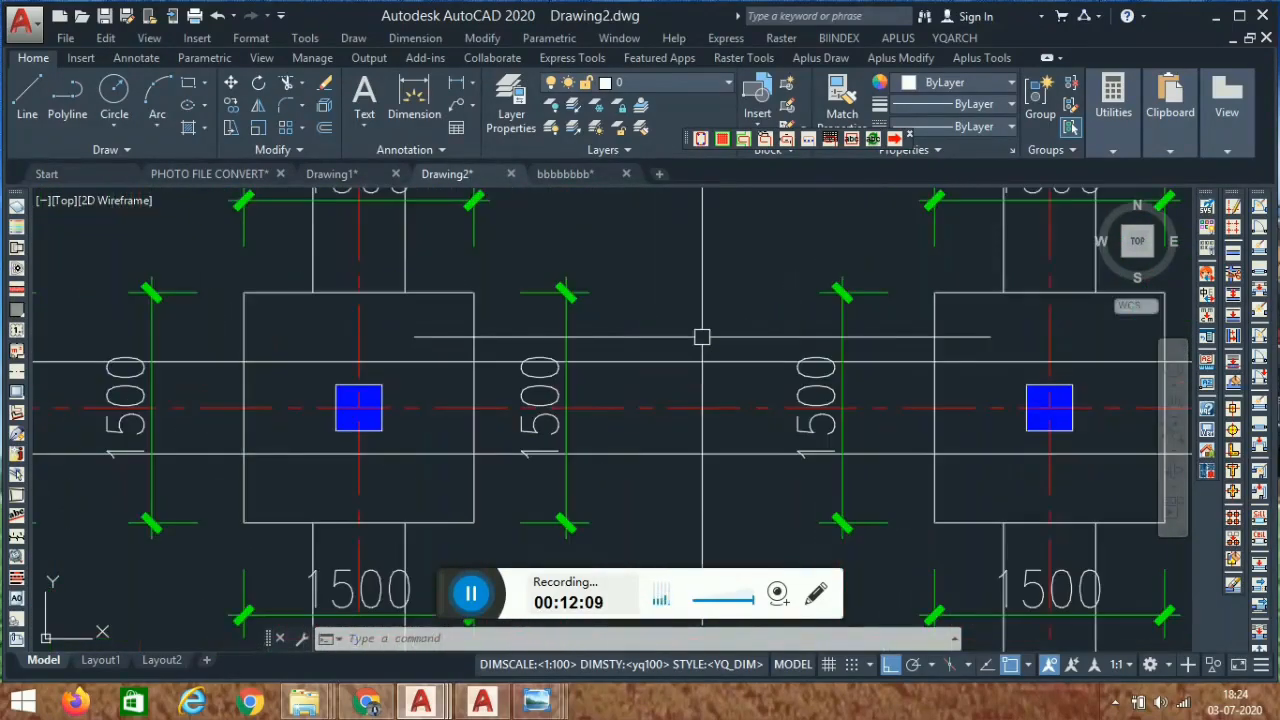
{"action": "scroll", "coordinate": [657, 363], "scroll_direction": "down", "scroll_amount": 4}
{"action": "middle_click_drag", "start_coordinate": [657, 363], "coordinate": [661, 398]}
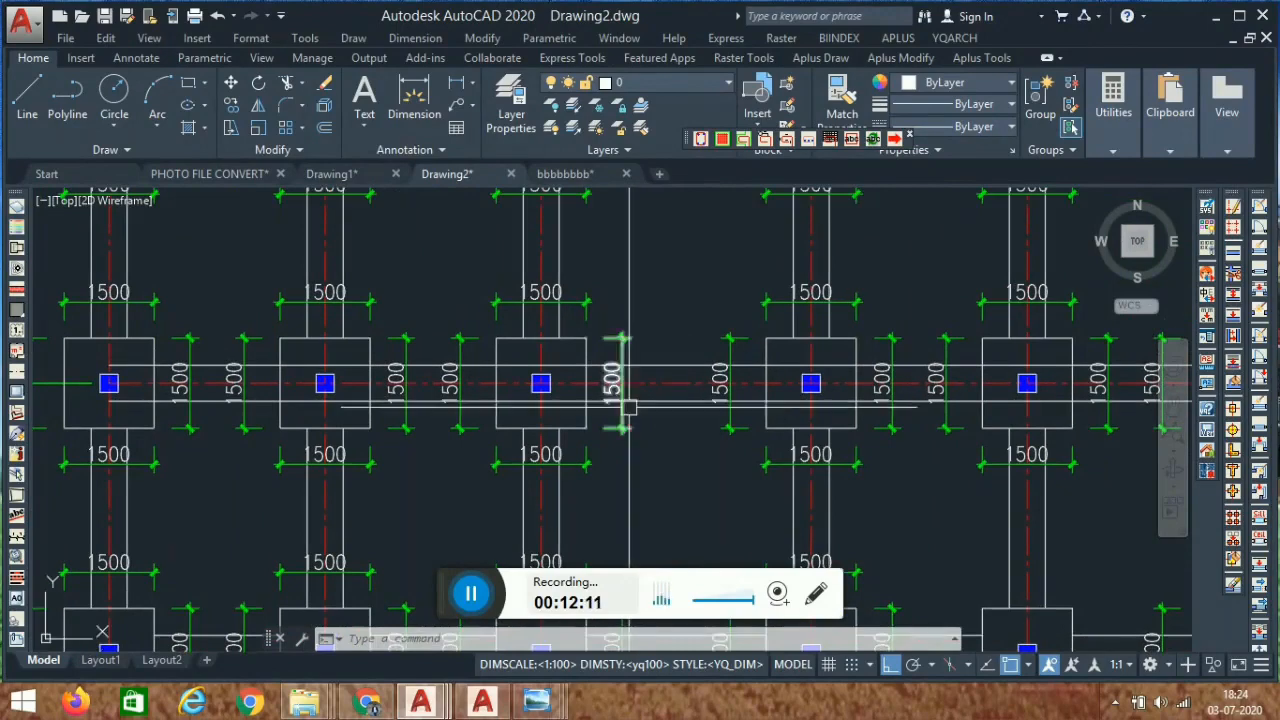
Dimension the full width and both half widths of the axis C connecting strip between axes 3 and 4 with DDXX.
{"action": "scroll", "coordinate": [655, 397], "scroll_direction": "up", "scroll_amount": 3}
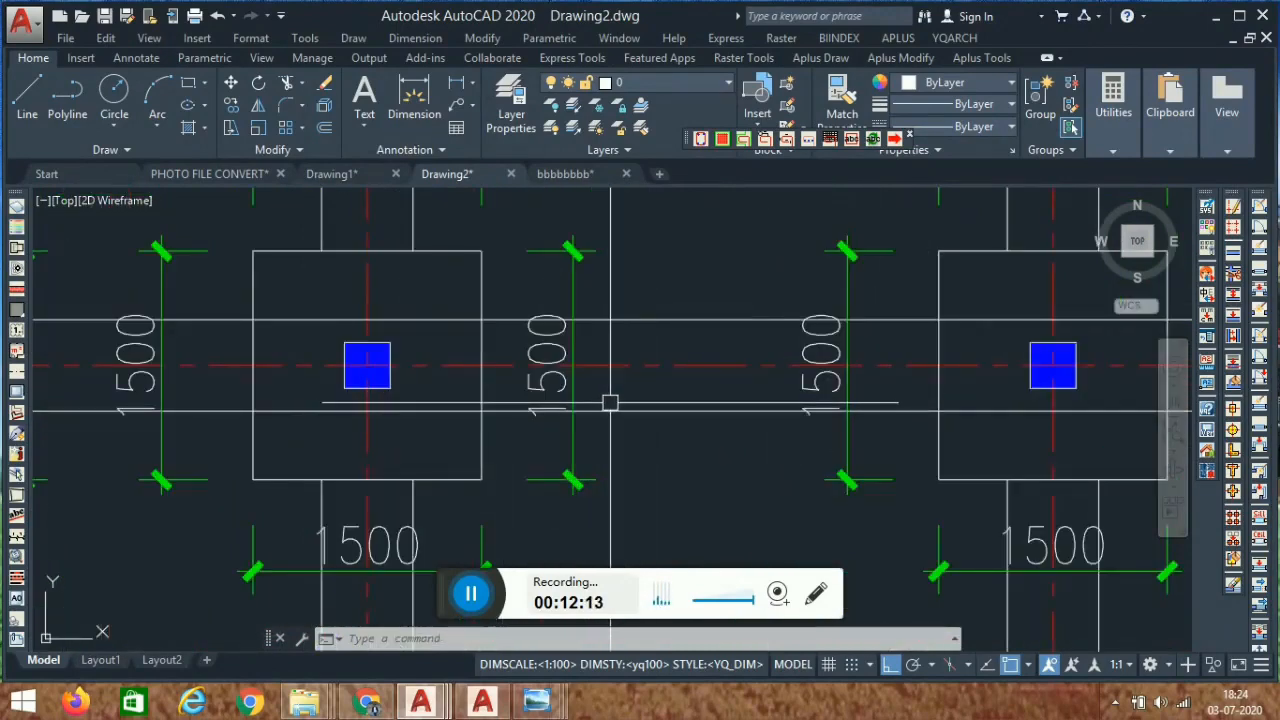
{"action": "type", "text": "DD"}
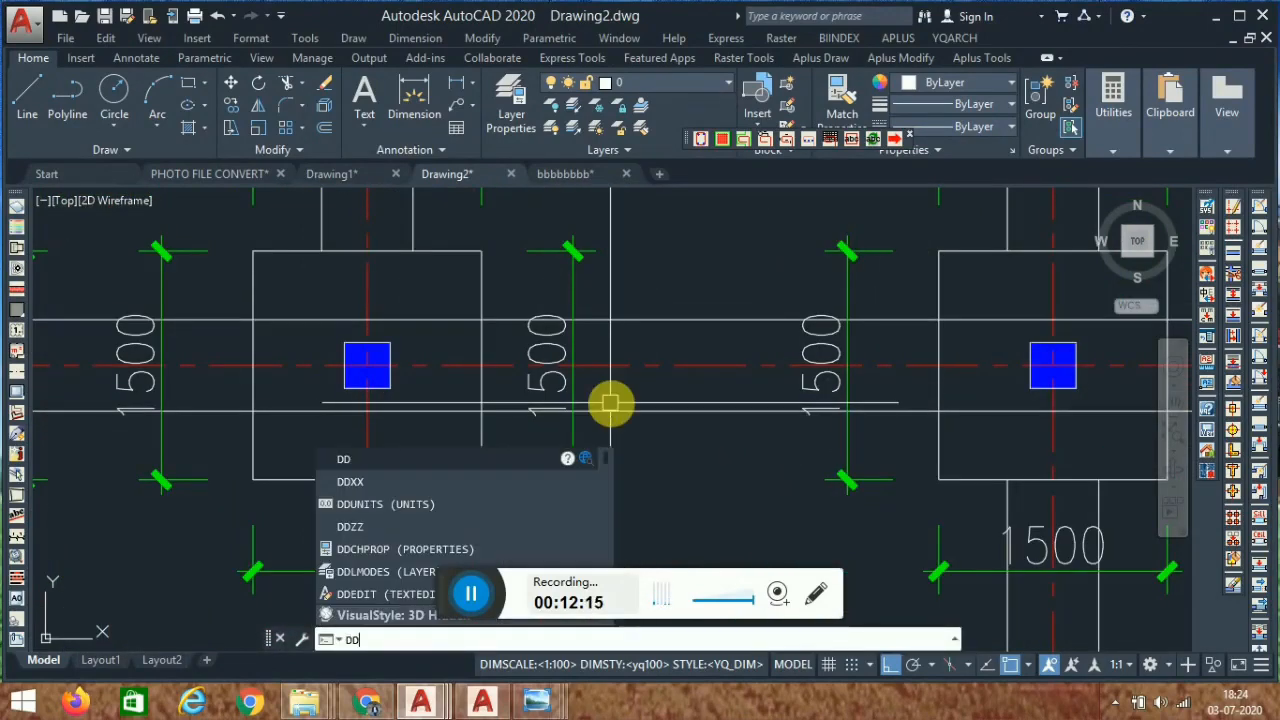
{"action": "type", "text": "xx"}
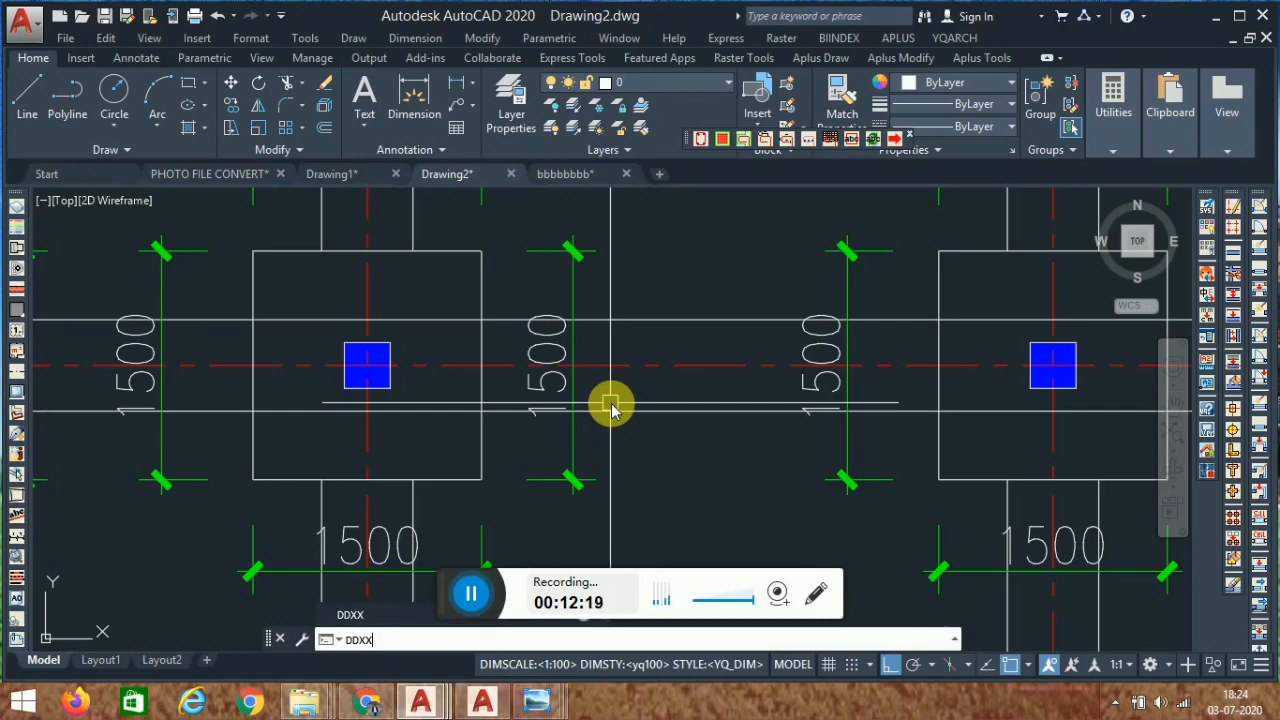
{"action": "key", "text": "Return"}
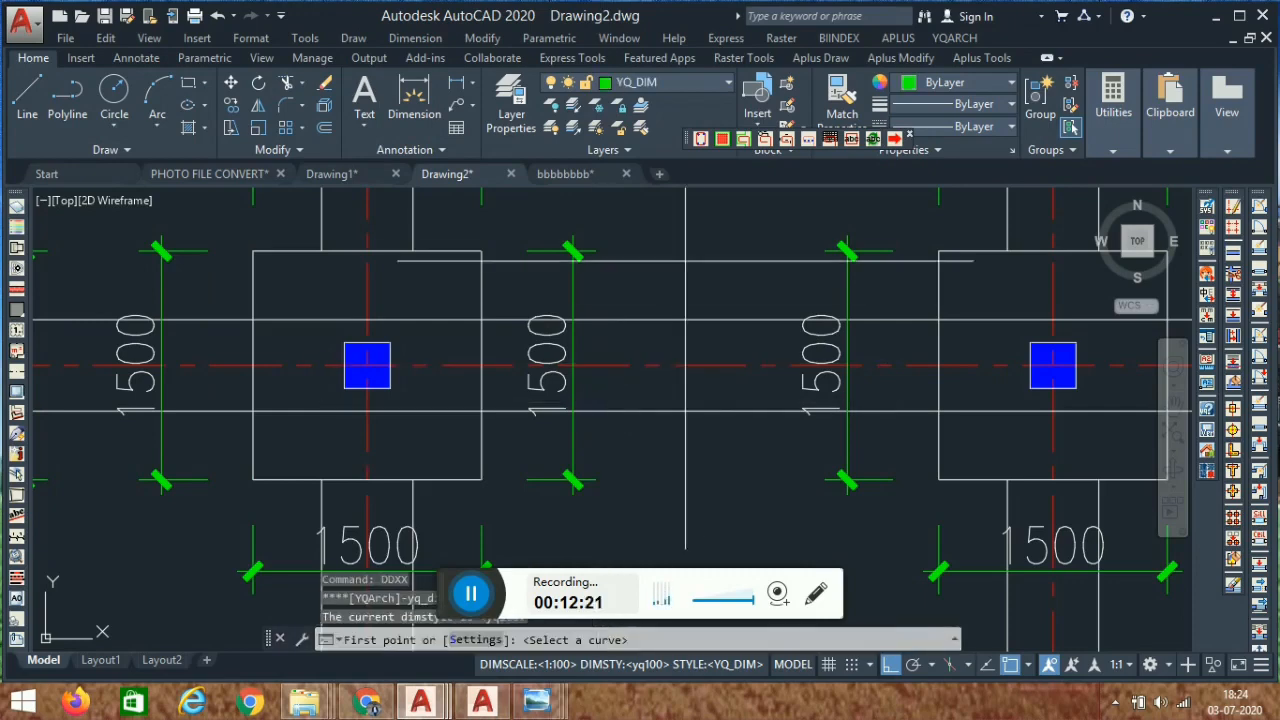
{"action": "left_click", "coordinate": [709, 237]}
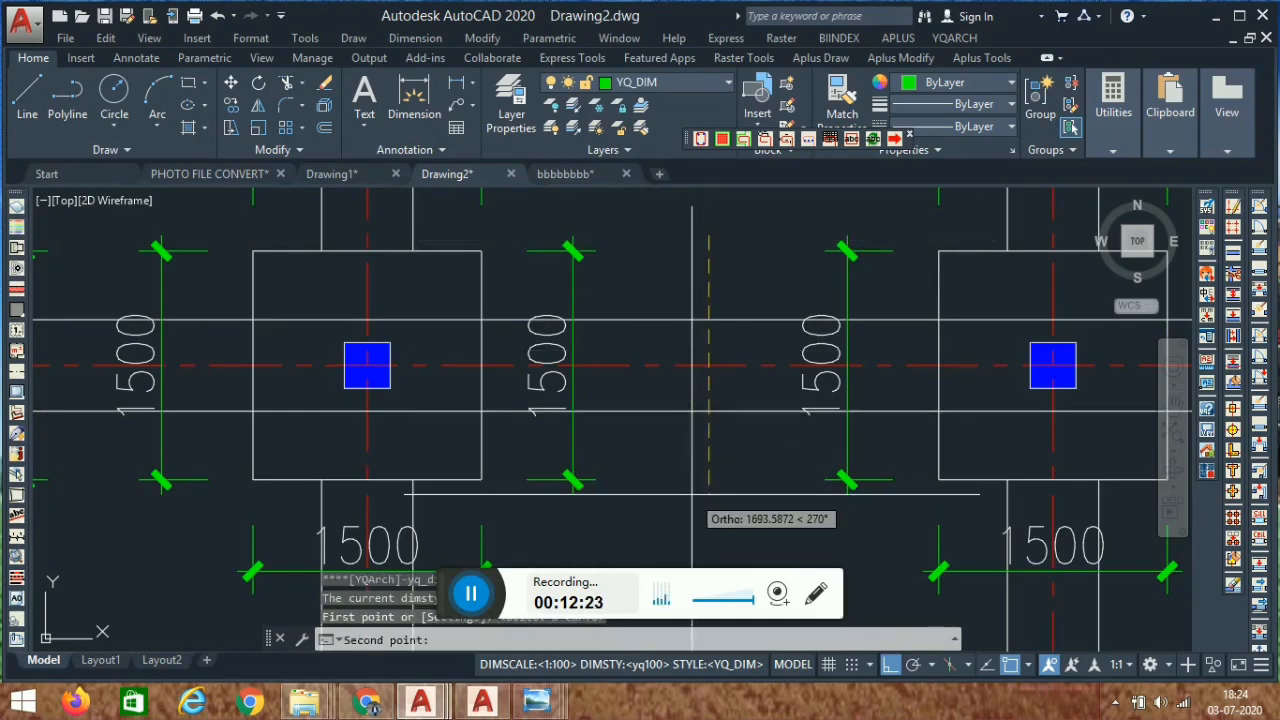
{"action": "left_click", "coordinate": [692, 494]}
{"action": "left_click", "coordinate": [766, 440]}
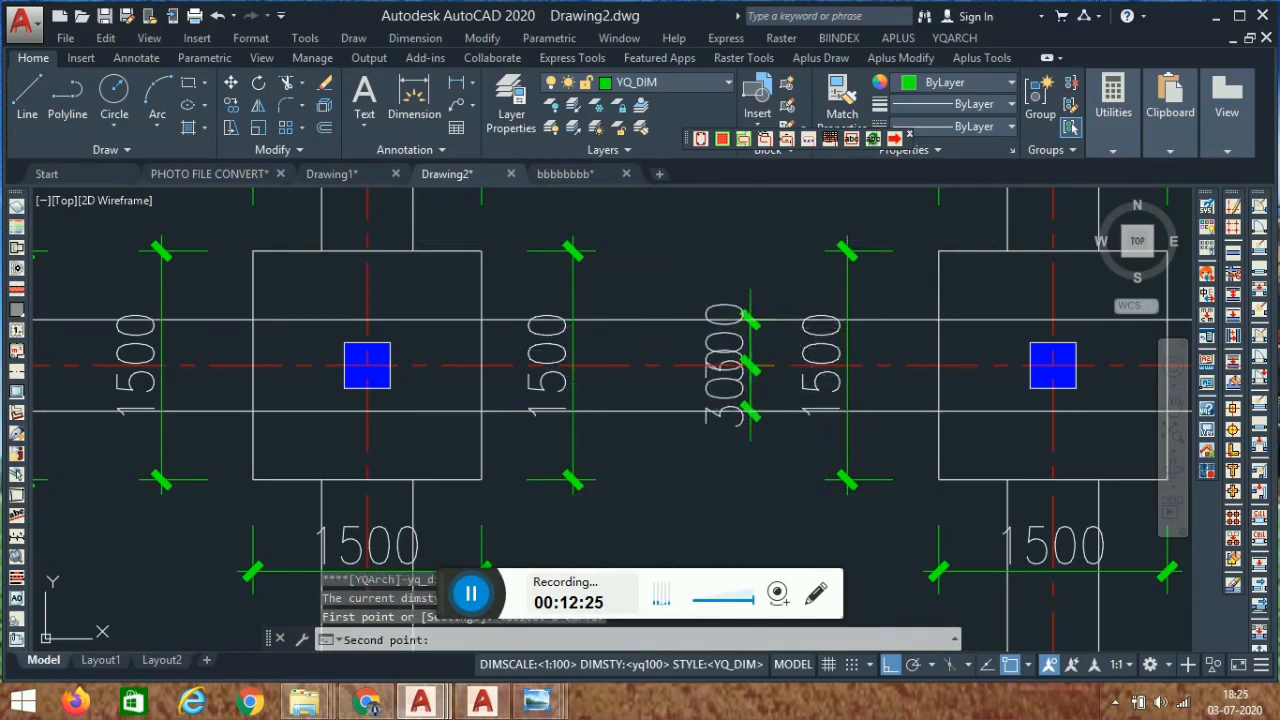
{"action": "left_click", "coordinate": [704, 486]}
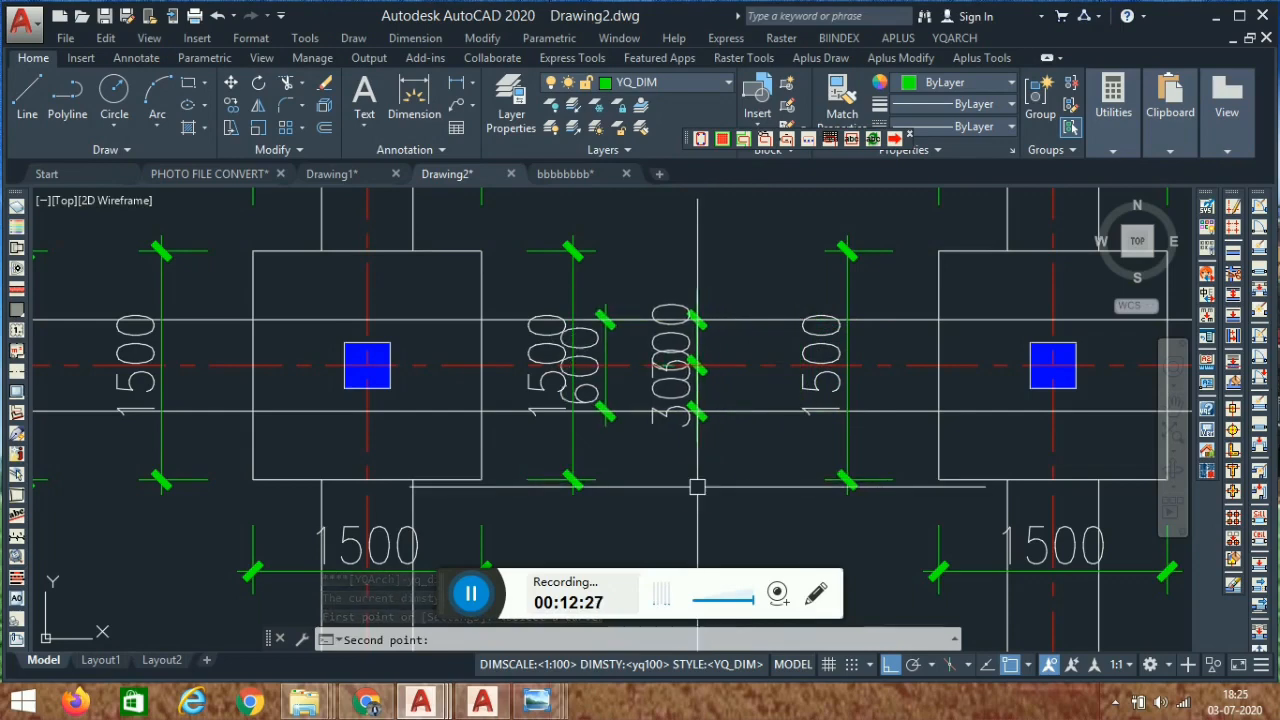
{"action": "left_click", "coordinate": [706, 490]}
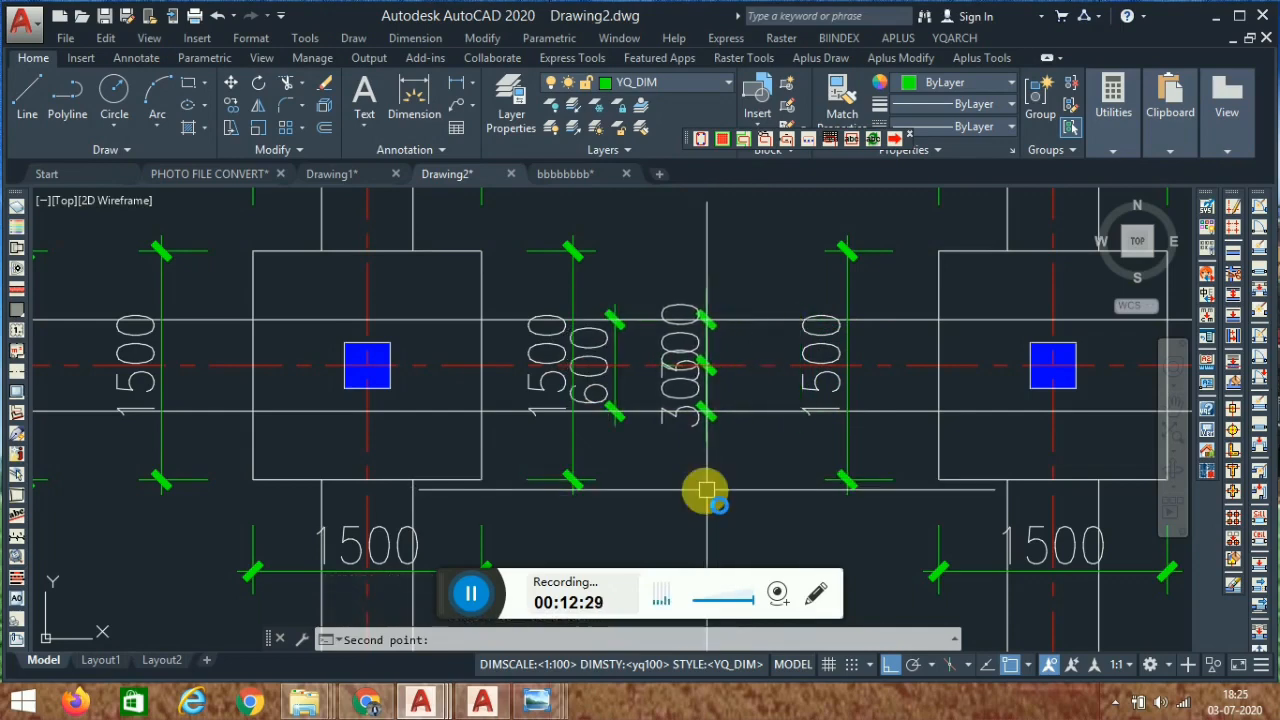
Erase the two overlapping half-width dimensions on the axis C strip between axes 3 and 4.
{"action": "scroll", "coordinate": [676, 412], "scroll_direction": "up", "scroll_amount": 3}
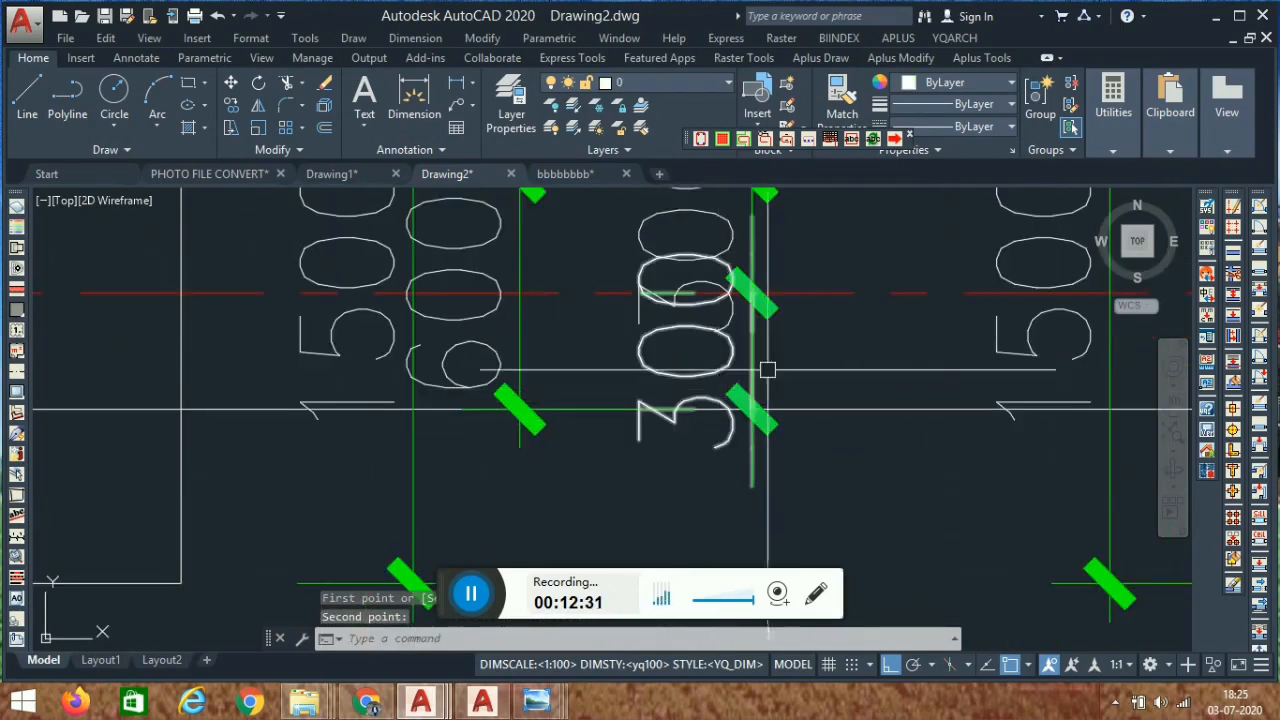
{"action": "left_click", "coordinate": [802, 343]}
{"action": "left_click", "coordinate": [680, 381]}
{"action": "key", "text": "Delete"}
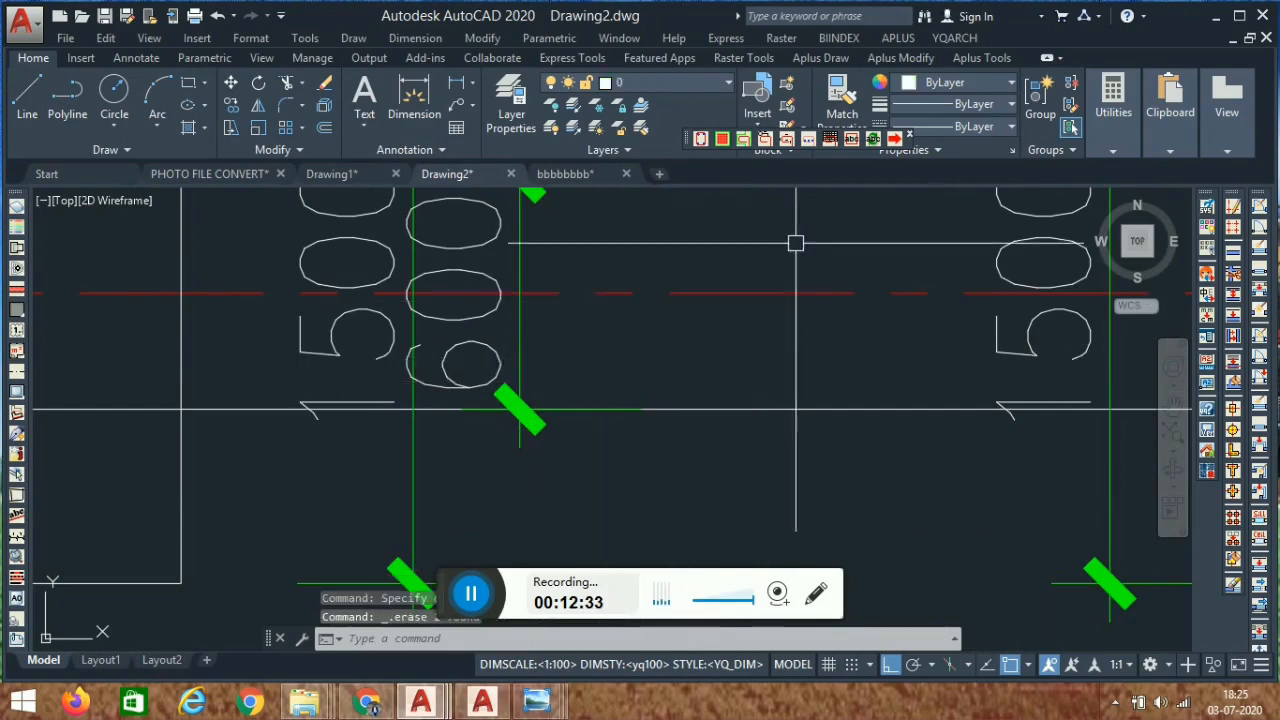
Move the axis C strip's overall width dimension away from the adjacent axis 3 footing dimension into the clear space towards axis 4.
{"action": "scroll", "coordinate": [740, 296], "scroll_direction": "down", "scroll_amount": 2}
{"action": "scroll", "coordinate": [740, 296], "scroll_direction": "up", "scroll_amount": 3}
{"action": "left_click", "coordinate": [740, 296]}
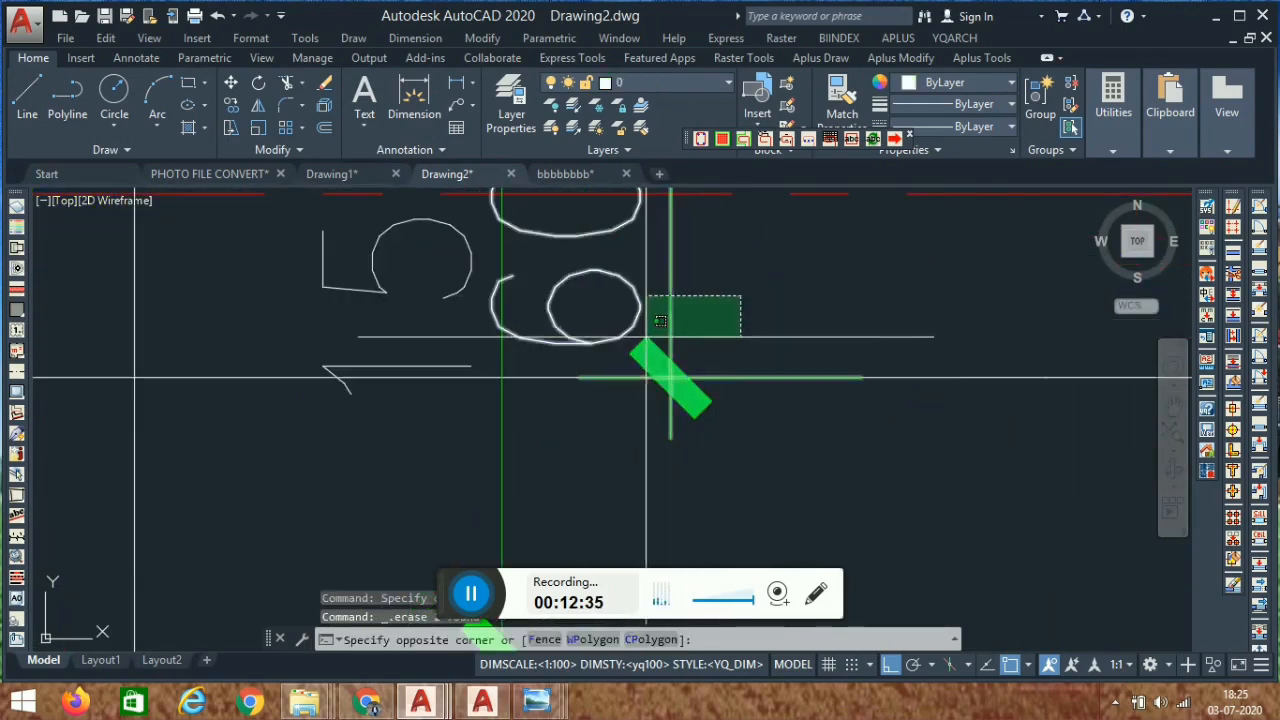
{"action": "left_click", "coordinate": [650, 338]}
{"action": "type", "text": "mo"}
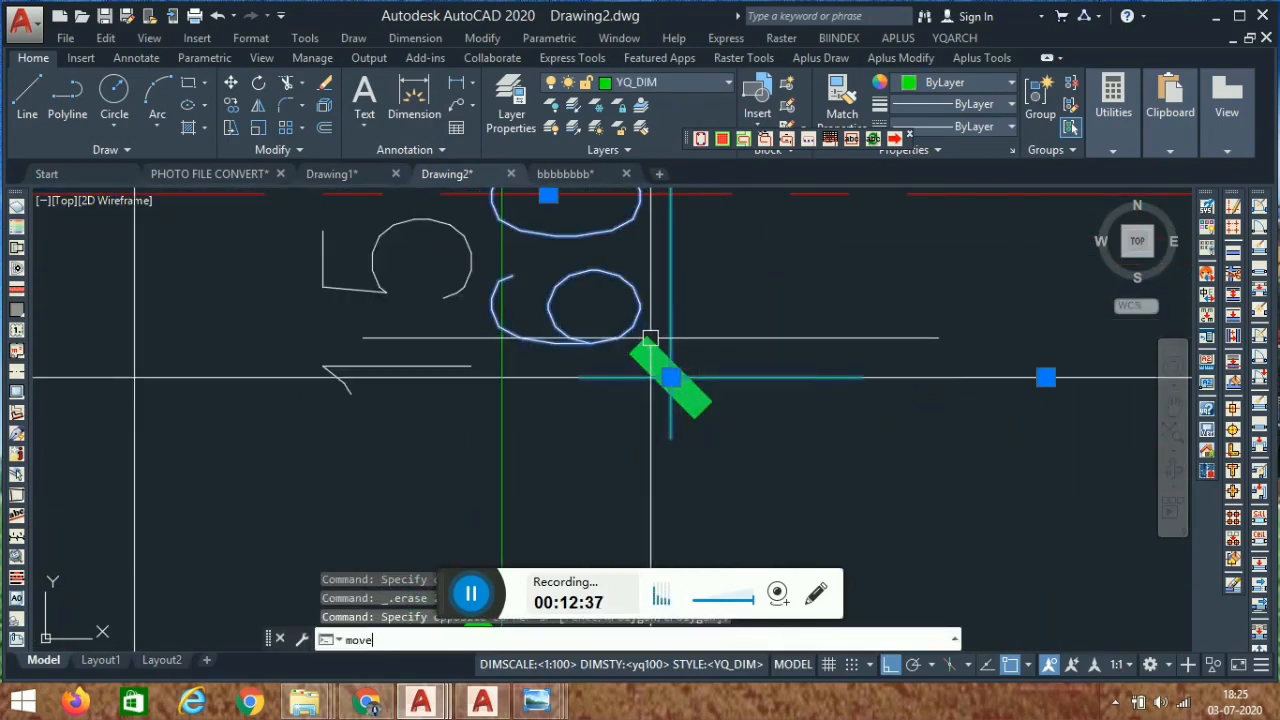
{"action": "type", "text": "ve"}
{"action": "key", "text": "Return"}
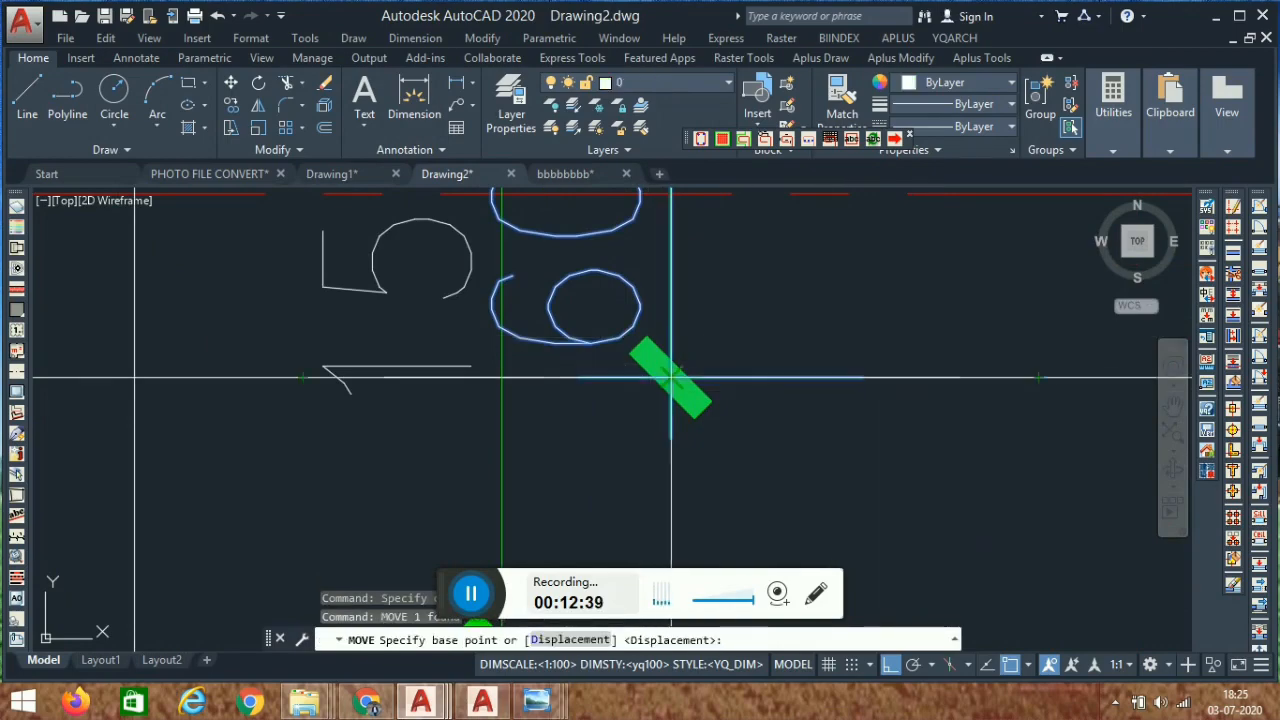
{"action": "left_click", "coordinate": [671, 377]}
{"action": "left_click", "coordinate": [911, 403]}
Compare the dimensioned plan with the reference footing plan in the bbbbbbbb drawing and return to Drawing2.
{"action": "scroll", "coordinate": [888, 311], "scroll_direction": "down", "scroll_amount": 10}
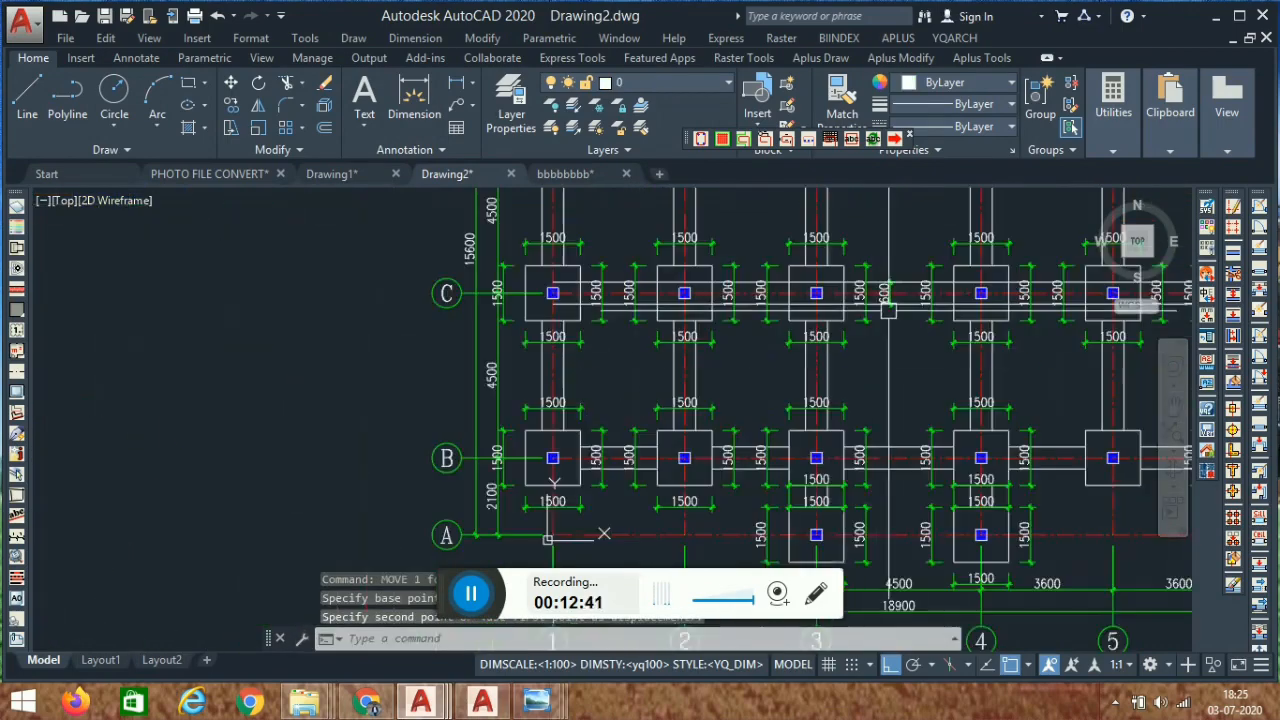
{"action": "scroll", "coordinate": [888, 311], "scroll_direction": "down", "scroll_amount": 6}
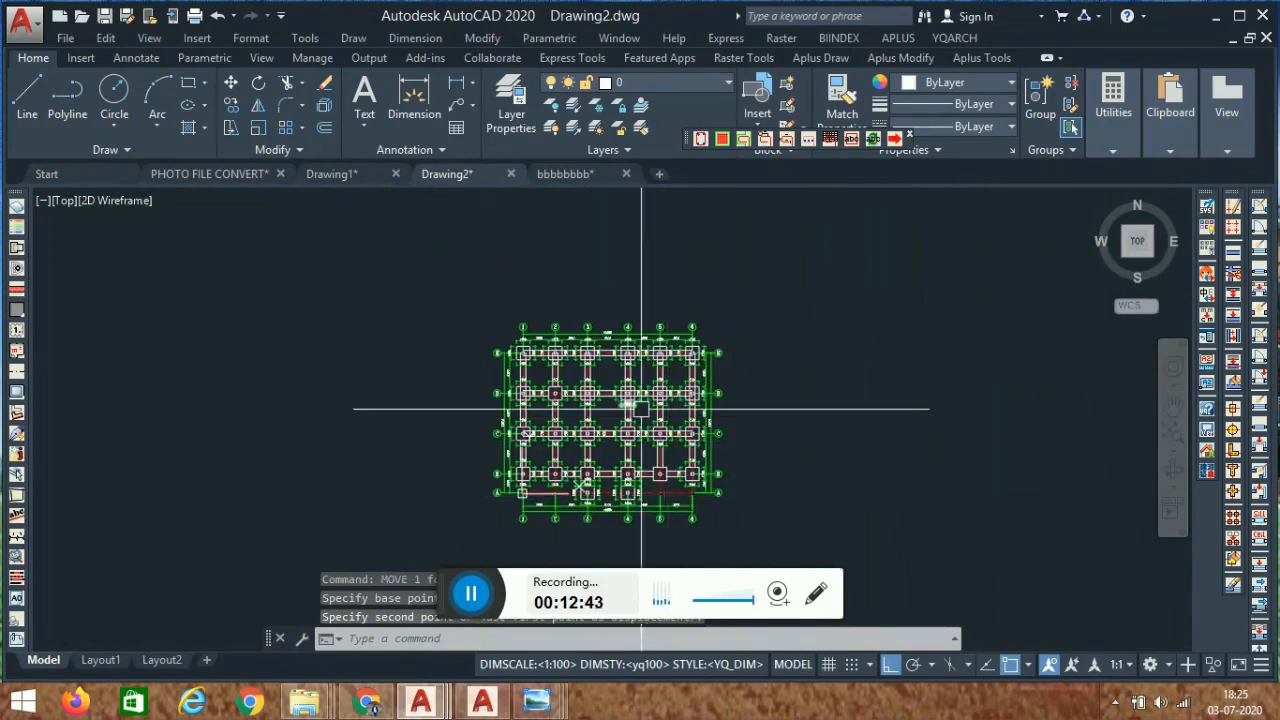
{"action": "scroll", "coordinate": [641, 408], "scroll_direction": "up", "scroll_amount": 4}
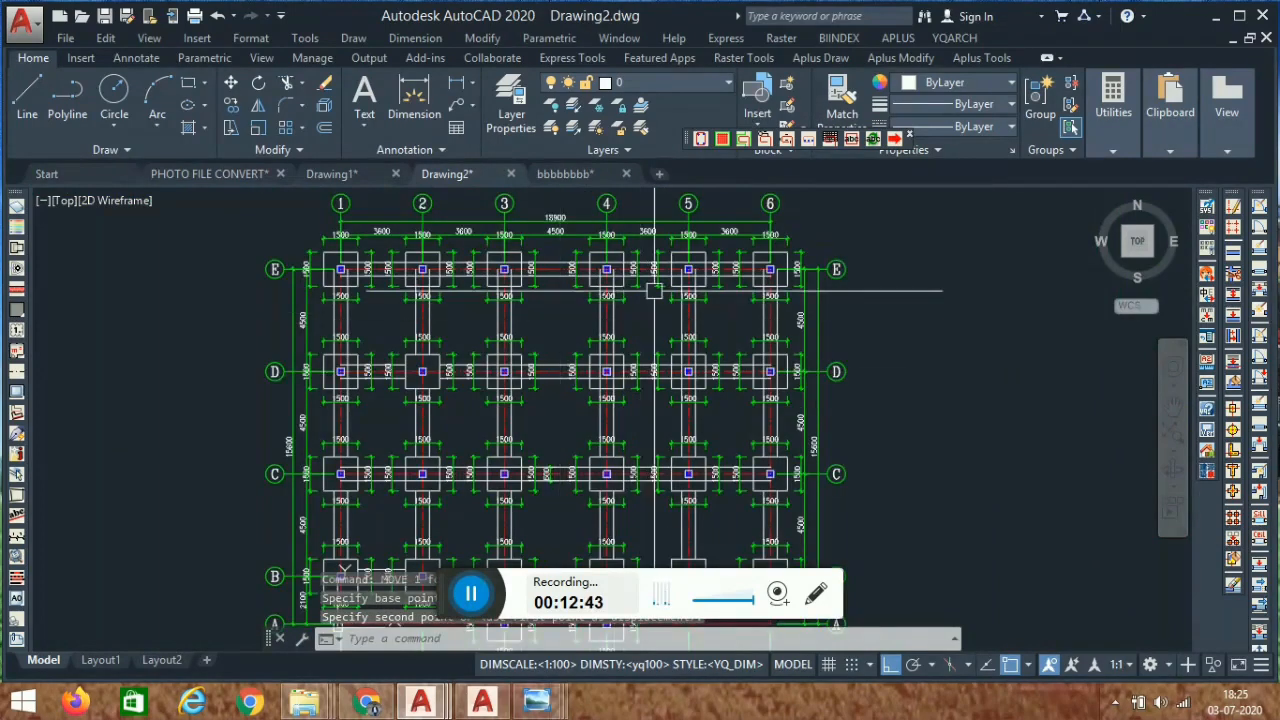
{"action": "left_click", "coordinate": [573, 177]}
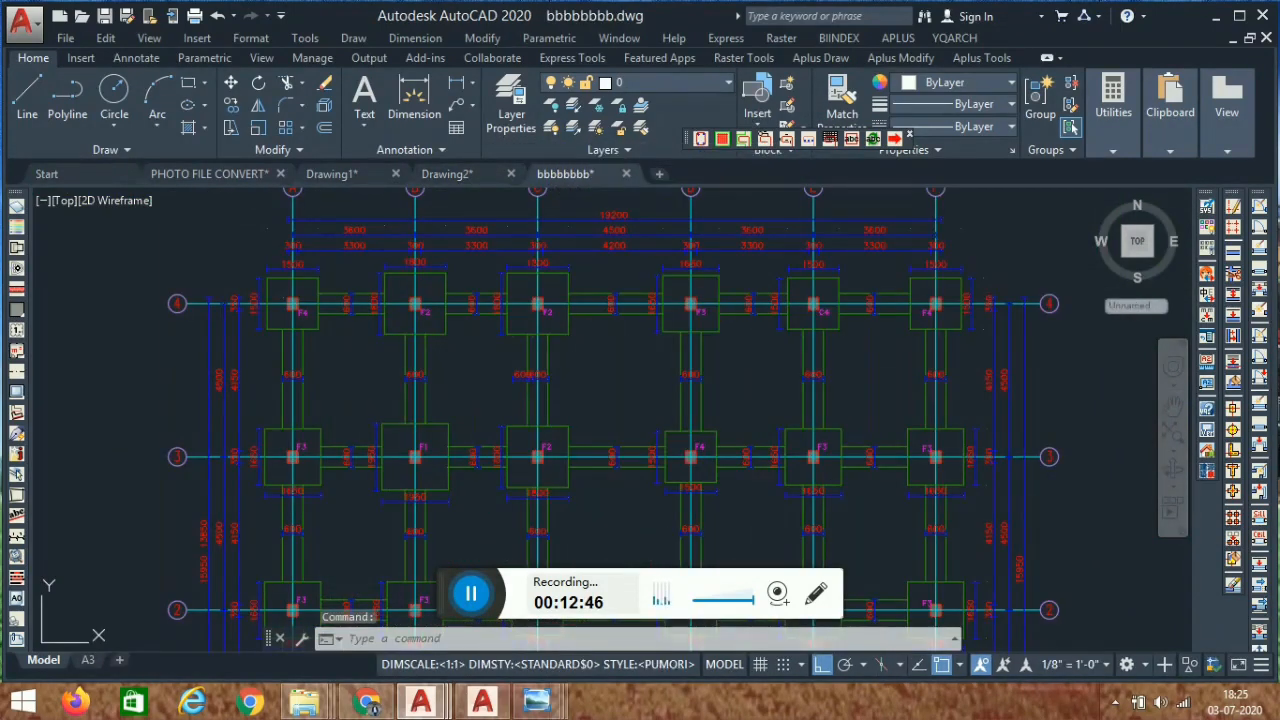
{"action": "left_click", "coordinate": [547, 216]}
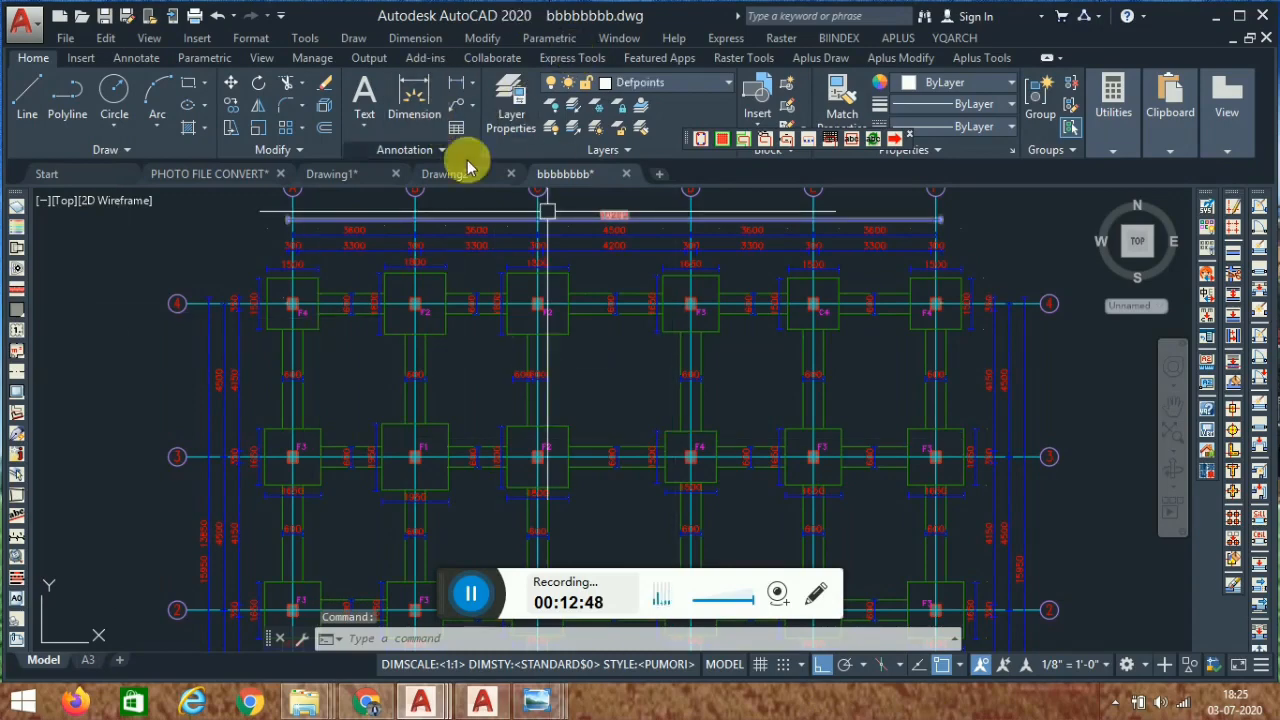
{"action": "left_click", "coordinate": [452, 176]}
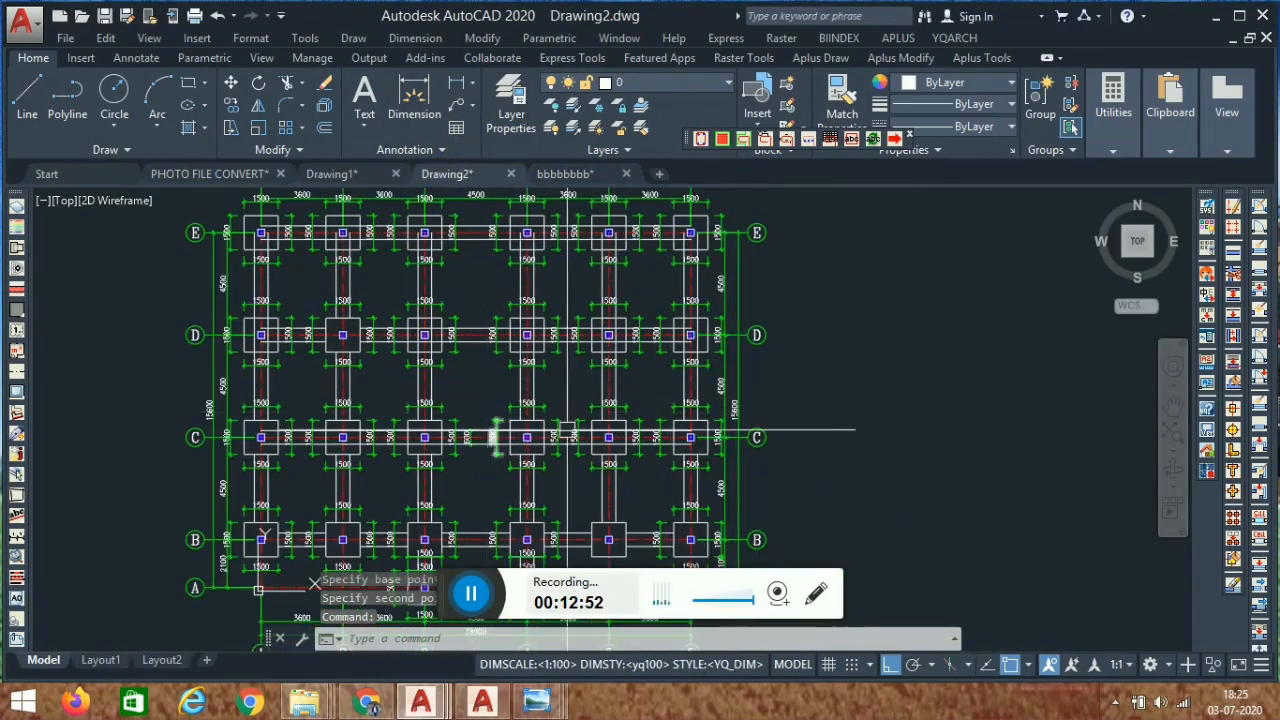
Examine the plans that follow the footing plan in the bbbbbbbb reference drawing and return to Drawing2.
{"action": "scroll", "coordinate": [603, 306], "scroll_direction": "down", "scroll_amount": 4}
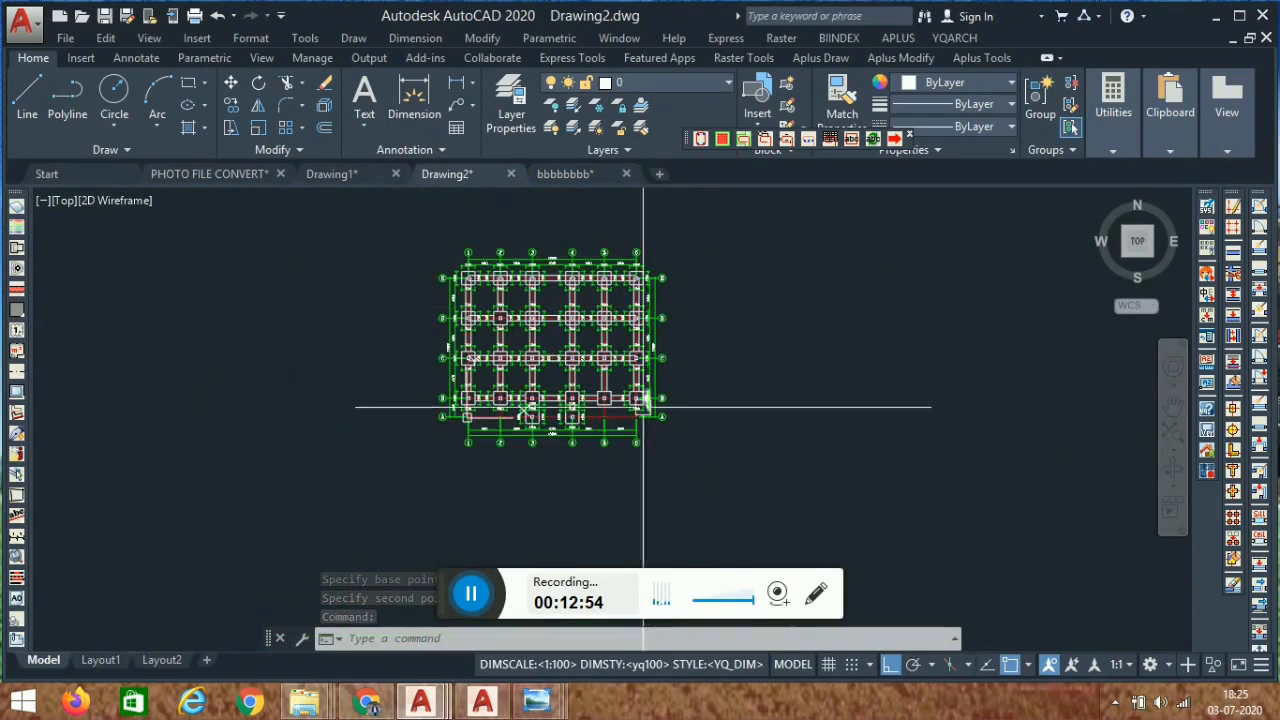
{"action": "middle_click_drag", "start_coordinate": [641, 407], "coordinate": [560, 421]}
{"action": "scroll", "coordinate": [611, 384], "scroll_direction": "up", "scroll_amount": 2}
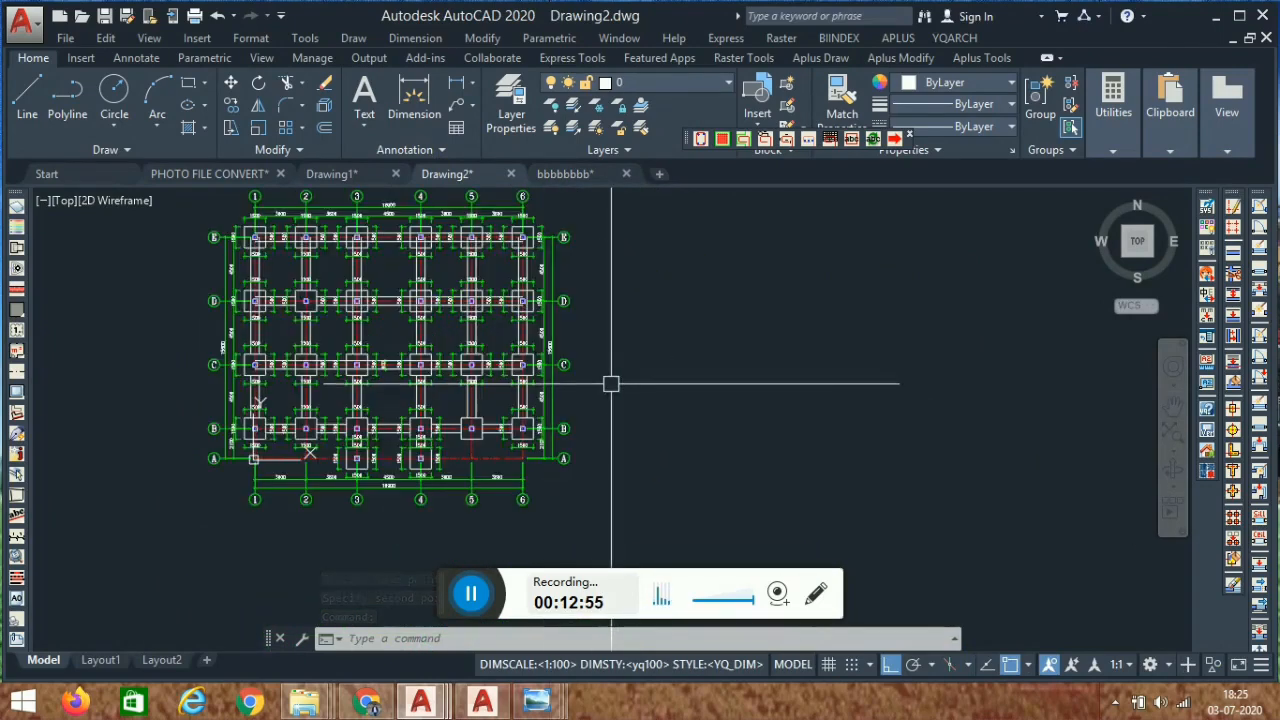
{"action": "left_click", "coordinate": [566, 174]}
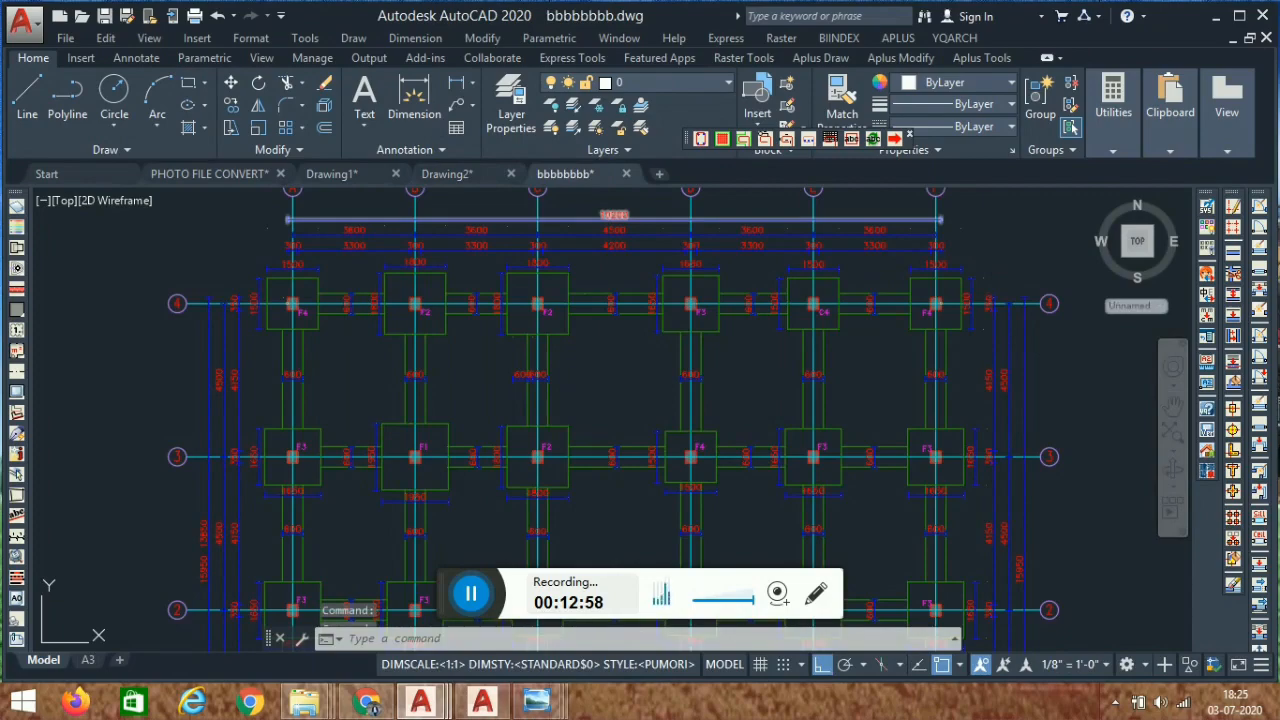
{"action": "scroll", "coordinate": [829, 343], "scroll_direction": "down", "scroll_amount": 3}
{"action": "middle_click_drag", "start_coordinate": [829, 343], "coordinate": [420, 309]}
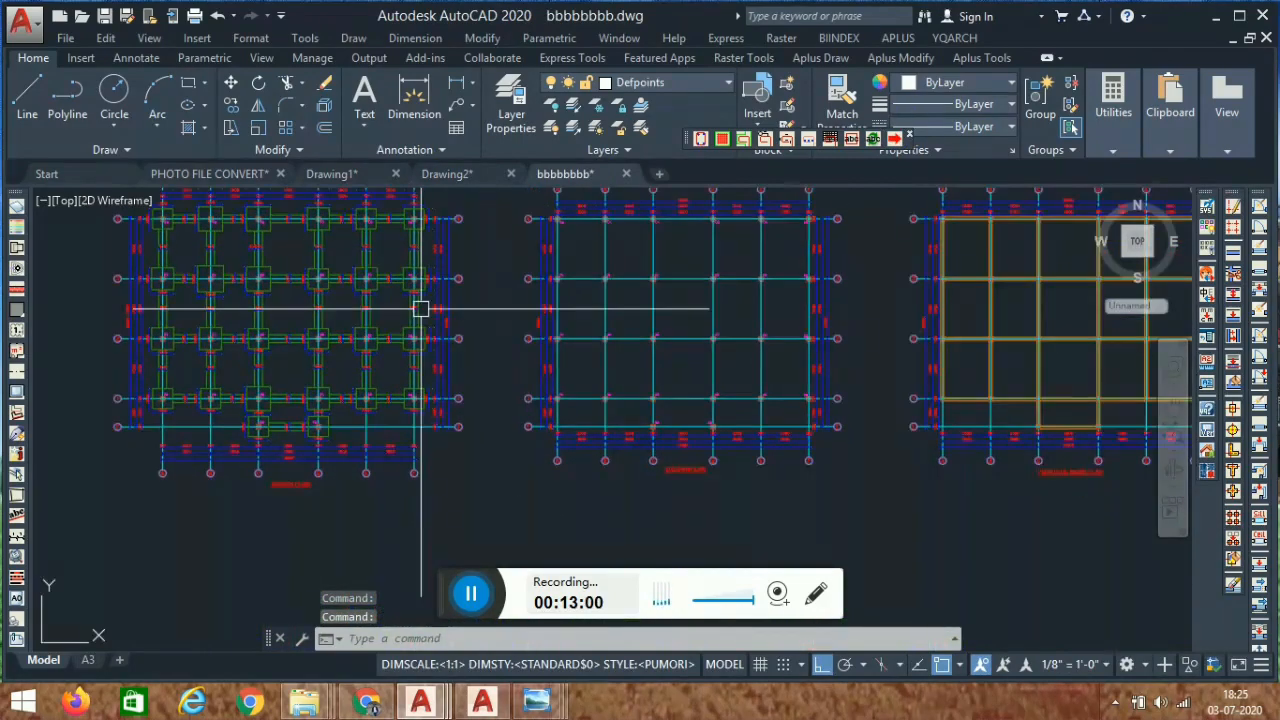
{"action": "scroll", "coordinate": [709, 363], "scroll_direction": "up", "scroll_amount": 2}
{"action": "scroll", "coordinate": [737, 329], "scroll_direction": "down", "scroll_amount": 5}
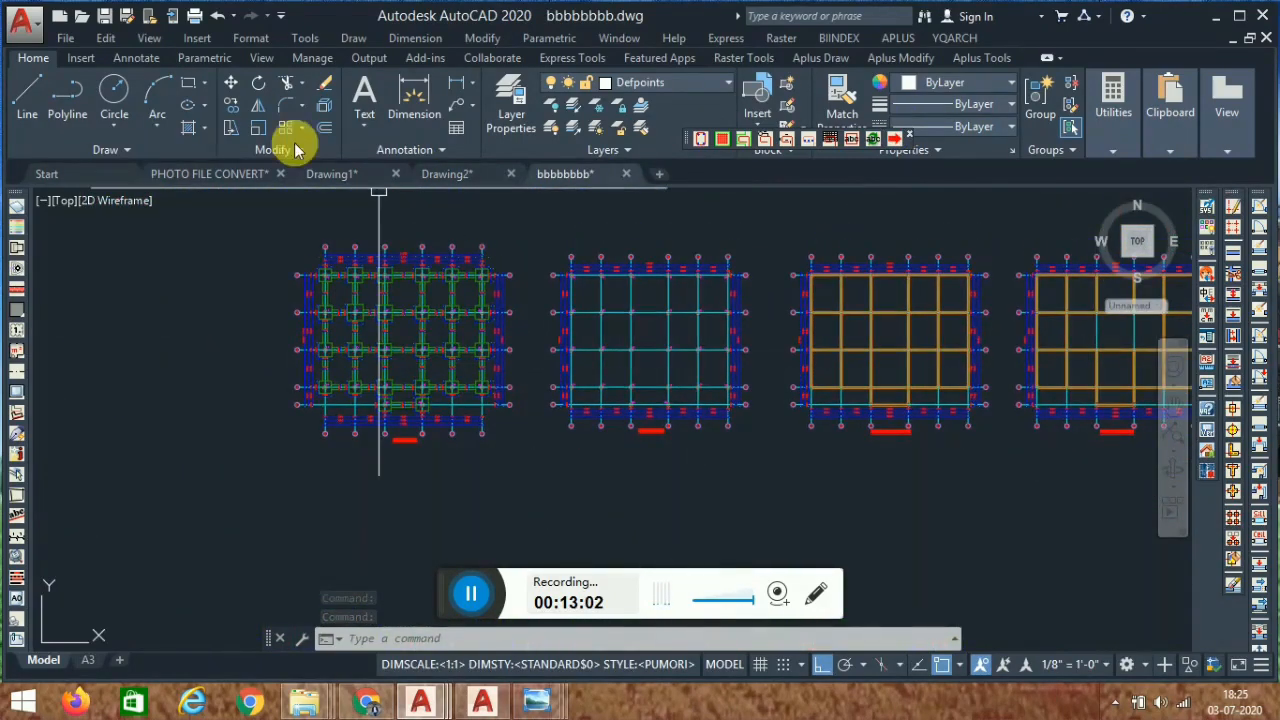
{"action": "left_click", "coordinate": [449, 176]}
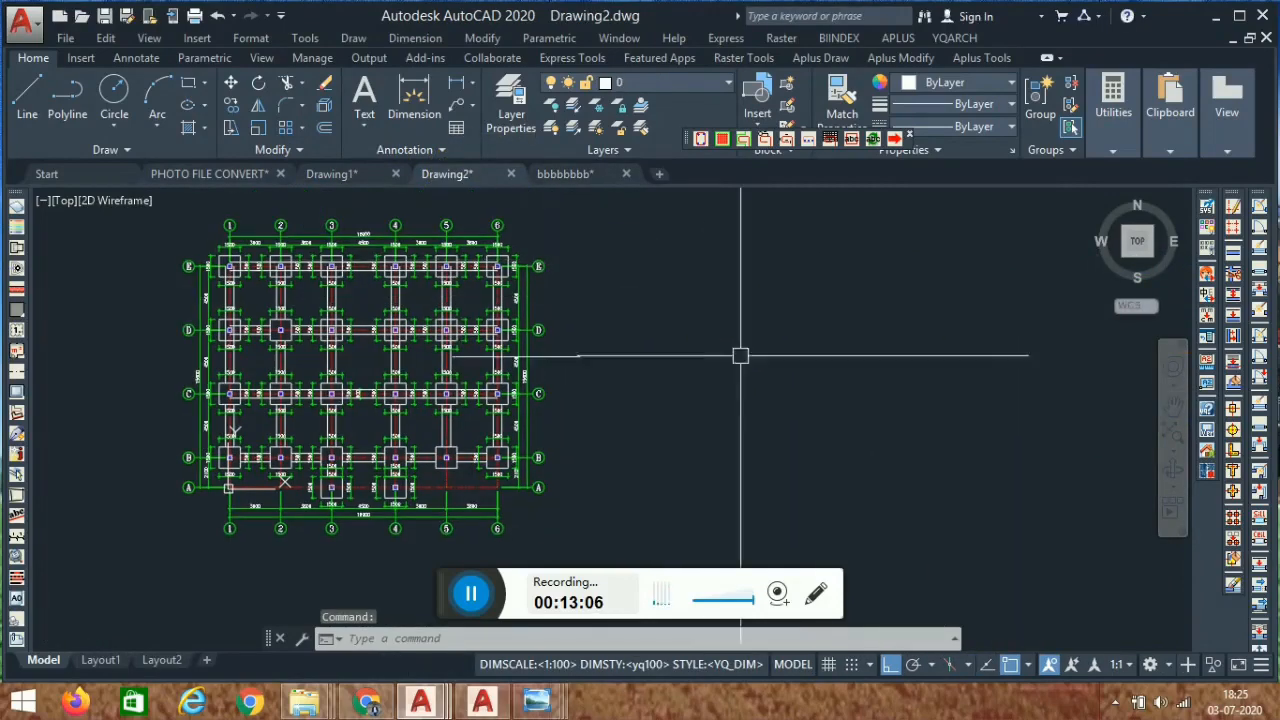
{"action": "middle_click_drag", "start_coordinate": [760, 341], "coordinate": [717, 371]}
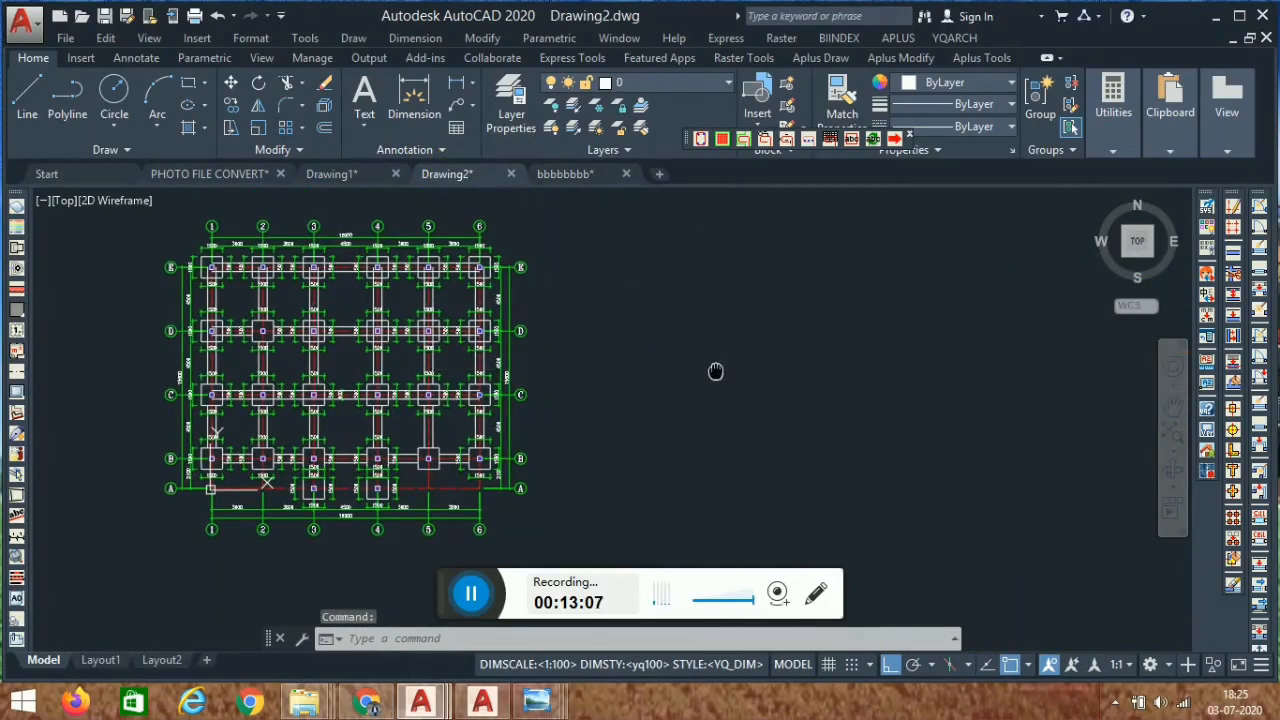
{"action": "left_click", "coordinate": [1232, 228]}
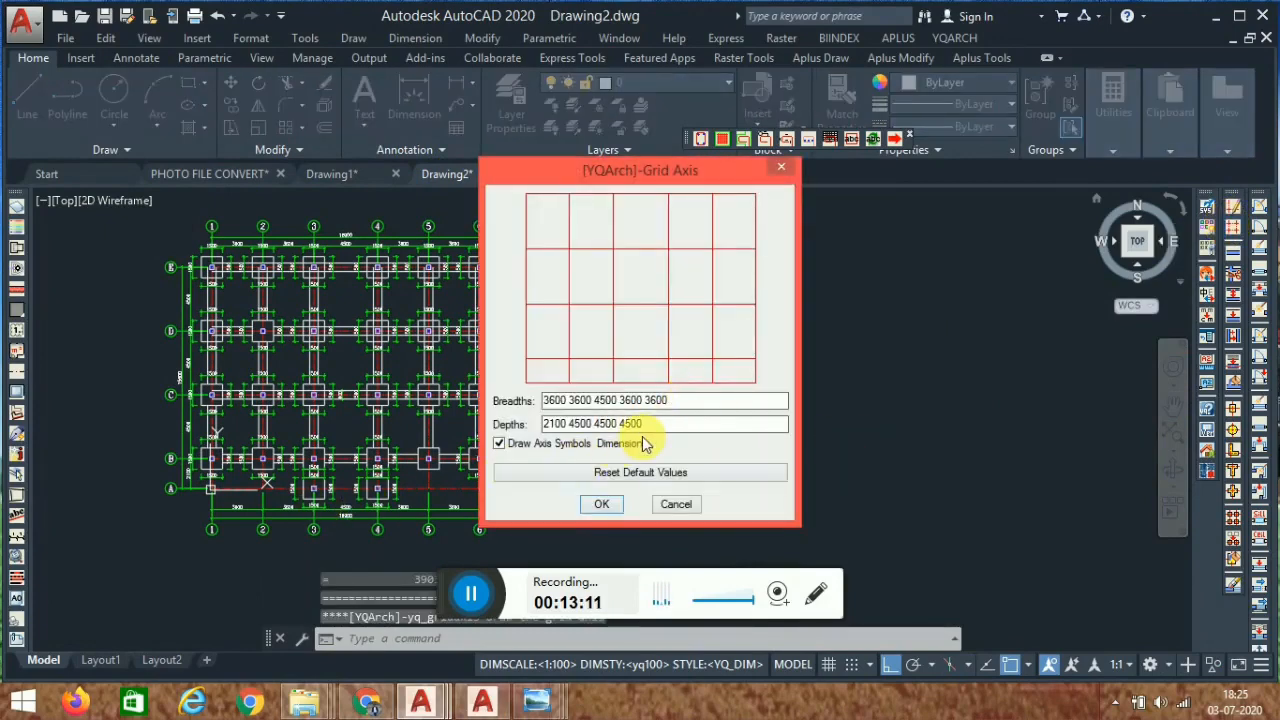
{"action": "left_click", "coordinate": [598, 505]}
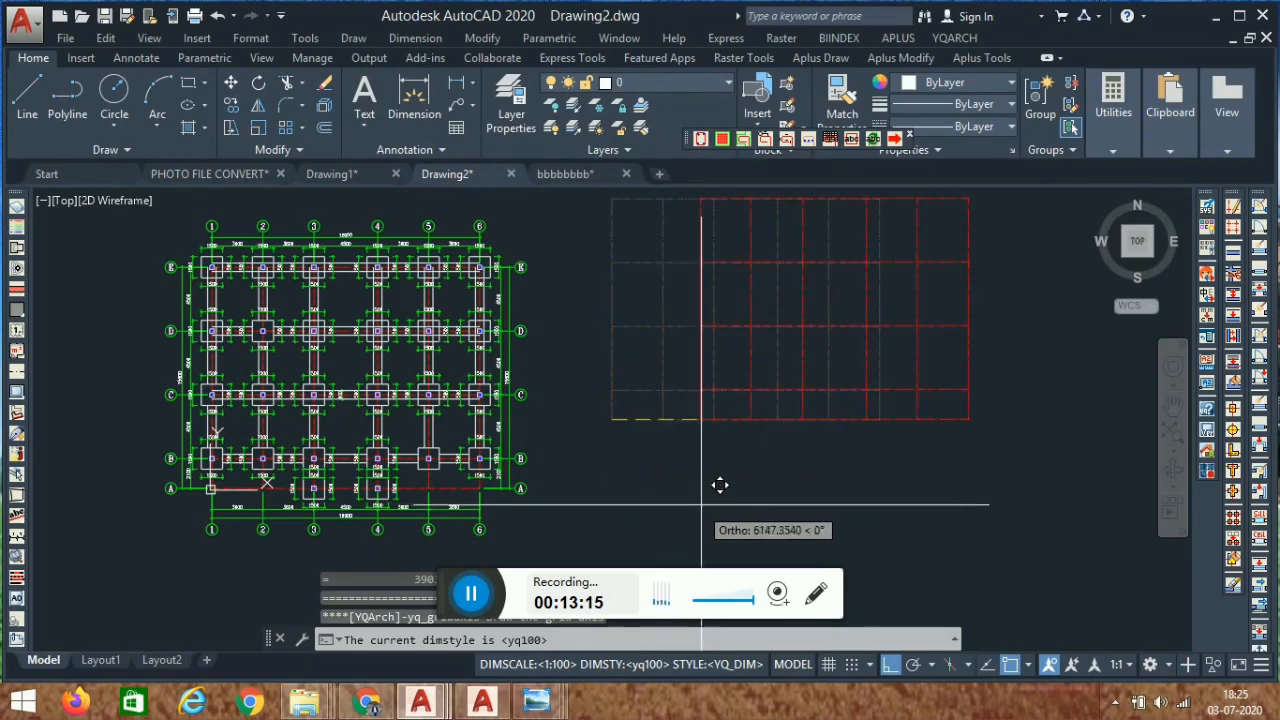
{"action": "left_click", "coordinate": [662, 508]}
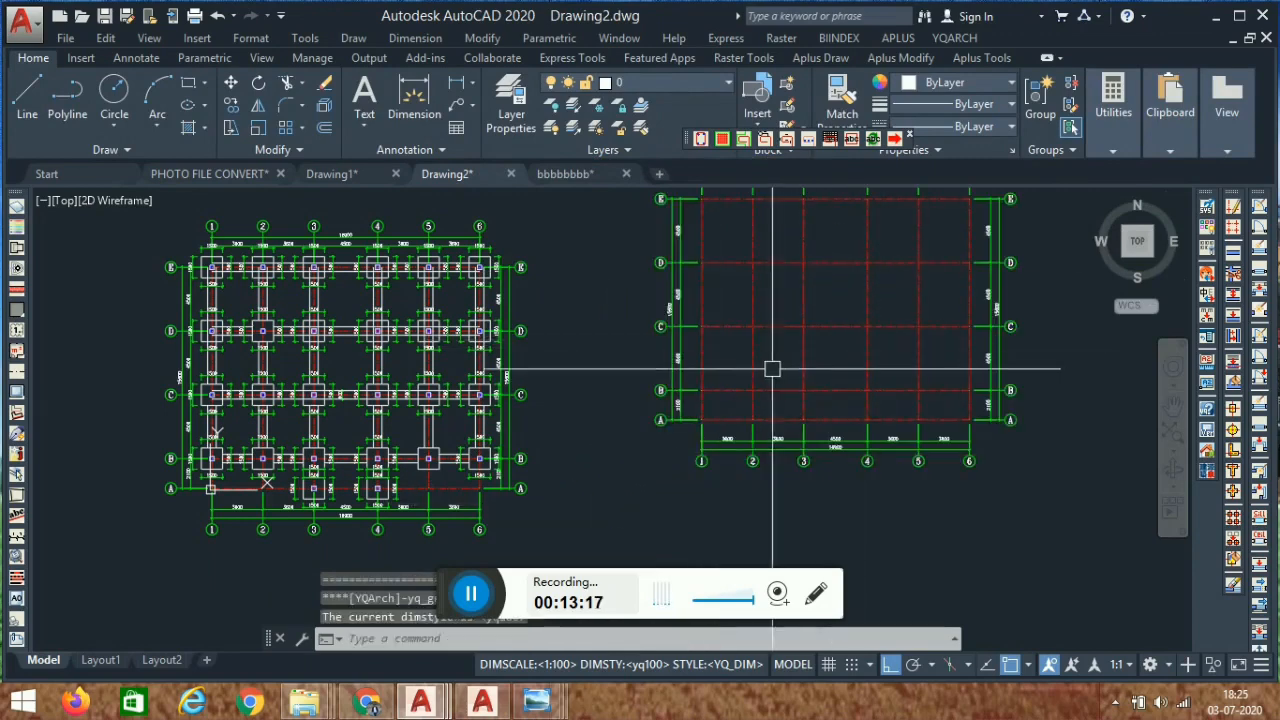
Try placing unfilled 300 by 300 columns at every intersection of the empty axis grid.
{"action": "middle_click_drag", "start_coordinate": [773, 367], "coordinate": [582, 407]}
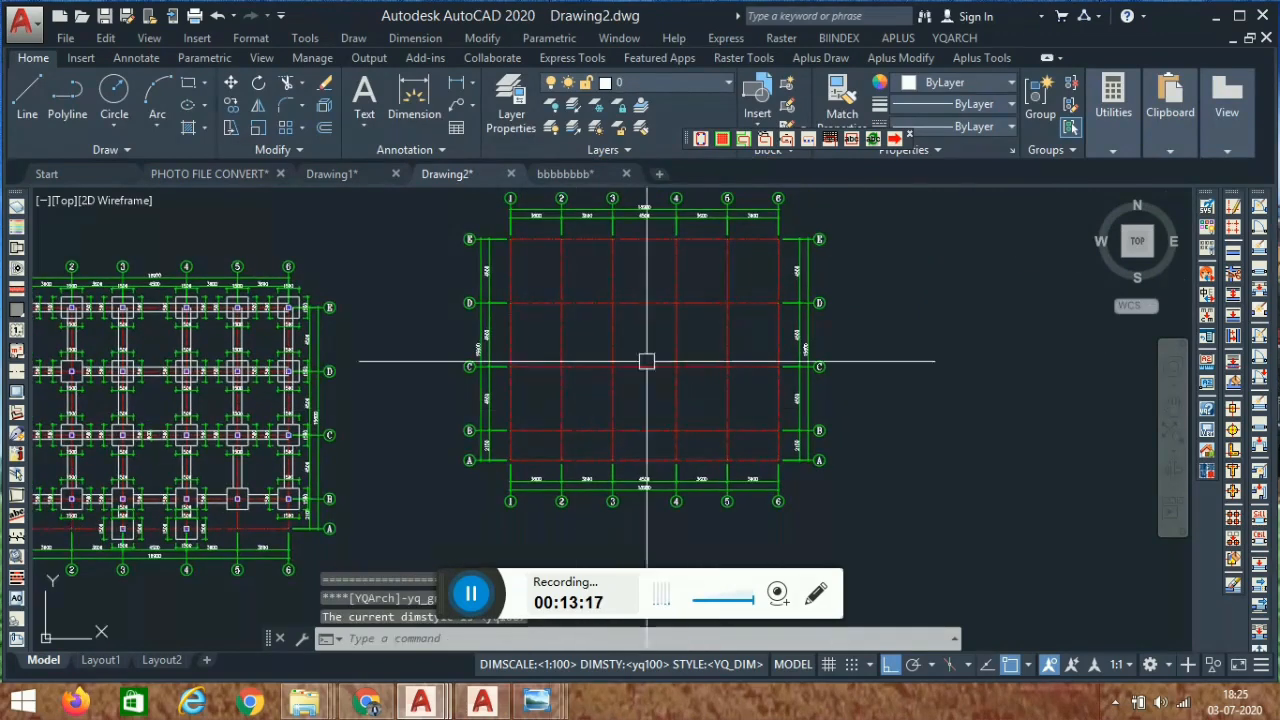
{"action": "left_click", "coordinate": [1235, 525]}
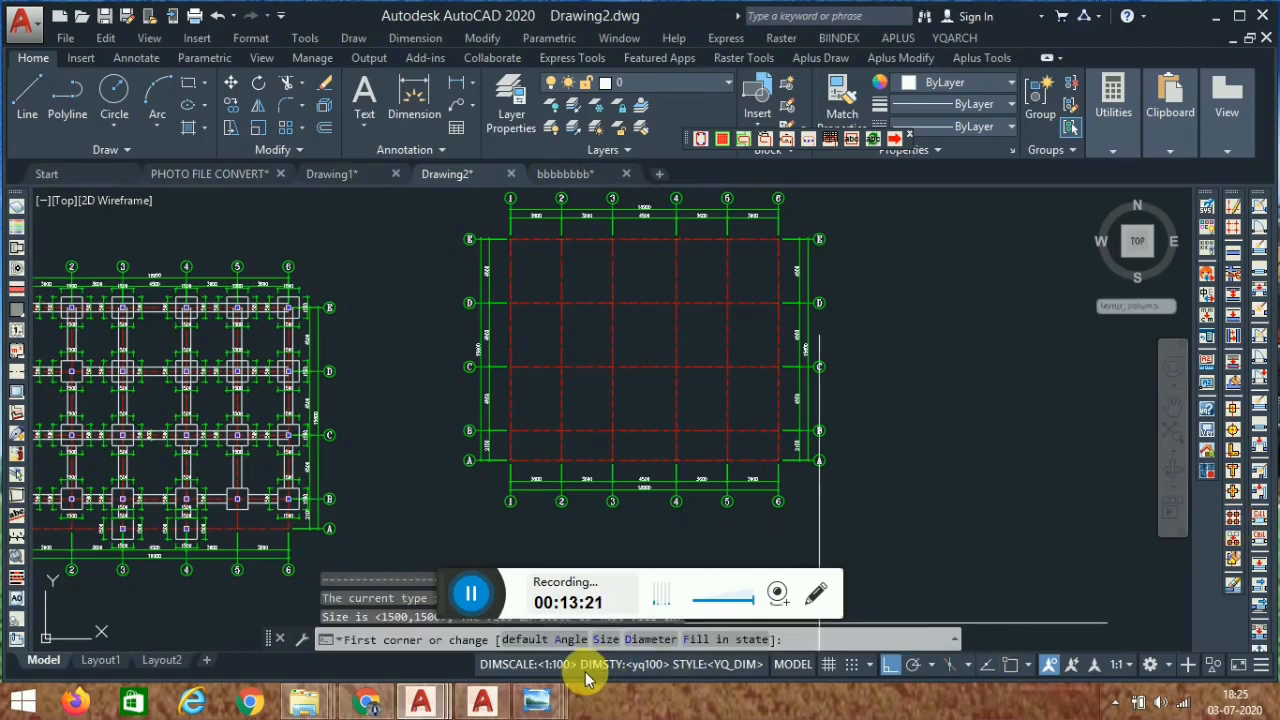
{"action": "left_click", "coordinate": [606, 639]}
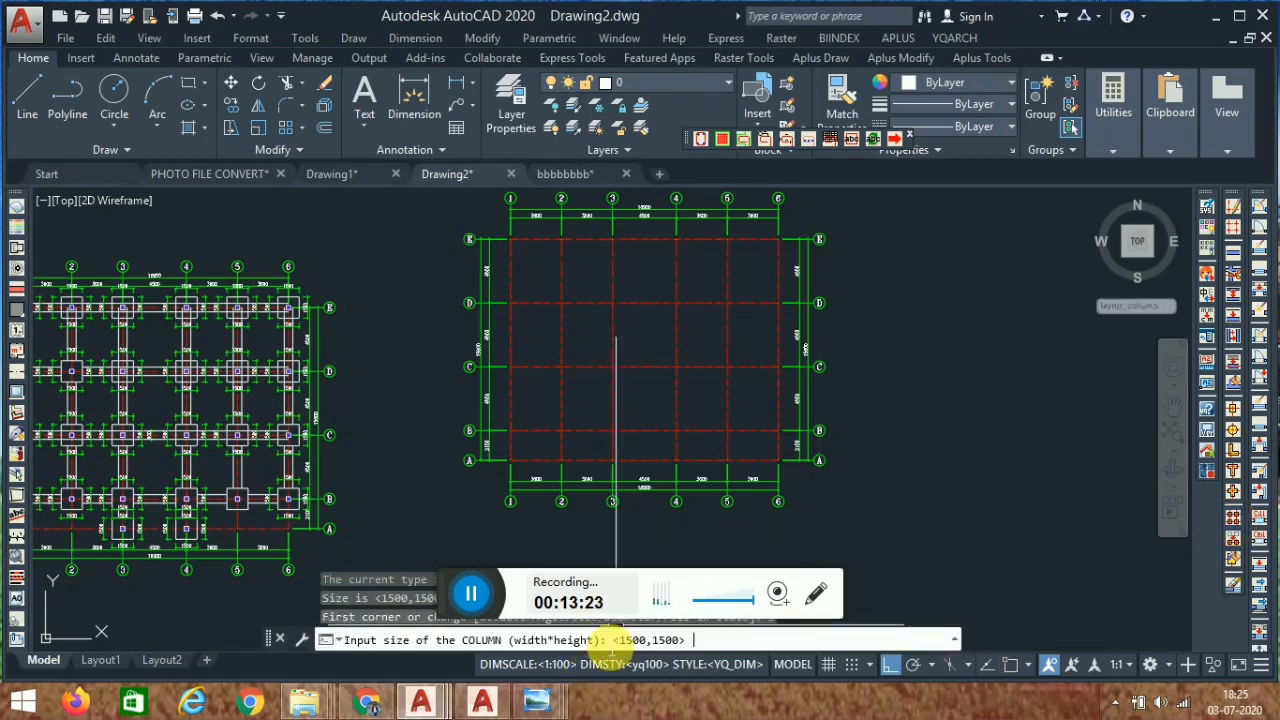
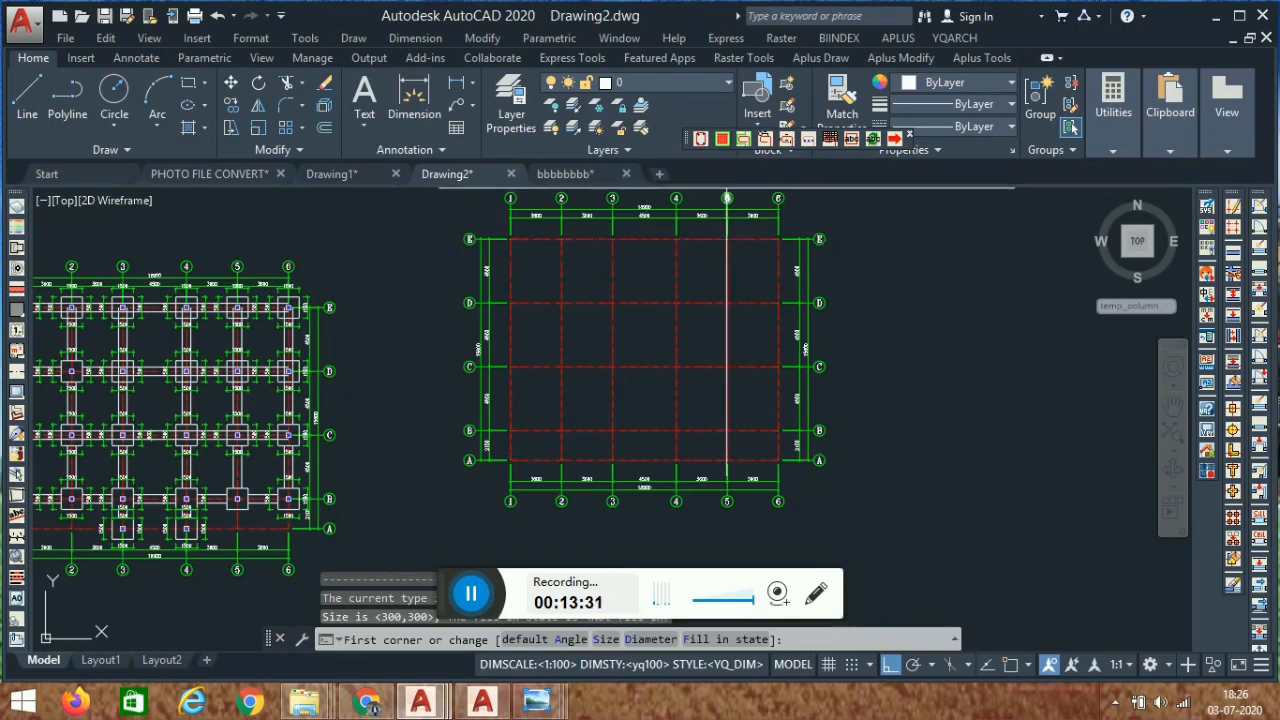
{"action": "left_click", "coordinate": [902, 194]}
{"action": "left_click", "coordinate": [453, 520]}
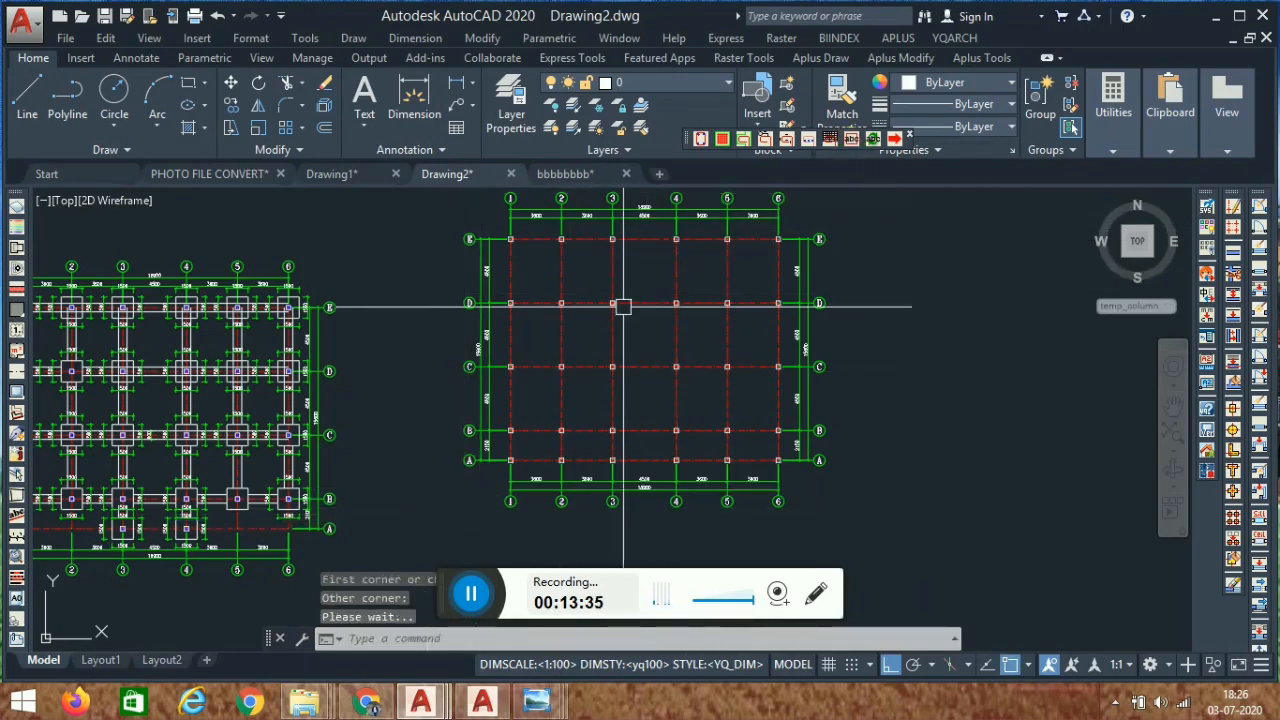
Check the unfilled columns near axis A, and undo their placement on the grid.
{"action": "scroll", "coordinate": [480, 512], "scroll_direction": "up", "scroll_amount": 8}
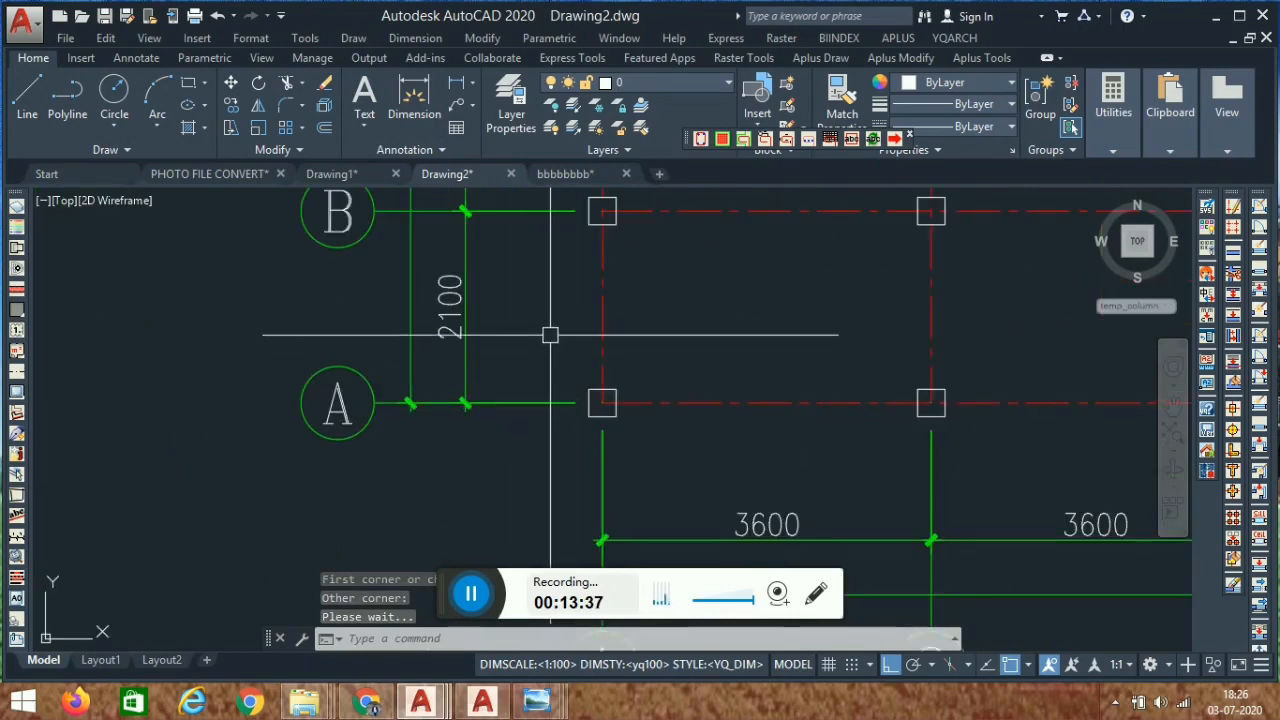
{"action": "left_click", "coordinate": [547, 334]}
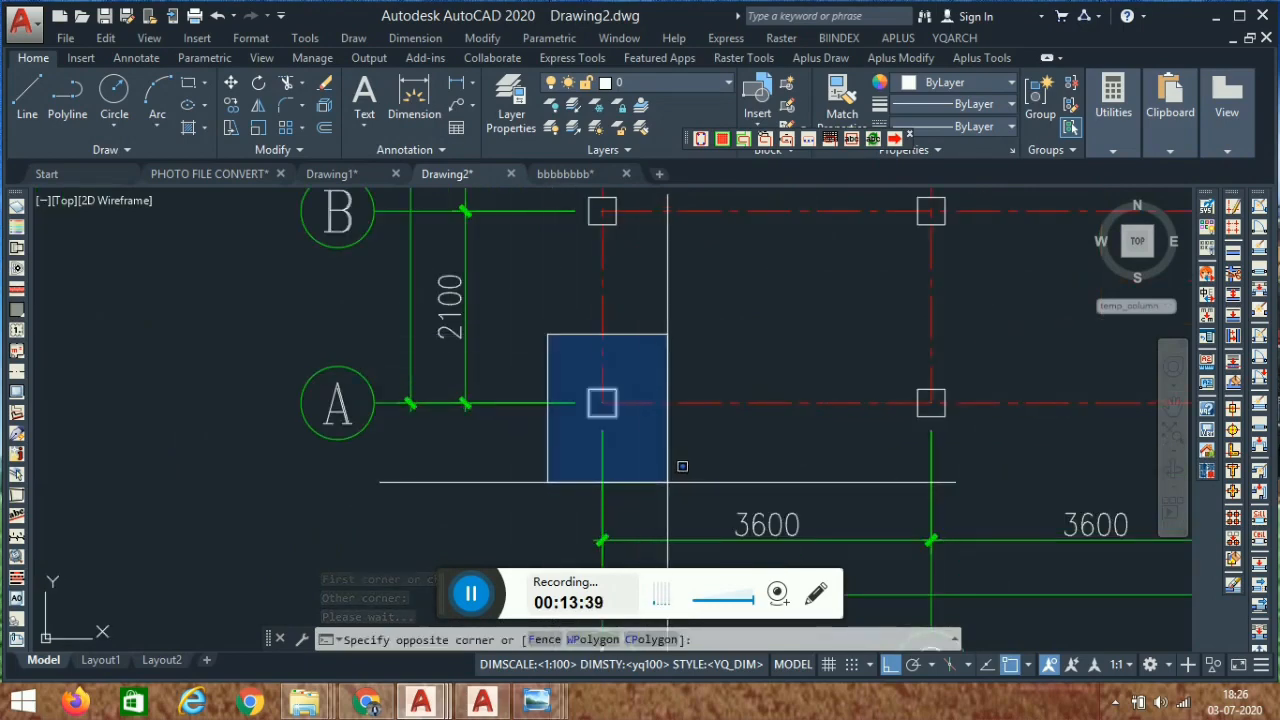
{"action": "key", "text": "Escape"}
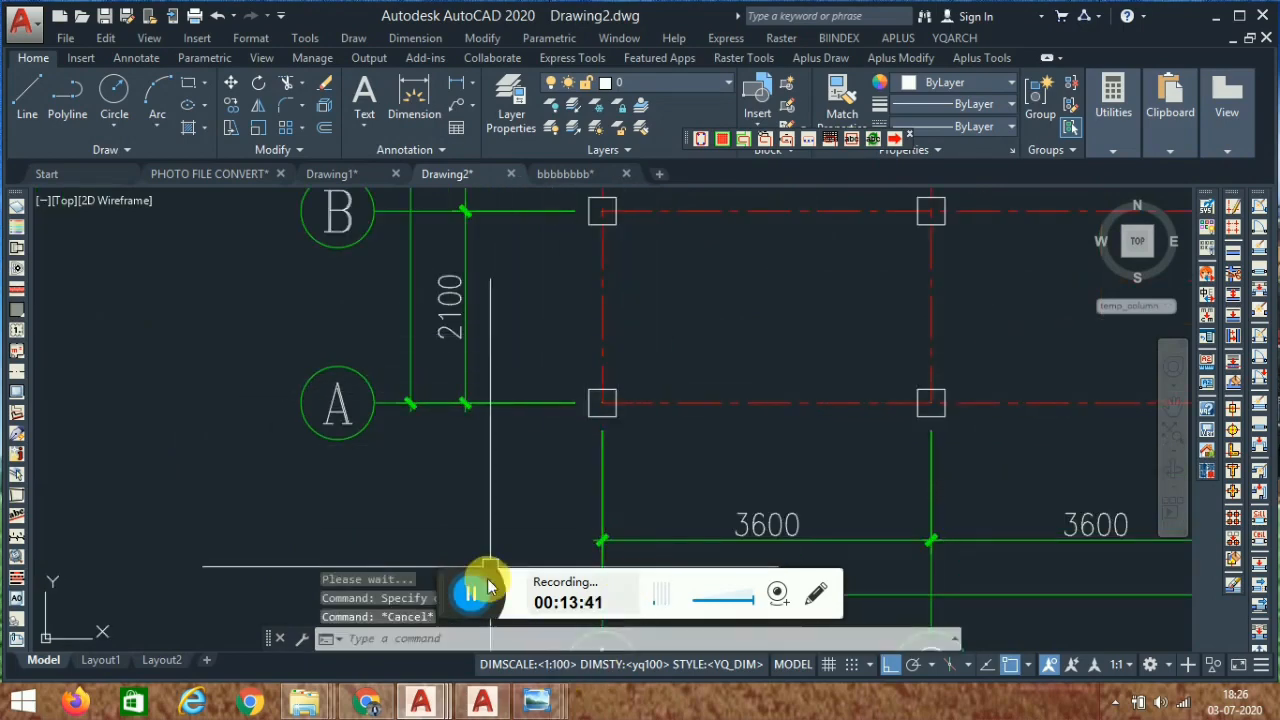
{"action": "scroll", "coordinate": [510, 545], "scroll_direction": "down", "scroll_amount": 8}
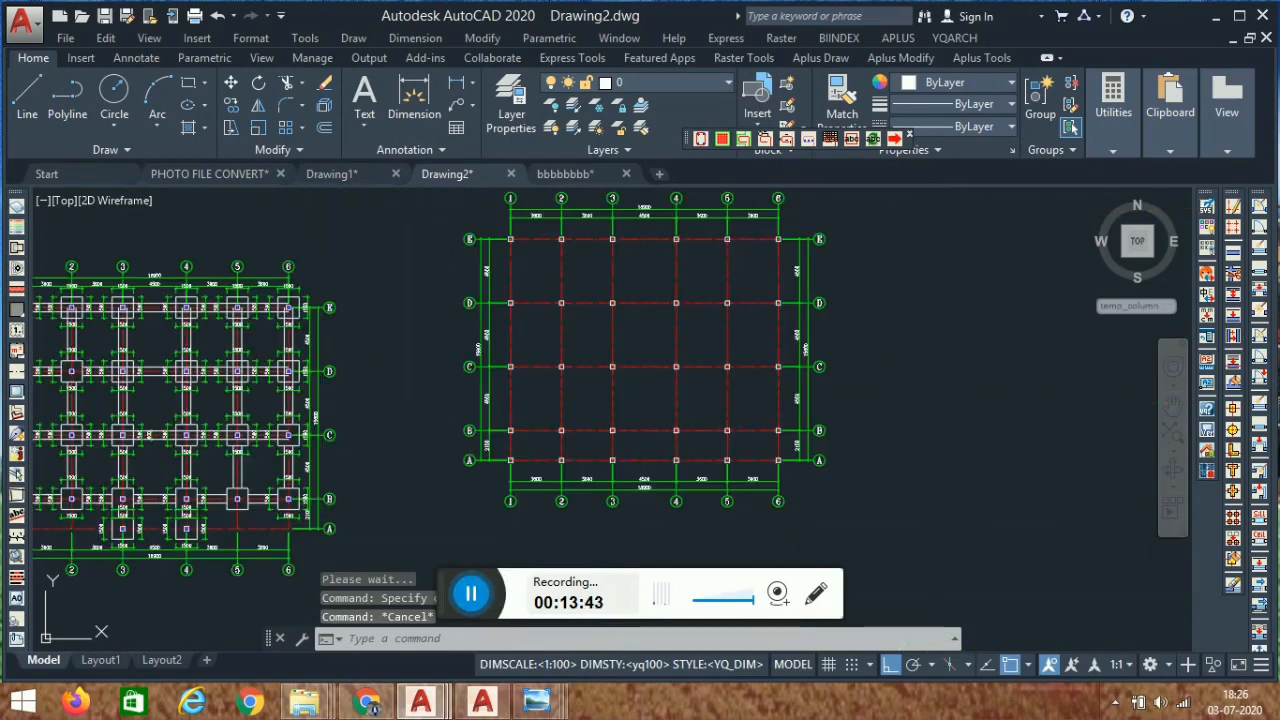
{"action": "key", "text": "ctrl+z"}
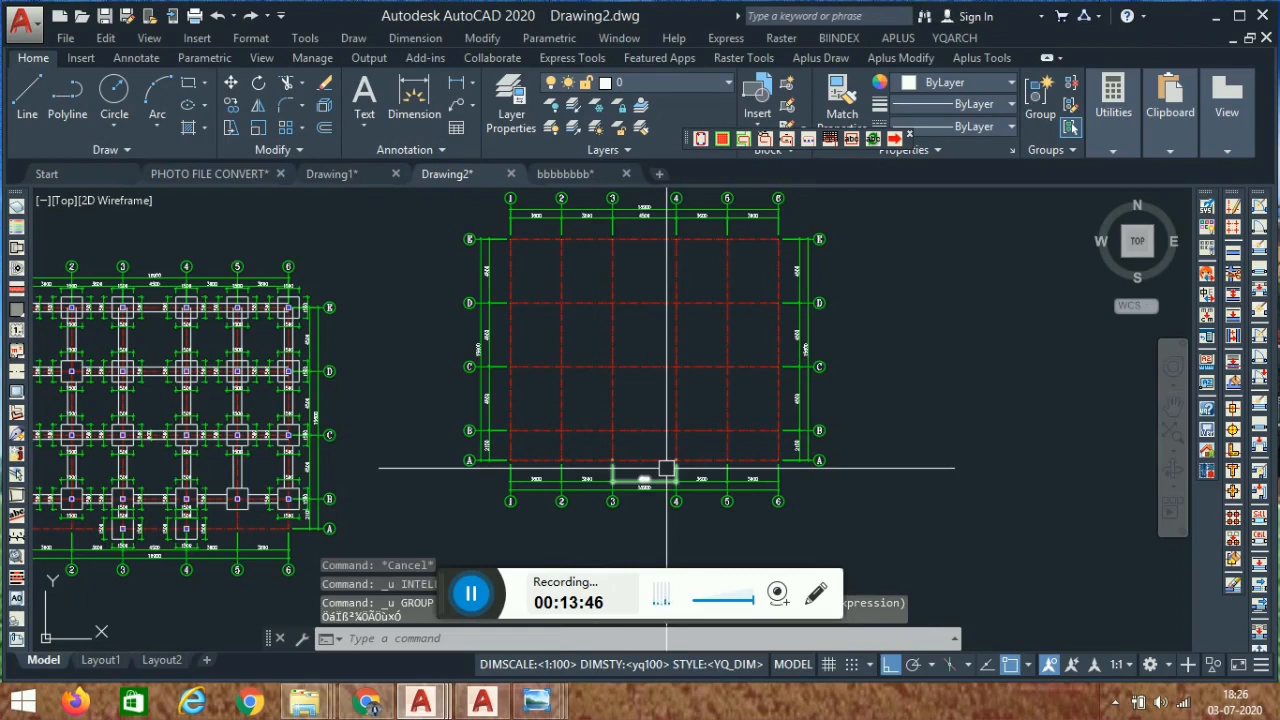
Place 300 by 300 columns with automatic fill at all empty-grid intersections on axes B to E.
{"action": "middle_click_drag", "start_coordinate": [484, 509], "coordinate": [517, 494]}
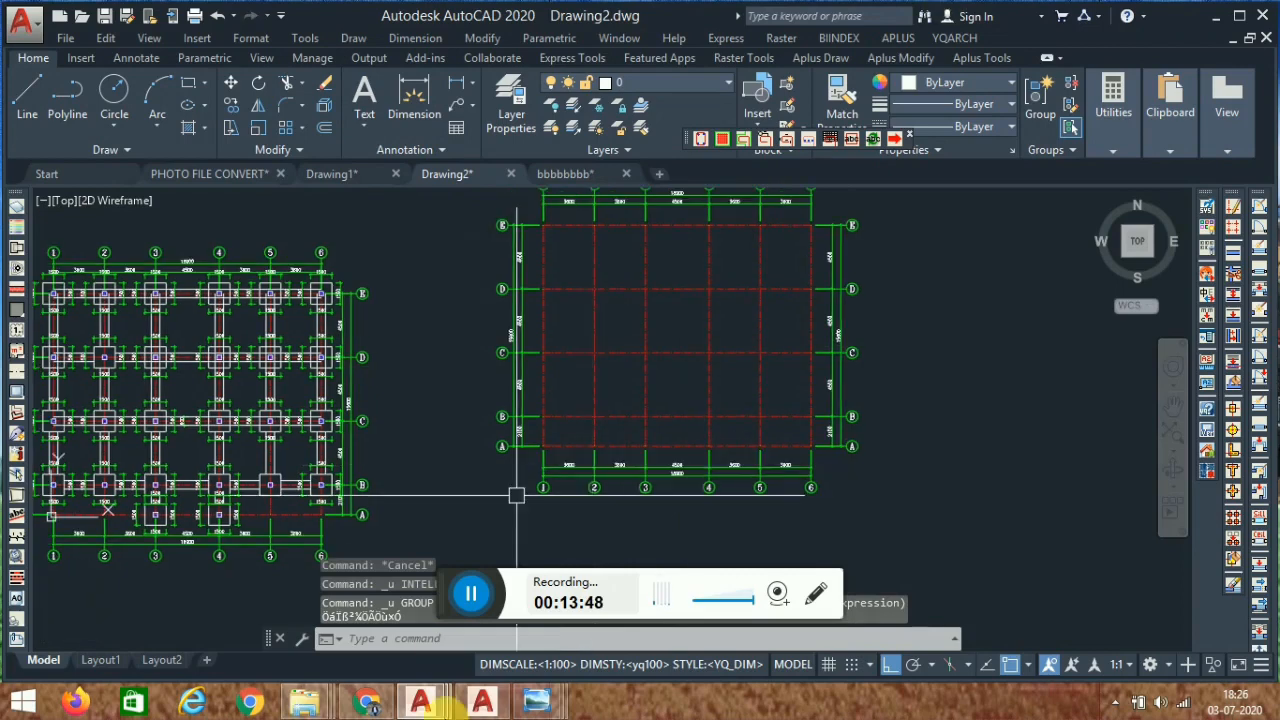
{"action": "middle_click_drag", "start_coordinate": [672, 491], "coordinate": [667, 547]}
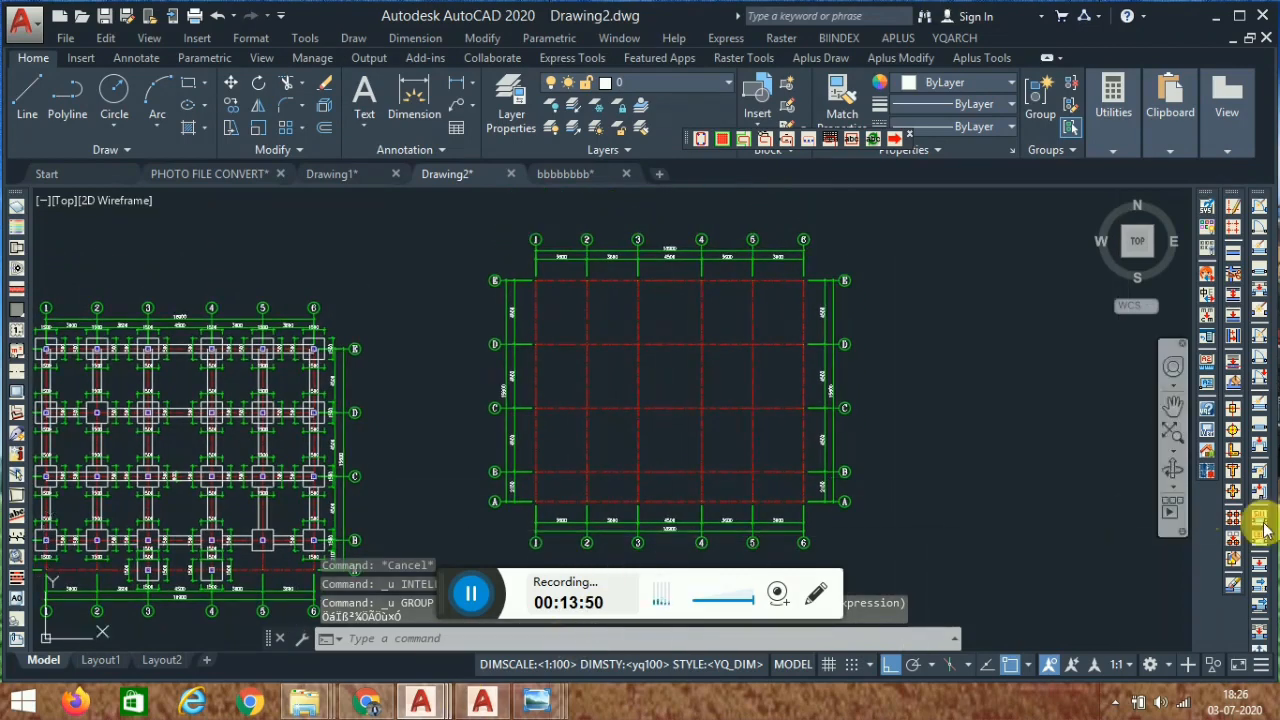
{"action": "left_click", "coordinate": [1230, 530]}
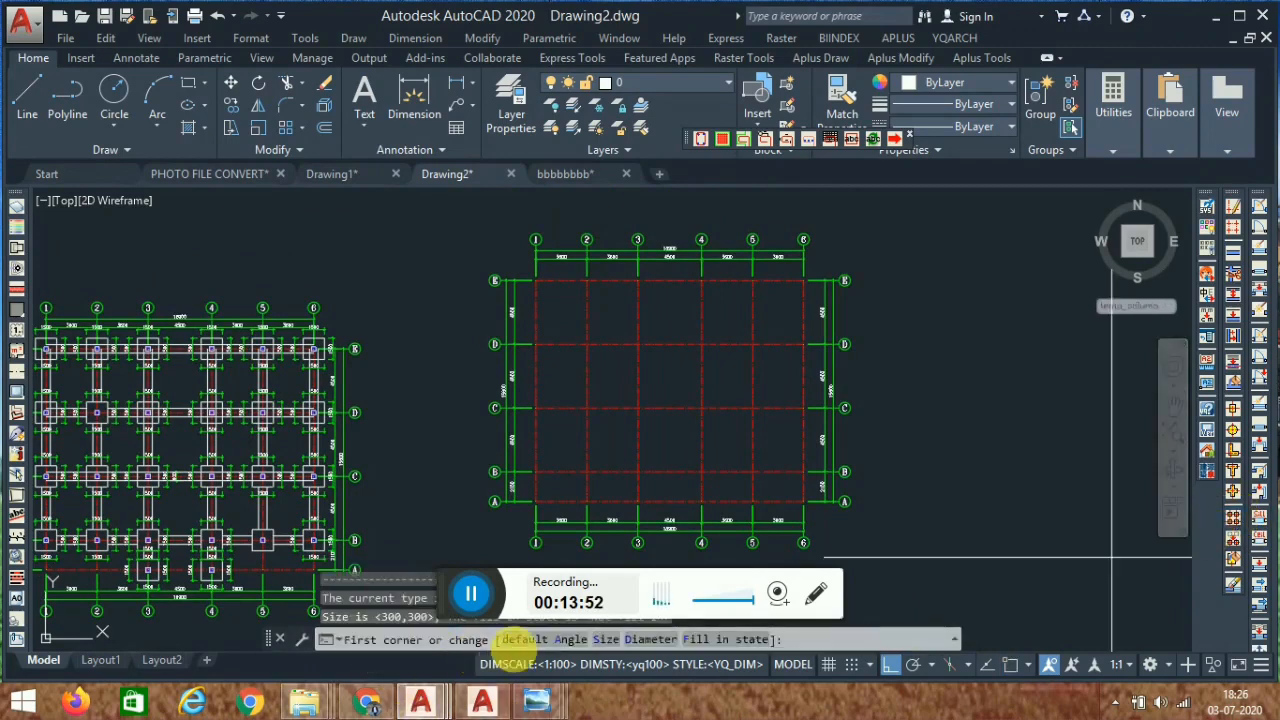
{"action": "left_click", "coordinate": [606, 639]}
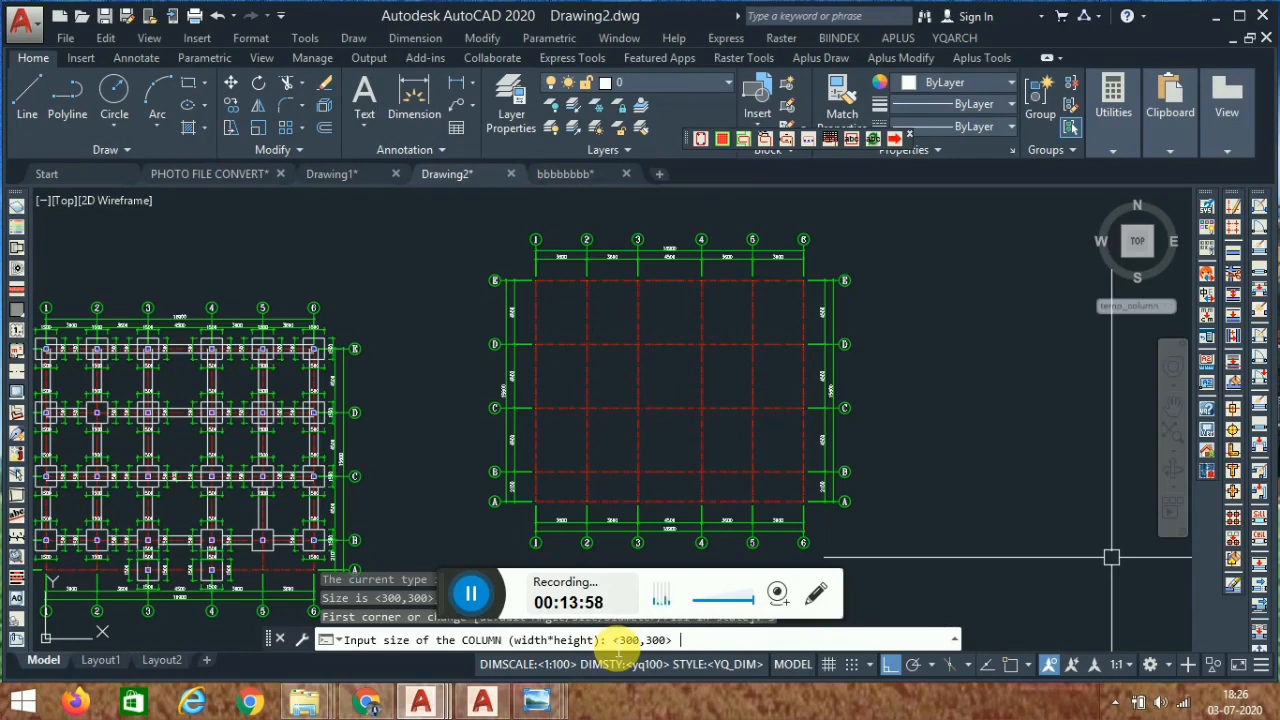
{"action": "key", "text": "Return"}
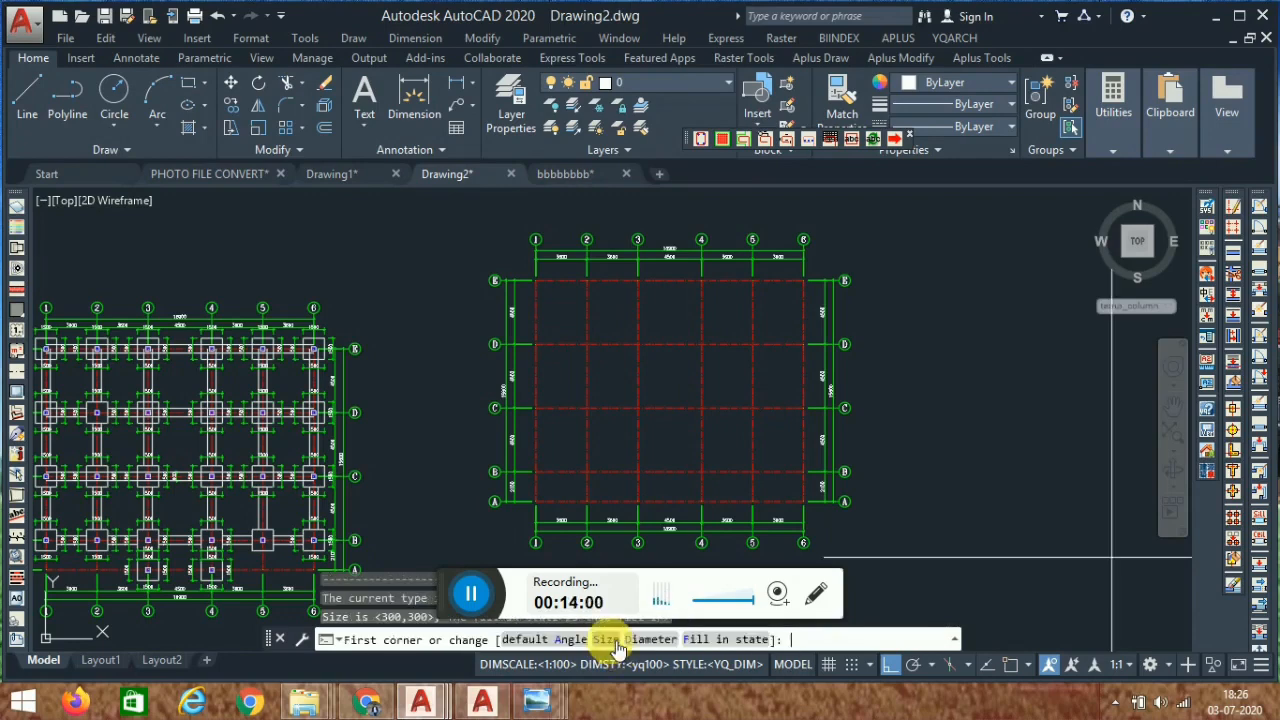
{"action": "left_click", "coordinate": [724, 640]}
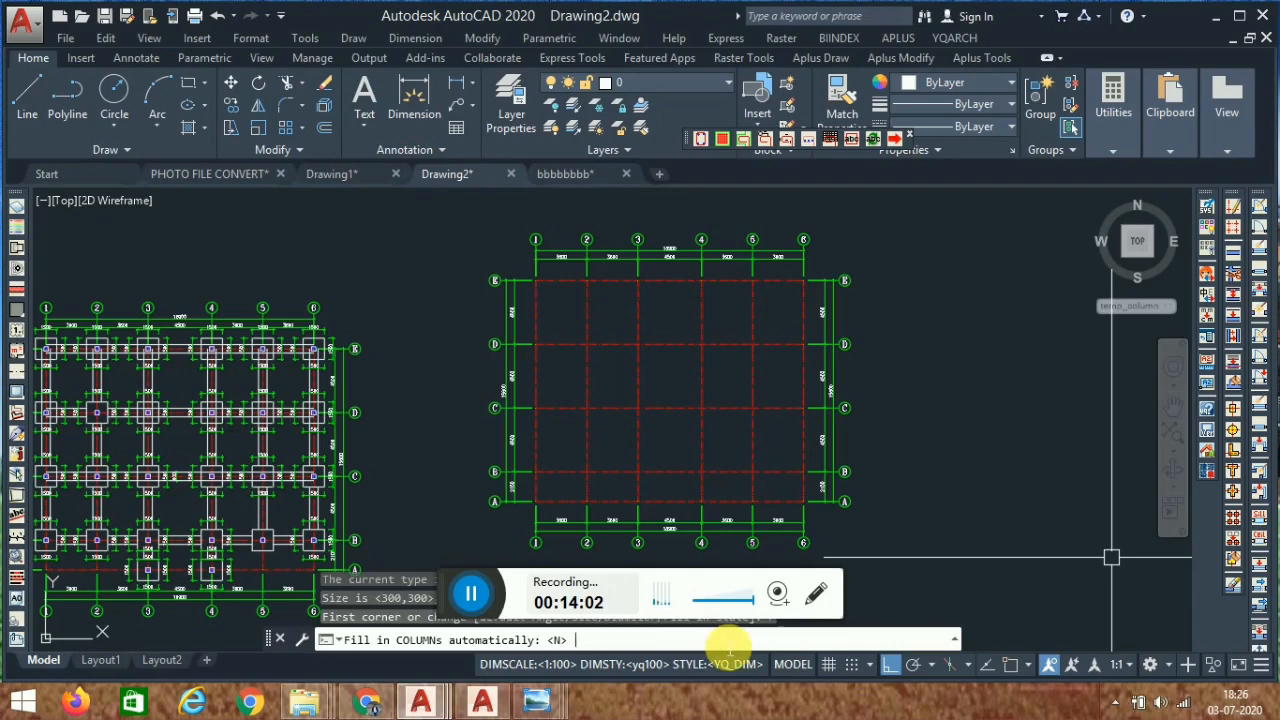
{"action": "type", "text": "y"}
{"action": "key", "text": "Return"}
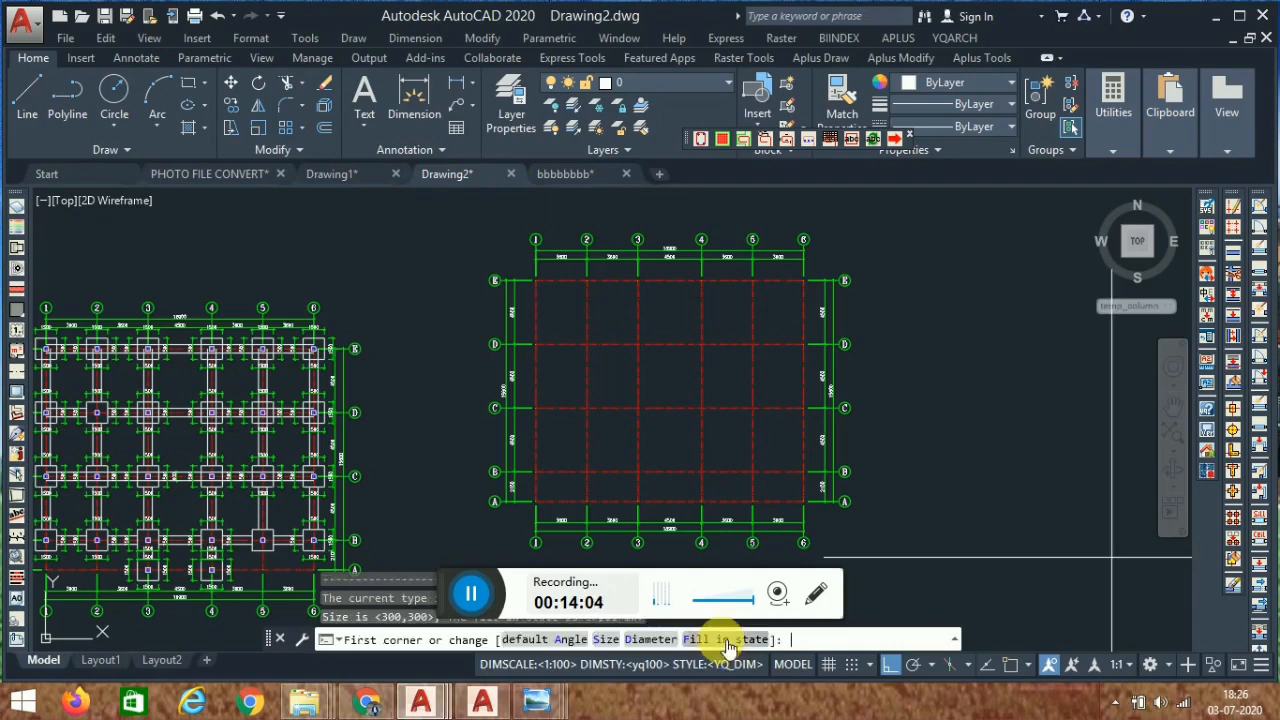
{"action": "left_click", "coordinate": [888, 217]}
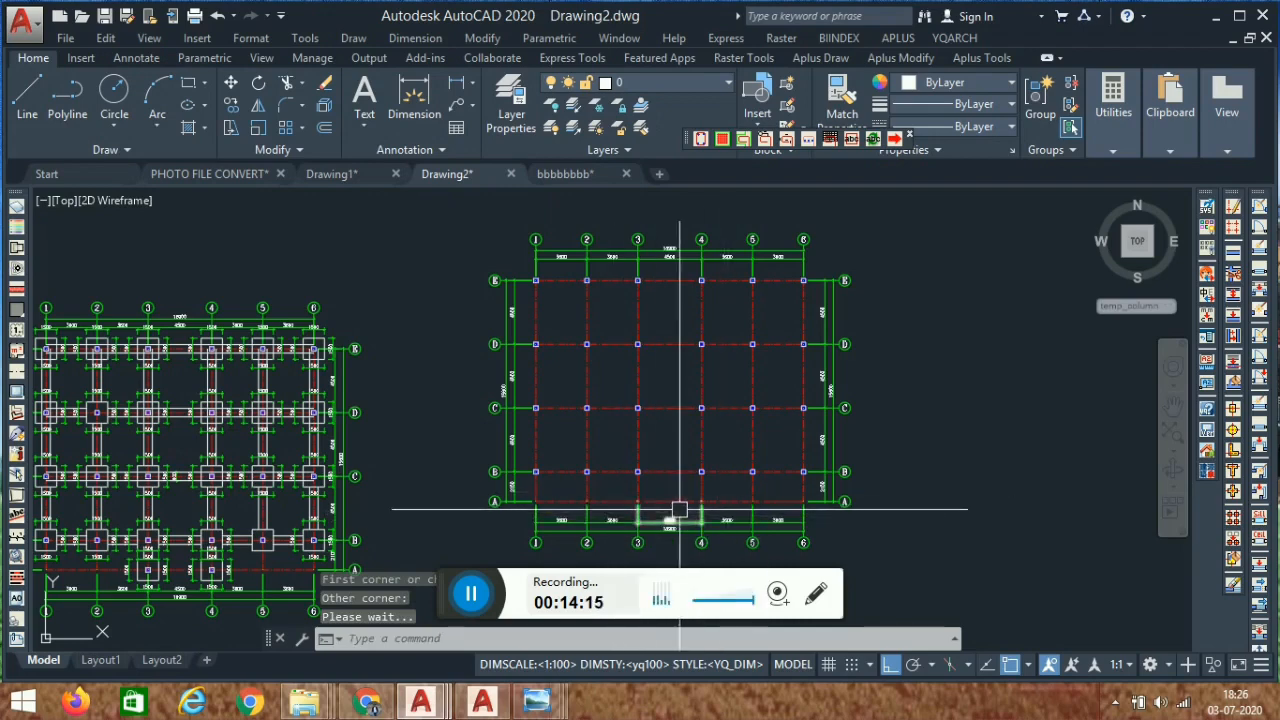
Place filled 300 by 300 columns where axis A meets axes 3 and 4.
{"action": "scroll", "coordinate": [675, 500], "scroll_direction": "up", "scroll_amount": 2}
{"action": "key", "text": "Return"}
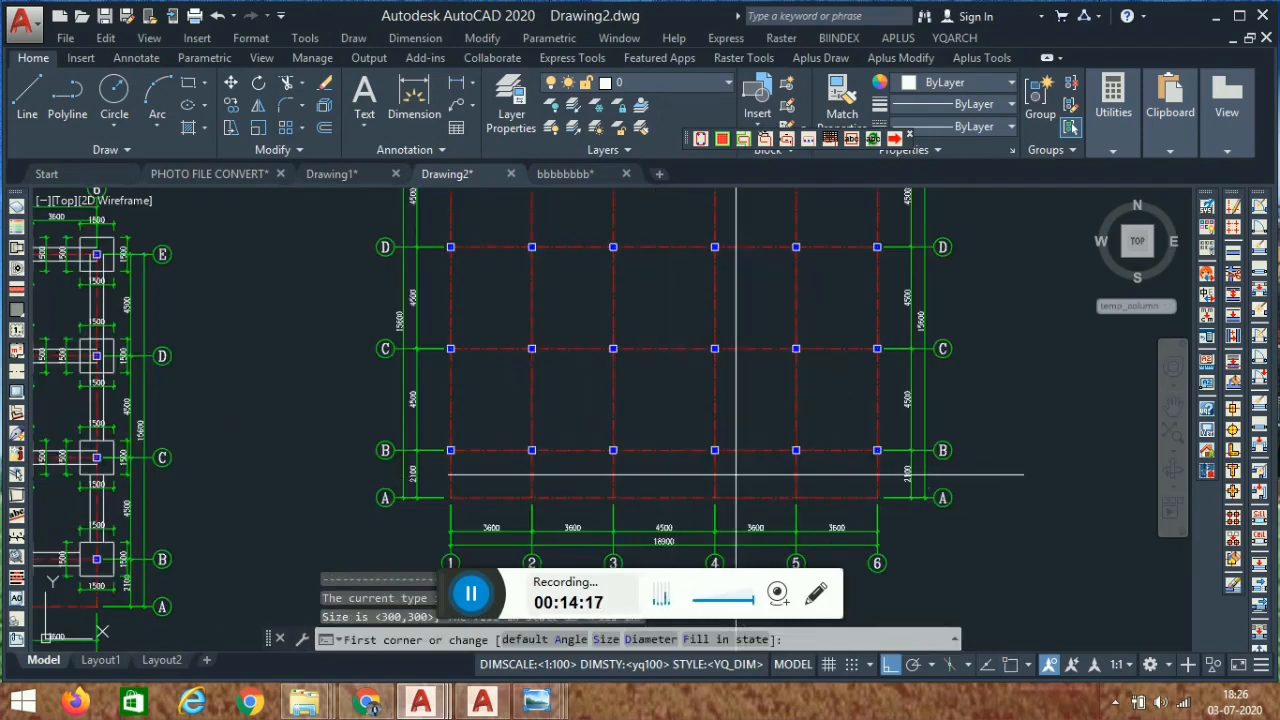
{"action": "scroll", "coordinate": [736, 477], "scroll_direction": "up", "scroll_amount": 2}
{"action": "left_click", "coordinate": [740, 470]}
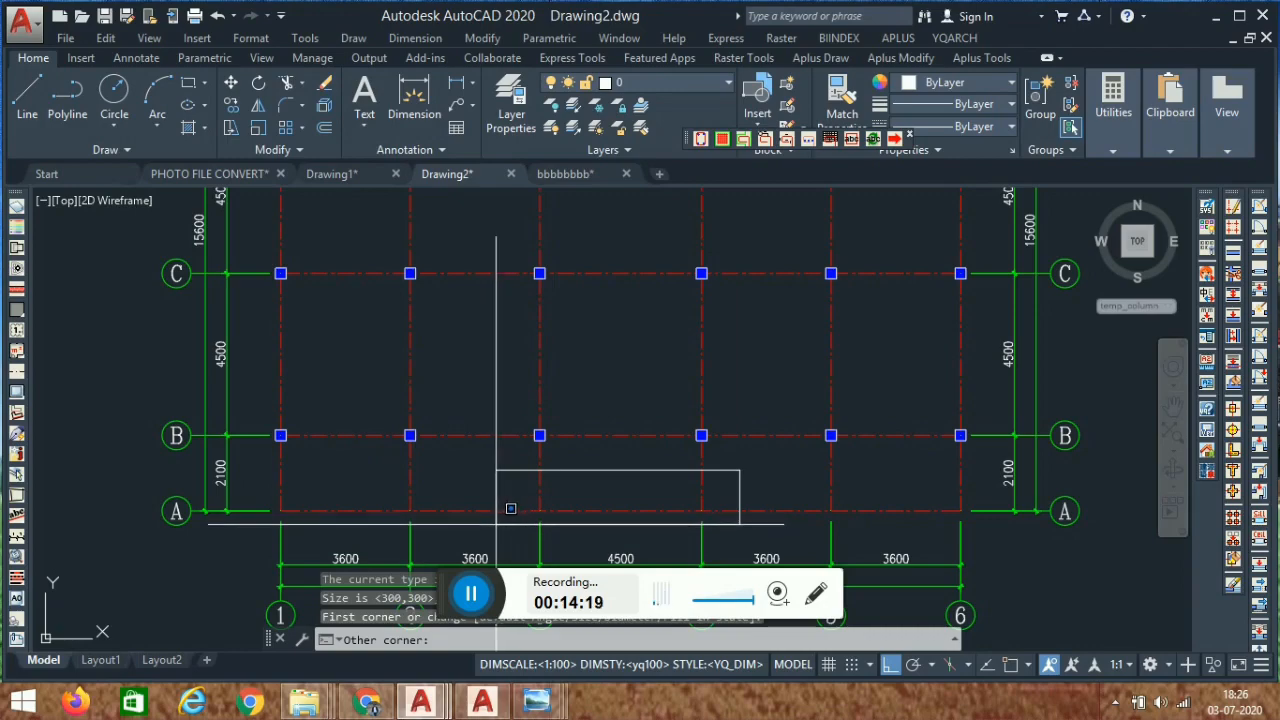
{"action": "left_click", "coordinate": [496, 523]}
{"action": "scroll", "coordinate": [737, 412], "scroll_direction": "down", "scroll_amount": 4}
{"action": "middle_click_drag", "start_coordinate": [737, 423], "coordinate": [708, 466]}
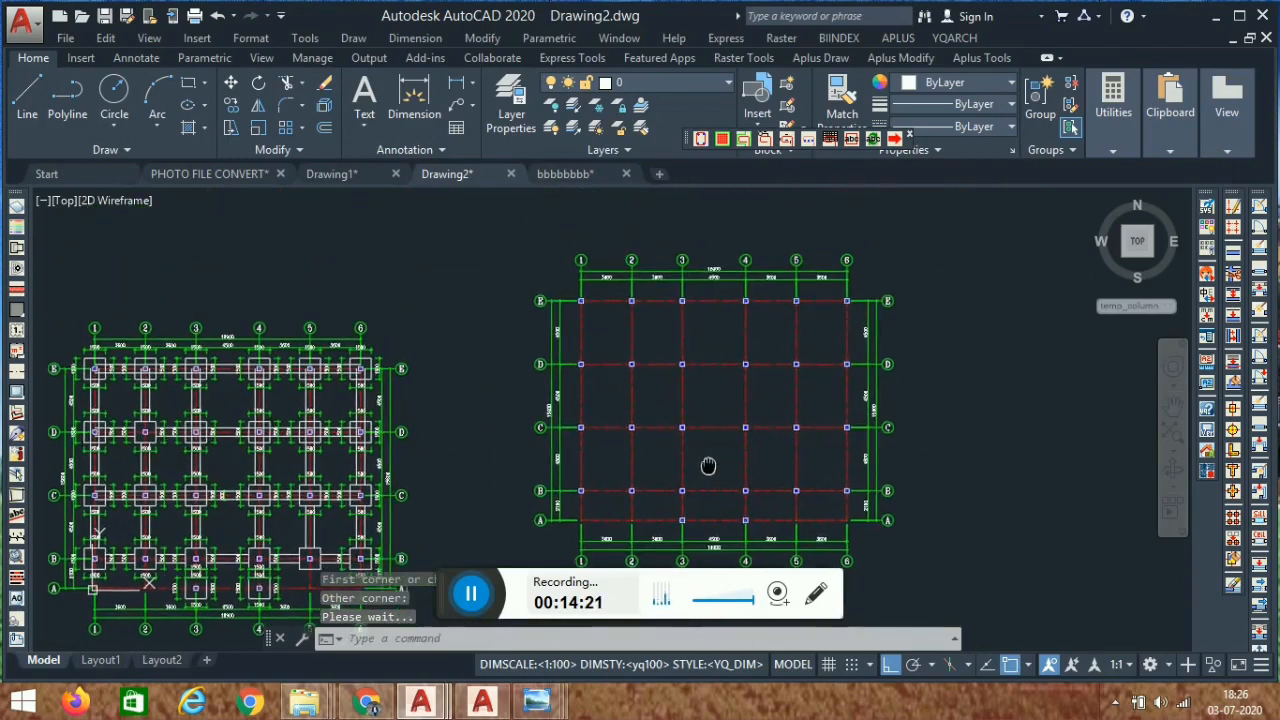
Examine the filled columns and the column dimensioning along the upper axis of the second plan in the bbbbbbbb drawing.
{"action": "scroll", "coordinate": [563, 429], "scroll_direction": "up", "scroll_amount": 4}
{"action": "scroll", "coordinate": [489, 346], "scroll_direction": "up", "scroll_amount": 4}
{"action": "scroll", "coordinate": [690, 326], "scroll_direction": "down", "scroll_amount": 4}
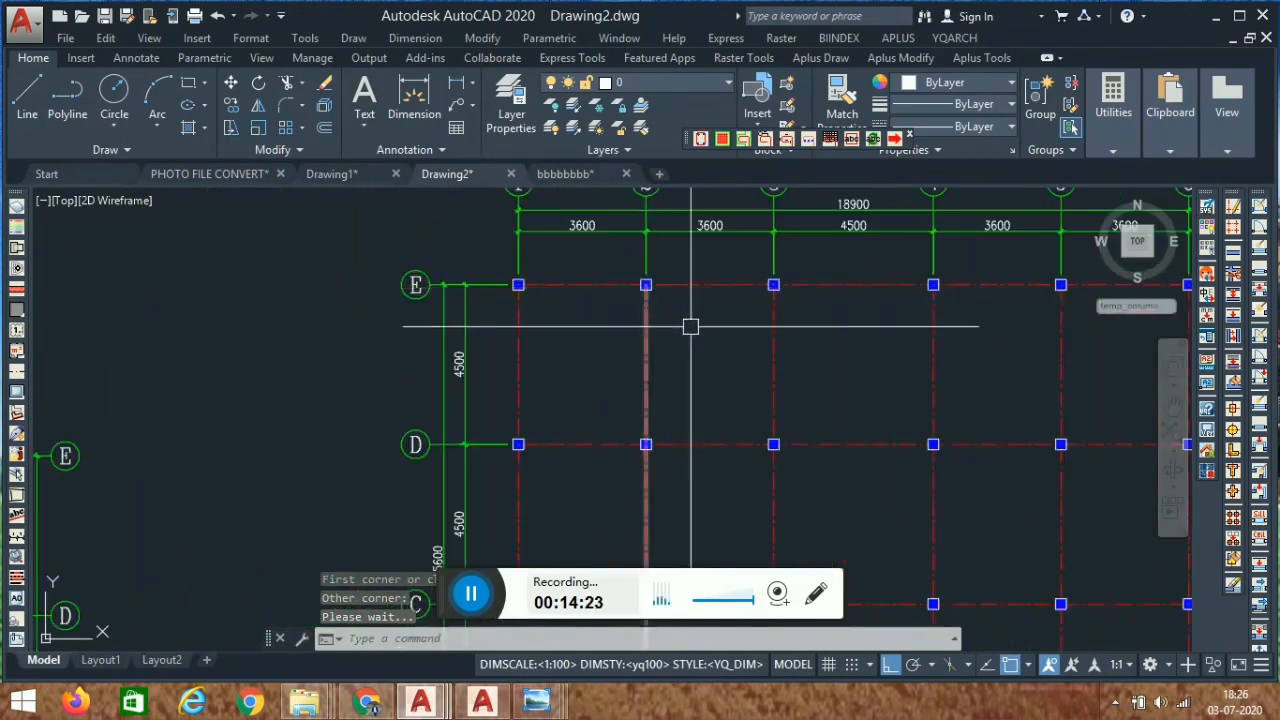
{"action": "middle_click_drag", "start_coordinate": [690, 326], "coordinate": [611, 371]}
{"action": "scroll", "coordinate": [520, 316], "scroll_direction": "up", "scroll_amount": 4}
{"action": "scroll", "coordinate": [545, 322], "scroll_direction": "down", "scroll_amount": 4}
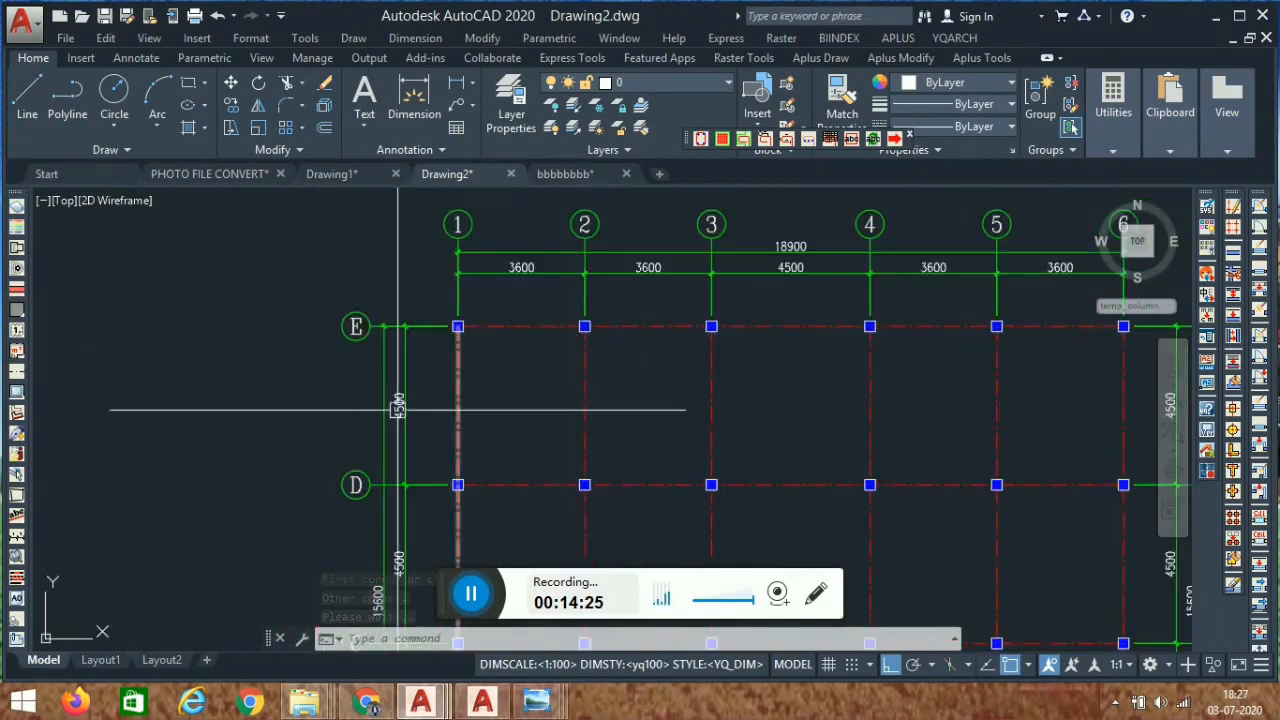
{"action": "middle_click_drag", "start_coordinate": [398, 408], "coordinate": [475, 417]}
{"action": "left_click", "coordinate": [557, 176]}
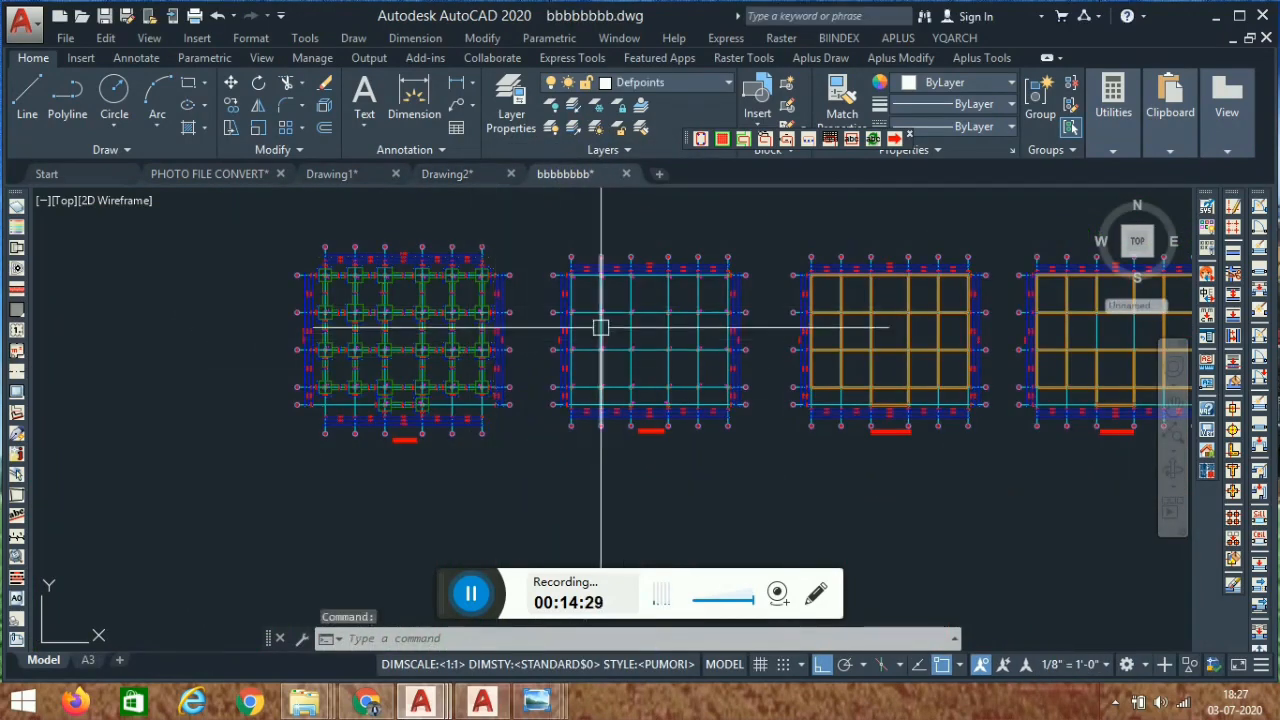
{"action": "scroll", "coordinate": [626, 251], "scroll_direction": "up", "scroll_amount": 5}
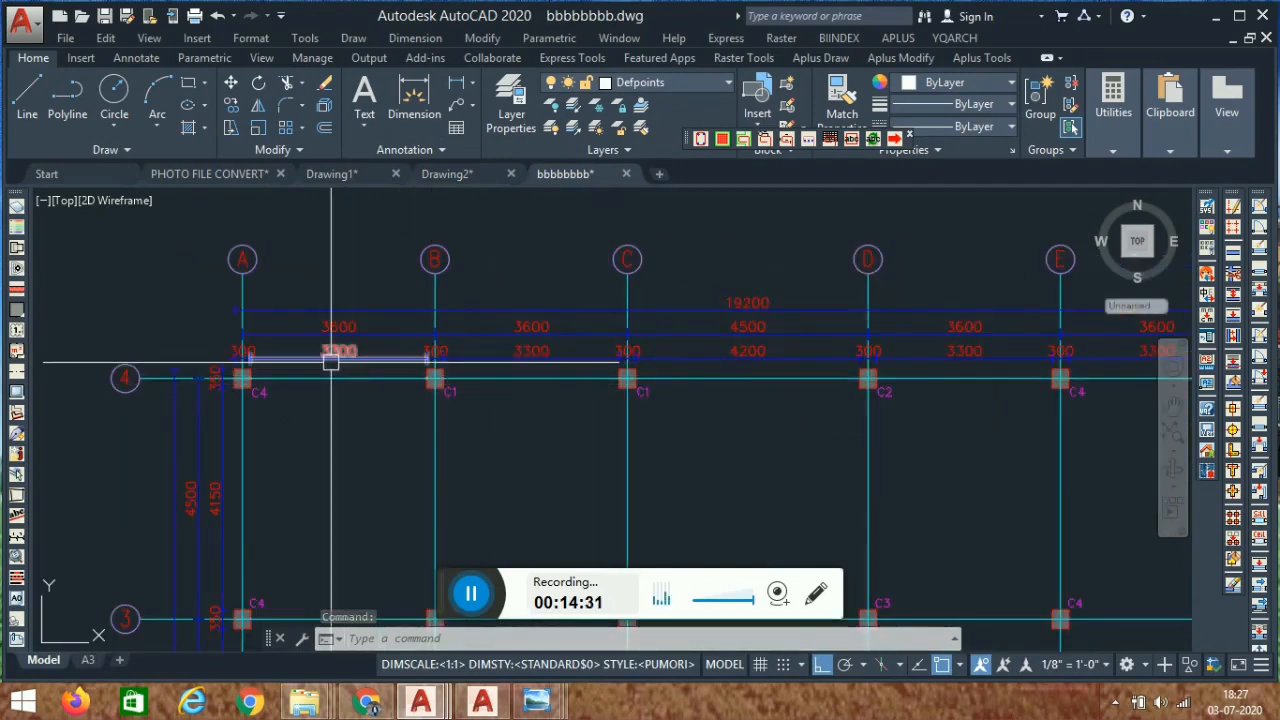
{"action": "scroll", "coordinate": [290, 363], "scroll_direction": "up", "scroll_amount": 3}
{"action": "middle_click_drag", "start_coordinate": [294, 363], "coordinate": [329, 366]}
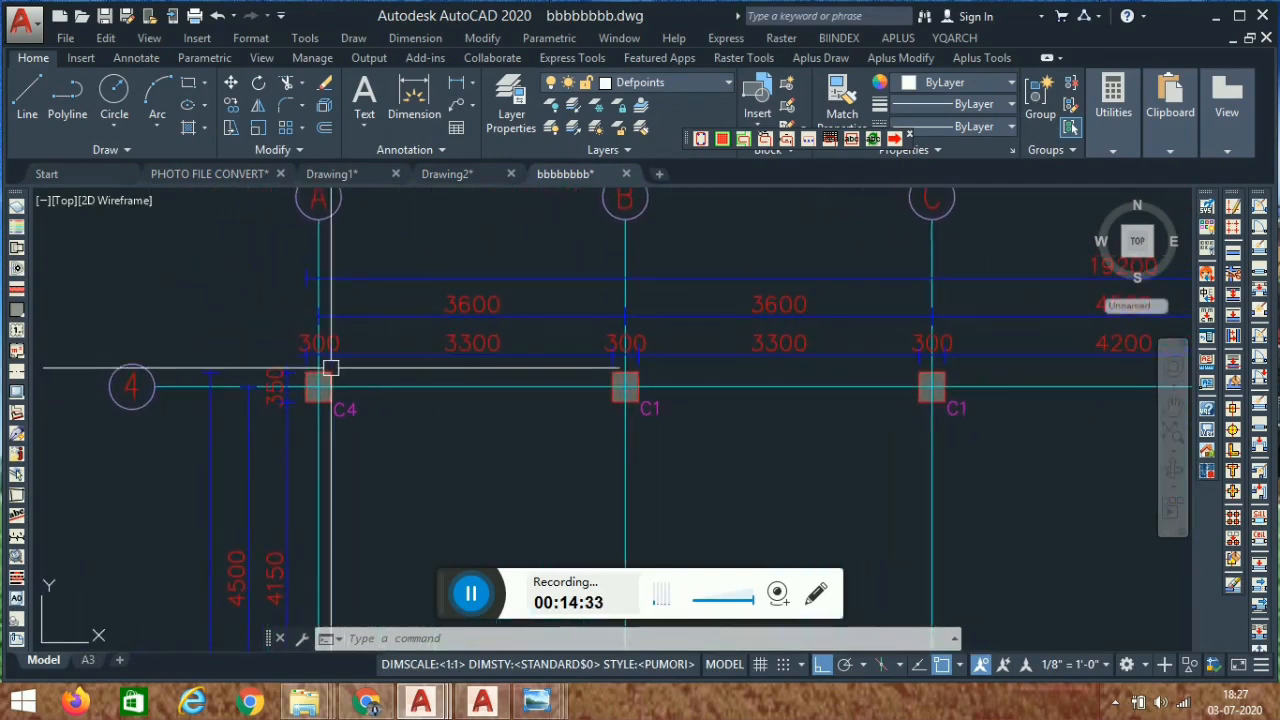
{"action": "scroll", "coordinate": [493, 325], "scroll_direction": "down", "scroll_amount": 4}
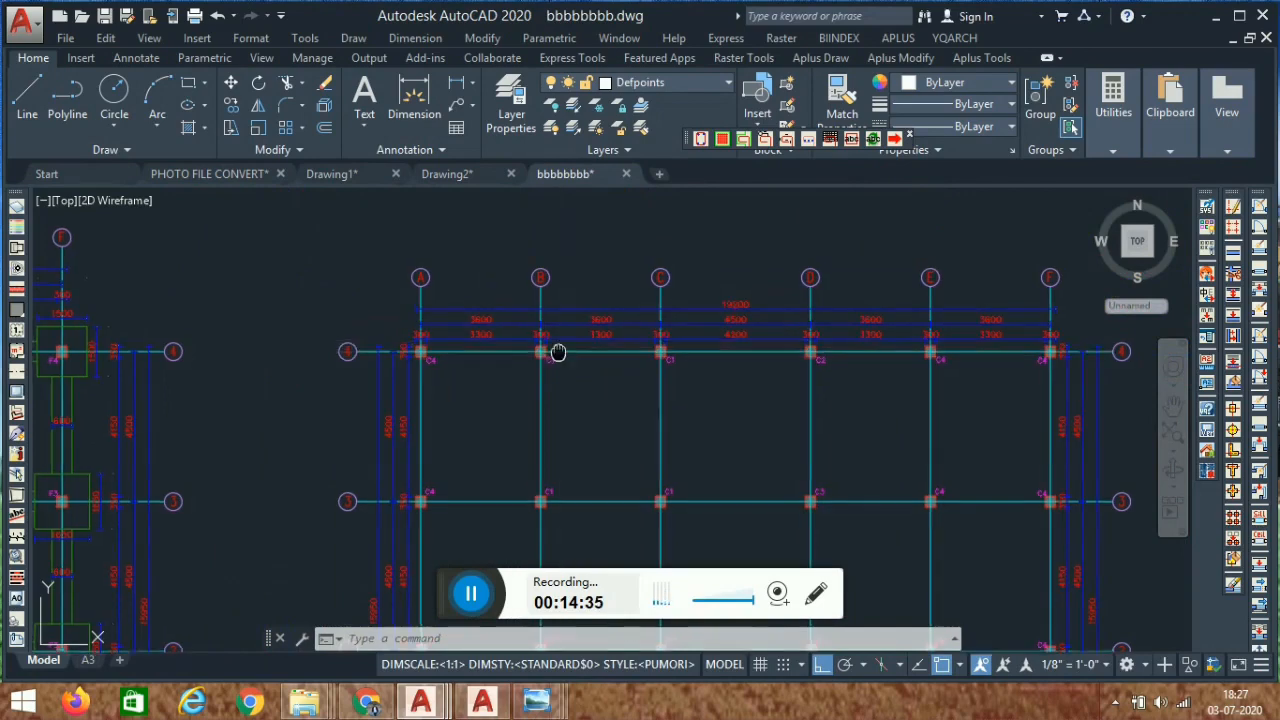
{"action": "scroll", "coordinate": [557, 351], "scroll_direction": "up", "scroll_amount": 4}
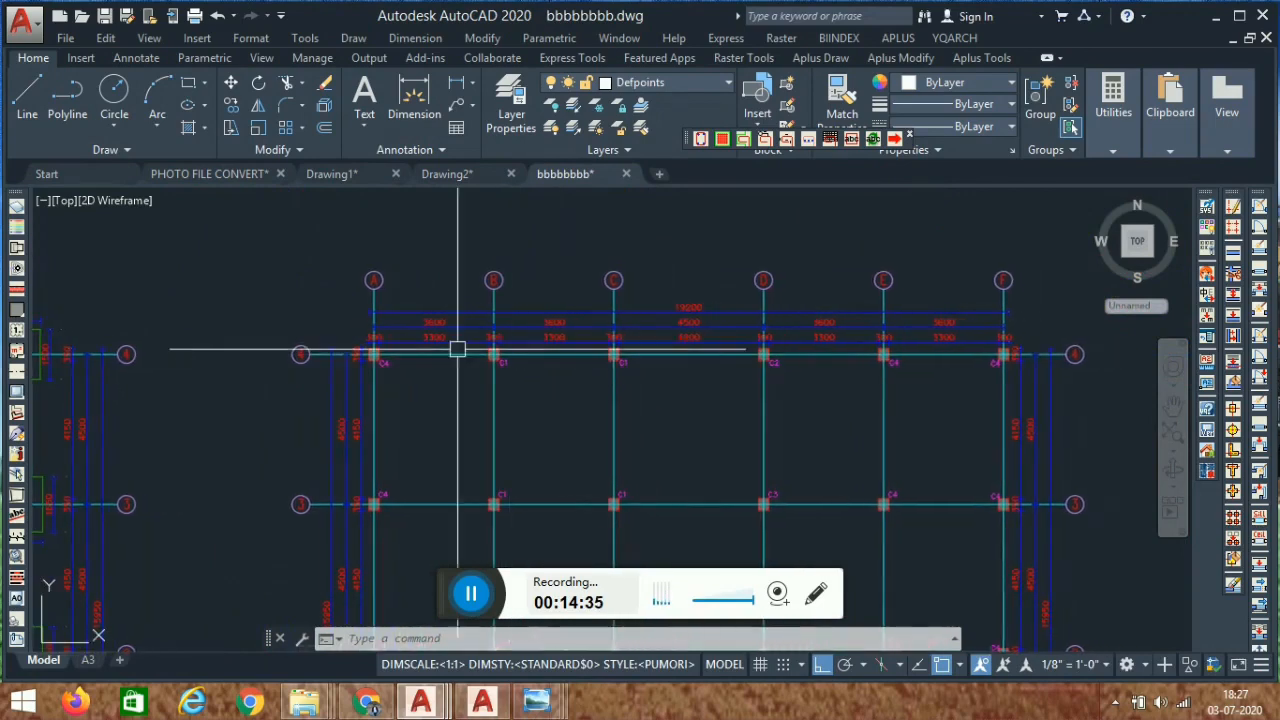
In Drawing2, dimension the column widths and clear spans along axis E from axis 1 to axis 6 with the DDXX command.
{"action": "left_click", "coordinate": [459, 176]}
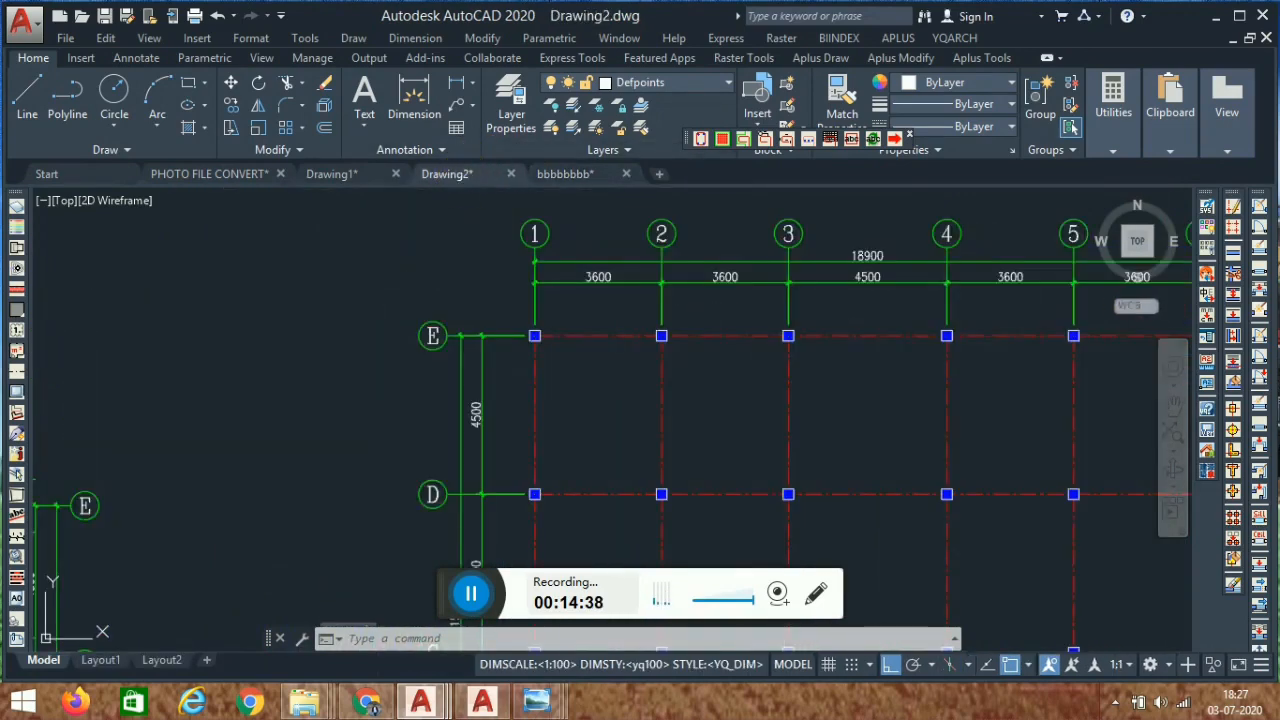
{"action": "scroll", "coordinate": [514, 363], "scroll_direction": "down", "scroll_amount": 5}
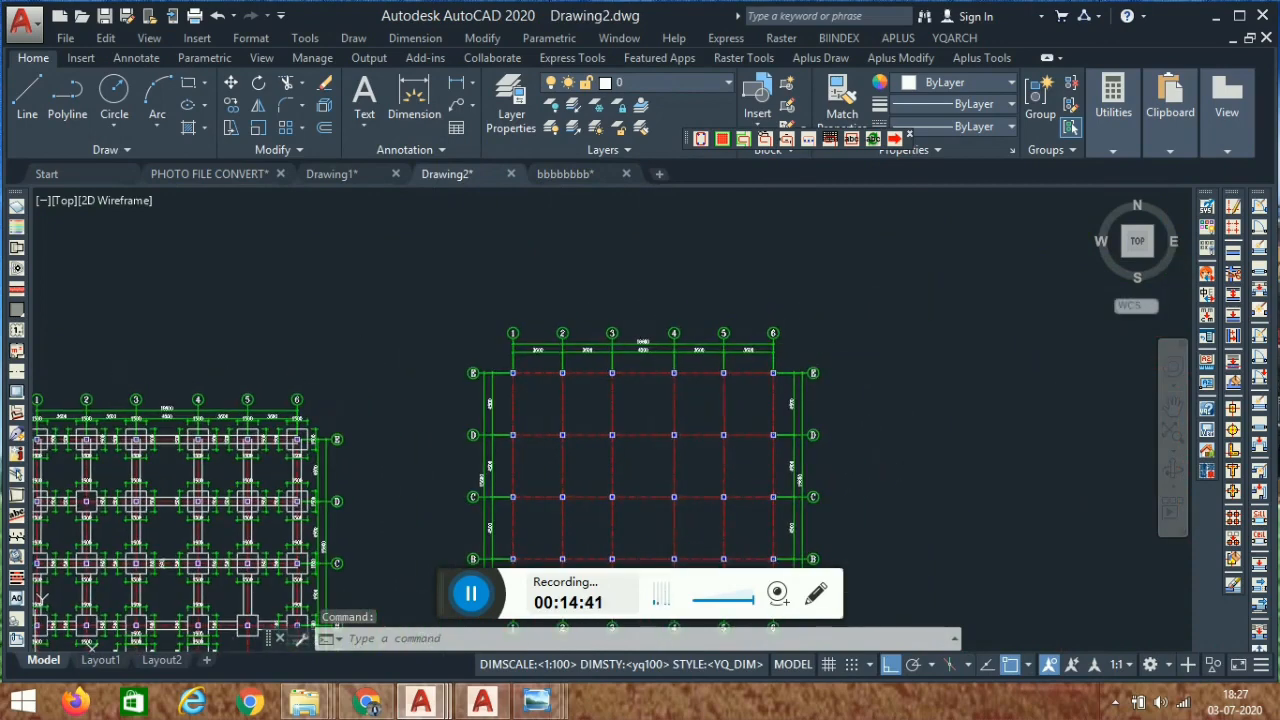
{"action": "scroll", "coordinate": [700, 376], "scroll_direction": "up", "scroll_amount": 4}
{"action": "type", "text": "d"}
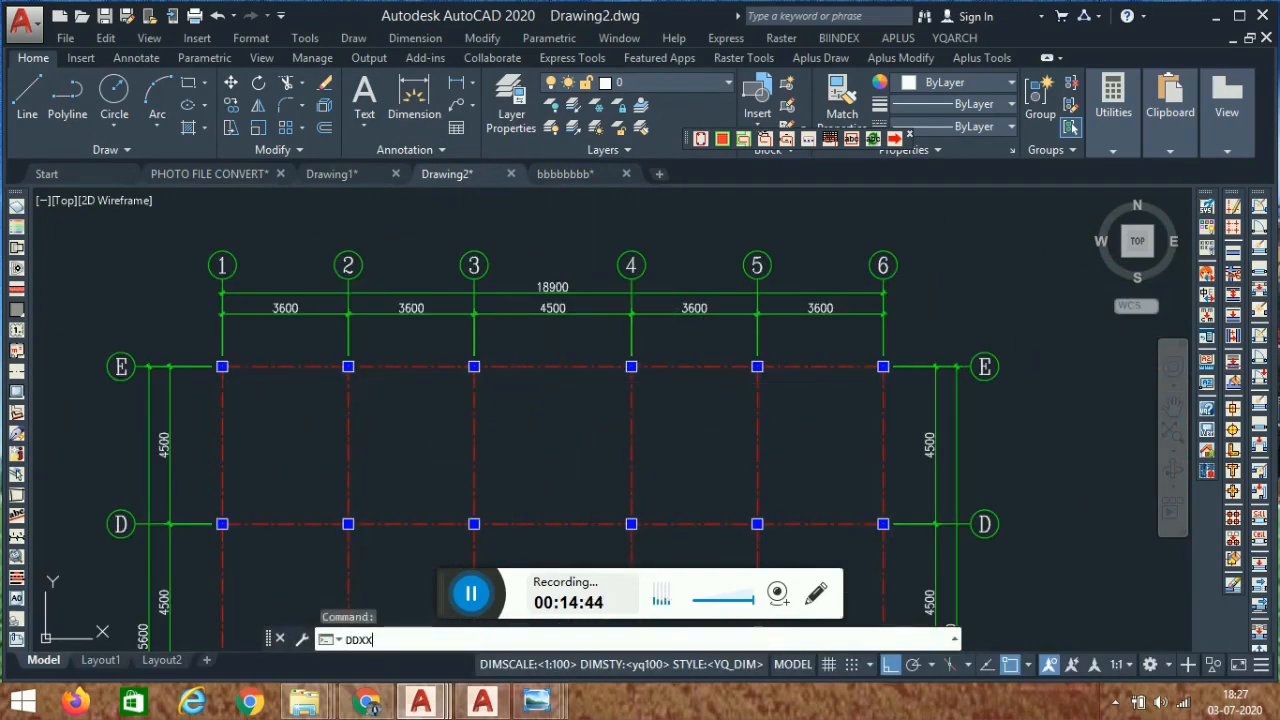
{"action": "key", "text": "Return"}
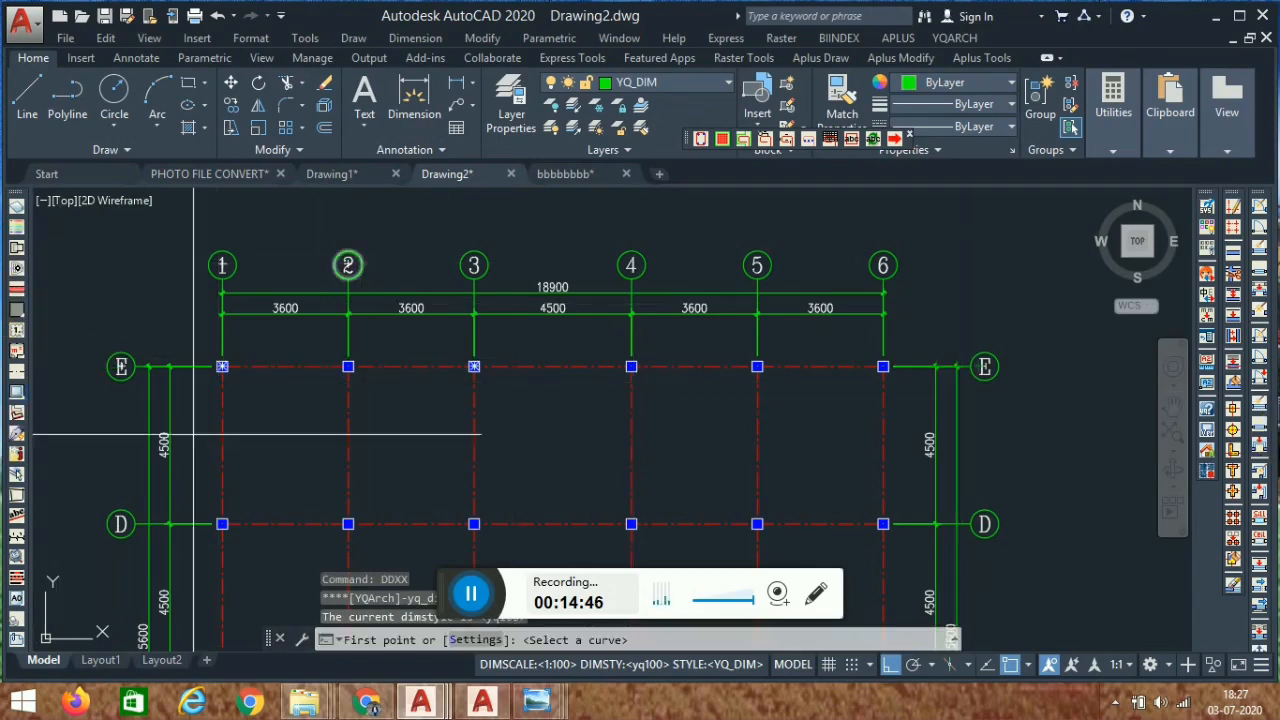
{"action": "scroll", "coordinate": [215, 370], "scroll_direction": "up", "scroll_amount": 8}
{"action": "scroll", "coordinate": [167, 300], "scroll_direction": "up", "scroll_amount": 4}
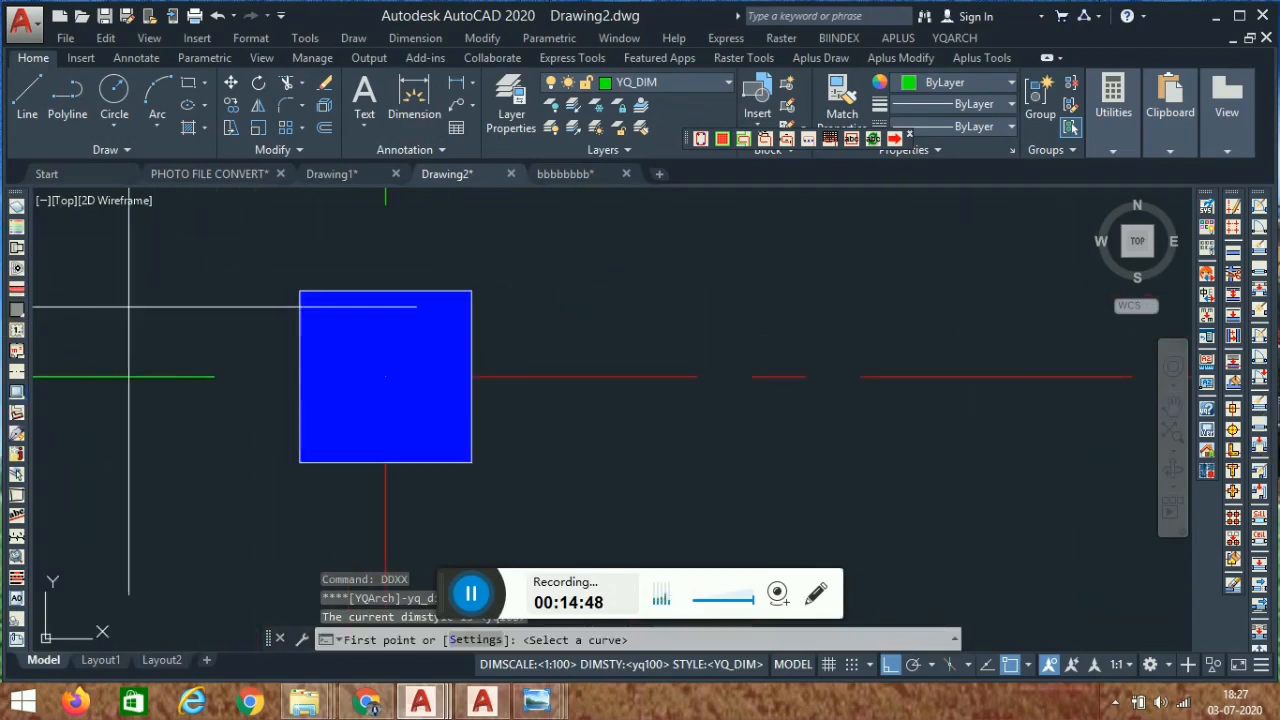
{"action": "left_click", "coordinate": [120, 304]}
{"action": "scroll", "coordinate": [524, 314], "scroll_direction": "down", "scroll_amount": 6}
{"action": "middle_click_drag", "start_coordinate": [885, 358], "coordinate": [20, 366]}
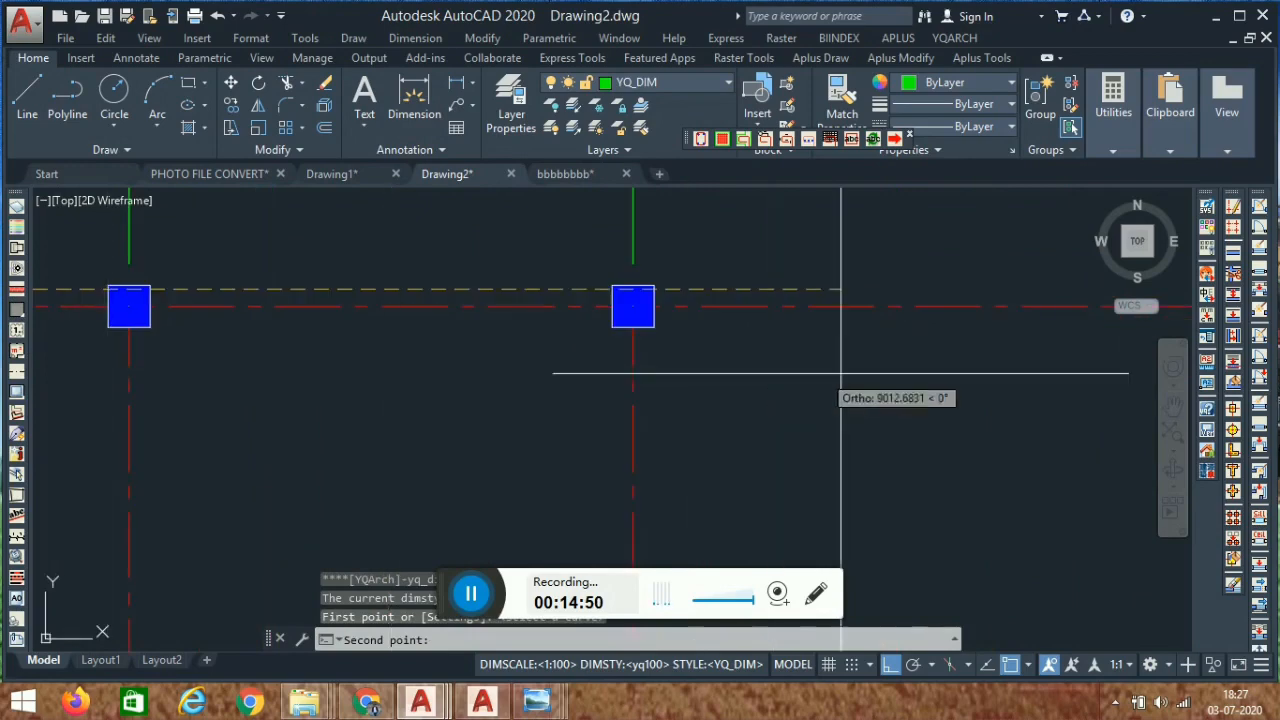
{"action": "scroll", "coordinate": [837, 343], "scroll_direction": "down", "scroll_amount": 7}
{"action": "scroll", "coordinate": [643, 391], "scroll_direction": "up", "scroll_amount": 4}
{"action": "scroll", "coordinate": [645, 400], "scroll_direction": "up", "scroll_amount": 4}
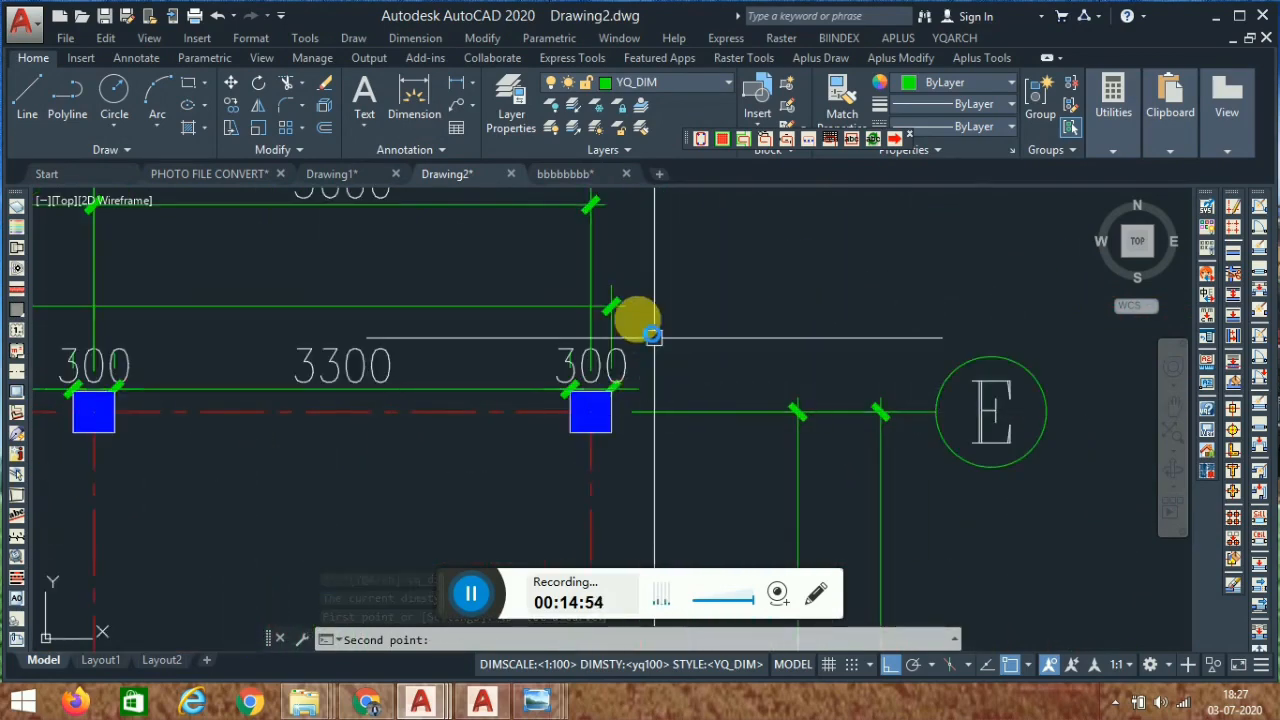
Place the column width and clear span dimension chain just above axis E, inside the existing grid dimensions.
{"action": "scroll", "coordinate": [660, 335], "scroll_direction": "up", "scroll_amount": 2}
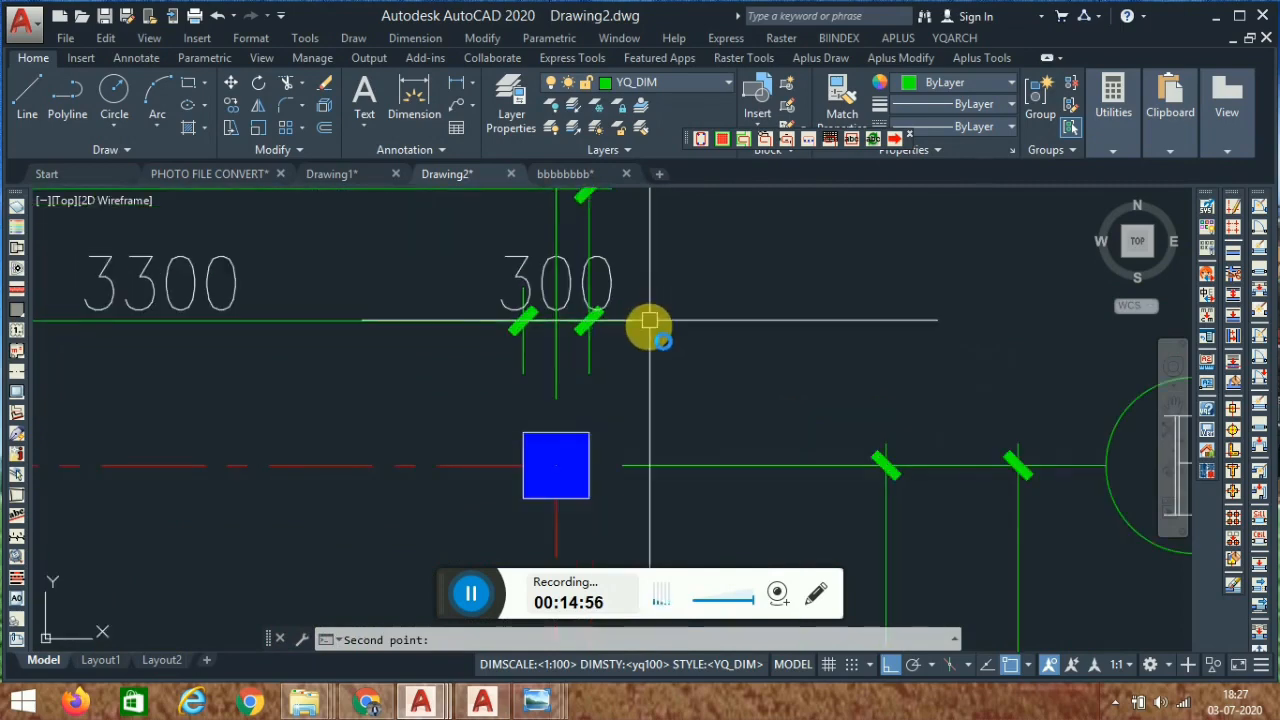
{"action": "left_click", "coordinate": [645, 353]}
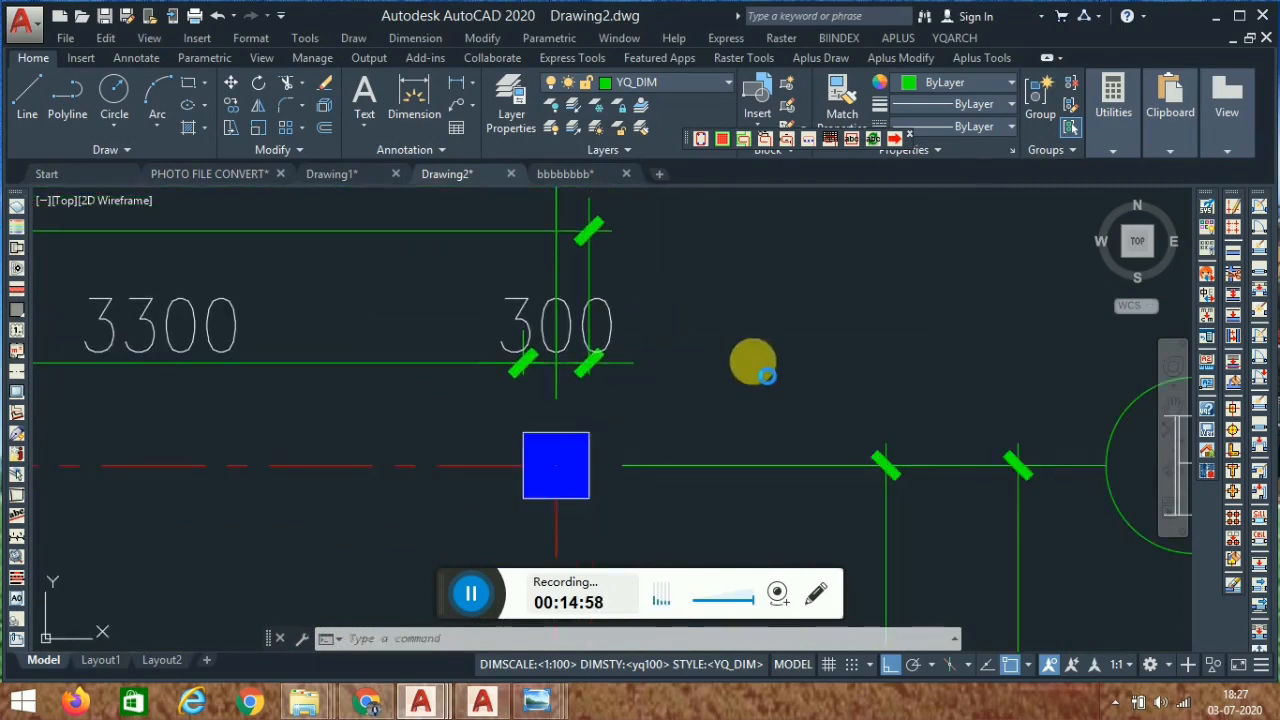
{"action": "scroll", "coordinate": [762, 298], "scroll_direction": "down", "scroll_amount": 6}
{"action": "scroll", "coordinate": [530, 315], "scroll_direction": "down", "scroll_amount": 4}
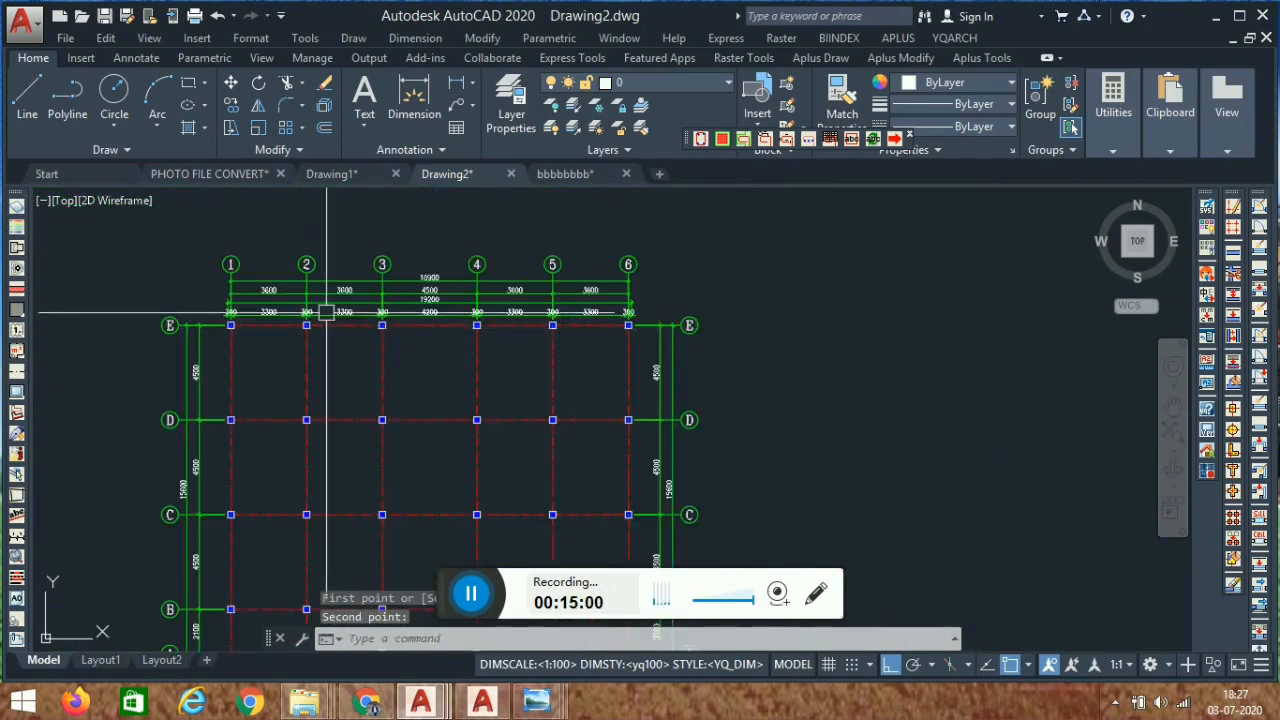
{"action": "scroll", "coordinate": [300, 300], "scroll_direction": "up", "scroll_amount": 2}
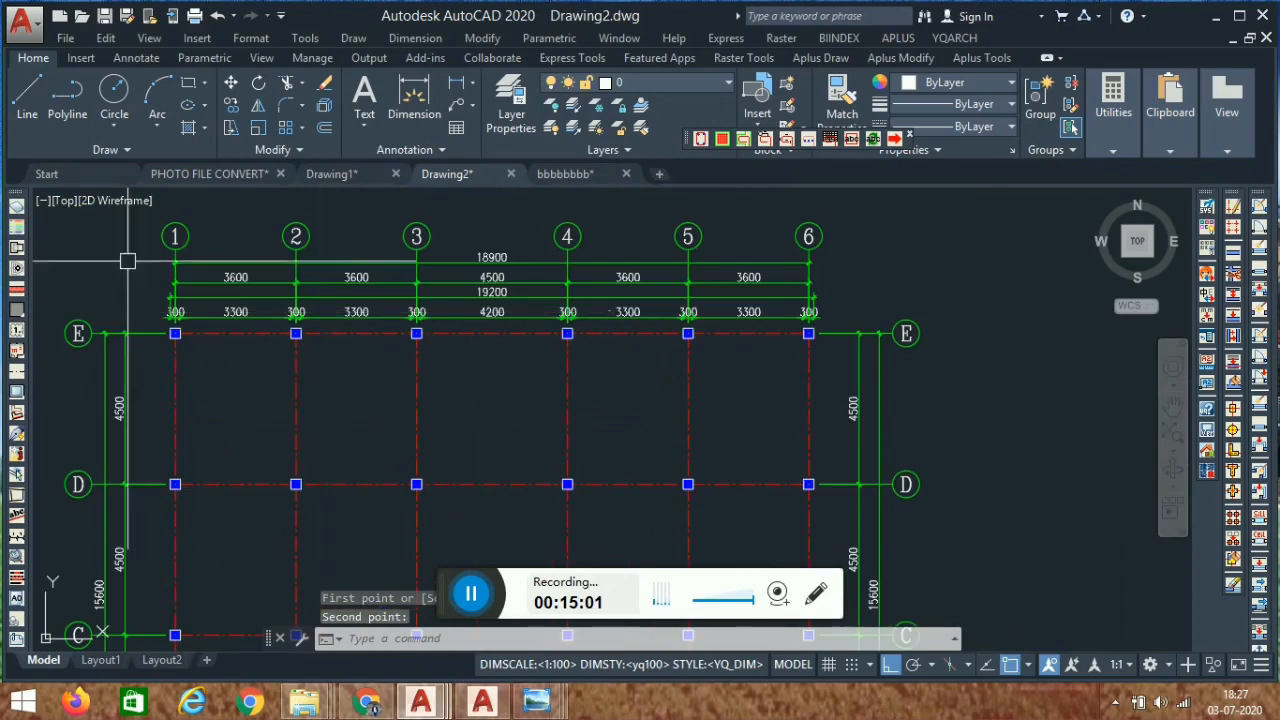
Compare the column dimensioning along the upper axis of the bbbbbbbb reference plan with the column plan in Drawing2.
{"action": "left_click", "coordinate": [566, 174]}
{"action": "middle_click_drag", "start_coordinate": [537, 375], "coordinate": [484, 418]}
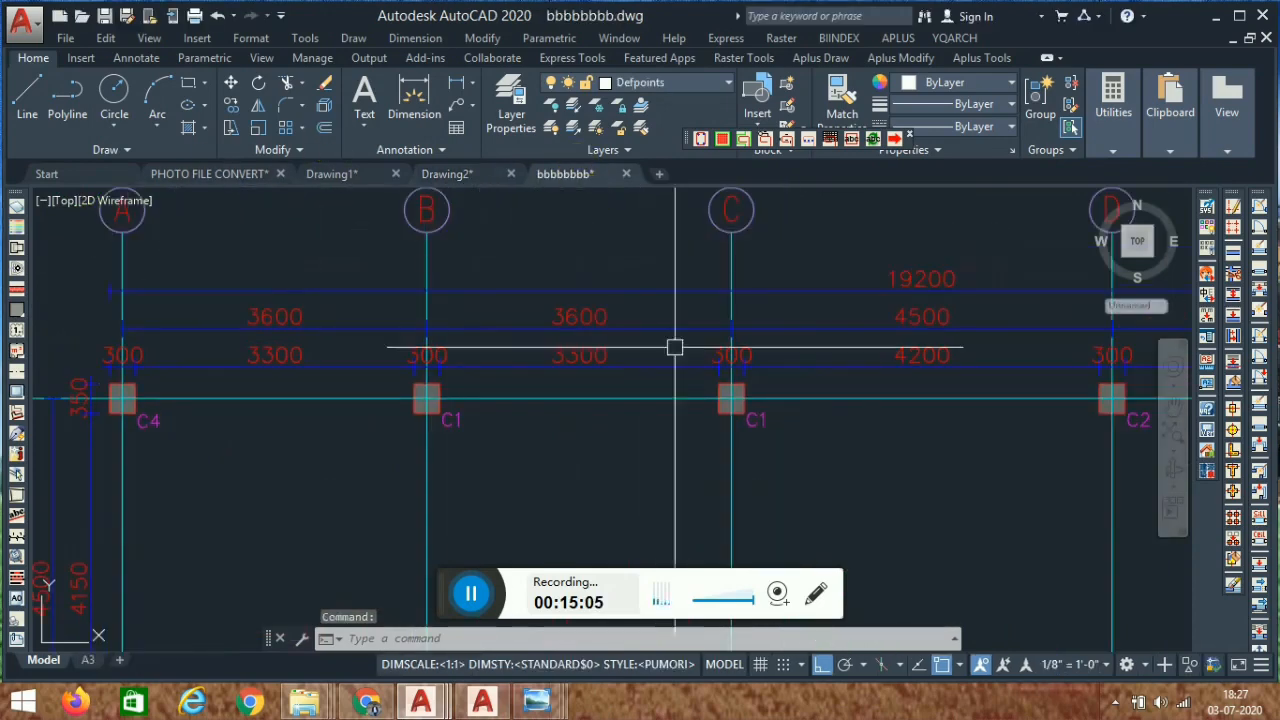
{"action": "scroll", "coordinate": [560, 336], "scroll_direction": "up", "scroll_amount": 1}
{"action": "scroll", "coordinate": [552, 322], "scroll_direction": "down", "scroll_amount": 2}
{"action": "mouse_move", "coordinate": [443, 329]}
{"action": "middle_mouse_down"}
{"action": "mouse_move", "coordinate": [552, 320]}
{"action": "mouse_move", "coordinate": [552, 351]}
{"action": "middle_mouse_up"}
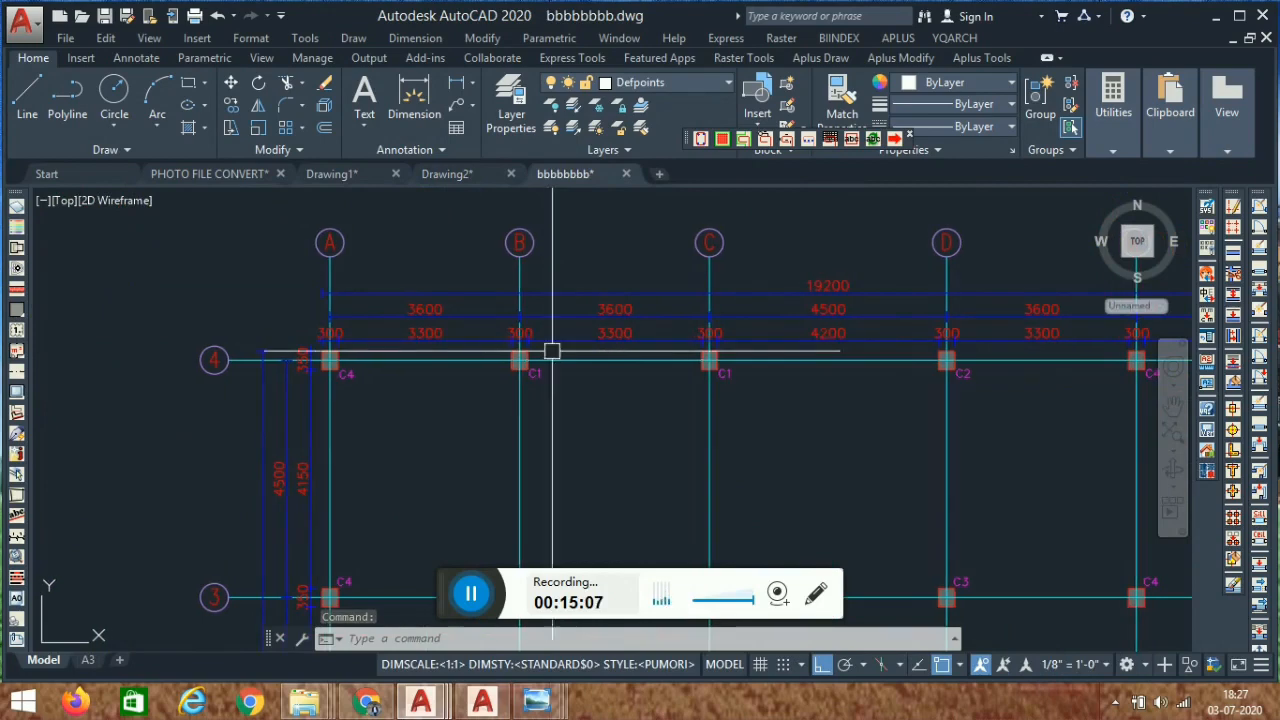
{"action": "left_click", "coordinate": [448, 176]}
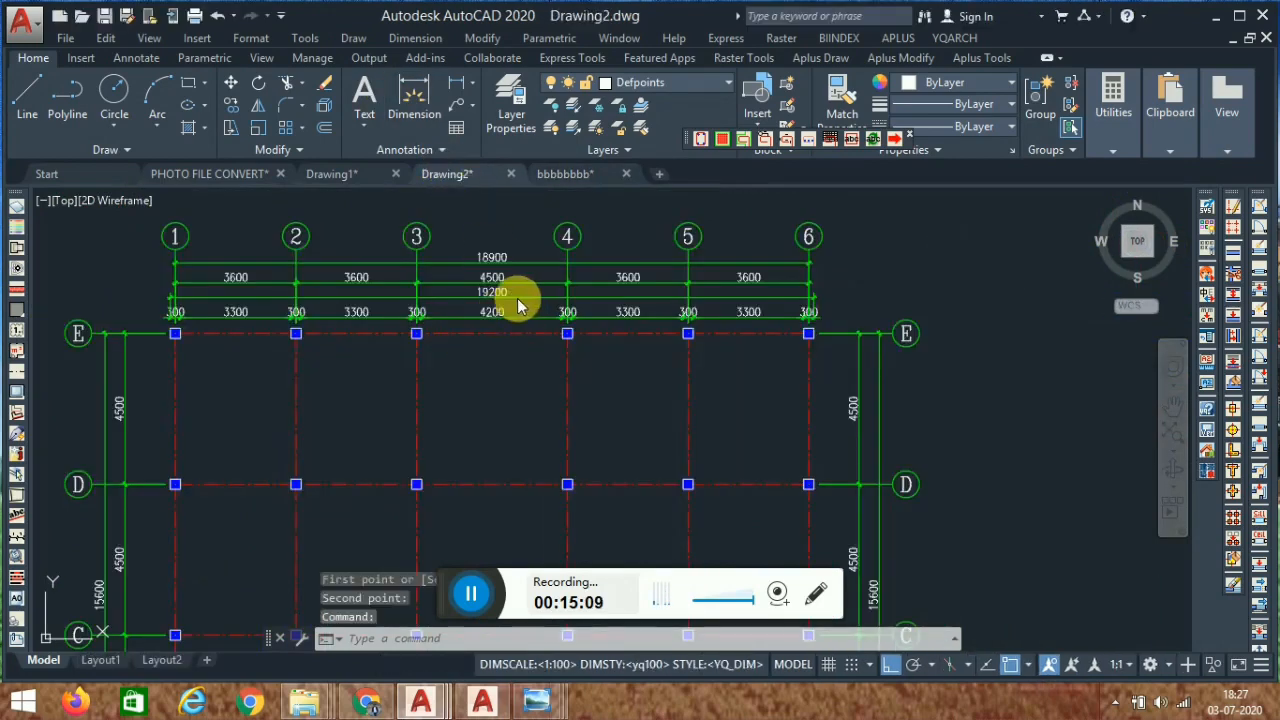
{"action": "key", "text": "Escape"}
{"action": "scroll", "coordinate": [540, 320], "scroll_direction": "down", "scroll_amount": 5}
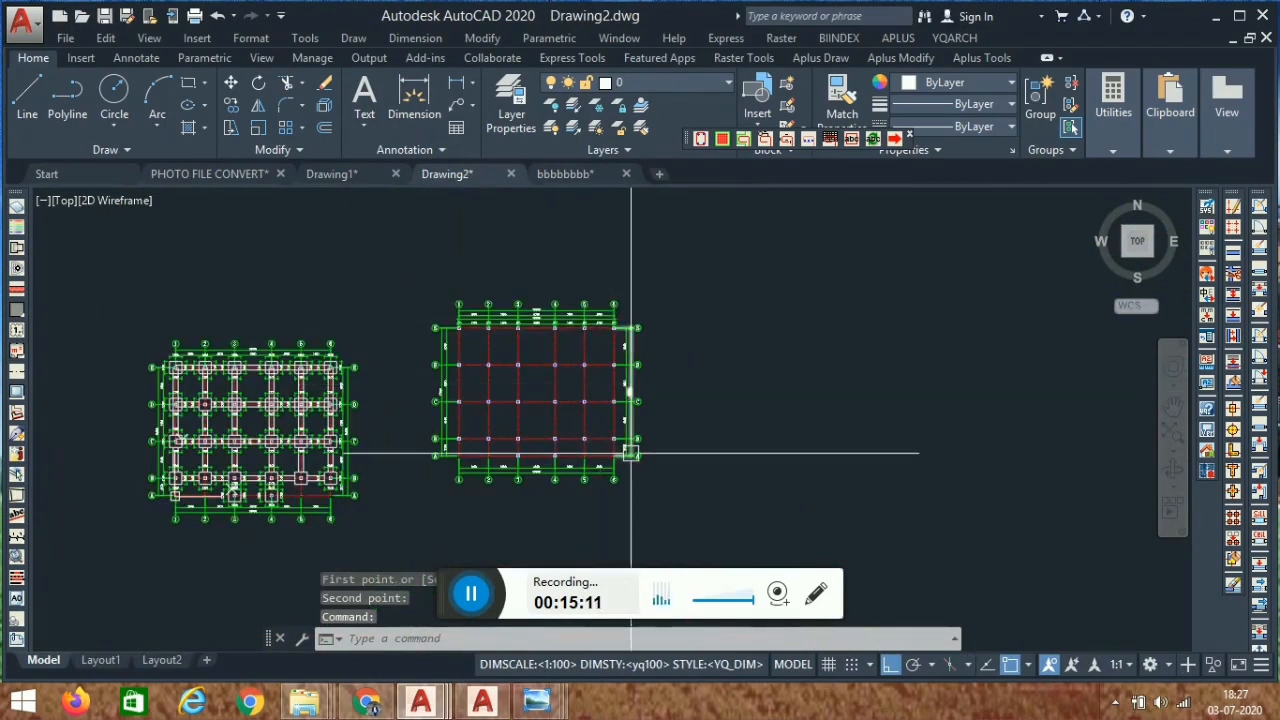
{"action": "mouse_move", "coordinate": [623, 449]}
{"action": "middle_mouse_down"}
{"action": "mouse_move", "coordinate": [578, 387]}
{"action": "mouse_move", "coordinate": [590, 394]}
{"action": "mouse_move", "coordinate": [552, 409]}
{"action": "middle_mouse_up"}
{"action": "scroll", "coordinate": [494, 384], "scroll_direction": "up", "scroll_amount": 2}
{"action": "scroll", "coordinate": [584, 372], "scroll_direction": "down", "scroll_amount": 2}
Examine the plinth beam plan beside the column plan in the bbbbbbbb drawing, including its title and beam layout.
{"action": "left_click", "coordinate": [579, 177]}
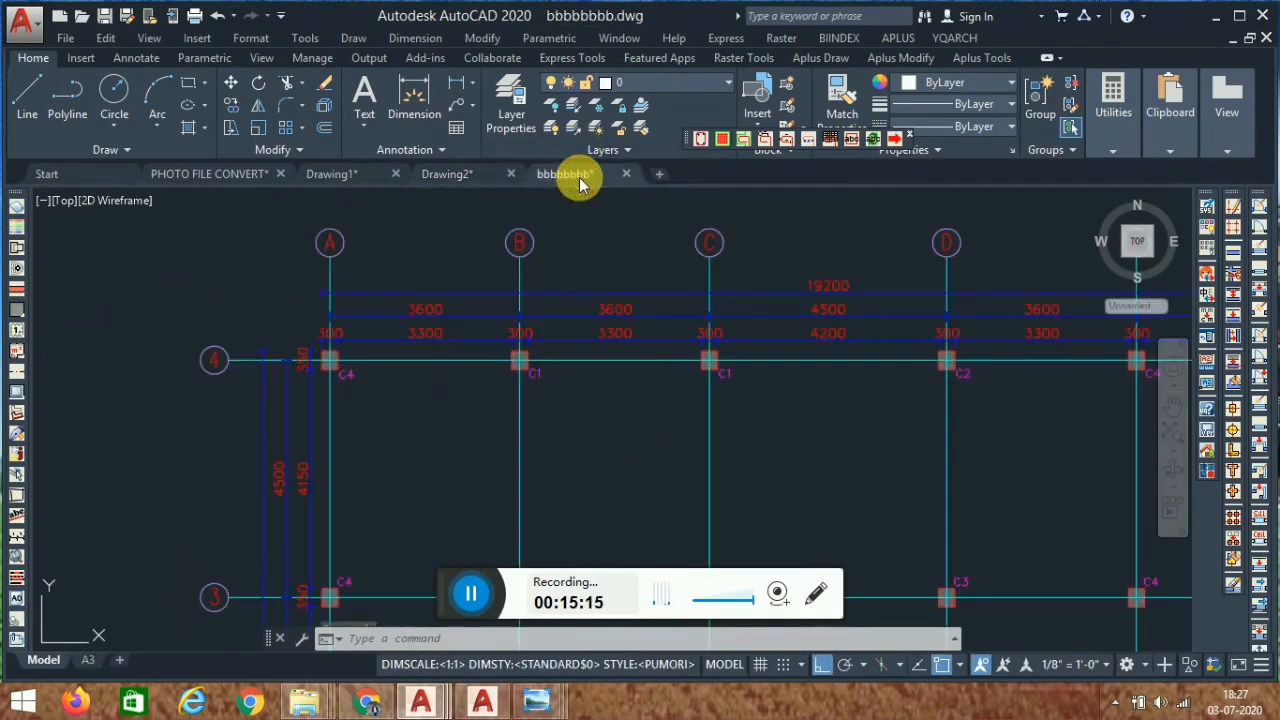
{"action": "scroll", "coordinate": [650, 300], "scroll_direction": "down", "scroll_amount": 5}
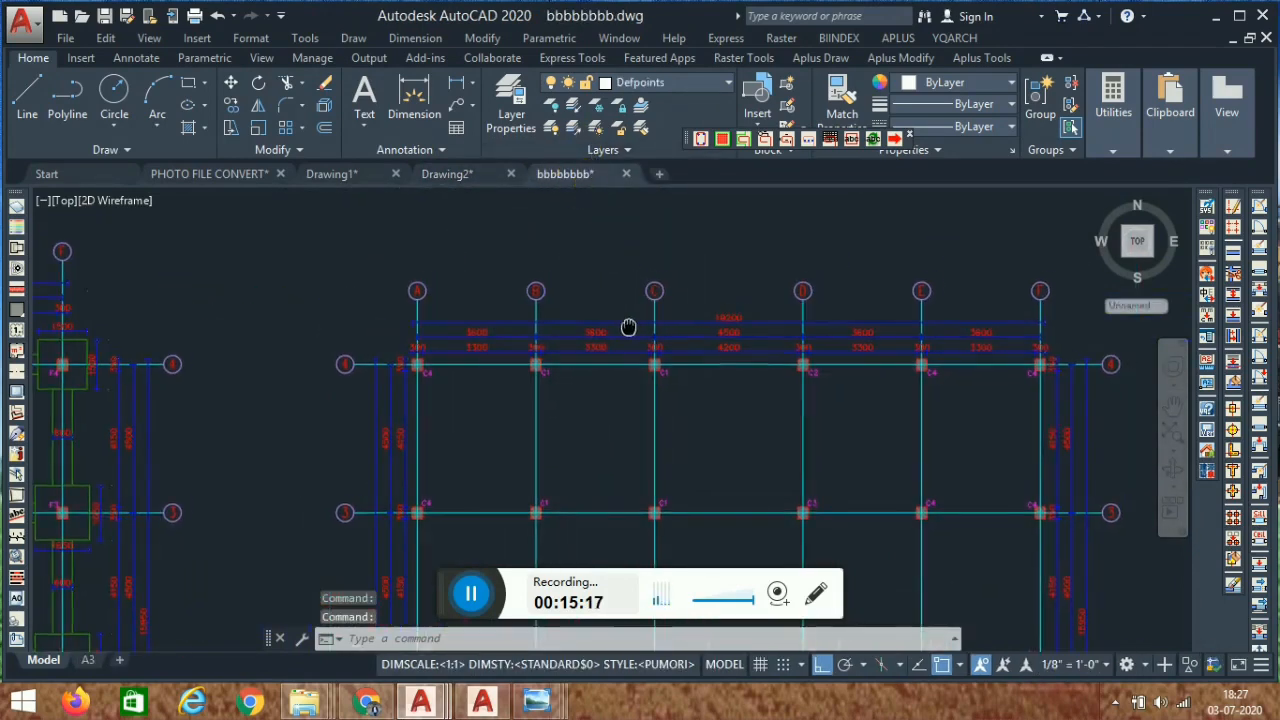
{"action": "middle_click_drag", "start_coordinate": [815, 425], "coordinate": [615, 425]}
{"action": "scroll", "coordinate": [700, 445], "scroll_direction": "up", "scroll_amount": 6}
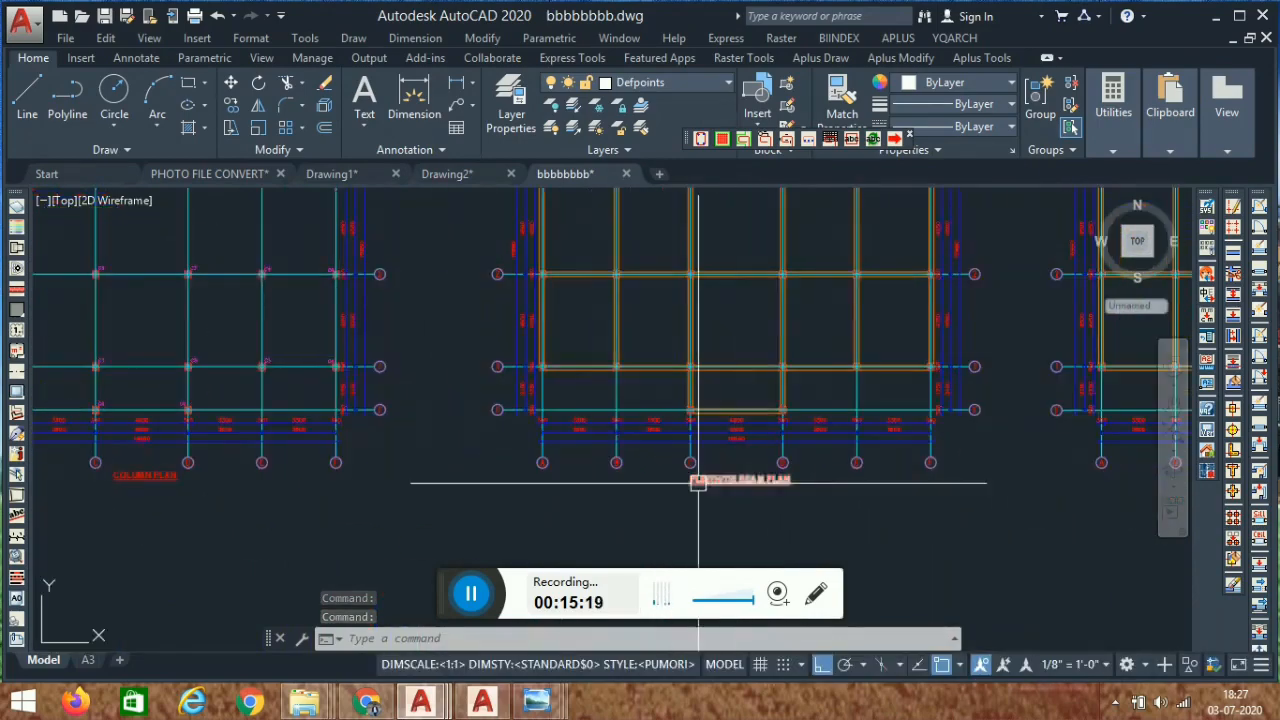
{"action": "scroll", "coordinate": [709, 423], "scroll_direction": "down", "scroll_amount": 4}
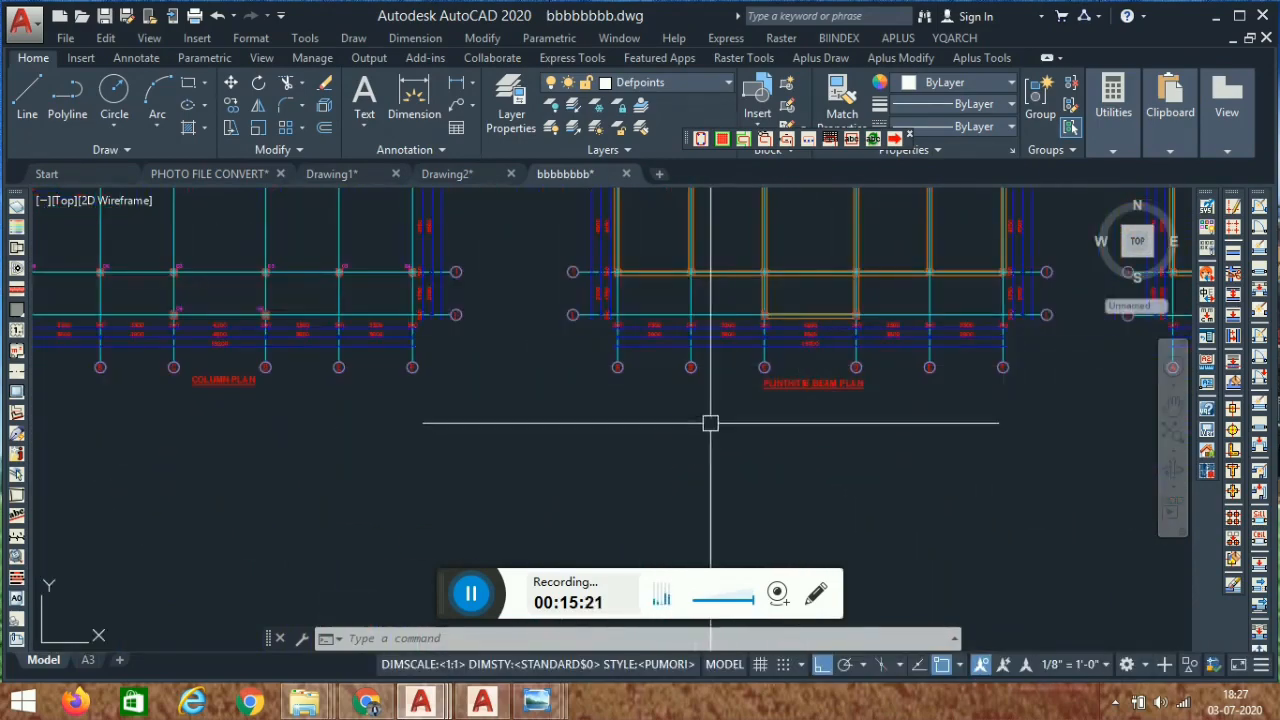
{"action": "scroll", "coordinate": [669, 351], "scroll_direction": "up", "scroll_amount": 3}
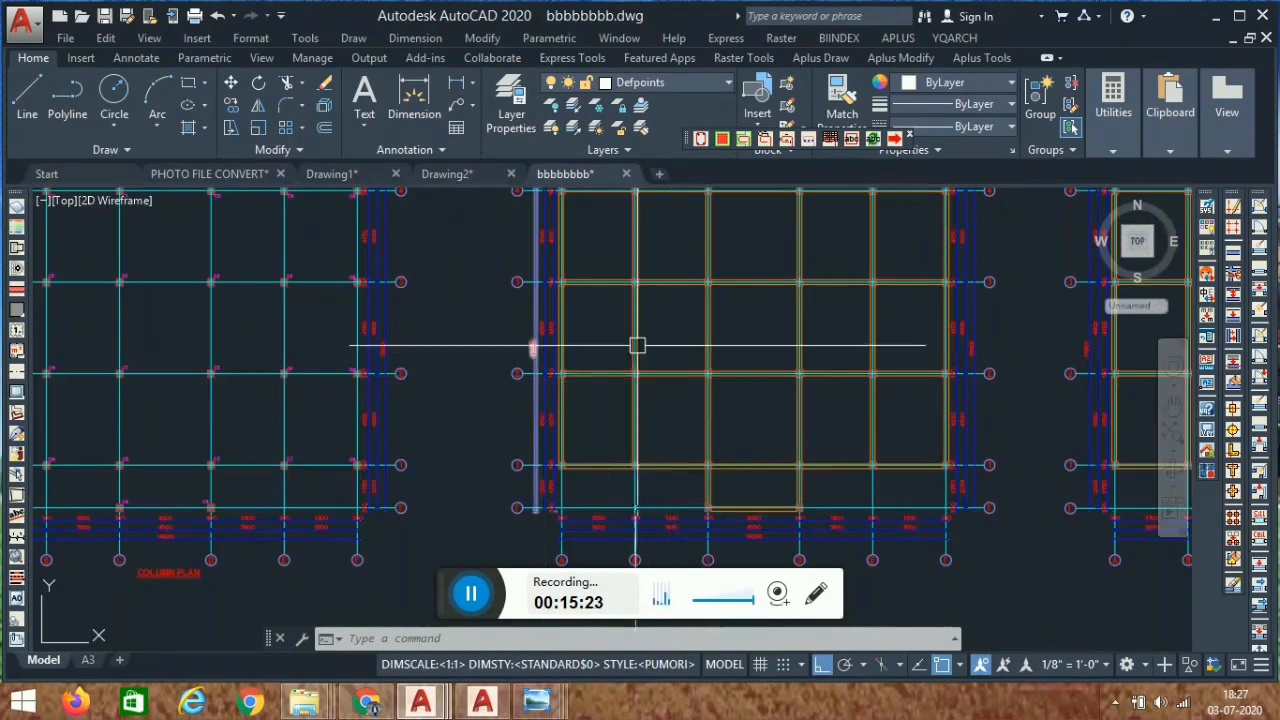
{"action": "scroll", "coordinate": [686, 354], "scroll_direction": "down", "scroll_amount": 3}
{"action": "middle_click_drag", "start_coordinate": [686, 354], "coordinate": [664, 401]}
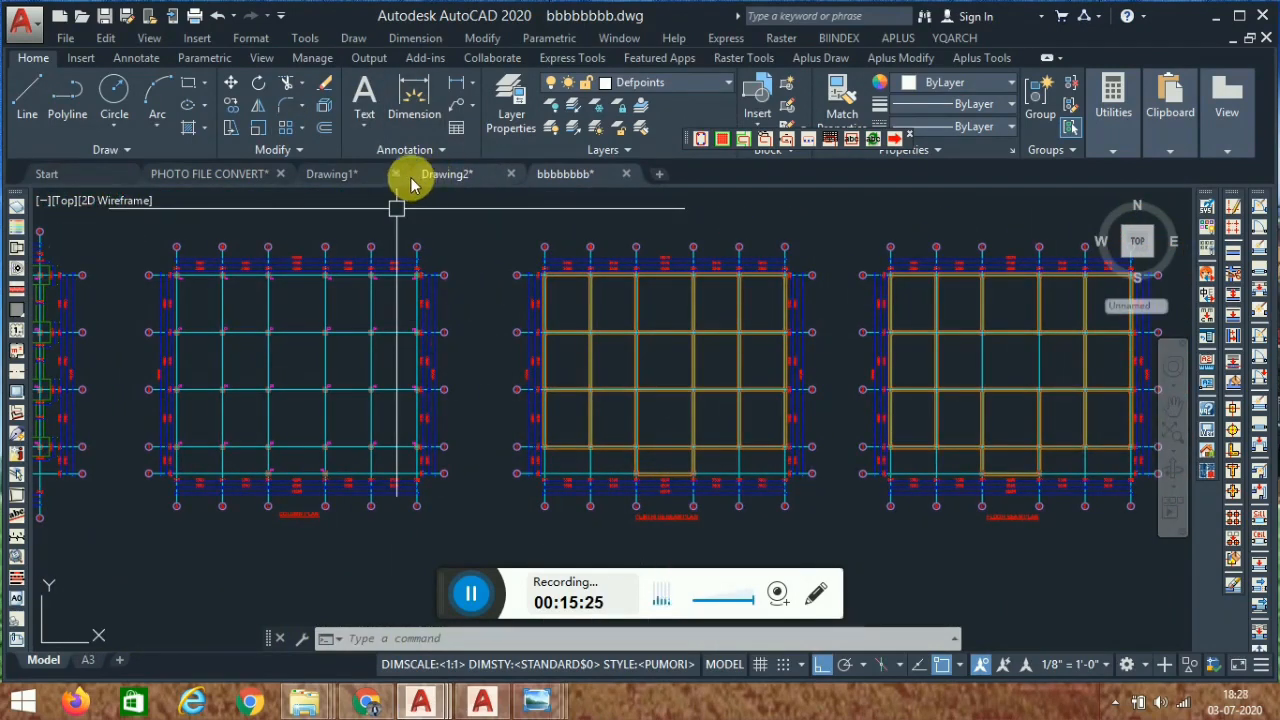
{"action": "left_click", "coordinate": [444, 178]}
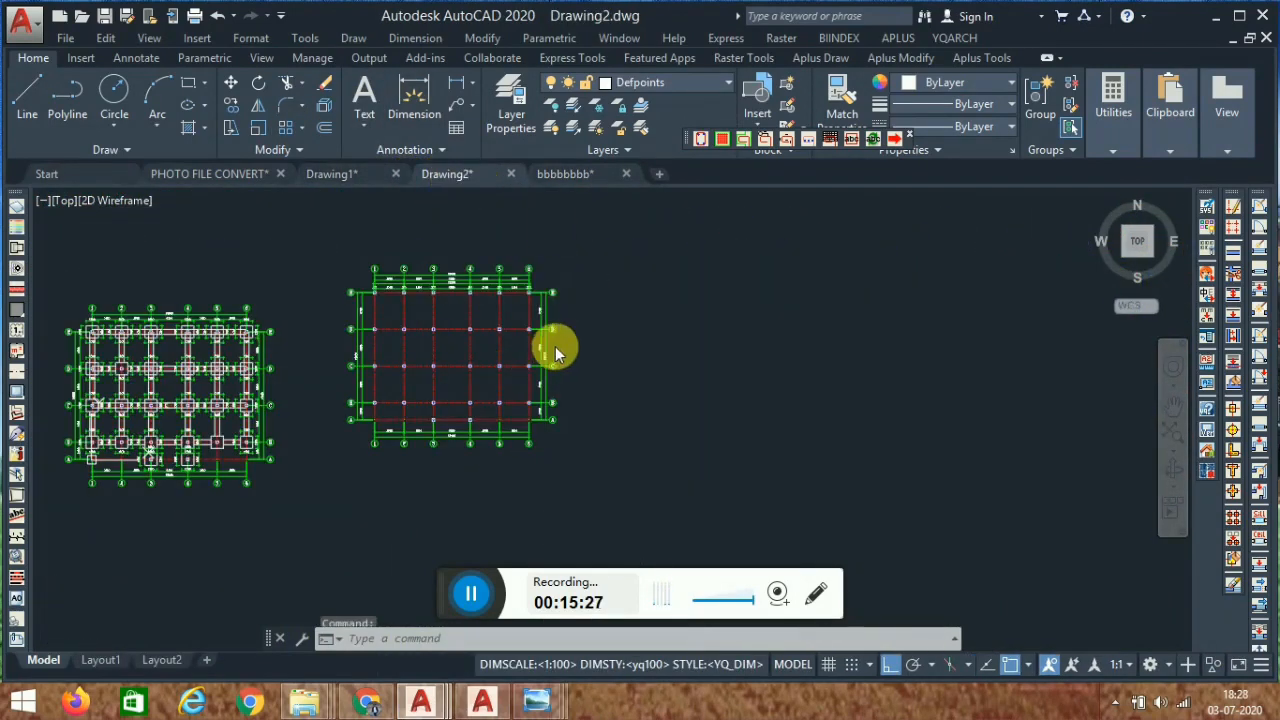
{"action": "middle_click_drag", "start_coordinate": [555, 348], "coordinate": [514, 348]}
{"action": "middle_click_drag", "start_coordinate": [530, 481], "coordinate": [491, 483]}
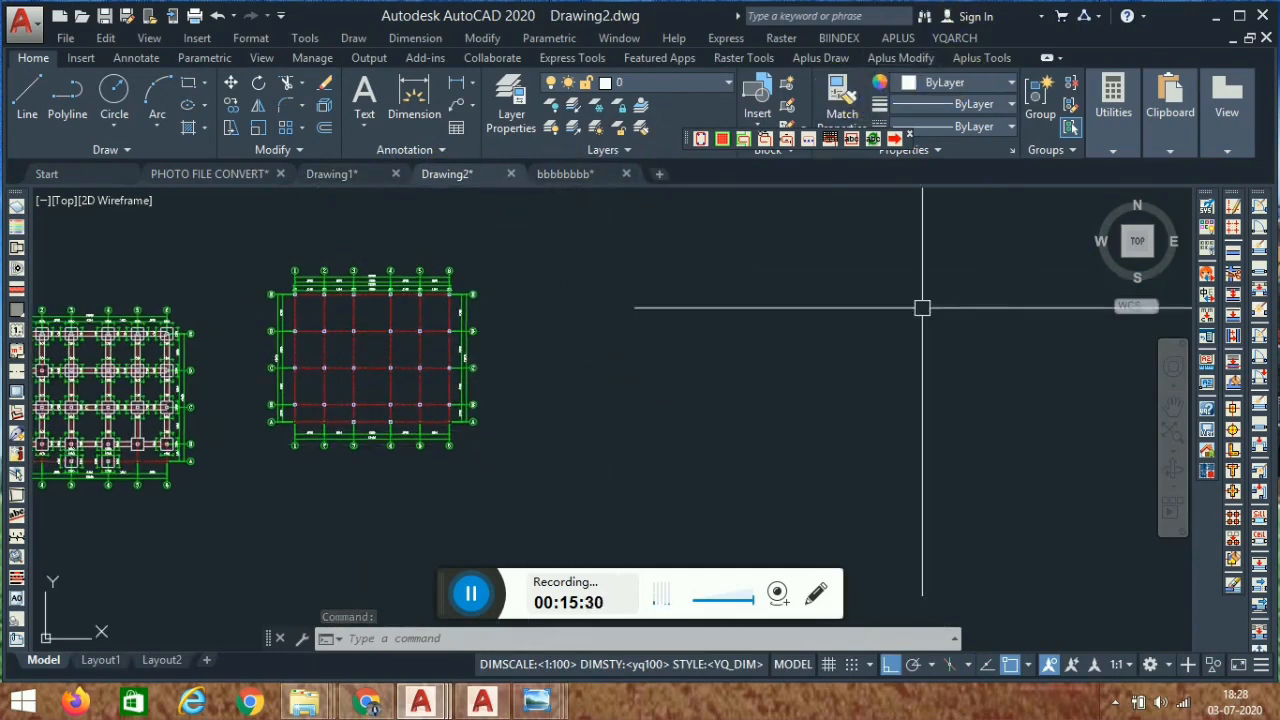
{"action": "left_click", "coordinate": [1236, 233]}
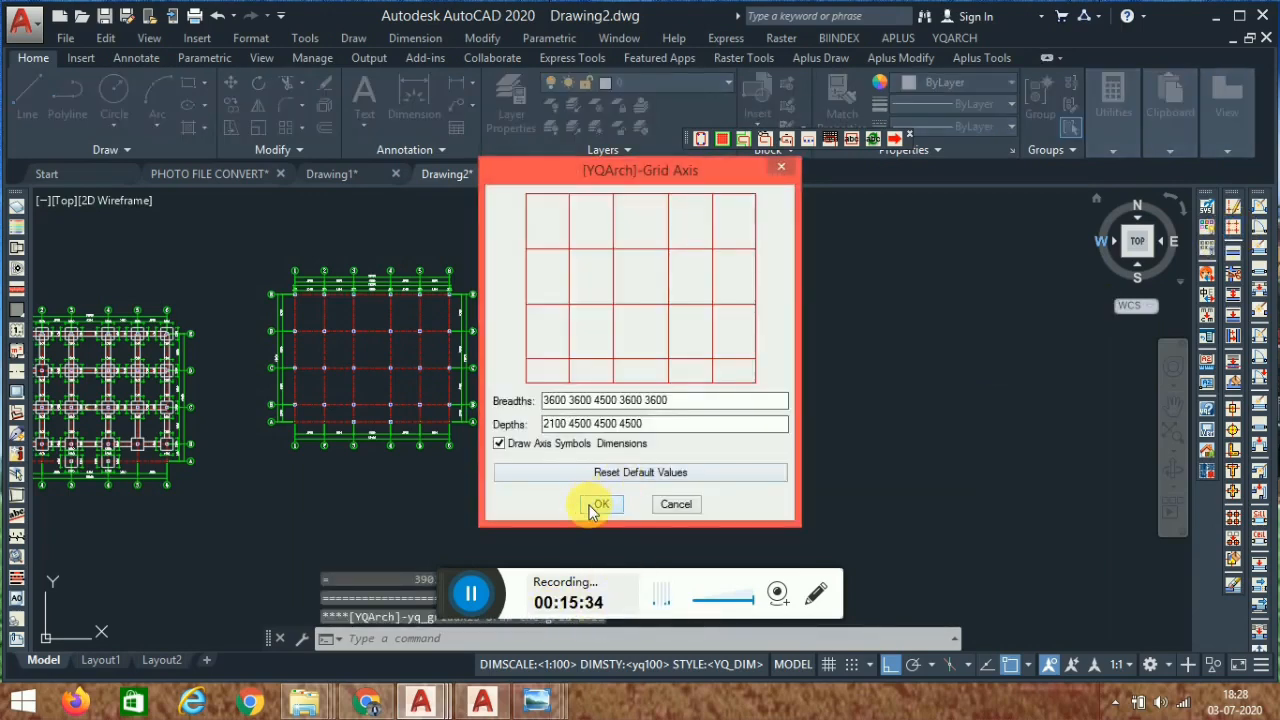
{"action": "left_click", "coordinate": [592, 506]}
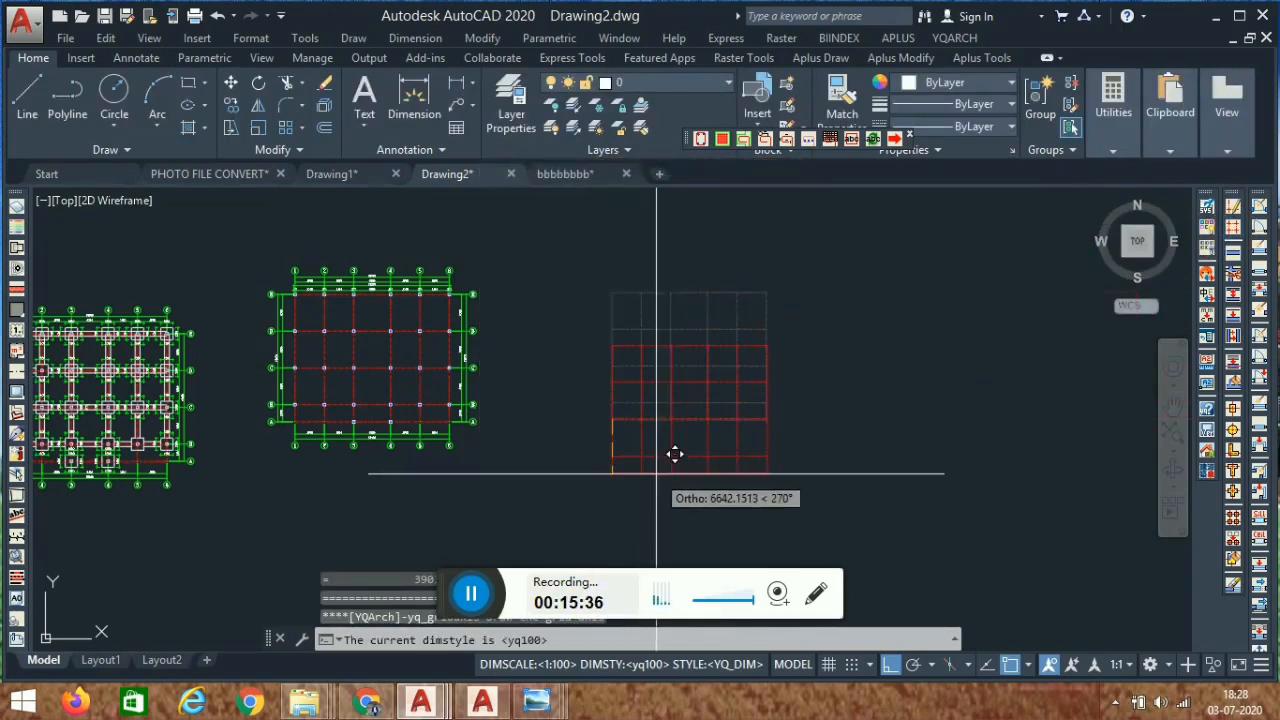
{"action": "left_click", "coordinate": [645, 481]}
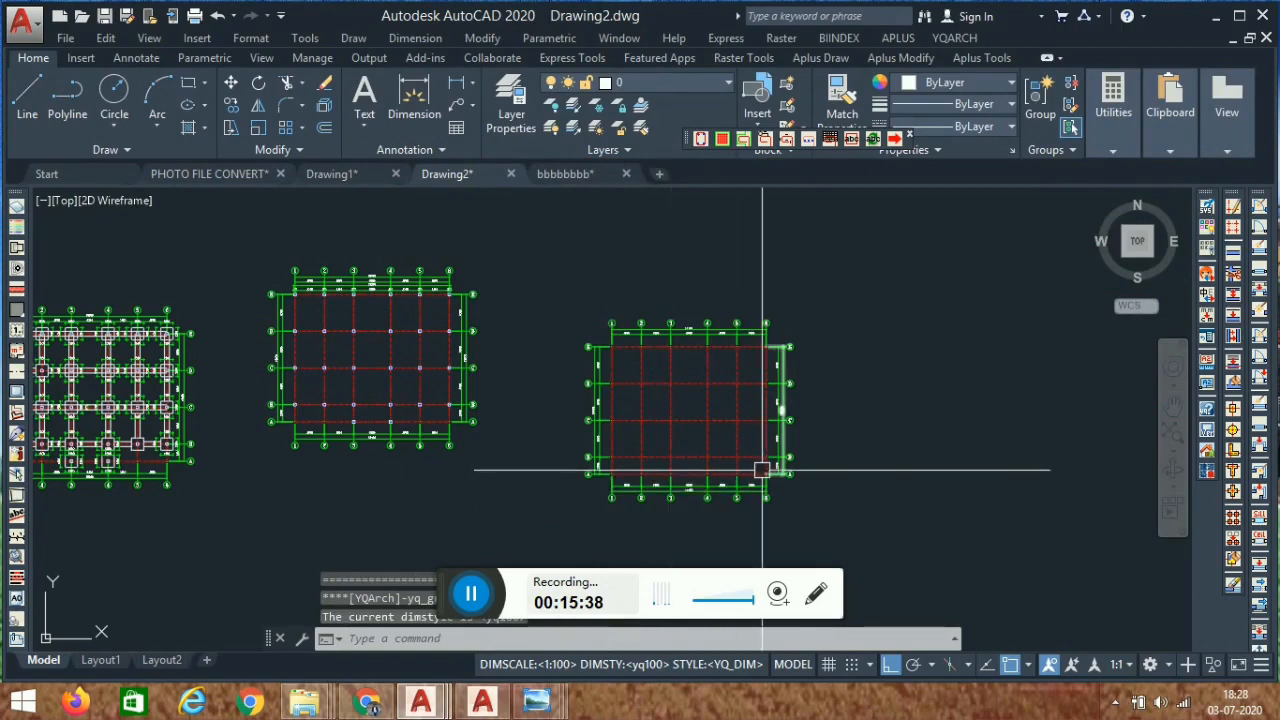
{"action": "scroll", "coordinate": [657, 486], "scroll_direction": "up", "scroll_amount": 6}
{"action": "scroll", "coordinate": [610, 473], "scroll_direction": "down", "scroll_amount": 5}
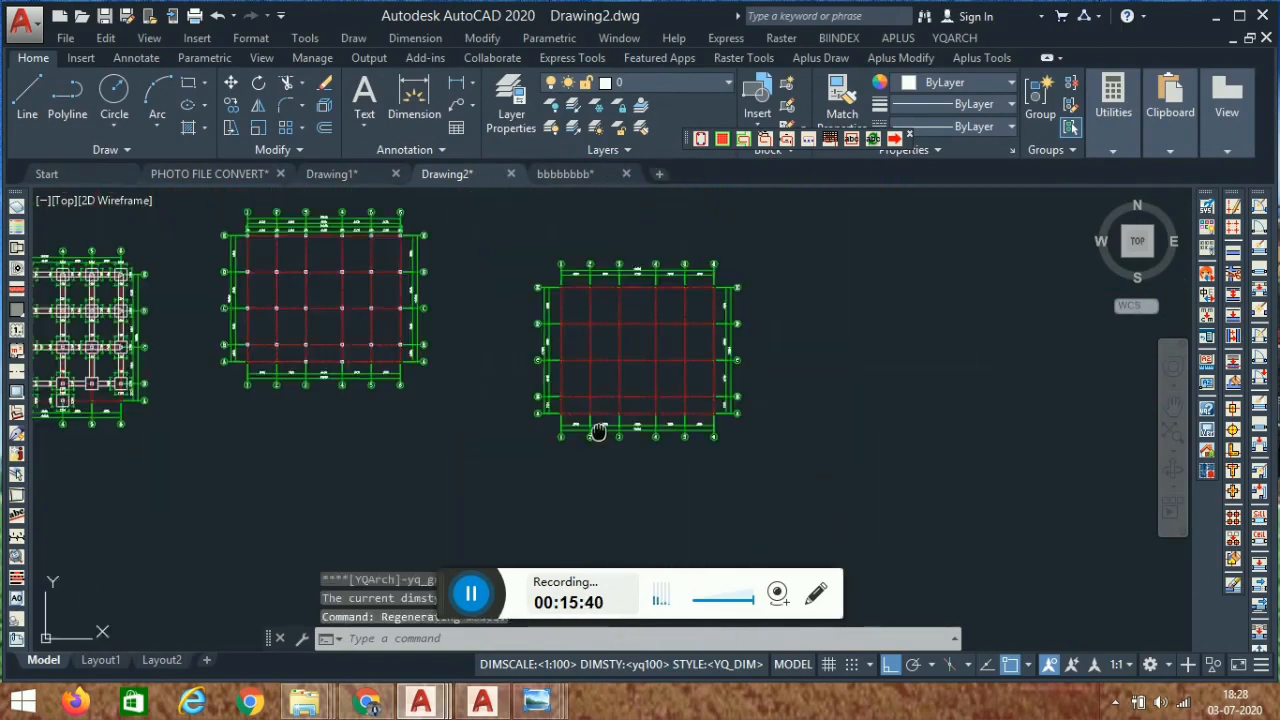
{"action": "scroll", "coordinate": [581, 427], "scroll_direction": "up", "scroll_amount": 3}
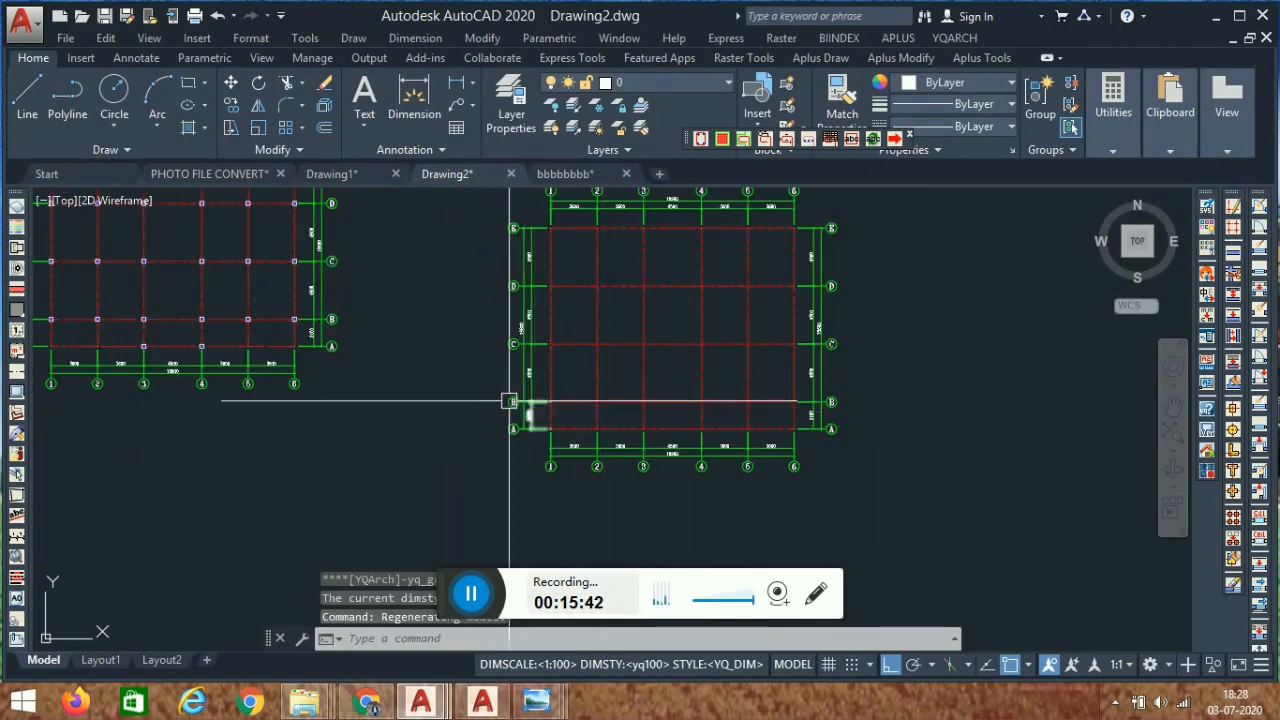
Arrange filled 300 by 300 columns at all intersections of the new grid on axes B to E.
{"action": "left_click", "coordinate": [1237, 518]}
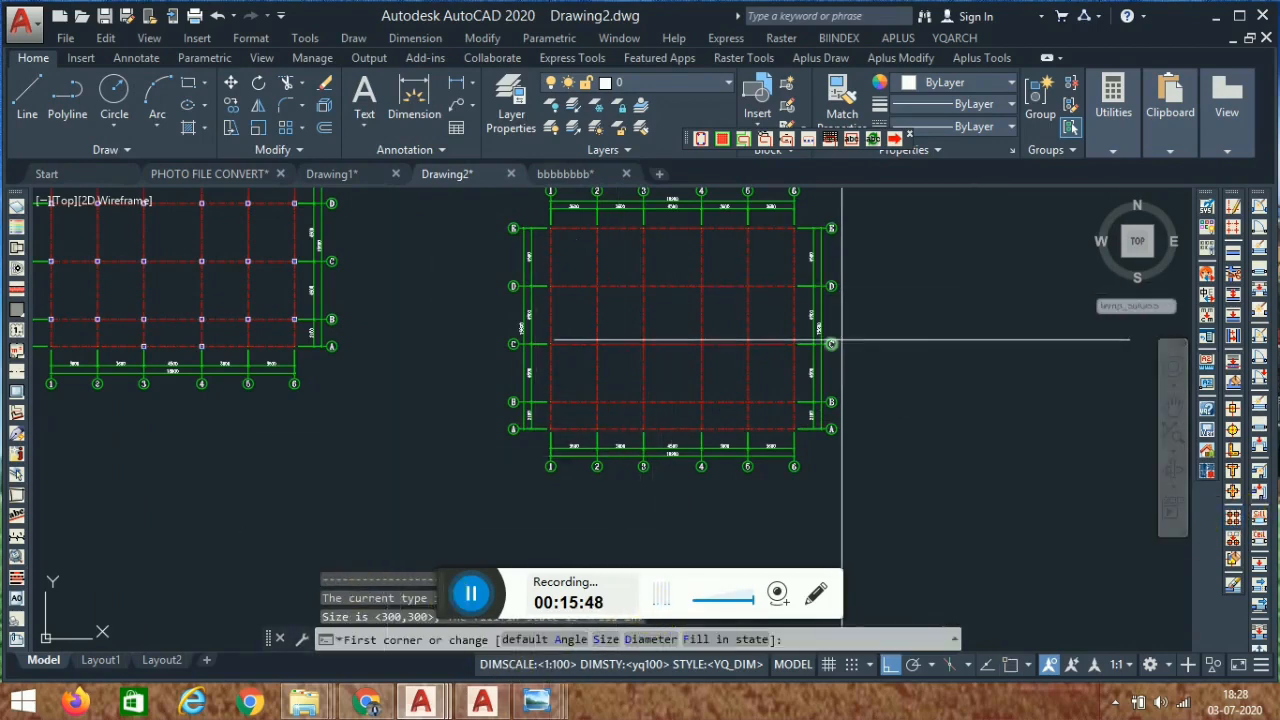
{"action": "scroll", "coordinate": [829, 330], "scroll_direction": "down", "scroll_amount": 3}
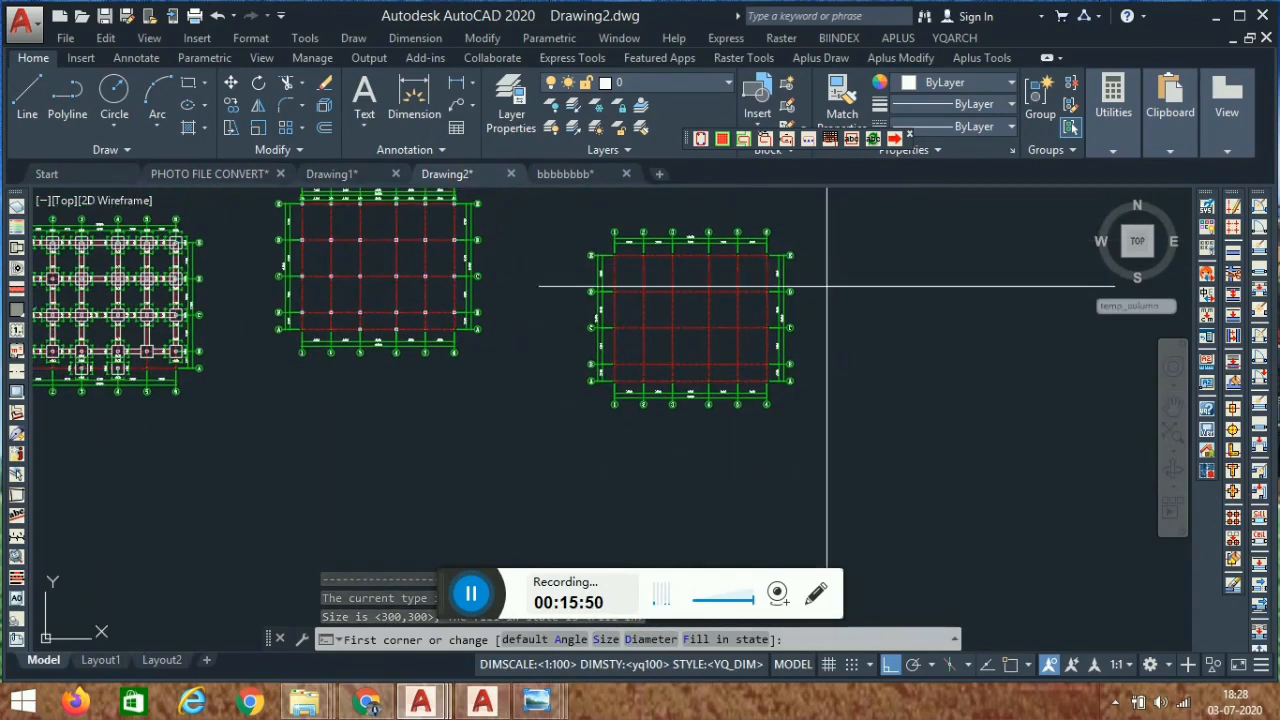
{"action": "left_click", "coordinate": [857, 215]}
{"action": "left_click", "coordinate": [626, 378]}
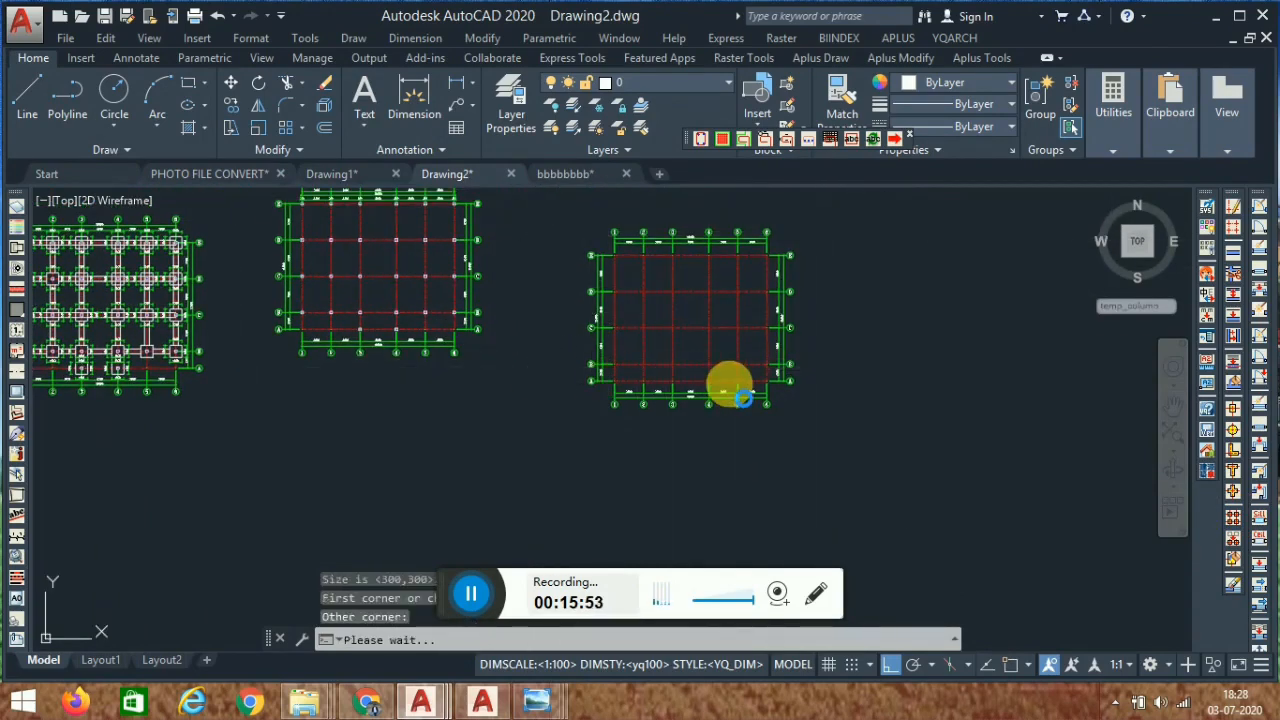
{"action": "scroll", "coordinate": [714, 386], "scroll_direction": "up", "scroll_amount": 6}
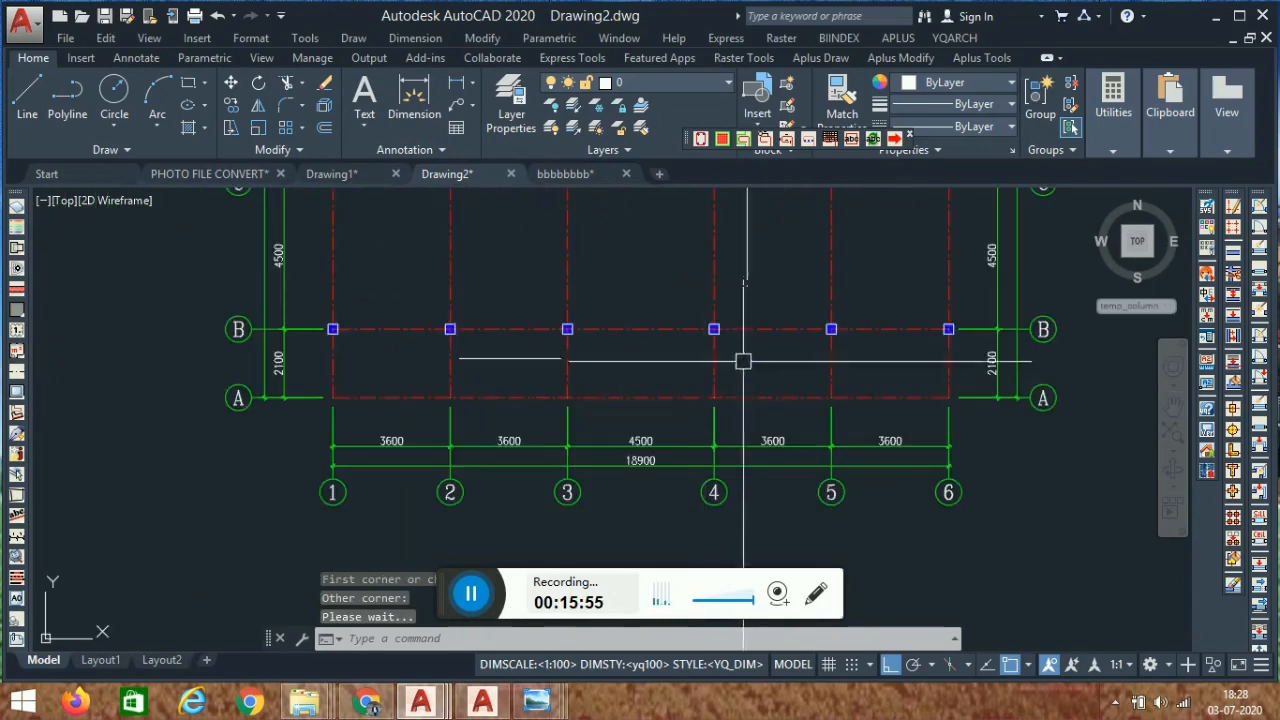
Add filled 300 by 300 columns where axis A meets axes 3 and 4 on the new grid.
{"action": "left_click", "coordinate": [748, 358]}
{"action": "key", "text": "Escape"}
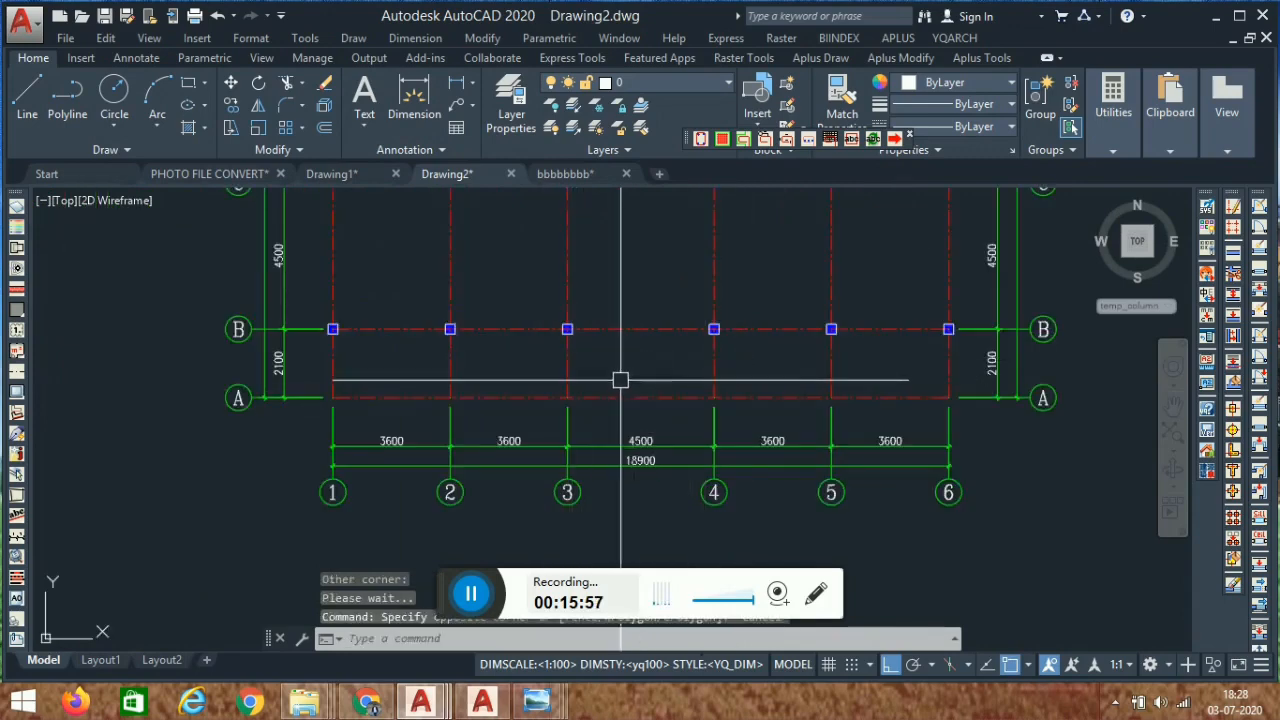
{"action": "key", "text": "space"}
{"action": "left_click", "coordinate": [743, 366]}
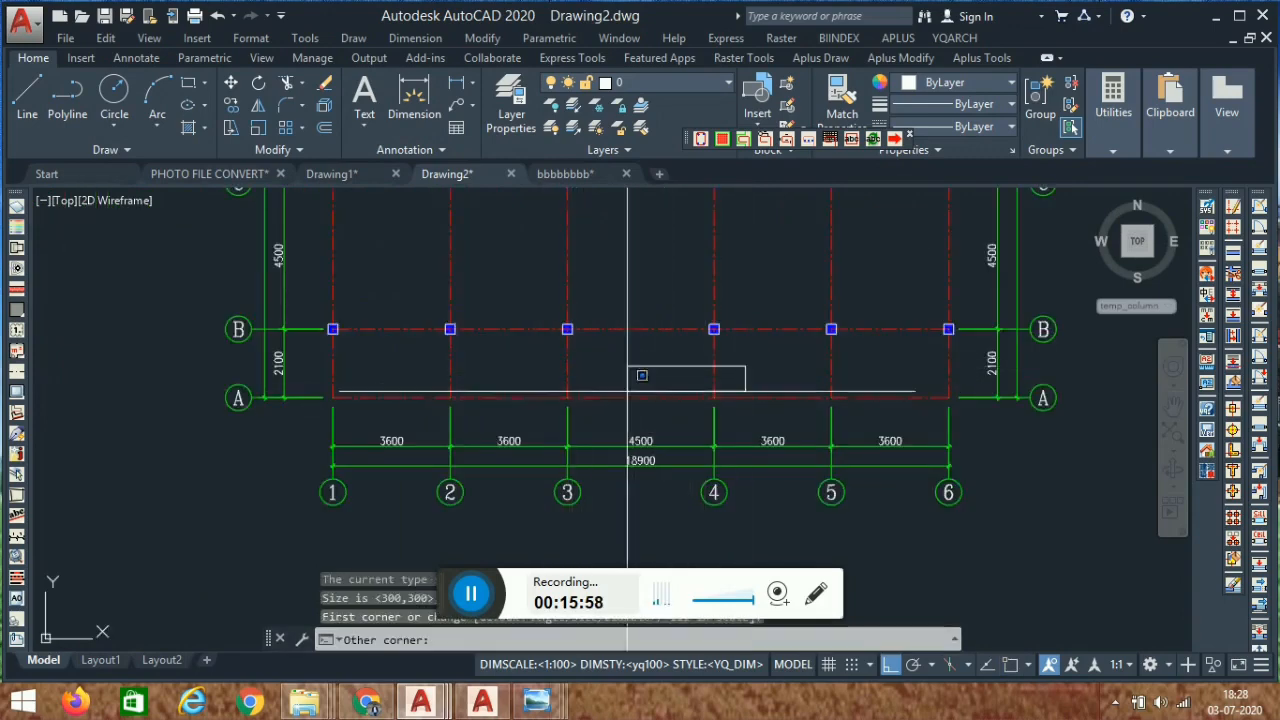
{"action": "left_click", "coordinate": [535, 426]}
{"action": "scroll", "coordinate": [694, 429], "scroll_direction": "down", "scroll_amount": 4}
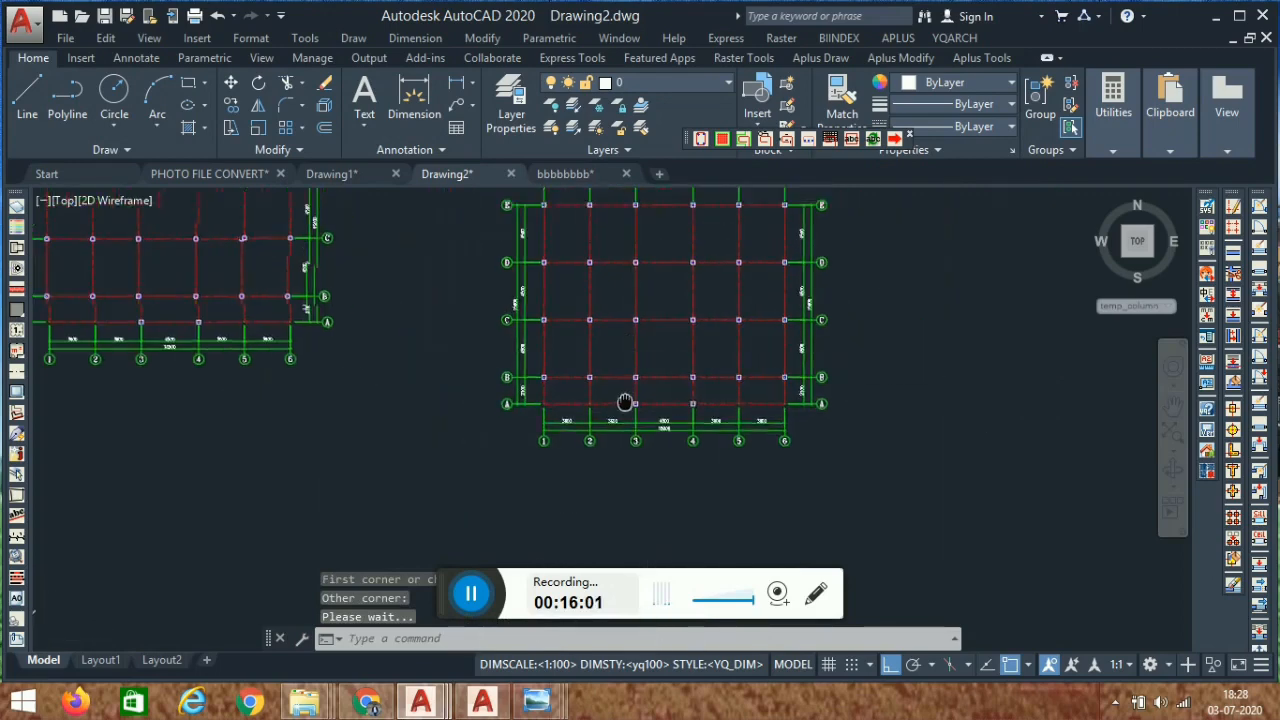
{"action": "middle_click_drag", "start_coordinate": [626, 403], "coordinate": [581, 448]}
{"action": "scroll", "coordinate": [571, 366], "scroll_direction": "up", "scroll_amount": 4}
{"action": "scroll", "coordinate": [614, 251], "scroll_direction": "down", "scroll_amount": 2}
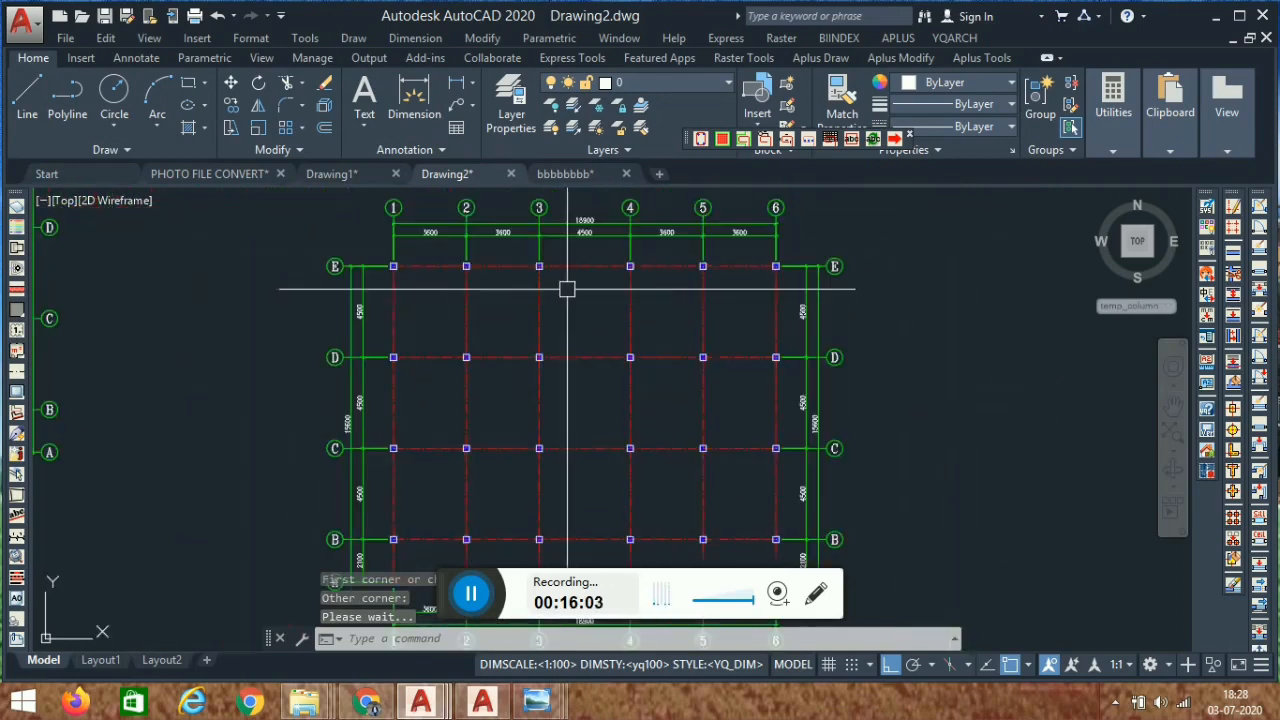
Convert axis lines 1 to 6 and B to E of the new grid into 300 thick walls representing the plinth beams.
{"action": "left_click", "coordinate": [951, 42]}
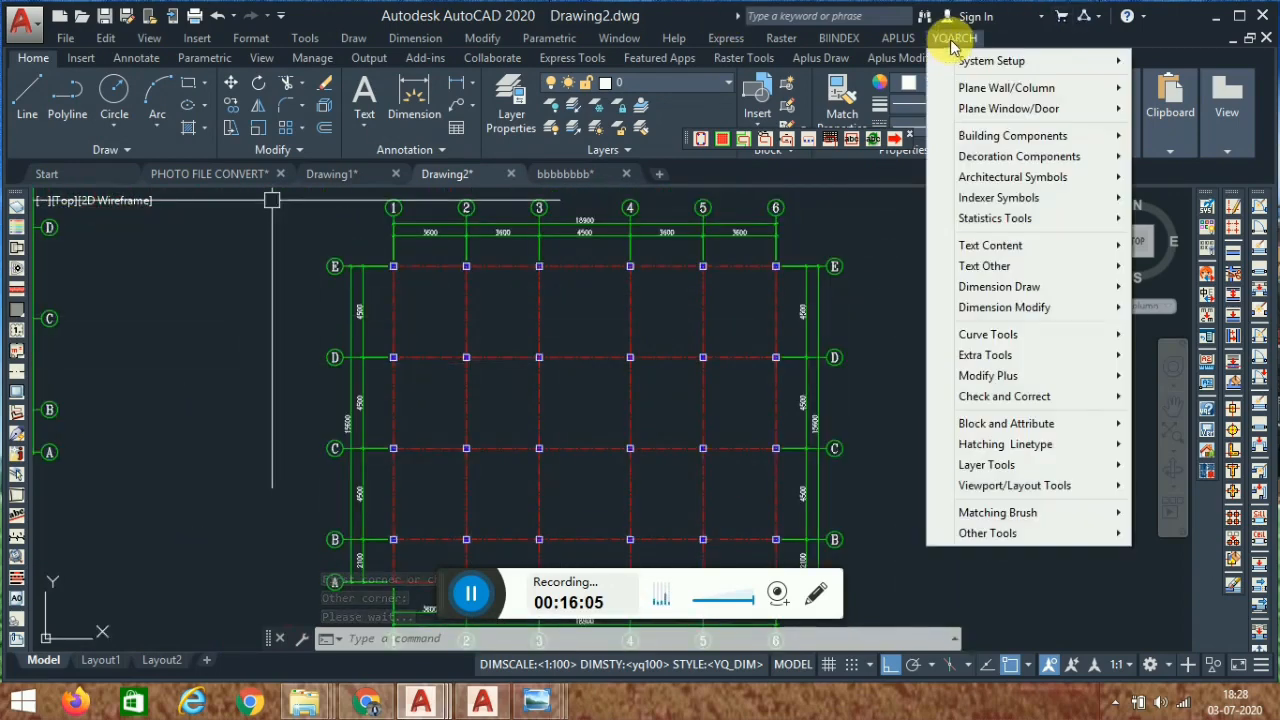
{"action": "mouse_move", "coordinate": [993, 97]}
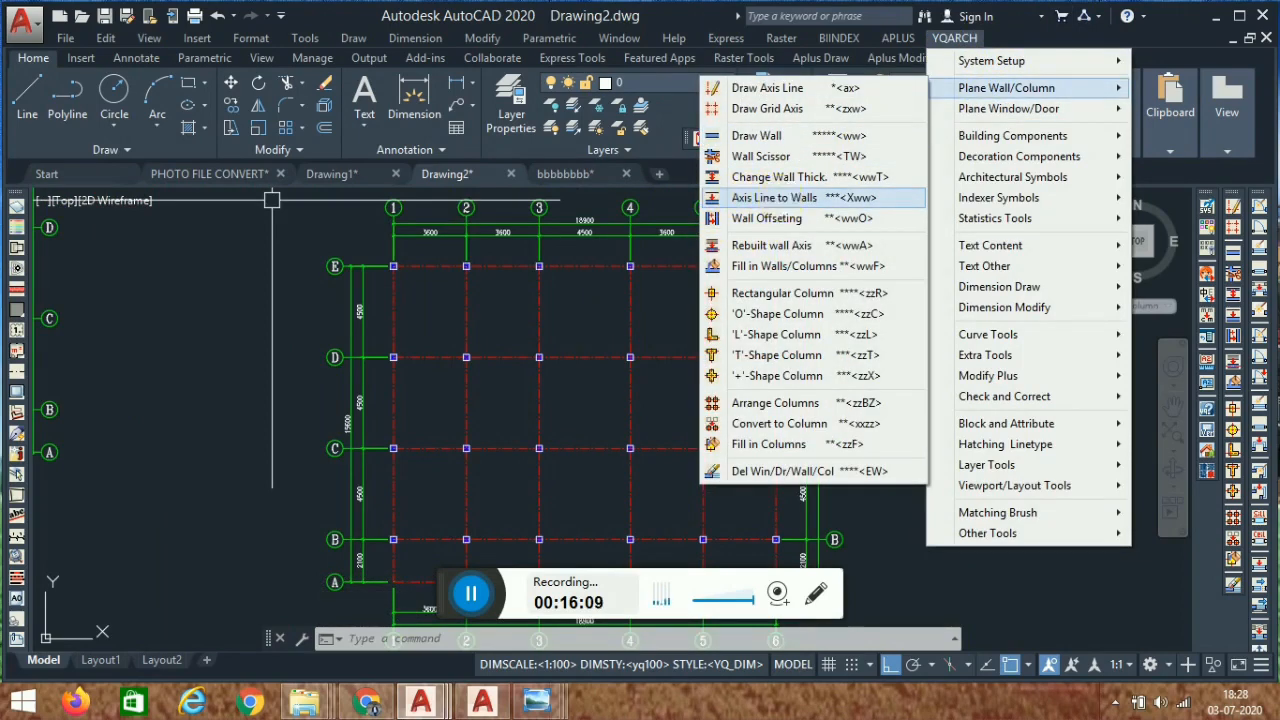
{"action": "left_click", "coordinate": [775, 197]}
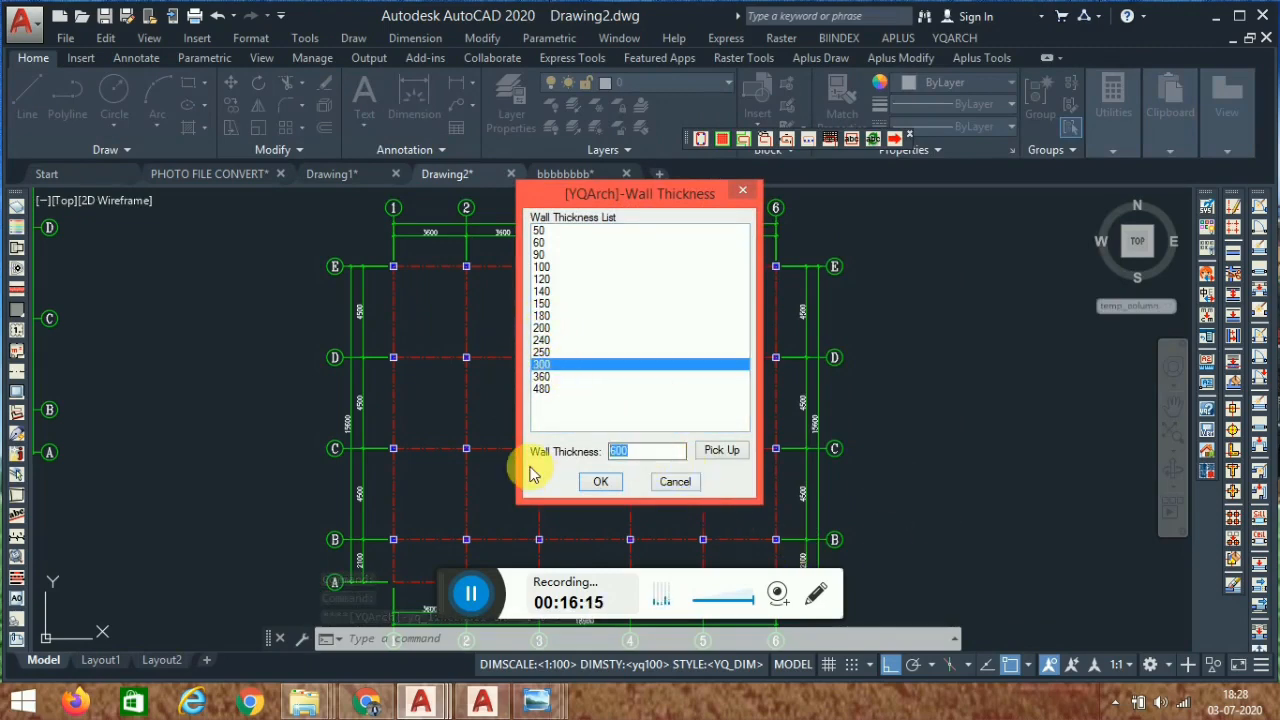
{"action": "left_click", "coordinate": [600, 483]}
{"action": "scroll", "coordinate": [774, 281], "scroll_direction": "up", "scroll_amount": 4}
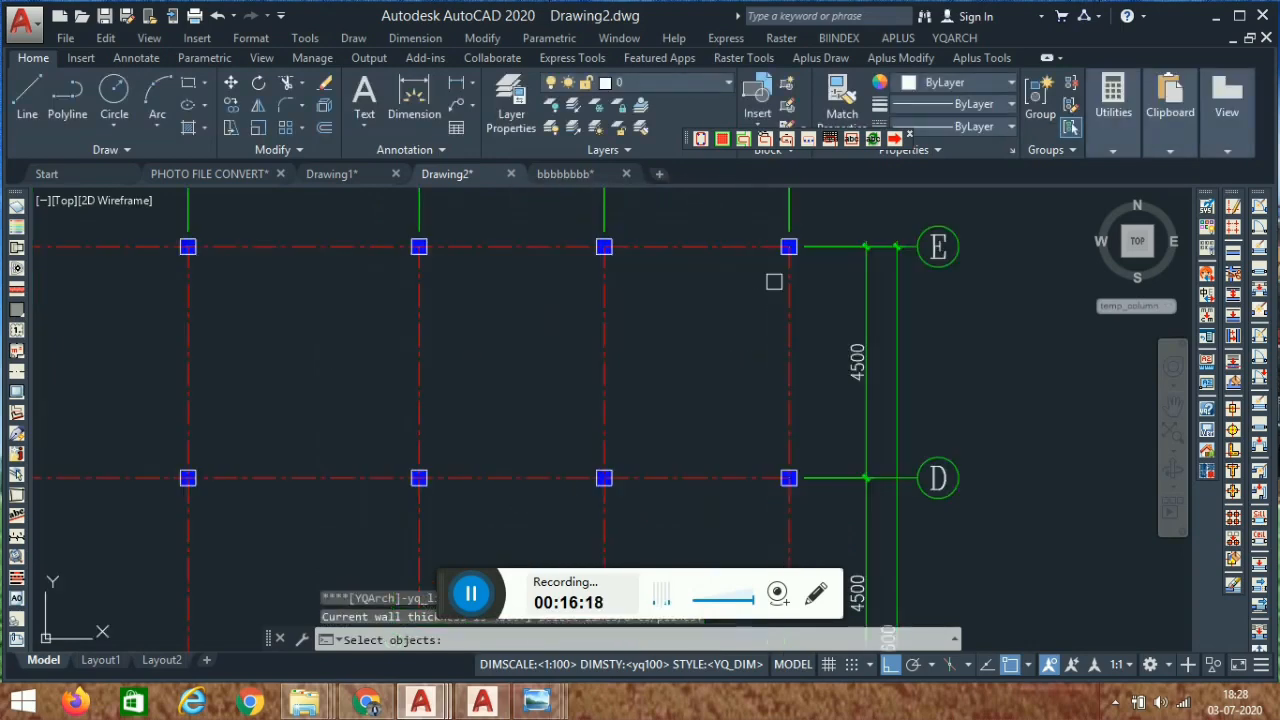
{"action": "left_click", "coordinate": [815, 308]}
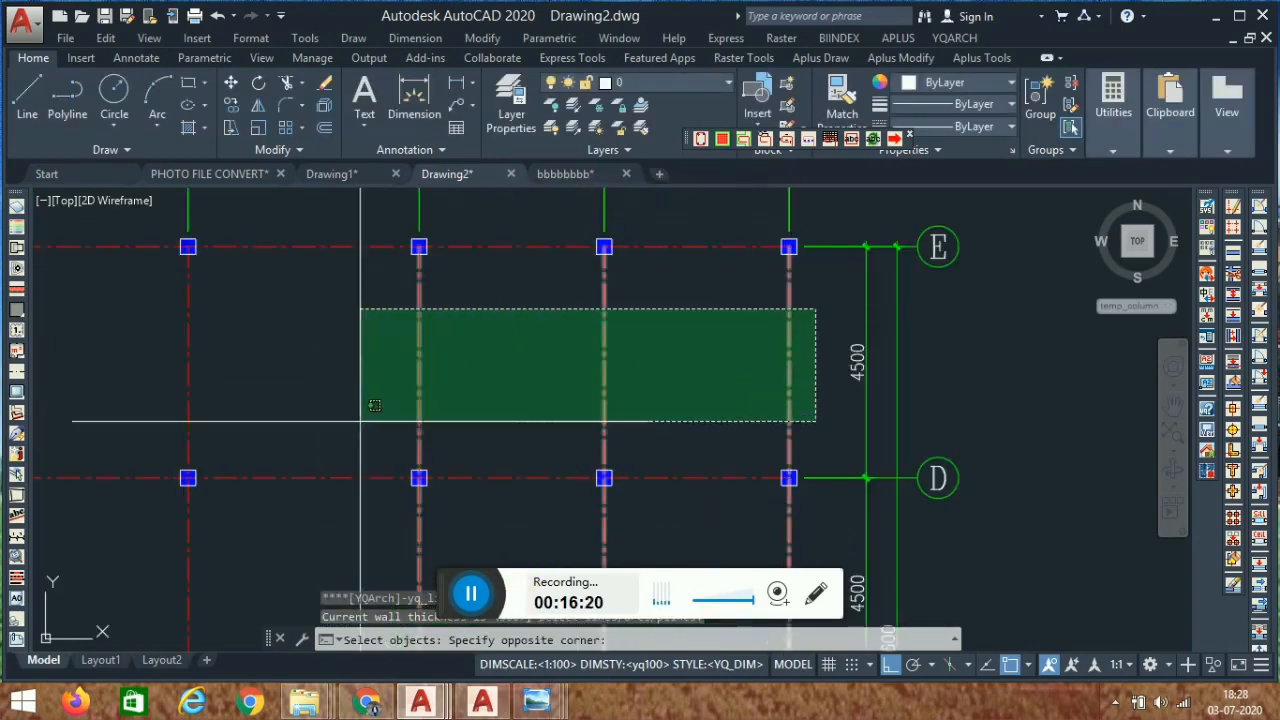
{"action": "scroll", "coordinate": [694, 400], "scroll_direction": "down", "scroll_amount": 2}
{"action": "left_click", "coordinate": [341, 408]}
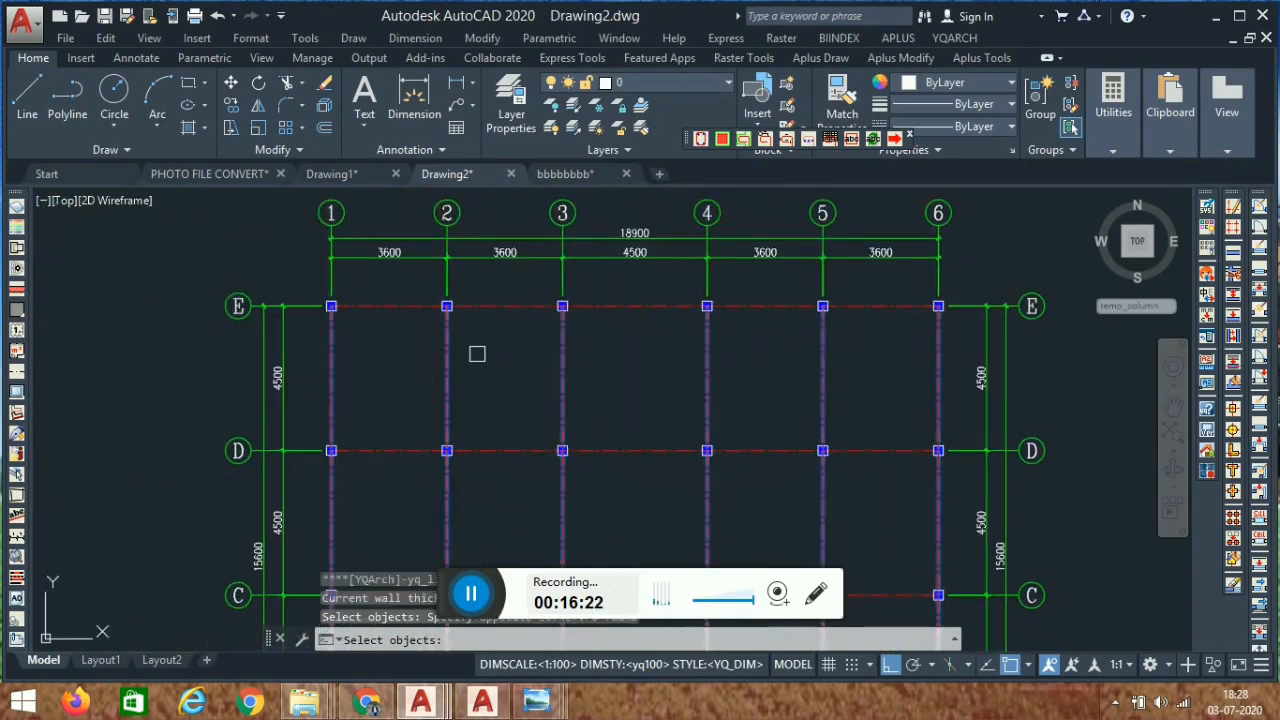
{"action": "left_click", "coordinate": [517, 295]}
{"action": "scroll", "coordinate": [528, 491], "scroll_direction": "down", "scroll_amount": 3}
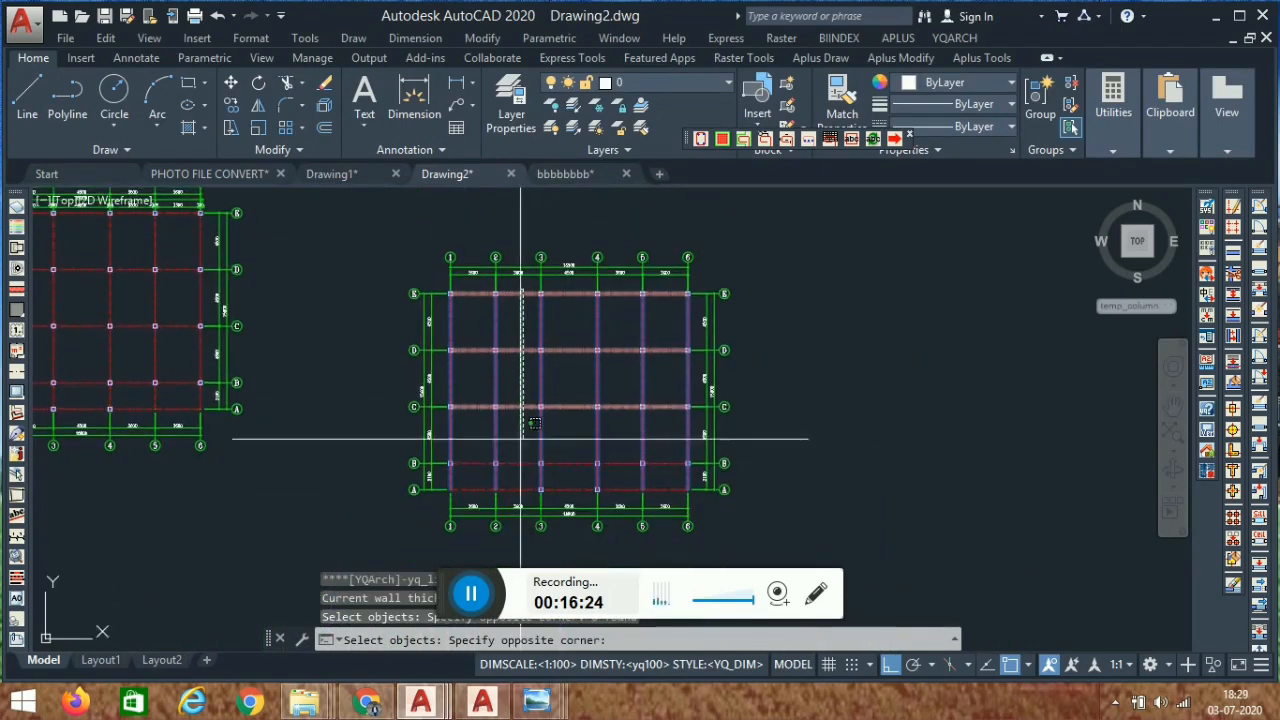
{"action": "scroll", "coordinate": [525, 475], "scroll_direction": "up", "scroll_amount": 3}
{"action": "left_click", "coordinate": [494, 476]}
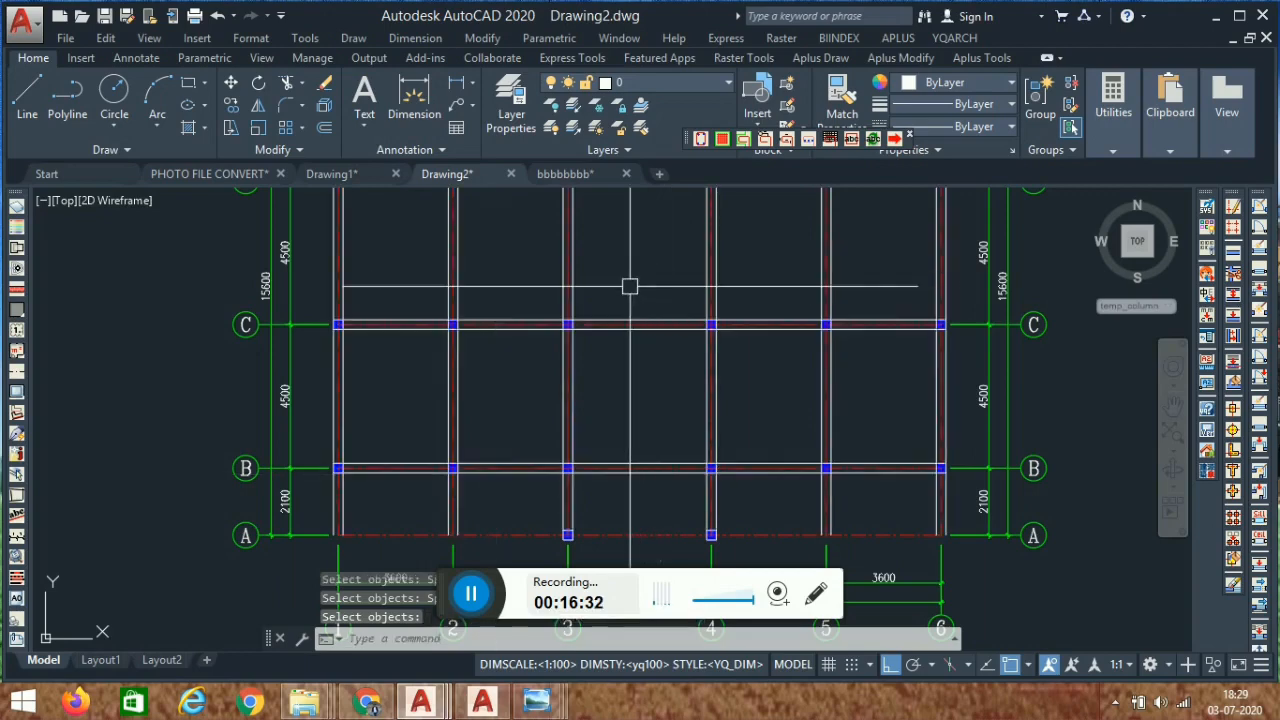
Erase the wall lines along axis 2 between axes A and B on the plinth beam plan.
{"action": "middle_click_drag", "start_coordinate": [552, 504], "coordinate": [632, 387]}
{"action": "scroll", "coordinate": [632, 387], "scroll_direction": "up", "scroll_amount": 4}
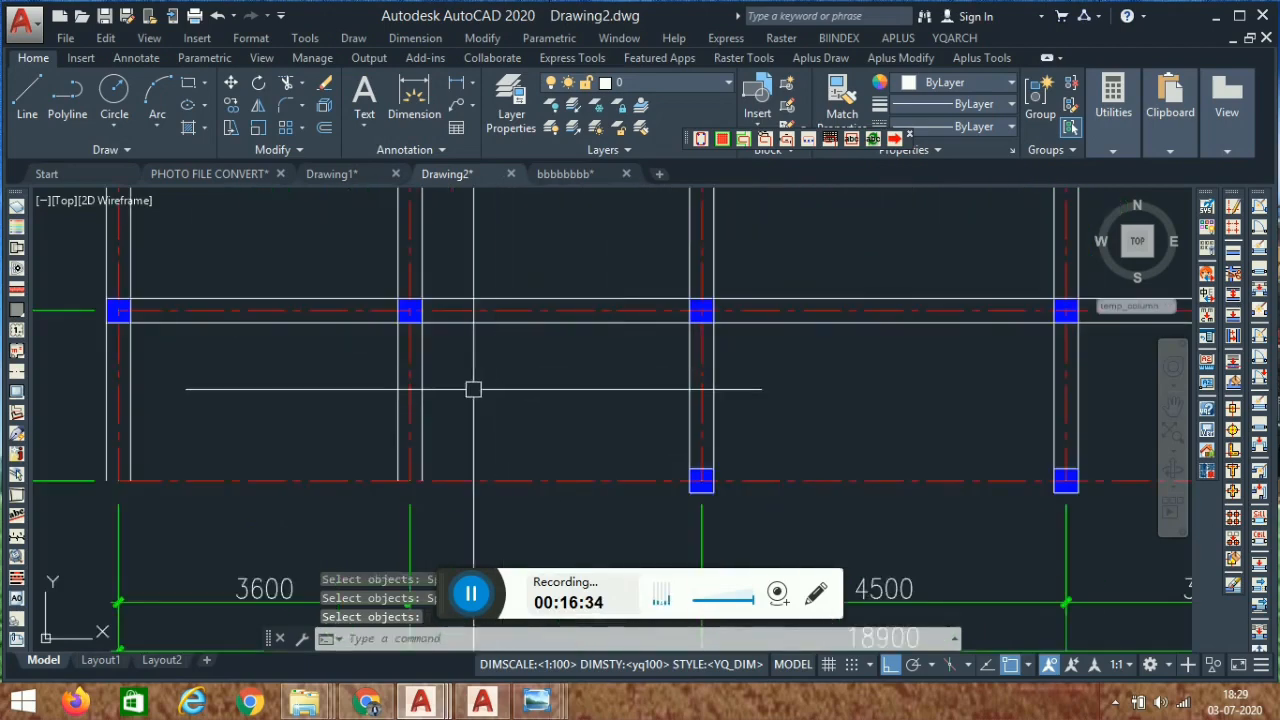
{"action": "scroll", "coordinate": [422, 385], "scroll_direction": "up", "scroll_amount": 2}
{"action": "left_click", "coordinate": [418, 381]}
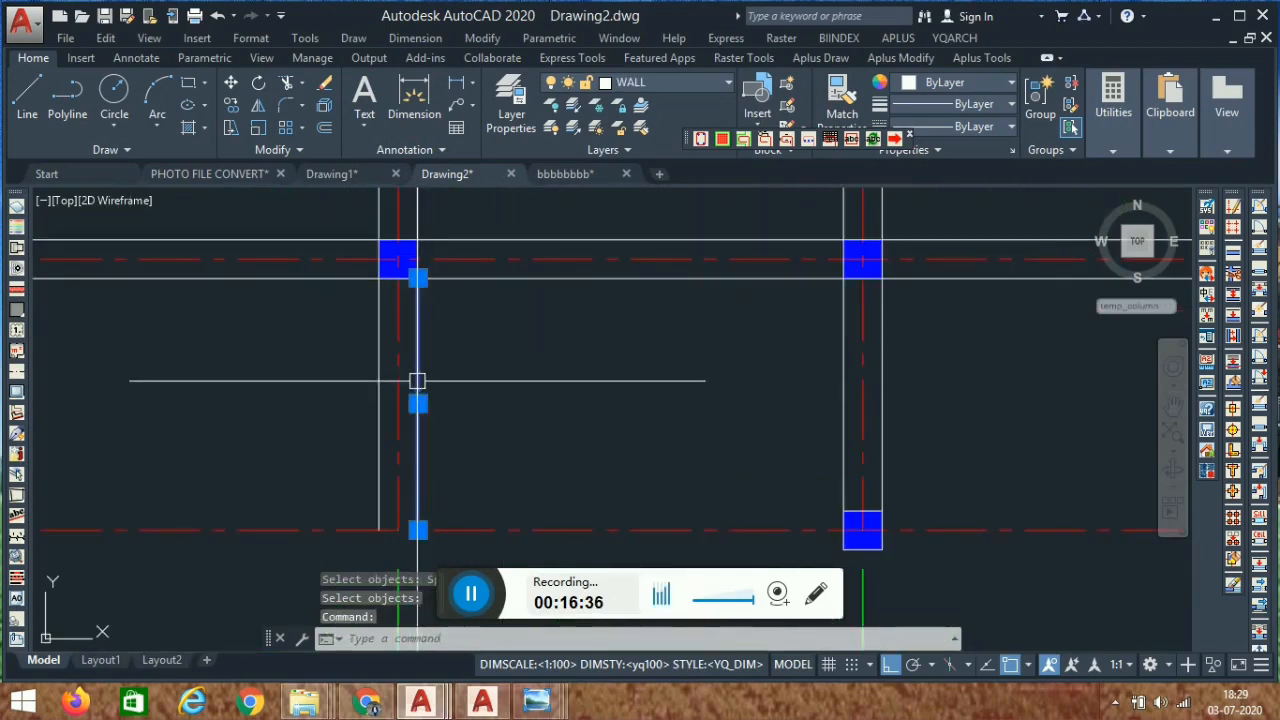
{"action": "key", "text": "Delete"}
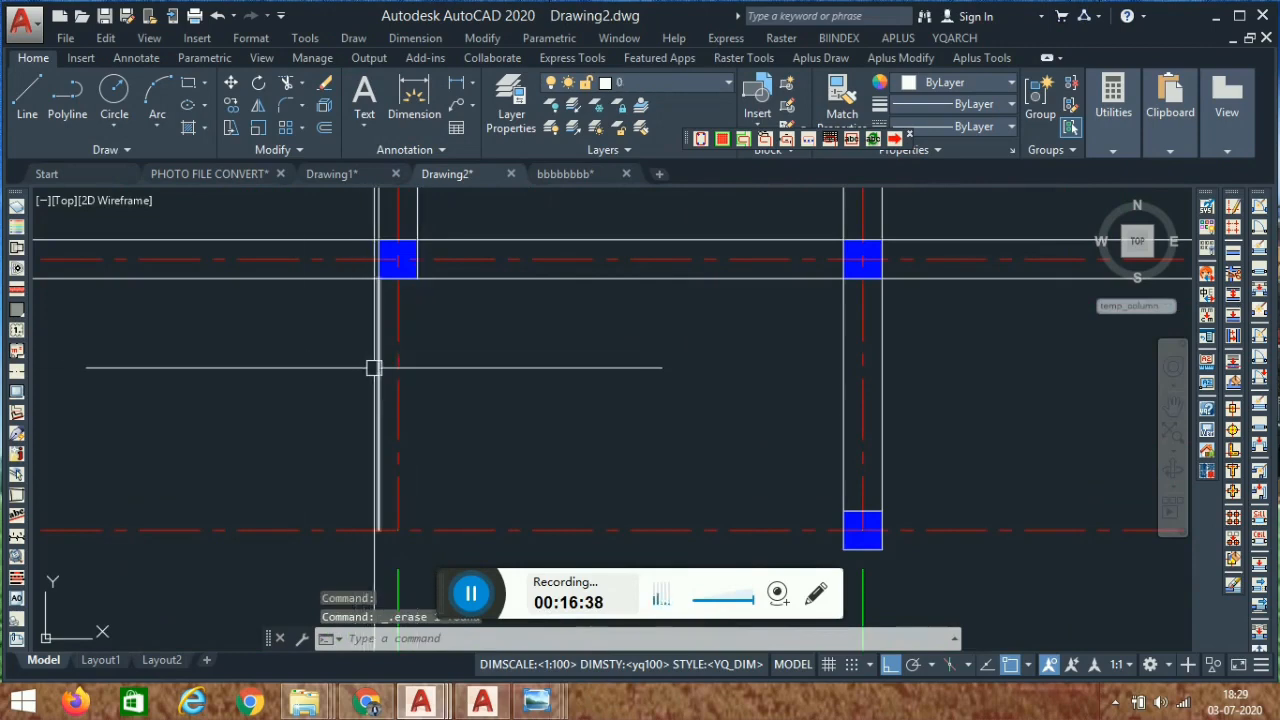
{"action": "scroll", "coordinate": [489, 370], "scroll_direction": "down", "scroll_amount": 5}
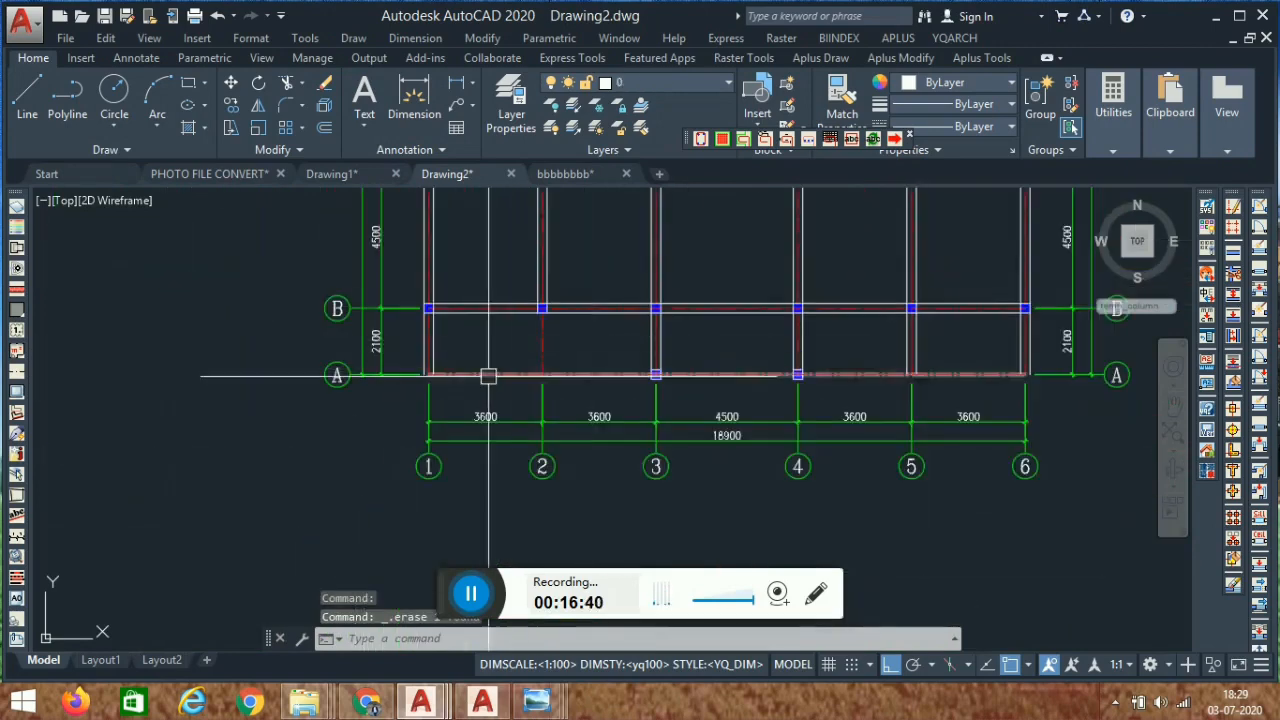
Erase both wall lines along axis 1 between axes A and B.
{"action": "scroll", "coordinate": [435, 350], "scroll_direction": "up", "scroll_amount": 5}
{"action": "left_click", "coordinate": [448, 336]}
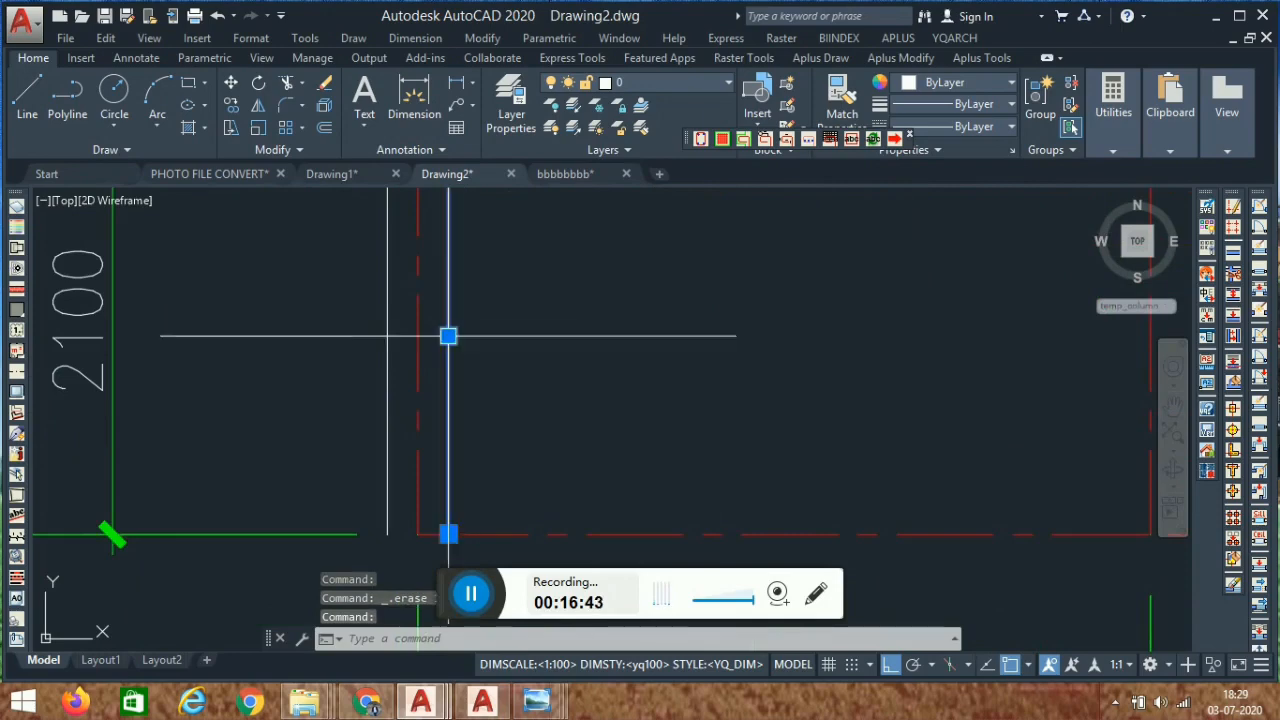
{"action": "key", "text": "Delete"}
{"action": "left_click", "coordinate": [390, 368]}
{"action": "key", "text": "Delete"}
{"action": "scroll", "coordinate": [505, 325], "scroll_direction": "down", "scroll_amount": 4}
{"action": "middle_click_drag", "start_coordinate": [702, 347], "coordinate": [498, 356]}
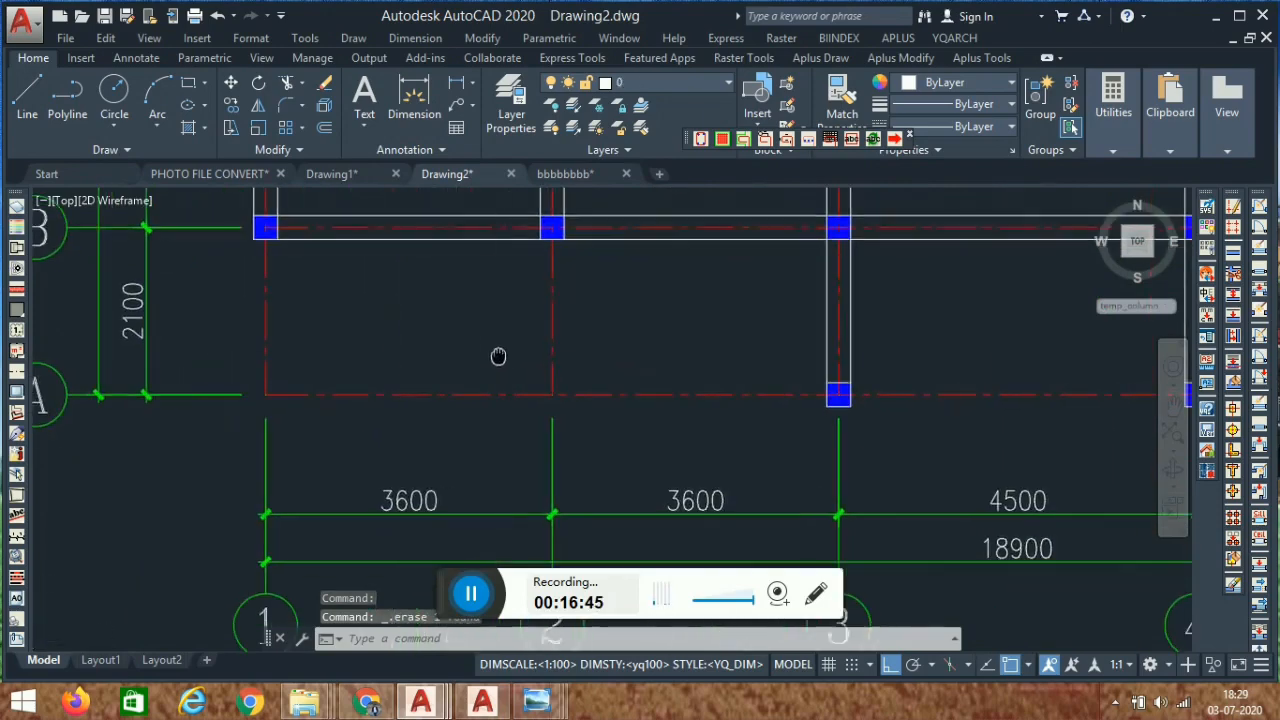
Undo the last erase on the axis 3 wall below axis B.
{"action": "scroll", "coordinate": [880, 294], "scroll_direction": "up", "scroll_amount": 4}
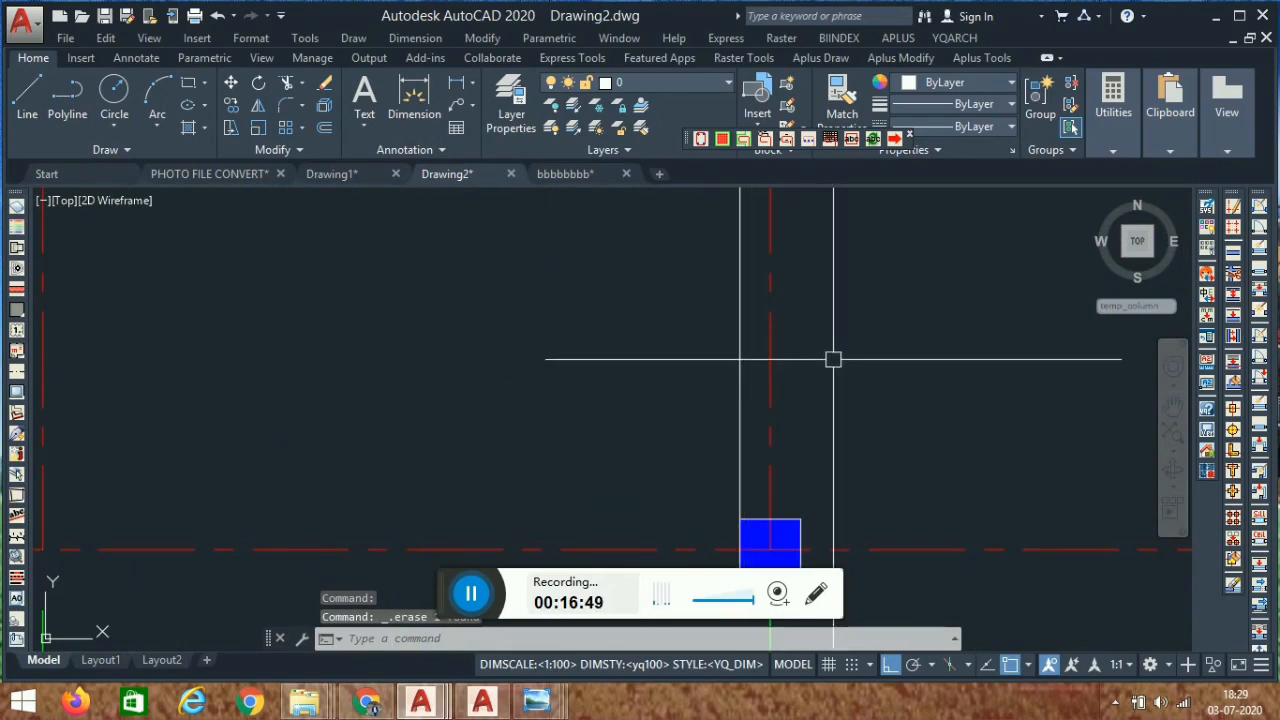
{"action": "key", "text": "ctrl+z"}
{"action": "scroll", "coordinate": [486, 349], "scroll_direction": "down", "scroll_amount": 4}
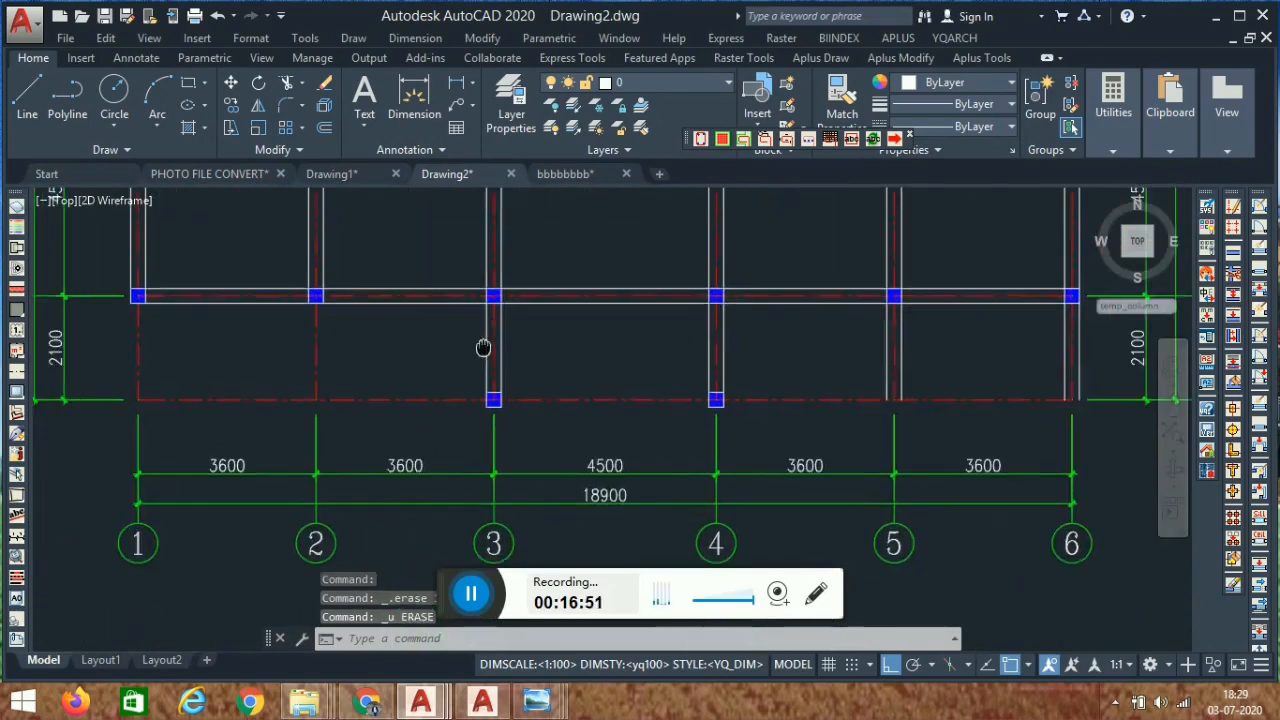
Erase the wall lines along axes 5 and 6 between axes A and B.
{"action": "scroll", "coordinate": [811, 329], "scroll_direction": "up", "scroll_amount": 4}
{"action": "left_click", "coordinate": [787, 342]}
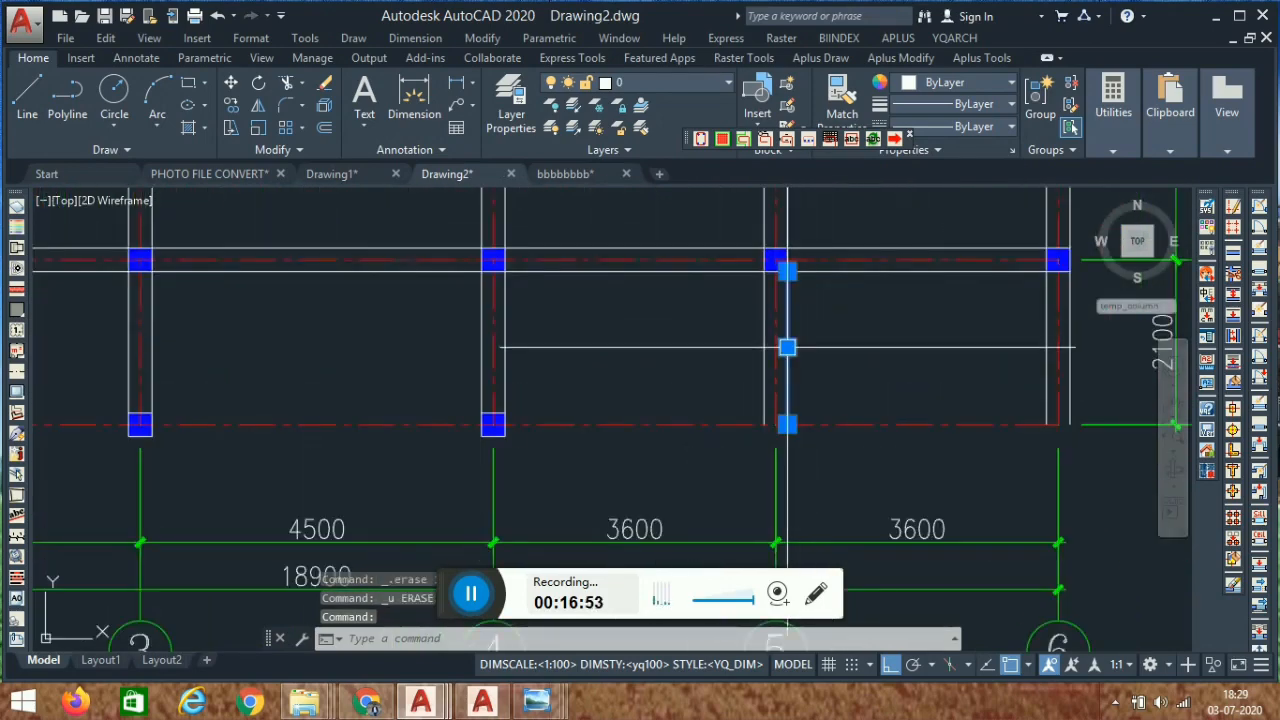
{"action": "key", "text": "Delete"}
{"action": "left_click", "coordinate": [764, 328]}
{"action": "key", "text": "Delete"}
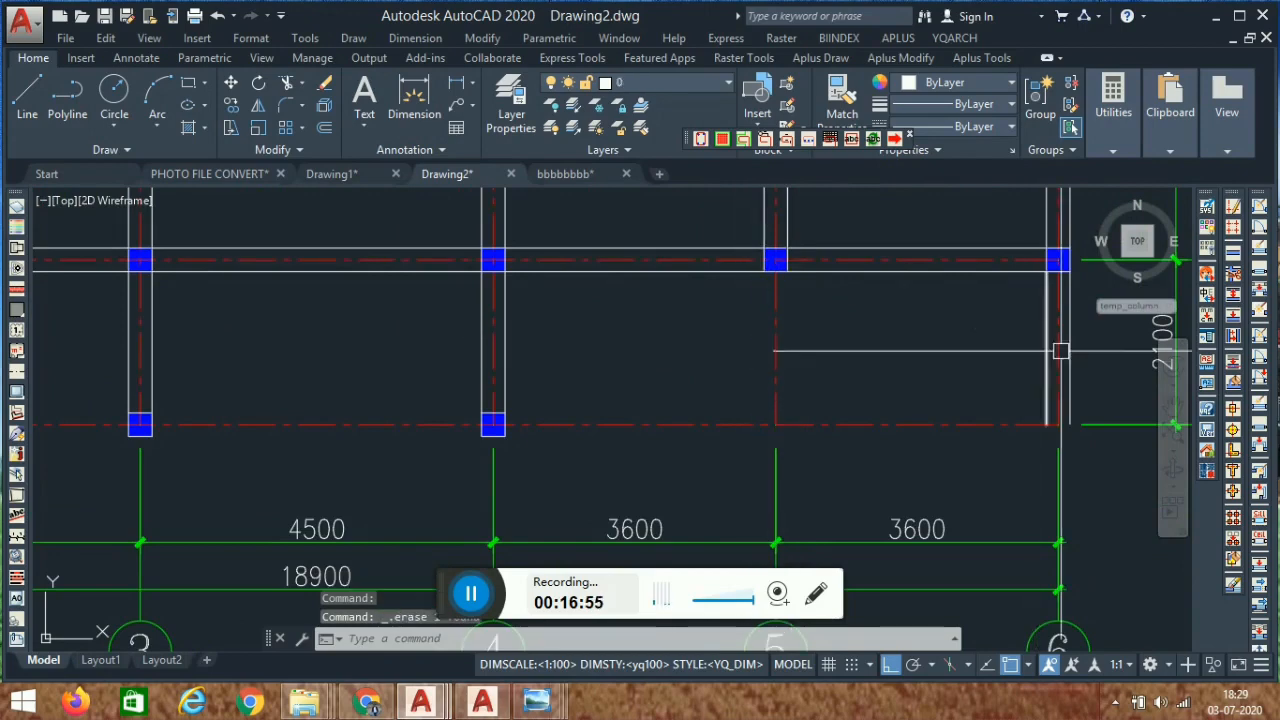
{"action": "left_click", "coordinate": [1060, 349]}
{"action": "key", "text": "Delete"}
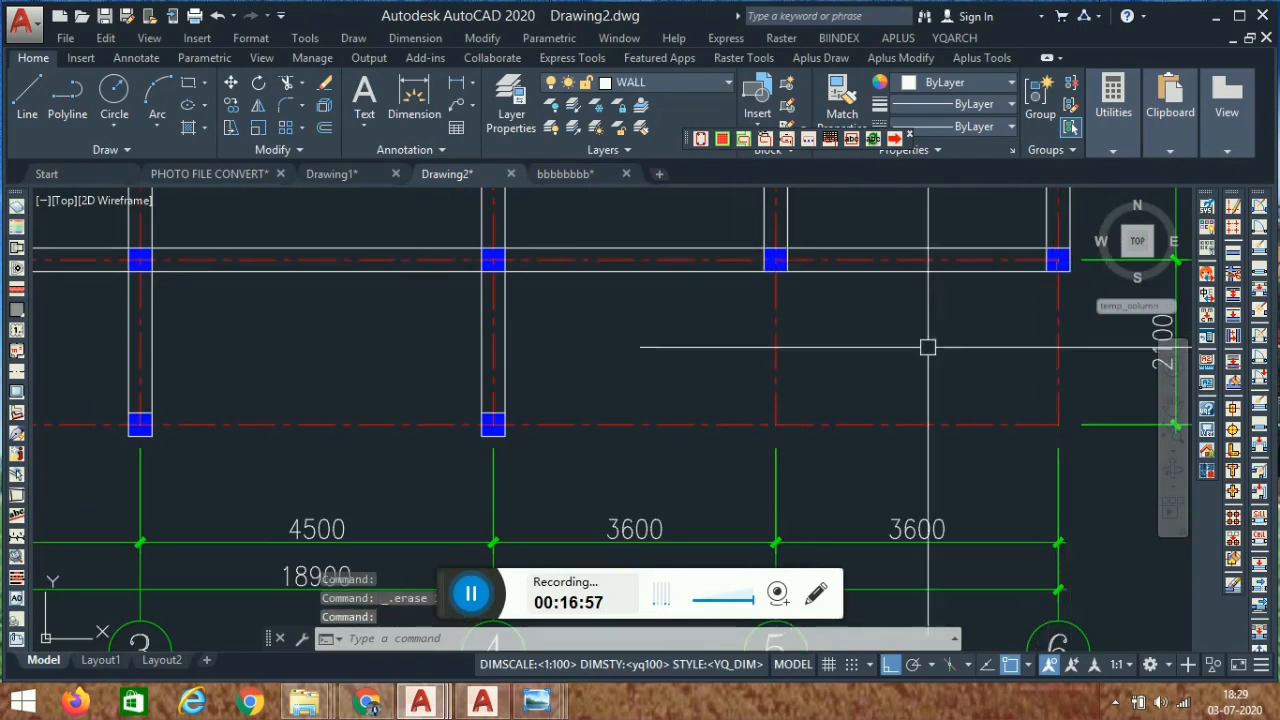
Review the beam layout on the new grid alongside the two neighbouring plans in Drawing2.
{"action": "scroll", "coordinate": [890, 370], "scroll_direction": "down", "scroll_amount": 4}
{"action": "scroll", "coordinate": [892, 366], "scroll_direction": "down", "scroll_amount": 2}
{"action": "scroll", "coordinate": [652, 360], "scroll_direction": "up", "scroll_amount": 6}
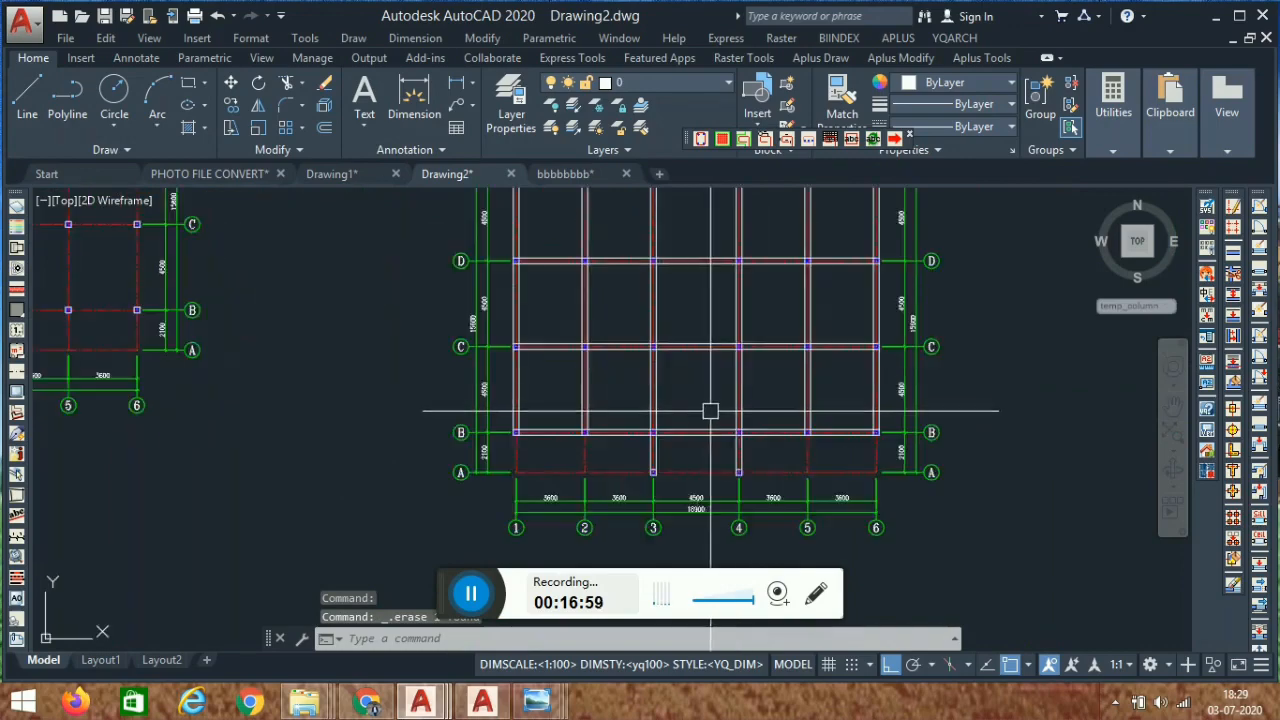
{"action": "scroll", "coordinate": [758, 360], "scroll_direction": "down", "scroll_amount": 3}
{"action": "middle_click_drag", "start_coordinate": [783, 360], "coordinate": [690, 431]}
{"action": "scroll", "coordinate": [505, 398], "scroll_direction": "up", "scroll_amount": 1}
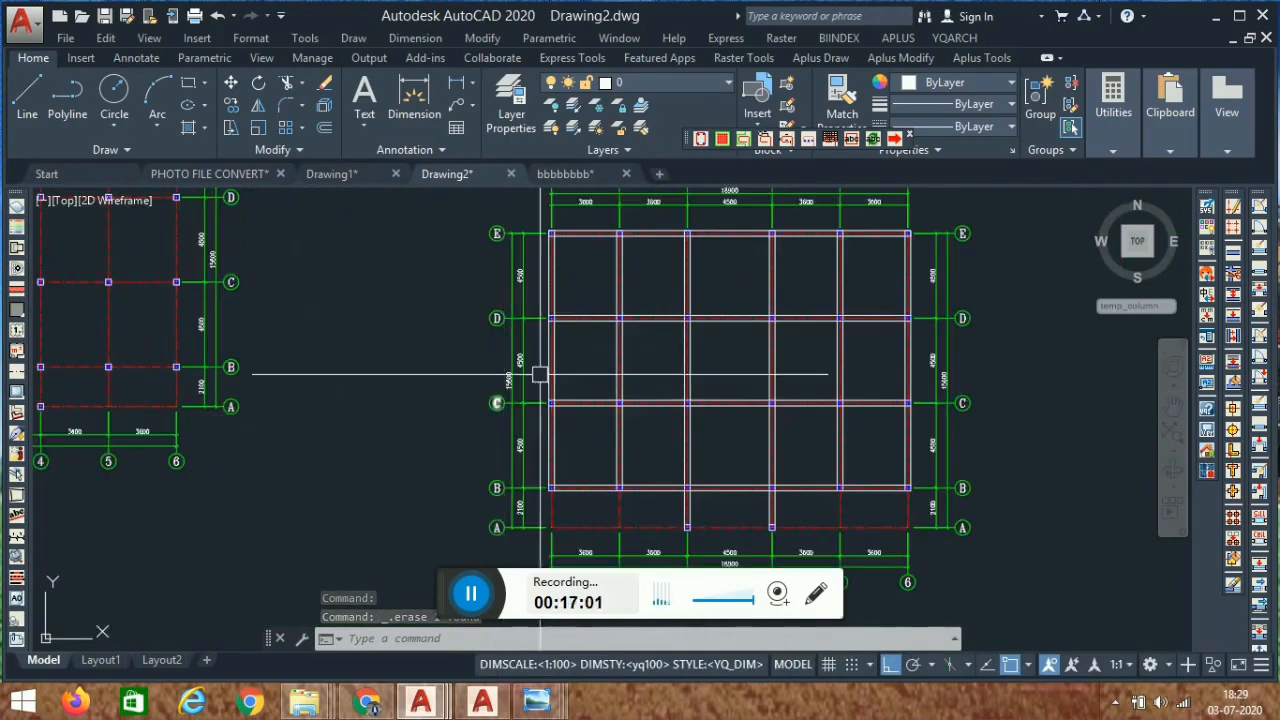
{"action": "scroll", "coordinate": [676, 312], "scroll_direction": "down", "scroll_amount": 1}
{"action": "scroll", "coordinate": [563, 420], "scroll_direction": "down", "scroll_amount": 2}
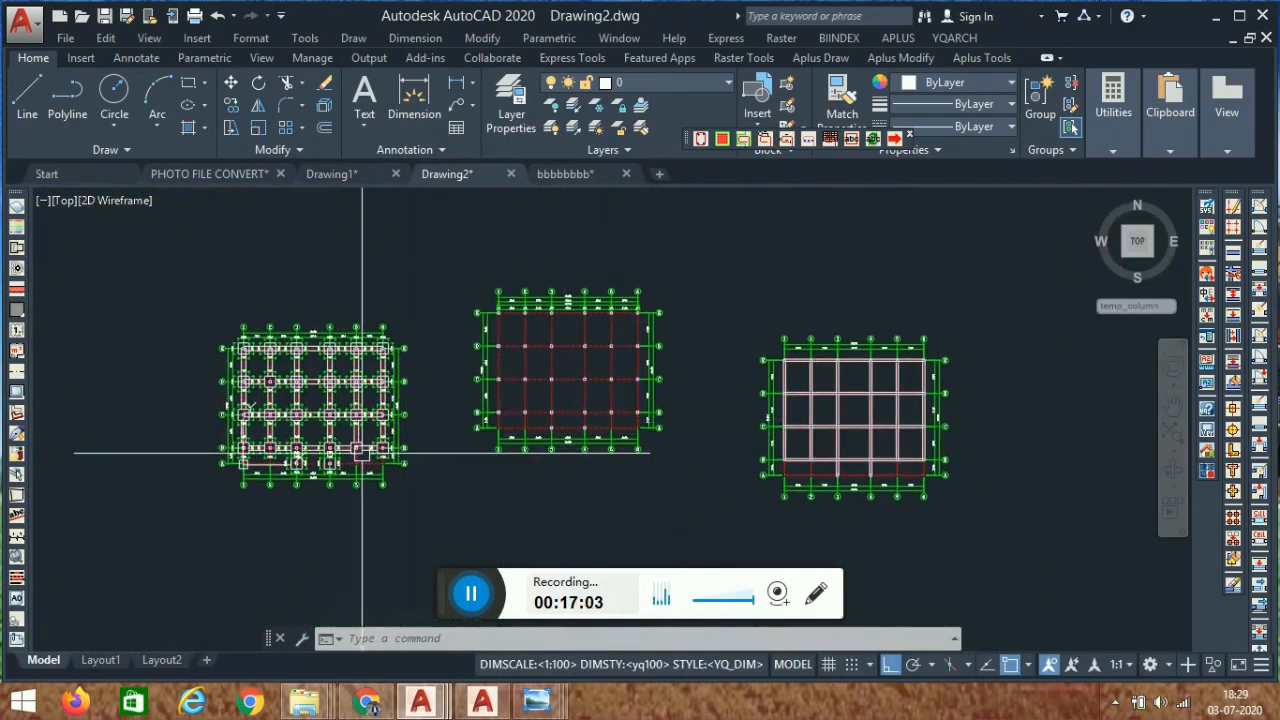
{"action": "scroll", "coordinate": [356, 451], "scroll_direction": "up", "scroll_amount": 3}
{"action": "scroll", "coordinate": [356, 451], "scroll_direction": "down", "scroll_amount": 2}
{"action": "scroll", "coordinate": [823, 423], "scroll_direction": "down", "scroll_amount": 1}
{"action": "middle_click_drag", "start_coordinate": [823, 423], "coordinate": [509, 443]}
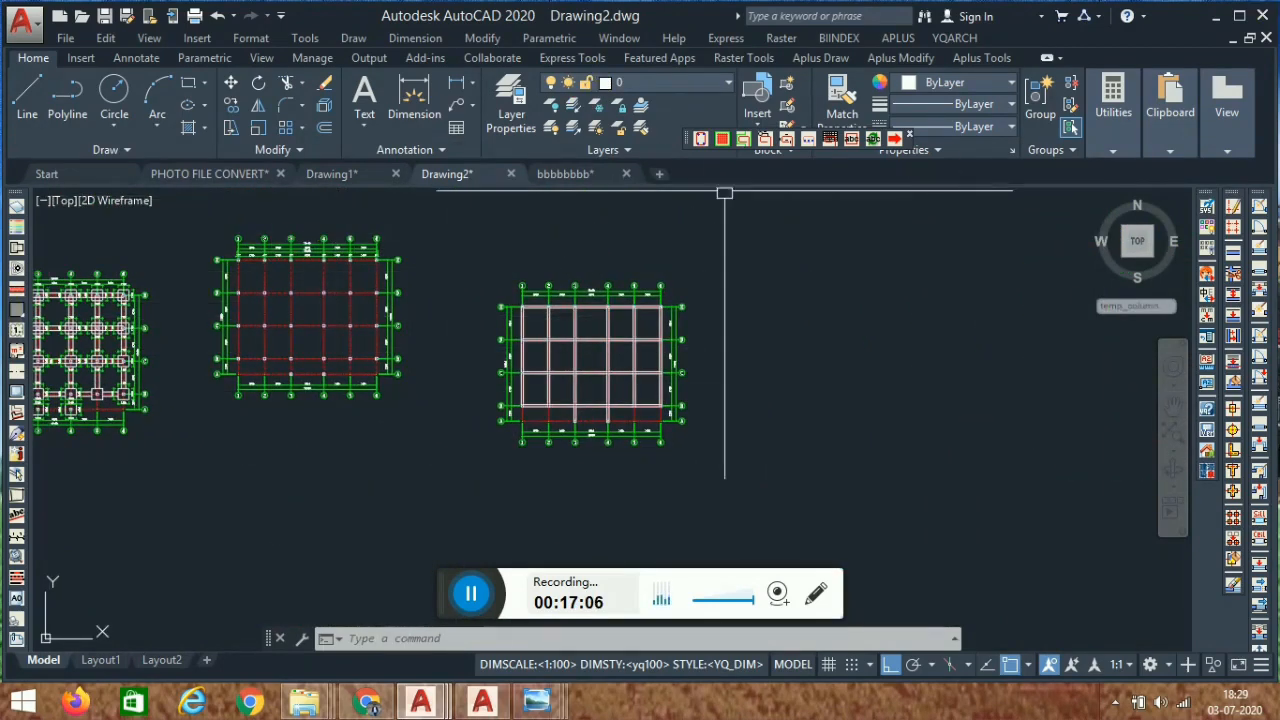
Examine the beam plans in the bbbbbbbb drawing and compare them with the beam layout in Drawing2.
{"action": "left_click", "coordinate": [561, 175]}
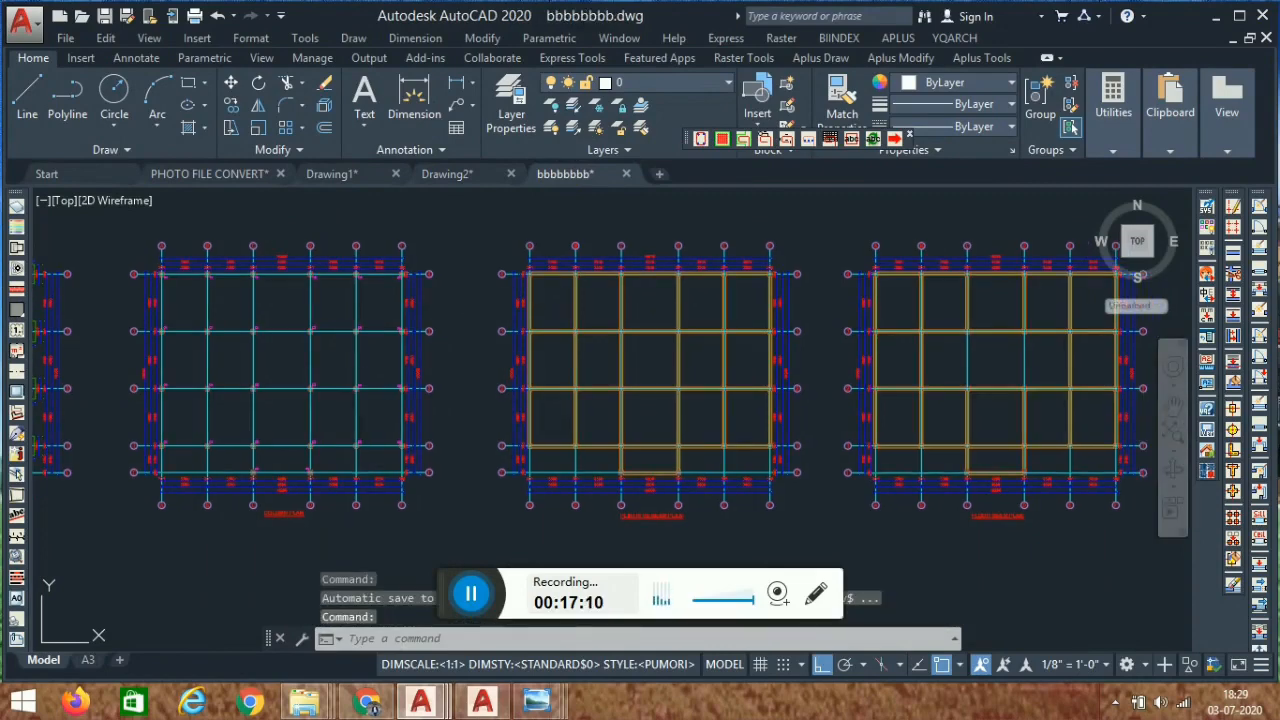
{"action": "scroll", "coordinate": [734, 266], "scroll_direction": "down", "scroll_amount": 4}
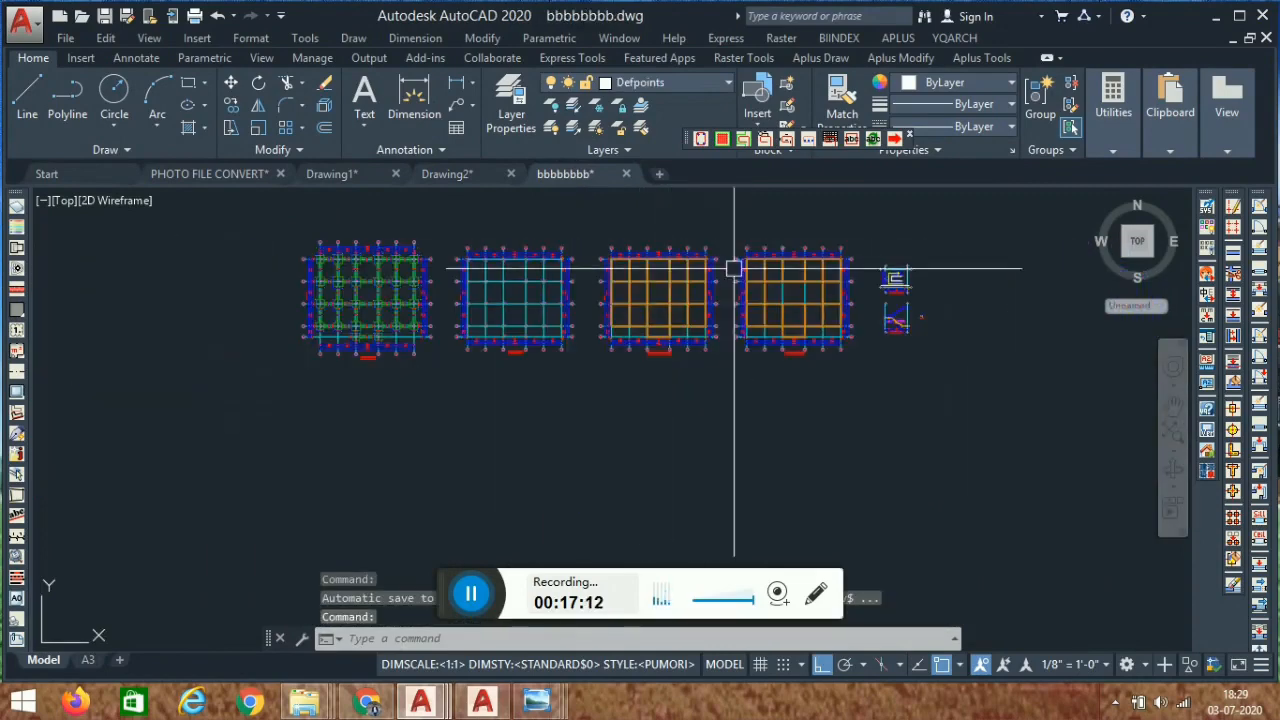
{"action": "scroll", "coordinate": [866, 296], "scroll_direction": "up", "scroll_amount": 5}
{"action": "middle_click_drag", "start_coordinate": [437, 272], "coordinate": [603, 297]}
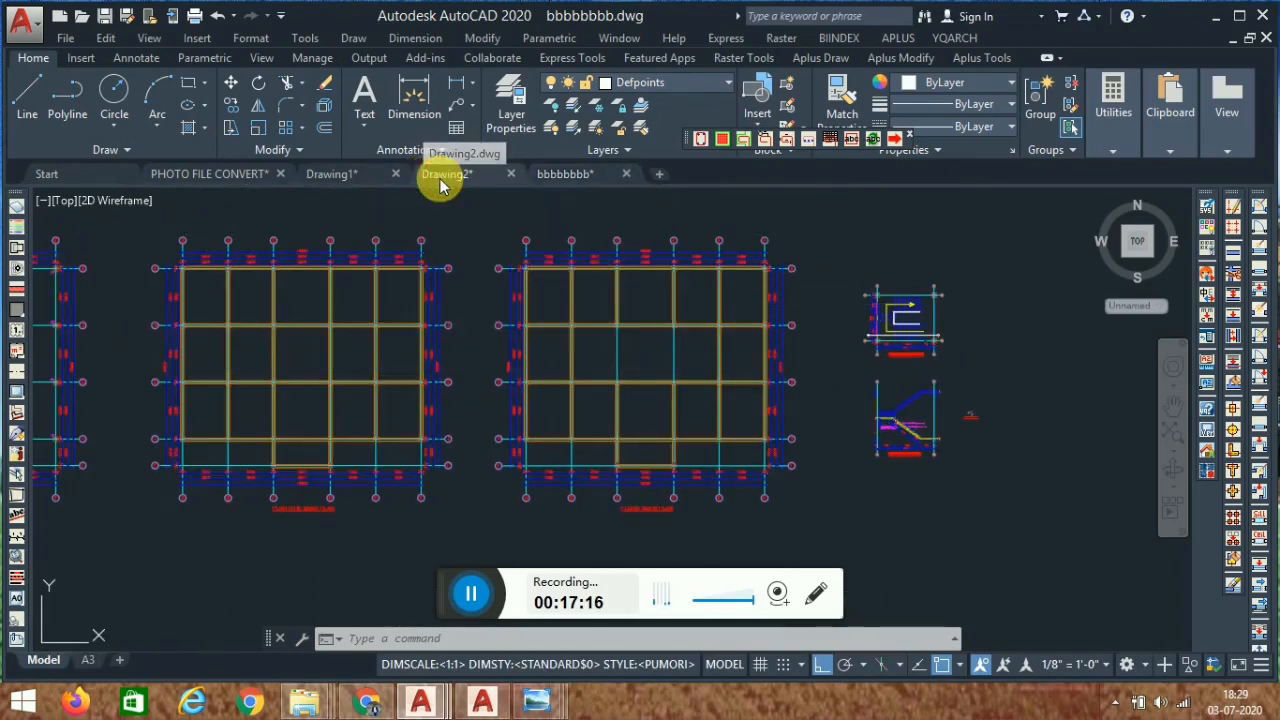
{"action": "left_click", "coordinate": [441, 180]}
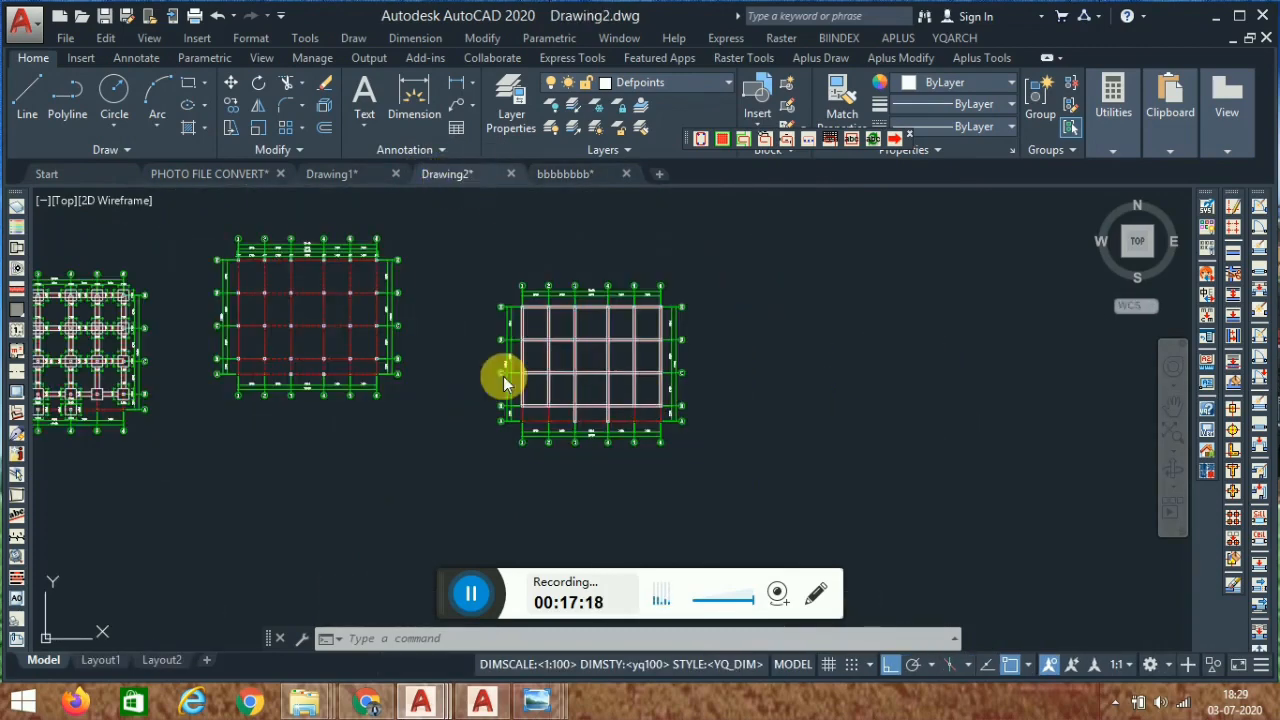
{"action": "scroll", "coordinate": [428, 357], "scroll_direction": "up", "scroll_amount": 1}
{"action": "scroll", "coordinate": [585, 294], "scroll_direction": "up", "scroll_amount": 4}
{"action": "scroll", "coordinate": [585, 294], "scroll_direction": "up", "scroll_amount": 1}
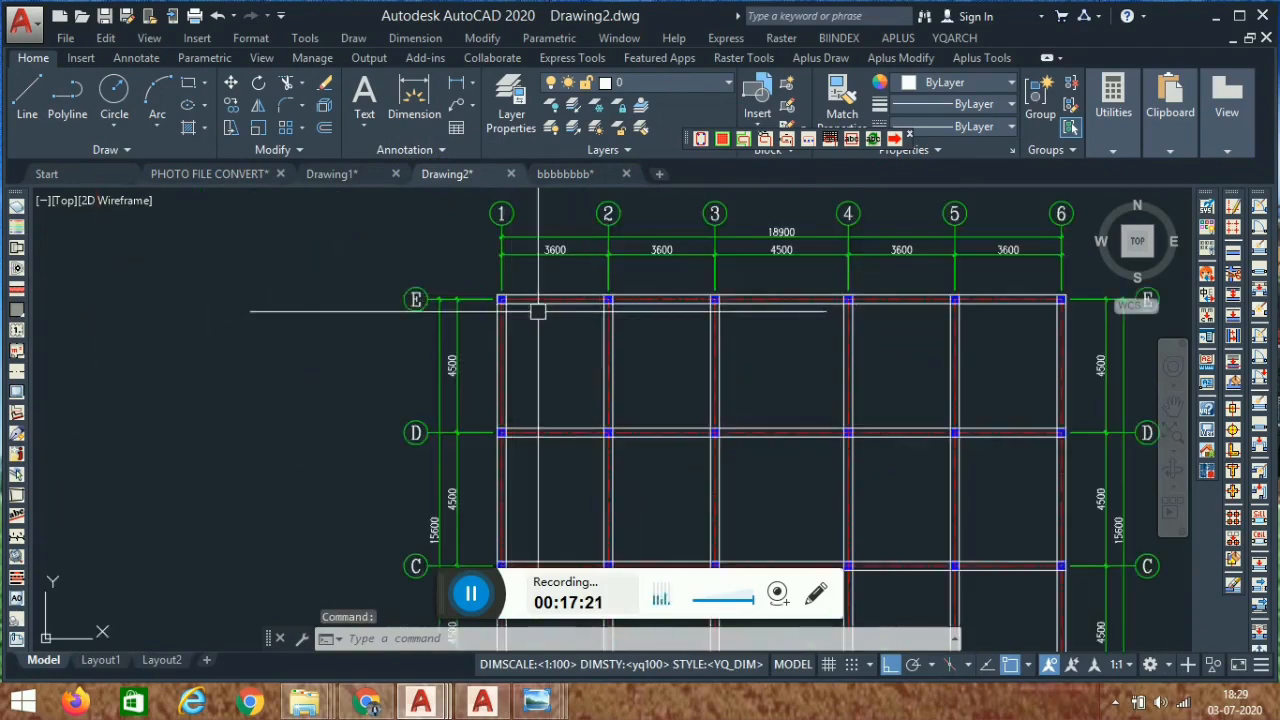
{"action": "scroll", "coordinate": [680, 294], "scroll_direction": "down", "scroll_amount": 4}
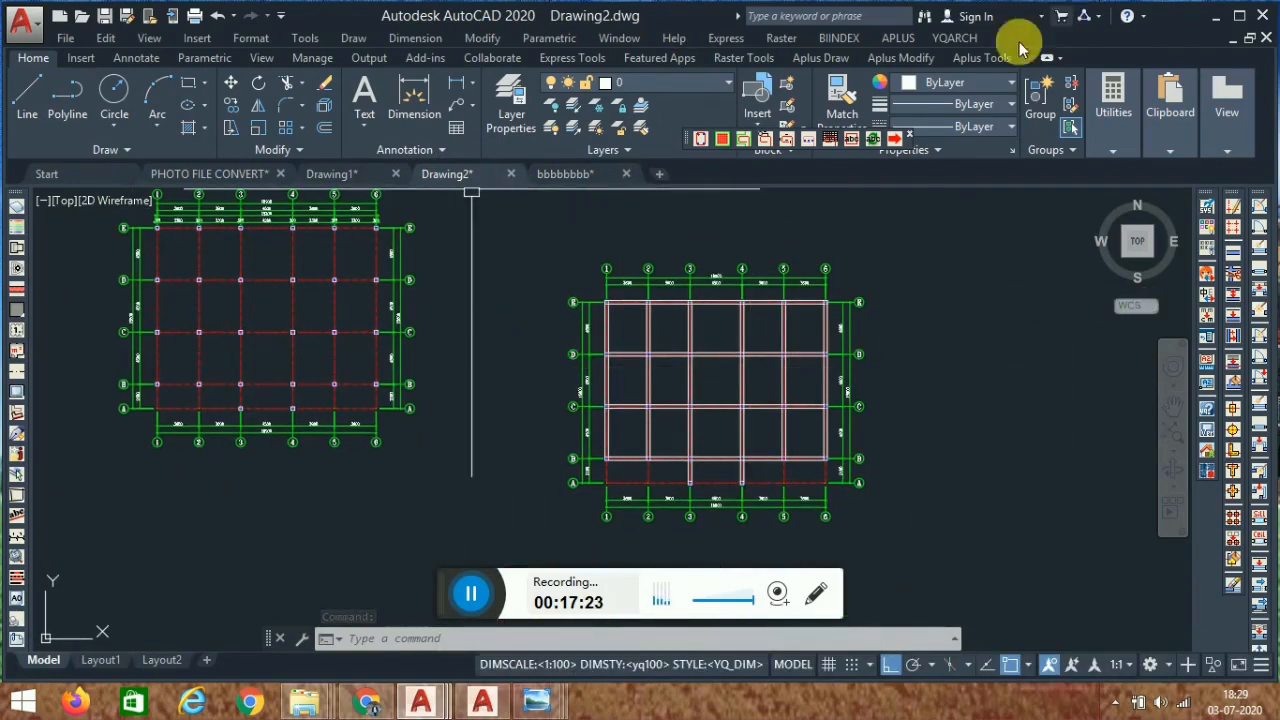
Start YQArch's Open Door on Wall with door type DR_D01, a hole width of 900 and a pier width of 200.
{"action": "left_click", "coordinate": [955, 38]}
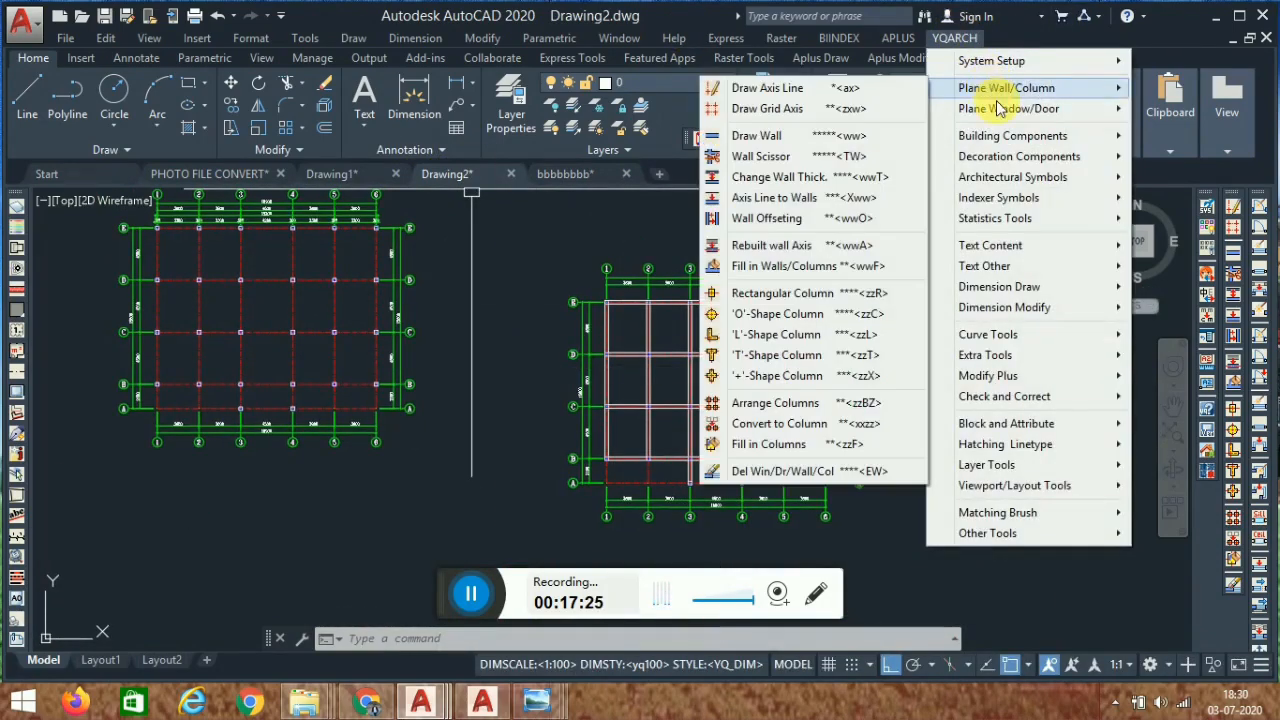
{"action": "mouse_move", "coordinate": [1010, 117]}
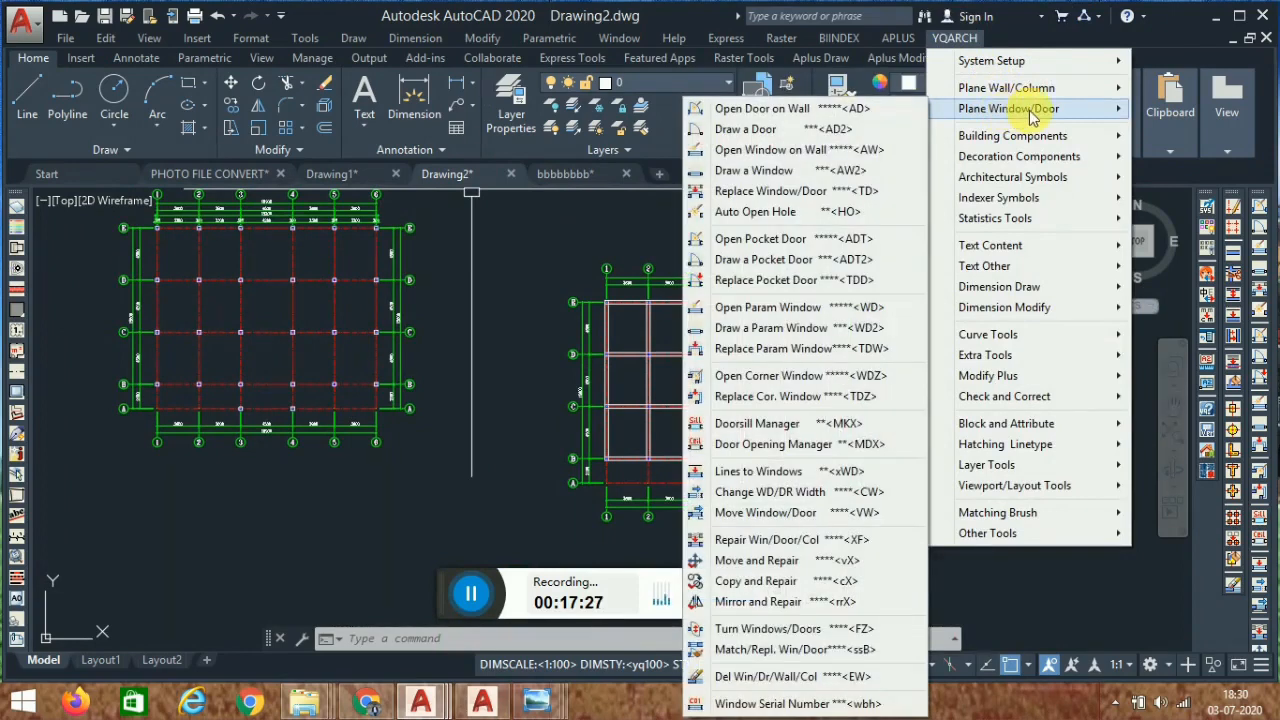
{"action": "left_click", "coordinate": [775, 112]}
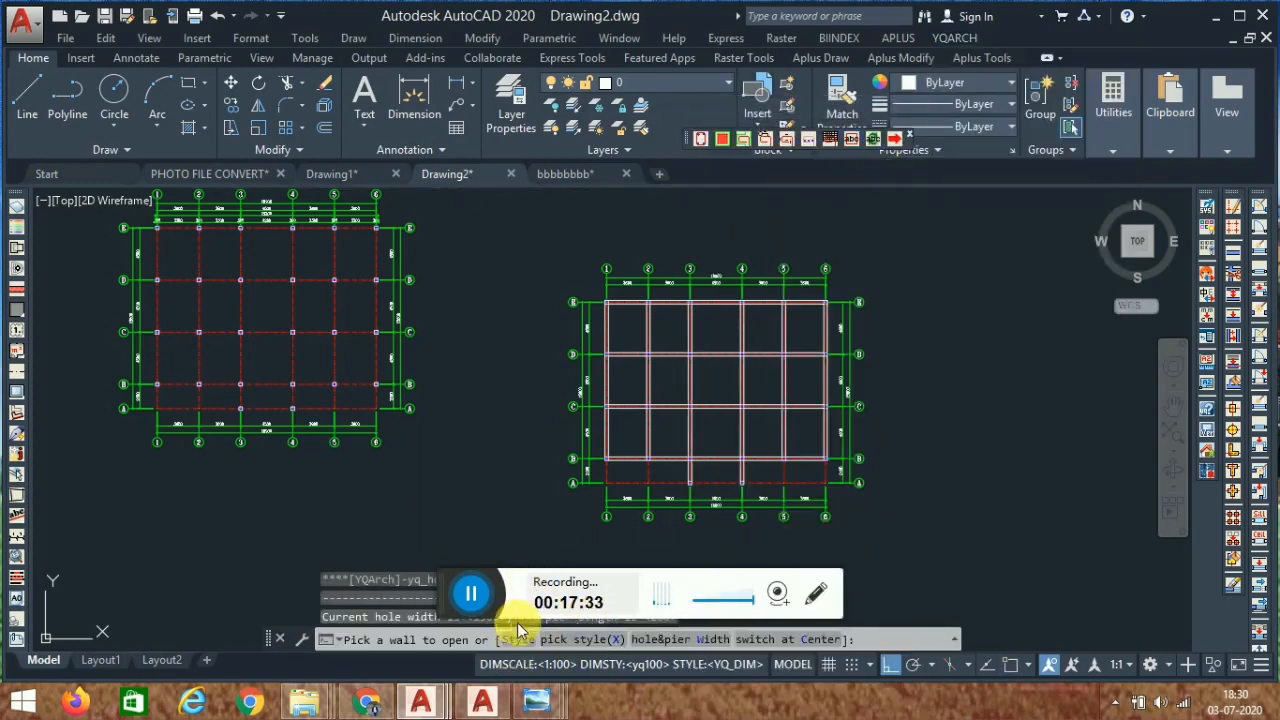
{"action": "left_click", "coordinate": [515, 640]}
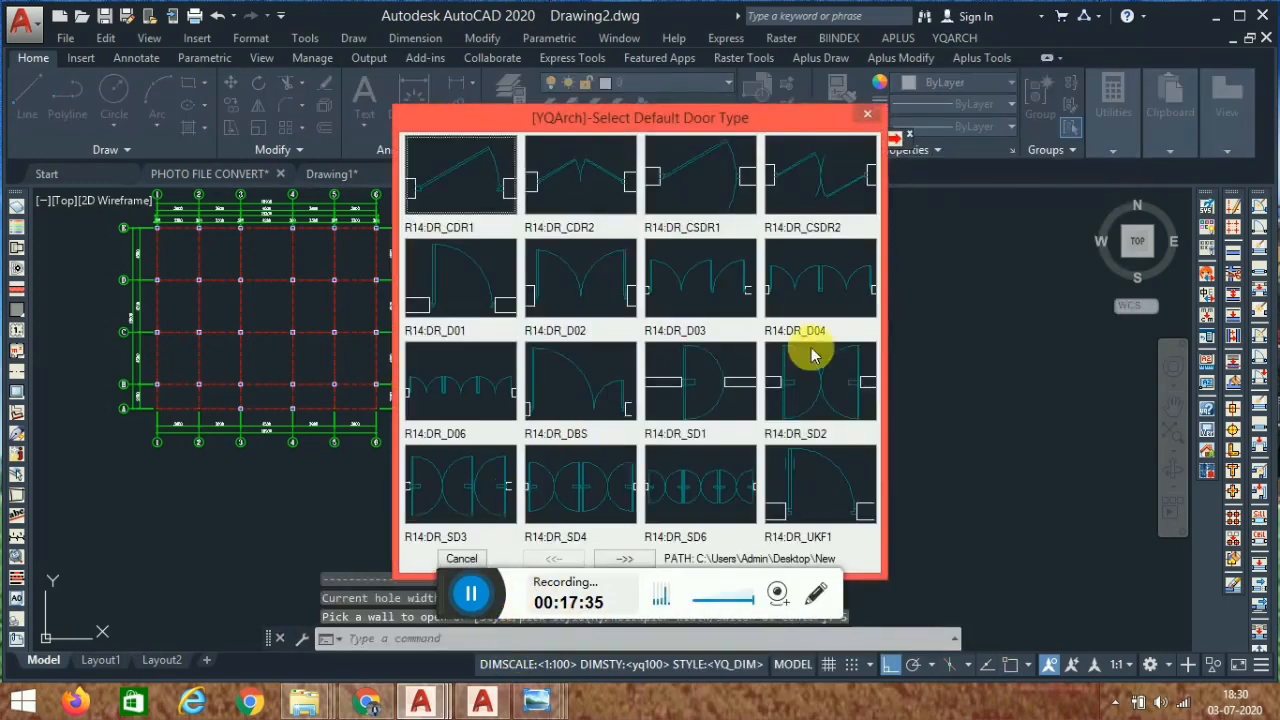
{"action": "left_click", "coordinate": [449, 285]}
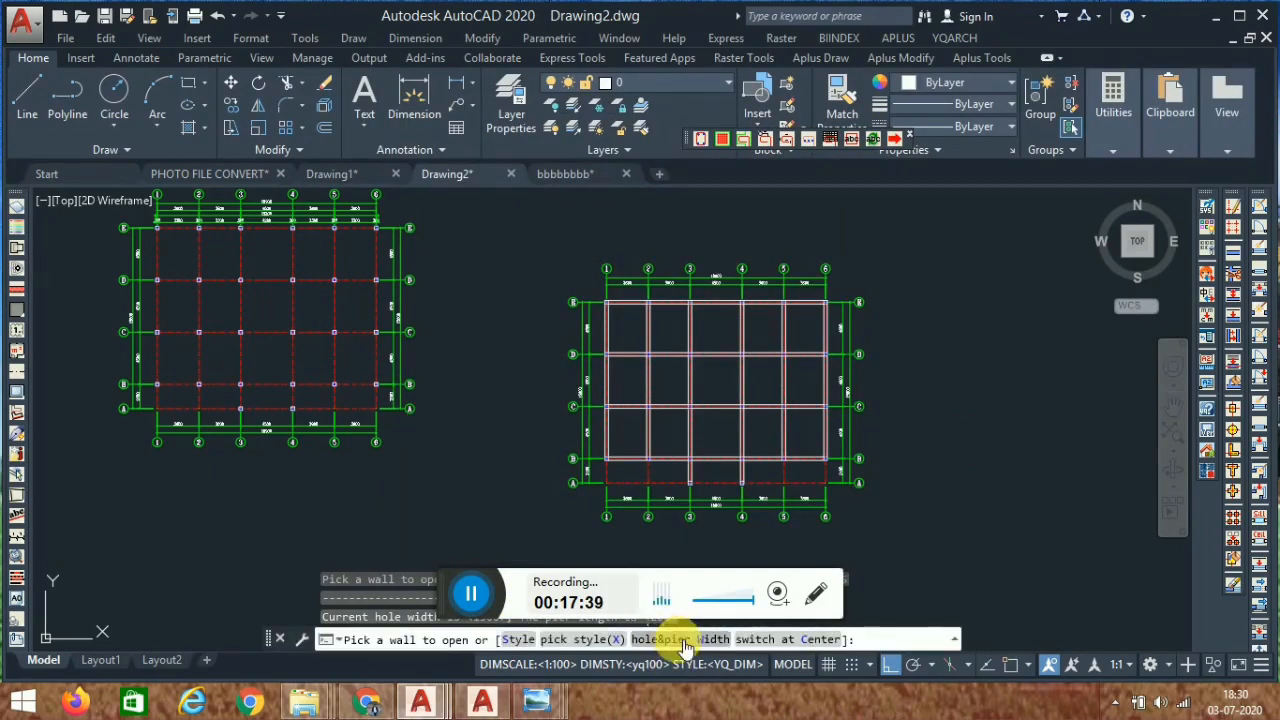
{"action": "left_click", "coordinate": [677, 640]}
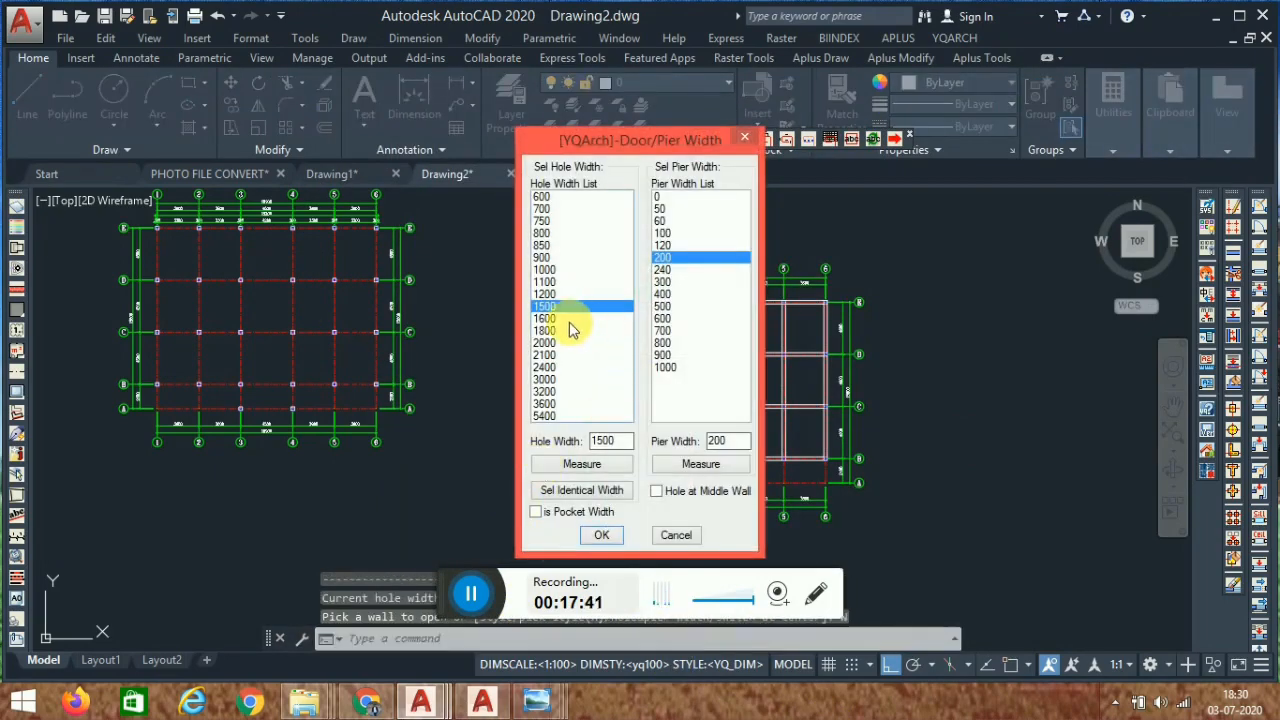
{"action": "left_click", "coordinate": [540, 259]}
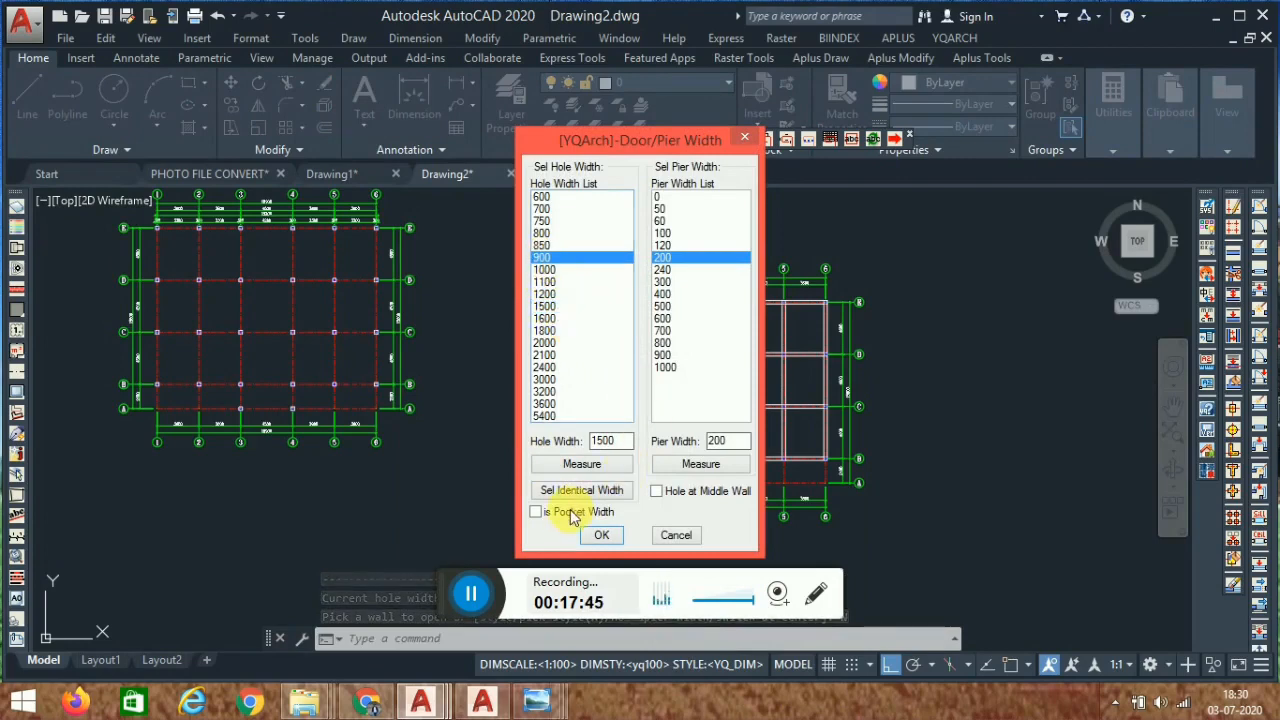
{"action": "left_click", "coordinate": [600, 536]}
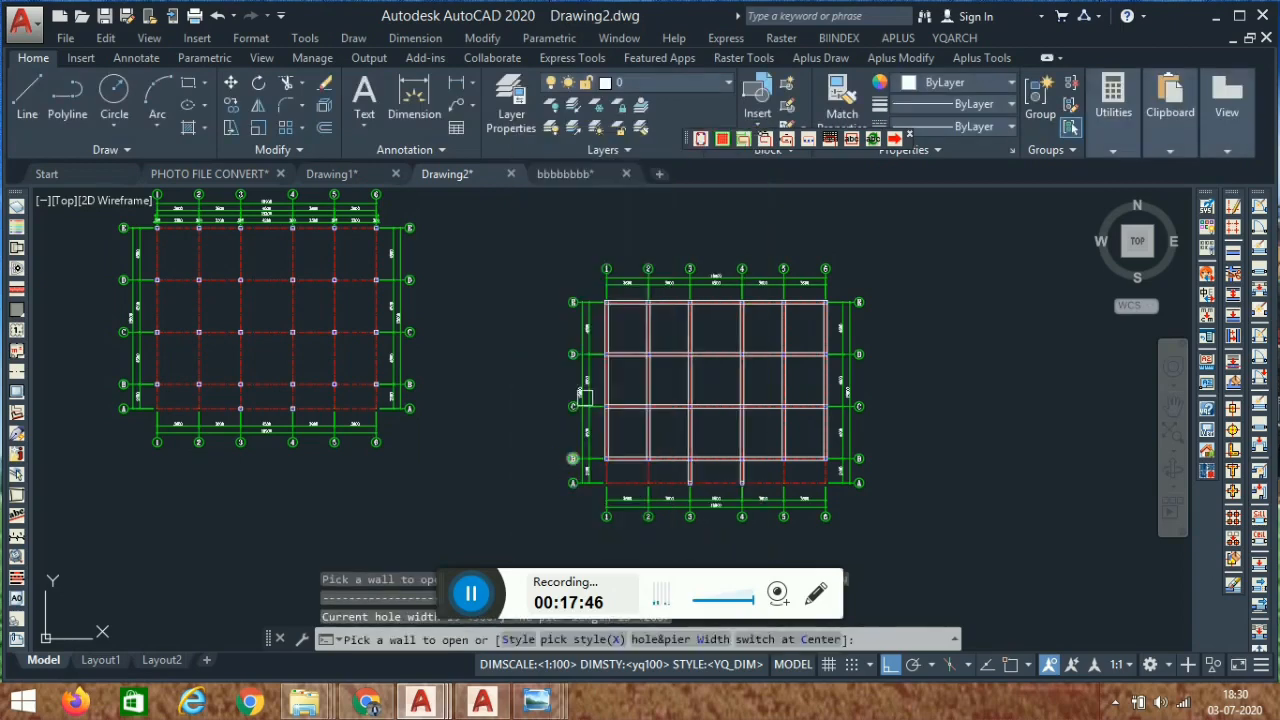
Open single doors in the axis D wall between axes 2 and 3 and between axes 3 and 4, swinging toward axis C.
{"action": "scroll", "coordinate": [664, 291], "scroll_direction": "up", "scroll_amount": 3}
{"action": "scroll", "coordinate": [655, 414], "scroll_direction": "up", "scroll_amount": 4}
{"action": "middle_click_drag", "start_coordinate": [638, 520], "coordinate": [602, 405]}
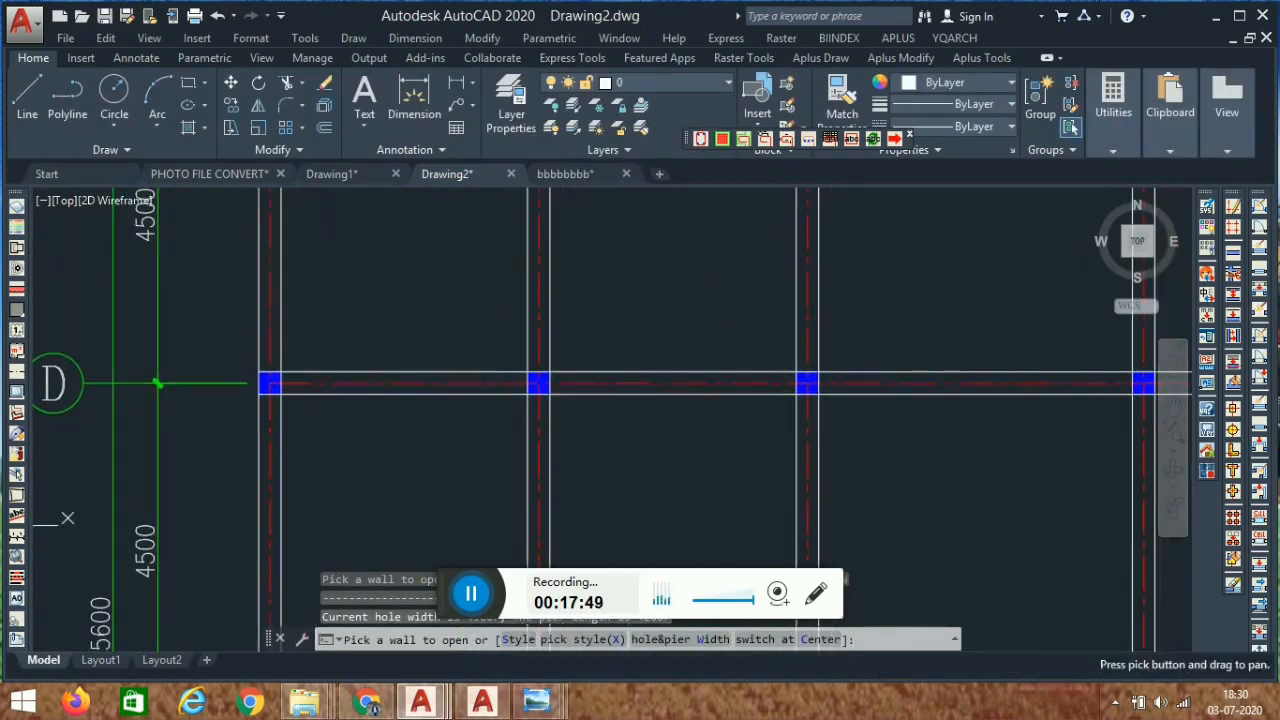
{"action": "left_click", "coordinate": [606, 393]}
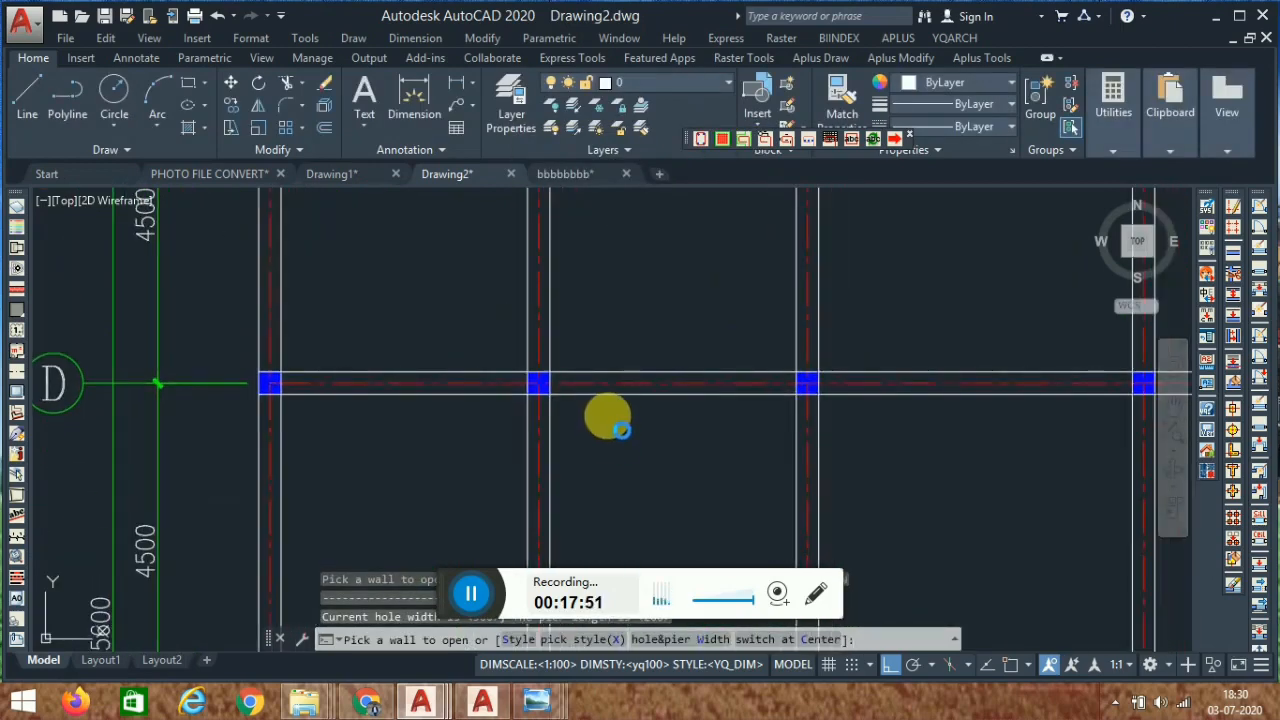
{"action": "left_click", "coordinate": [616, 404]}
{"action": "left_click", "coordinate": [588, 443]}
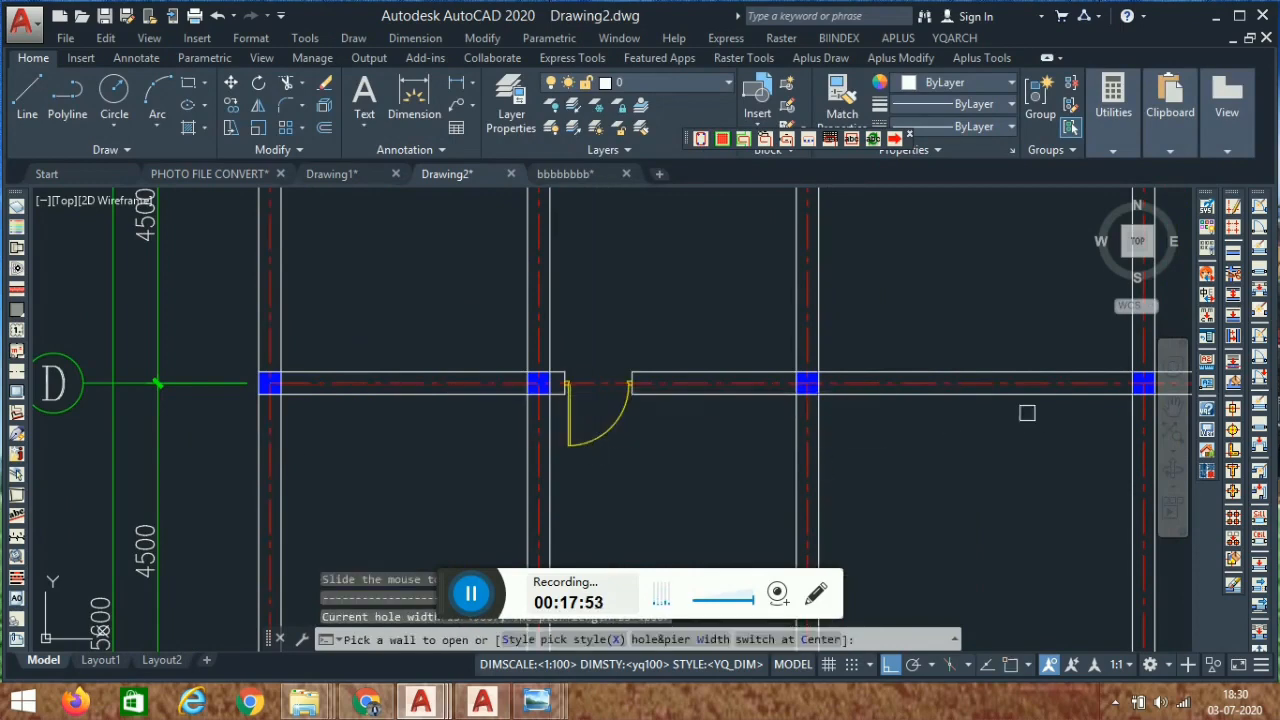
{"action": "left_click", "coordinate": [906, 511]}
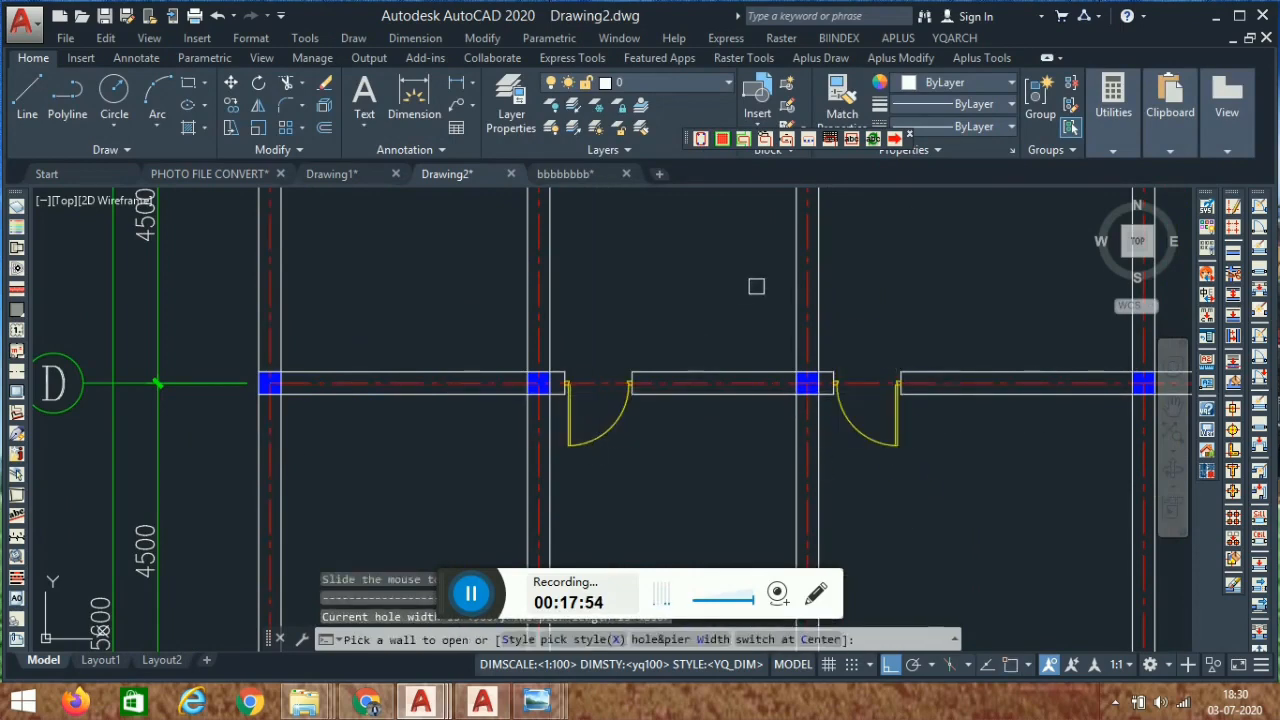
Open single doors in the axis C wall between axes 2 and 3 and between axes 3 and 4, swinging toward axis B.
{"action": "scroll", "coordinate": [789, 283], "scroll_direction": "down", "scroll_amount": 2}
{"action": "middle_click_drag", "start_coordinate": [781, 516], "coordinate": [703, 350]}
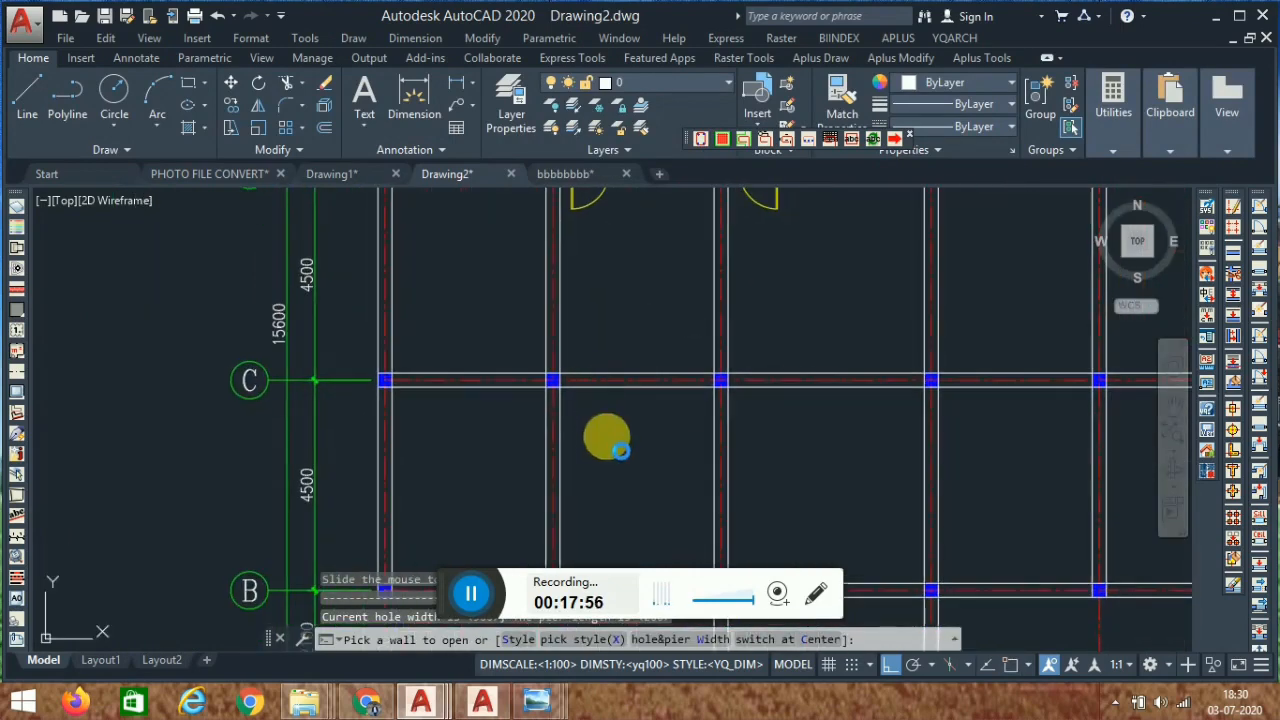
{"action": "left_click", "coordinate": [608, 439]}
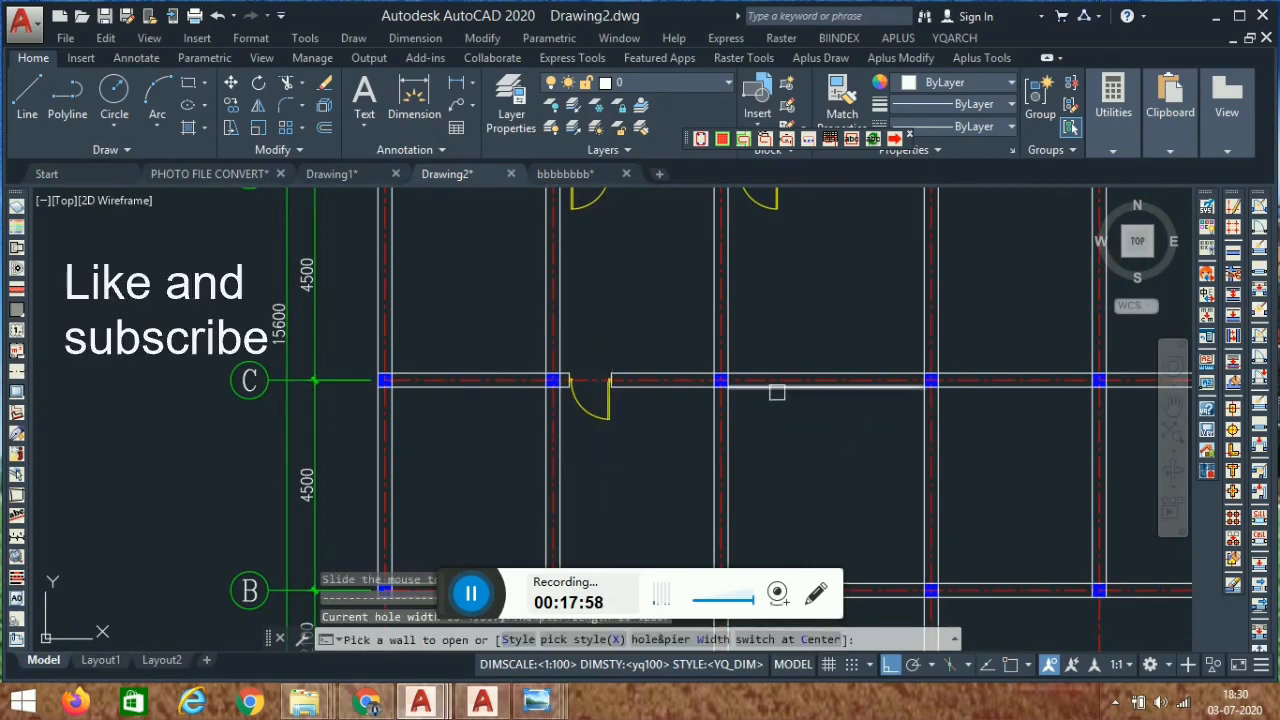
{"action": "left_click", "coordinate": [800, 486]}
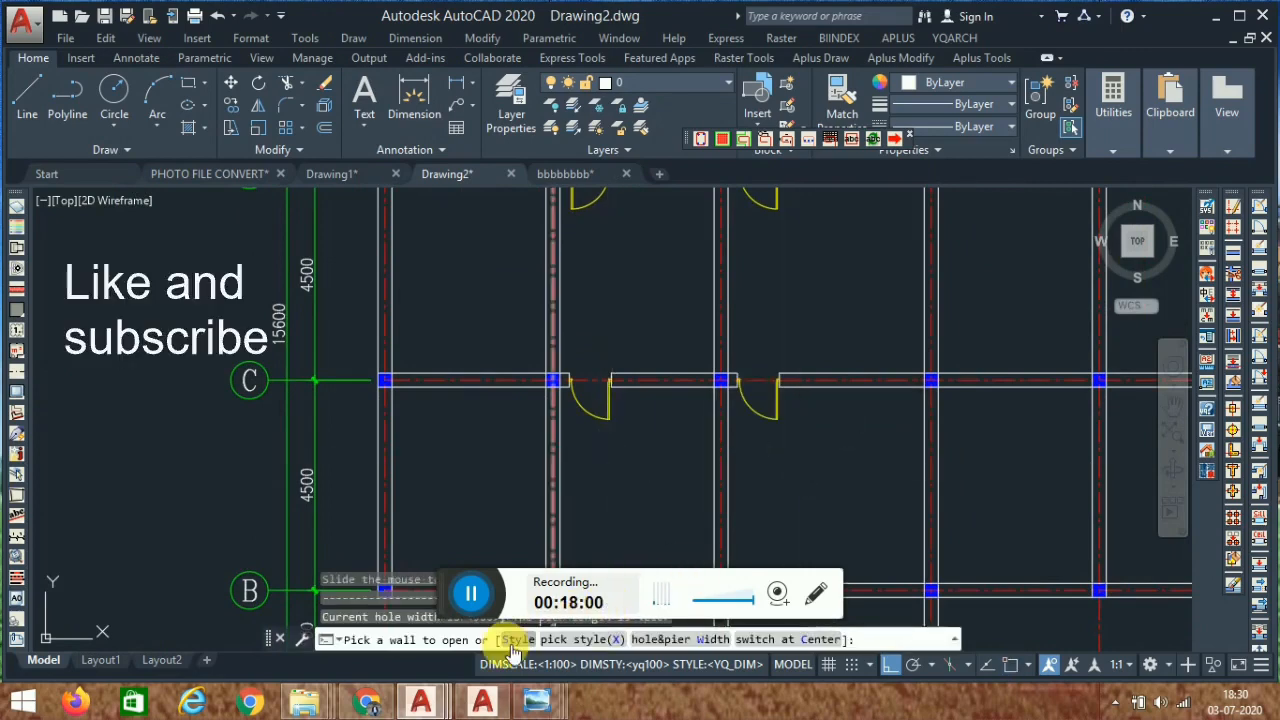
Change the default door type to the double door DR_UKF2 and set its hole width to 1500.
{"action": "left_click", "coordinate": [519, 640]}
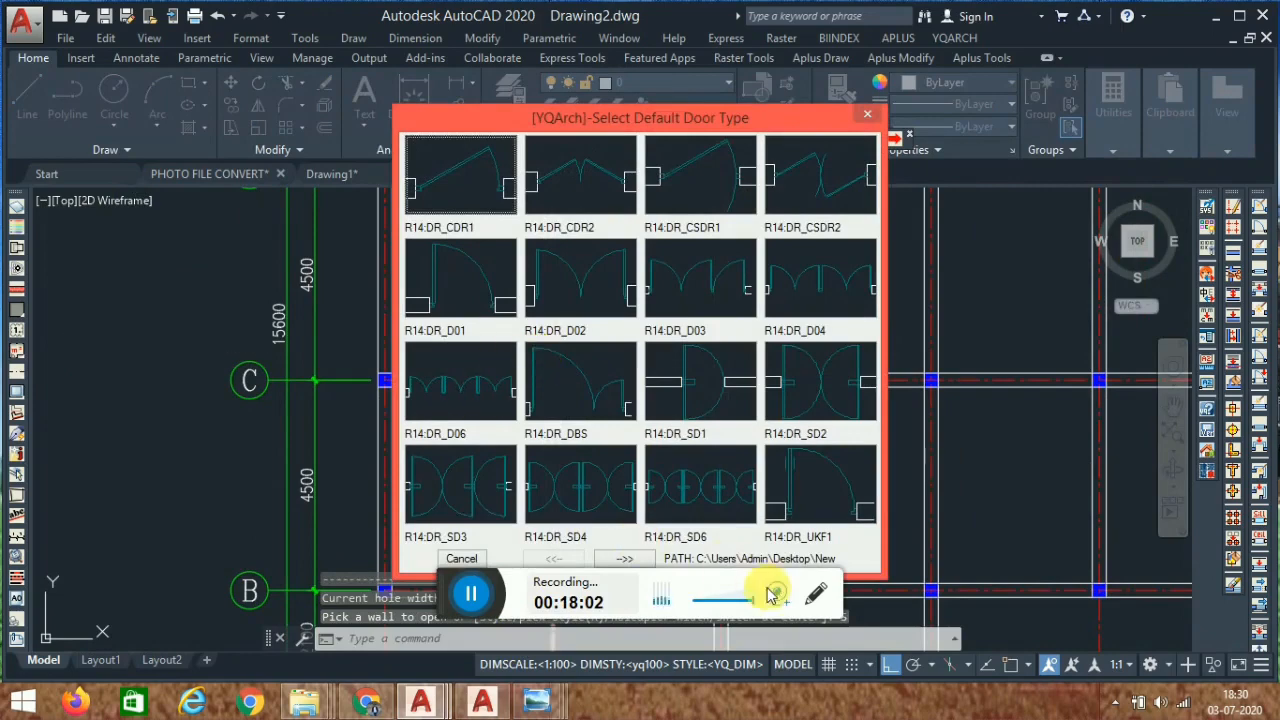
{"action": "left_click", "coordinate": [641, 560]}
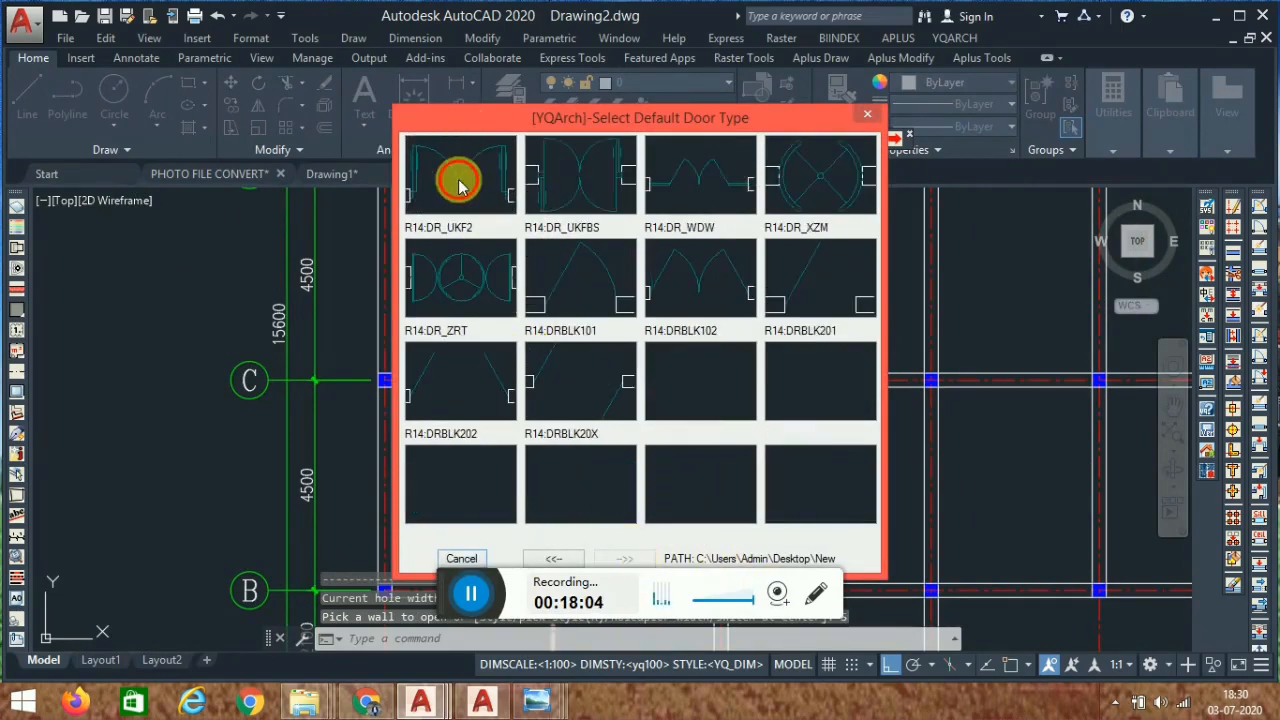
{"action": "left_click", "coordinate": [460, 172]}
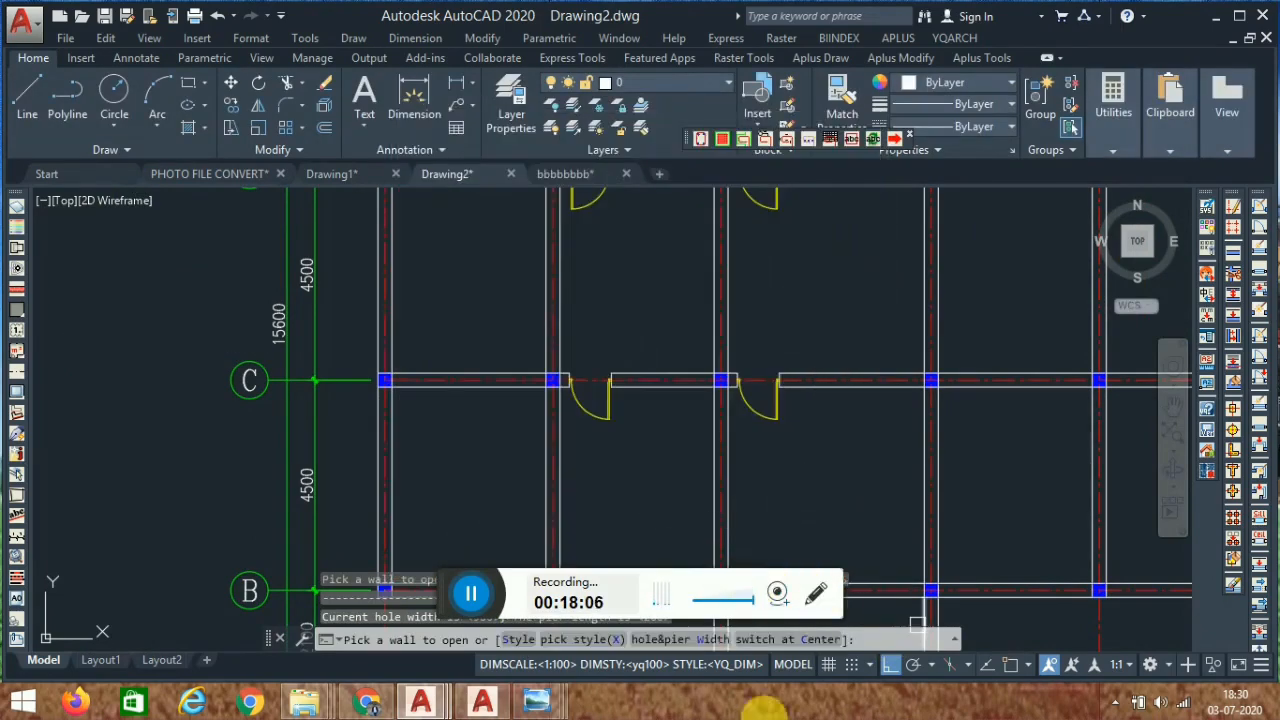
{"action": "left_click", "coordinate": [689, 646]}
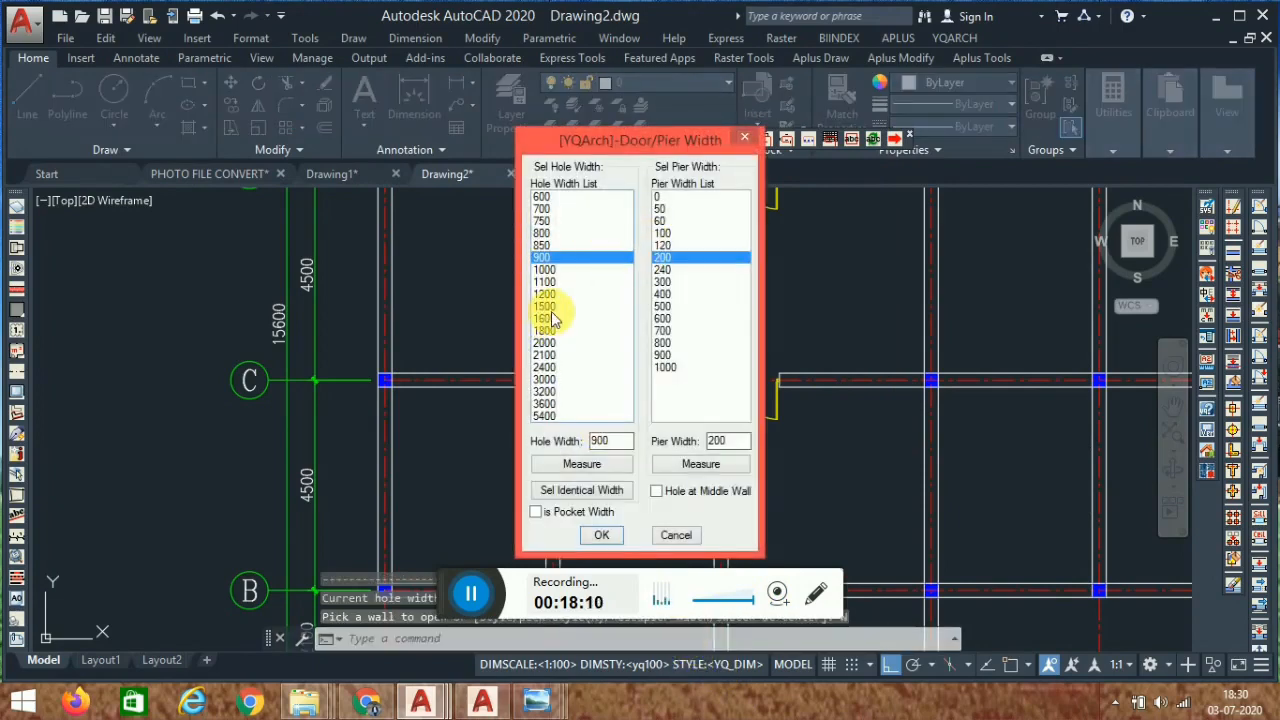
{"action": "left_click", "coordinate": [601, 541]}
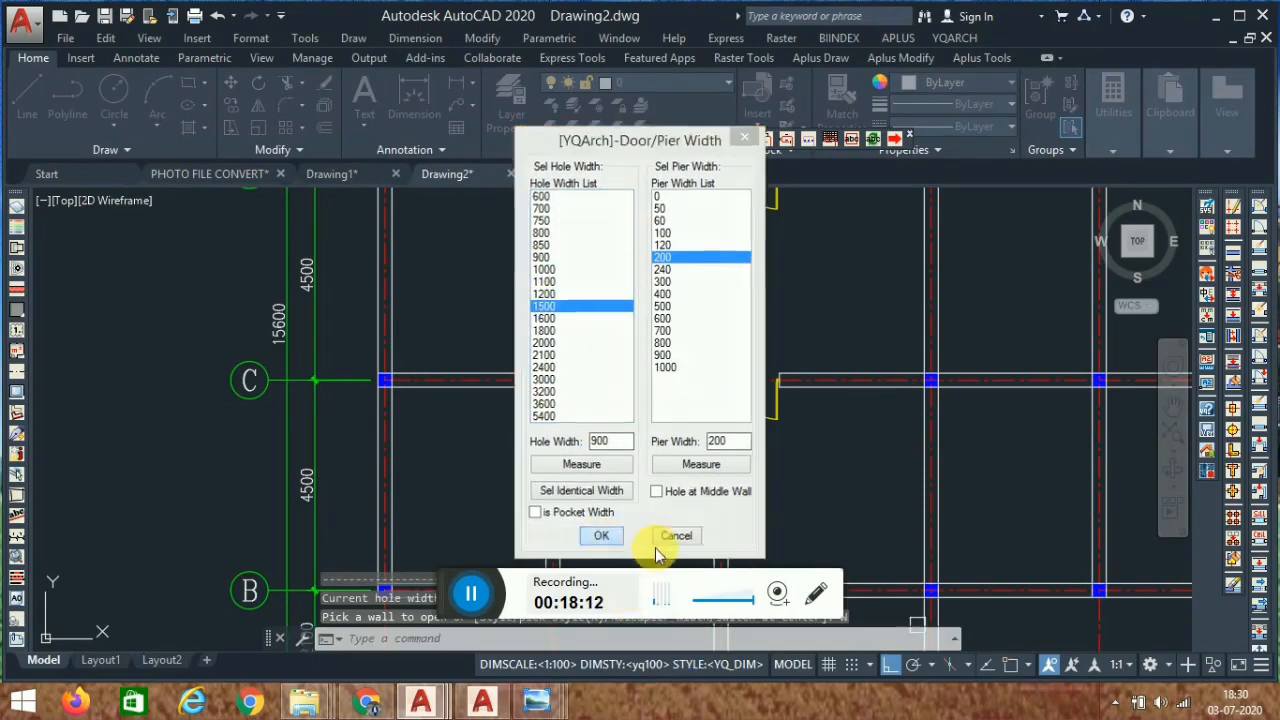
Open double doors in the axis C wall, swinging toward axis B between axes 4 and 5 and toward axis D between axes 5 and 6.
{"action": "scroll", "coordinate": [857, 314], "scroll_direction": "down", "scroll_amount": 4}
{"action": "middle_click_drag", "start_coordinate": [916, 354], "coordinate": [734, 381]}
{"action": "scroll", "coordinate": [724, 362], "scroll_direction": "up", "scroll_amount": 4}
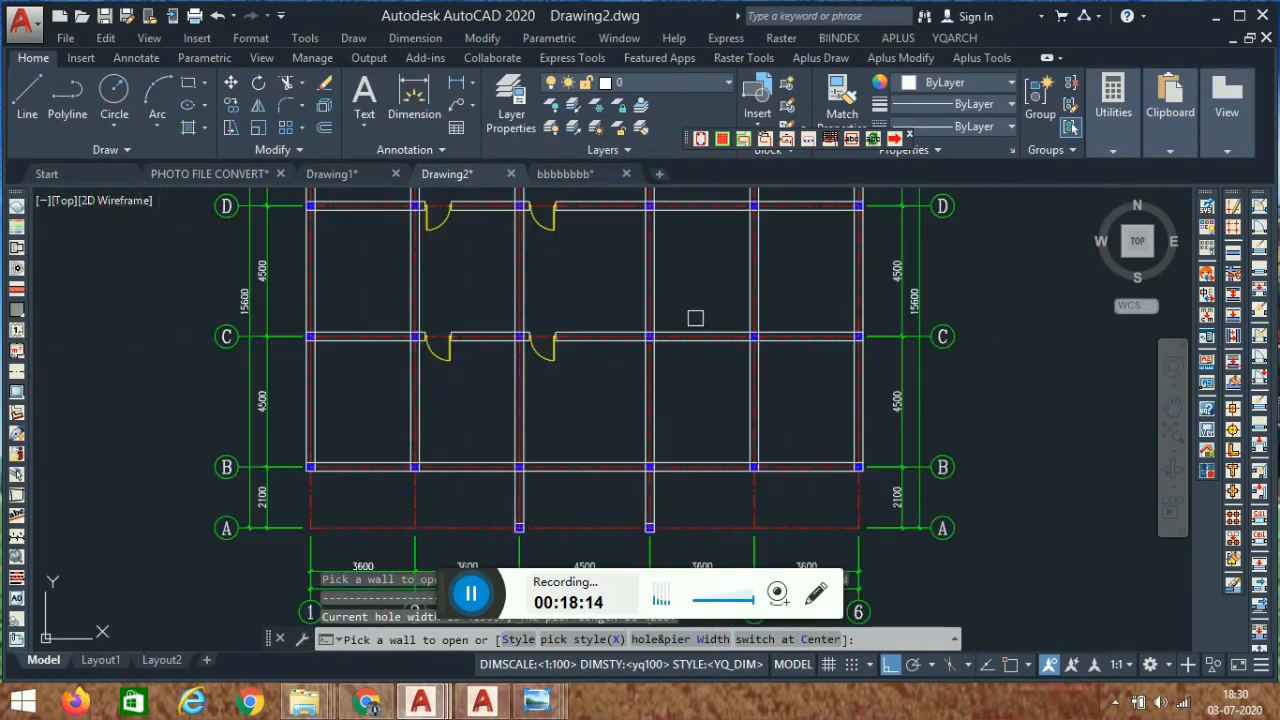
{"action": "scroll", "coordinate": [688, 349], "scroll_direction": "up", "scroll_amount": 4}
{"action": "left_click", "coordinate": [697, 368]}
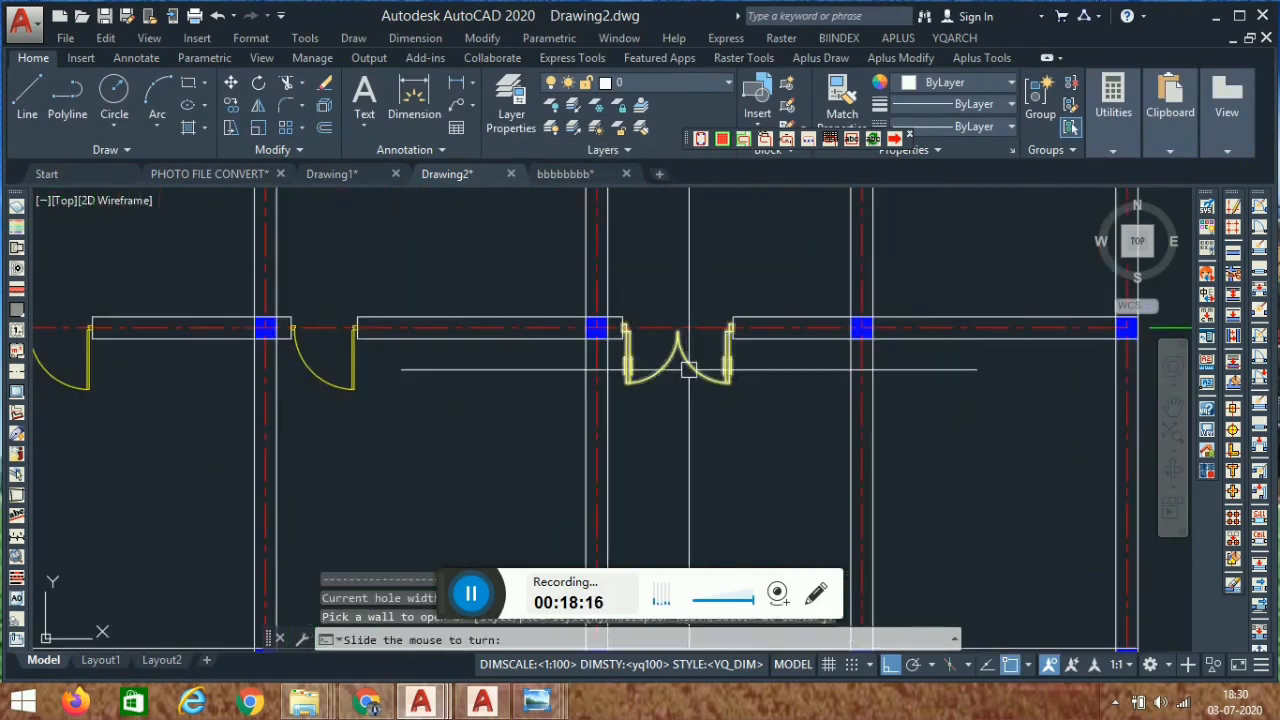
{"action": "left_click", "coordinate": [929, 340]}
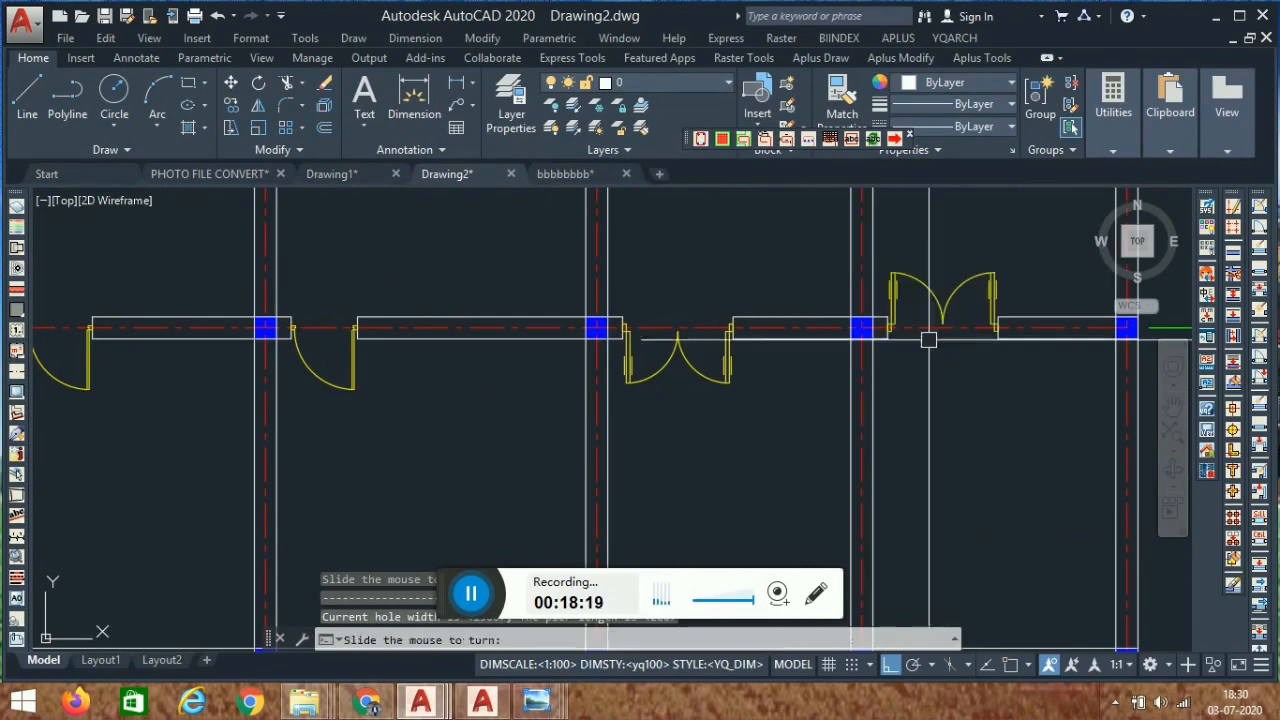
{"action": "left_click", "coordinate": [934, 266]}
Start Open Window on Wall, choose a default window type, and use a 2000 hole width at the middle of the wall.
{"action": "scroll", "coordinate": [780, 272], "scroll_direction": "down", "scroll_amount": 6}
{"action": "mouse_move", "coordinate": [775, 281]}
{"action": "middle_mouse_down"}
{"action": "mouse_move", "coordinate": [791, 280]}
{"action": "mouse_move", "coordinate": [790, 332]}
{"action": "middle_mouse_up"}
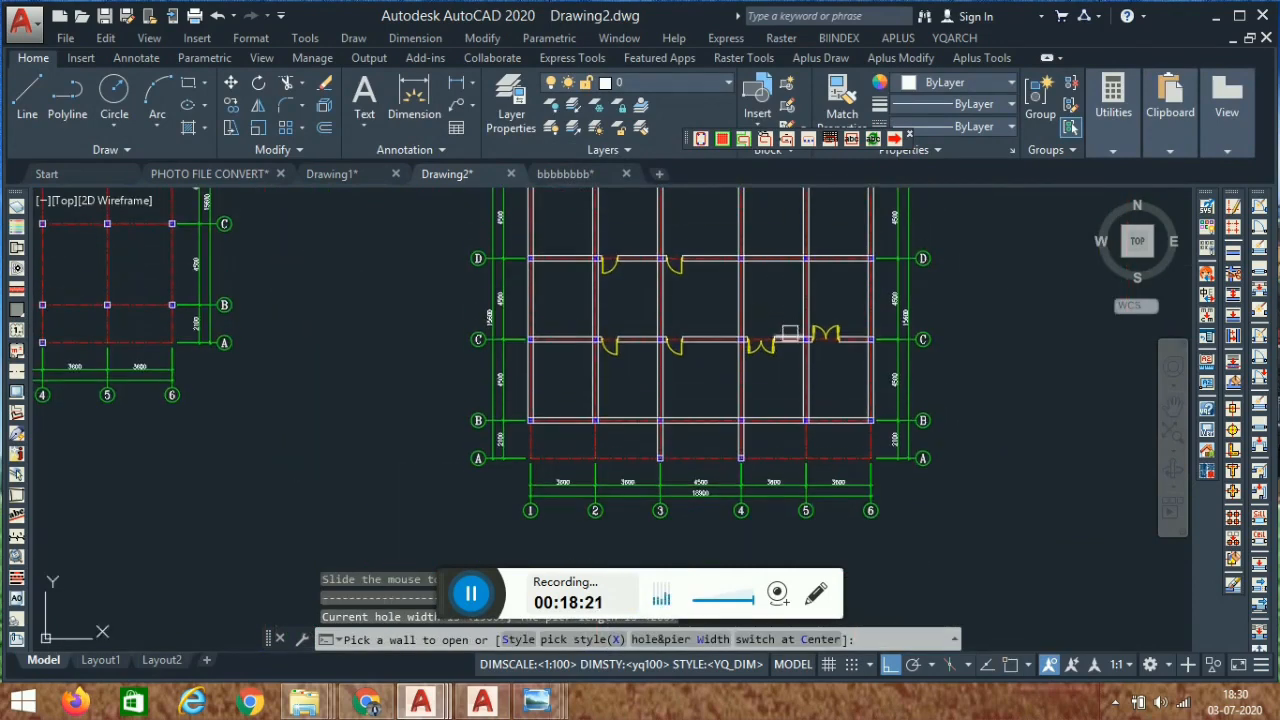
{"action": "middle_click_drag", "start_coordinate": [665, 231], "coordinate": [679, 348]}
{"action": "scroll", "coordinate": [620, 304], "scroll_direction": "up", "scroll_amount": 2}
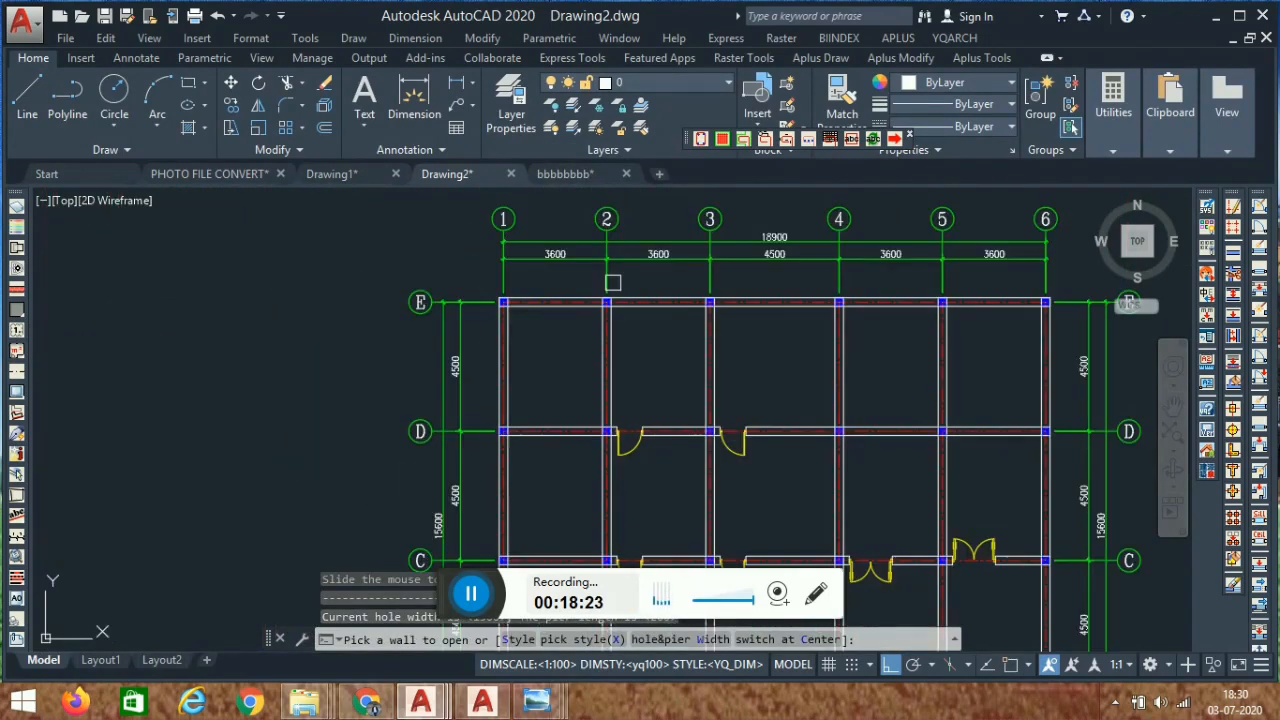
{"action": "left_click", "coordinate": [953, 38]}
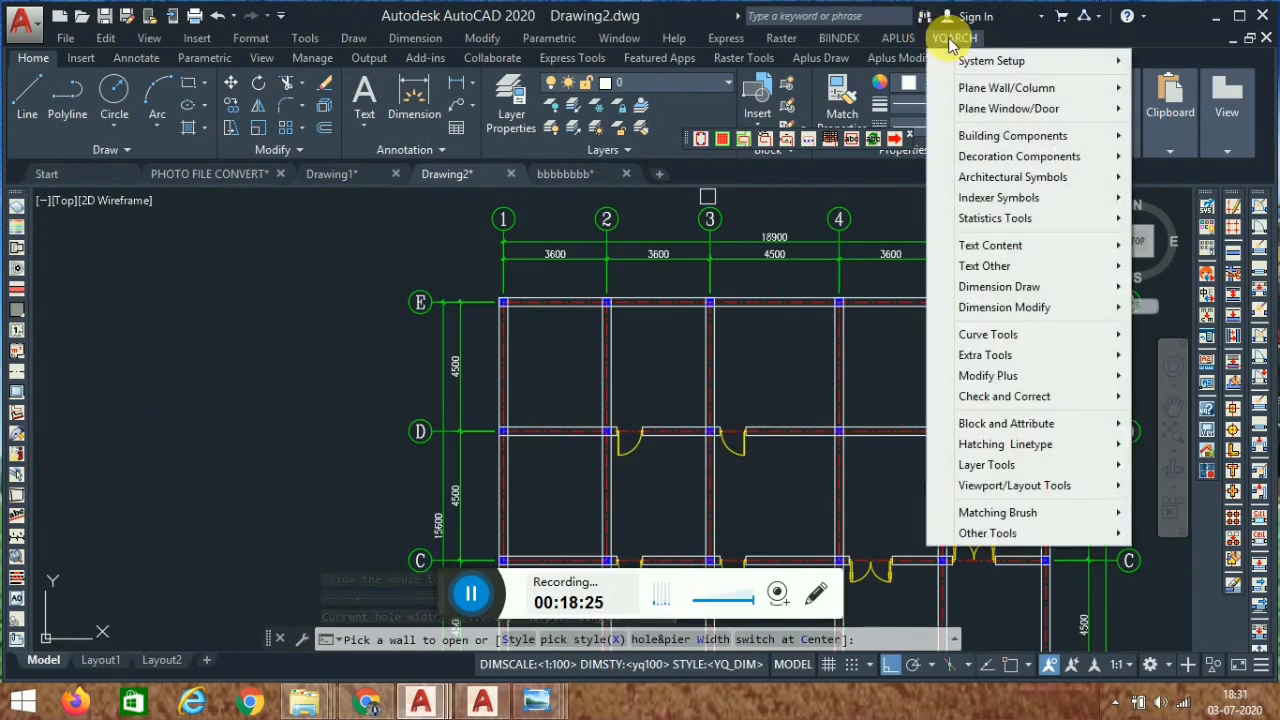
{"action": "mouse_move", "coordinate": [1012, 110]}
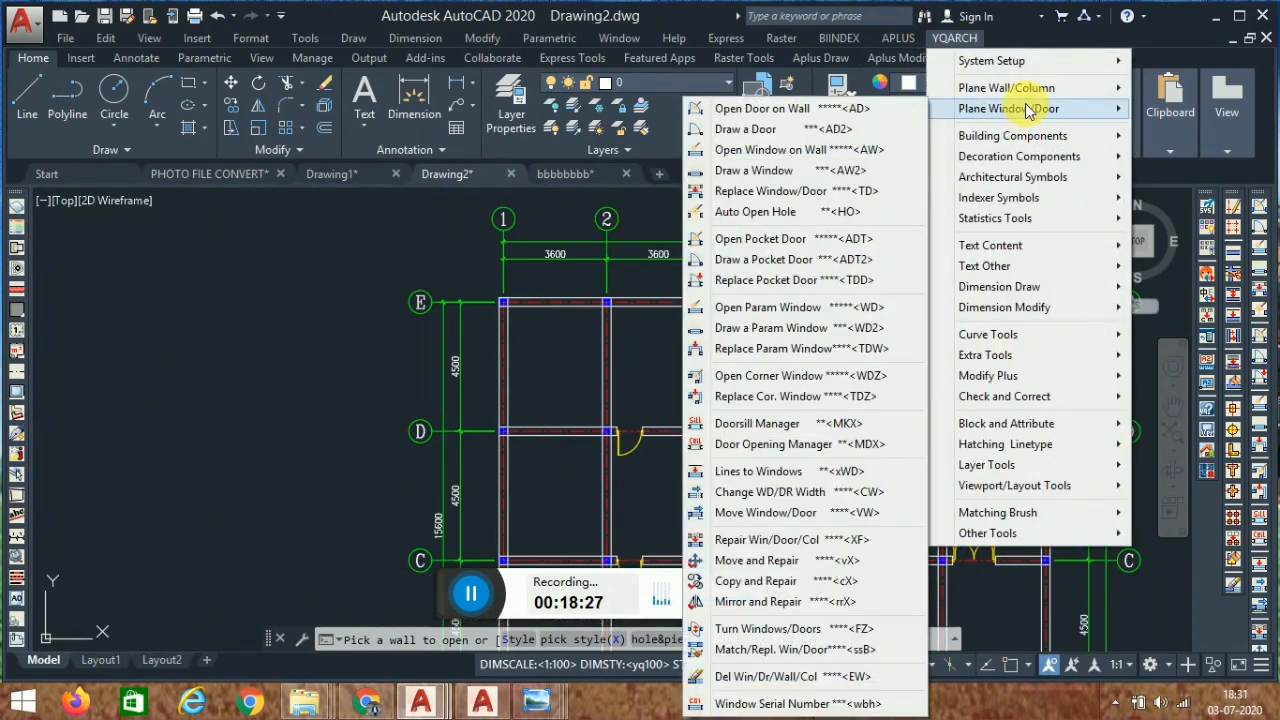
{"action": "left_click", "coordinate": [826, 152]}
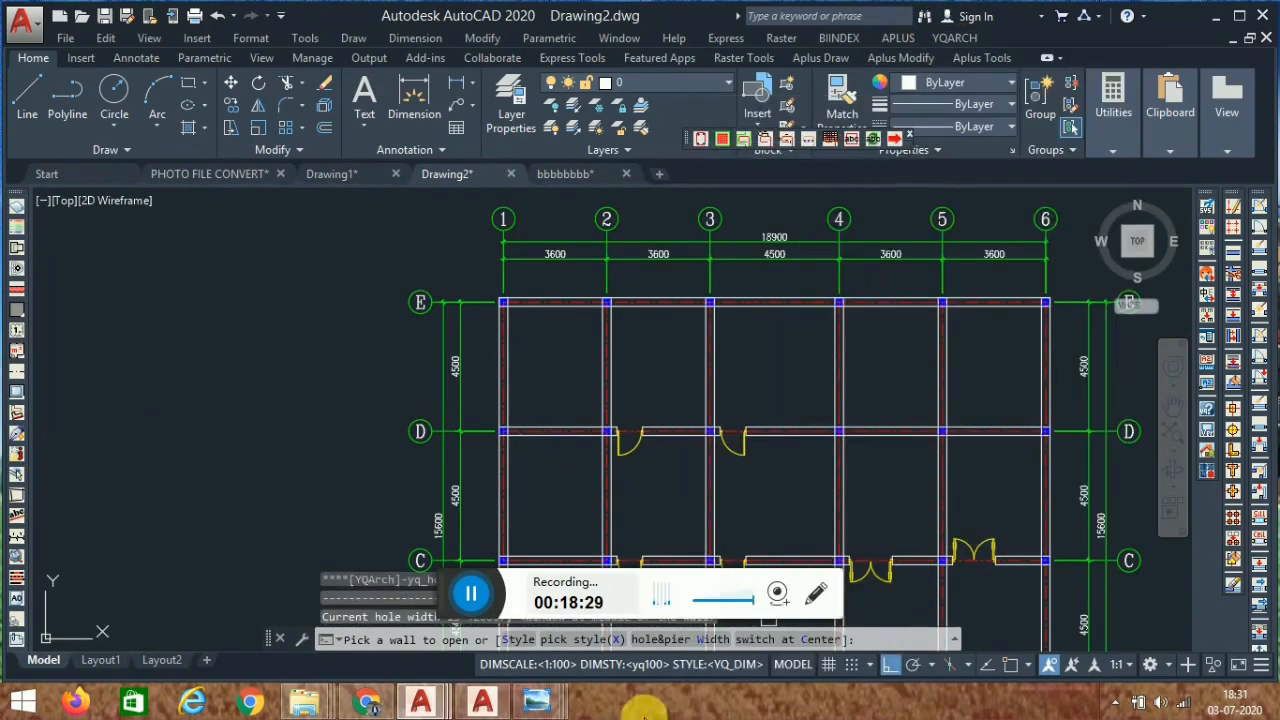
{"action": "left_click", "coordinate": [520, 640]}
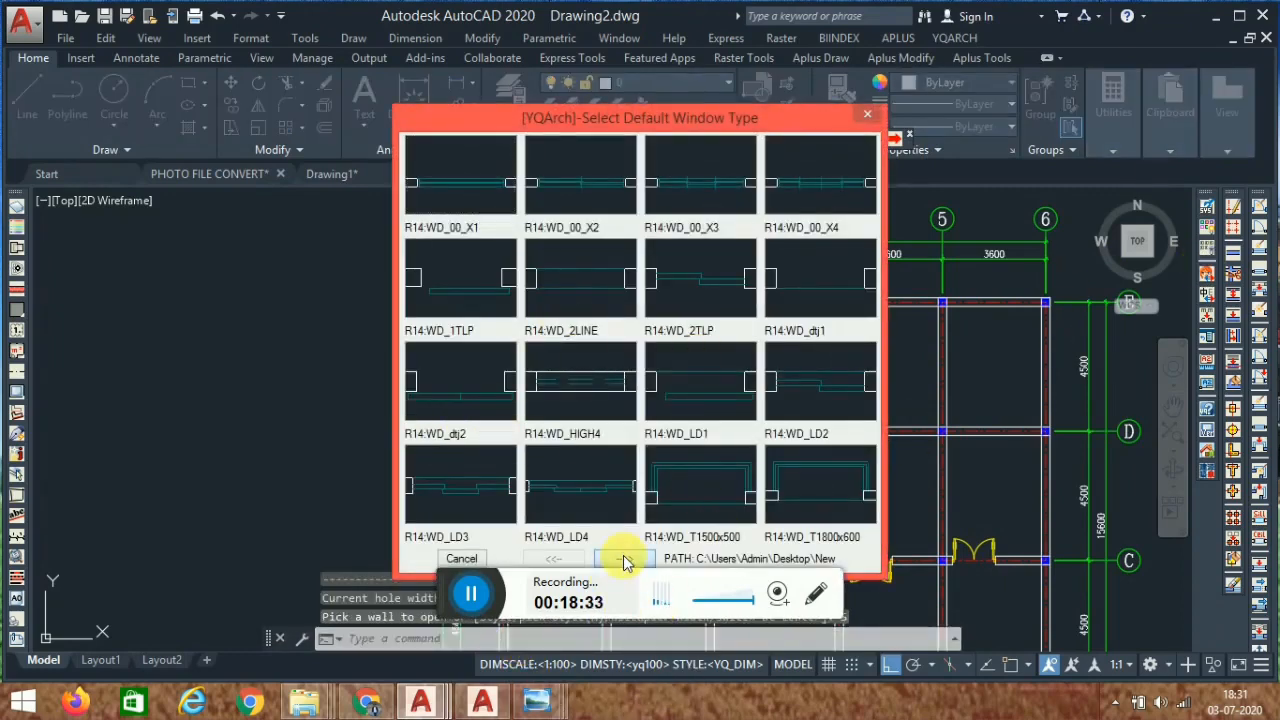
{"action": "left_click", "coordinate": [624, 560]}
{"action": "left_click", "coordinate": [457, 273]}
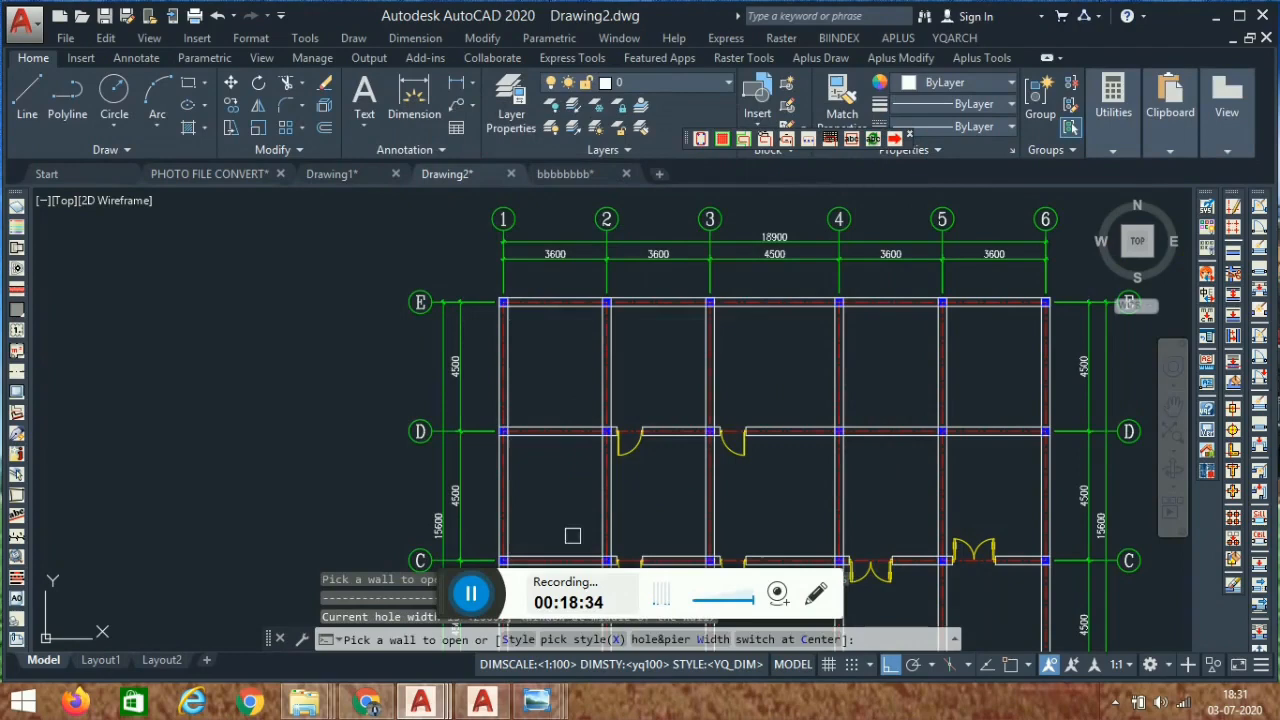
{"action": "left_click", "coordinate": [666, 640]}
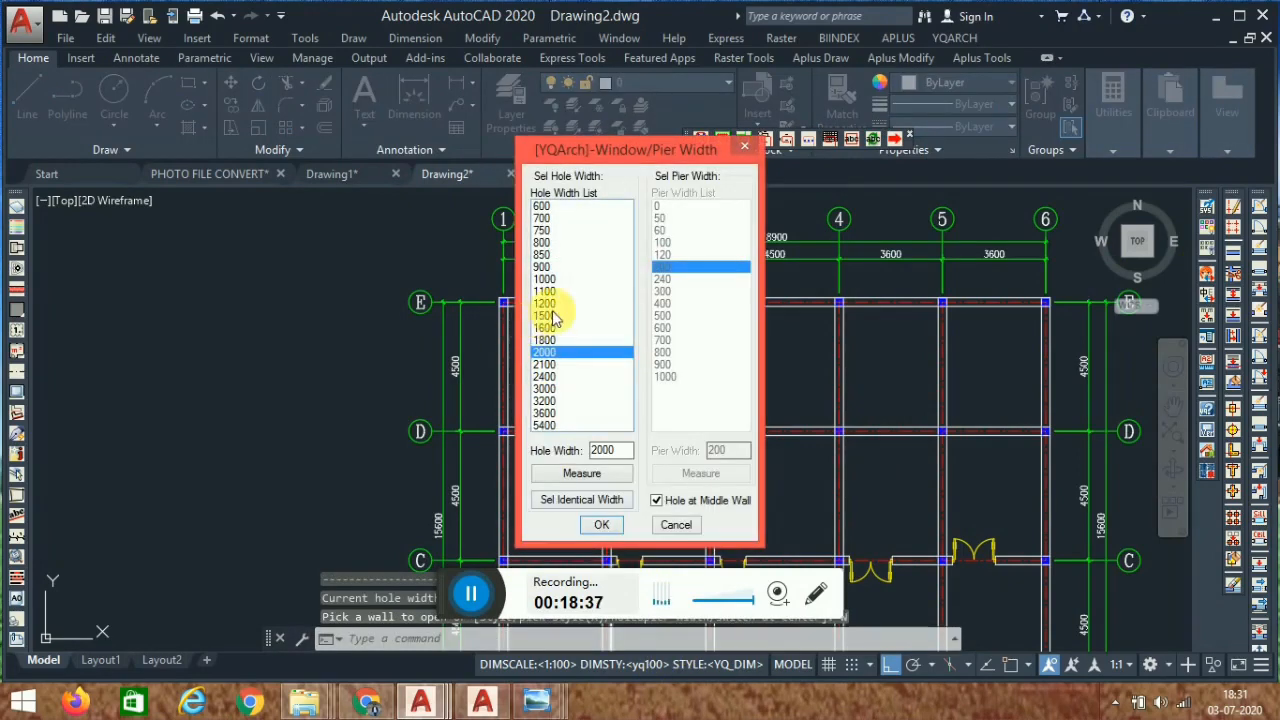
{"action": "left_click", "coordinate": [602, 525]}
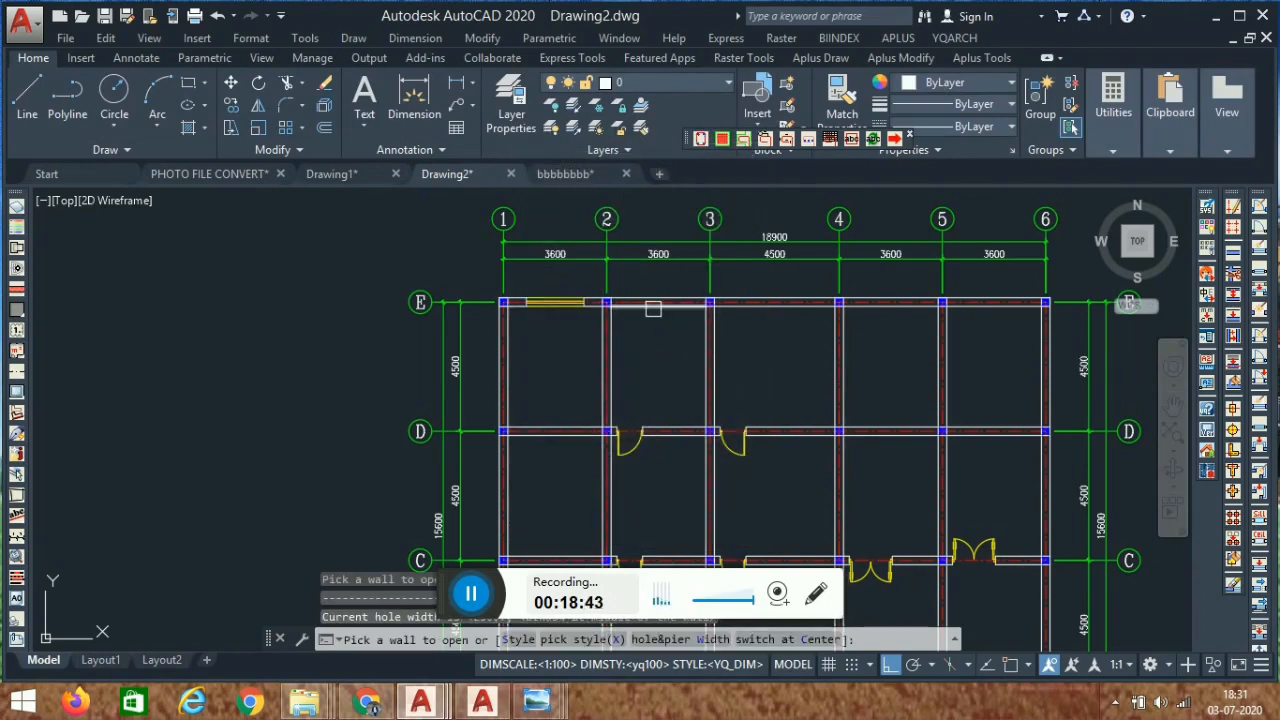
Open windows in the axis E wall in every bay from axis 1 to axis 6.
{"action": "left_click", "coordinate": [886, 304]}
{"action": "left_click", "coordinate": [980, 312]}
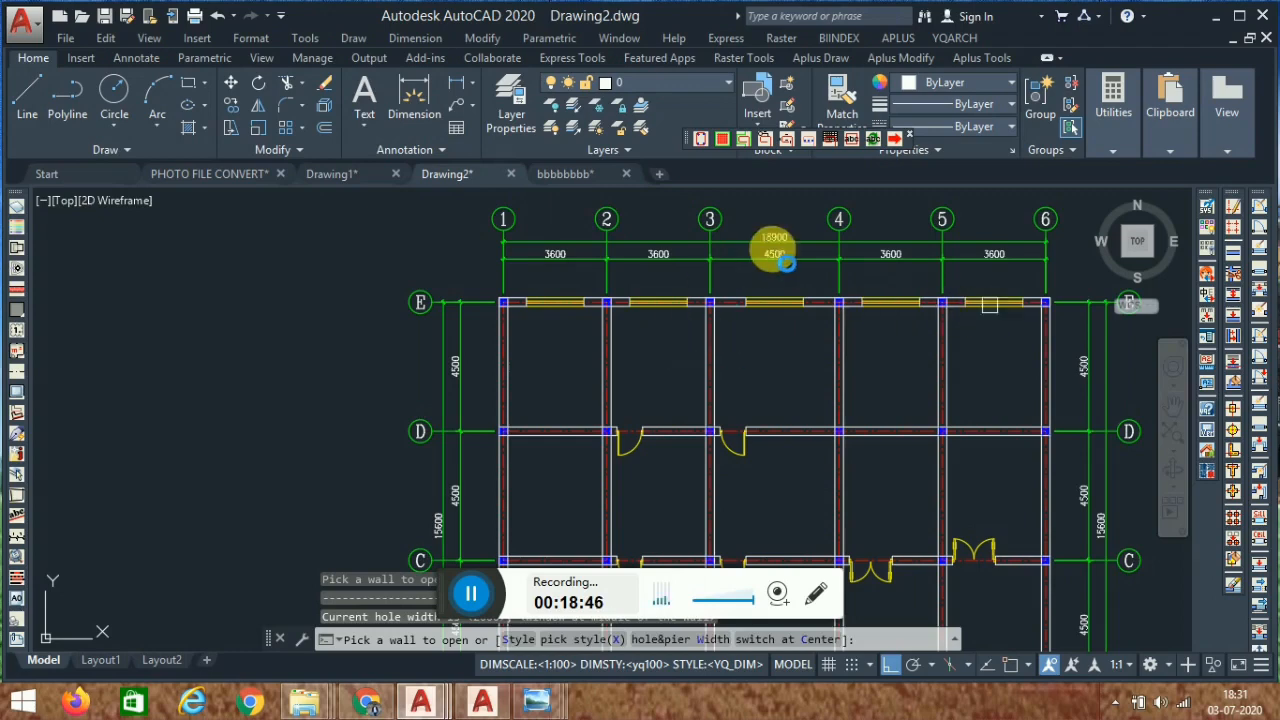
Open a window in the axis B wall between axes 1 and 2.
{"action": "scroll", "coordinate": [771, 247], "scroll_direction": "down", "scroll_amount": 2}
{"action": "middle_click_drag", "start_coordinate": [823, 443], "coordinate": [697, 291]}
{"action": "scroll", "coordinate": [553, 366], "scroll_direction": "up", "scroll_amount": 4}
{"action": "scroll", "coordinate": [451, 364], "scroll_direction": "up", "scroll_amount": 2}
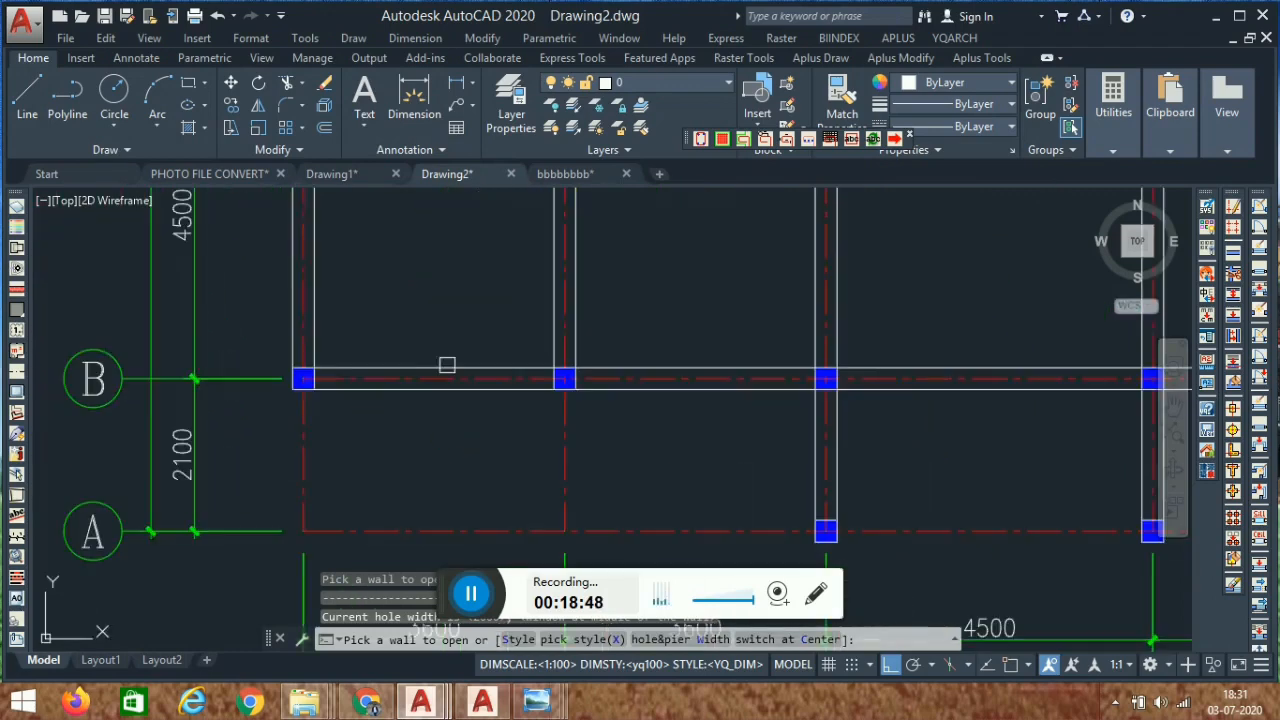
{"action": "left_click", "coordinate": [558, 394]}
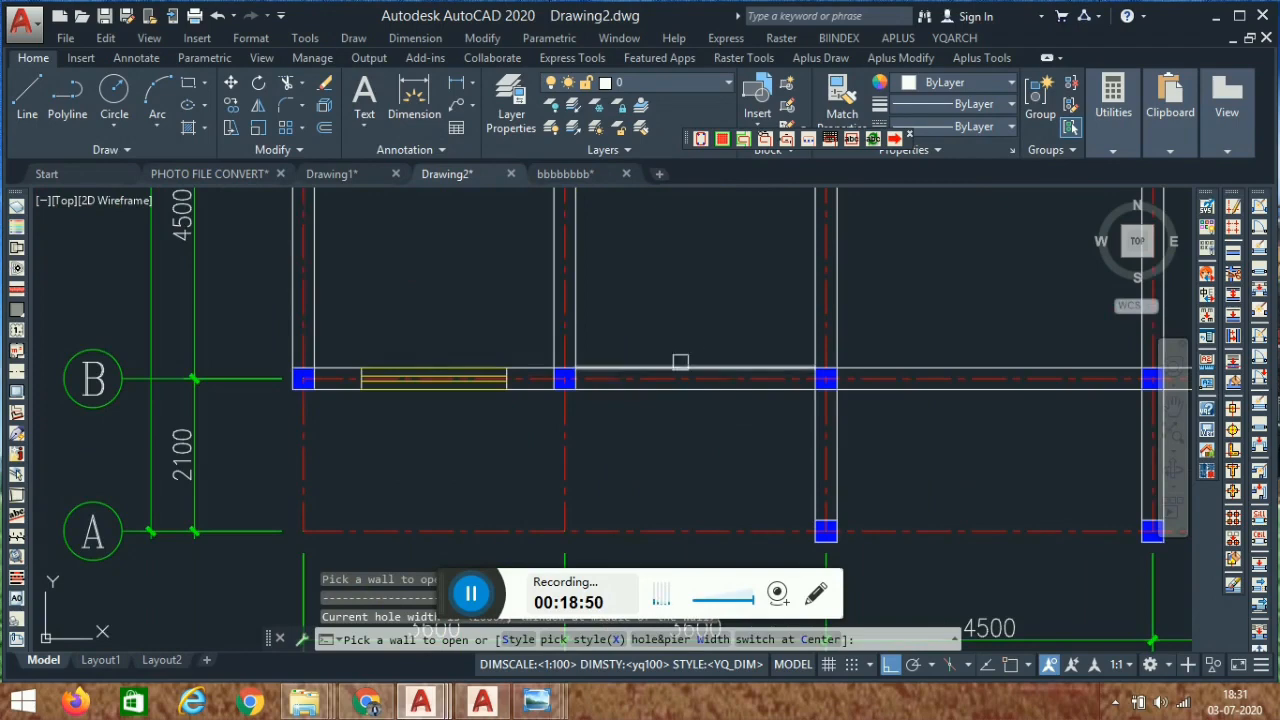
Open windows in the axis B wall between axes 2 and 3, axes 4 and 5, and axes 5 and 6.
{"action": "scroll", "coordinate": [662, 368], "scroll_direction": "down", "scroll_amount": 4}
{"action": "middle_click_drag", "start_coordinate": [803, 360], "coordinate": [620, 383]}
{"action": "scroll", "coordinate": [620, 383], "scroll_direction": "up", "scroll_amount": 4}
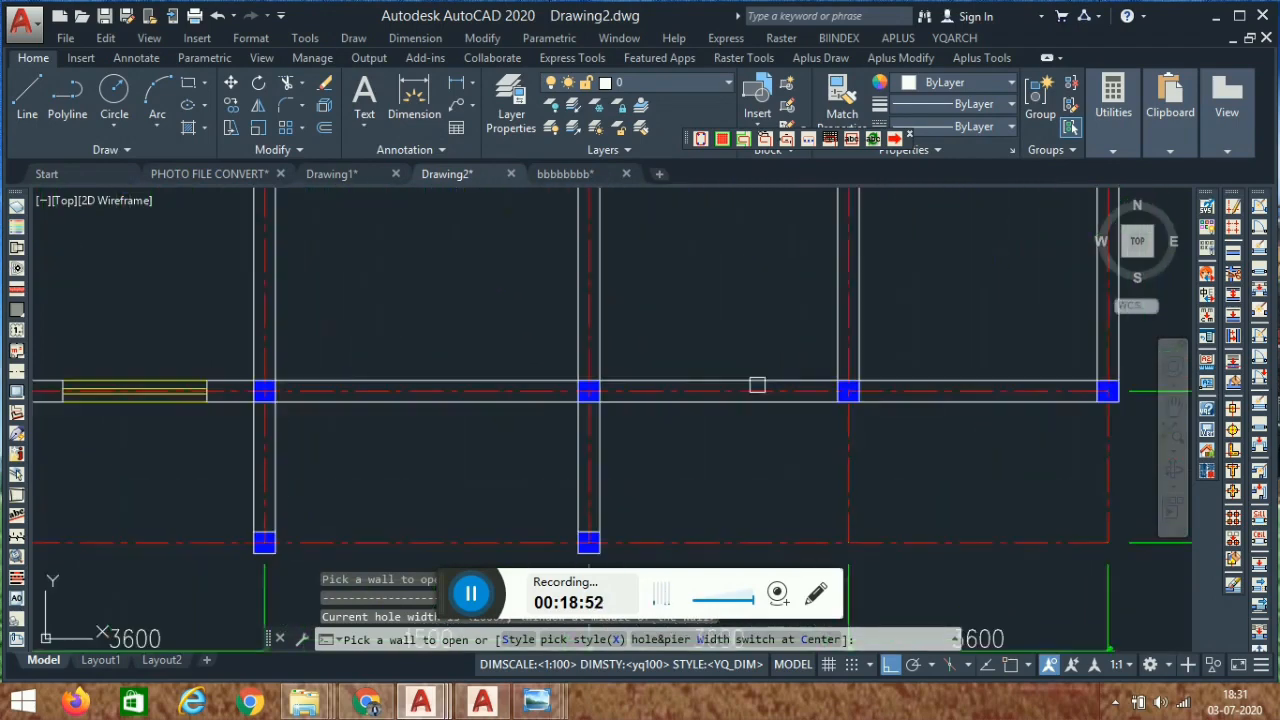
{"action": "left_click", "coordinate": [728, 379]}
{"action": "scroll", "coordinate": [729, 378], "scroll_direction": "down", "scroll_amount": 4}
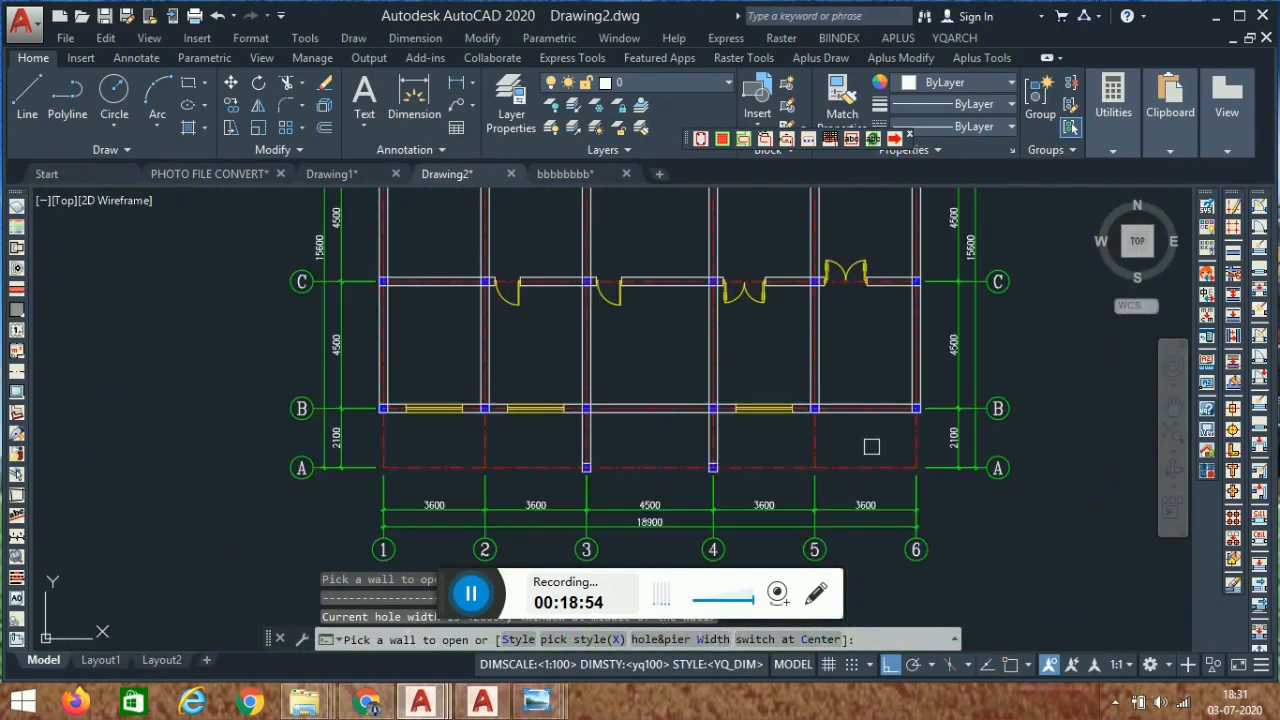
{"action": "scroll", "coordinate": [700, 435], "scroll_direction": "up", "scroll_amount": 4}
{"action": "left_click", "coordinate": [660, 434]}
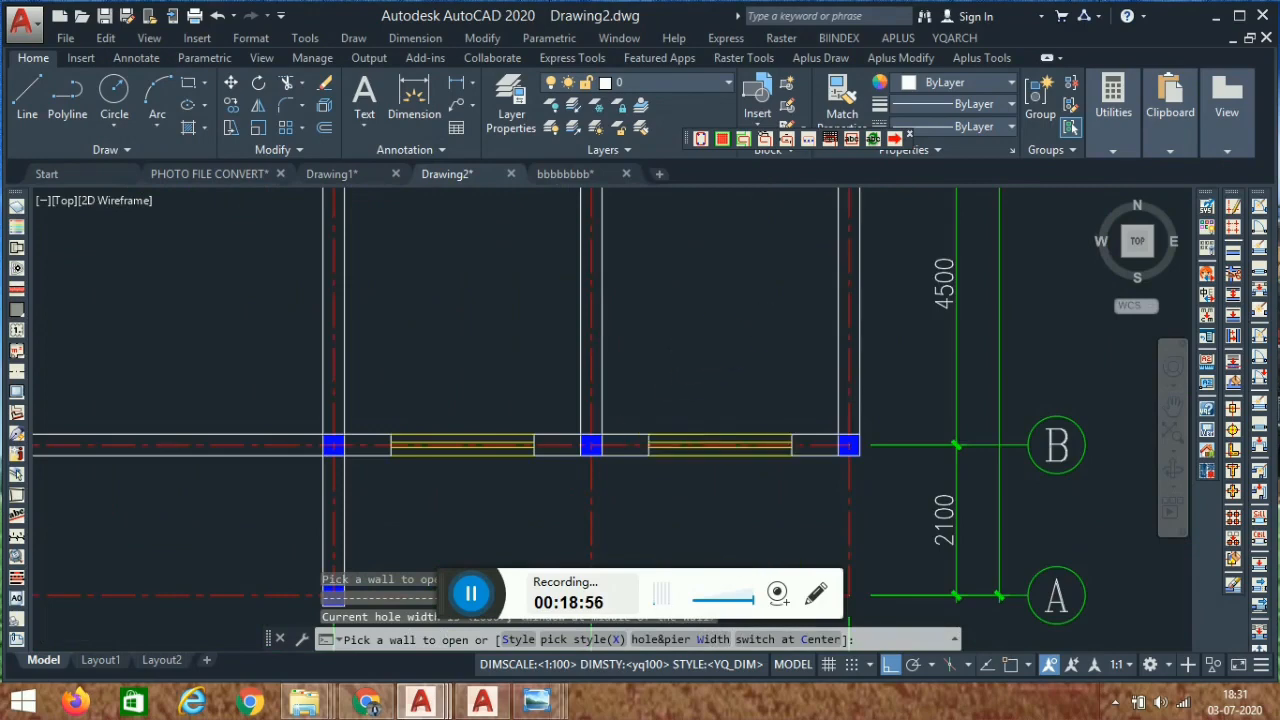
{"action": "scroll", "coordinate": [660, 440], "scroll_direction": "down", "scroll_amount": 5}
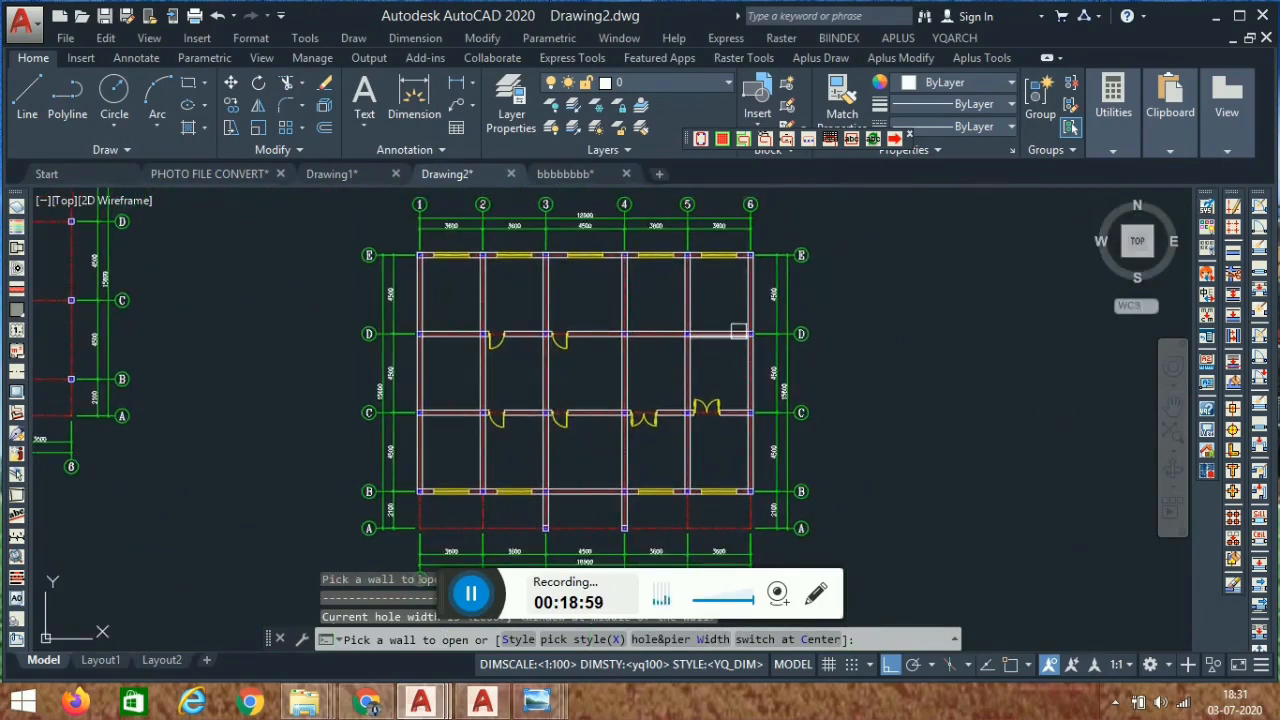
Start YQArch's Arrange Furniture command and choose the Kitchen room layout.
{"action": "left_click", "coordinate": [958, 38]}
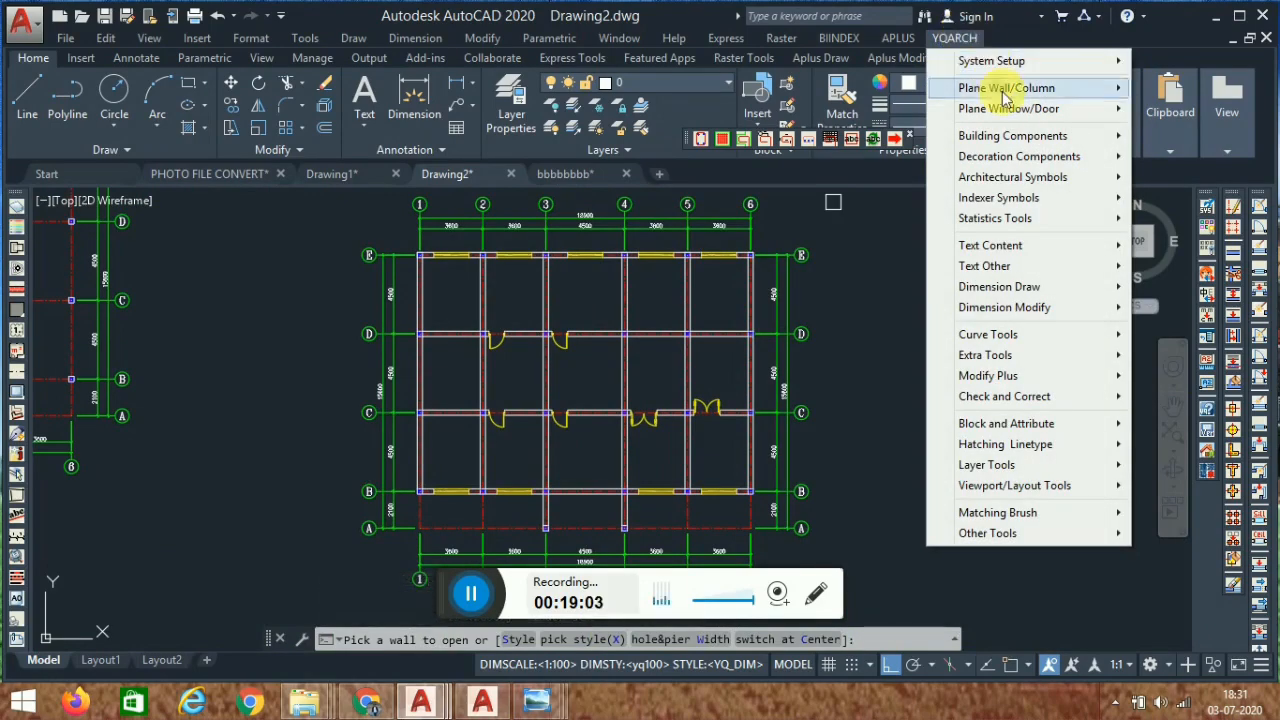
{"action": "mouse_move", "coordinate": [1022, 140]}
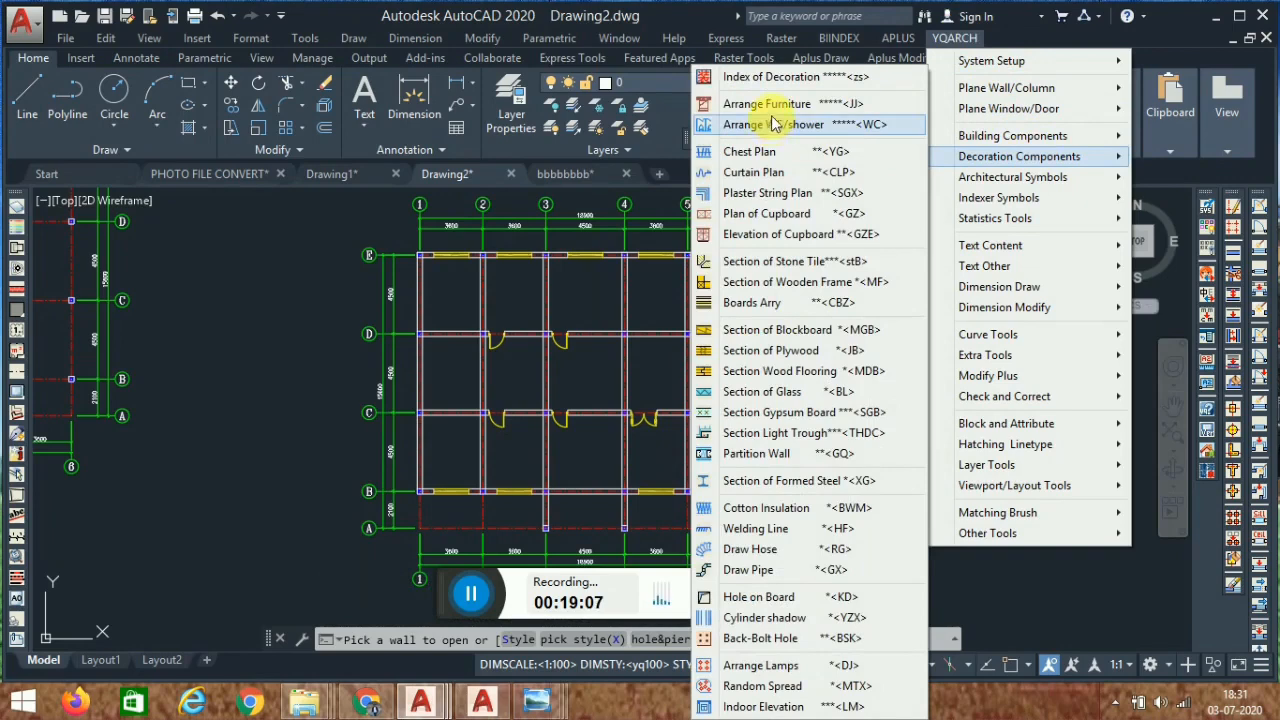
{"action": "left_click", "coordinate": [779, 108]}
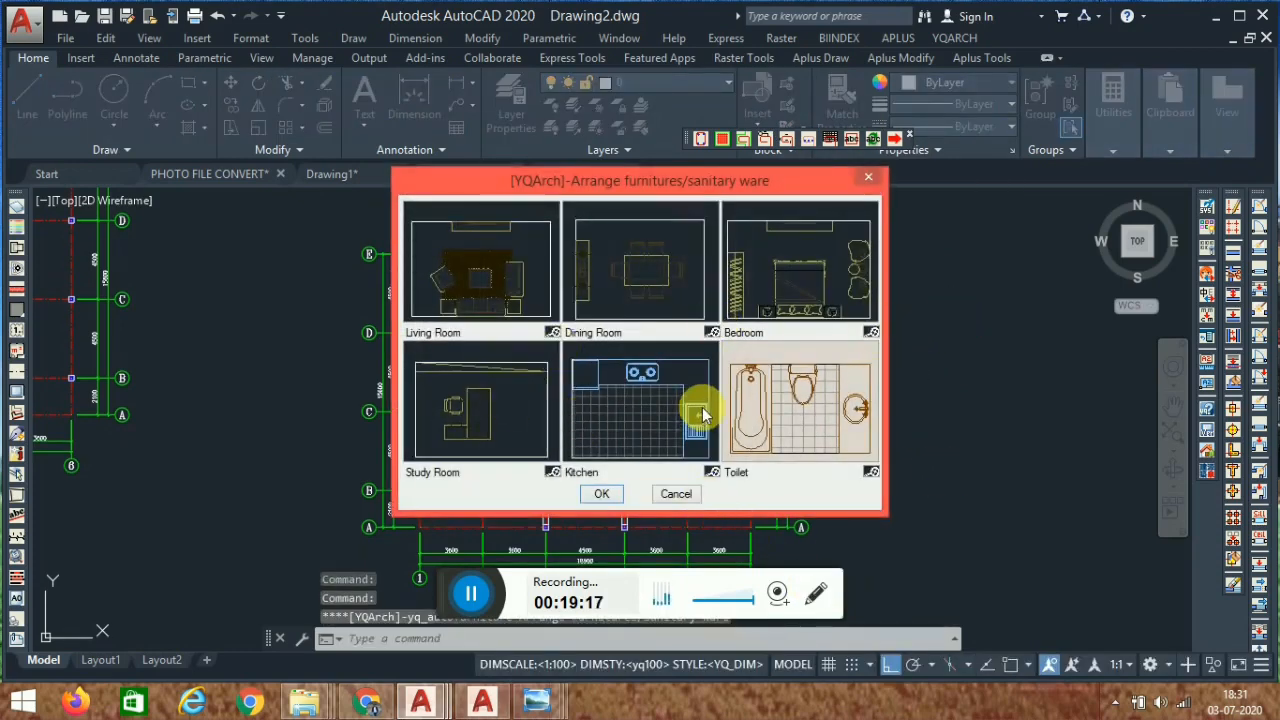
{"action": "left_click", "coordinate": [635, 429]}
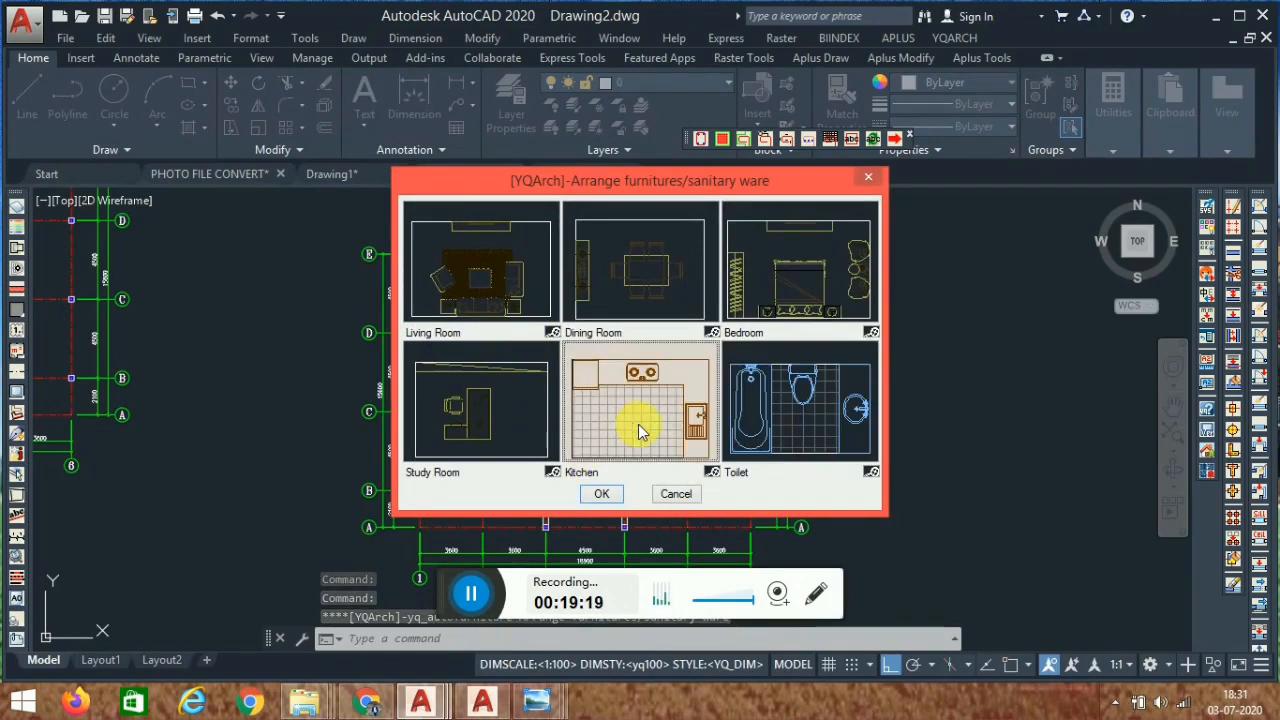
{"action": "left_click", "coordinate": [606, 499]}
Place the kitchen in the room between axes 3 and 4 and axes D and E, arranging the fixtures along the axis D wall.
{"action": "scroll", "coordinate": [668, 264], "scroll_direction": "up", "scroll_amount": 2}
{"action": "mouse_move", "coordinate": [675, 377]}
{"action": "middle_mouse_down"}
{"action": "mouse_move", "coordinate": [594, 399]}
{"action": "mouse_move", "coordinate": [766, 343]}
{"action": "middle_mouse_up"}
{"action": "scroll", "coordinate": [583, 250], "scroll_direction": "up", "scroll_amount": 5}
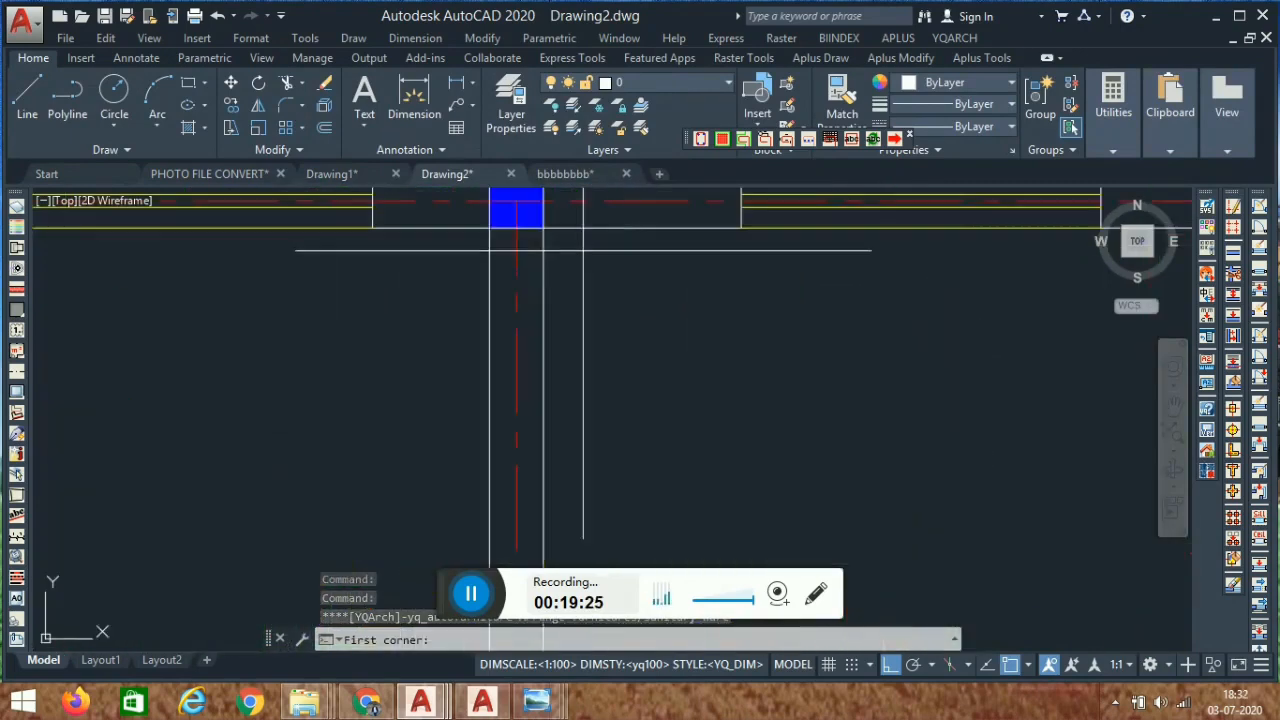
{"action": "left_click", "coordinate": [544, 228]}
{"action": "scroll", "coordinate": [562, 268], "scroll_direction": "down", "scroll_amount": 5}
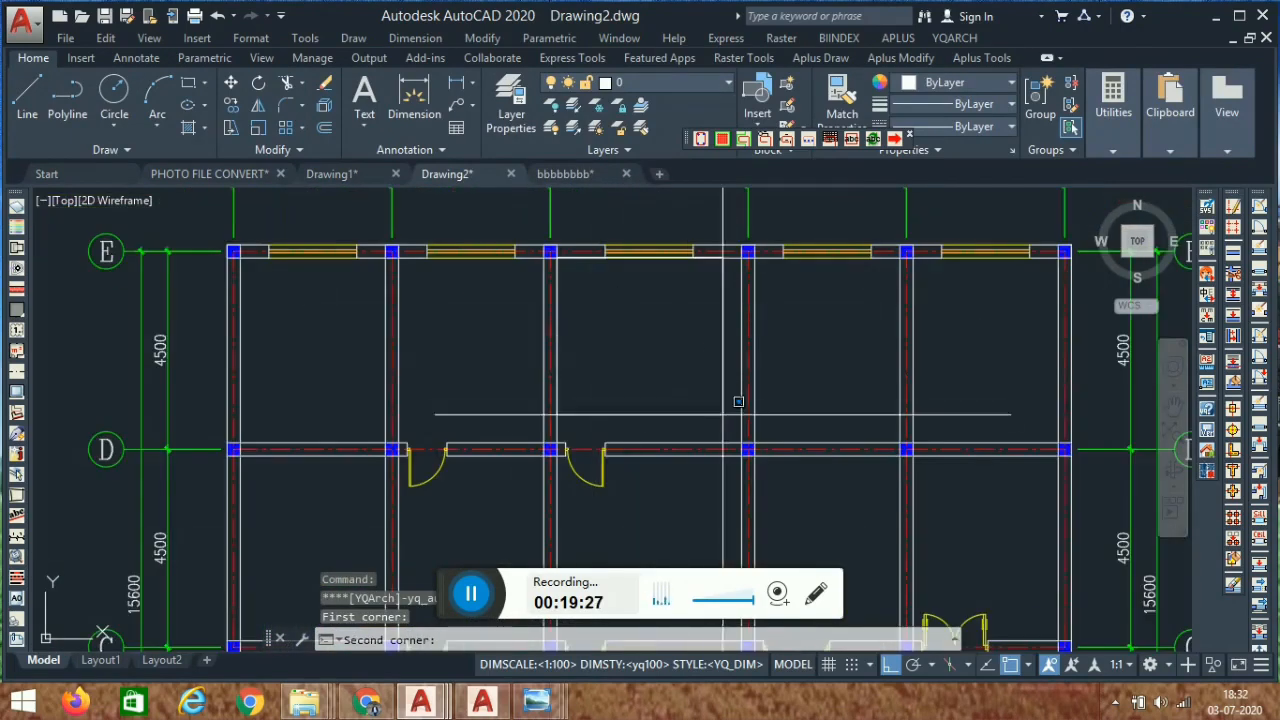
{"action": "scroll", "coordinate": [745, 440], "scroll_direction": "up", "scroll_amount": 3}
{"action": "left_click", "coordinate": [731, 430]}
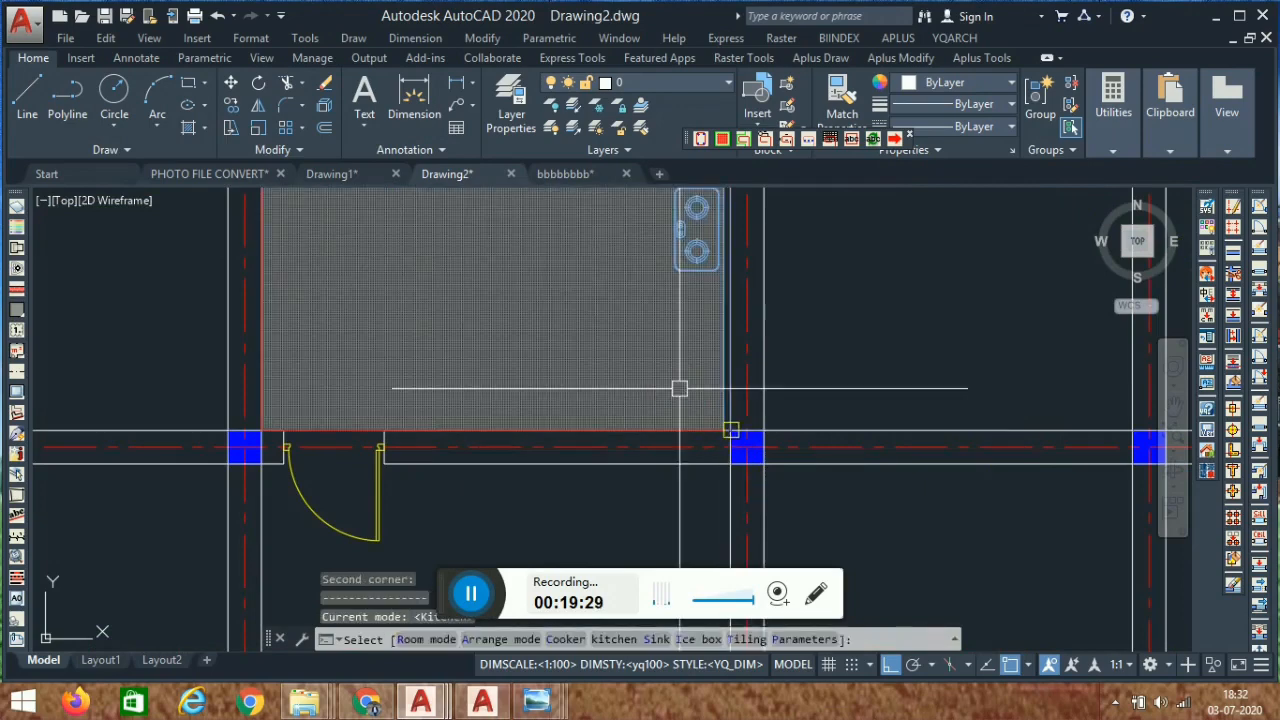
{"action": "left_click", "coordinate": [650, 364]}
{"action": "scroll", "coordinate": [664, 300], "scroll_direction": "down", "scroll_amount": 2}
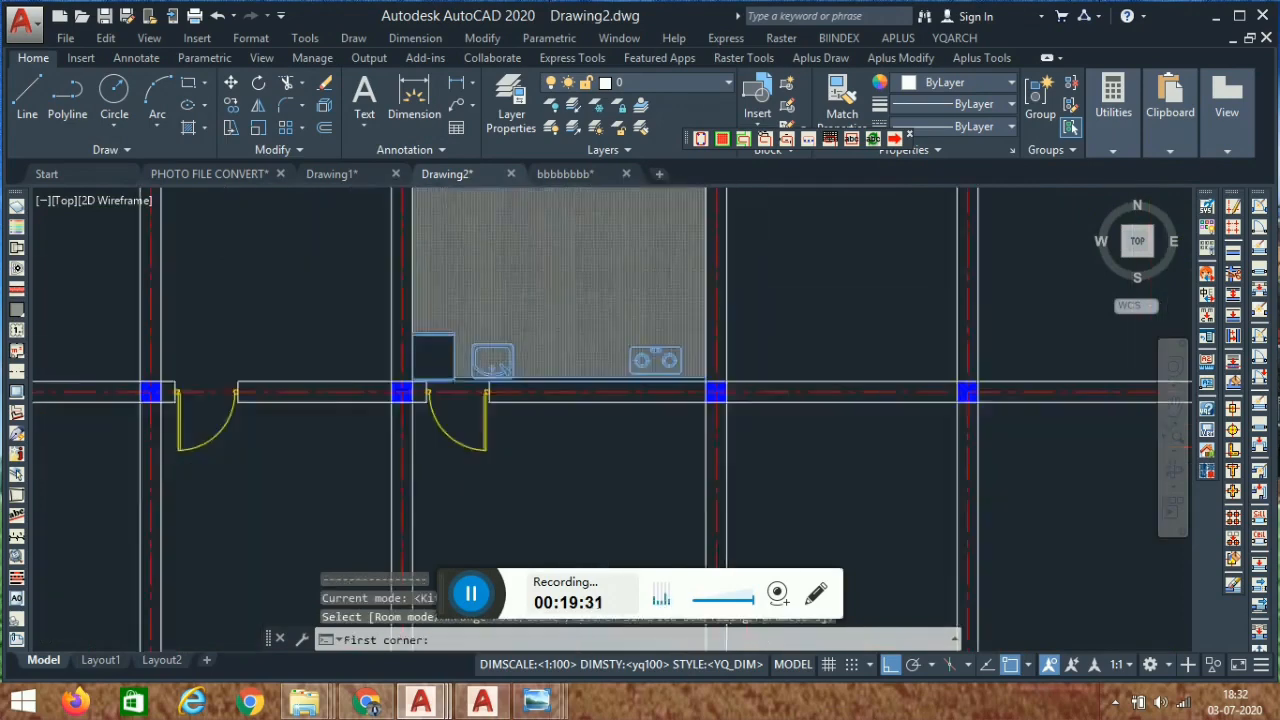
{"action": "scroll", "coordinate": [510, 365], "scroll_direction": "down", "scroll_amount": 3}
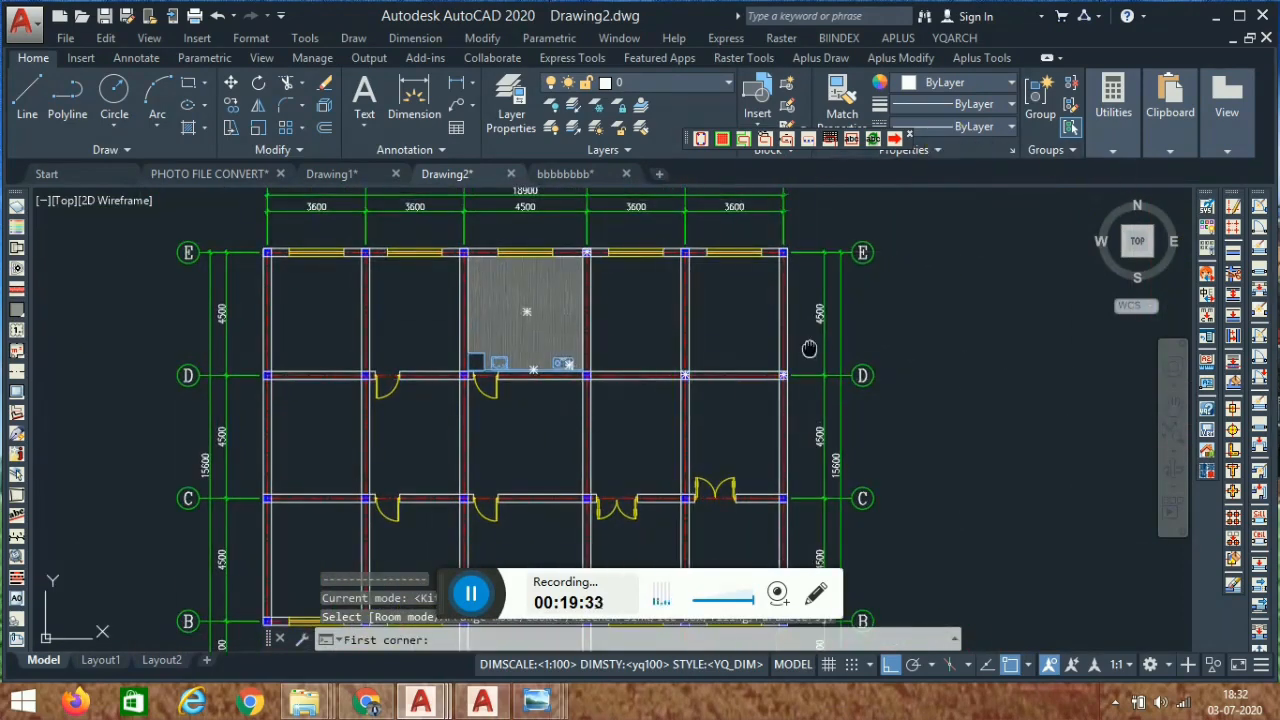
{"action": "middle_click_drag", "start_coordinate": [809, 348], "coordinate": [695, 439]}
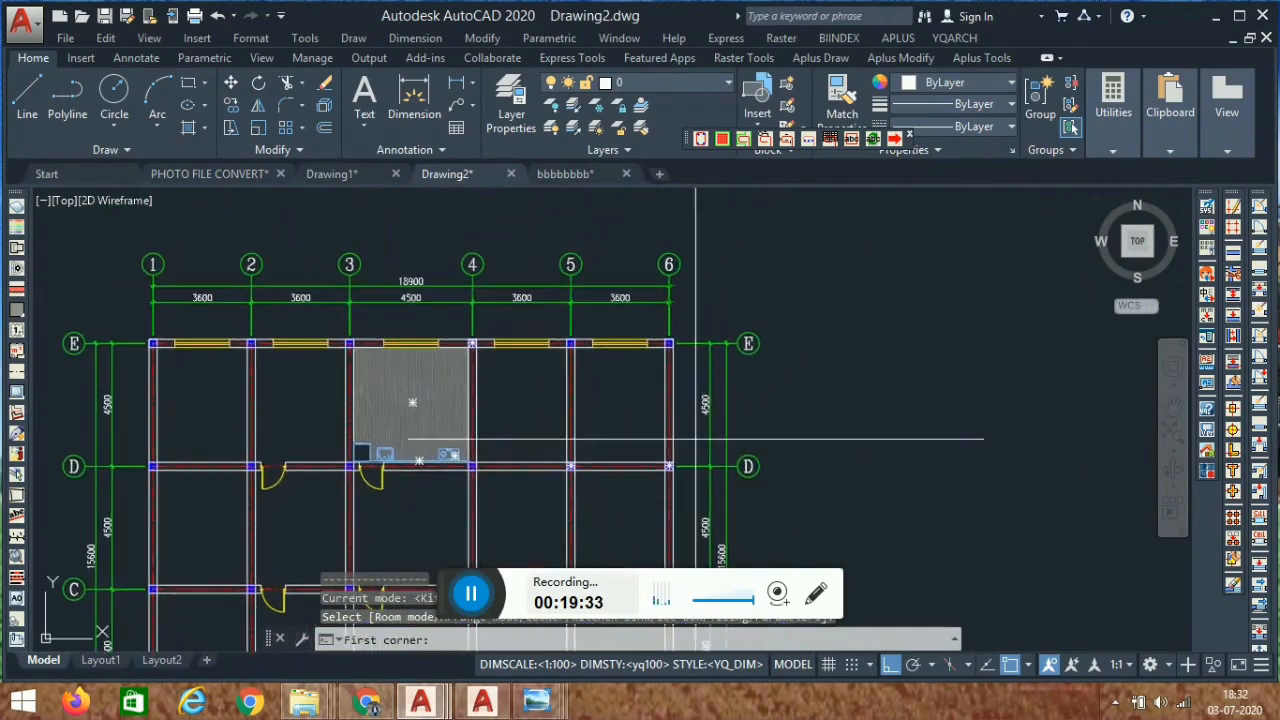
Start Indoor Elevation from the Index of Decoration and accept the Drag Rectangle and 2x2 Elevations settings with an index plan.
{"action": "left_click", "coordinate": [955, 38]}
{"action": "mouse_move", "coordinate": [1018, 160]}
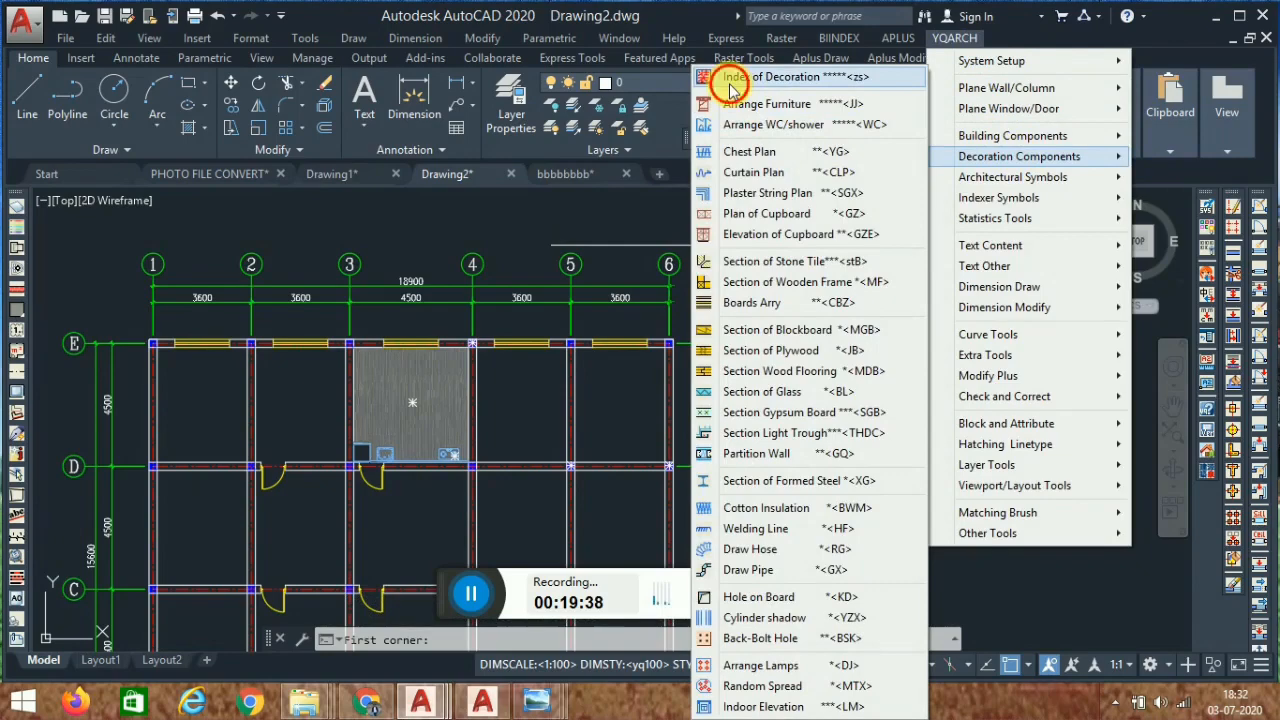
{"action": "left_click", "coordinate": [729, 84]}
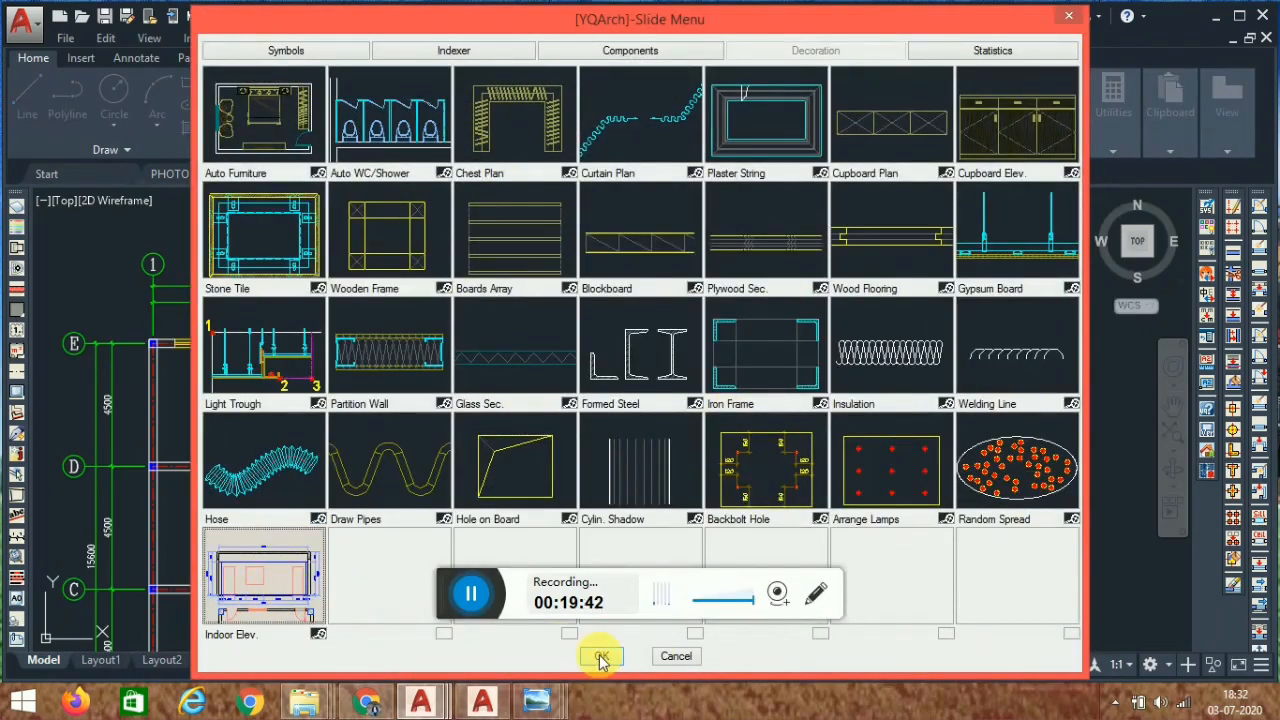
{"action": "left_click", "coordinate": [601, 657]}
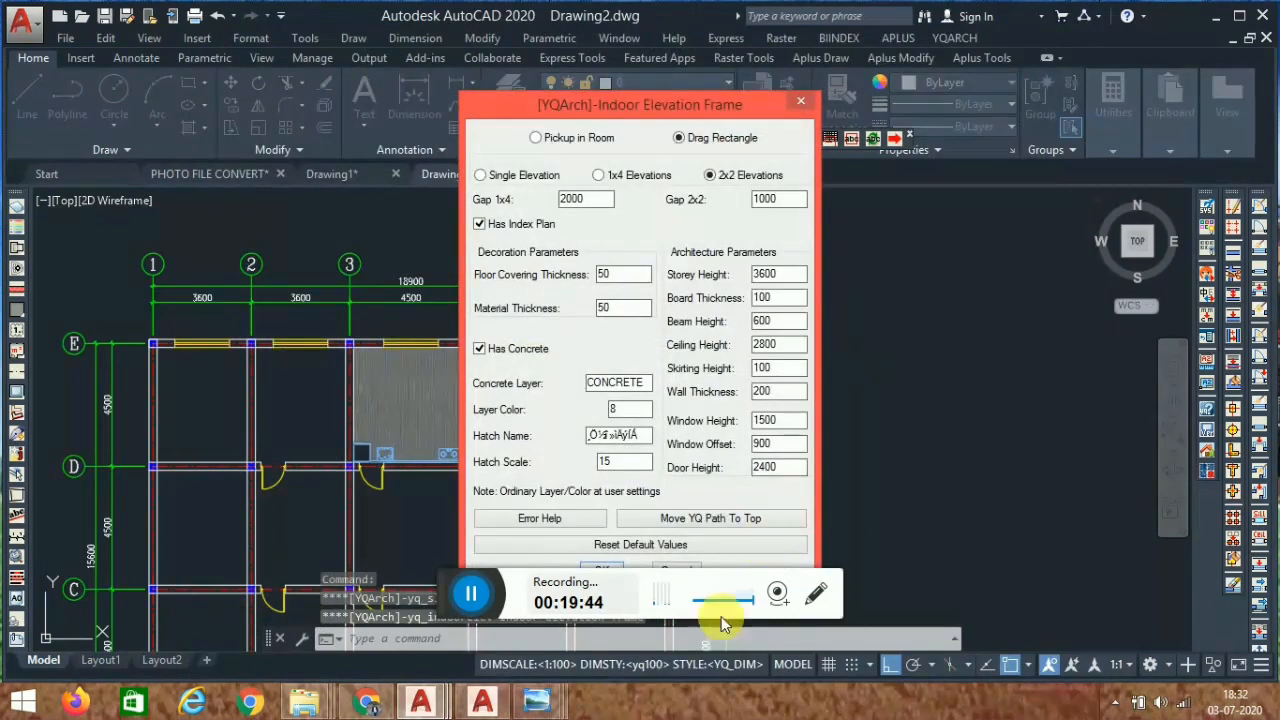
{"action": "left_click_drag", "start_coordinate": [655, 108], "coordinate": [557, 59]}
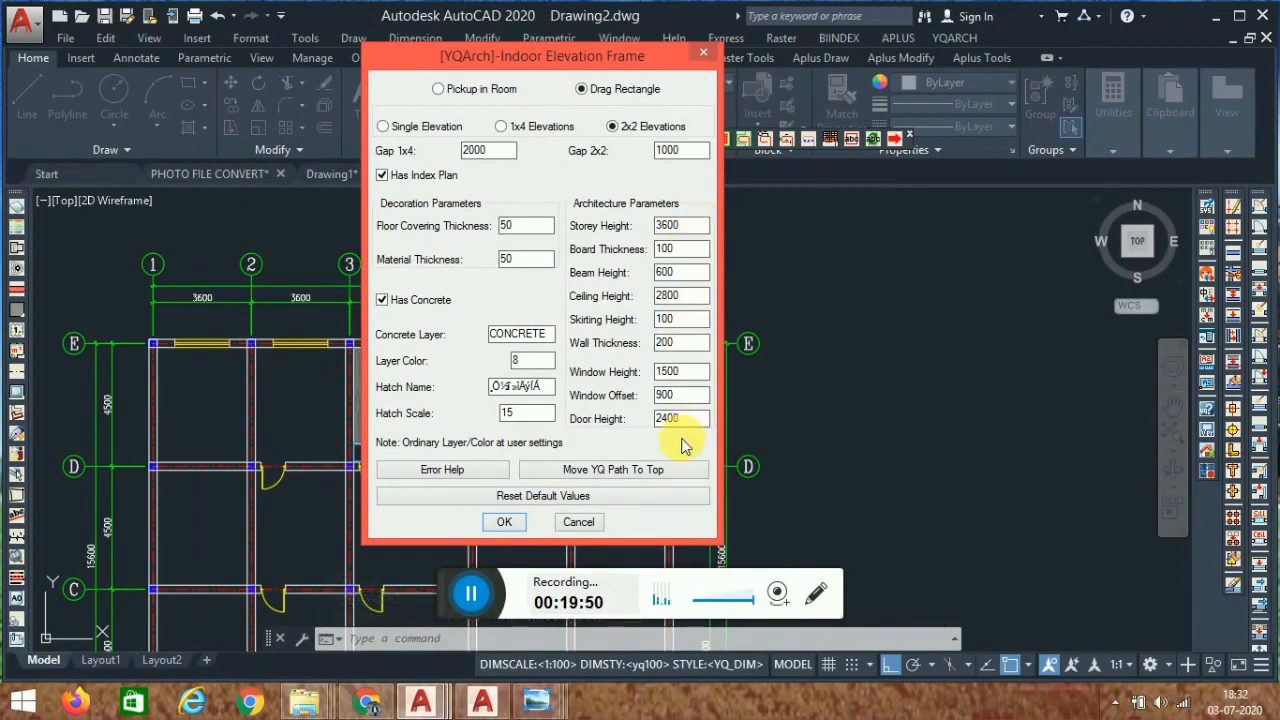
{"action": "left_click", "coordinate": [504, 522]}
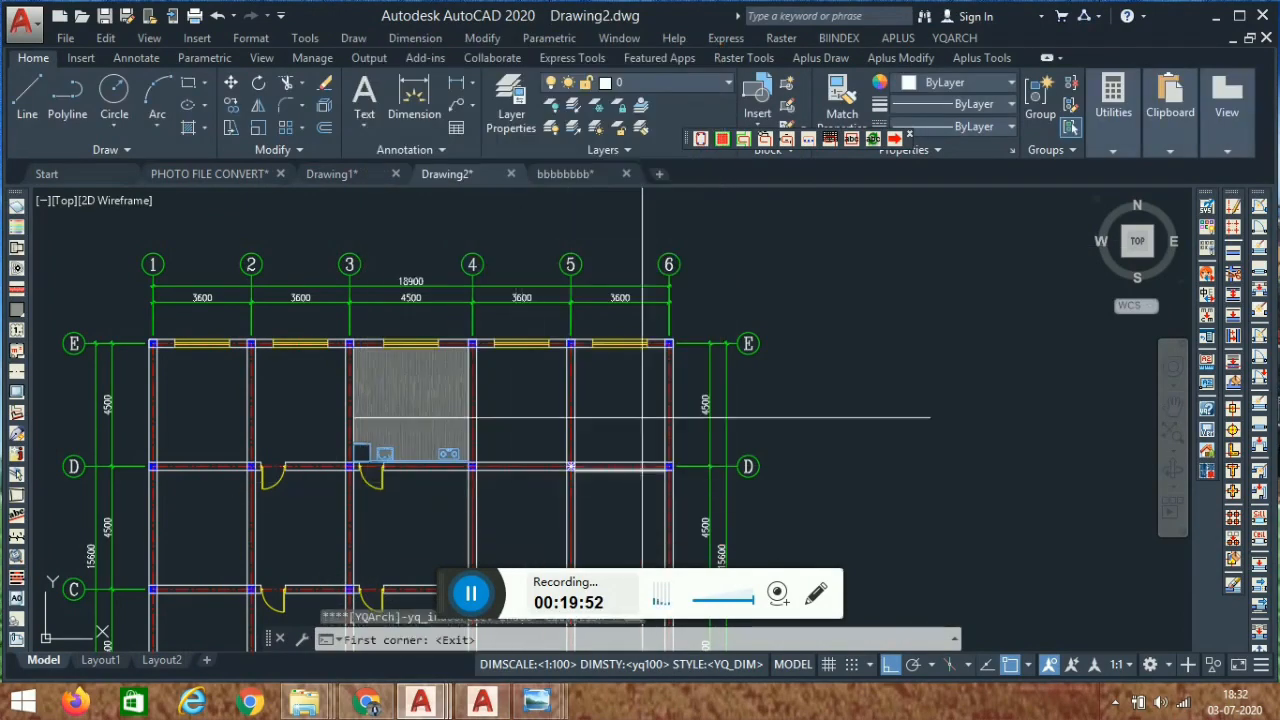
Define the elevation boundary as a wide rectangle across the axis E side of the walled plan, extending past axes 1 and 6.
{"action": "mouse_move", "coordinate": [712, 386]}
{"action": "middle_mouse_down"}
{"action": "mouse_move", "coordinate": [785, 333]}
{"action": "mouse_move", "coordinate": [842, 332]}
{"action": "middle_mouse_up"}
{"action": "scroll", "coordinate": [855, 255], "scroll_direction": "down", "scroll_amount": 3}
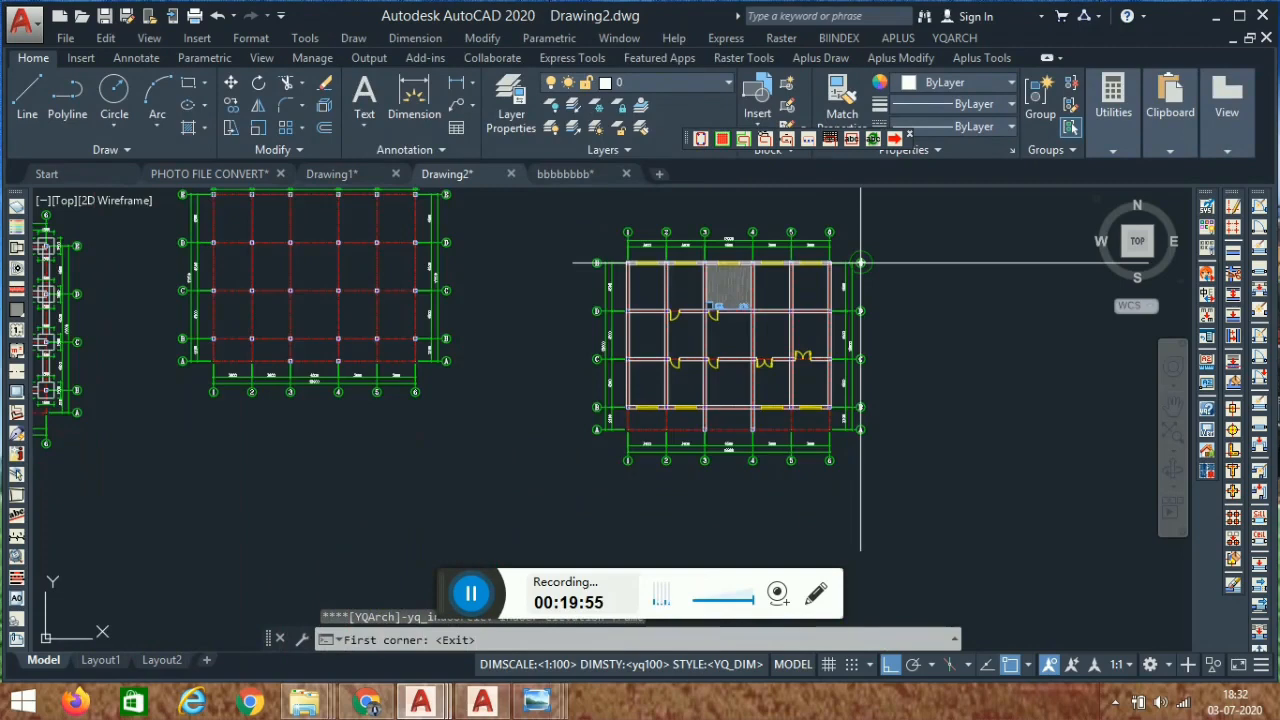
{"action": "middle_click_drag", "start_coordinate": [860, 263], "coordinate": [793, 313]}
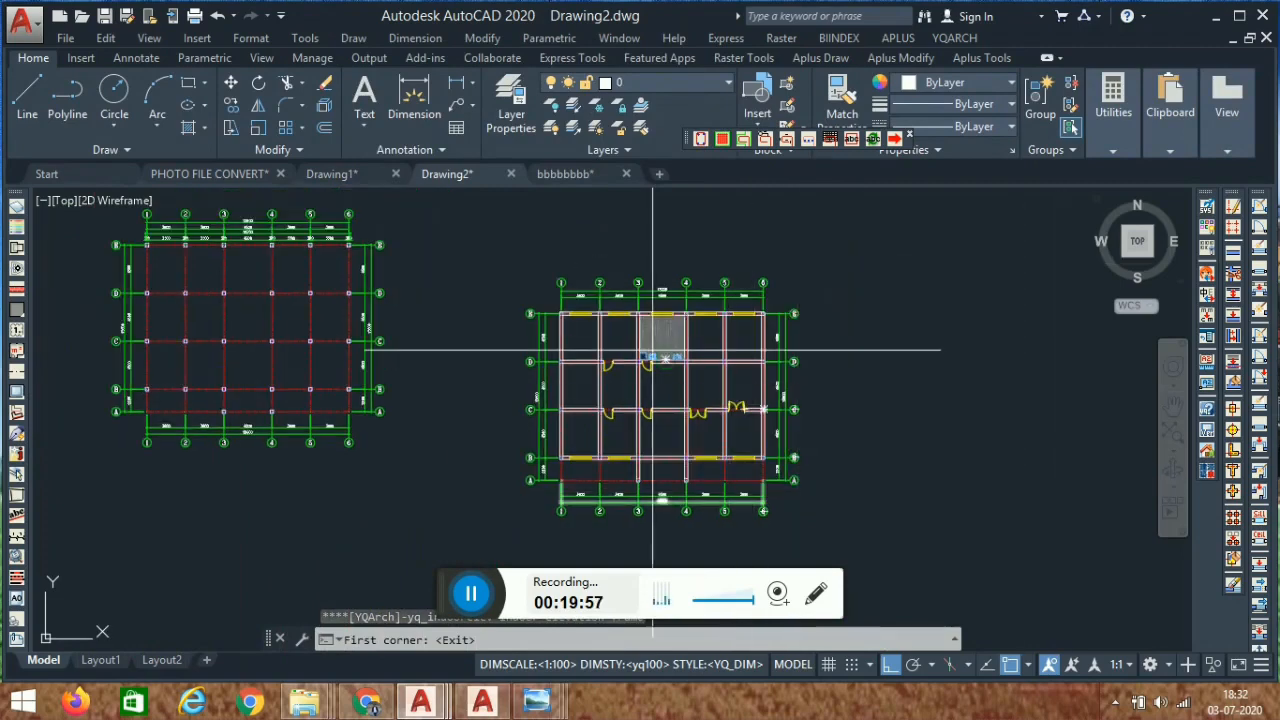
{"action": "scroll", "coordinate": [568, 350], "scroll_direction": "up", "scroll_amount": 2}
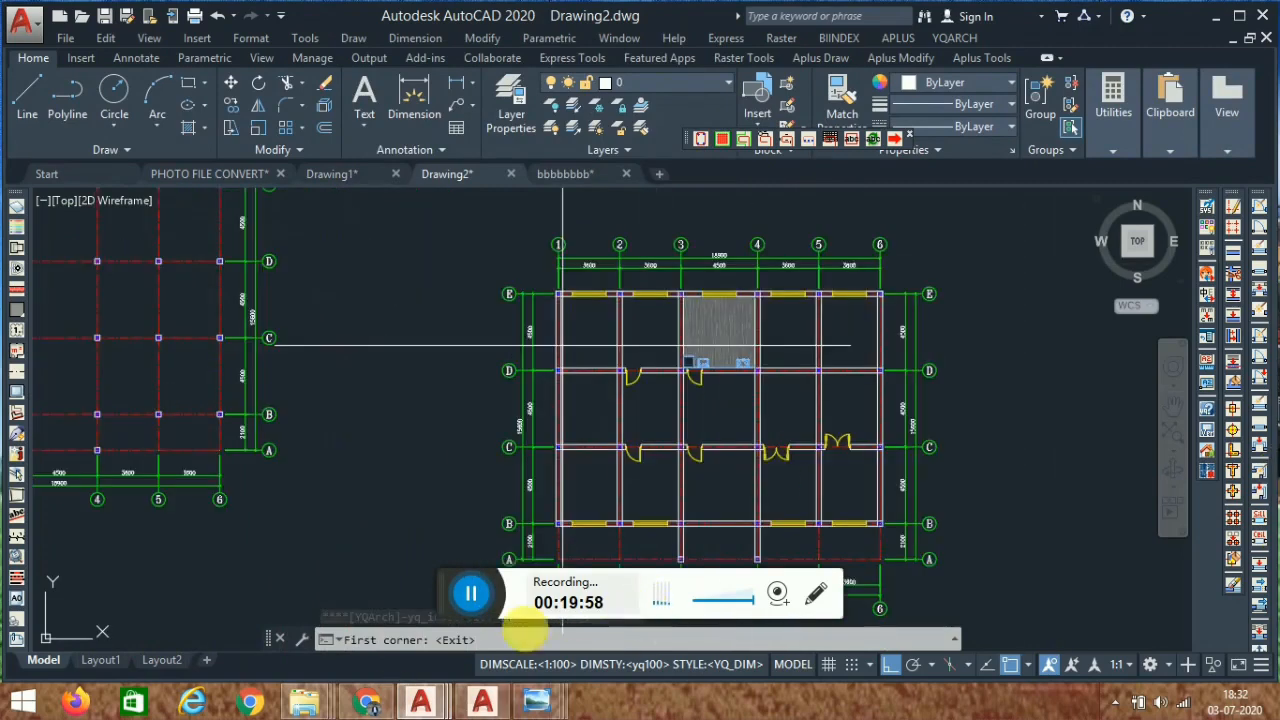
{"action": "left_click", "coordinate": [411, 316]}
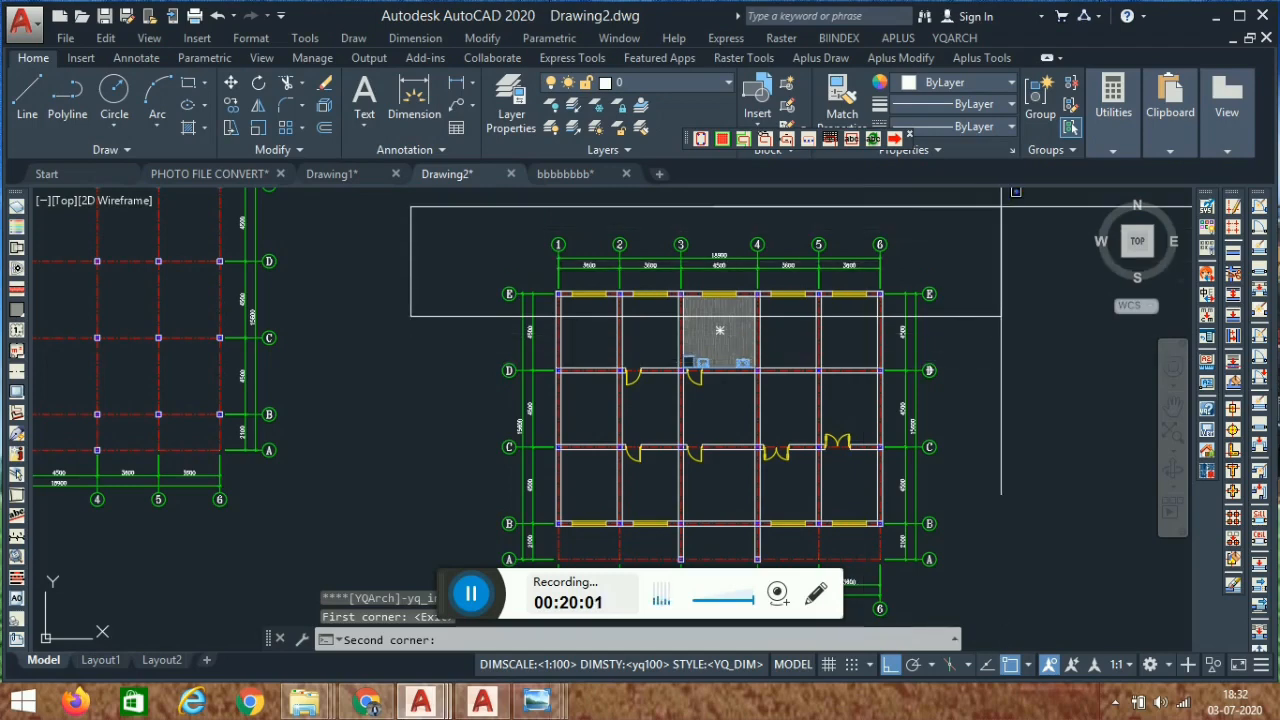
{"action": "middle_click_drag", "start_coordinate": [998, 209], "coordinate": [891, 270]}
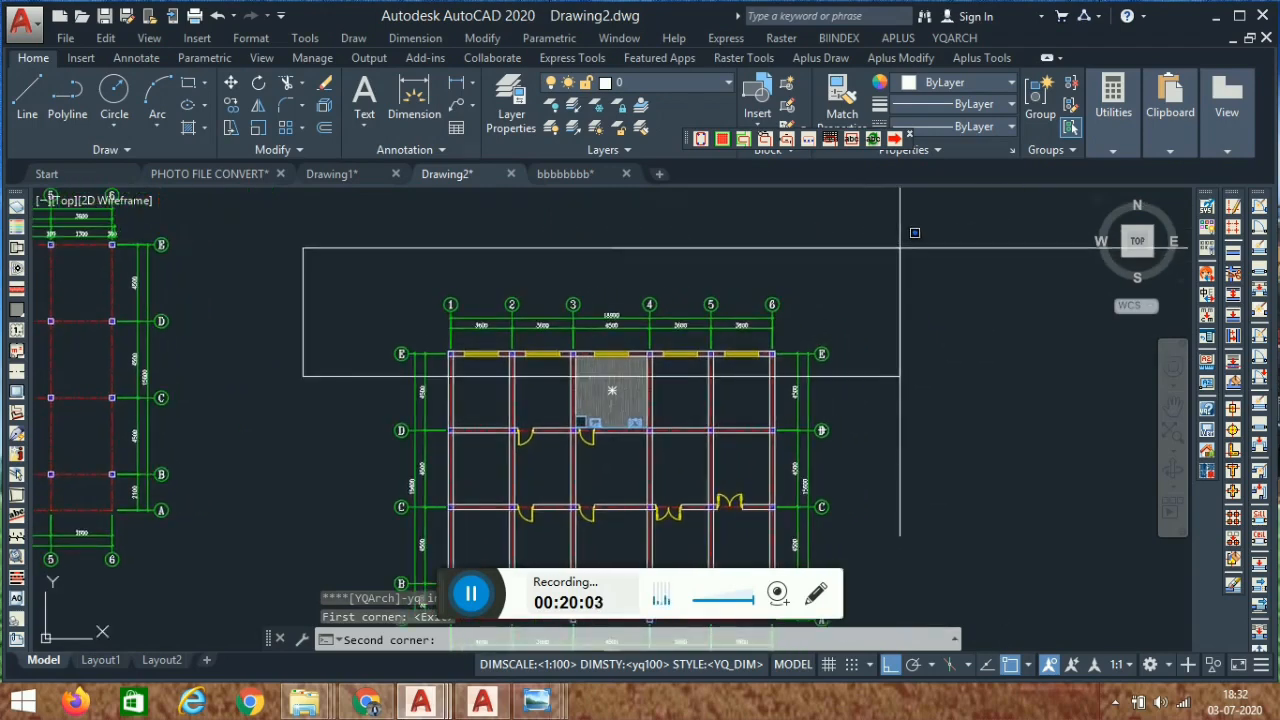
{"action": "left_click", "coordinate": [912, 272]}
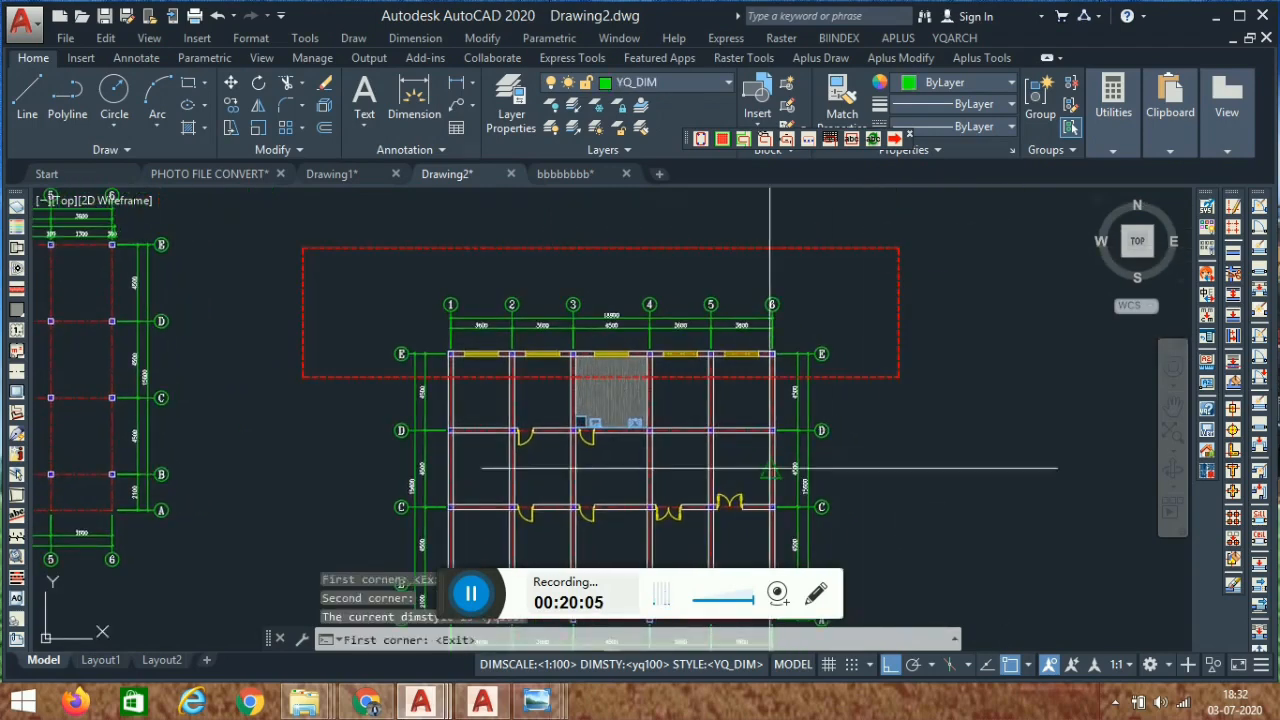
Mark a second rectangle in the empty area east of the walled plan to generate the indoor elevations there.
{"action": "scroll", "coordinate": [1012, 466], "scroll_direction": "down", "scroll_amount": 4}
{"action": "middle_click_drag", "start_coordinate": [934, 371], "coordinate": [626, 403]}
{"action": "left_click", "coordinate": [766, 366]}
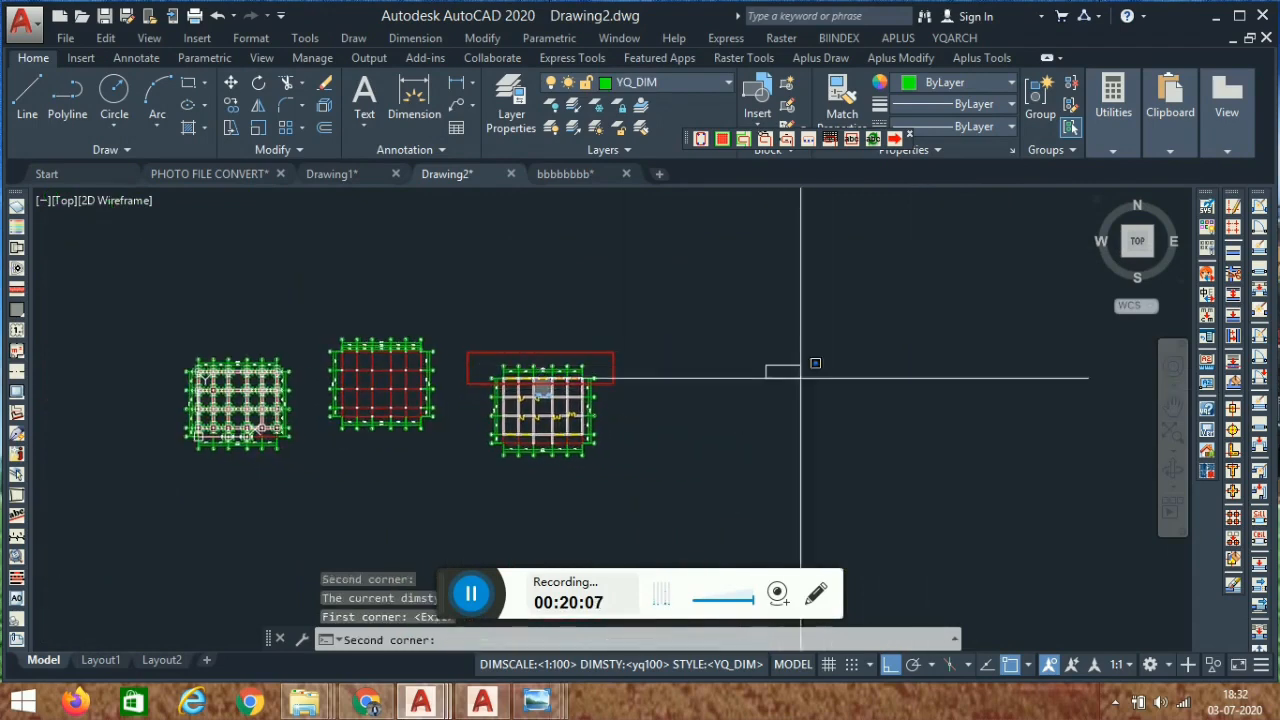
{"action": "left_click", "coordinate": [968, 455]}
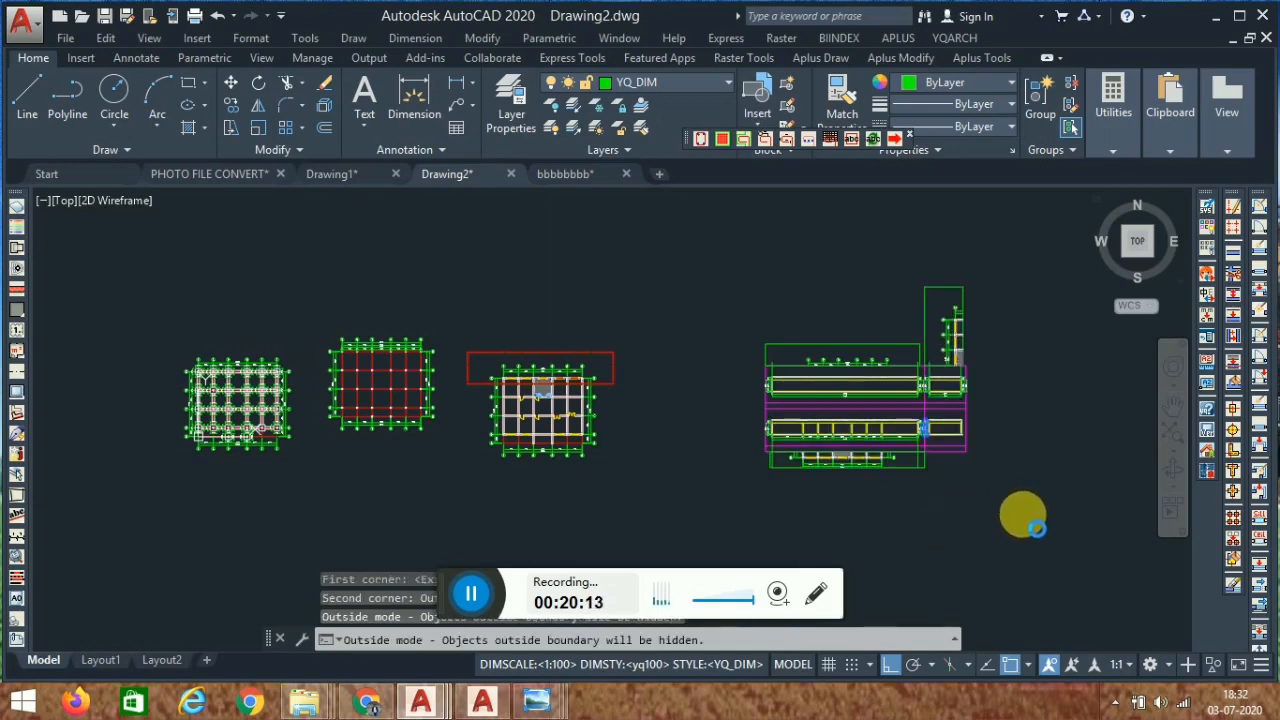
{"action": "scroll", "coordinate": [1000, 450], "scroll_direction": "up", "scroll_amount": 5}
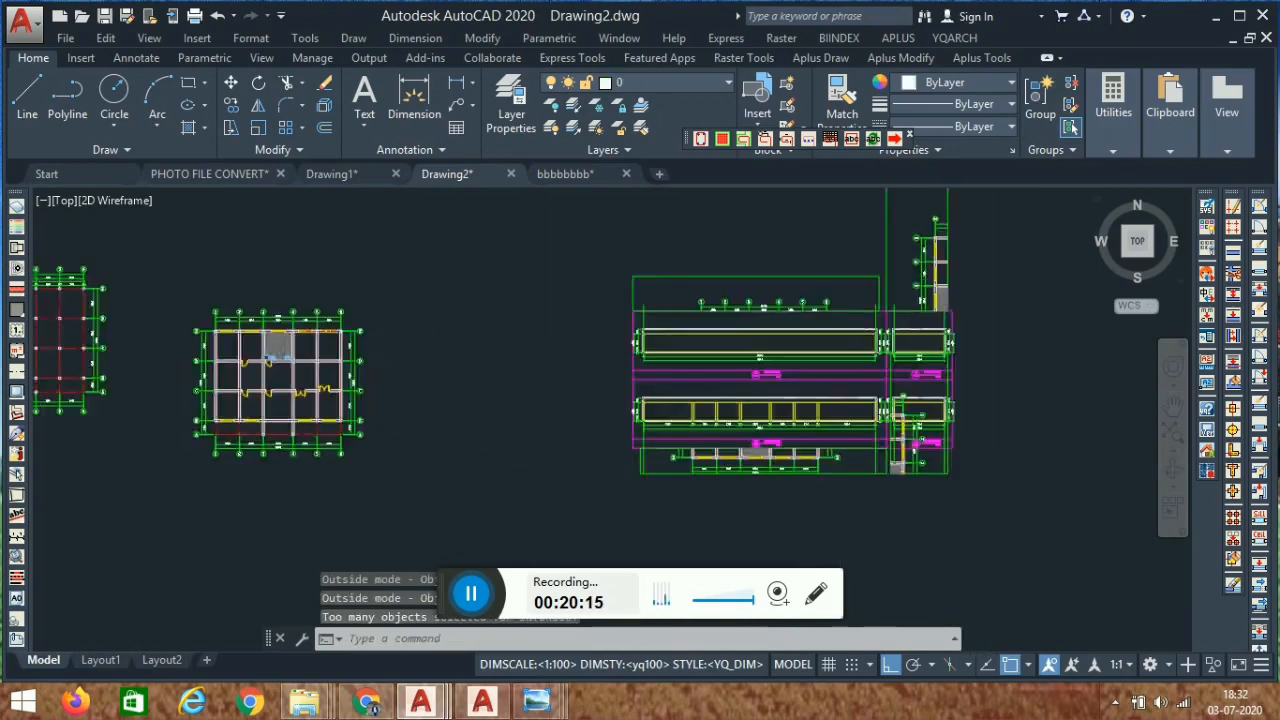
{"action": "scroll", "coordinate": [785, 238], "scroll_direction": "down", "scroll_amount": 6}
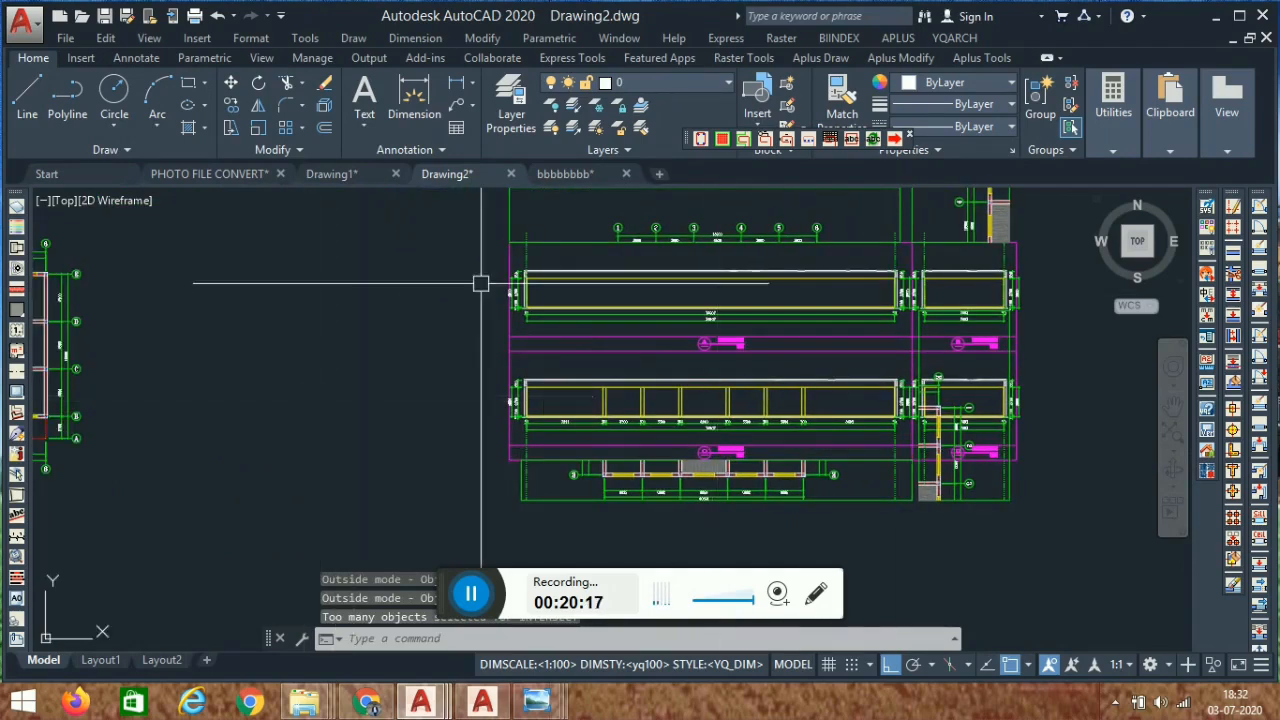
{"action": "mouse_move", "coordinate": [370, 373]}
{"action": "middle_mouse_down"}
{"action": "mouse_move", "coordinate": [517, 378]}
{"action": "mouse_move", "coordinate": [584, 346]}
{"action": "middle_mouse_up"}
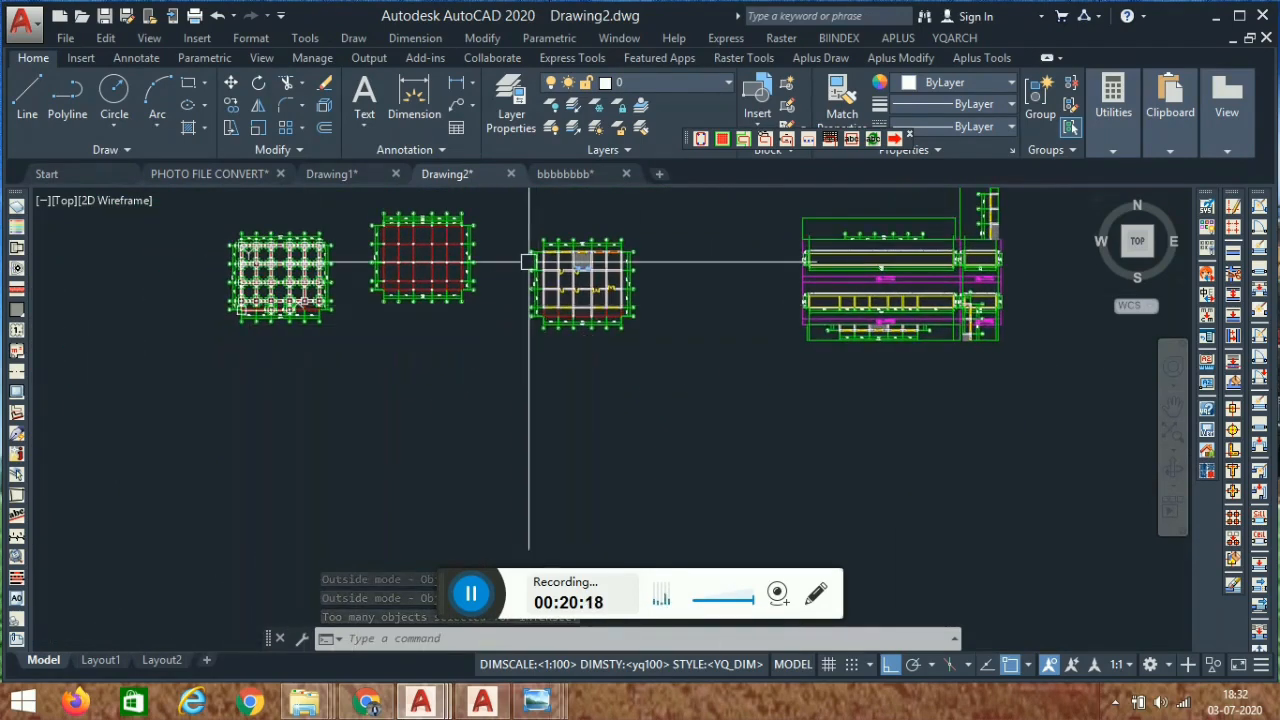
{"action": "middle_click_drag", "start_coordinate": [536, 267], "coordinate": [535, 318]}
{"action": "scroll", "coordinate": [535, 318], "scroll_direction": "up", "scroll_amount": 4}
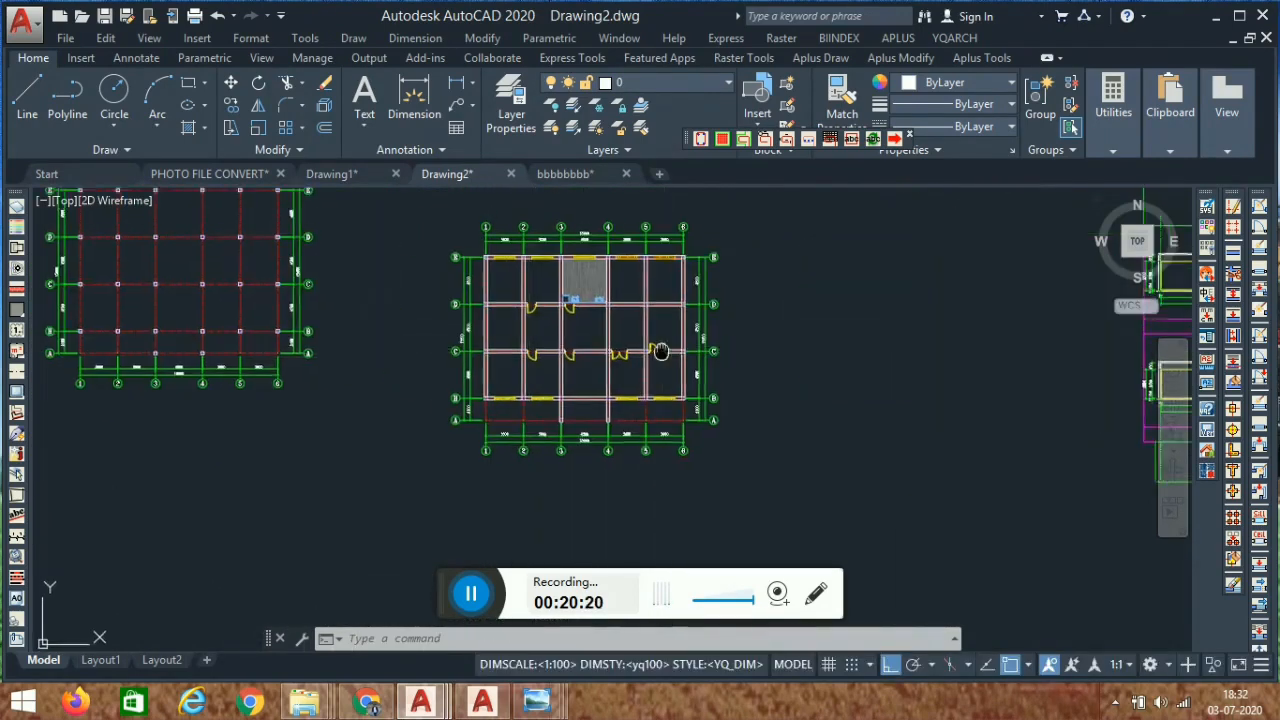
{"action": "scroll", "coordinate": [749, 269], "scroll_direction": "down", "scroll_amount": 4}
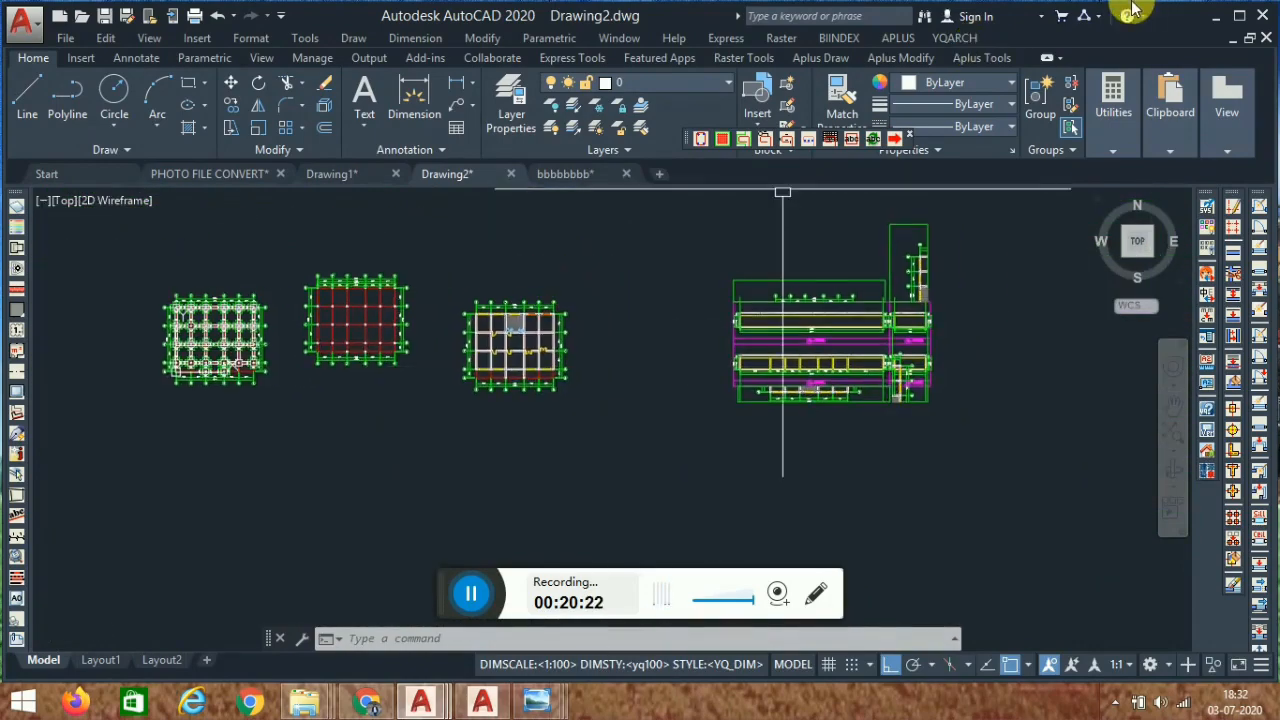
Place a double-tread, standard-floor staircase plan with 18 steps and total width 2560 in the empty area southeast of the walled plan.
{"action": "left_click", "coordinate": [957, 40]}
{"action": "mouse_move", "coordinate": [1015, 165]}
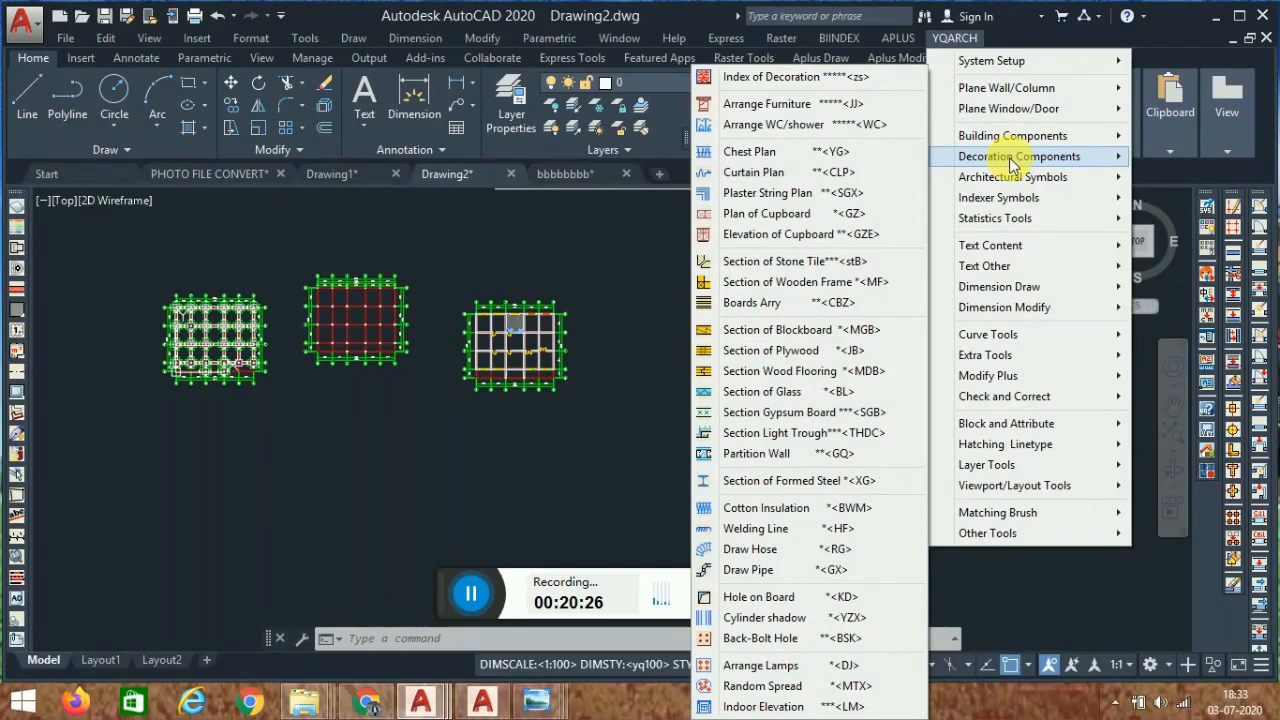
{"action": "mouse_move", "coordinate": [1015, 136]}
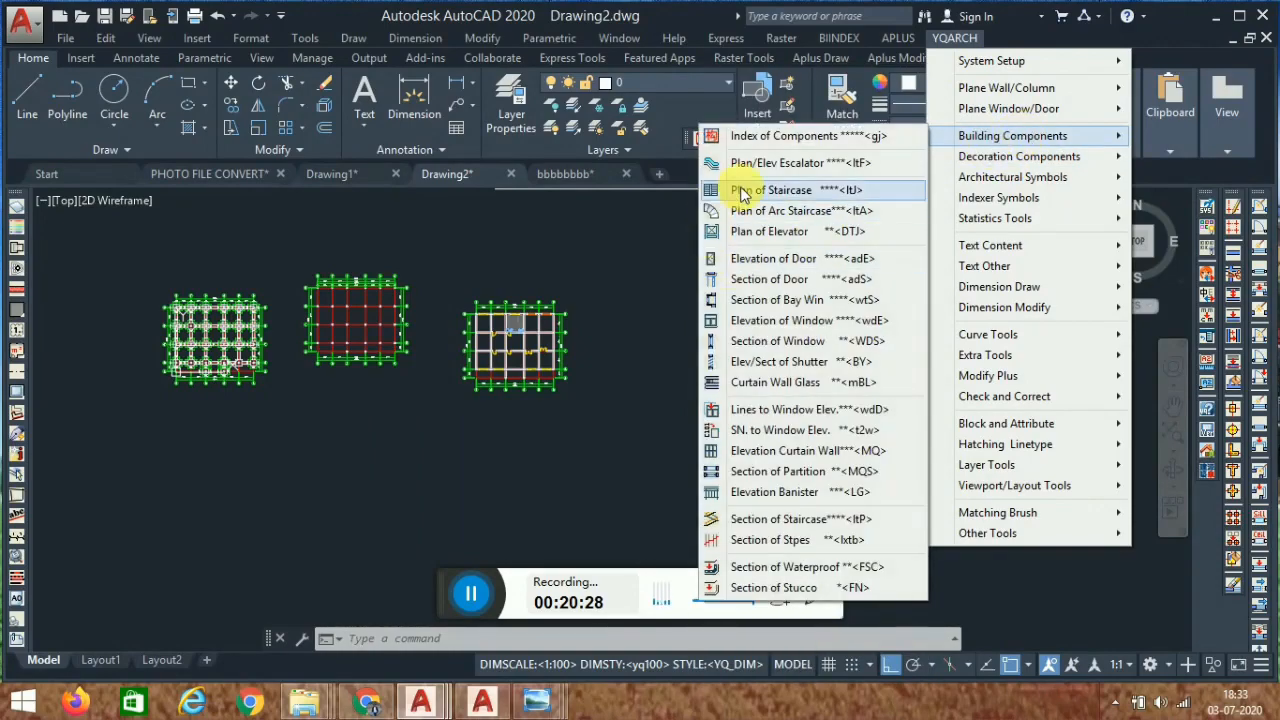
{"action": "left_click", "coordinate": [770, 190]}
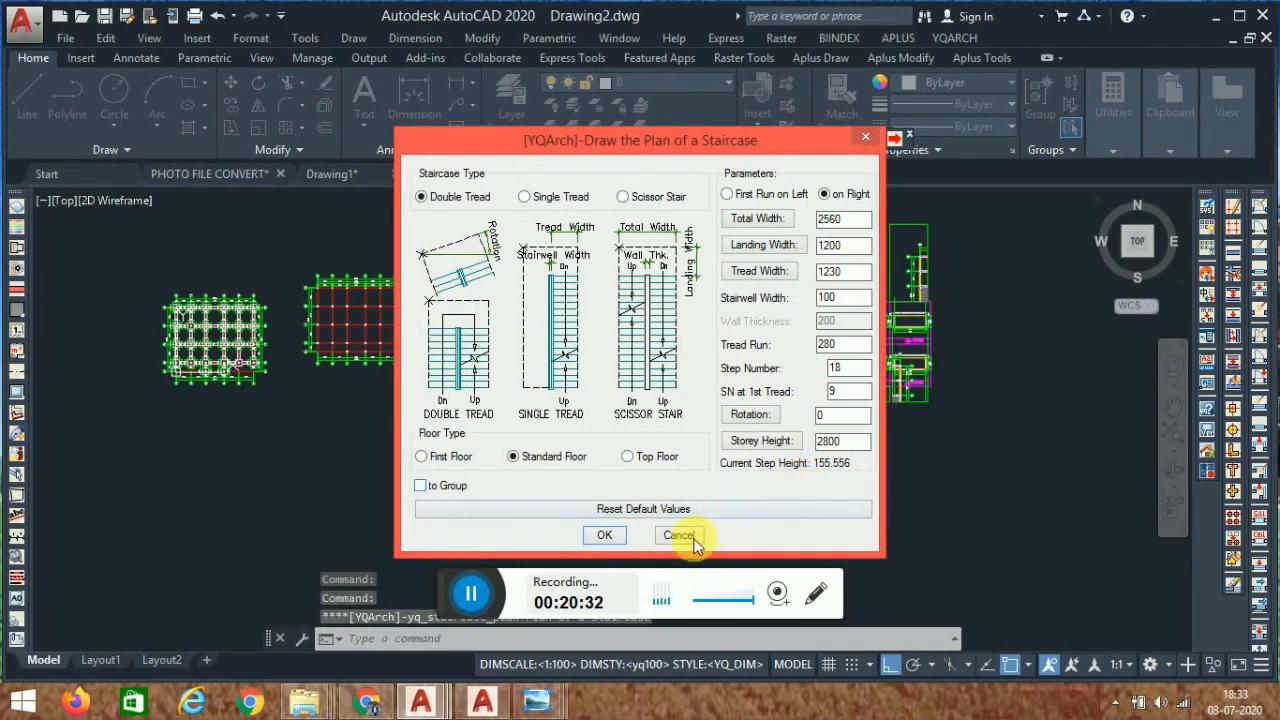
{"action": "left_click", "coordinate": [604, 538]}
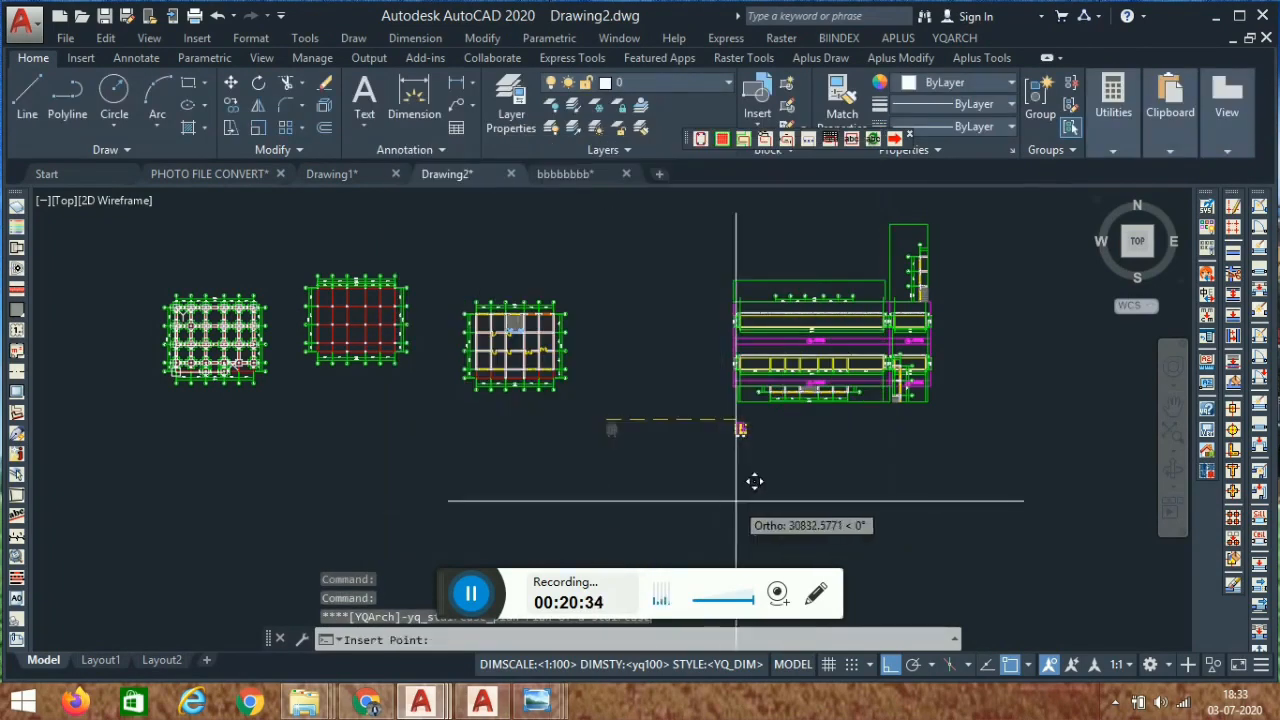
{"action": "left_click", "coordinate": [625, 445]}
{"action": "scroll", "coordinate": [617, 443], "scroll_direction": "up", "scroll_amount": 10}
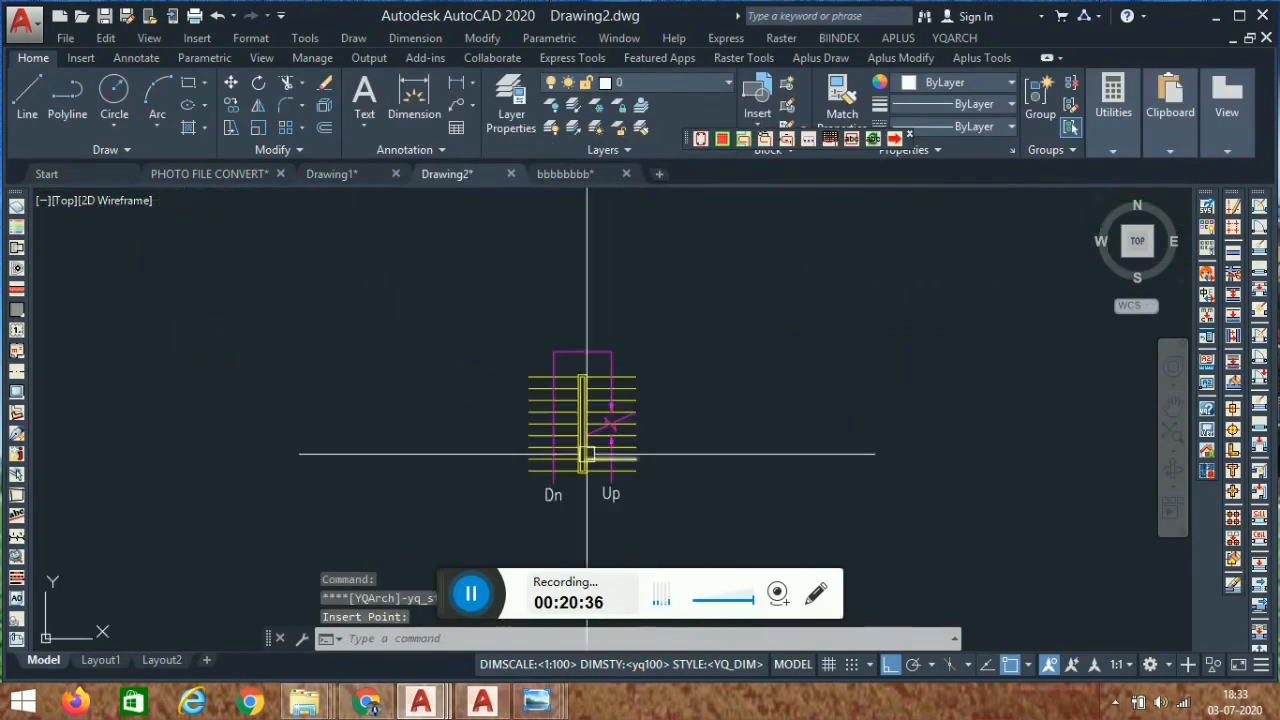
{"action": "scroll", "coordinate": [700, 330], "scroll_direction": "down", "scroll_amount": 4}
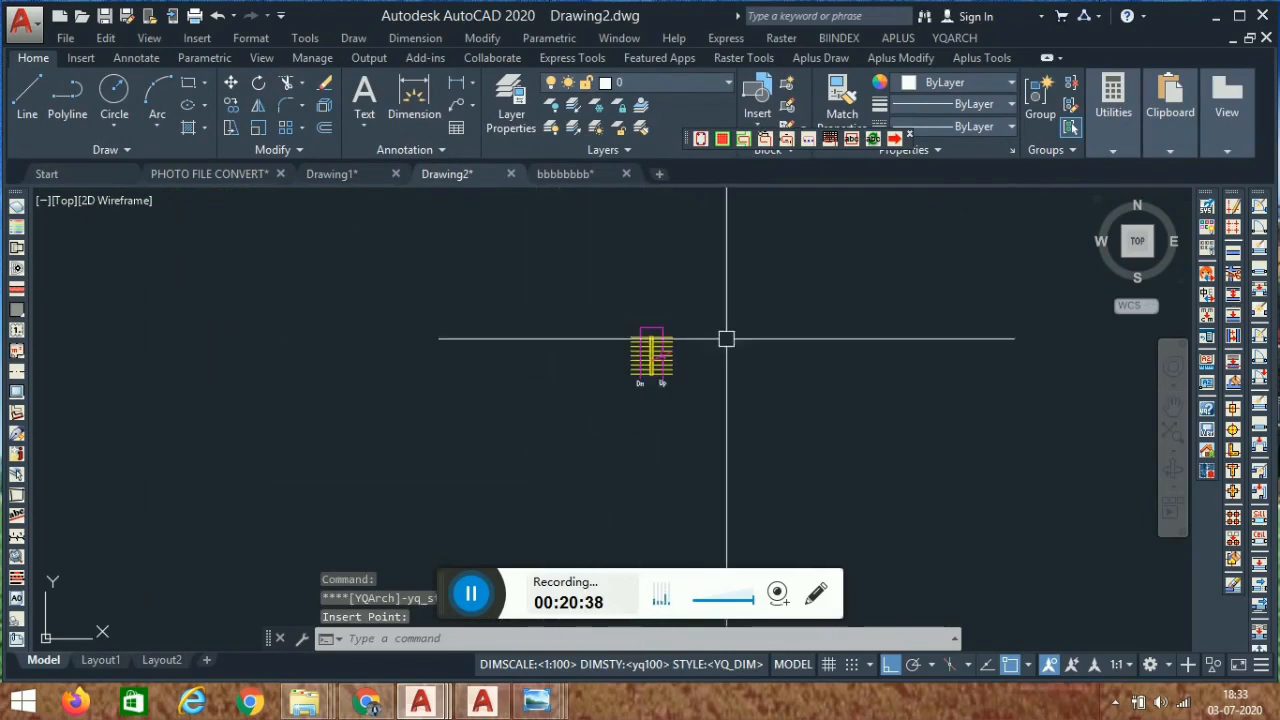
{"action": "scroll", "coordinate": [766, 346], "scroll_direction": "down", "scroll_amount": 8}
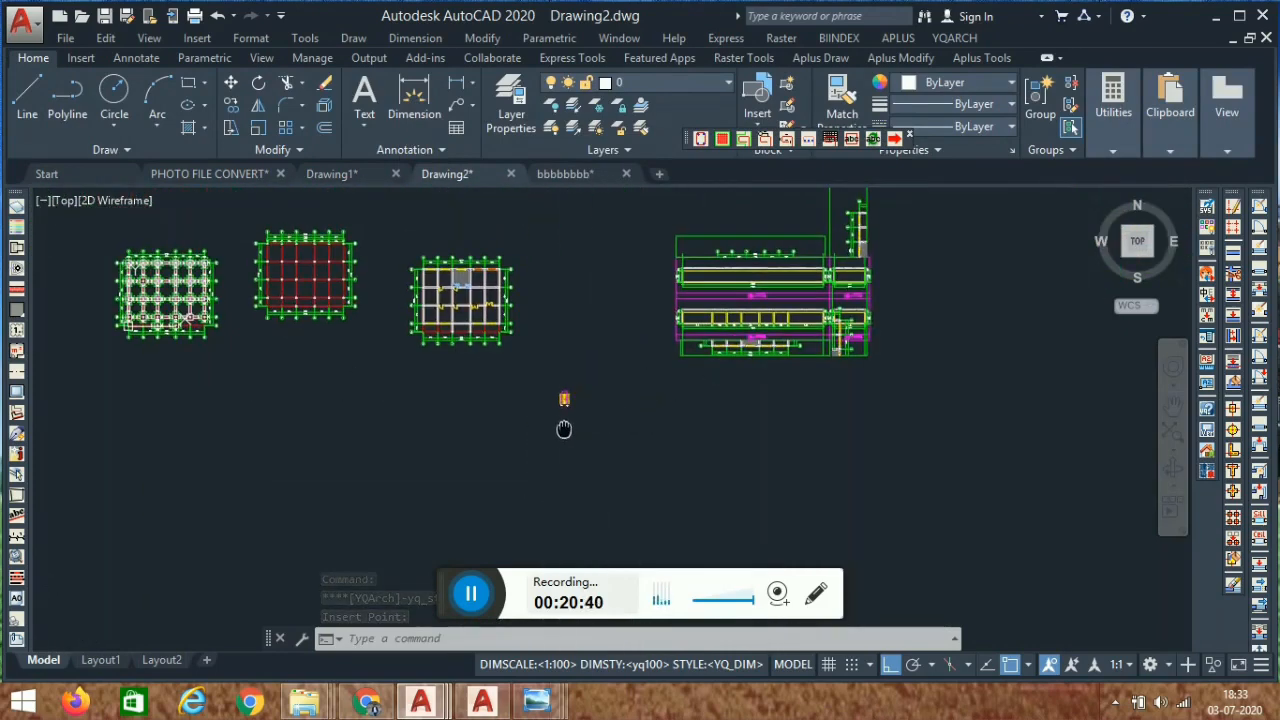
Place a double-tread staircase section with 4 storeys of 2800, tread run 280 and 18 steps, east of the staircase plan.
{"action": "scroll", "coordinate": [603, 386], "scroll_direction": "up", "scroll_amount": 7}
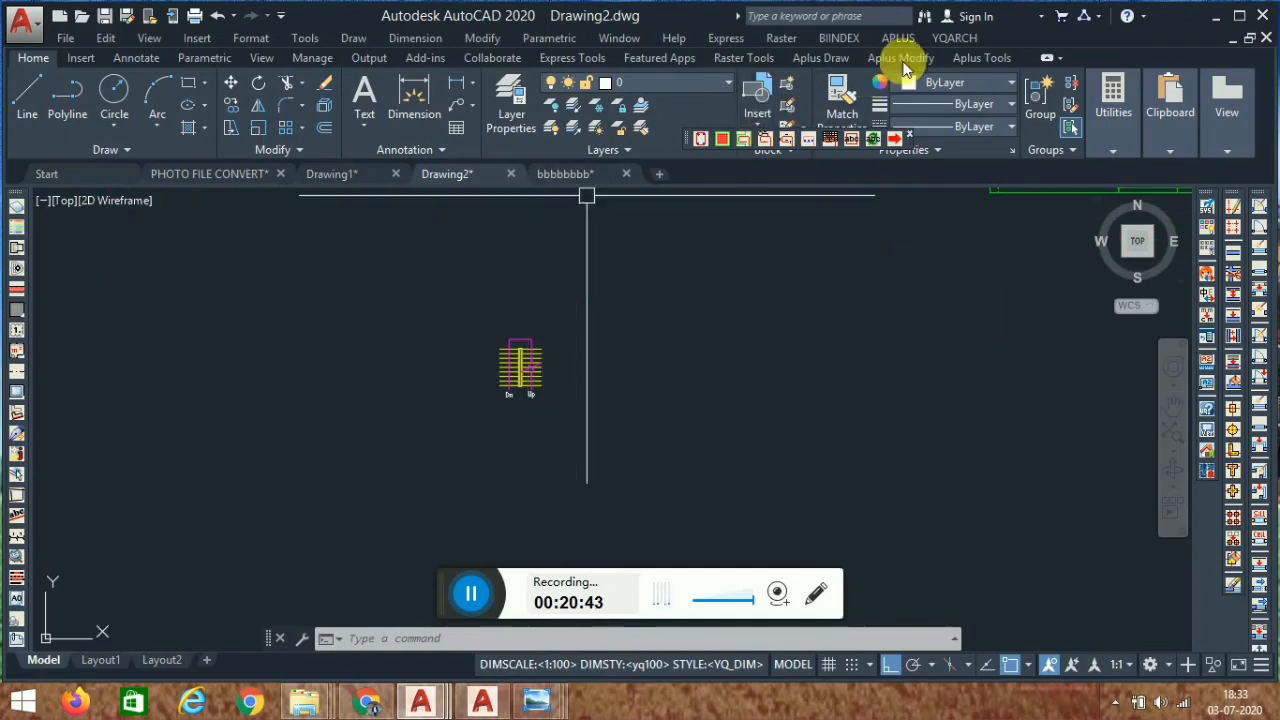
{"action": "left_click", "coordinate": [956, 42]}
{"action": "mouse_move", "coordinate": [1018, 140]}
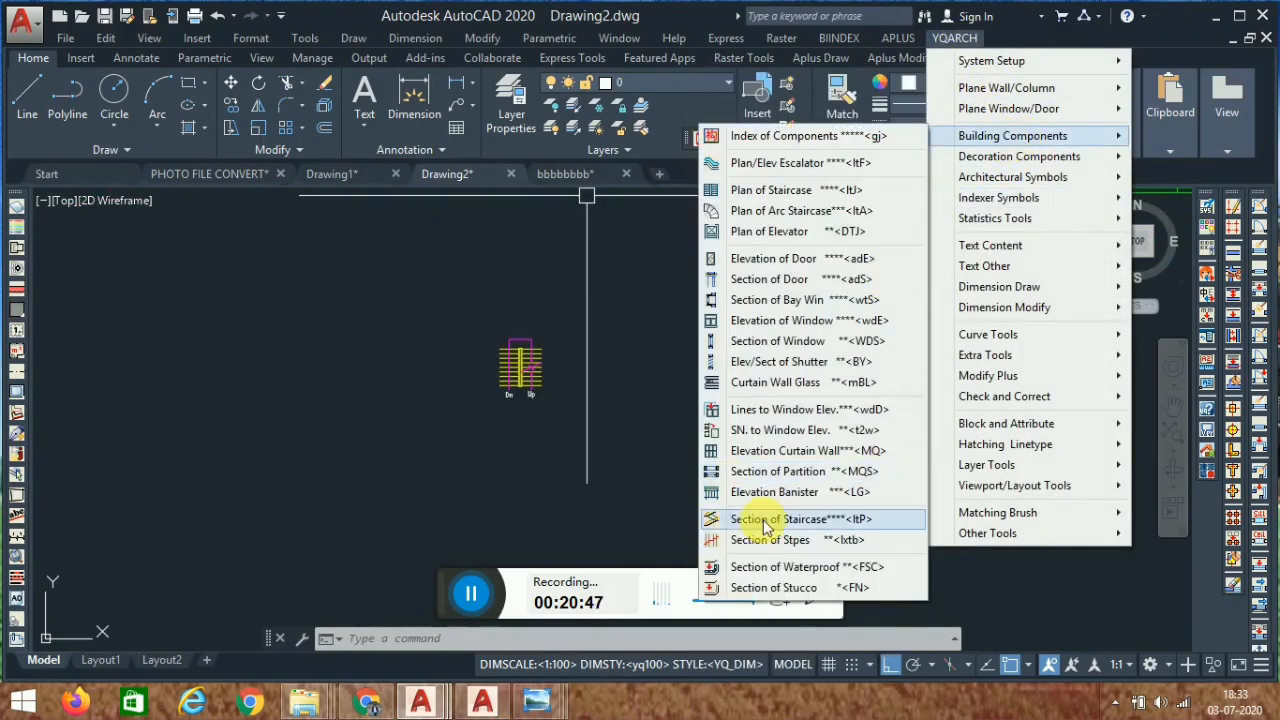
{"action": "left_click", "coordinate": [740, 515]}
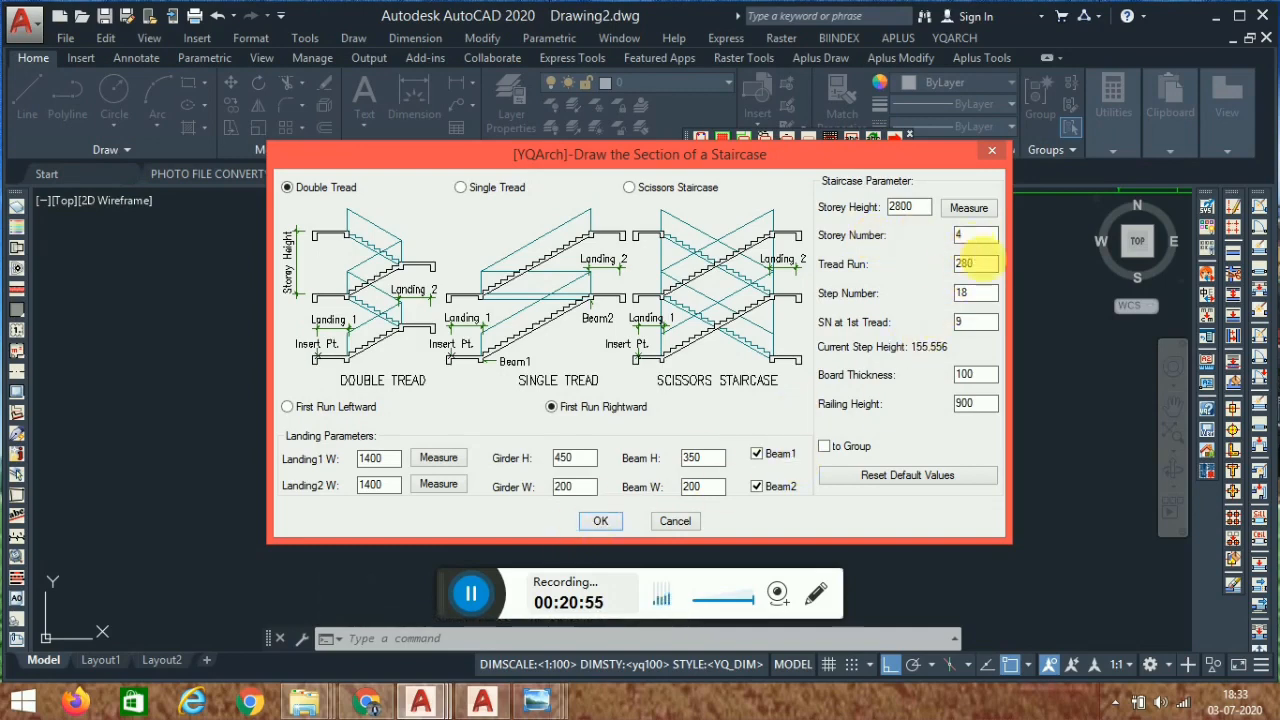
{"action": "left_click", "coordinate": [598, 523]}
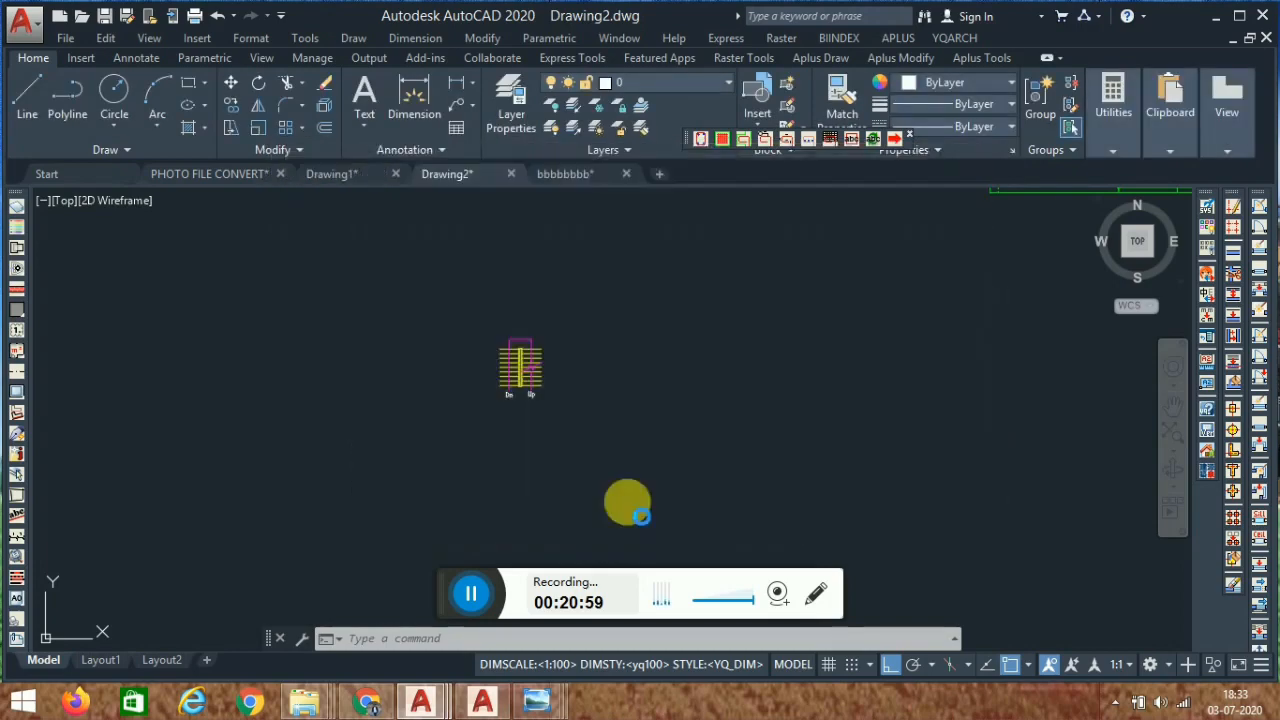
{"action": "left_click", "coordinate": [743, 466]}
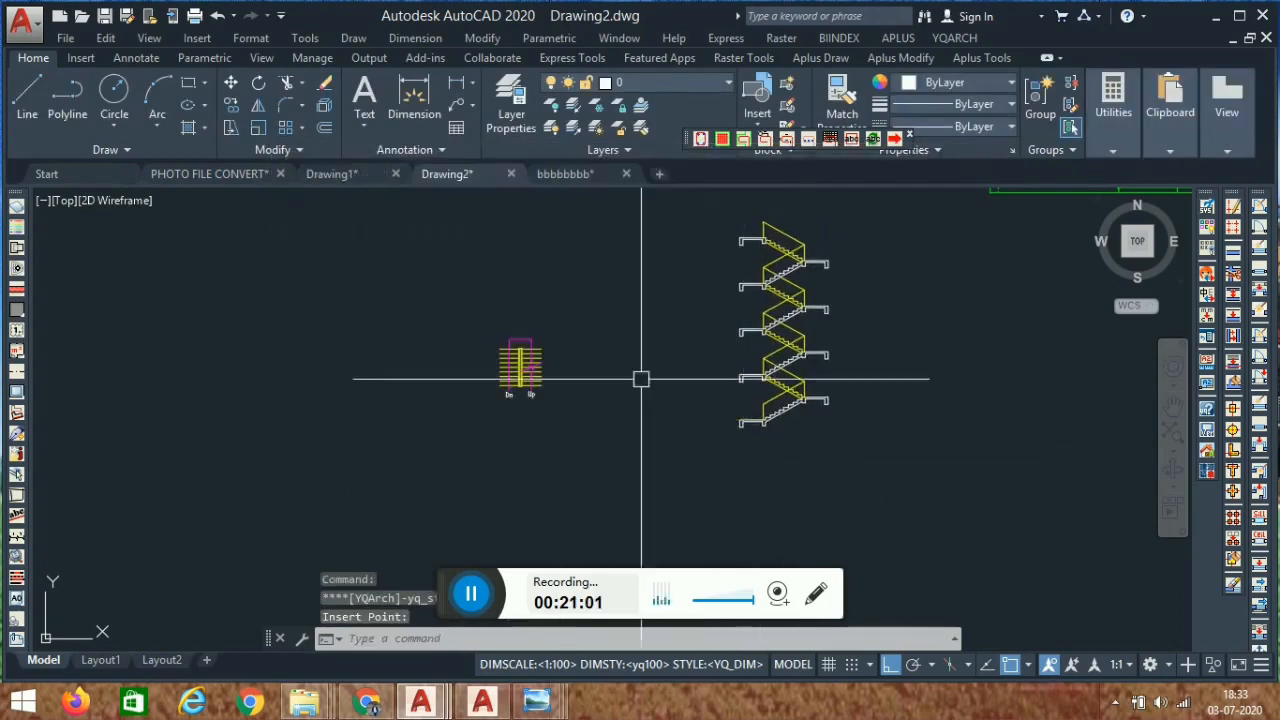
{"action": "scroll", "coordinate": [817, 359], "scroll_direction": "up", "scroll_amount": 4}
{"action": "scroll", "coordinate": [806, 284], "scroll_direction": "down", "scroll_amount": 6}
{"action": "scroll", "coordinate": [849, 323], "scroll_direction": "down", "scroll_amount": 7}
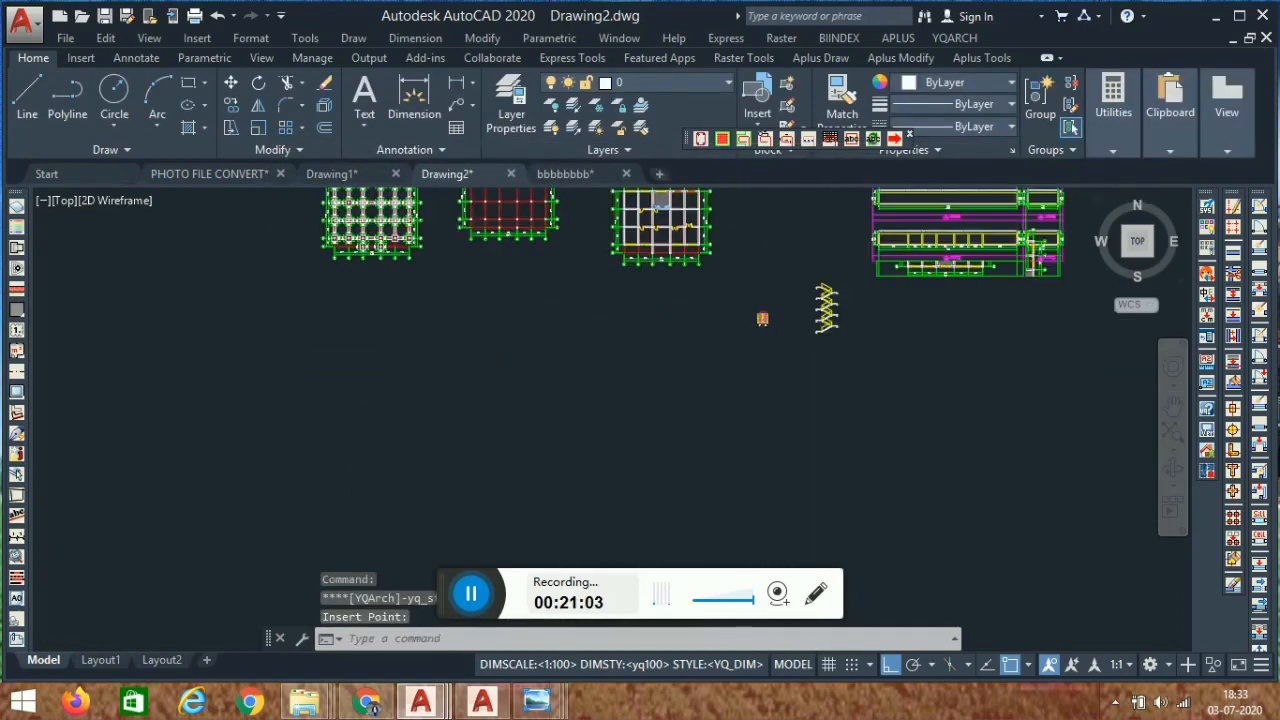
Draw a long horizontal banister elevation just below the staircase section, extending east, with the offered banister settings.
{"action": "scroll", "coordinate": [669, 417], "scroll_direction": "up", "scroll_amount": 7}
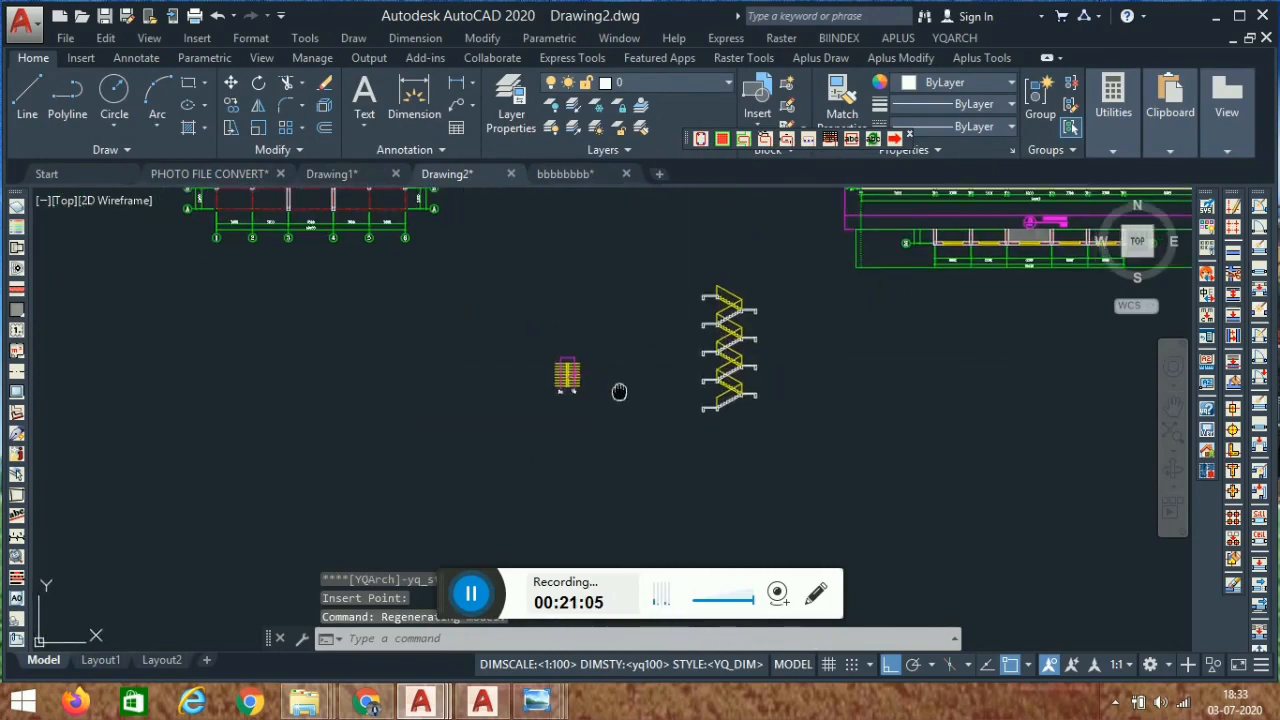
{"action": "left_click", "coordinate": [953, 40]}
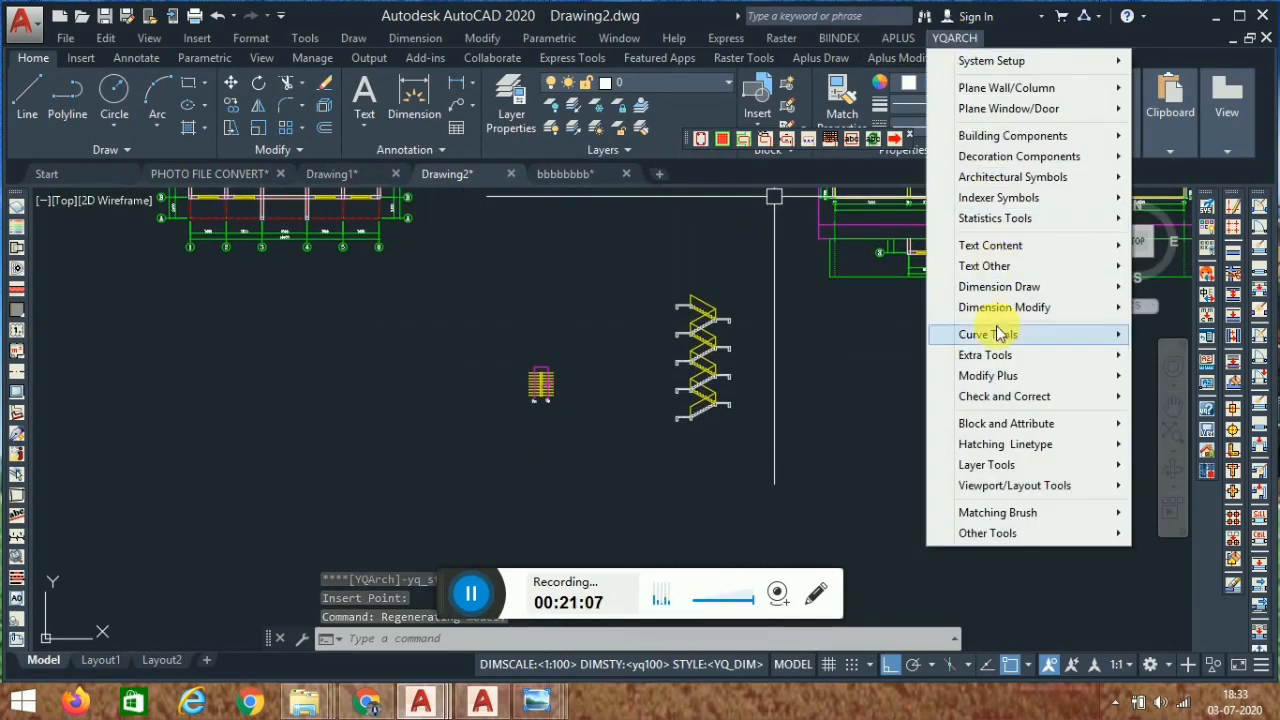
{"action": "mouse_move", "coordinate": [1022, 146]}
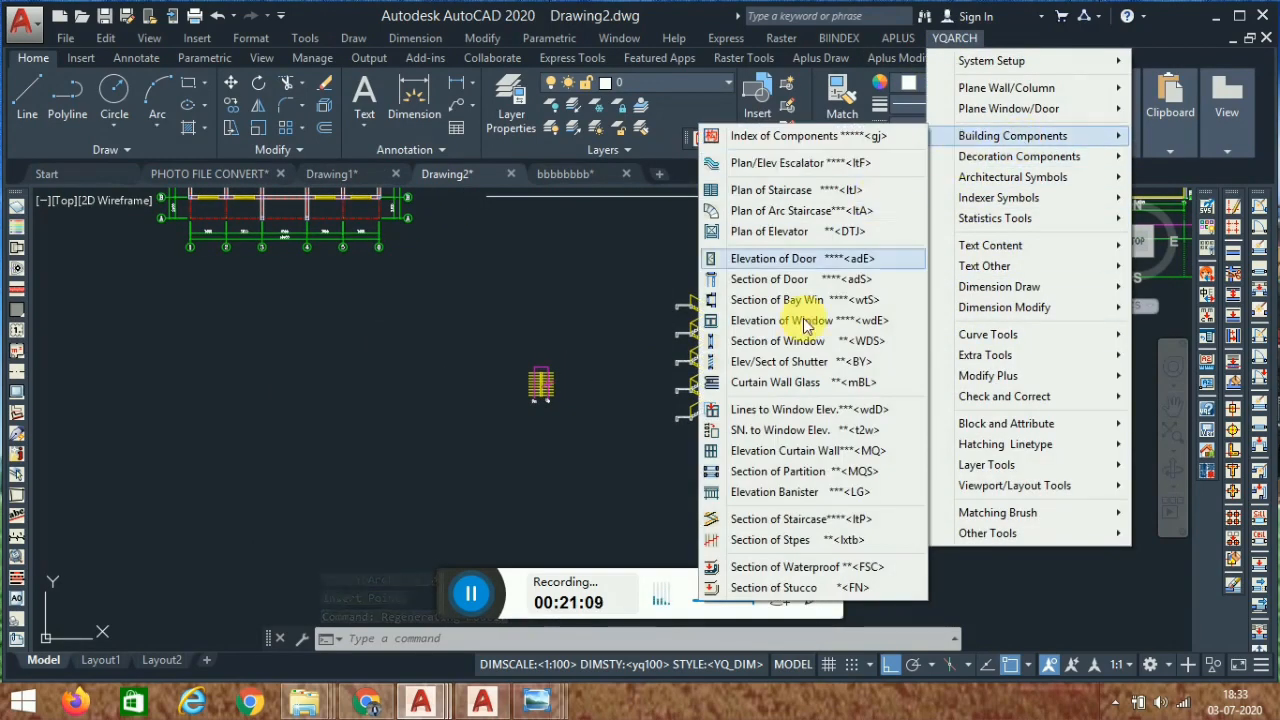
{"action": "left_click", "coordinate": [795, 502]}
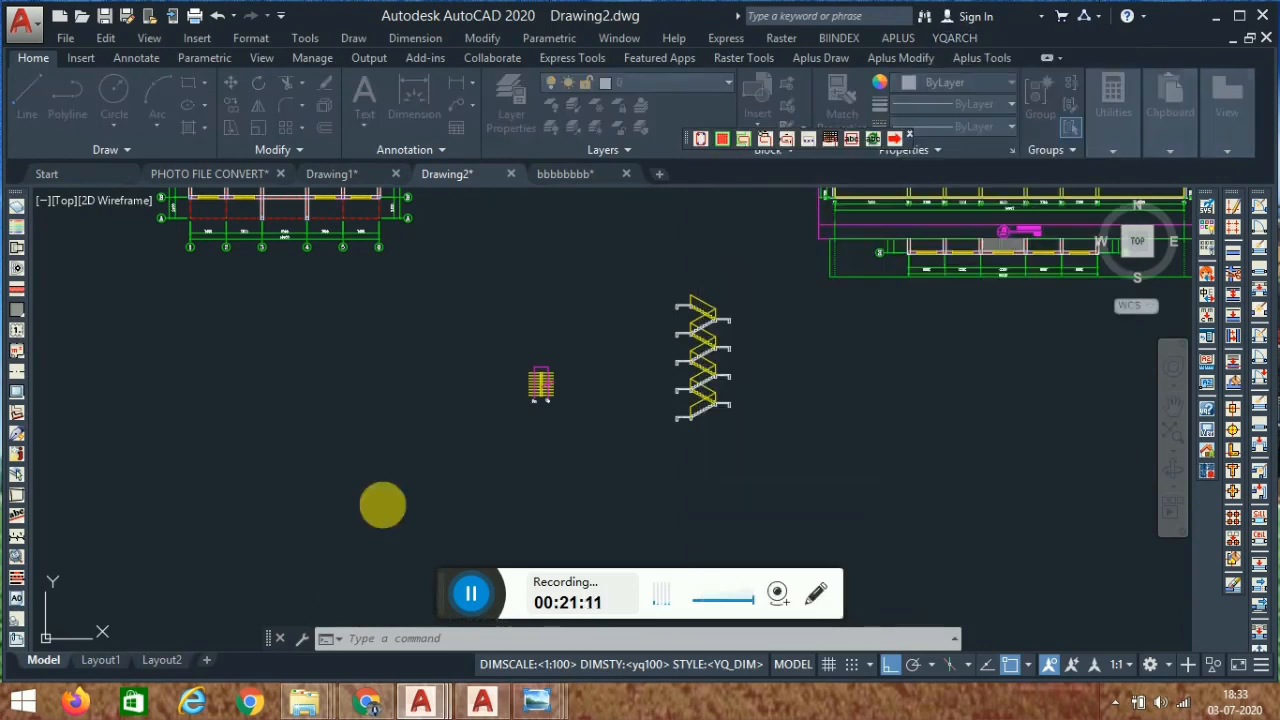
{"action": "left_click", "coordinate": [602, 530]}
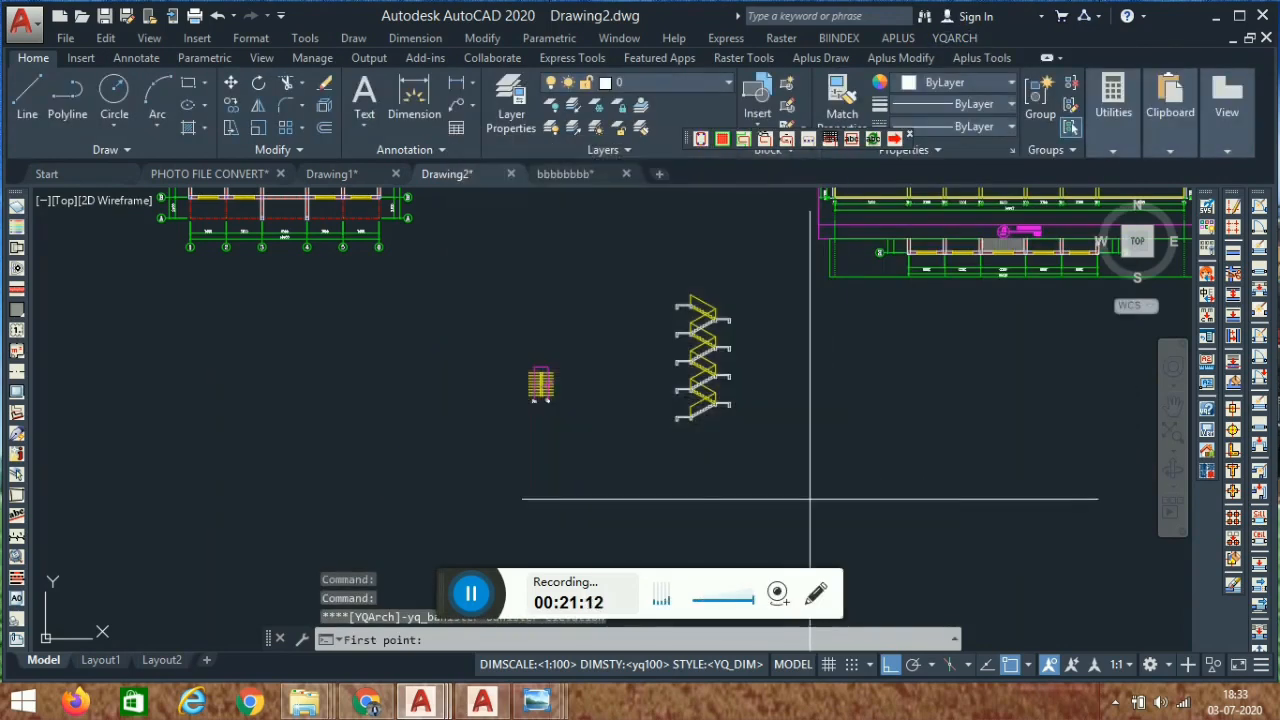
{"action": "left_click", "coordinate": [677, 470]}
{"action": "left_click", "coordinate": [964, 470]}
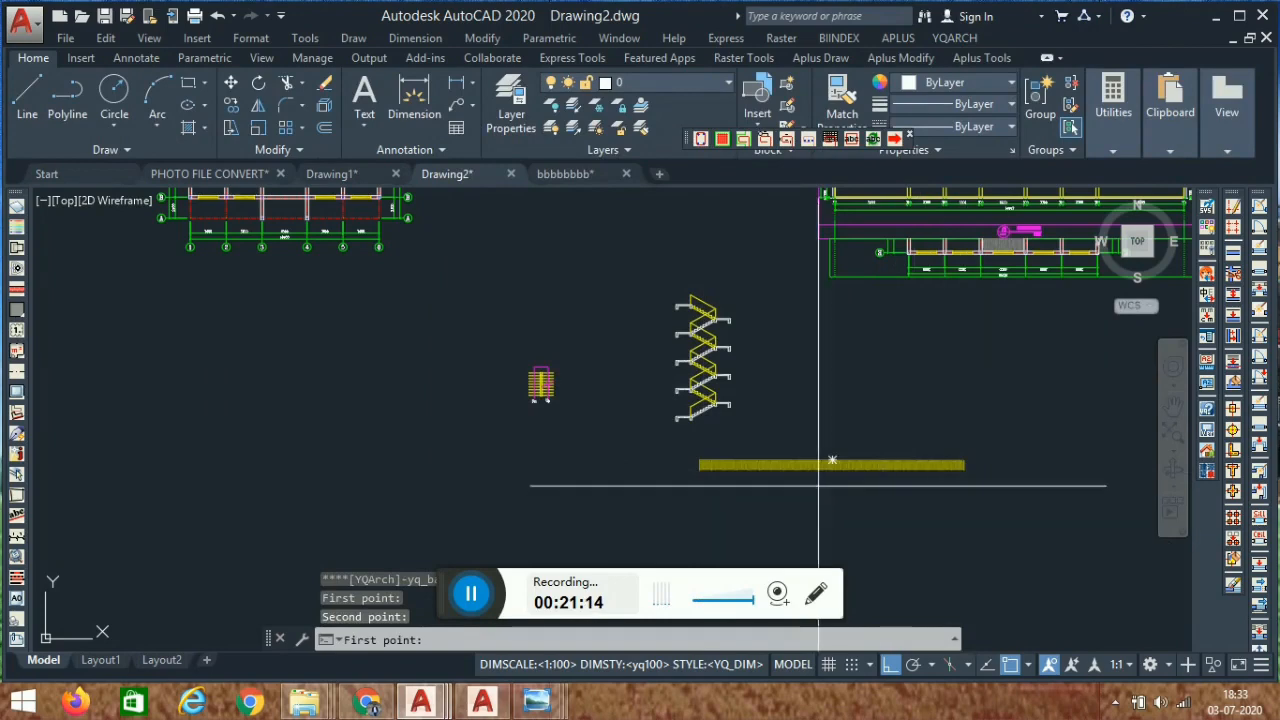
Examine the banister elevation, the gridded and walled plans, and the indoor elevations.
{"action": "scroll", "coordinate": [726, 429], "scroll_direction": "up", "scroll_amount": 8}
{"action": "scroll", "coordinate": [760, 345], "scroll_direction": "down", "scroll_amount": 5}
{"action": "scroll", "coordinate": [760, 345], "scroll_direction": "down", "scroll_amount": 8}
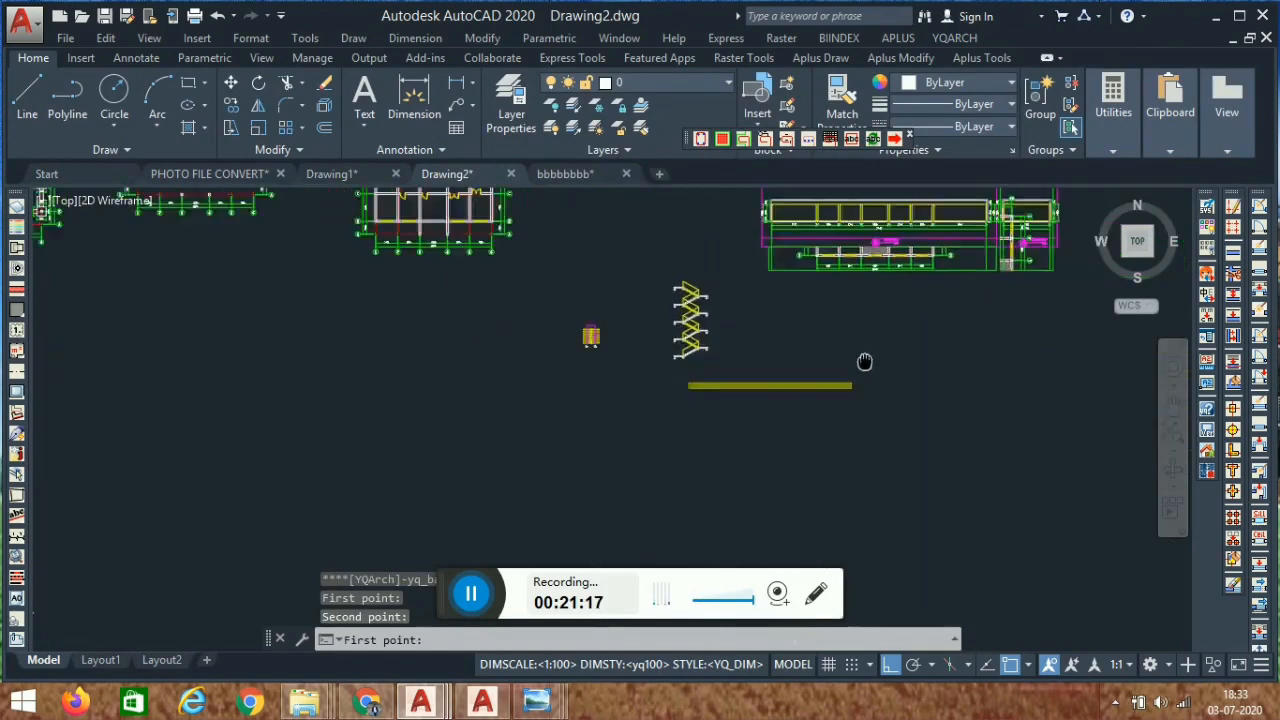
{"action": "mouse_move", "coordinate": [576, 378]}
{"action": "middle_mouse_down"}
{"action": "mouse_move", "coordinate": [594, 337]}
{"action": "mouse_move", "coordinate": [626, 377]}
{"action": "mouse_move", "coordinate": [847, 432]}
{"action": "middle_mouse_up"}
{"action": "scroll", "coordinate": [594, 366], "scroll_direction": "up", "scroll_amount": 3}
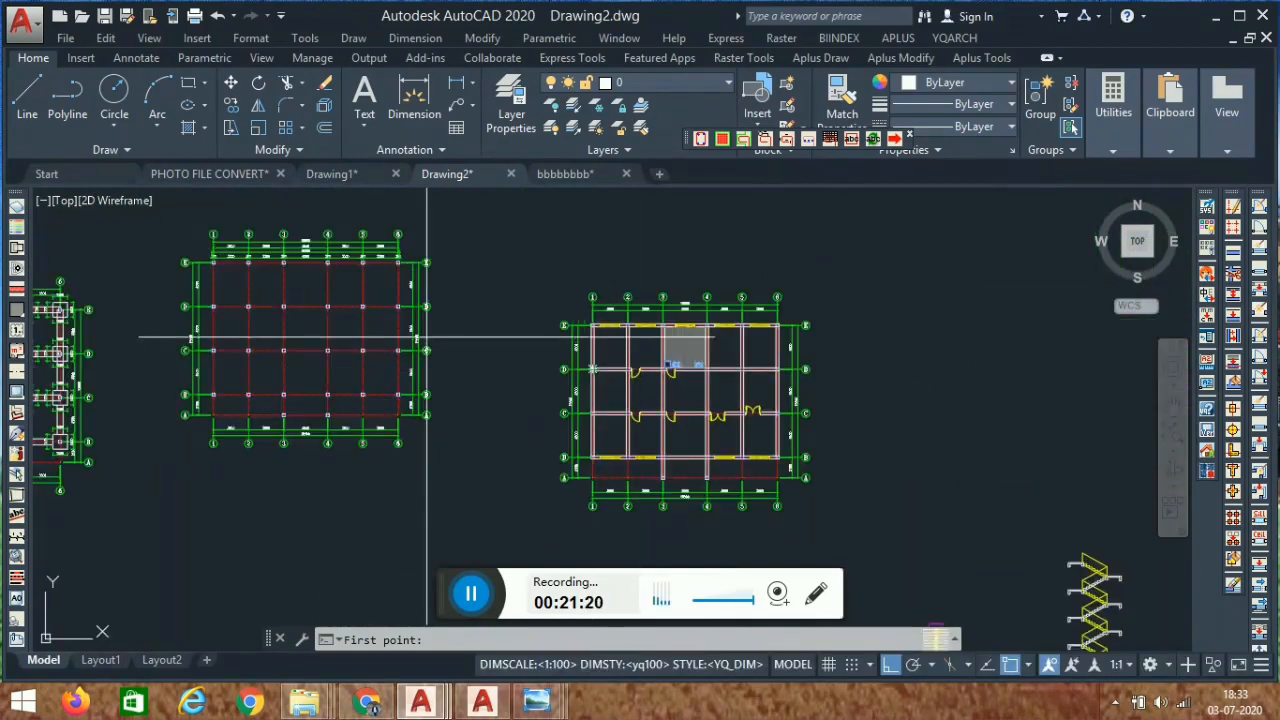
{"action": "scroll", "coordinate": [829, 300], "scroll_direction": "down", "scroll_amount": 4}
{"action": "middle_click_drag", "start_coordinate": [829, 300], "coordinate": [637, 369]}
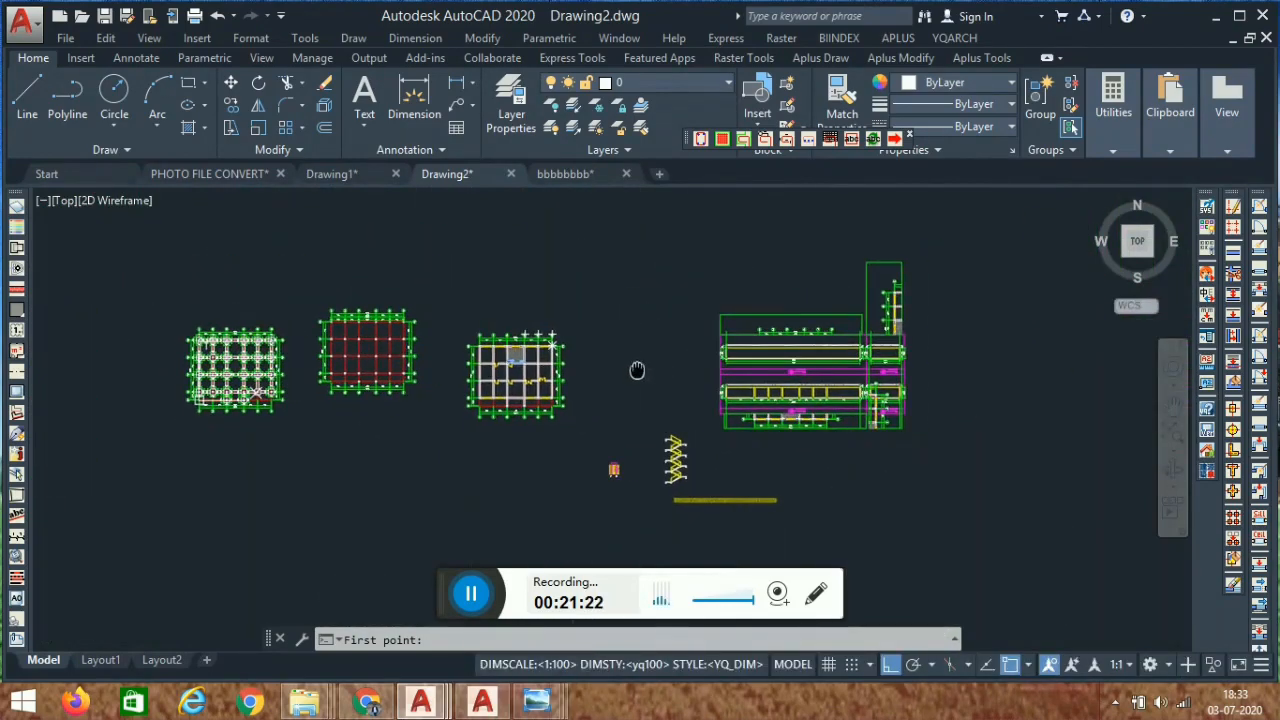
{"action": "scroll", "coordinate": [751, 374], "scroll_direction": "up", "scroll_amount": 4}
{"action": "scroll", "coordinate": [300, 323], "scroll_direction": "down", "scroll_amount": 4}
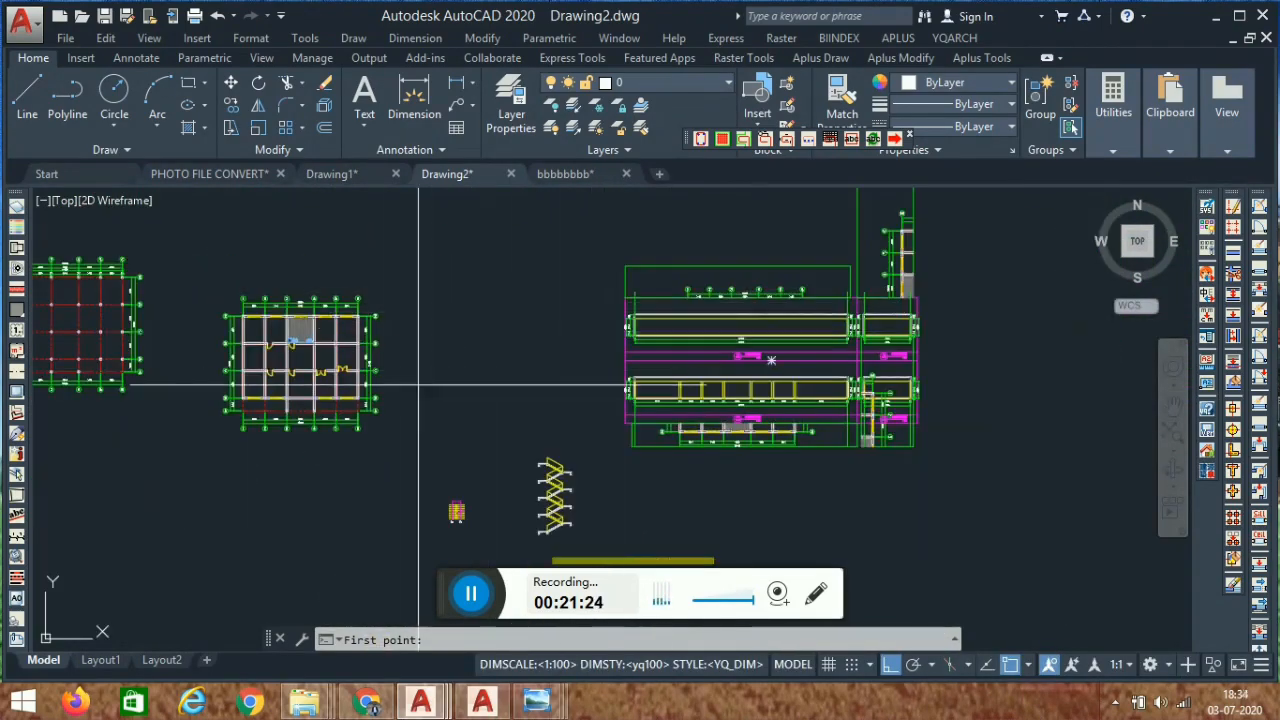
Use Arrange Sink from the Auto WC/Shower tools to line the axis 1 wall between axes C and D with sinks.
{"action": "left_click", "coordinate": [958, 42]}
{"action": "mouse_move", "coordinate": [1027, 118]}
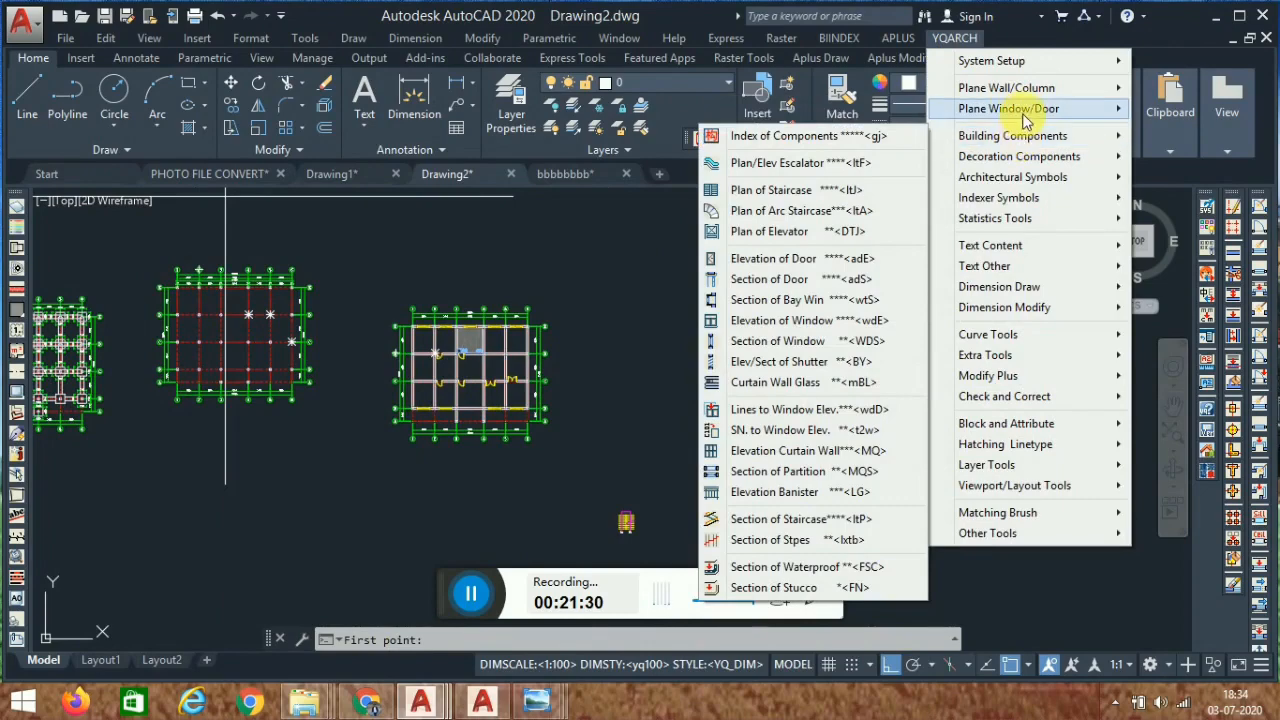
{"action": "mouse_move", "coordinate": [1024, 160]}
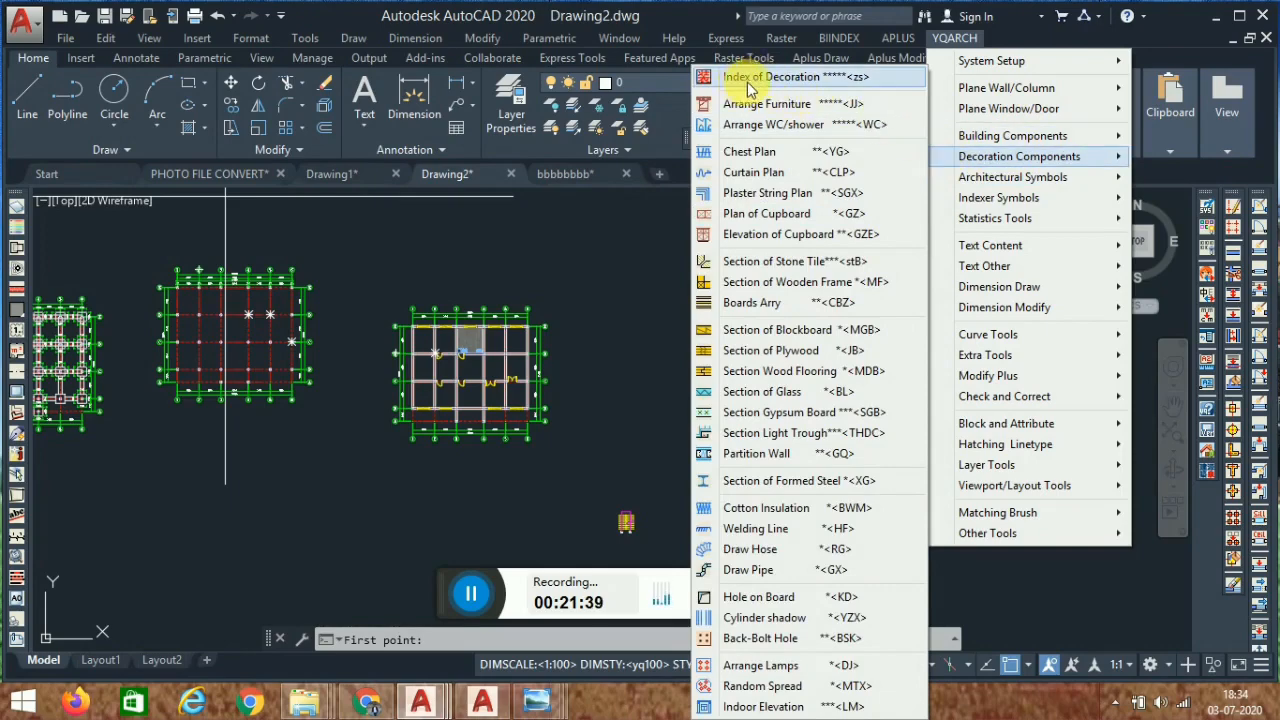
{"action": "left_click", "coordinate": [781, 80]}
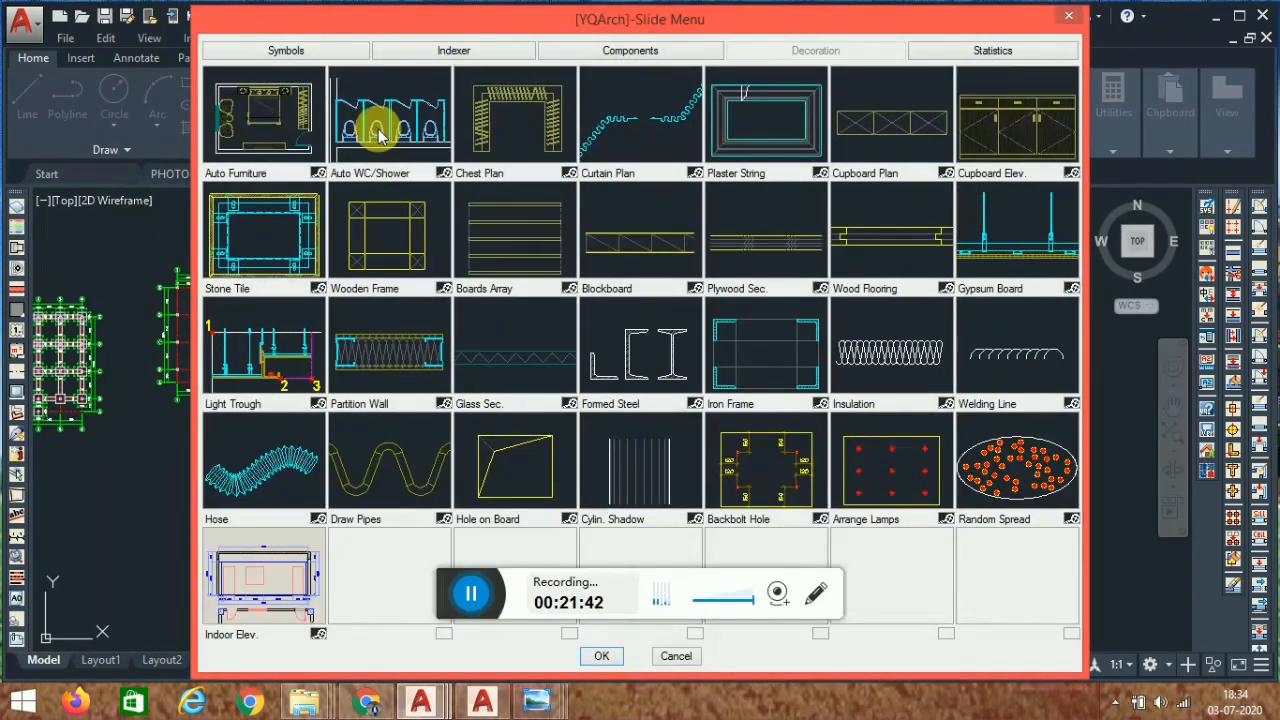
{"action": "left_click", "coordinate": [379, 135]}
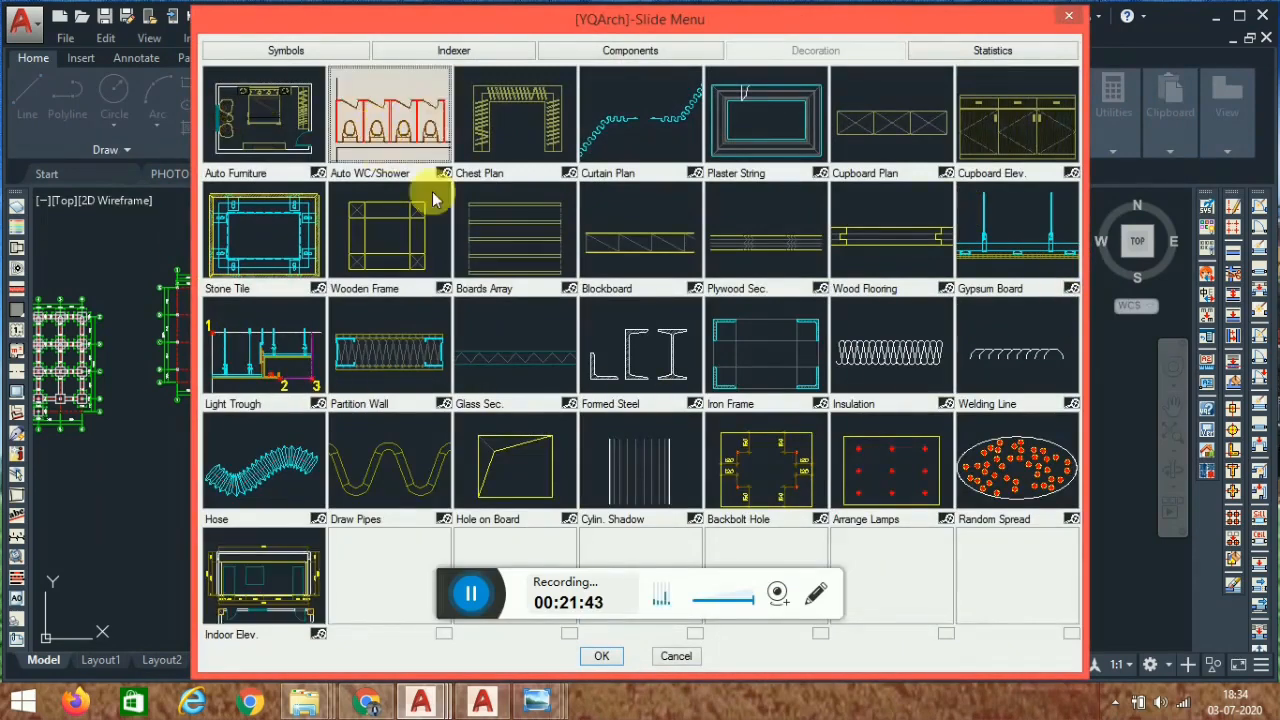
{"action": "left_click", "coordinate": [605, 659]}
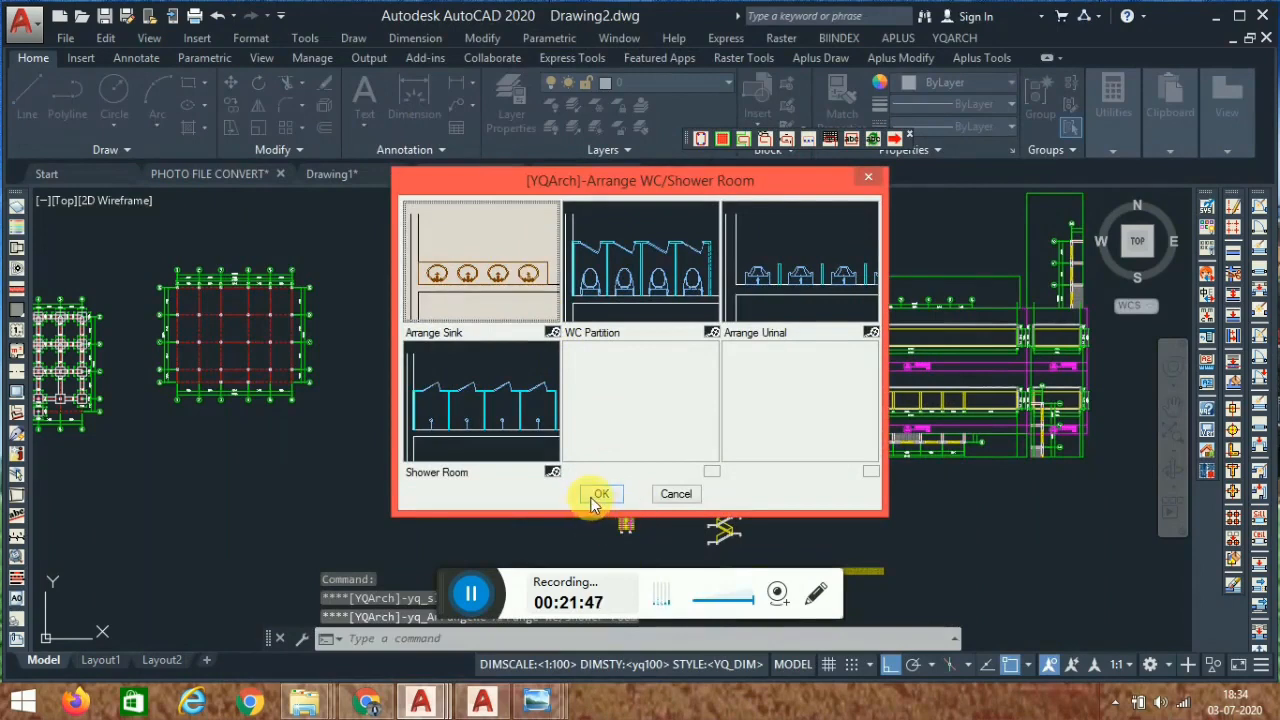
{"action": "left_click", "coordinate": [597, 496]}
{"action": "scroll", "coordinate": [425, 357], "scroll_direction": "up", "scroll_amount": 5}
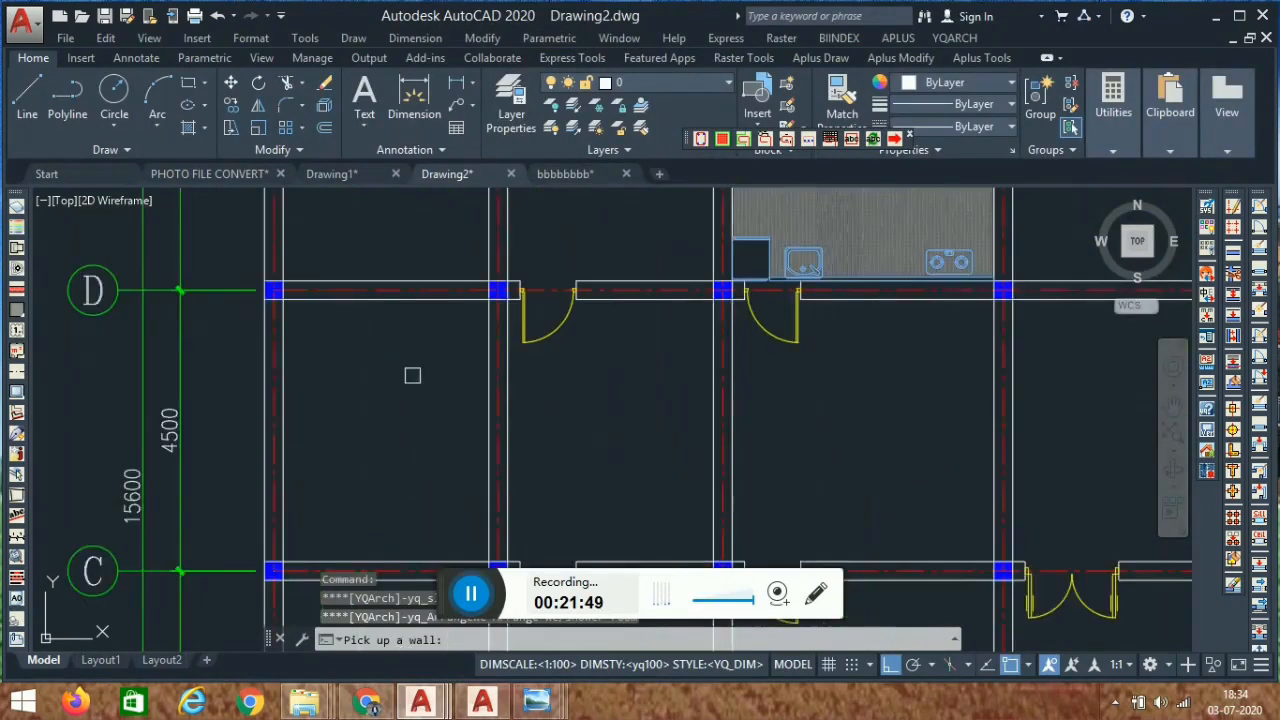
{"action": "left_click", "coordinate": [393, 394]}
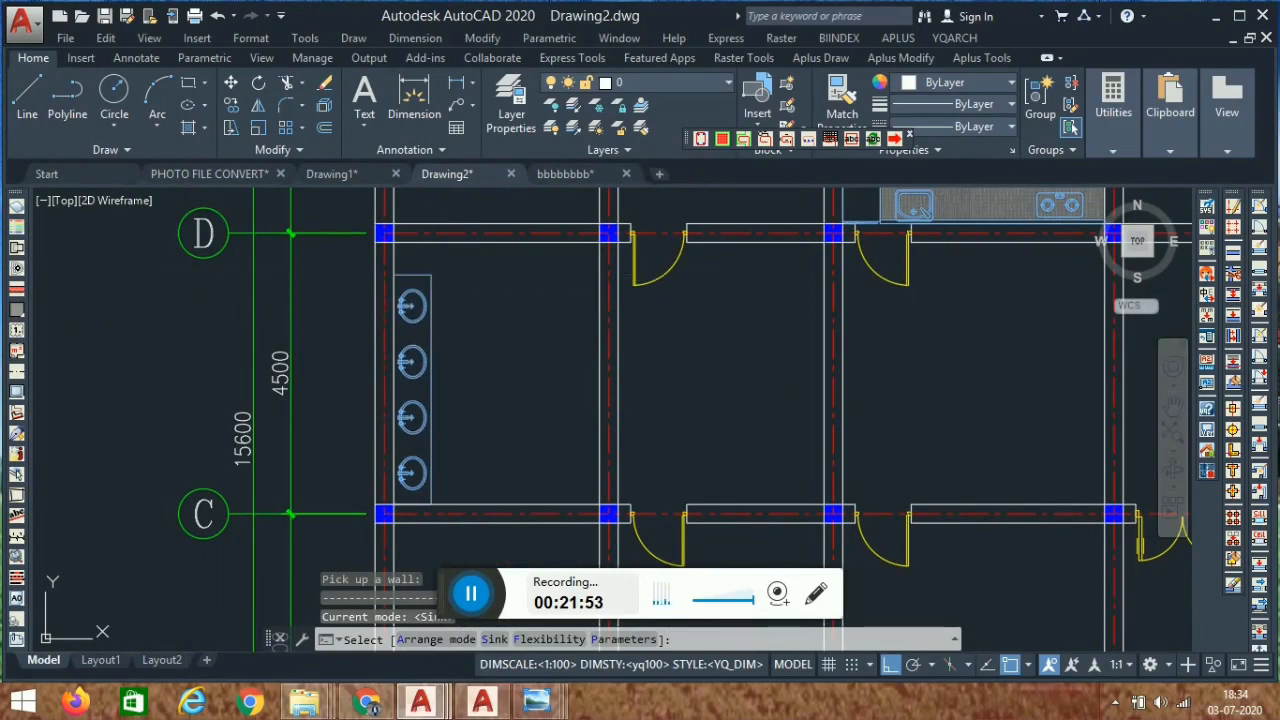
{"action": "key", "text": "Escape"}
Review the row of sinks in the walled plan and the overall arrangement of plans, staircases and elevations.
{"action": "scroll", "coordinate": [538, 282], "scroll_direction": "down", "scroll_amount": 5}
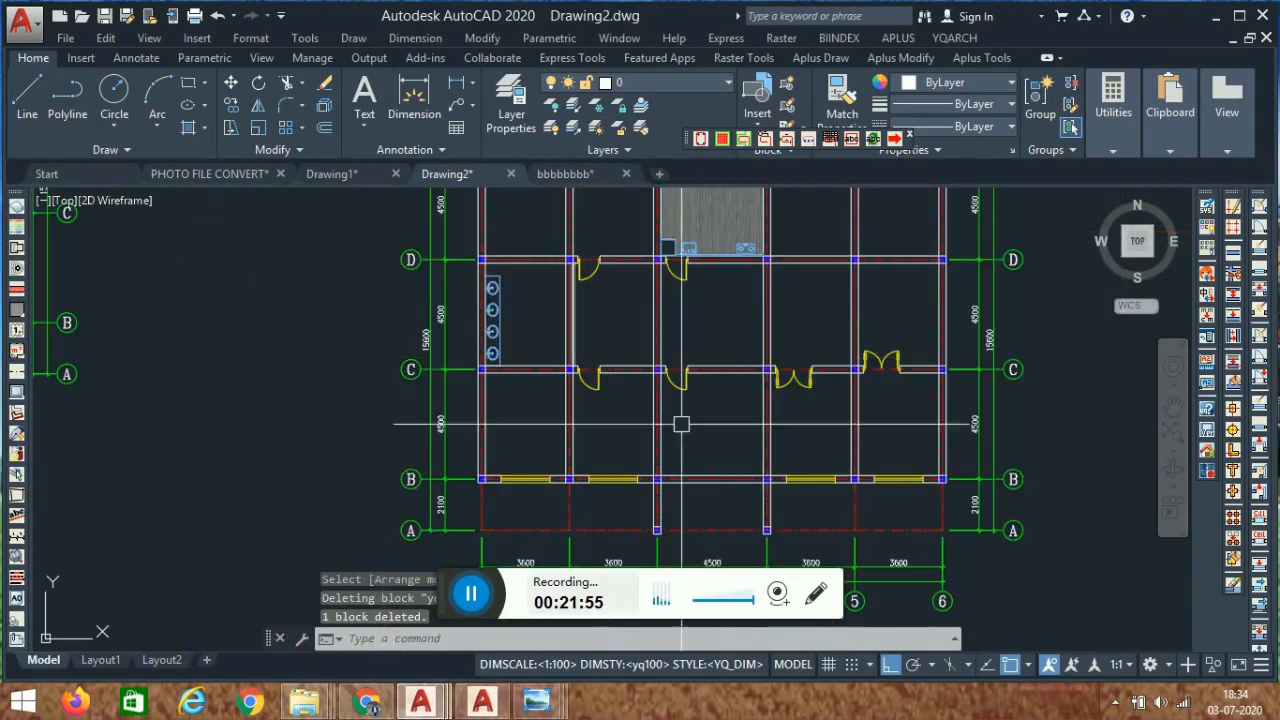
{"action": "scroll", "coordinate": [430, 330], "scroll_direction": "up", "scroll_amount": 4}
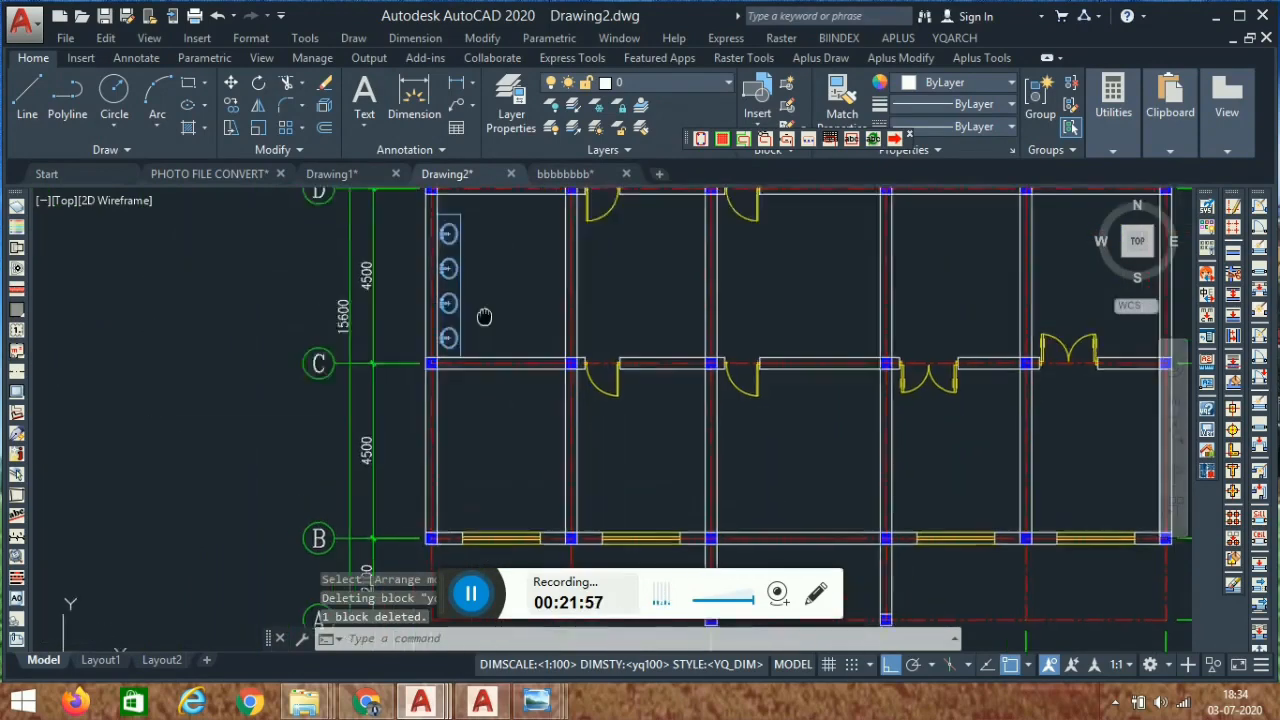
{"action": "scroll", "coordinate": [509, 366], "scroll_direction": "up", "scroll_amount": 4}
{"action": "scroll", "coordinate": [563, 292], "scroll_direction": "down", "scroll_amount": 3}
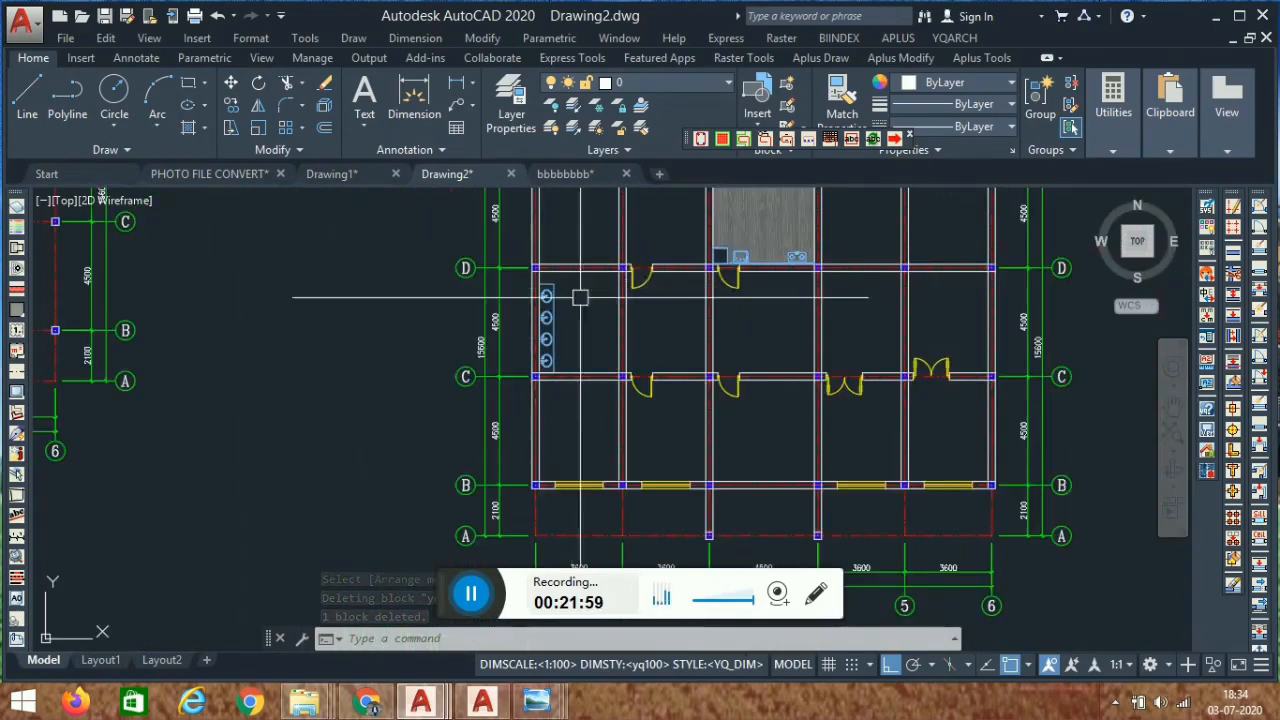
{"action": "scroll", "coordinate": [723, 347], "scroll_direction": "down", "scroll_amount": 2}
{"action": "middle_click_drag", "start_coordinate": [566, 420], "coordinate": [625, 399]}
{"action": "scroll", "coordinate": [692, 319], "scroll_direction": "down", "scroll_amount": 2}
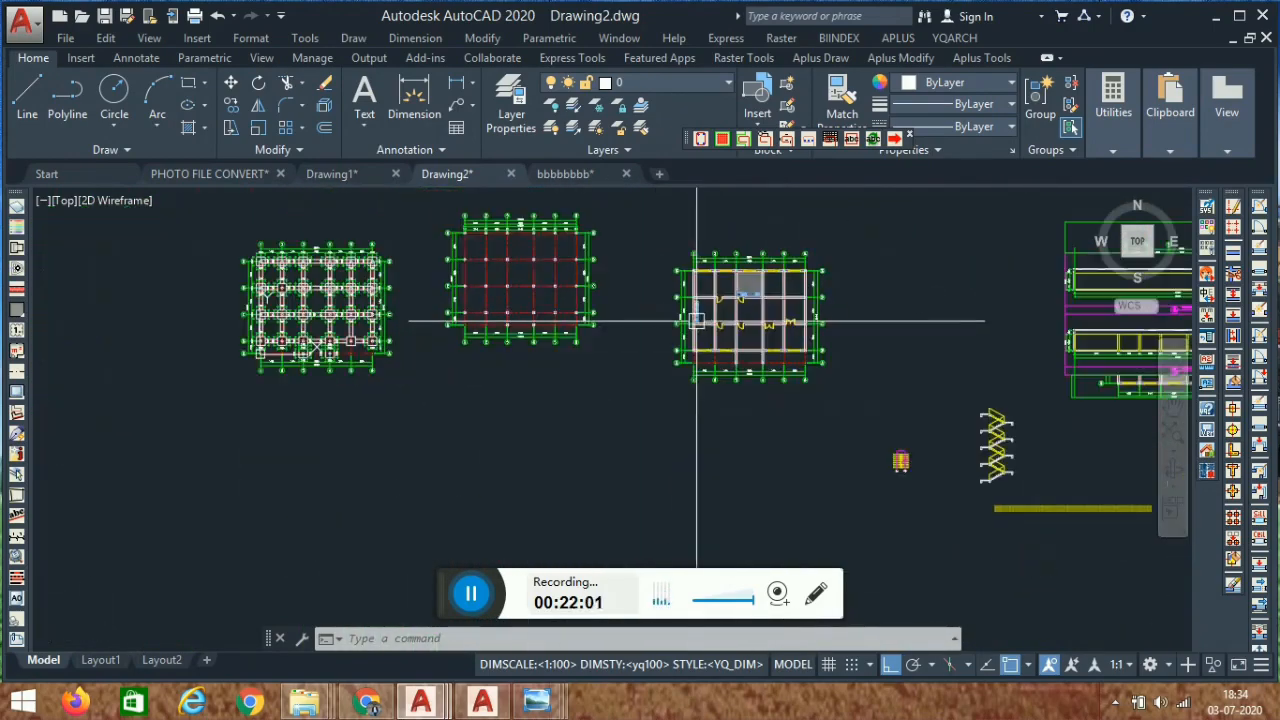
{"action": "middle_click_drag", "start_coordinate": [917, 443], "coordinate": [649, 466]}
{"action": "scroll", "coordinate": [649, 466], "scroll_direction": "down", "scroll_amount": 2}
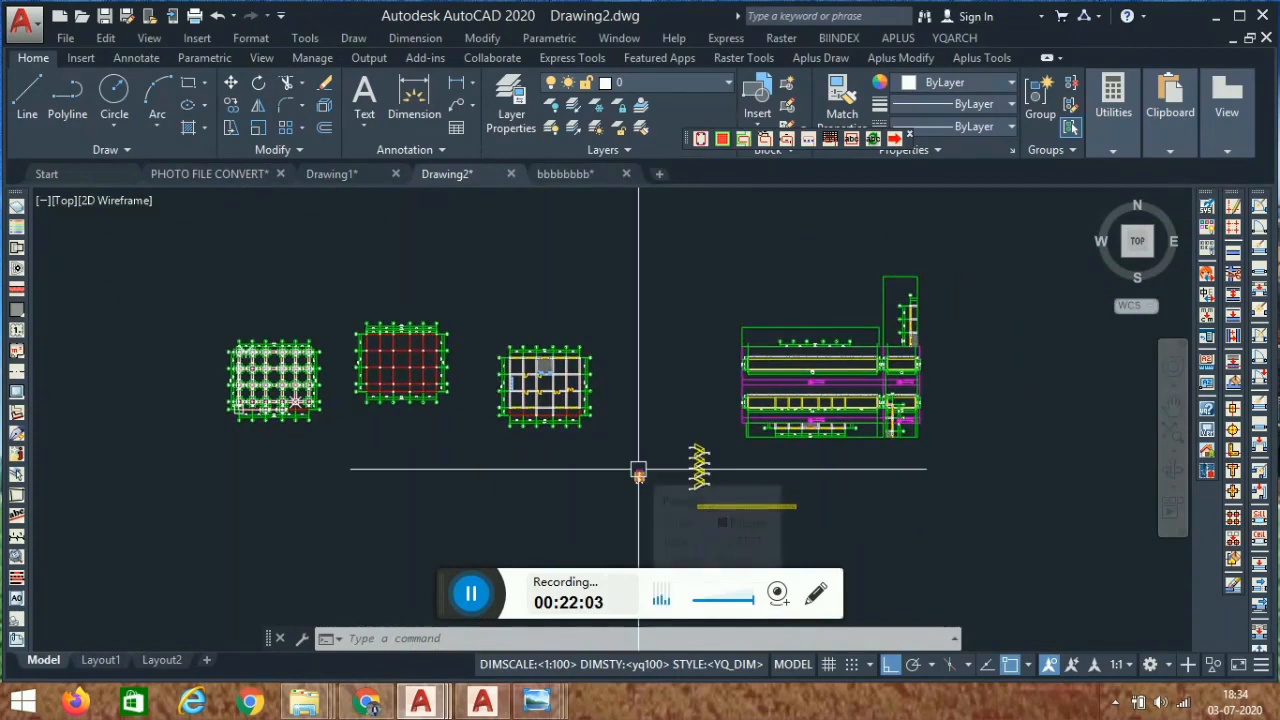
Examine the footing plan, the column grid and the walled plan together with the staircases and elevations.
{"action": "scroll", "coordinate": [600, 449], "scroll_direction": "up", "scroll_amount": 2}
{"action": "scroll", "coordinate": [569, 412], "scroll_direction": "up", "scroll_amount": 2}
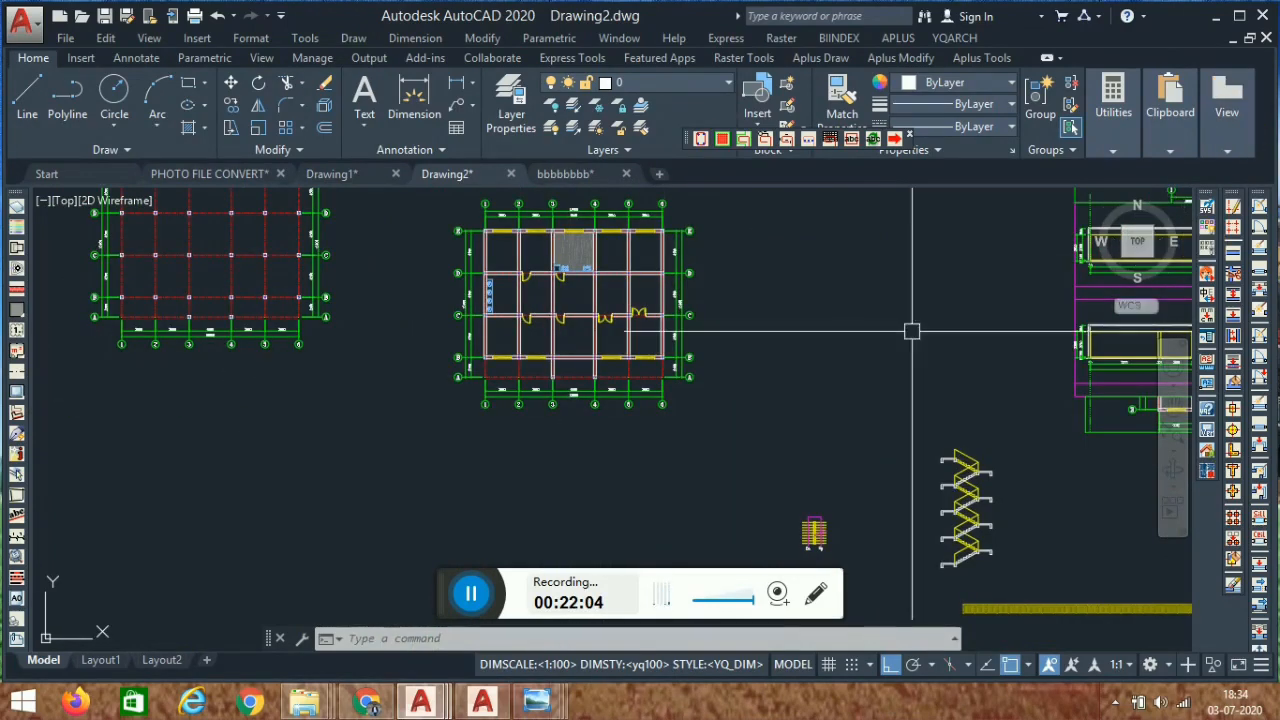
{"action": "scroll", "coordinate": [718, 278], "scroll_direction": "down", "scroll_amount": 2}
{"action": "middle_click_drag", "start_coordinate": [954, 372], "coordinate": [815, 449]}
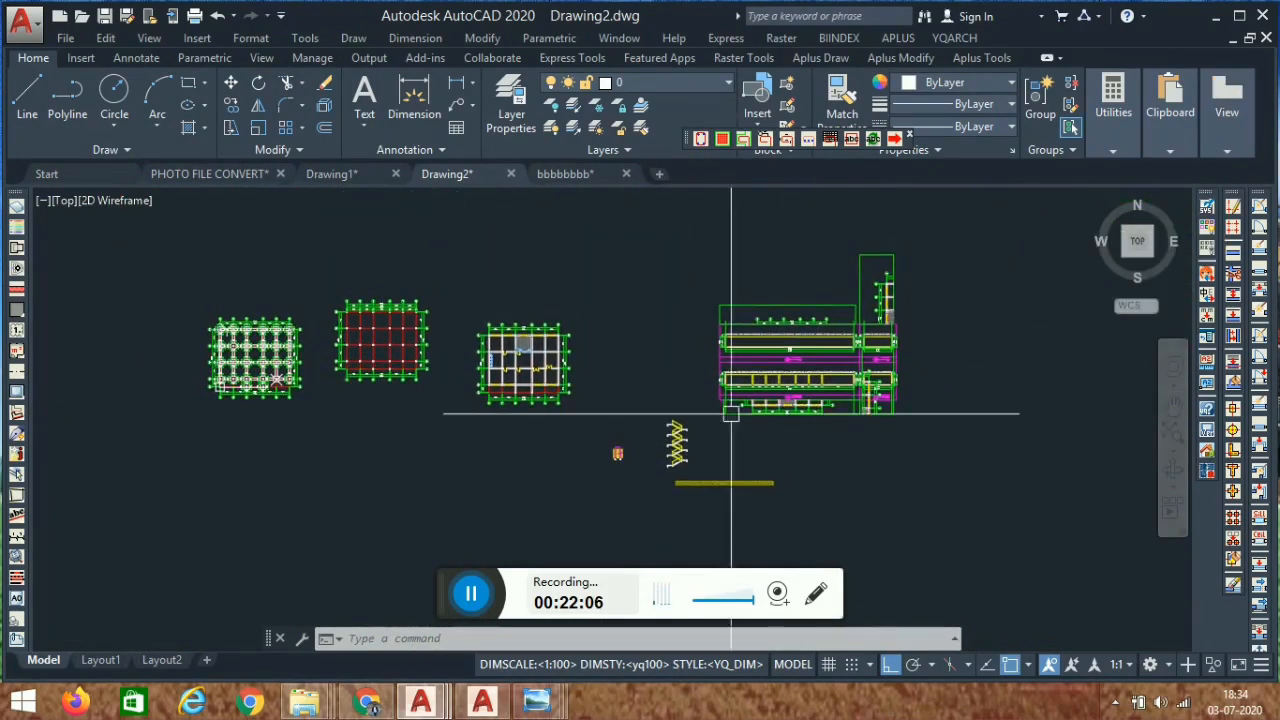
{"action": "scroll", "coordinate": [586, 366], "scroll_direction": "up", "scroll_amount": 4}
{"action": "middle_click_drag", "start_coordinate": [226, 388], "coordinate": [717, 384]}
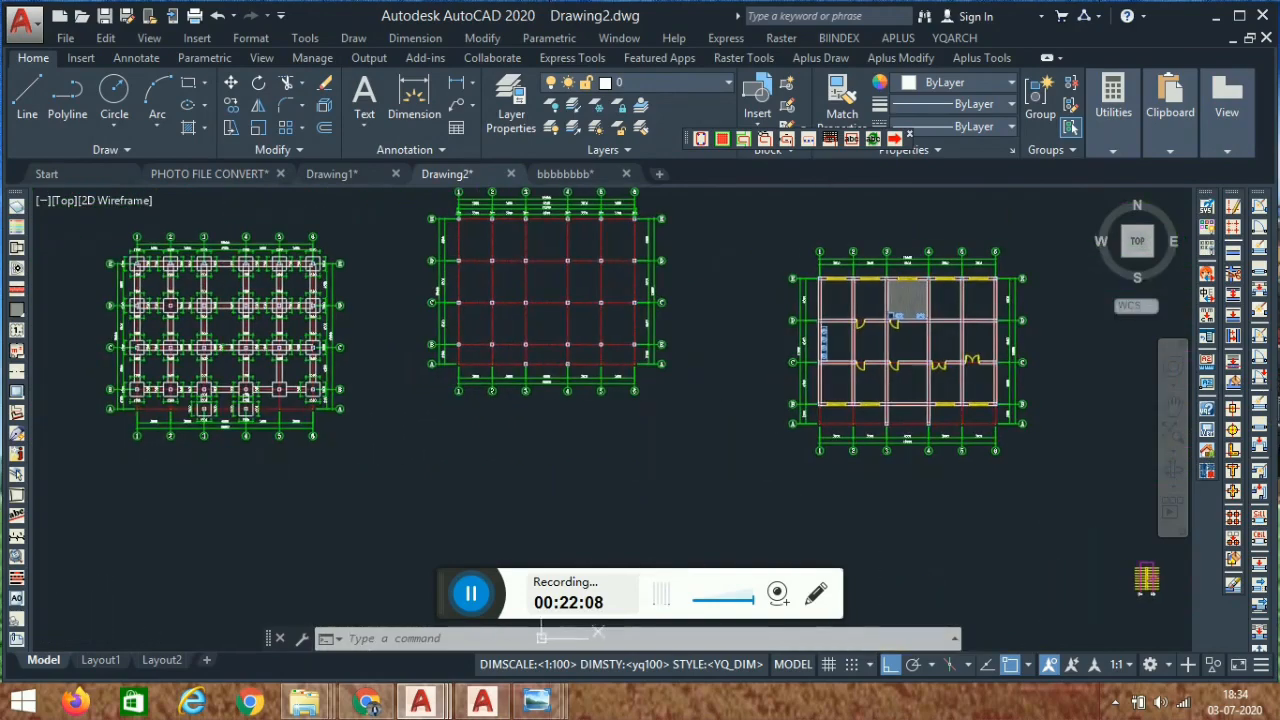
{"action": "scroll", "coordinate": [220, 406], "scroll_direction": "up", "scroll_amount": 4}
{"action": "scroll", "coordinate": [708, 329], "scroll_direction": "down", "scroll_amount": 4}
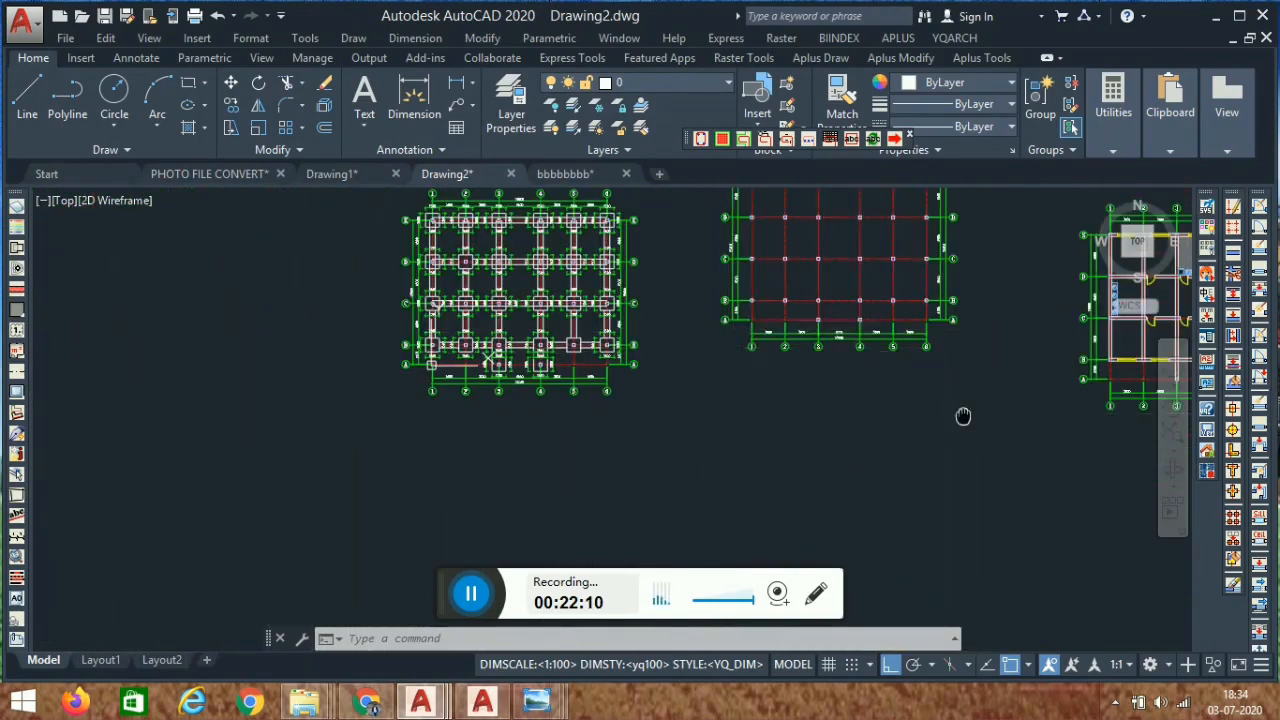
{"action": "middle_click_drag", "start_coordinate": [963, 417], "coordinate": [806, 483]}
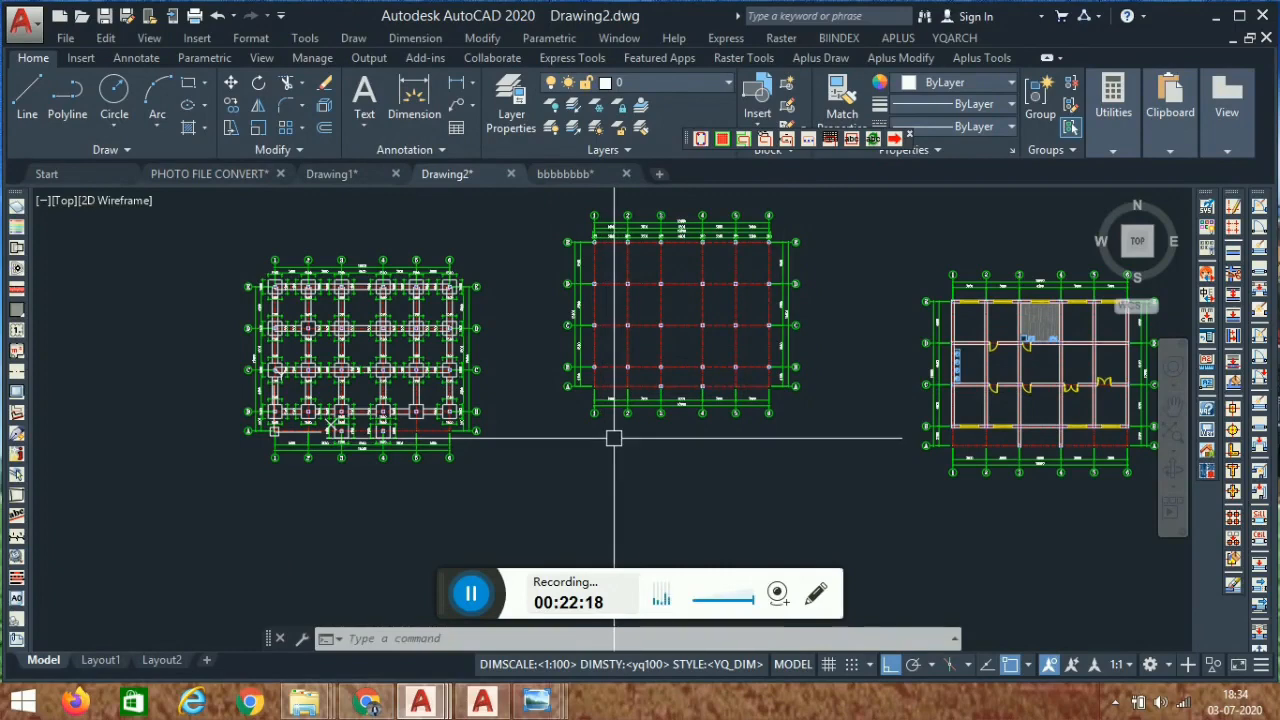
{"action": "middle_click_drag", "start_coordinate": [705, 383], "coordinate": [605, 413]}
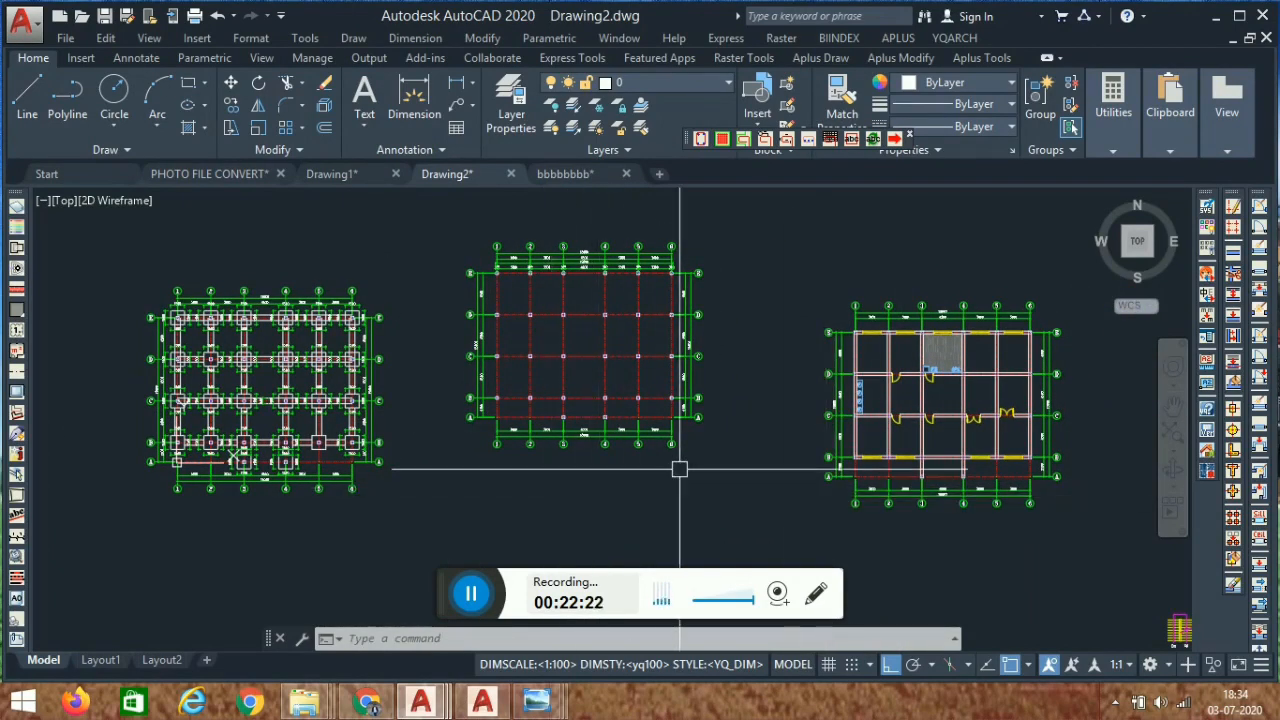
{"action": "scroll", "coordinate": [714, 343], "scroll_direction": "down", "scroll_amount": 4}
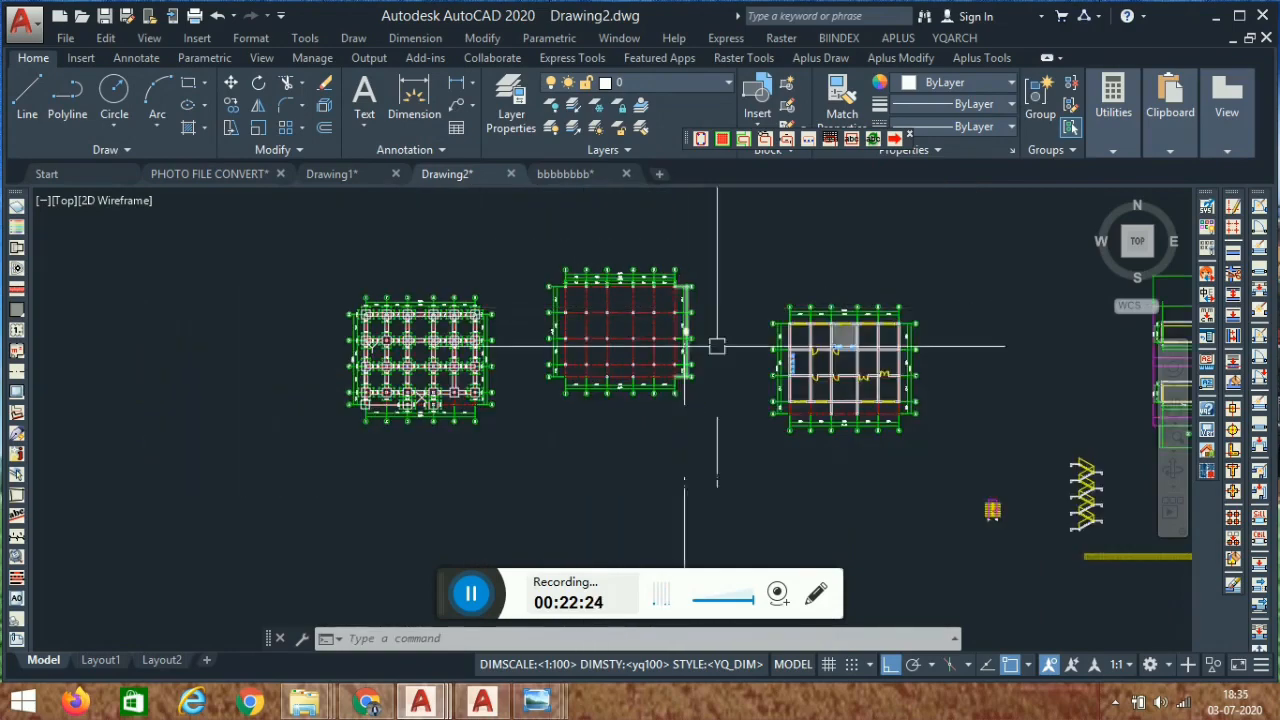
{"action": "scroll", "coordinate": [418, 455], "scroll_direction": "up", "scroll_amount": 4}
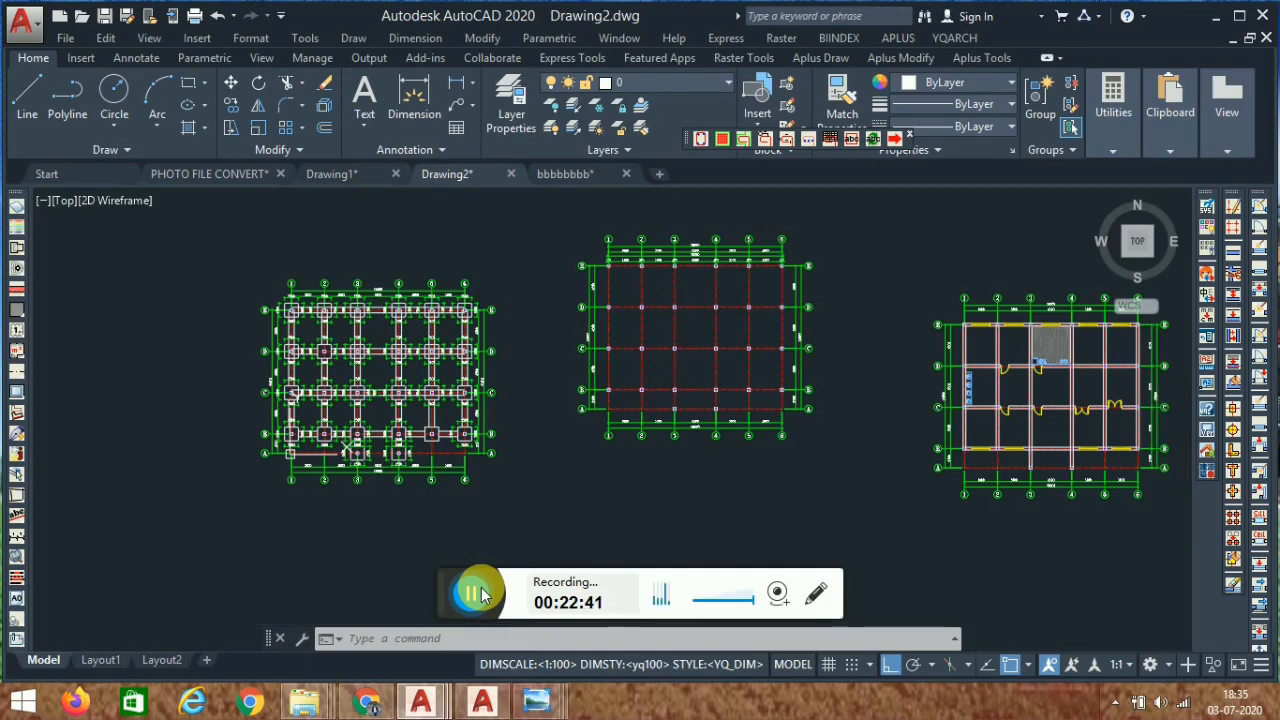
{"action": "left_click", "coordinate": [472, 594]}
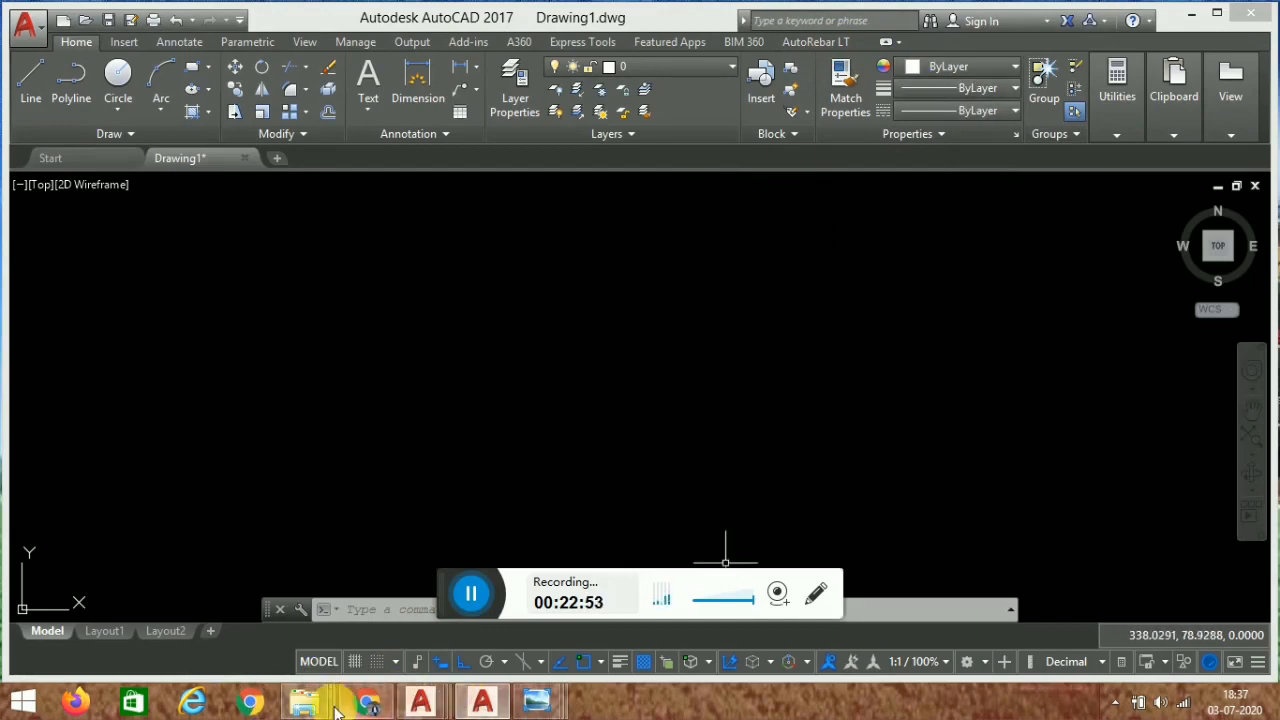
Switch to the New folder window in File Explorer and open the sys folder inside YQArch_big5.
{"action": "mouse_move", "coordinate": [322, 708]}
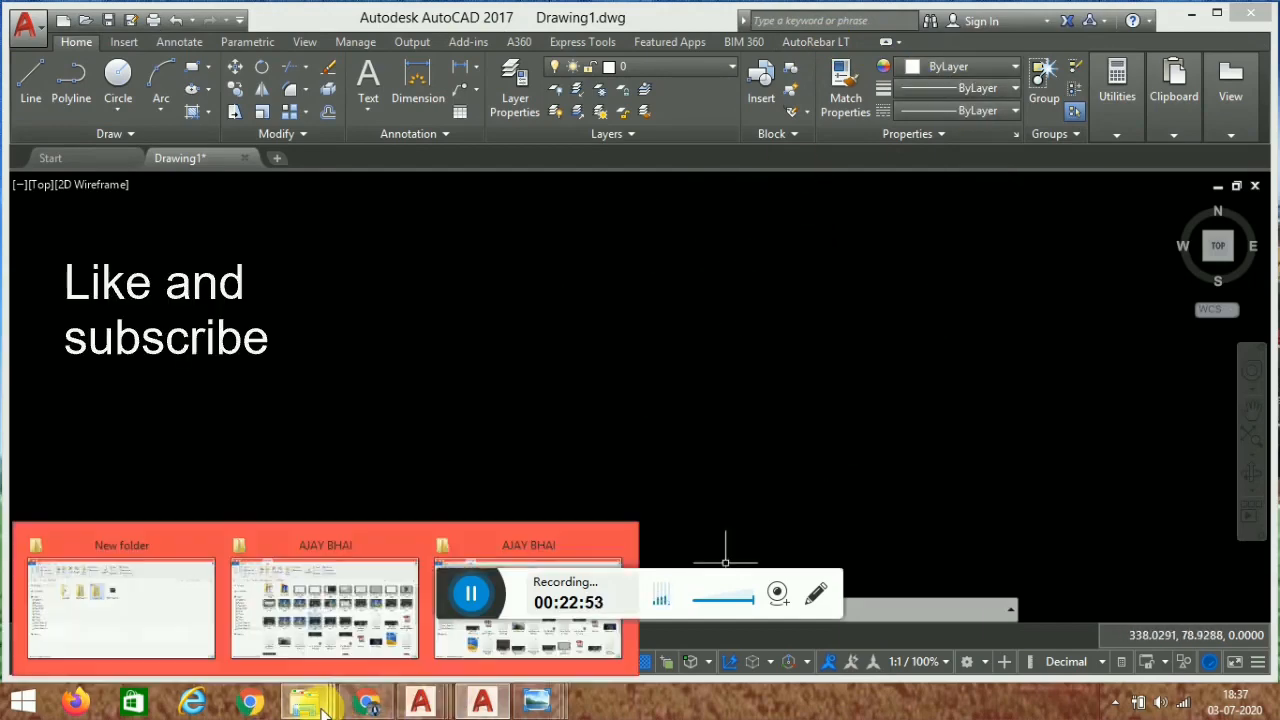
{"action": "left_click", "coordinate": [163, 640]}
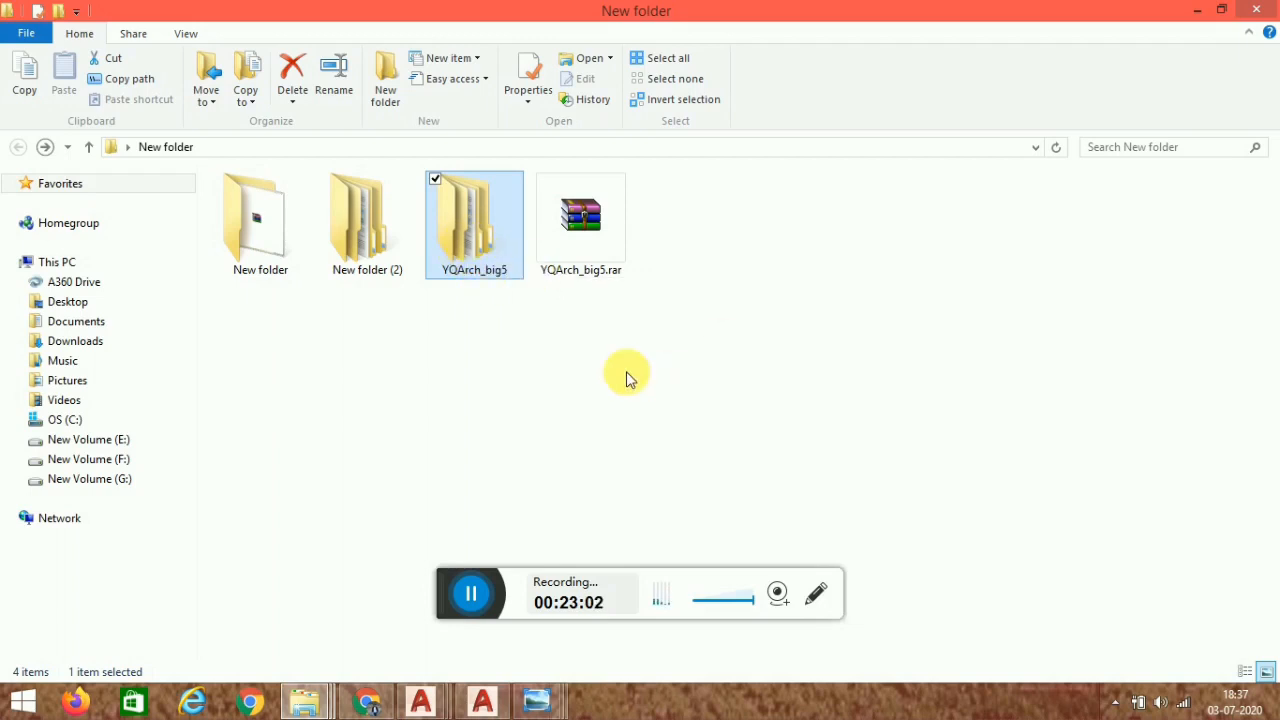
{"action": "left_click", "coordinate": [473, 357]}
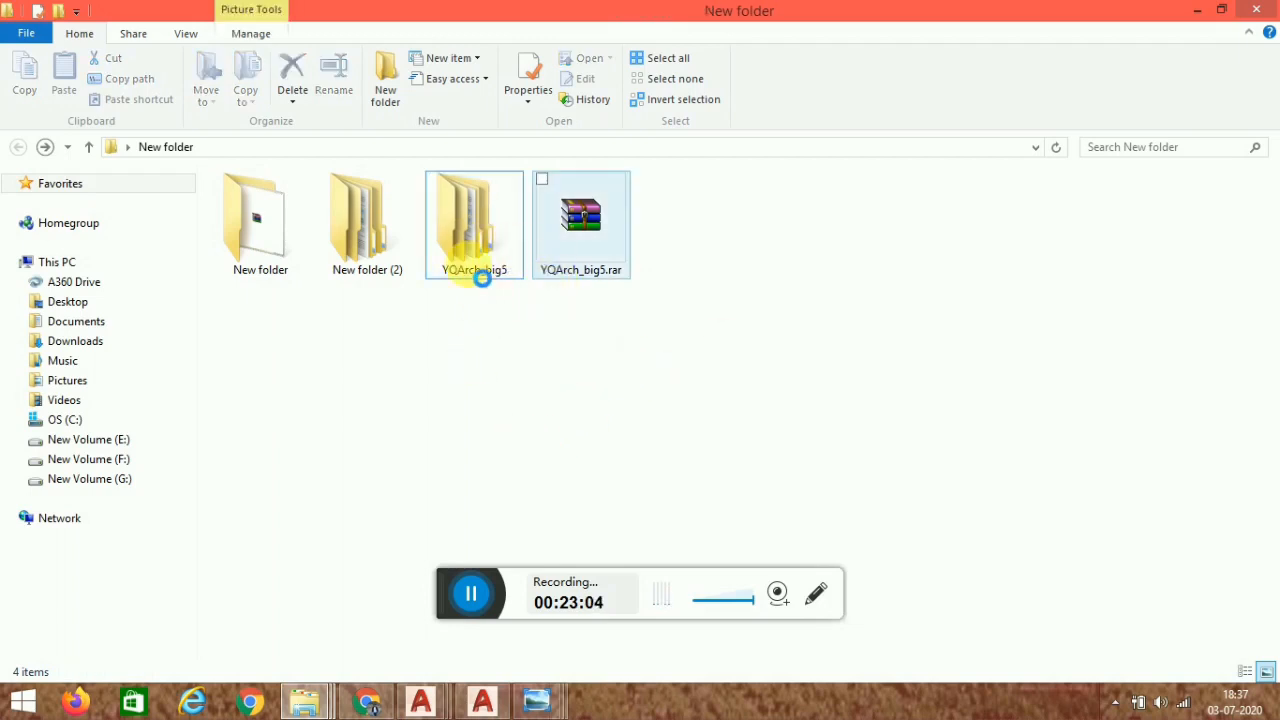
{"action": "double_click", "coordinate": [508, 252]}
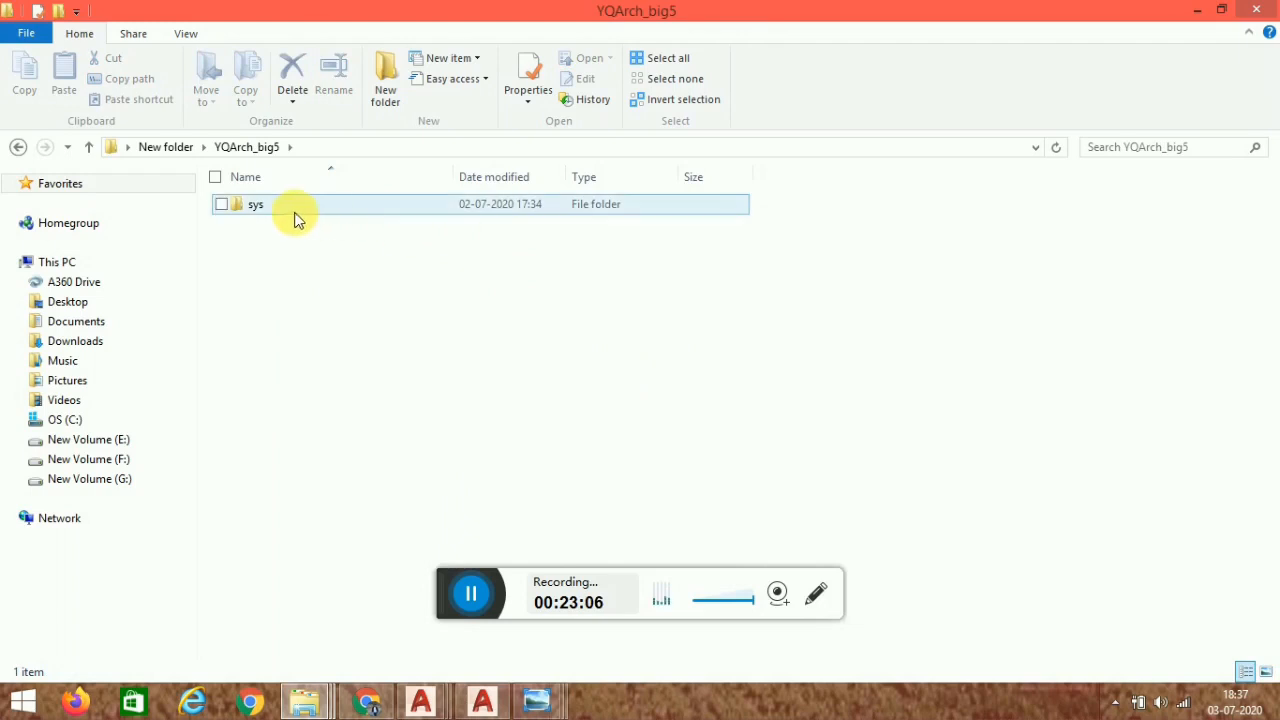
{"action": "double_click", "coordinate": [300, 205]}
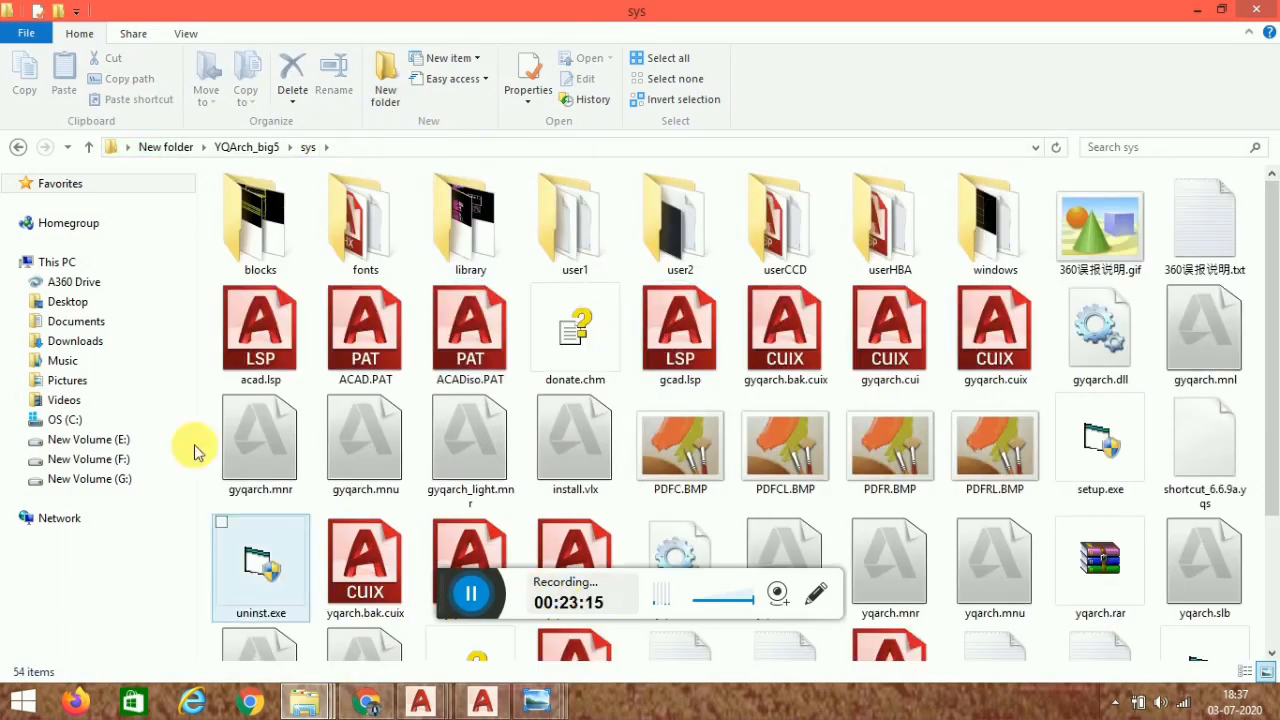
Copy the full path of the YQArch_big5\sys folder and switch to AutoCAD 2017.
{"action": "left_click", "coordinate": [345, 147]}
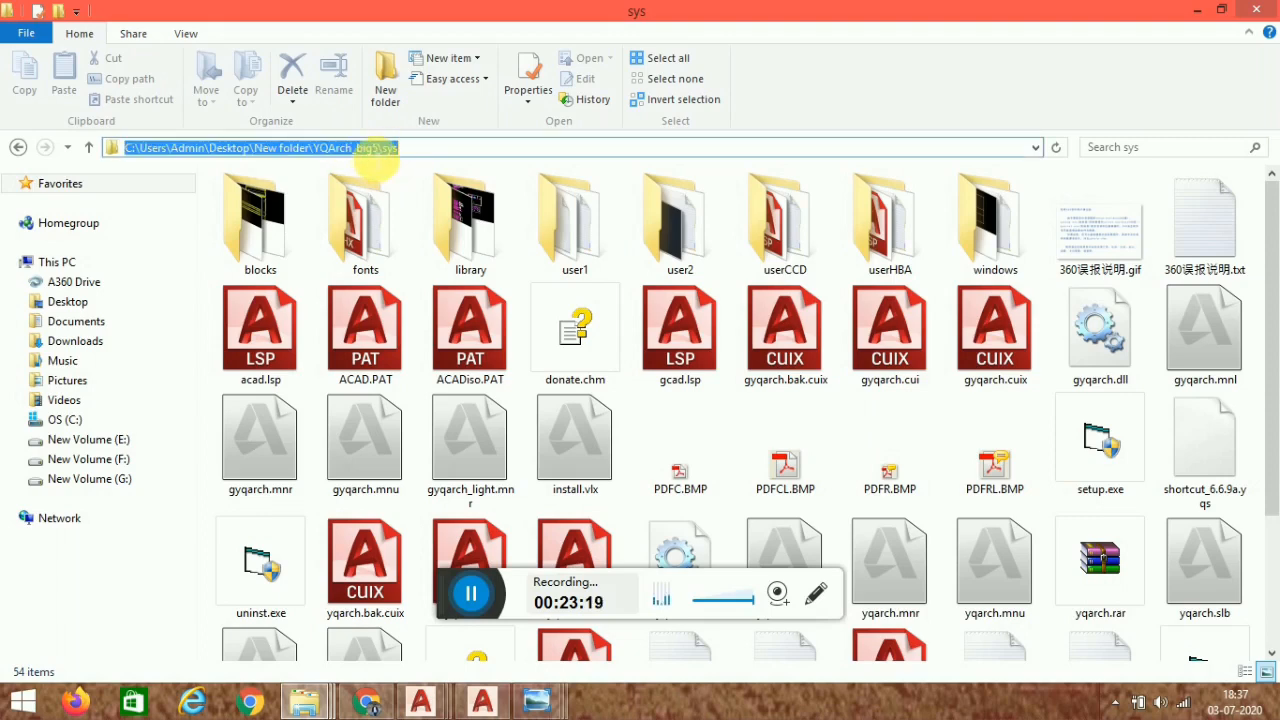
{"action": "right_click", "coordinate": [378, 157]}
{"action": "left_click", "coordinate": [418, 212]}
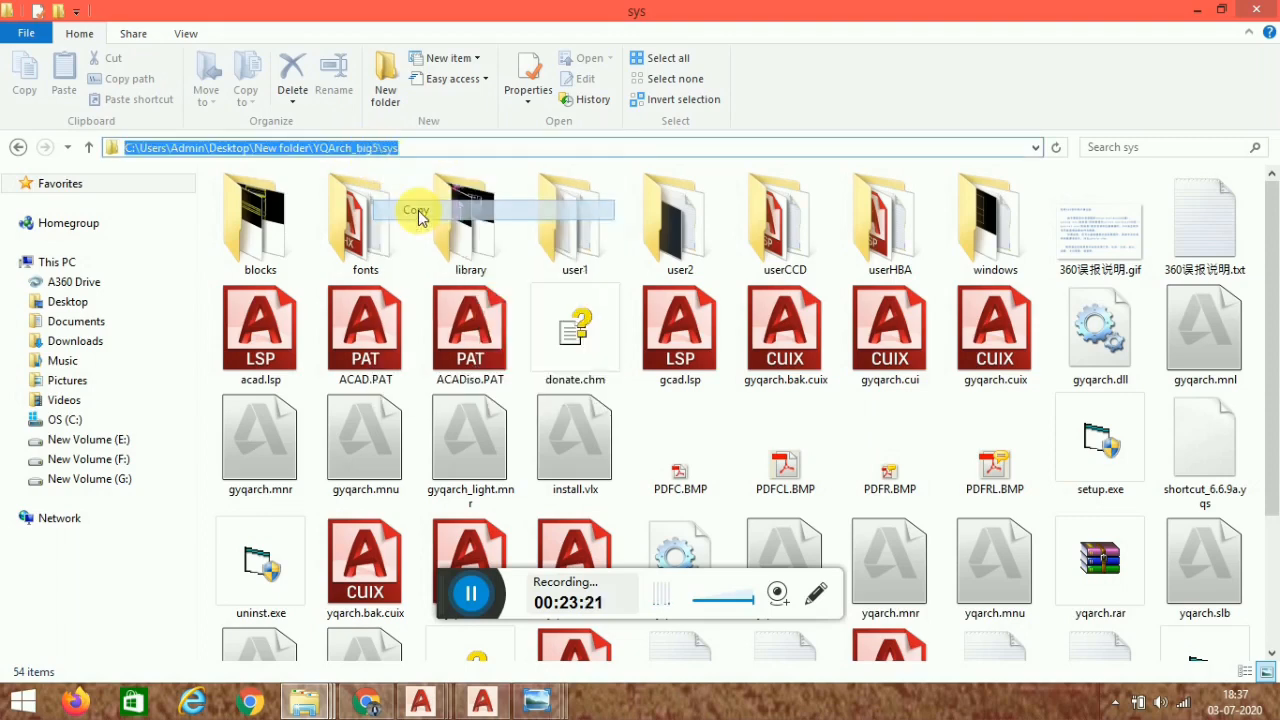
{"action": "left_click", "coordinate": [482, 700]}
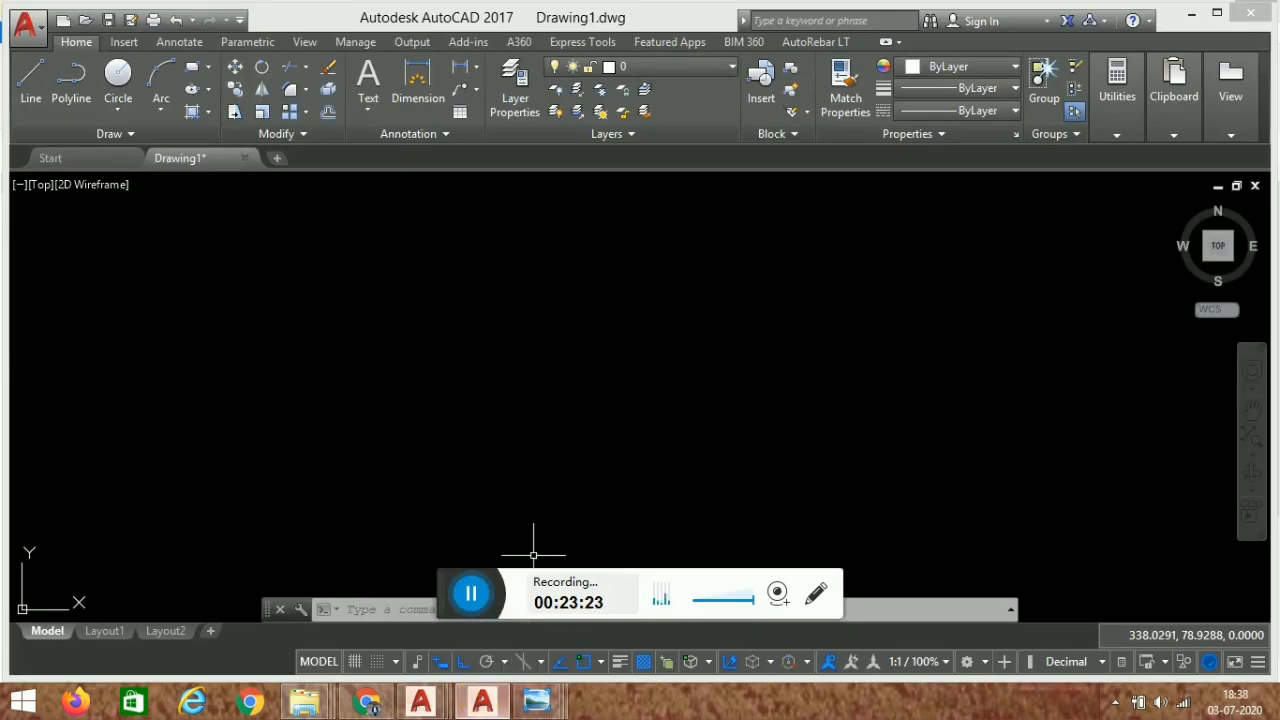
{"action": "right_click", "coordinate": [610, 230]}
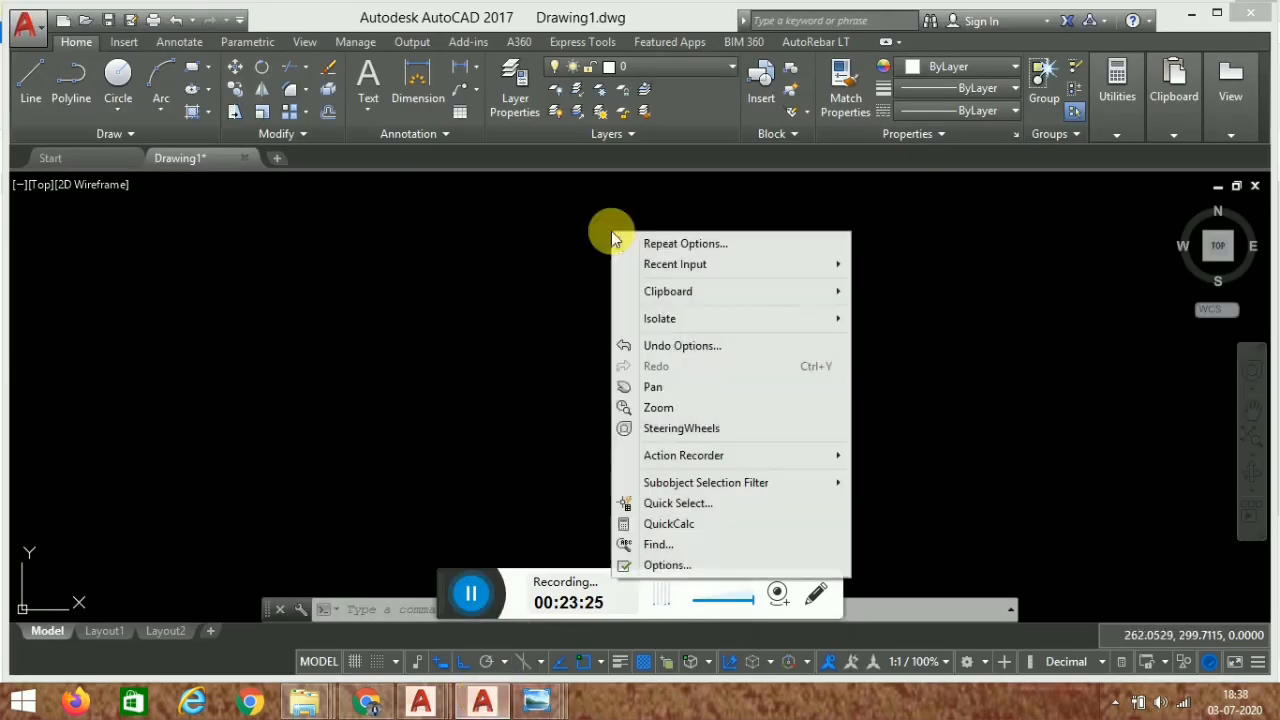
{"action": "left_click", "coordinate": [664, 565]}
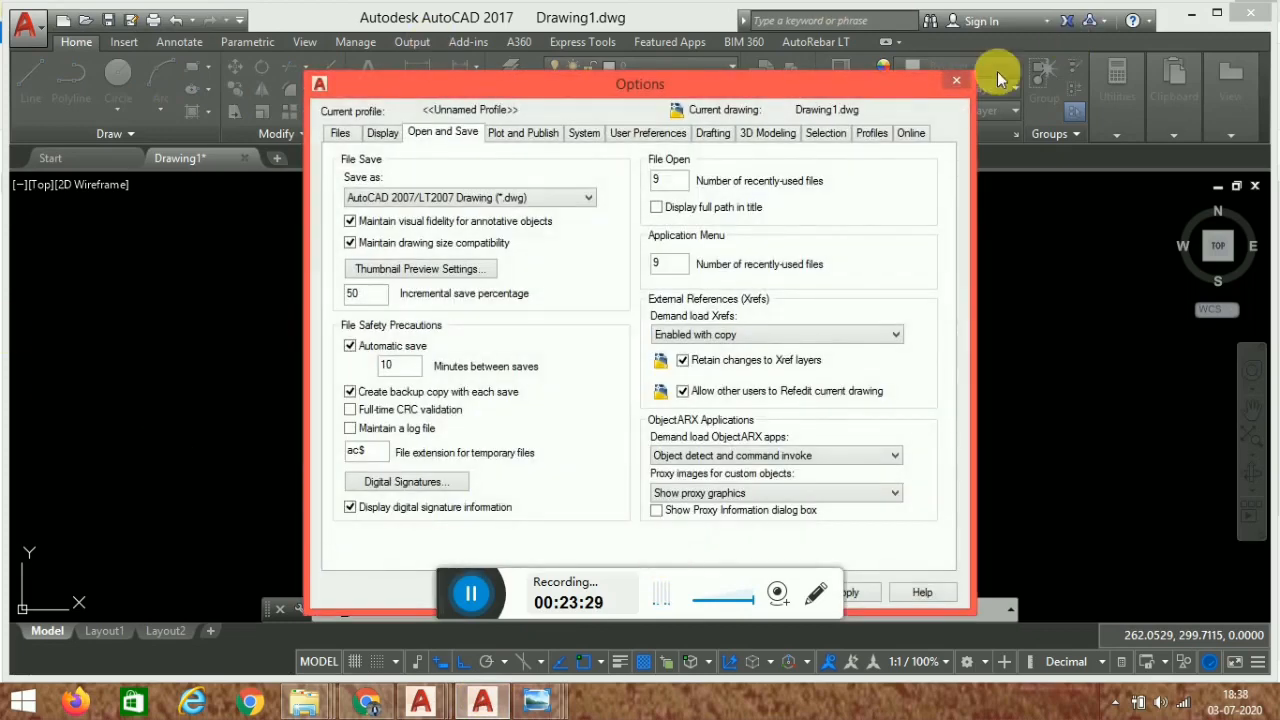
{"action": "left_click", "coordinate": [958, 82]}
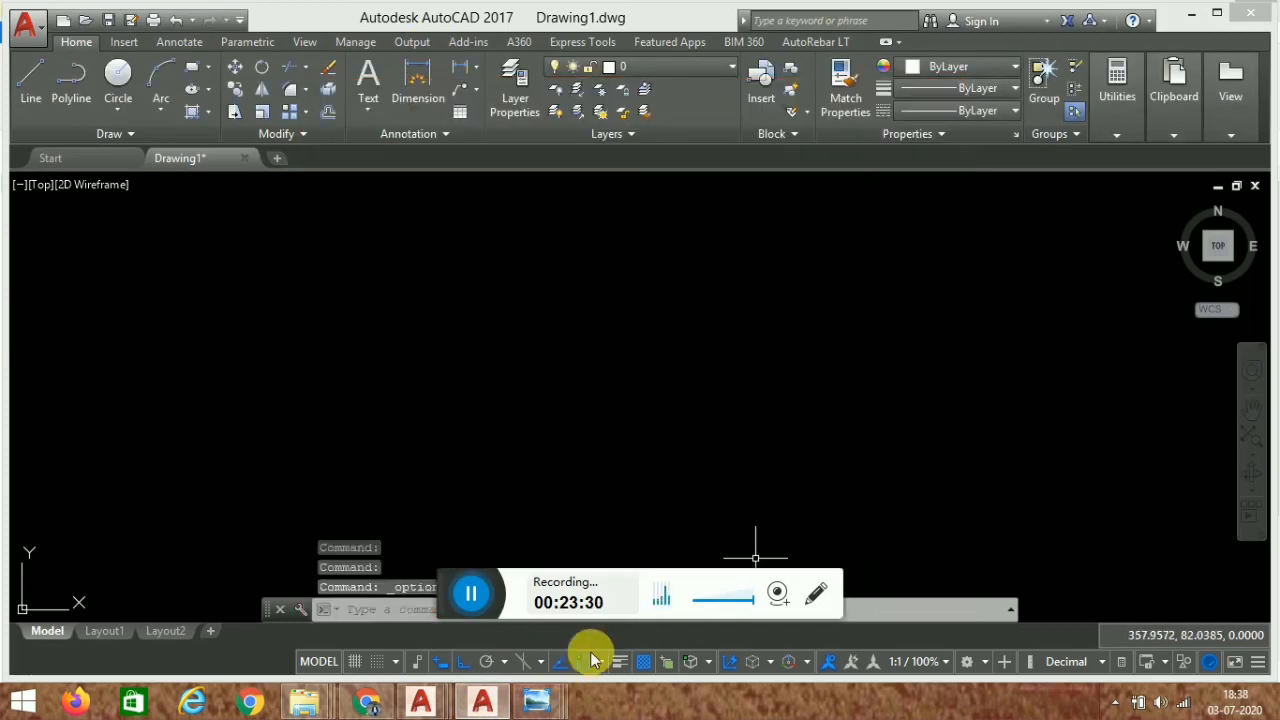
Add the copied path C:\Users\Admin\Desktop\New folder\YQArch_big5\sys to the Support File Search Path in Options and apply it.
{"action": "left_click", "coordinate": [416, 612]}
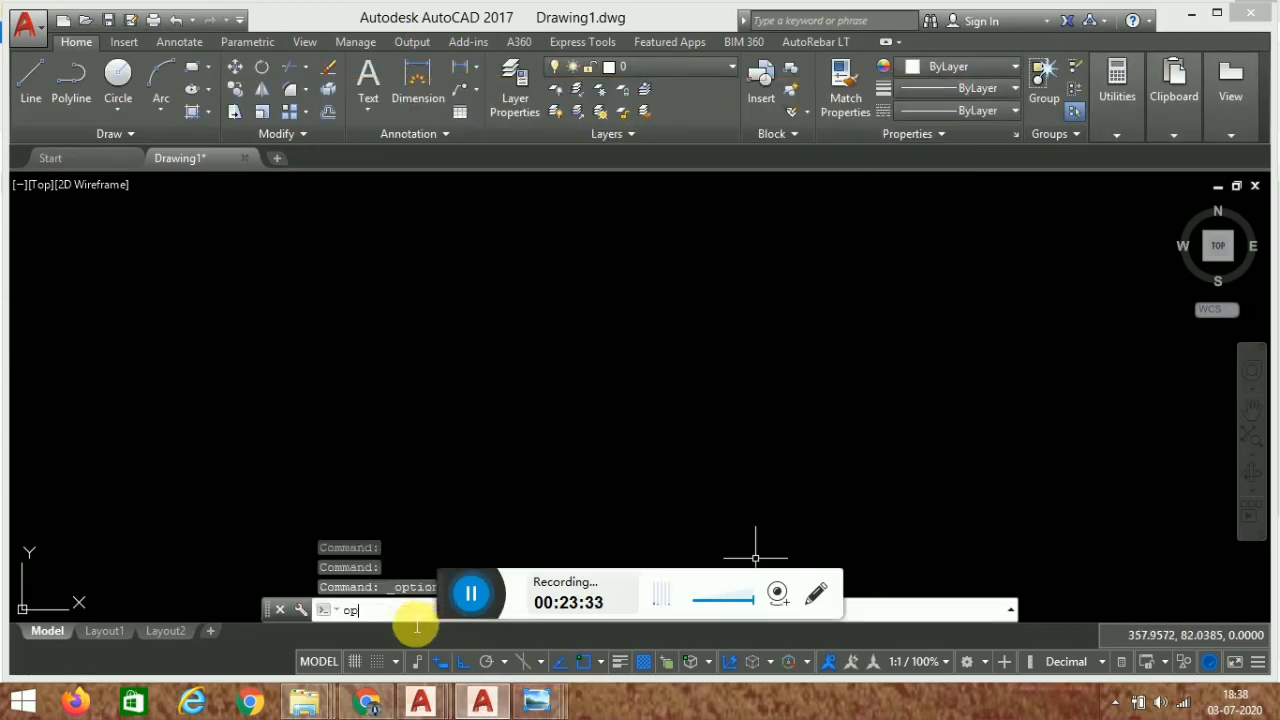
{"action": "type", "text": "op"}
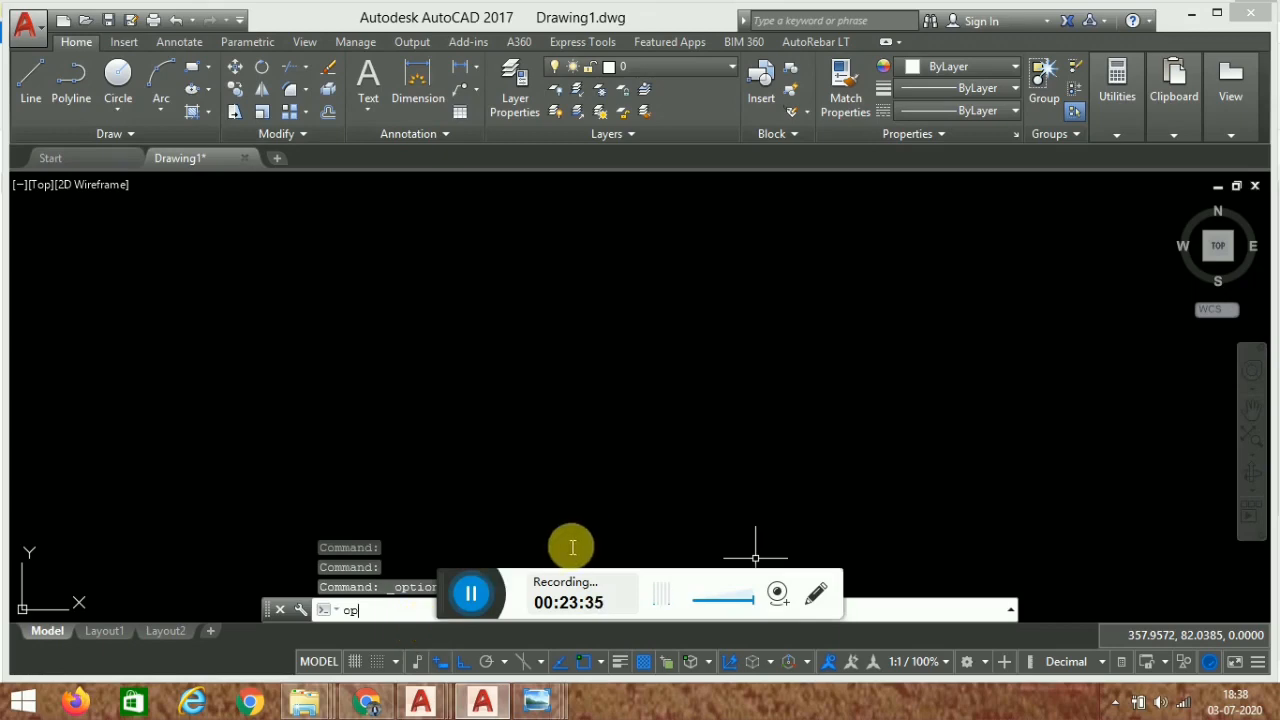
{"action": "key", "text": "Return"}
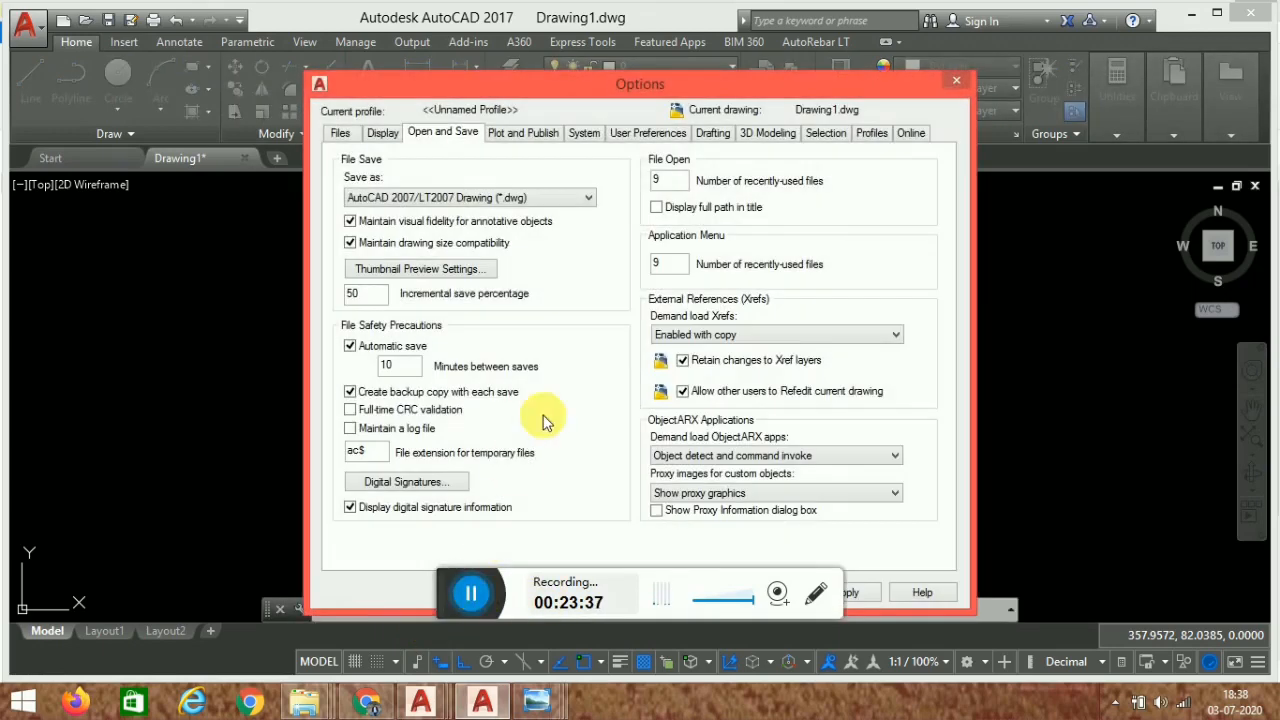
{"action": "left_click", "coordinate": [340, 134]}
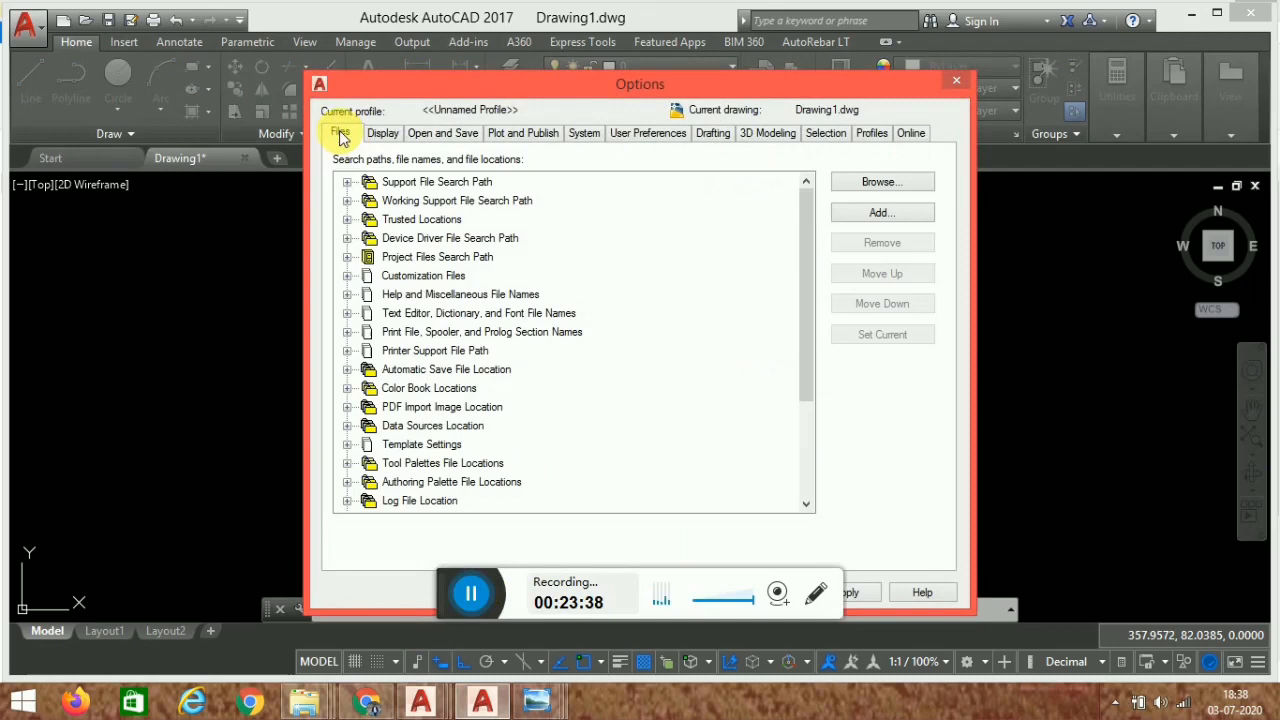
{"action": "double_click", "coordinate": [347, 184]}
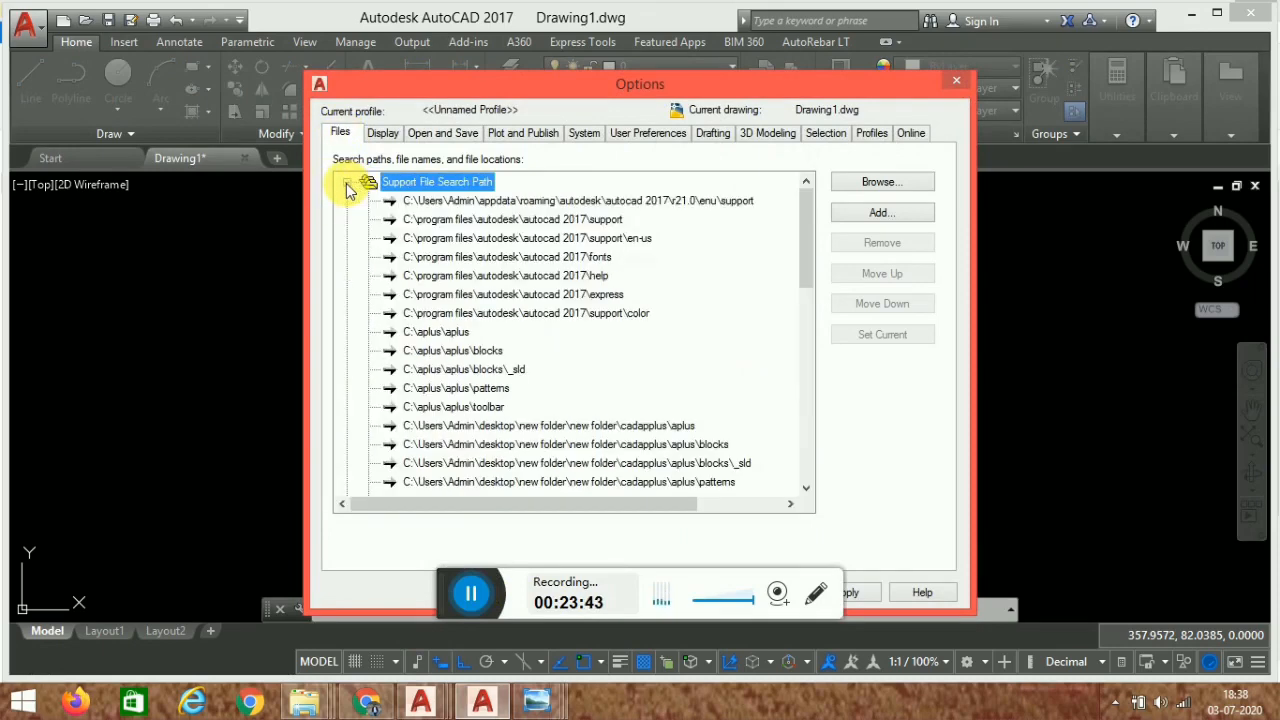
{"action": "left_click", "coordinate": [880, 214]}
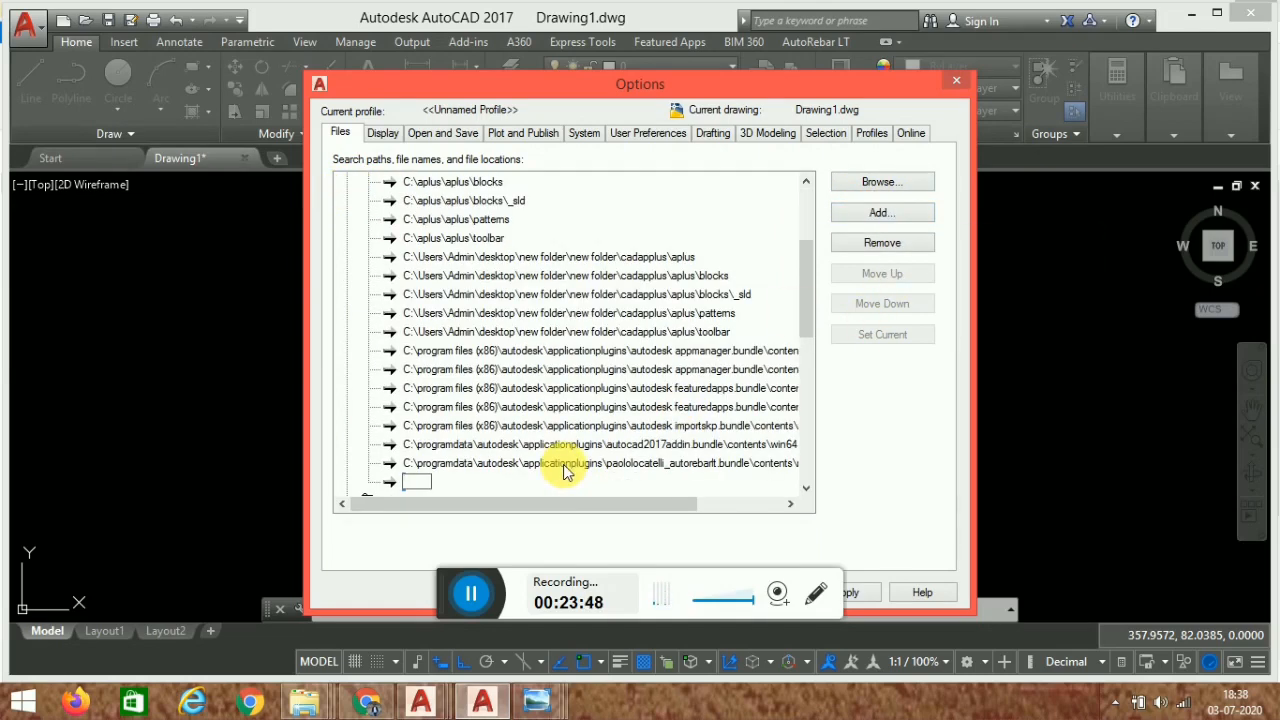
{"action": "key", "text": "ctrl+v"}
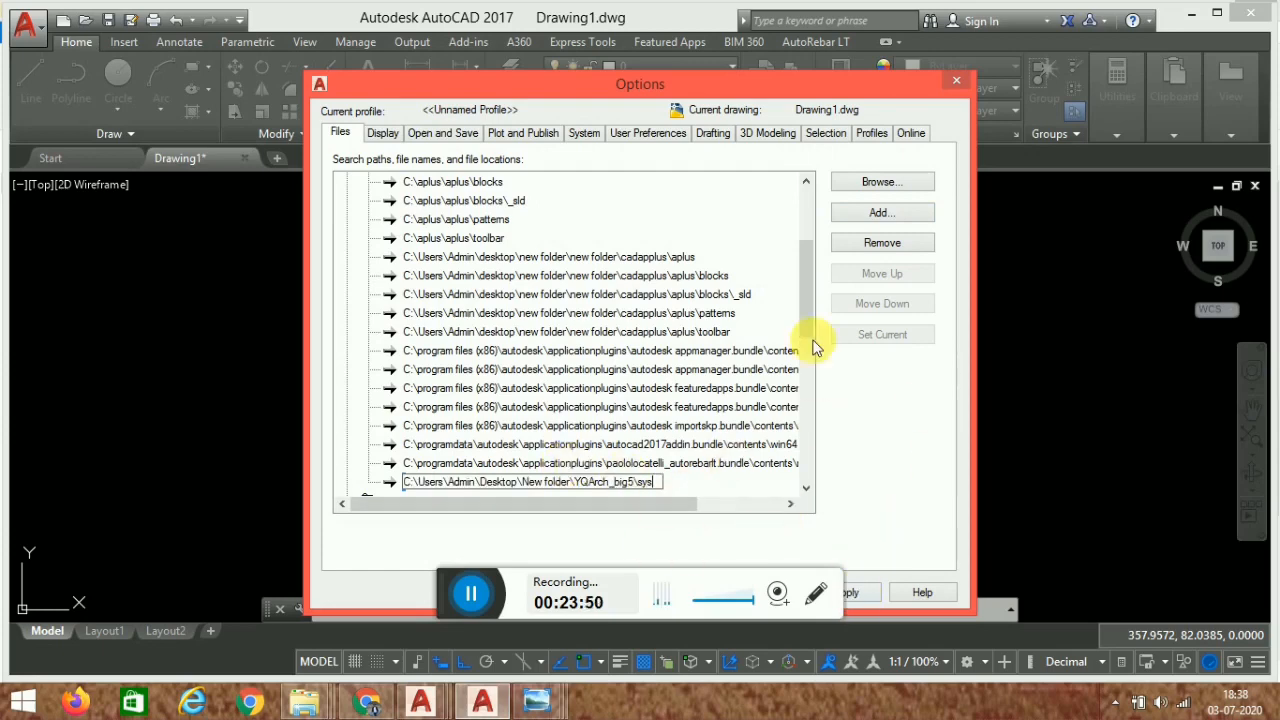
{"action": "left_click_drag", "start_coordinate": [727, 83], "coordinate": [669, 13]}
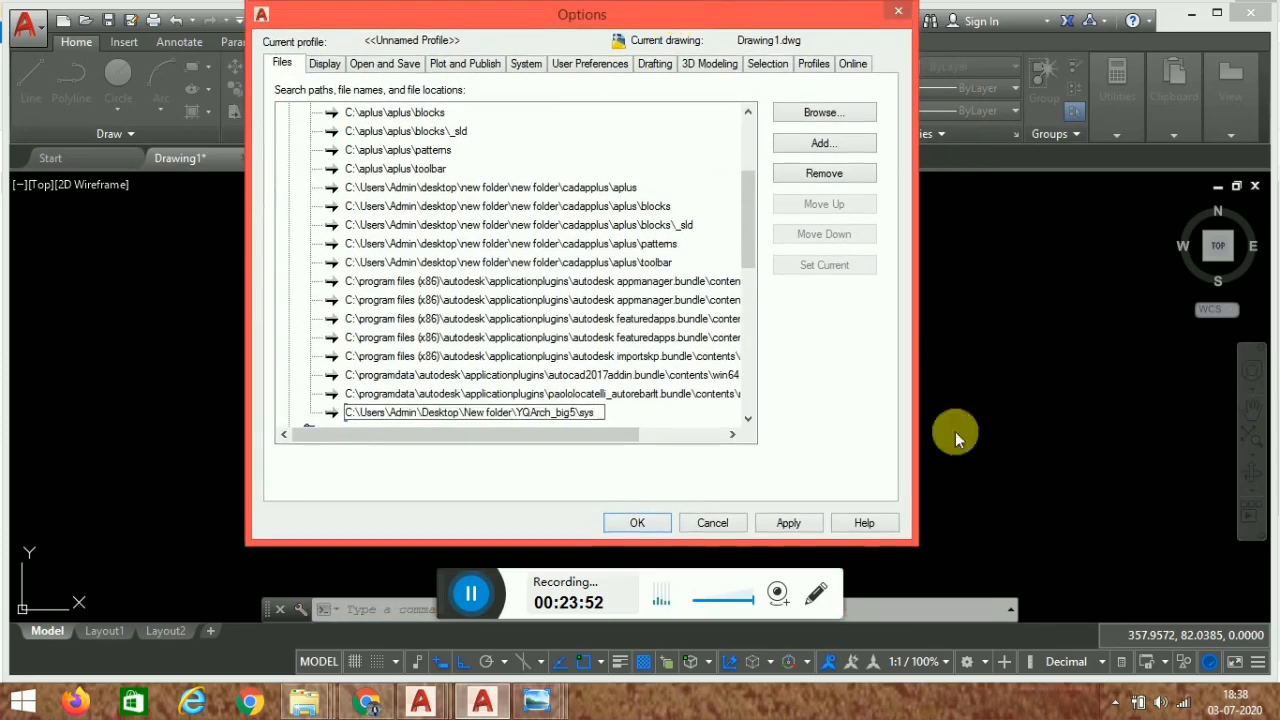
{"action": "left_click", "coordinate": [790, 521]}
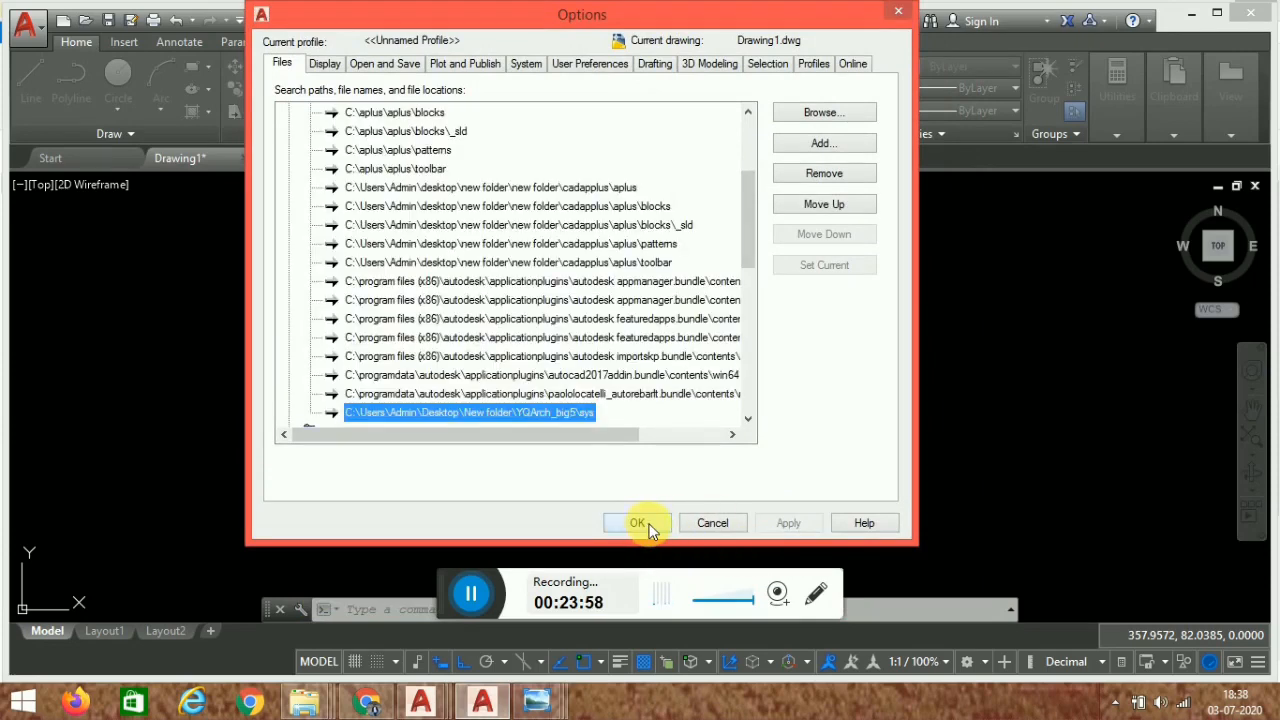
{"action": "left_click", "coordinate": [640, 523]}
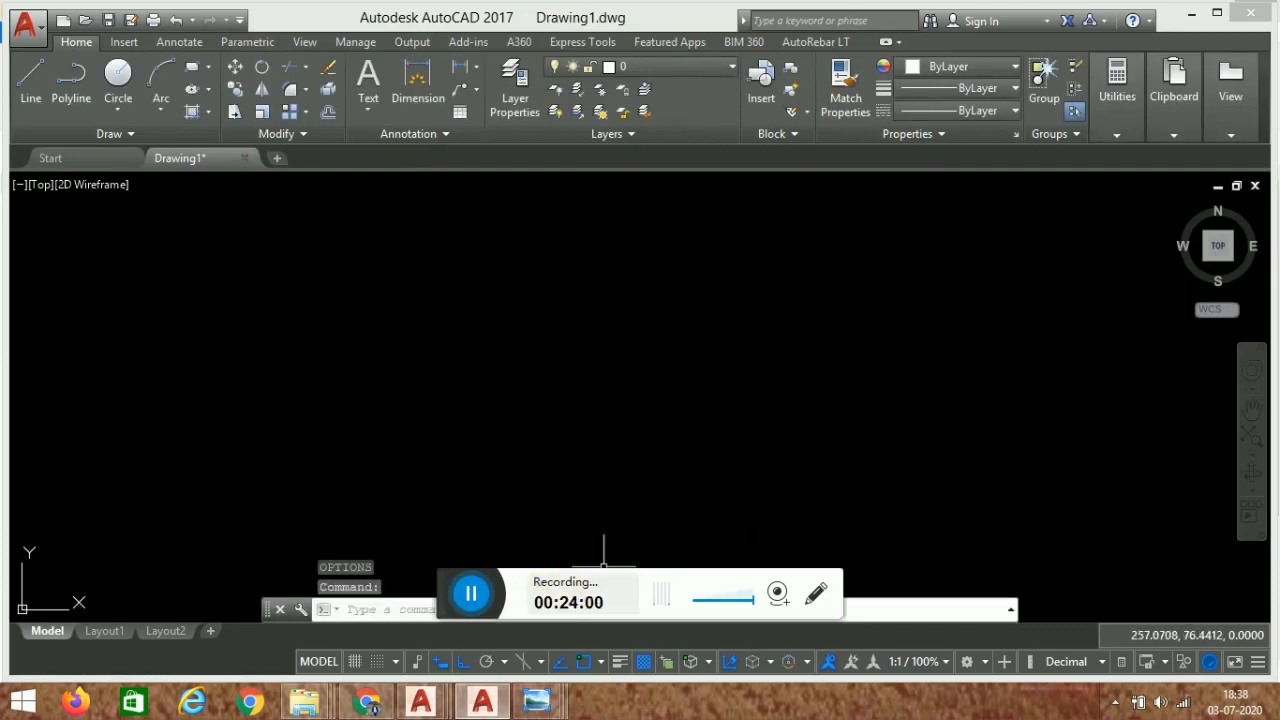
Run MENULOAD and open the file browser for choosing a customization file.
{"action": "left_click", "coordinate": [394, 616]}
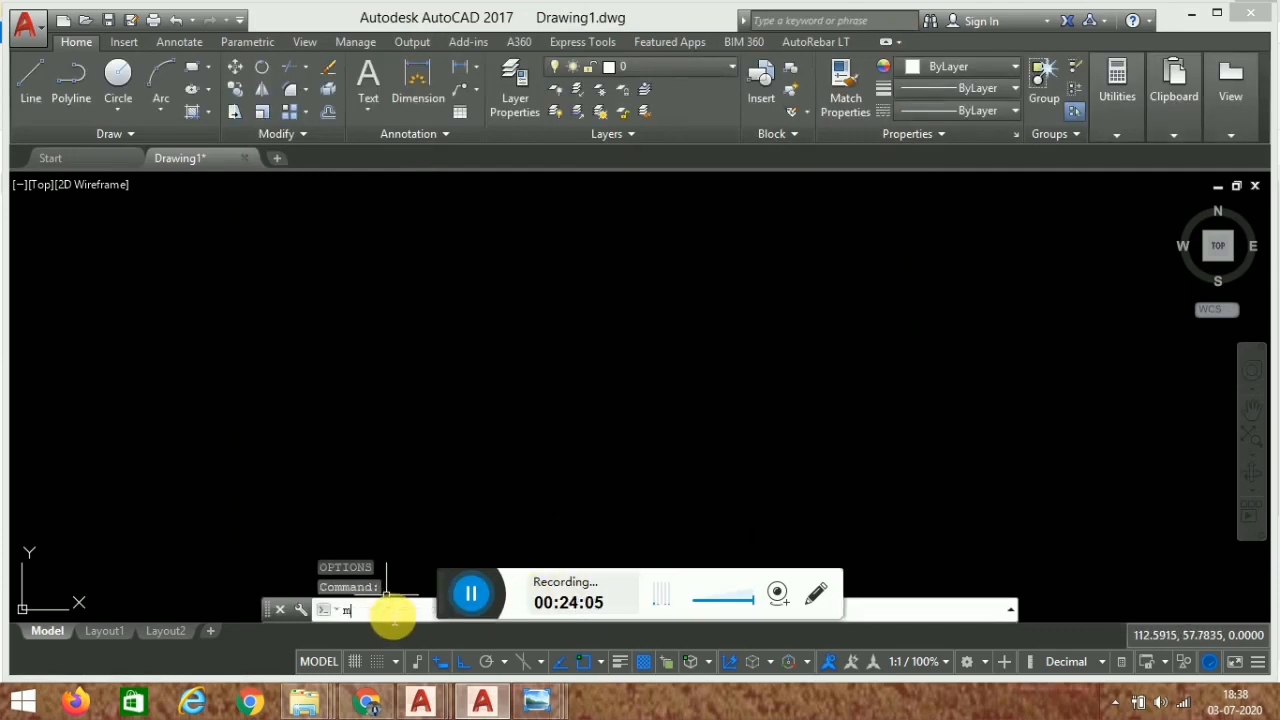
{"action": "type", "text": "me"}
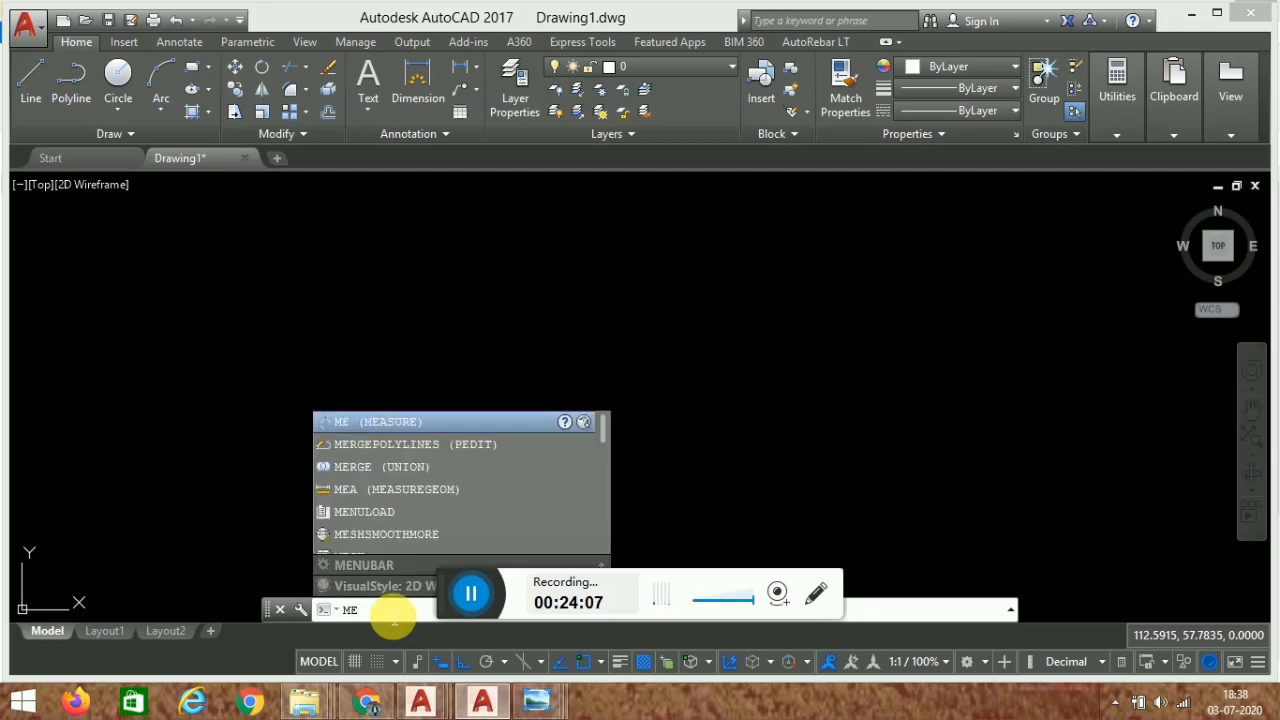
{"action": "type", "text": "nuloa"}
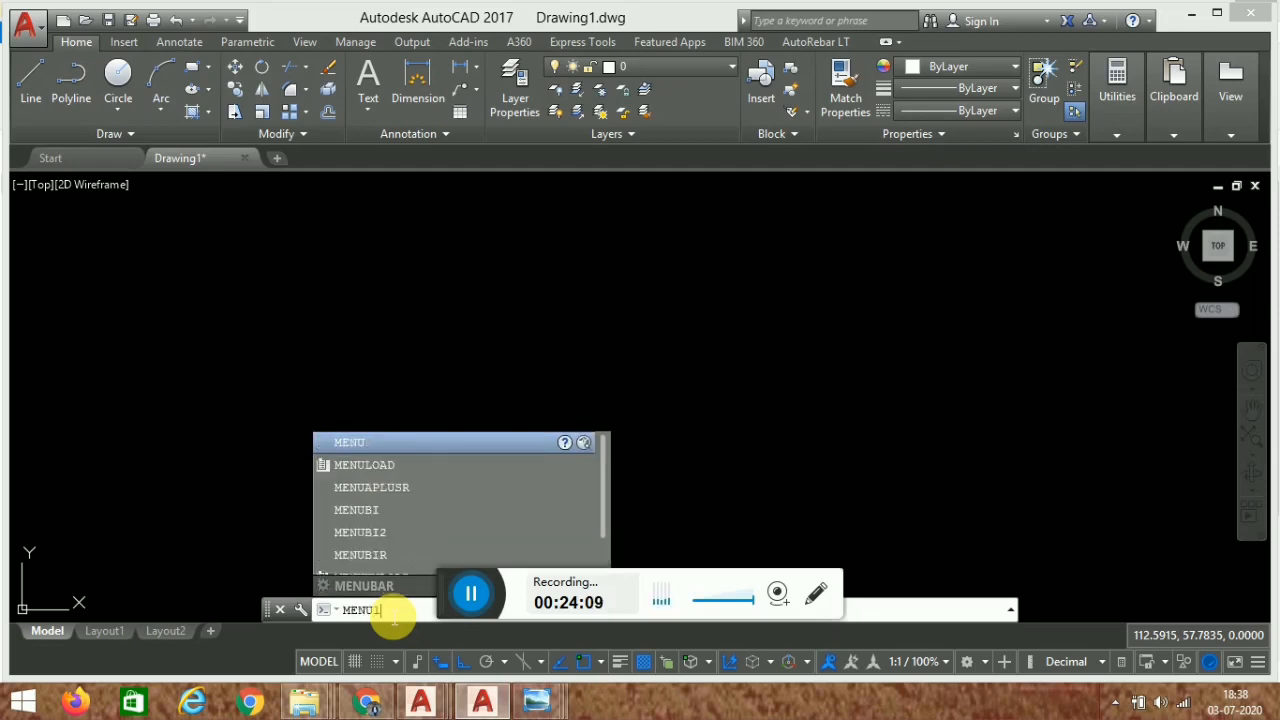
{"action": "type", "text": "d"}
{"action": "key", "text": "Return"}
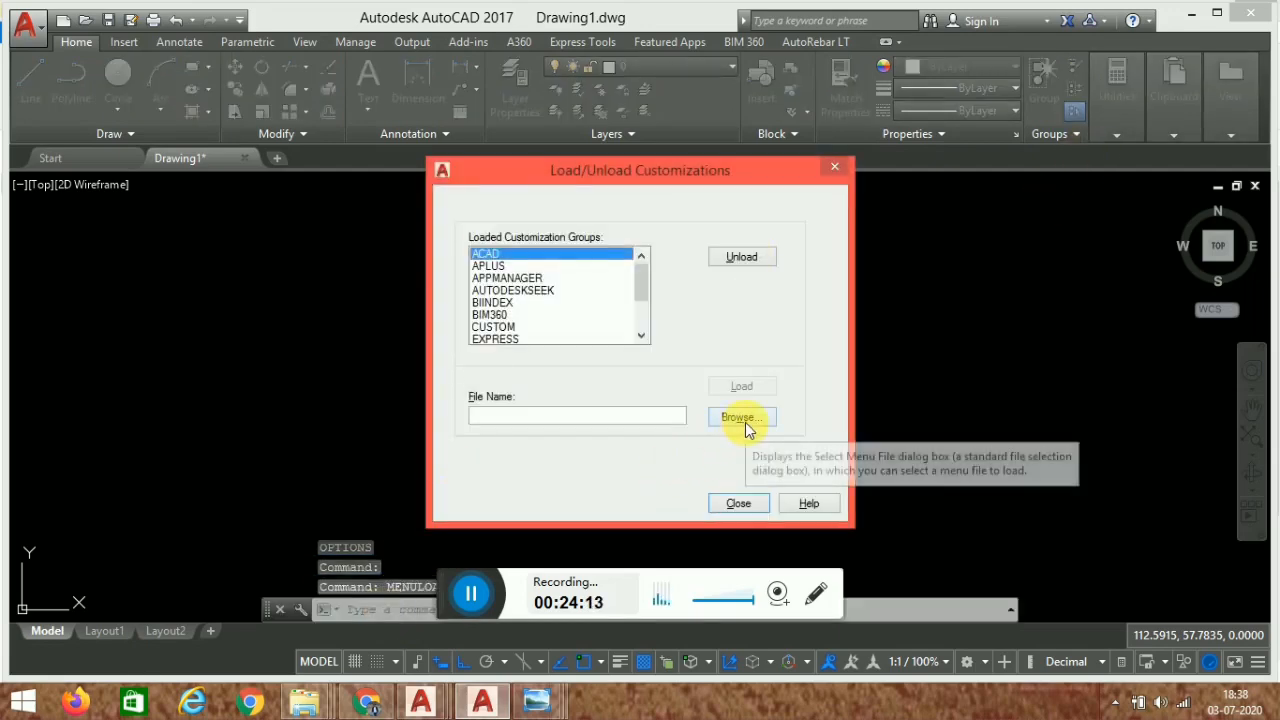
{"action": "left_click", "coordinate": [745, 424]}
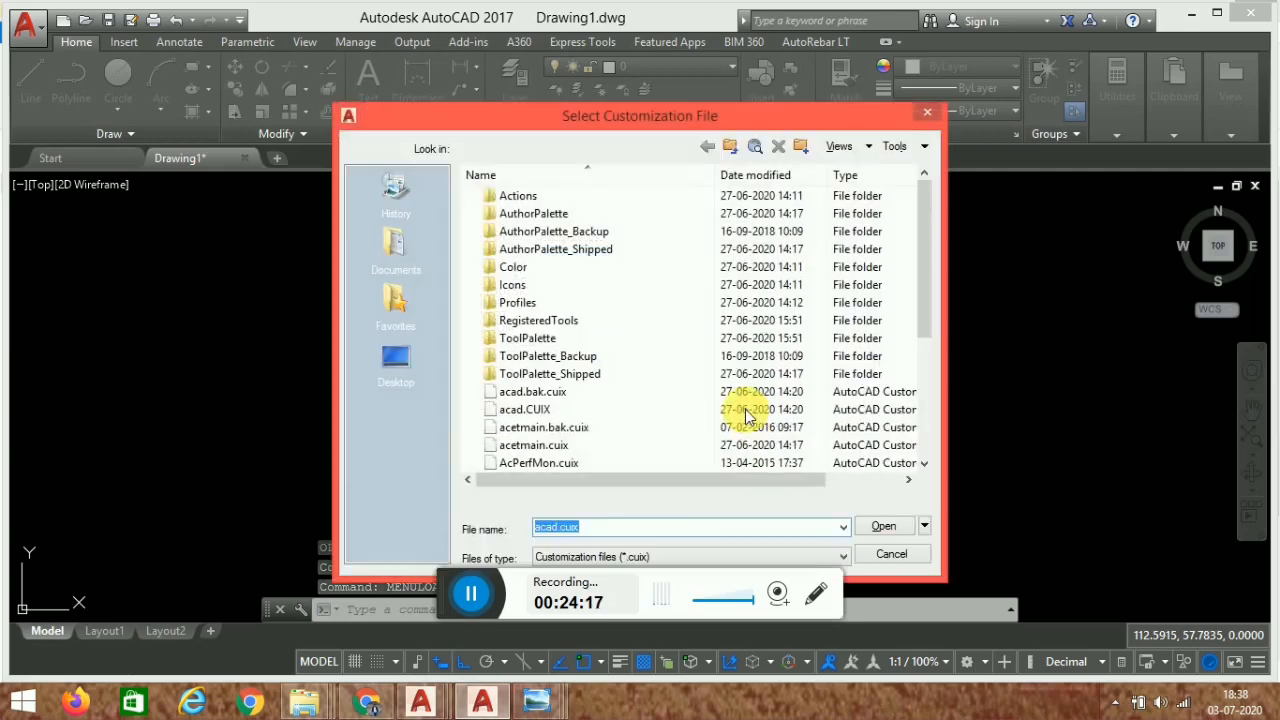
Browse to the Desktop's New folder\YQArch_big5\sys folder and filter the files to Legacy menu files (*.mns, *.mnu).
{"action": "left_click", "coordinate": [400, 350]}
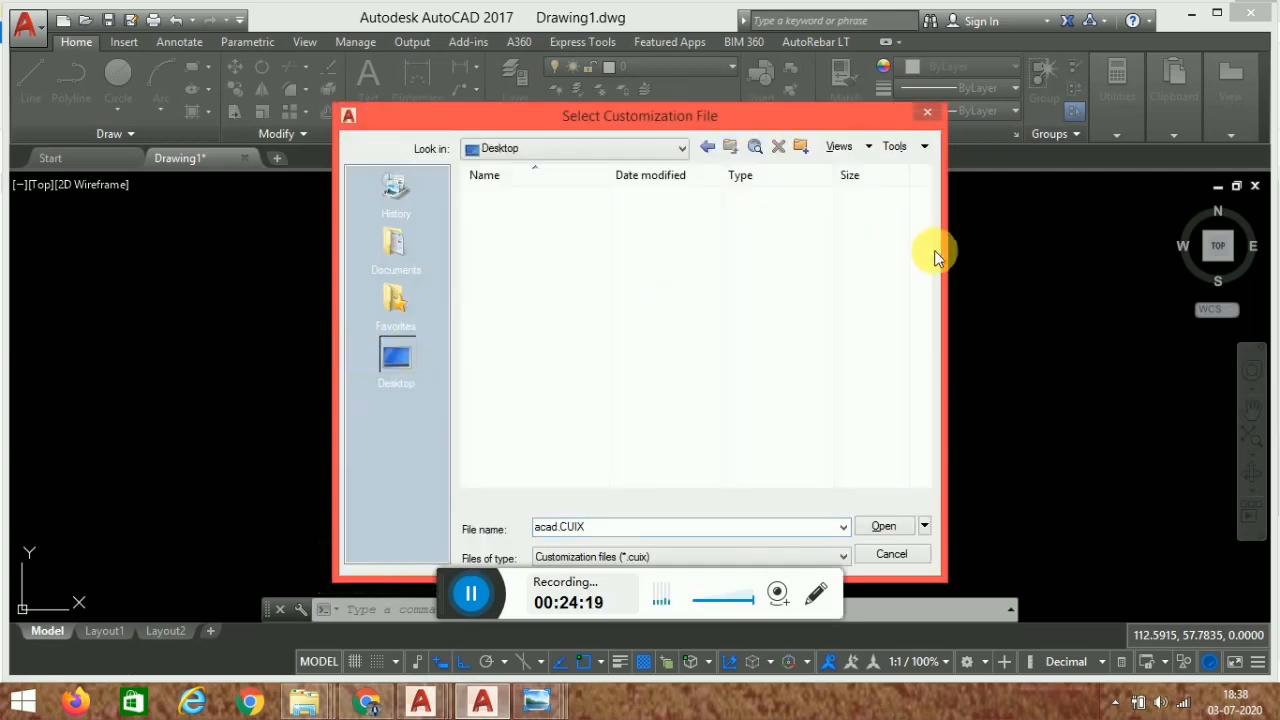
{"action": "left_click_drag", "start_coordinate": [695, 118], "coordinate": [645, 74]}
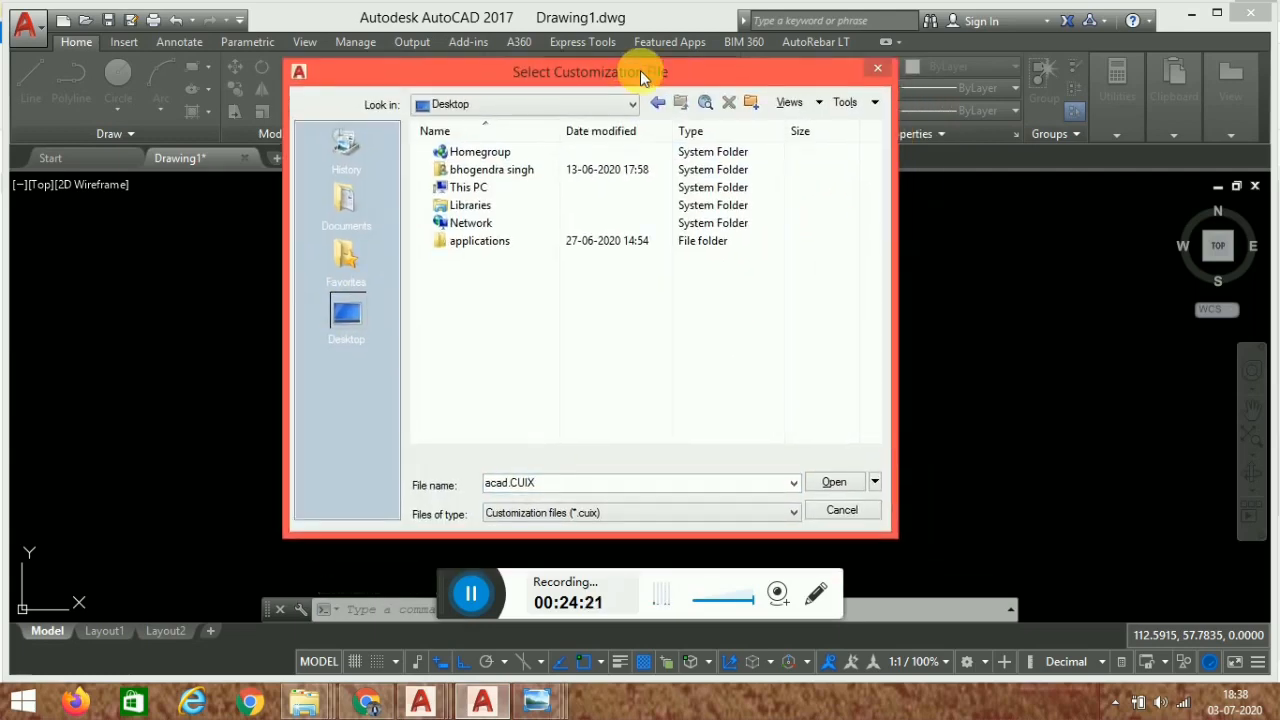
{"action": "left_click", "coordinate": [345, 325]}
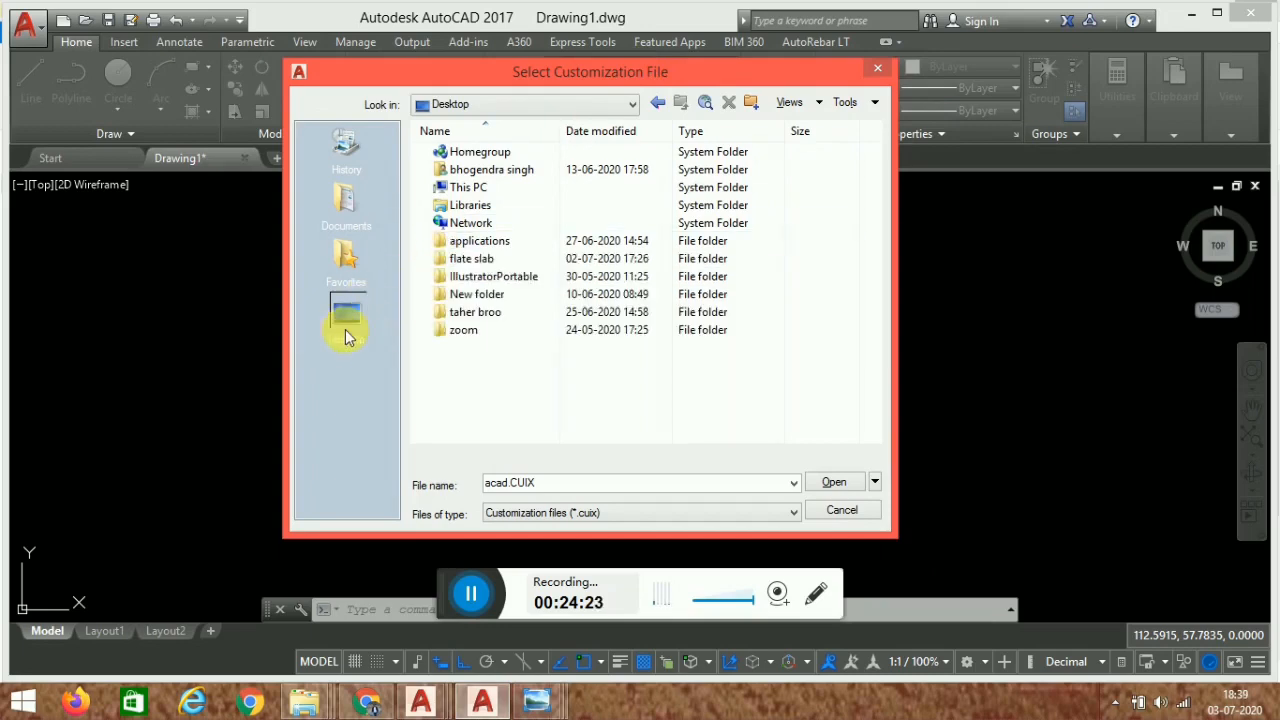
{"action": "double_click", "coordinate": [495, 296]}
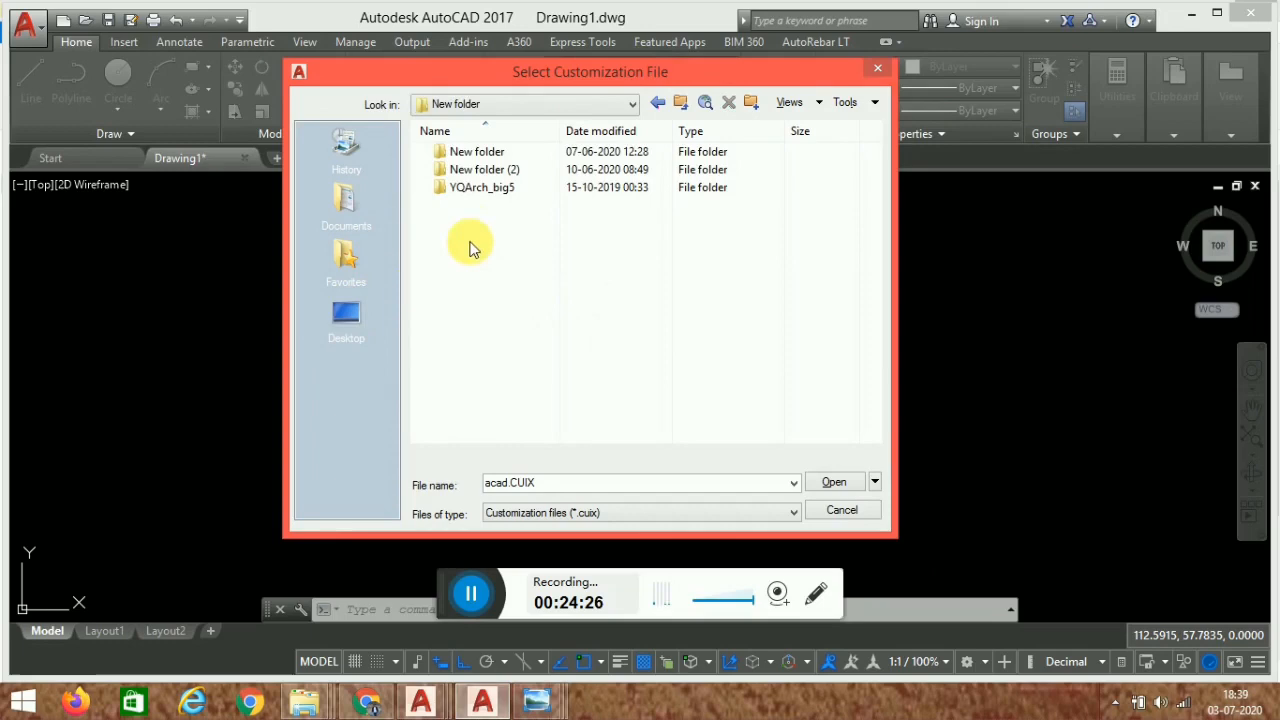
{"action": "double_click", "coordinate": [505, 190]}
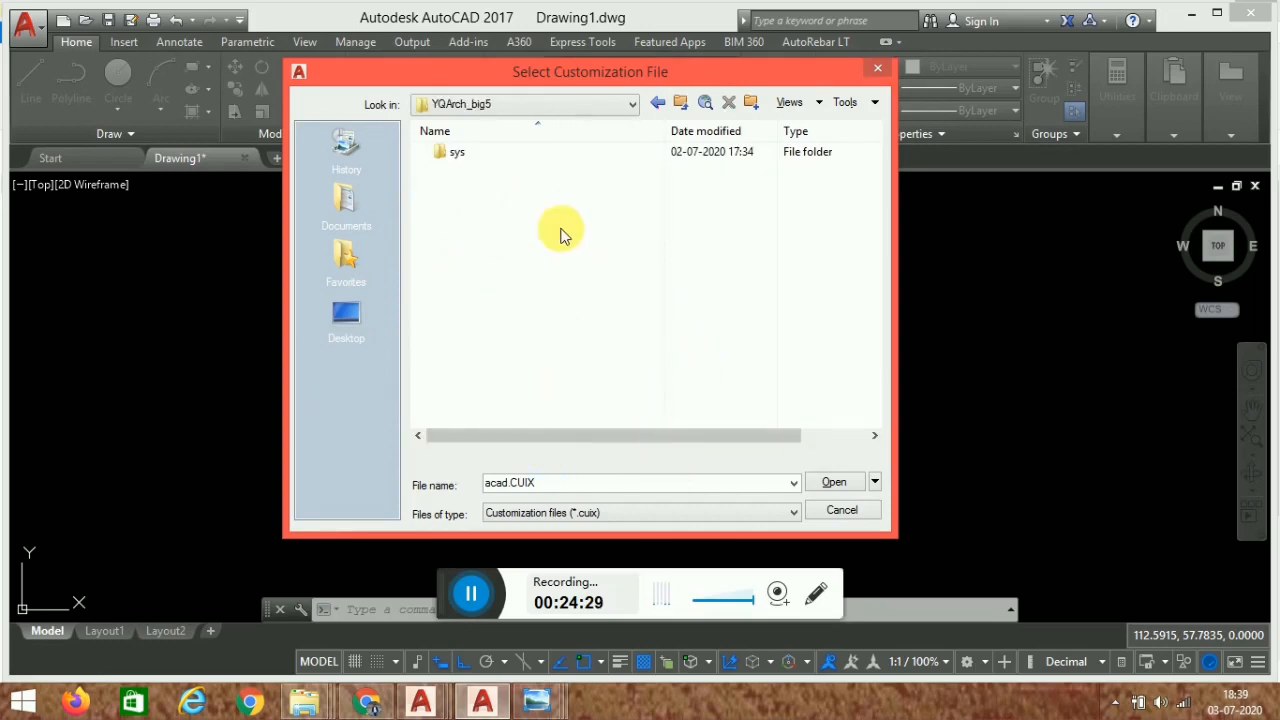
{"action": "double_click", "coordinate": [492, 157]}
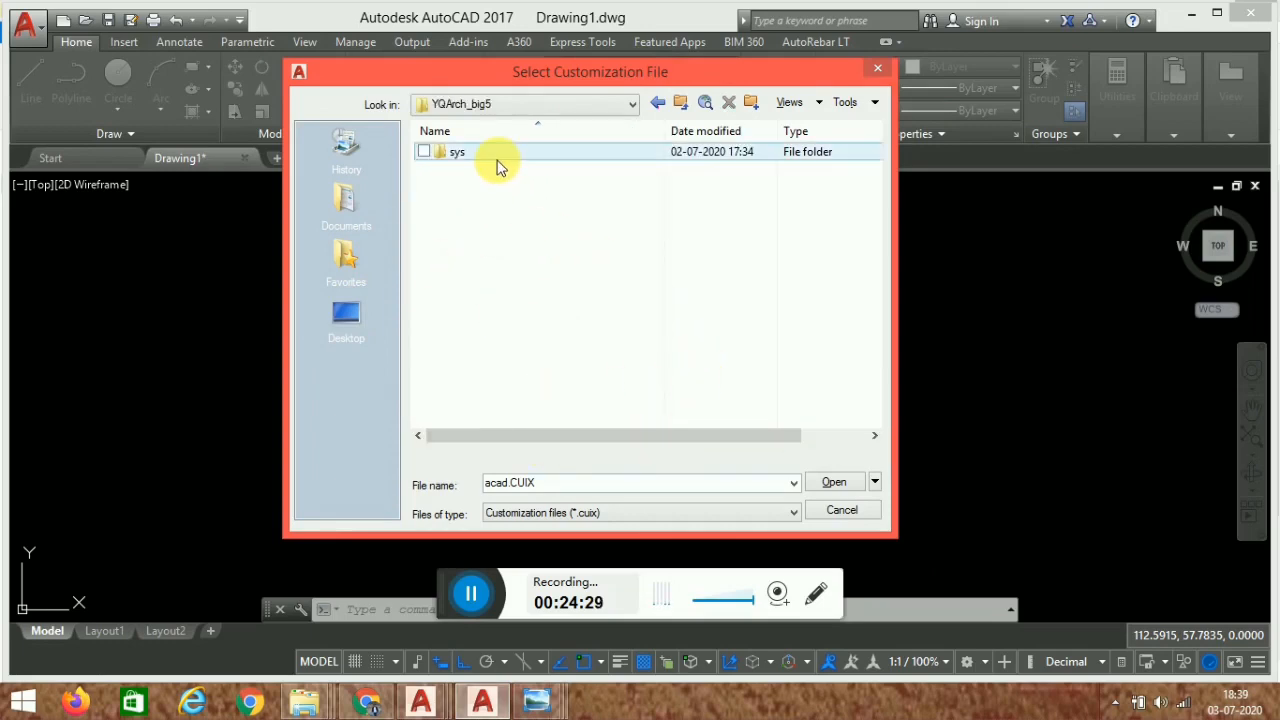
{"action": "left_click", "coordinate": [588, 512]}
{"action": "left_click", "coordinate": [590, 540]}
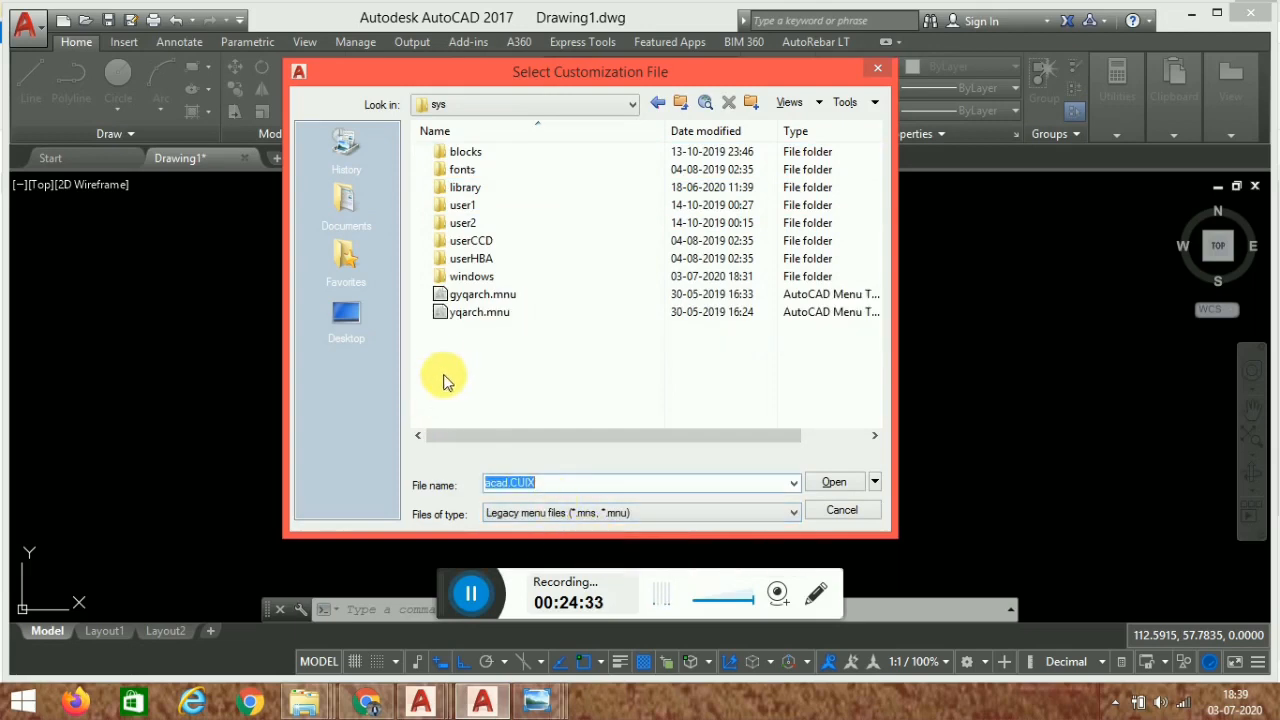
Load the gyqarch.mnu menu file, close the customizations dialog and allow its unsigned gyqarch.mnl file to always load.
{"action": "left_click", "coordinate": [510, 298]}
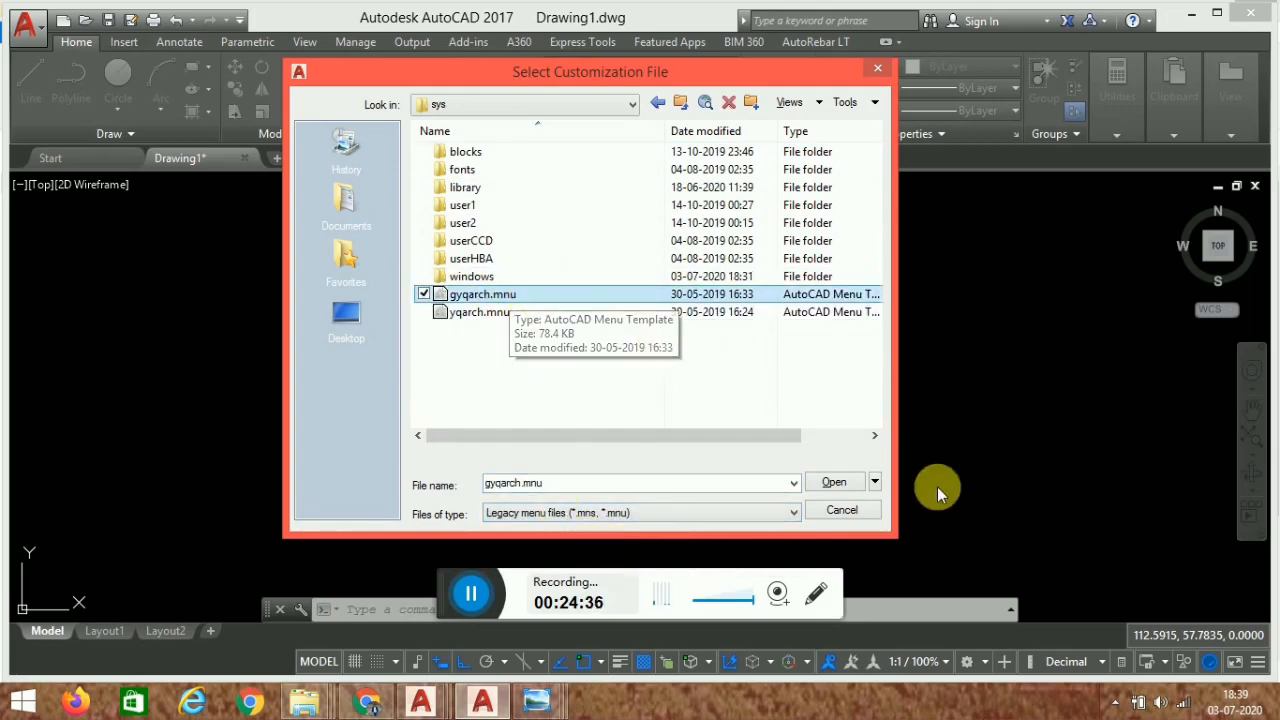
{"action": "left_click", "coordinate": [836, 484]}
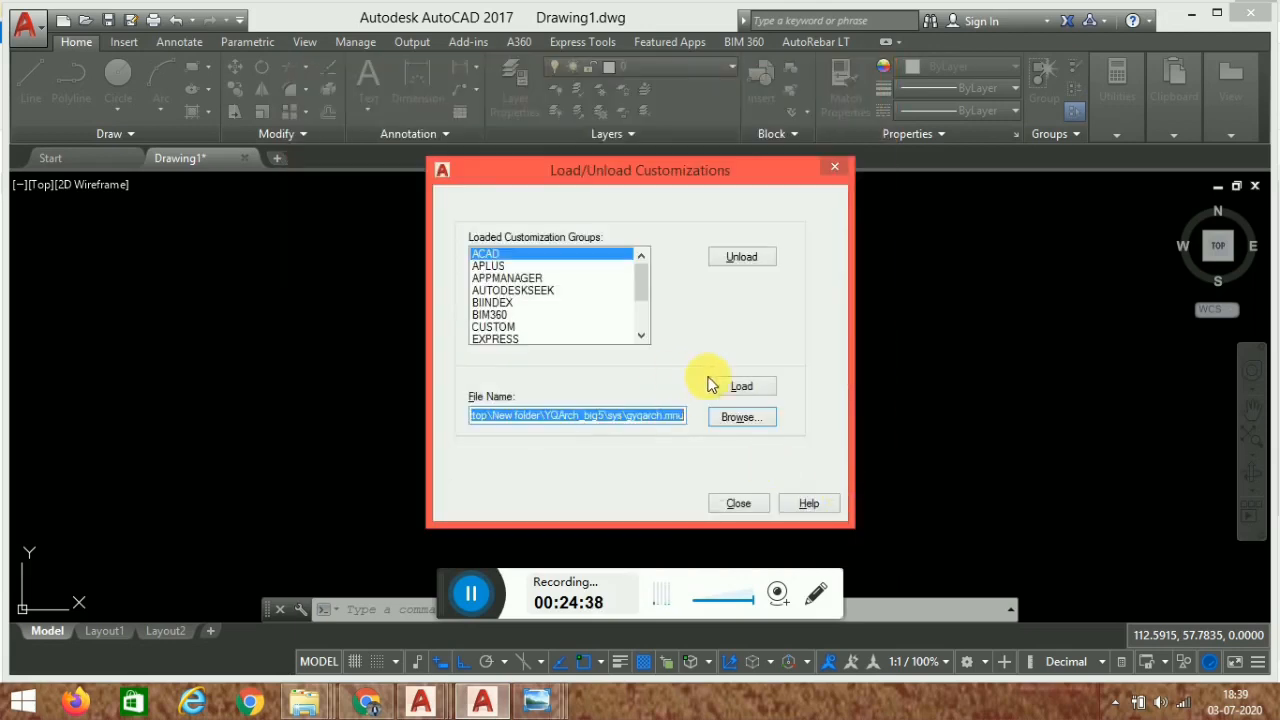
{"action": "left_click", "coordinate": [743, 388]}
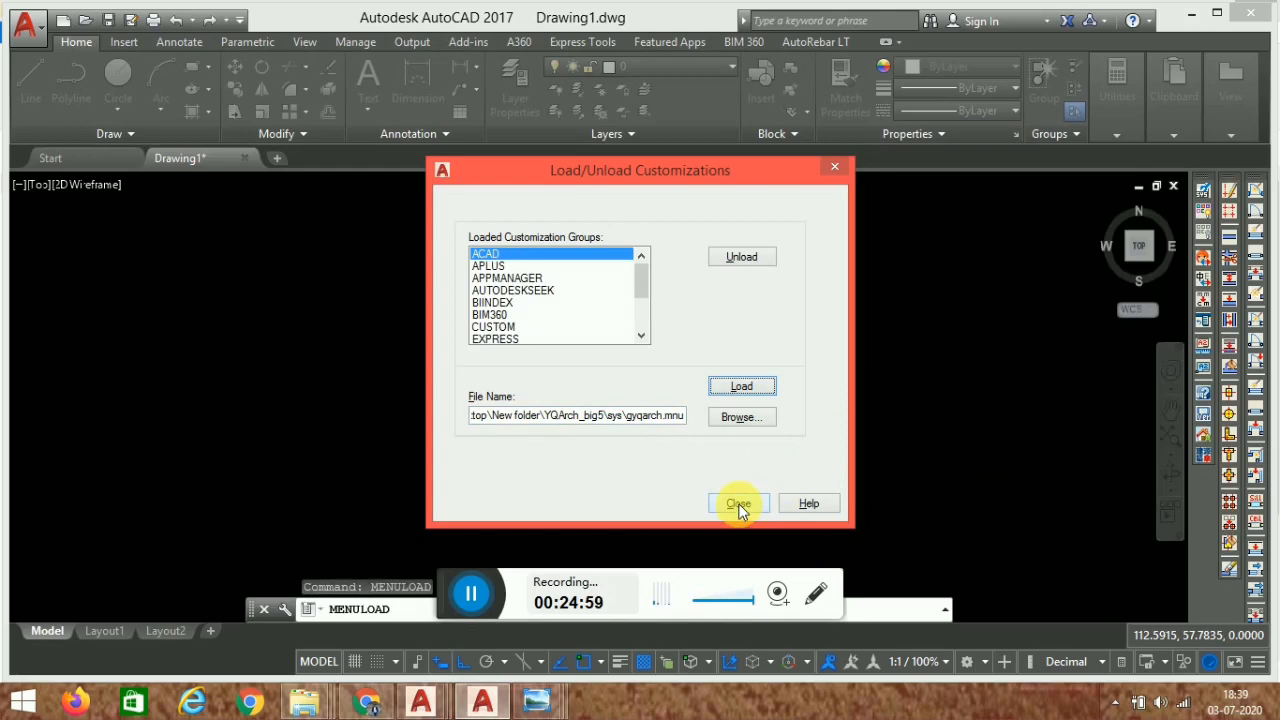
{"action": "left_click", "coordinate": [738, 505]}
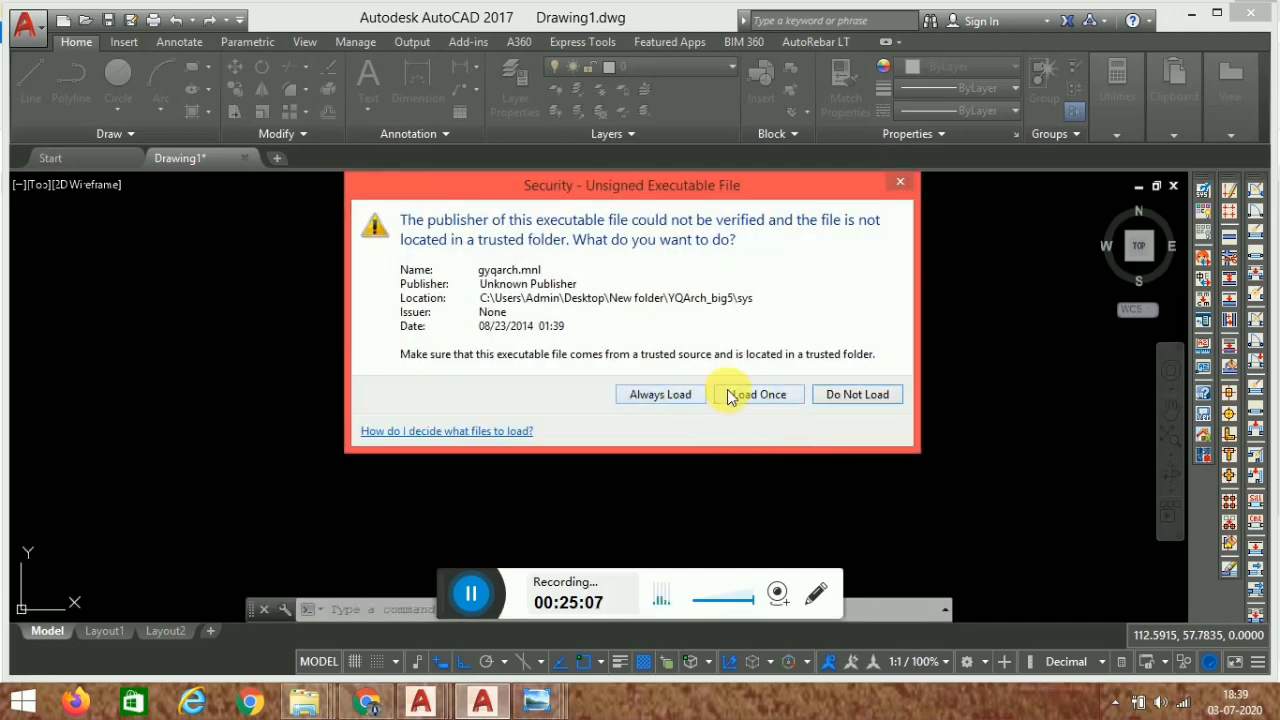
{"action": "left_click", "coordinate": [674, 396]}
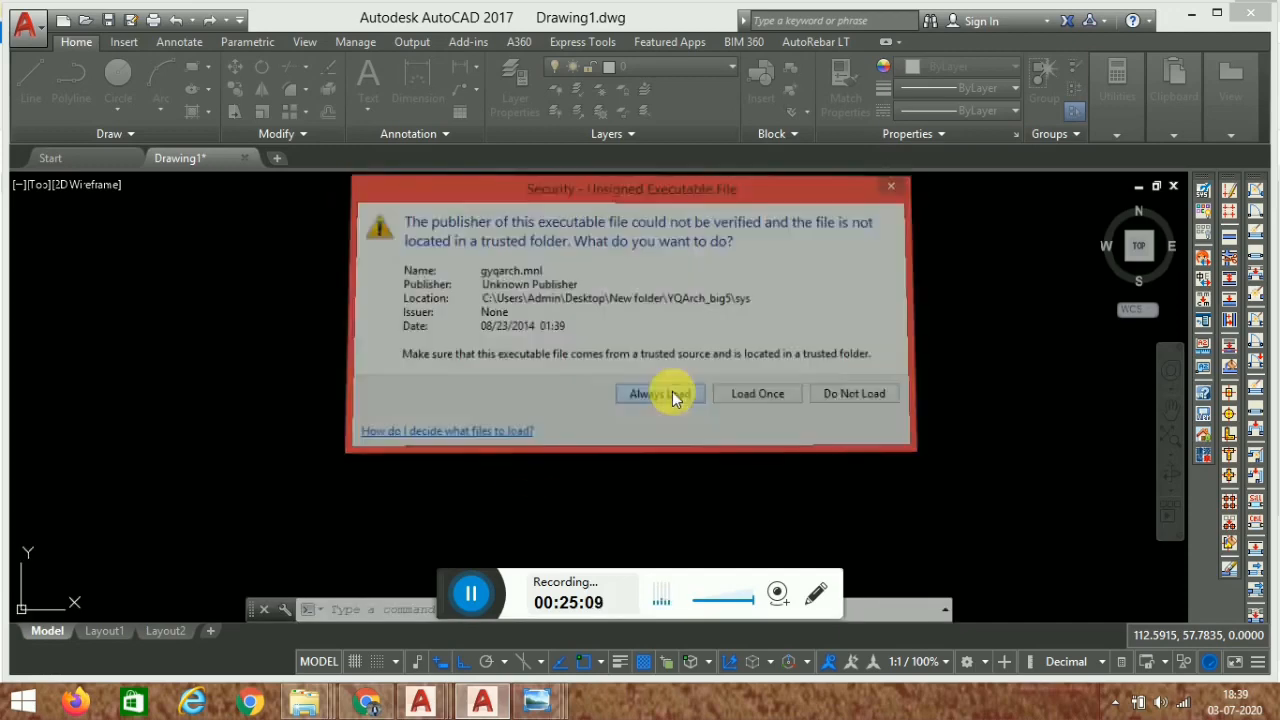
{"action": "left_click", "coordinate": [669, 395]}
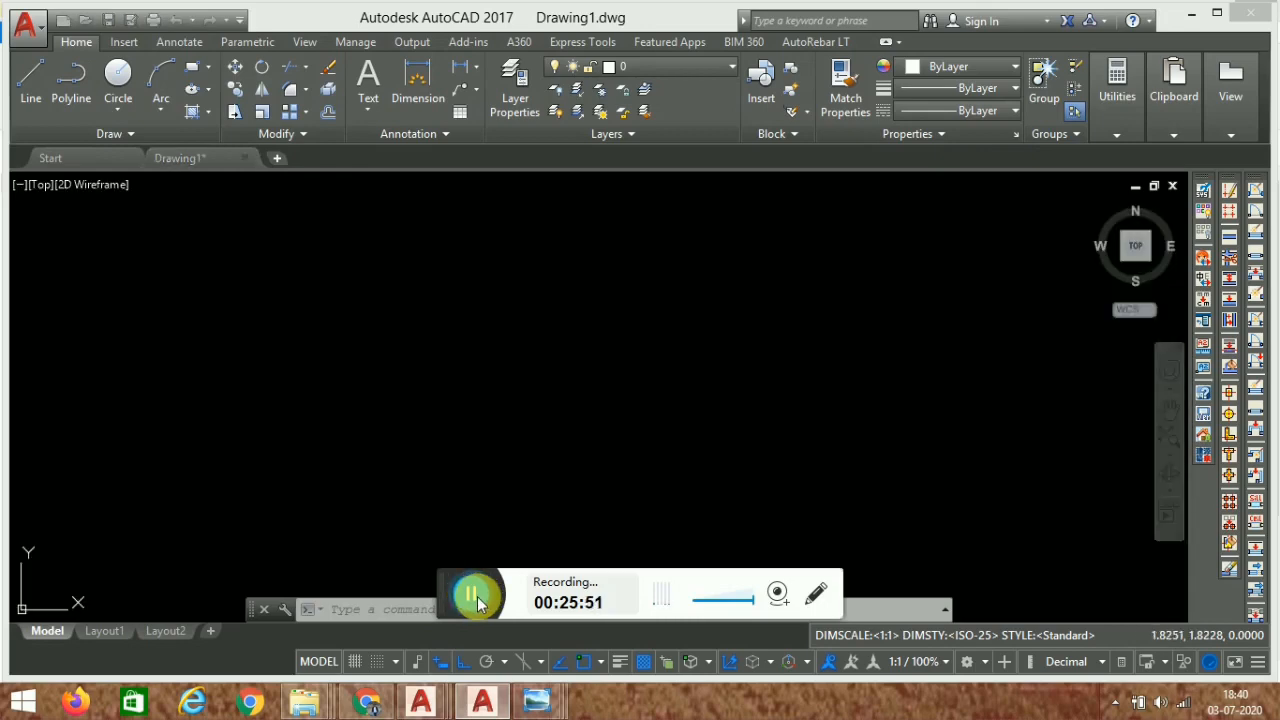
Switch to AutoCAD 2020 and look over the column grid and the walled floor plan in Drawing2.
{"action": "left_click", "coordinate": [470, 597]}
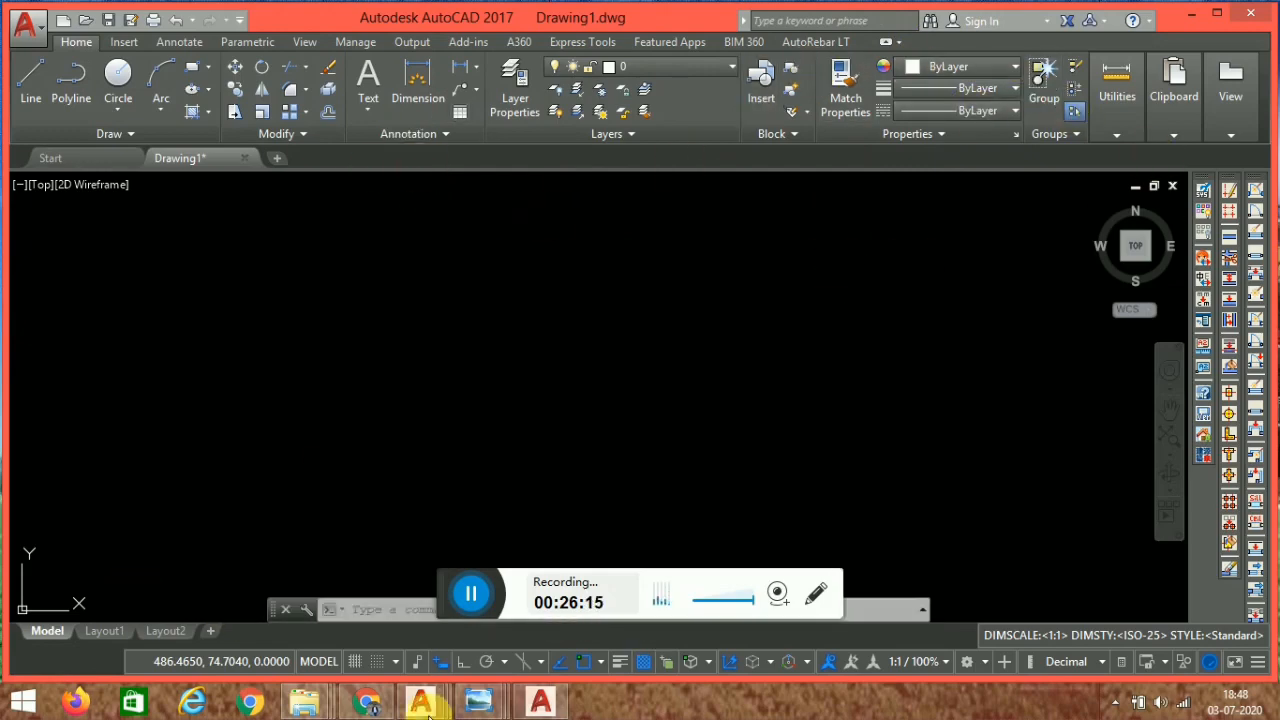
{"action": "mouse_move", "coordinate": [420, 700]}
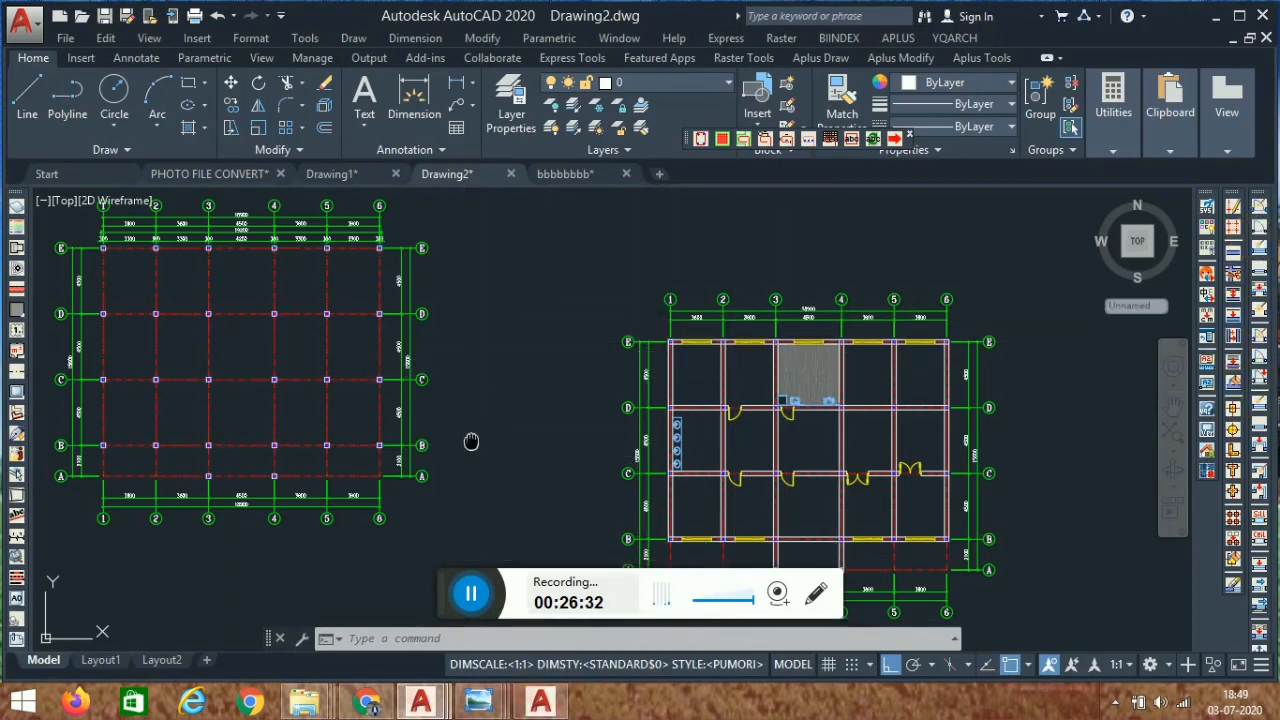
{"action": "middle_click_drag", "start_coordinate": [471, 440], "coordinate": [571, 423]}
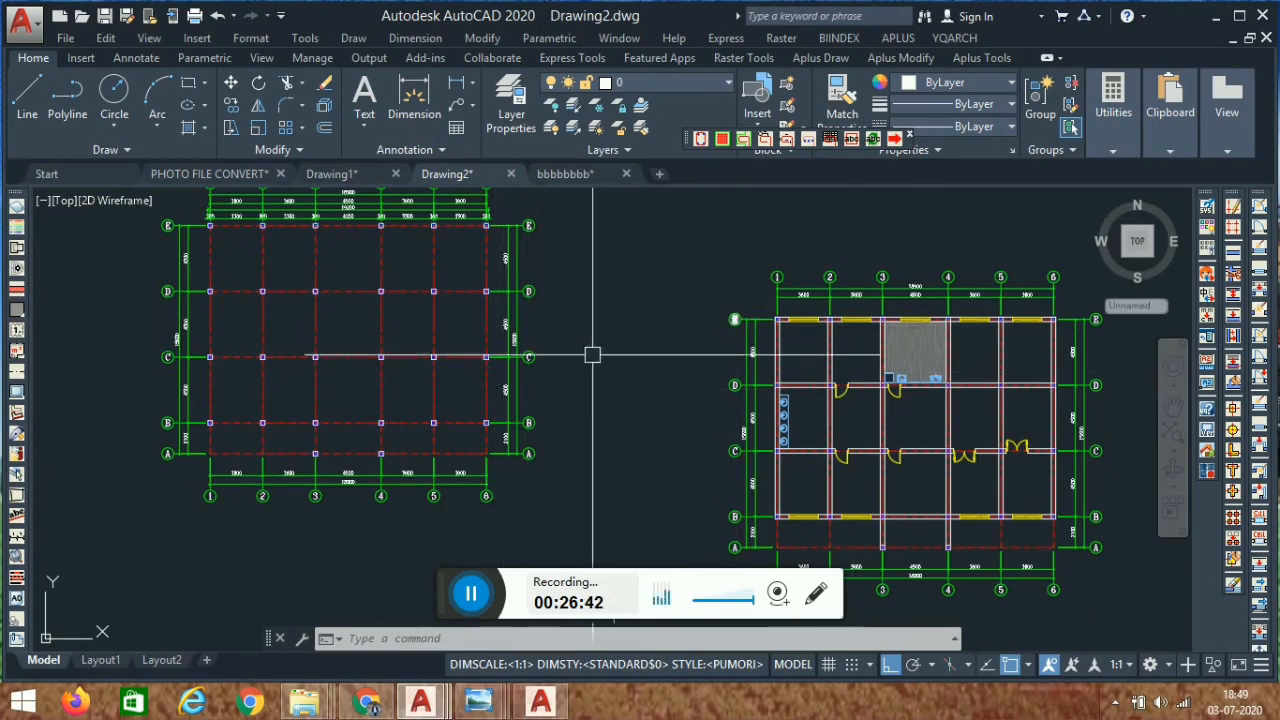
{"action": "mouse_move", "coordinate": [408, 371]}
{"action": "middle_mouse_down"}
{"action": "mouse_move", "coordinate": [575, 372]}
{"action": "mouse_move", "coordinate": [663, 354]}
{"action": "mouse_move", "coordinate": [755, 418]}
{"action": "mouse_move", "coordinate": [914, 394]}
{"action": "middle_mouse_up"}
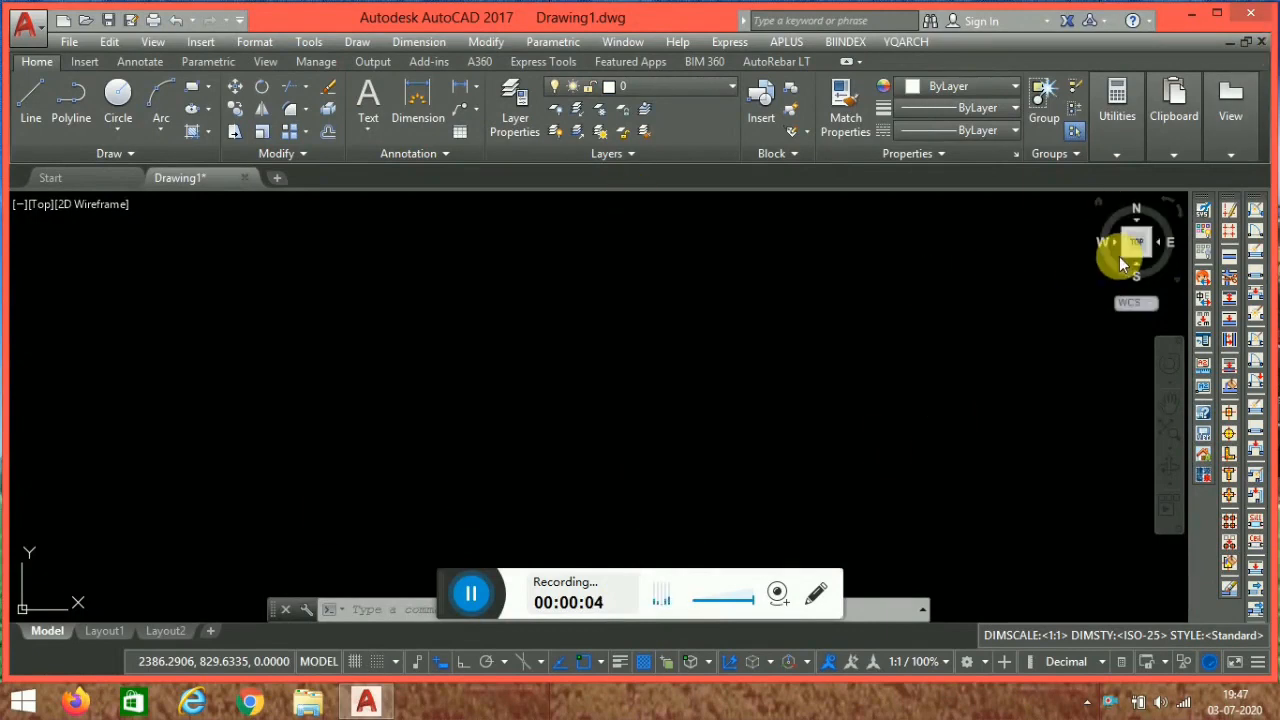
{"action": "left_click", "coordinate": [1230, 234]}
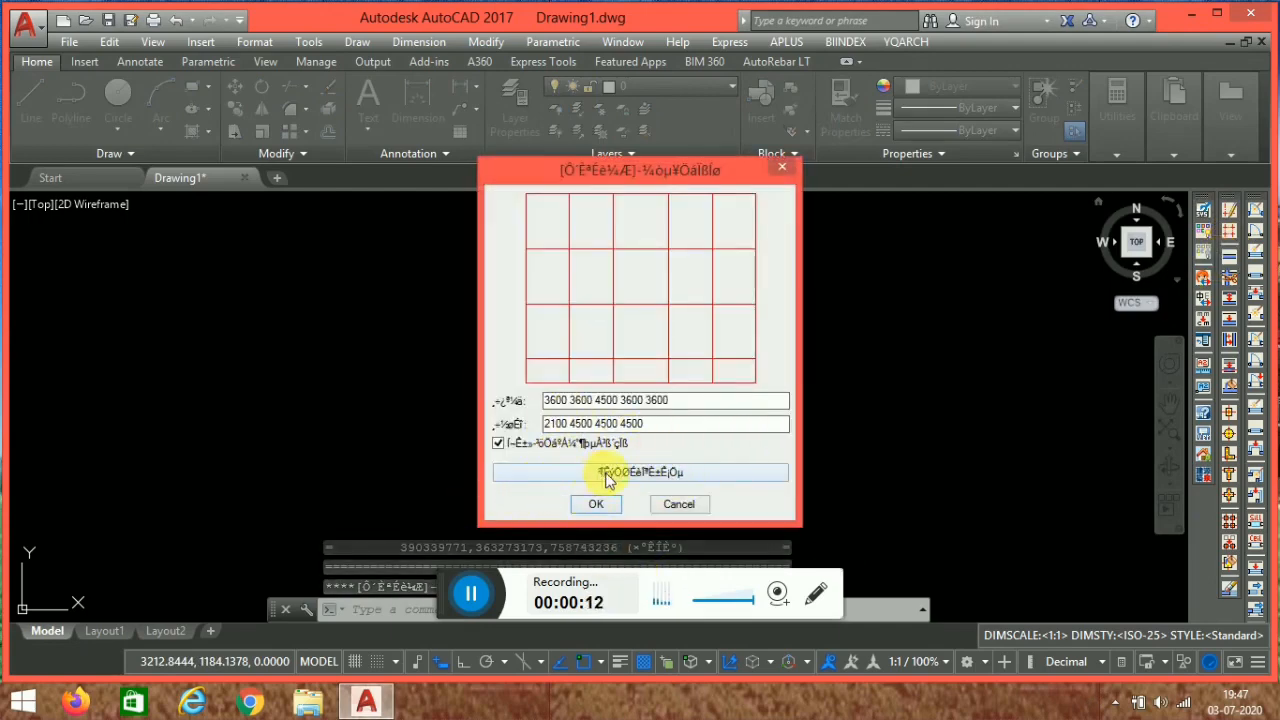
{"action": "left_click", "coordinate": [596, 504]}
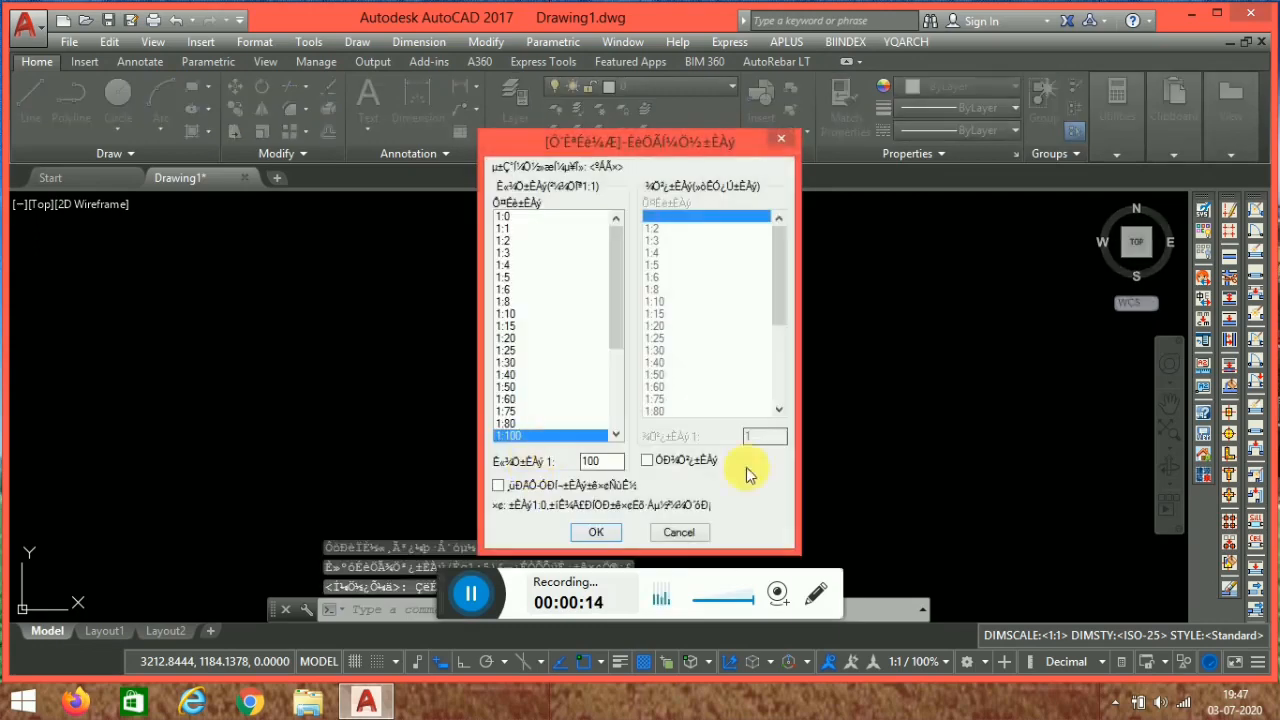
{"action": "left_click", "coordinate": [784, 142]}
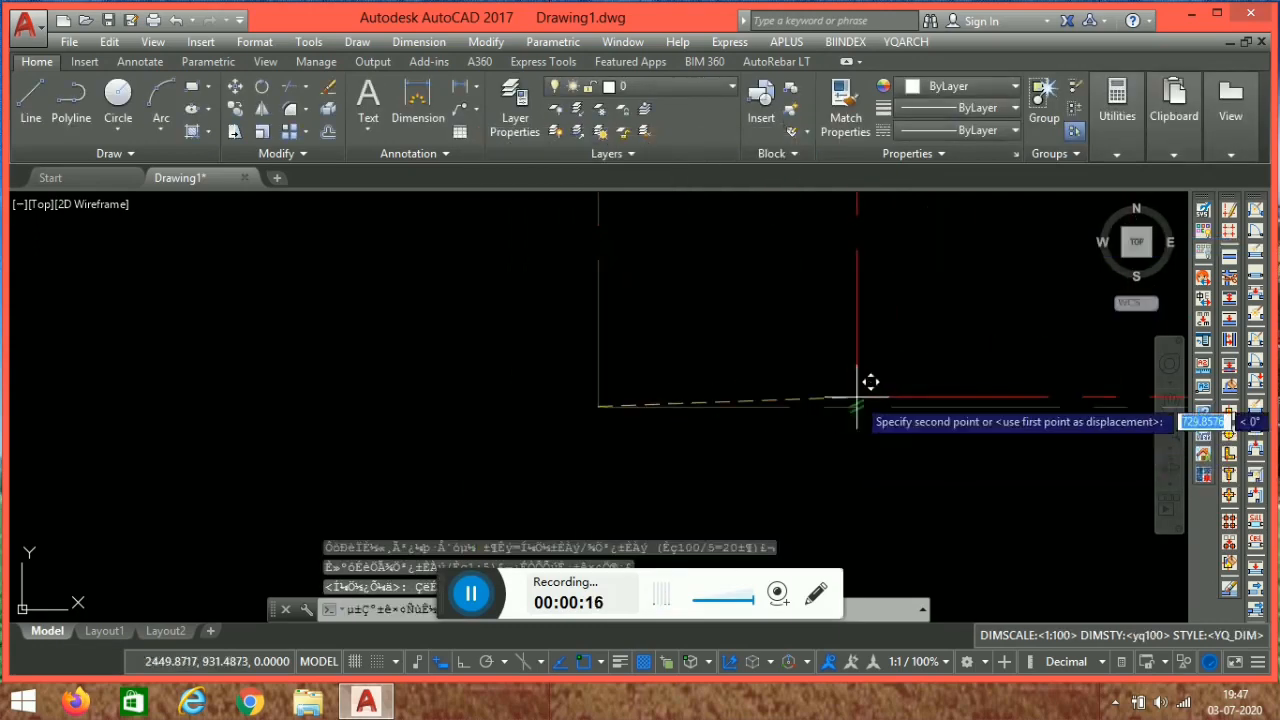
{"action": "key", "text": "Escape"}
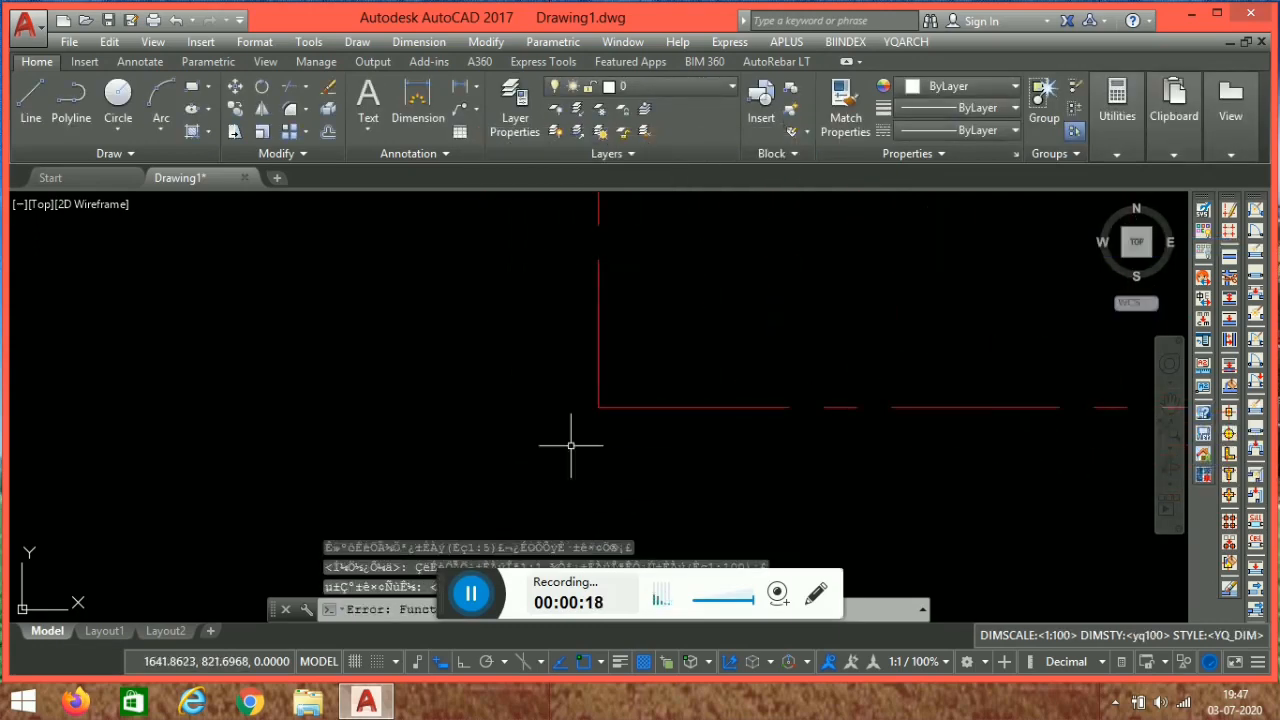
Run YQLANG and set the YQArch interface language to English.
{"action": "left_click", "coordinate": [378, 612]}
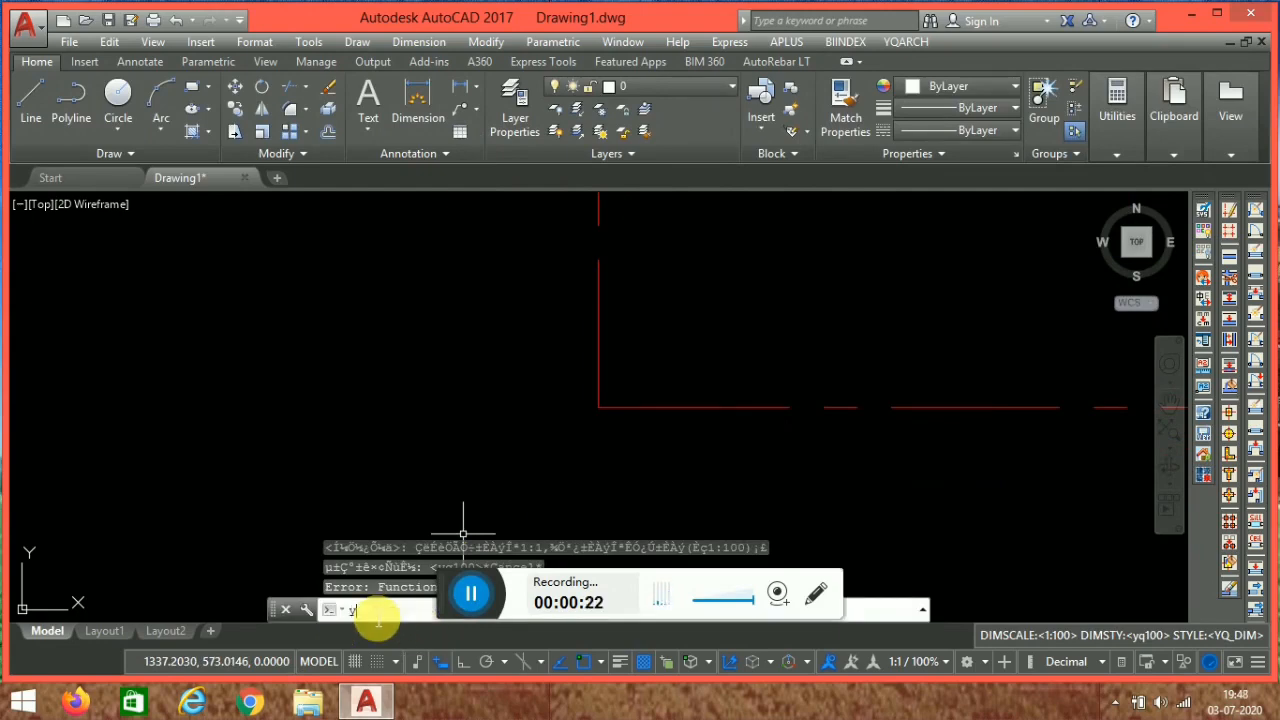
{"action": "type", "text": "yqlan"}
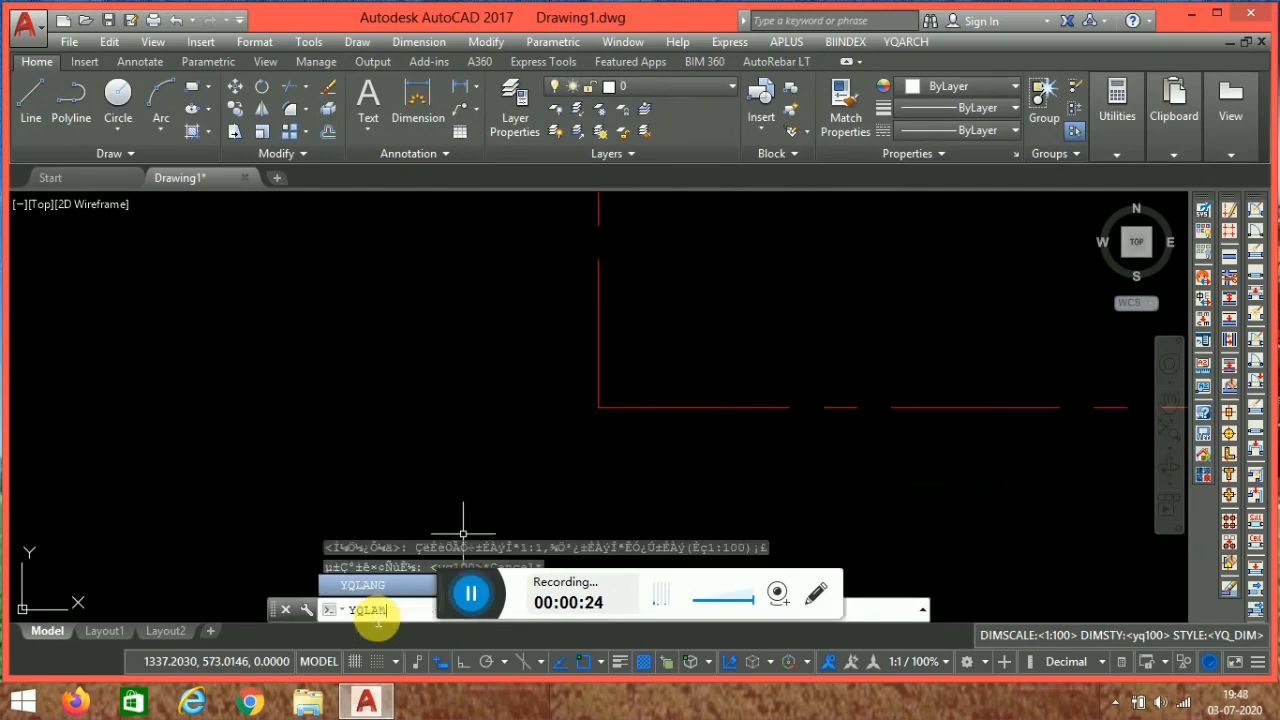
{"action": "key", "text": "Return"}
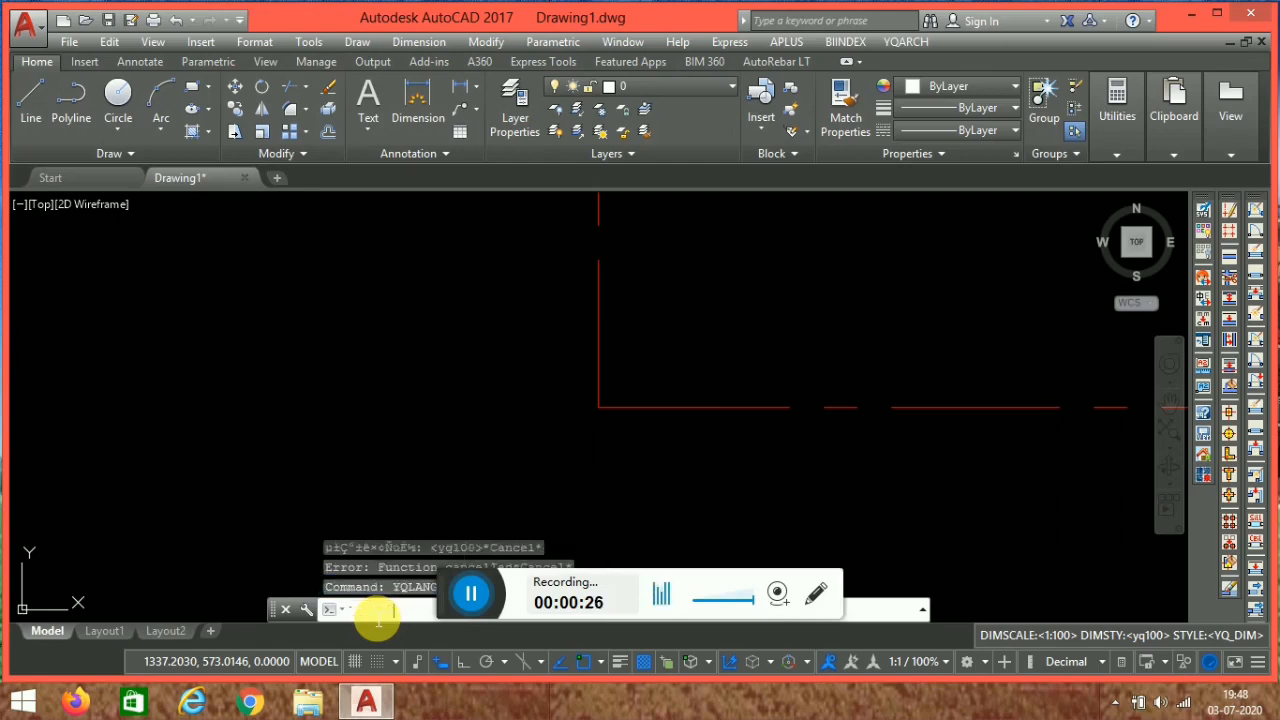
{"action": "left_click", "coordinate": [553, 265]}
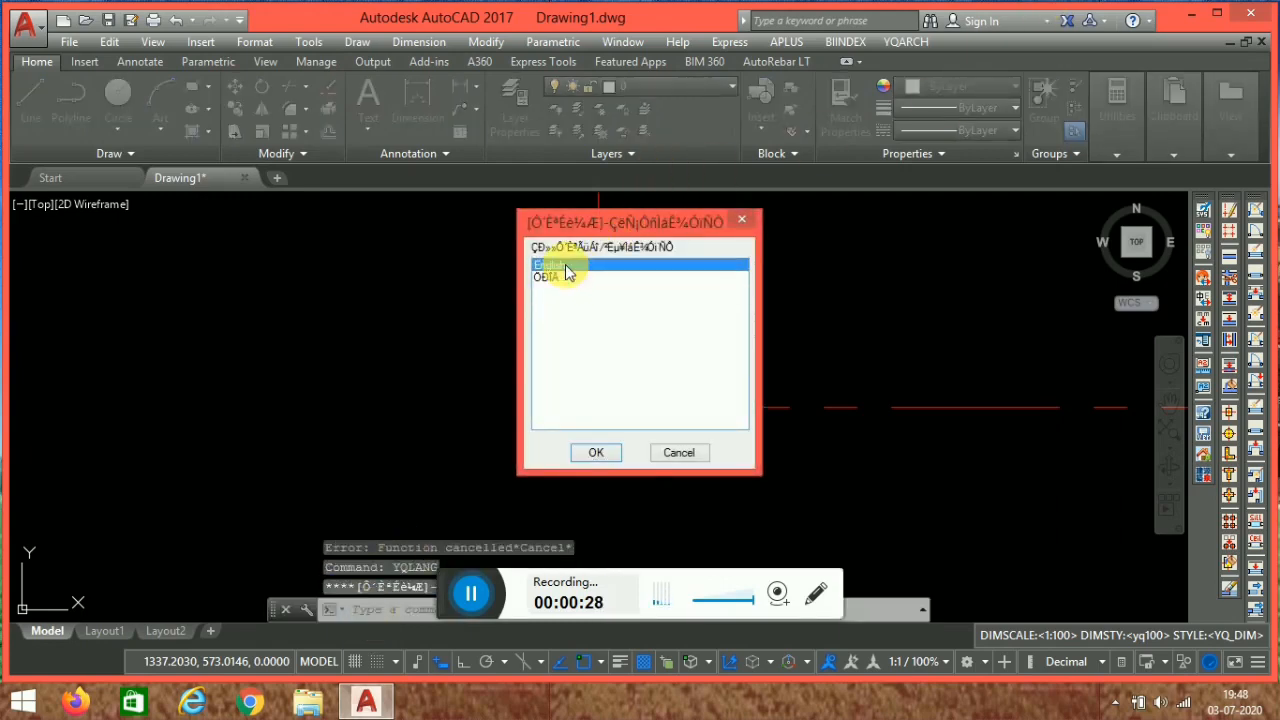
{"action": "left_click", "coordinate": [600, 452]}
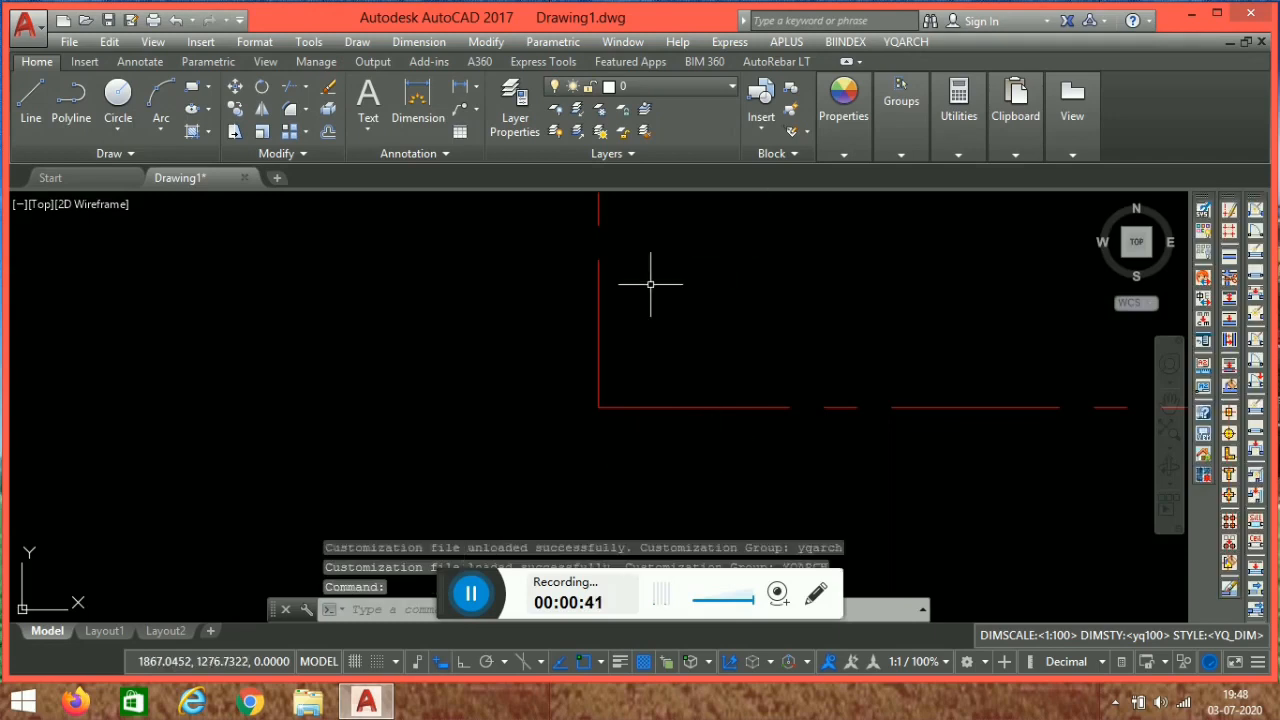
Inspect the whole axis grid and check the language of the Grid Axis dialog, closing it without drawing.
{"action": "middle_click", "coordinate": [726, 416]}
{"action": "middle_click", "coordinate": [726, 416]}
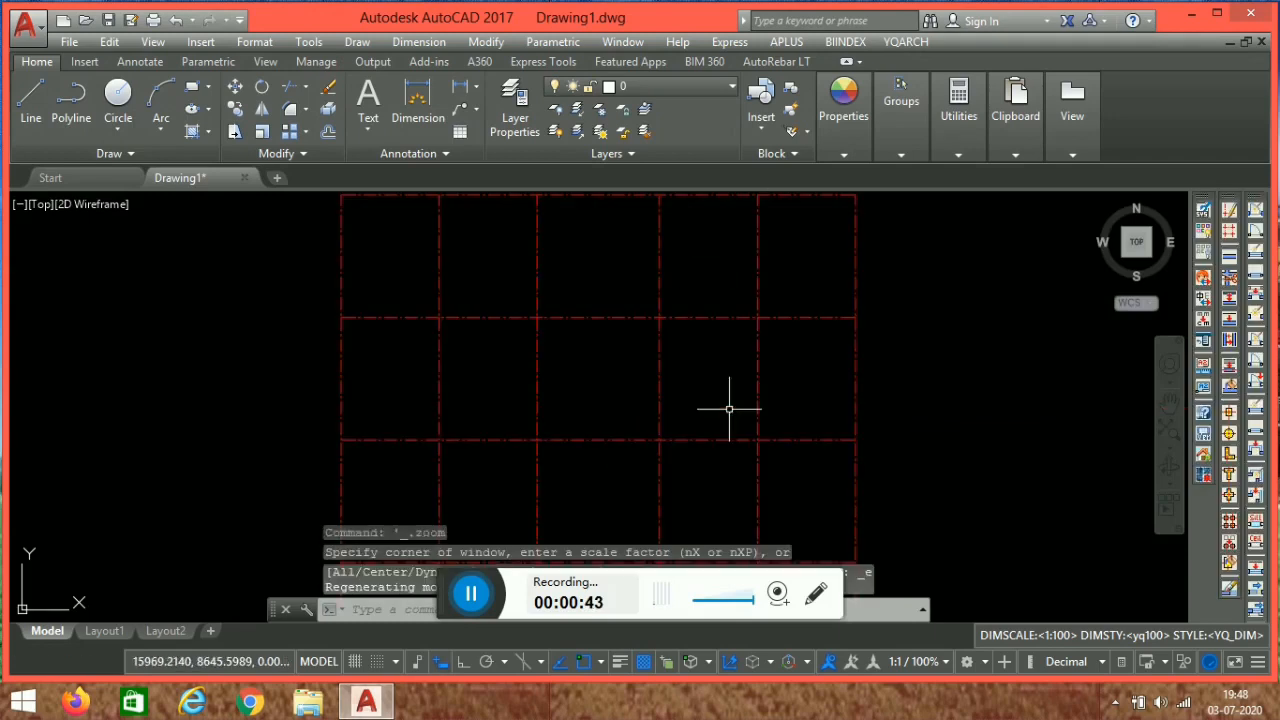
{"action": "scroll", "coordinate": [757, 334], "scroll_direction": "up", "scroll_amount": 2}
{"action": "scroll", "coordinate": [790, 320], "scroll_direction": "down", "scroll_amount": 2}
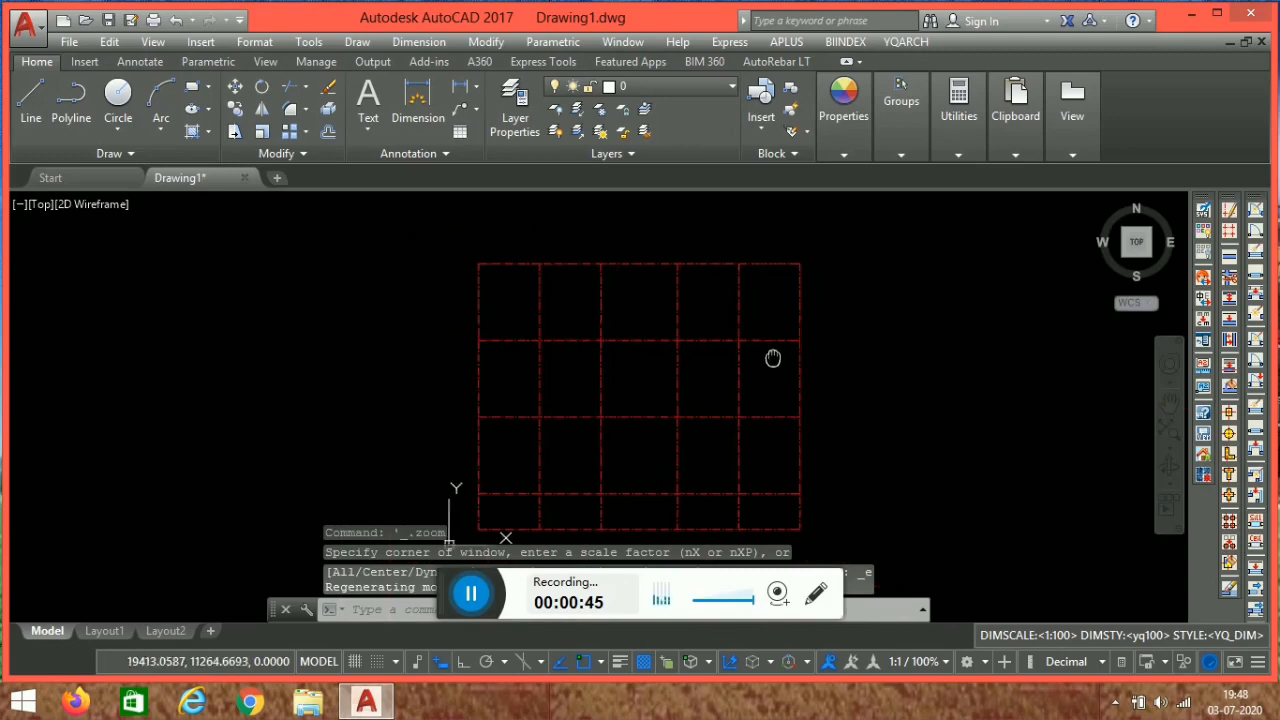
{"action": "left_click", "coordinate": [1230, 238]}
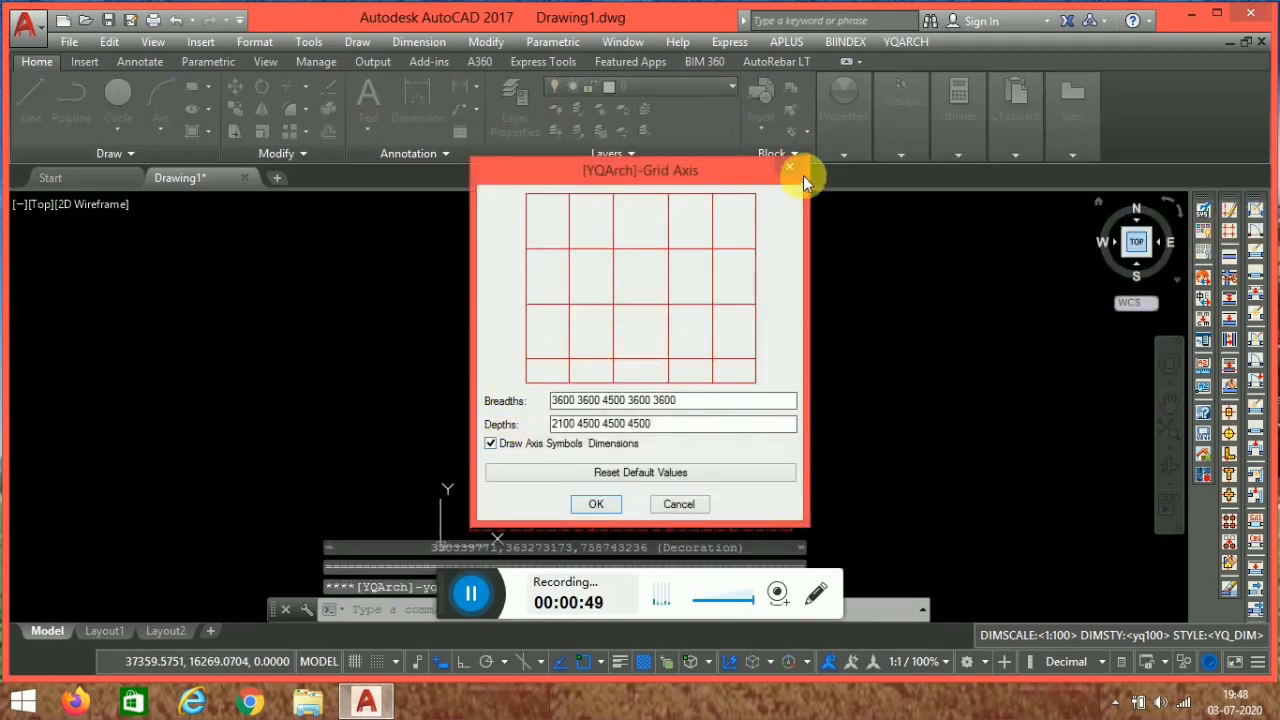
{"action": "left_click", "coordinate": [795, 168]}
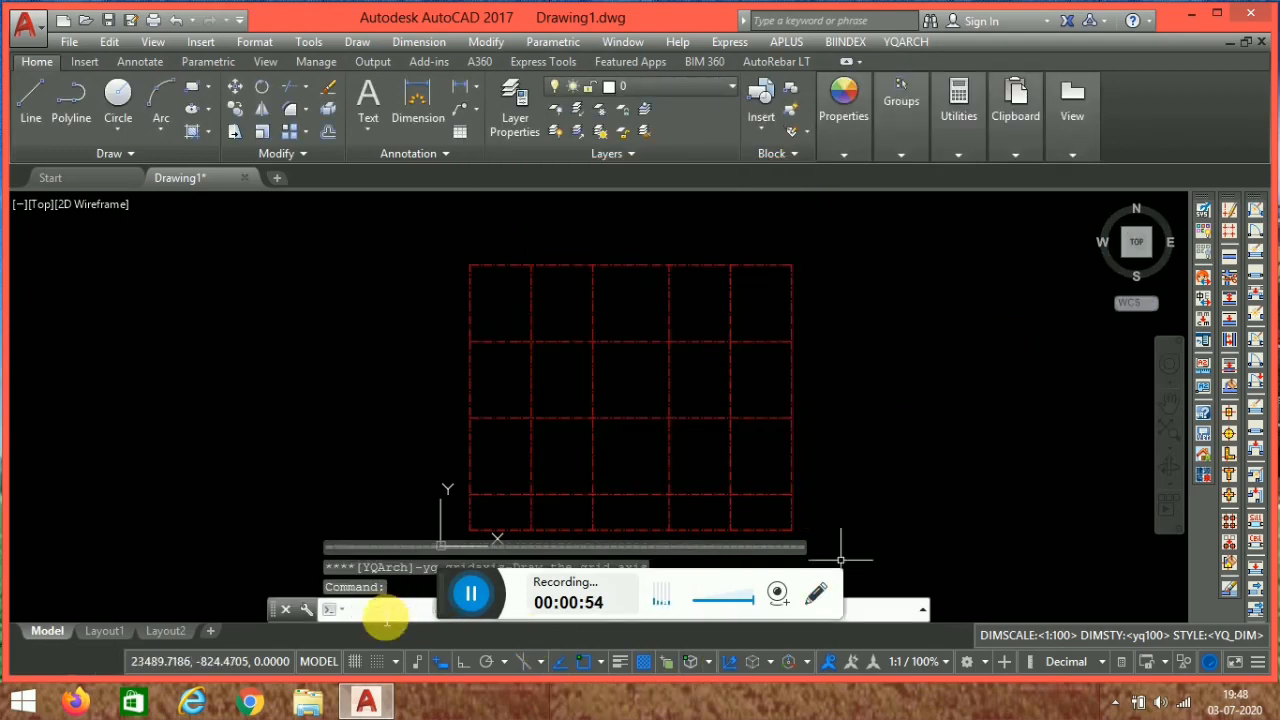
Run YQUNITS and set the YQArch drawing units to mm.
{"action": "left_click", "coordinate": [386, 618]}
{"action": "type", "text": "yqnits"}
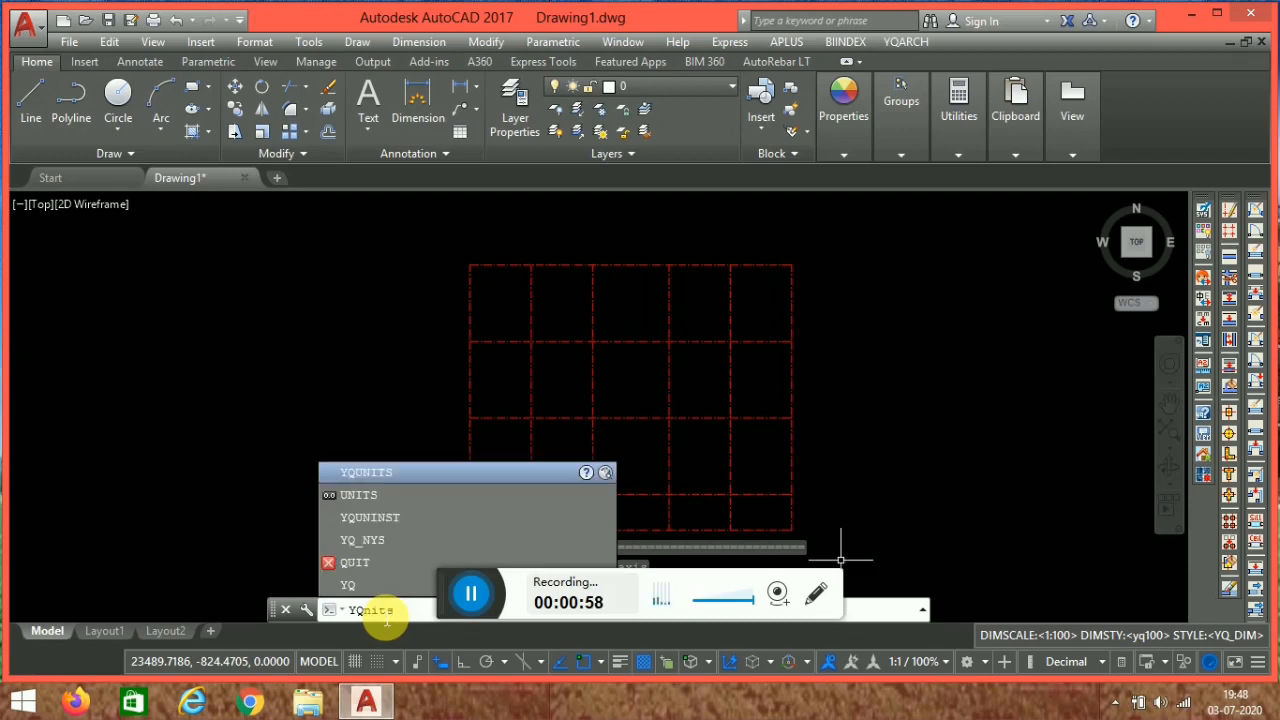
{"action": "key", "text": "Return"}
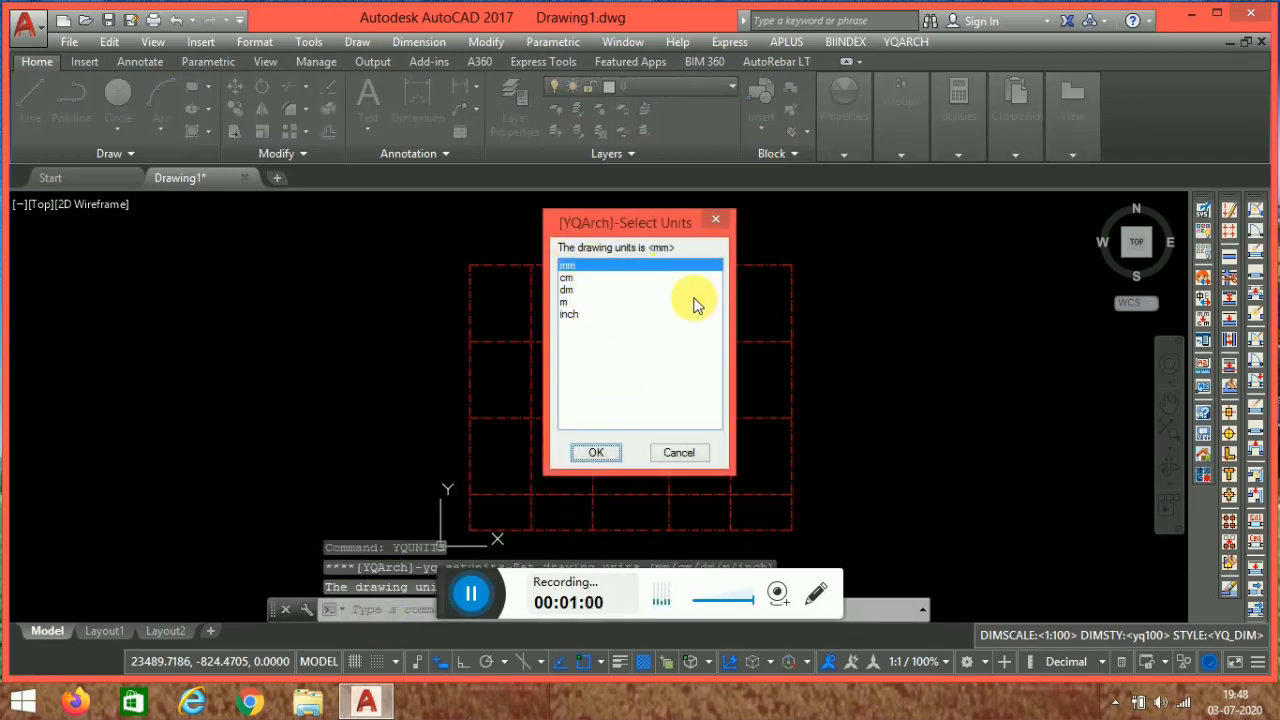
{"action": "left_click", "coordinate": [596, 452]}
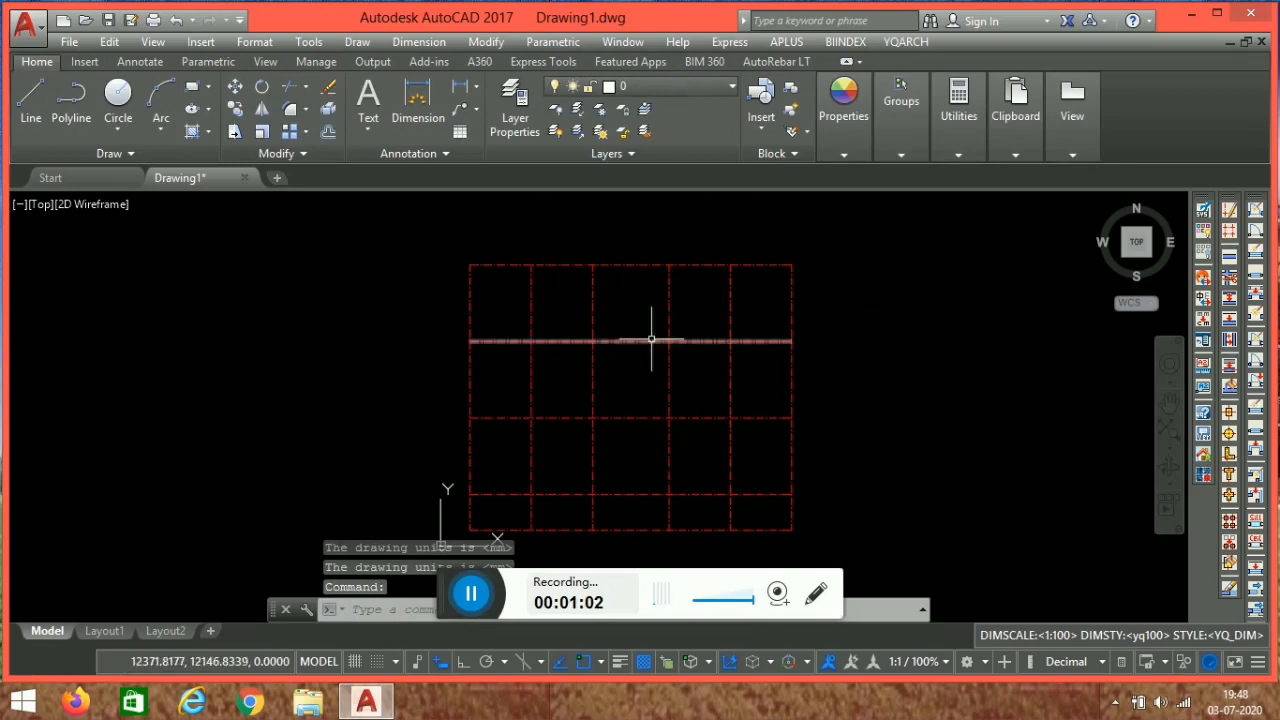
Run SD and set the main drawing scale to 1:100, ending the command without selecting any architectural symbols.
{"action": "type", "text": "sd"}
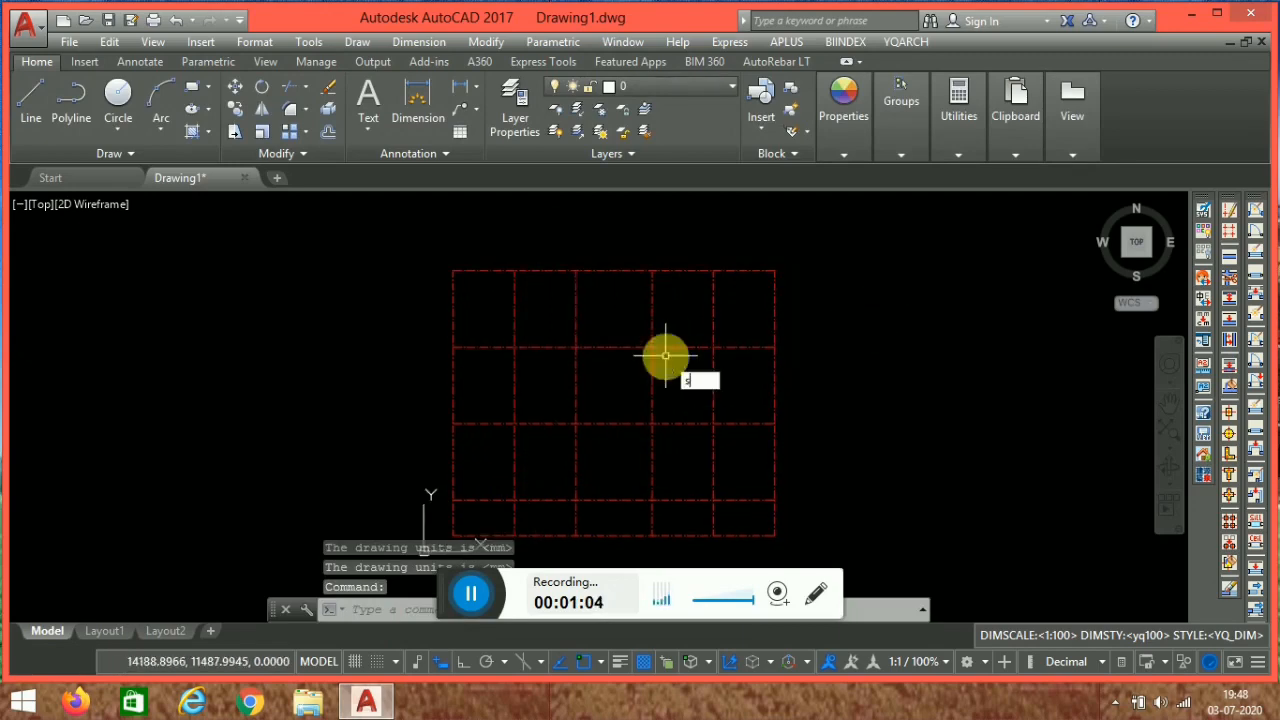
{"action": "key", "text": "Return"}
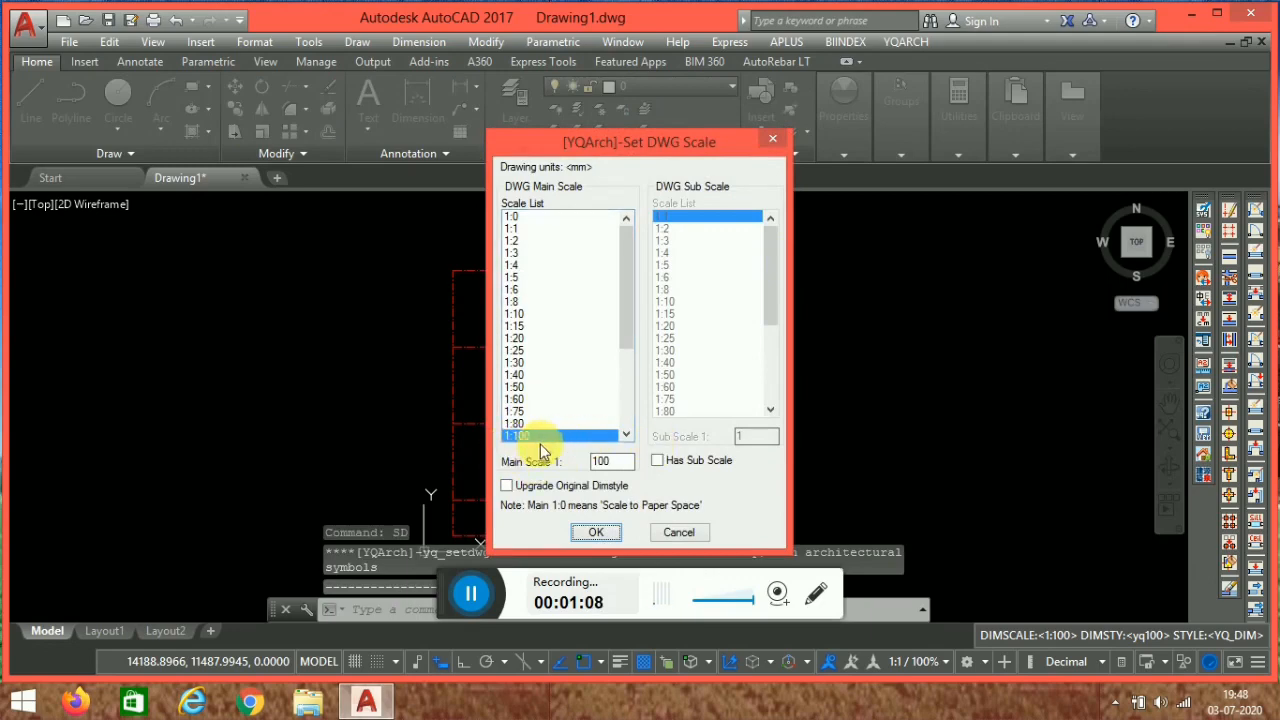
{"action": "left_click", "coordinate": [598, 532]}
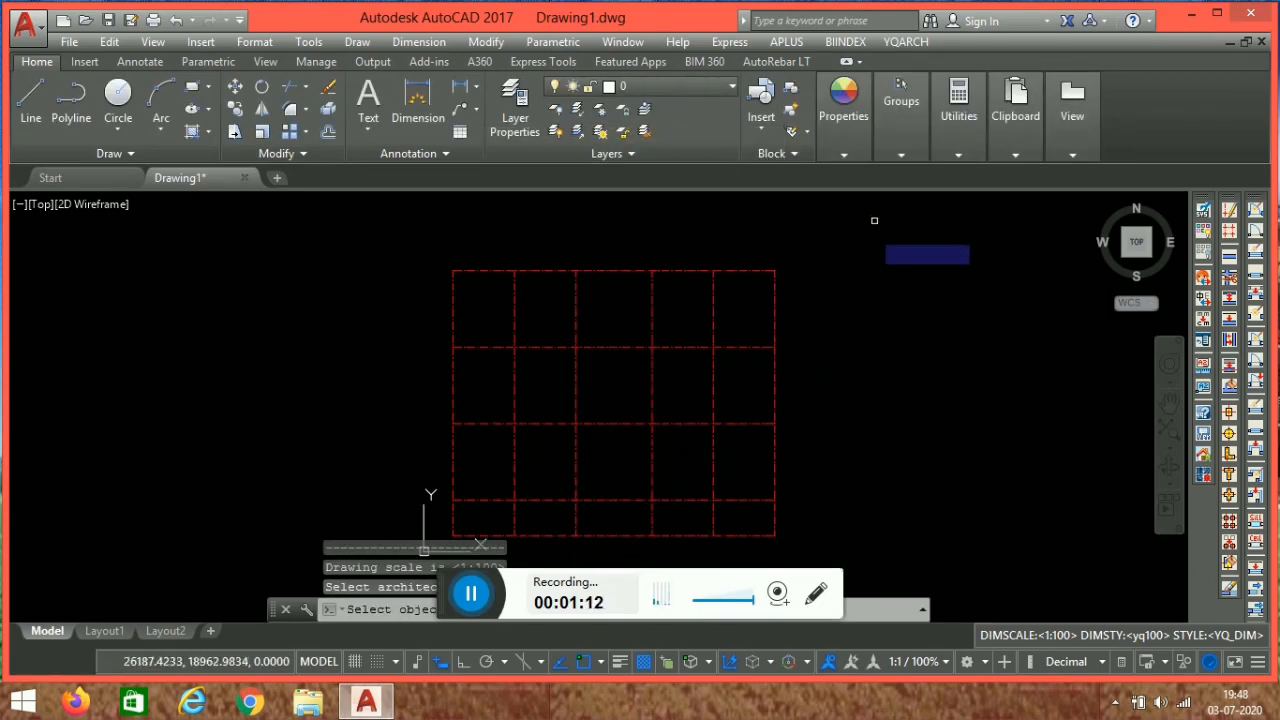
{"action": "left_click", "coordinate": [901, 154]}
{"action": "key", "text": "Escape"}
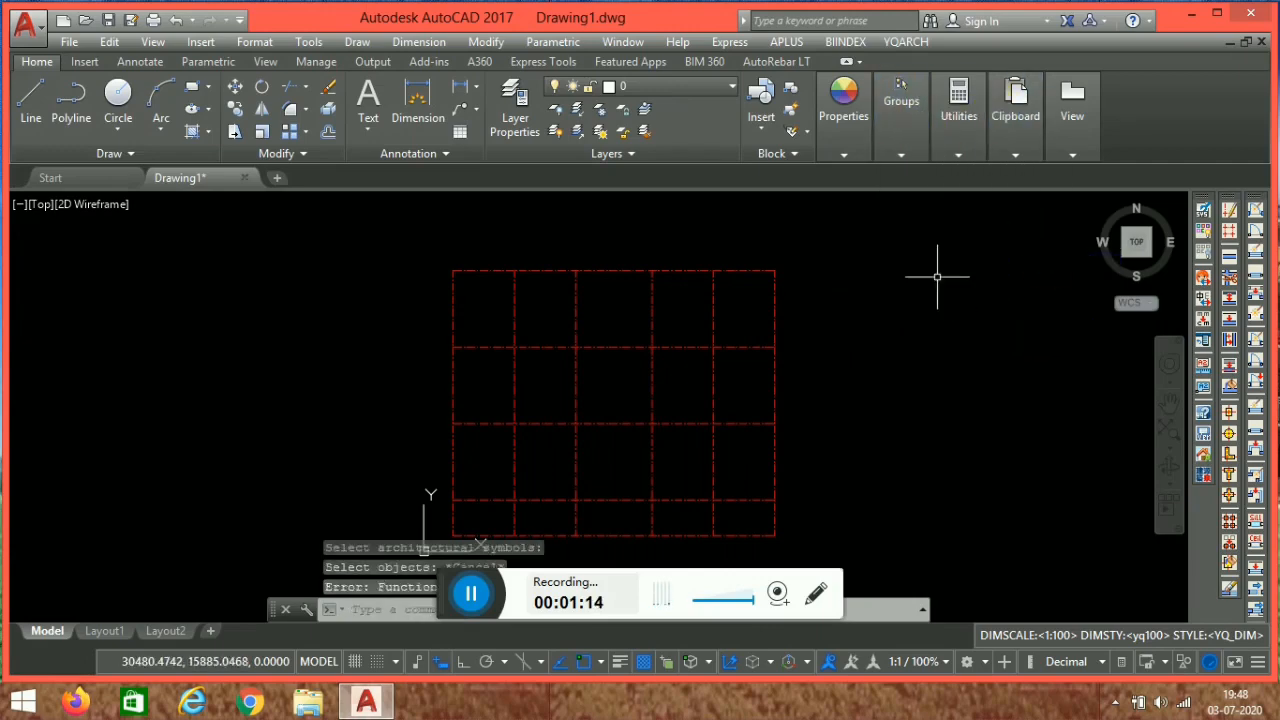
{"action": "left_click", "coordinate": [904, 42]}
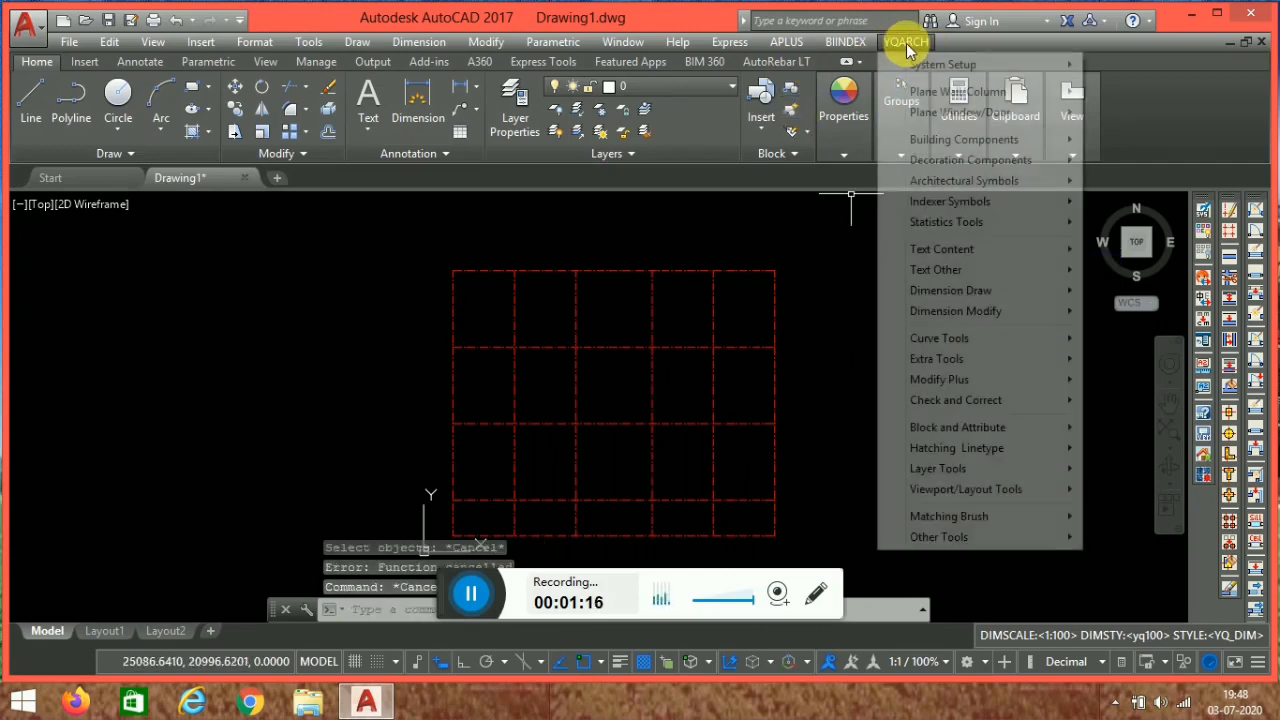
{"action": "left_click", "coordinate": [914, 44]}
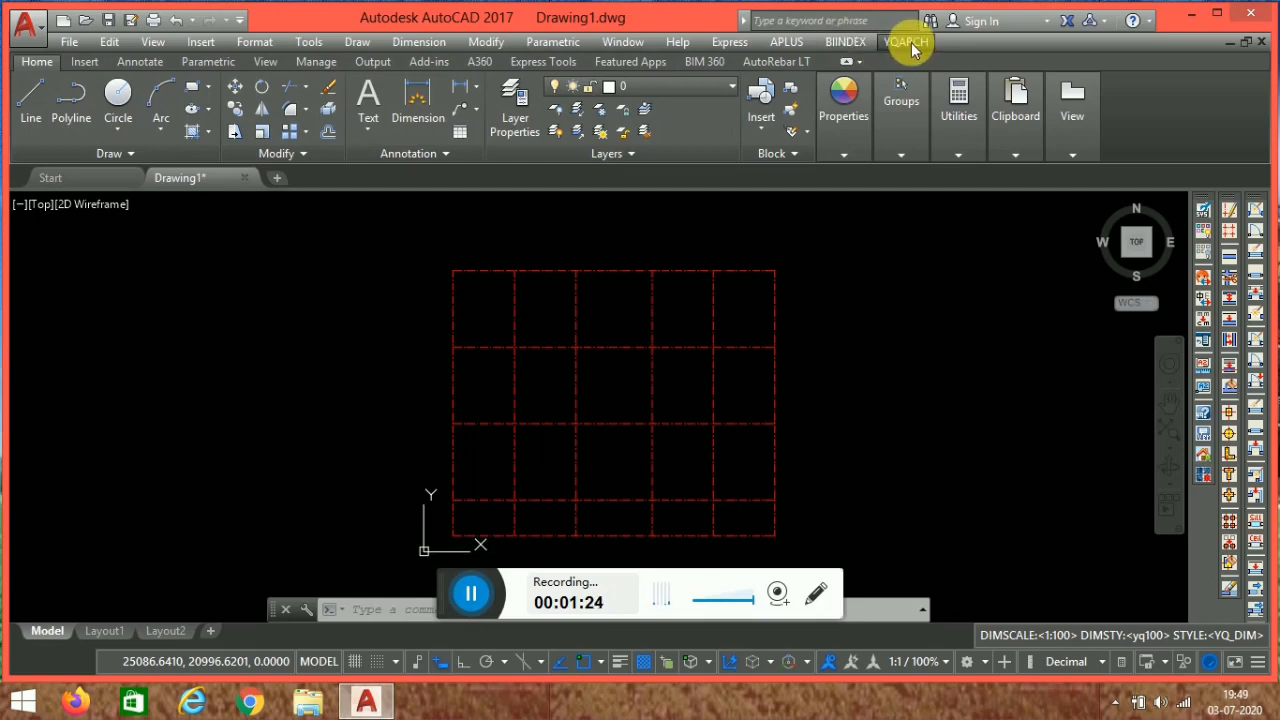
{"action": "left_click", "coordinate": [910, 44]}
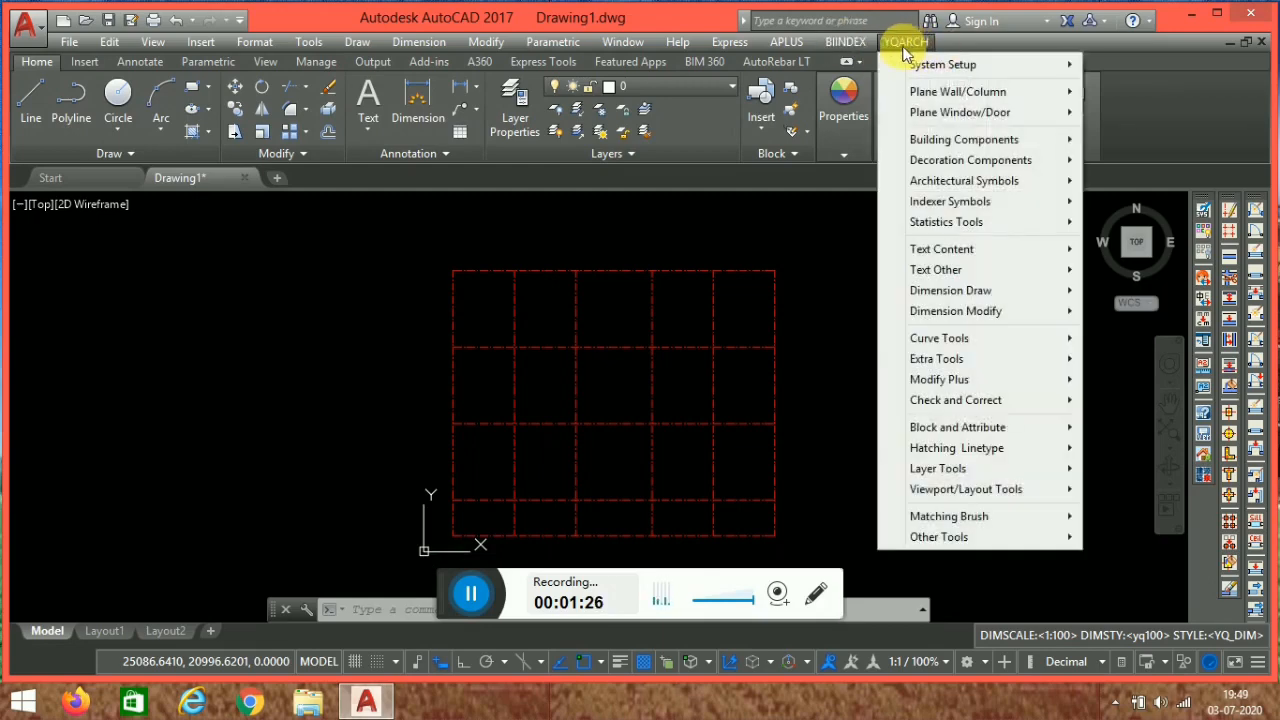
{"action": "left_click", "coordinate": [911, 46]}
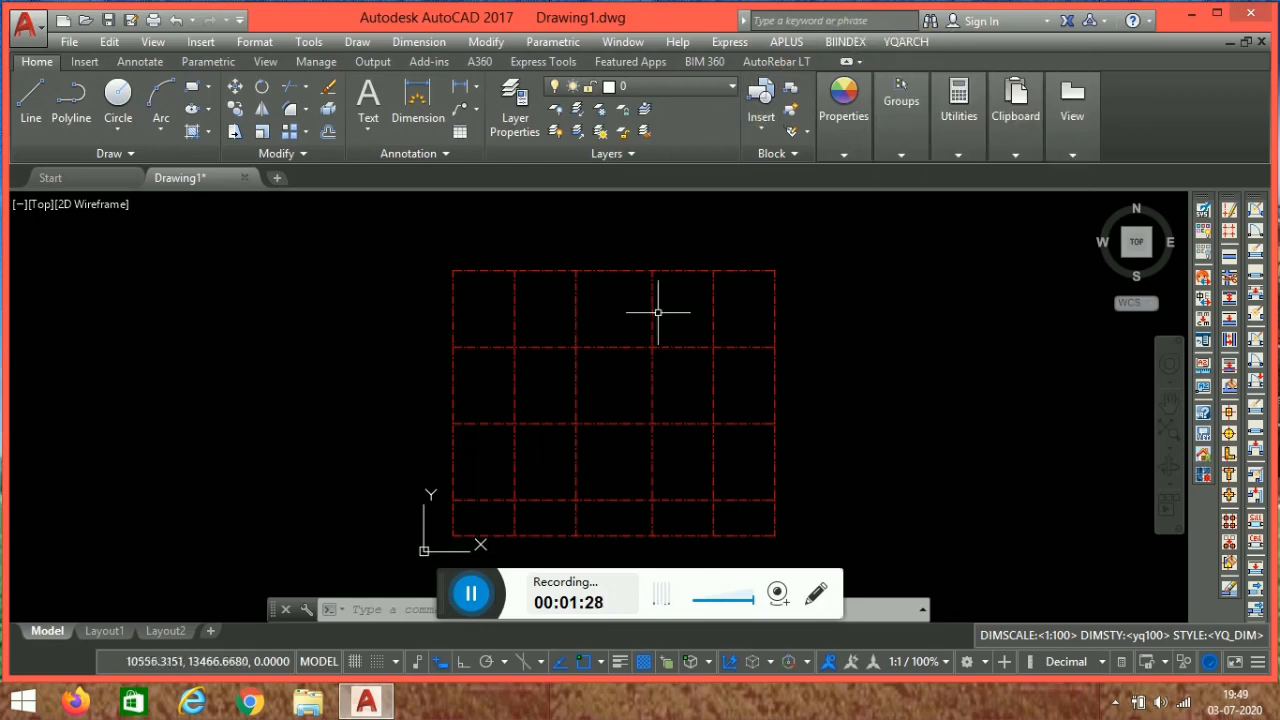
{"action": "middle_click_drag", "start_coordinate": [724, 338], "coordinate": [709, 318]}
{"action": "scroll", "coordinate": [706, 294], "scroll_direction": "up", "scroll_amount": 3}
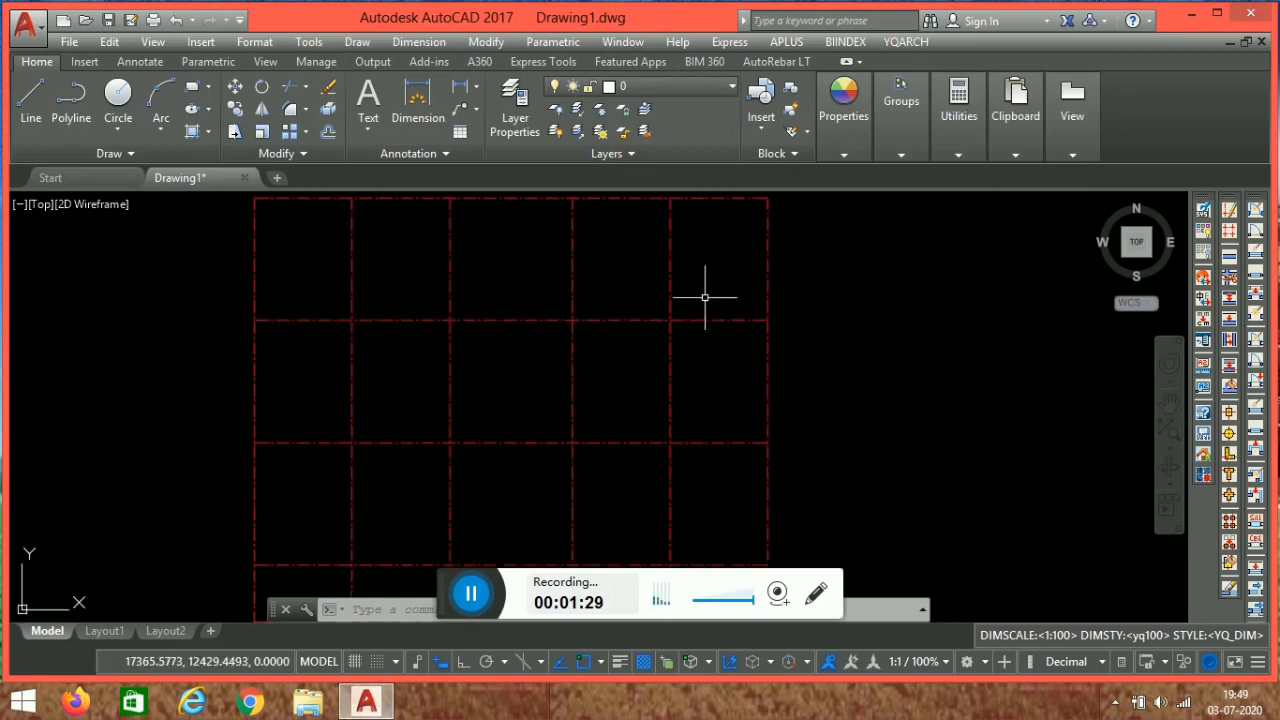
{"action": "scroll", "coordinate": [846, 309], "scroll_direction": "down", "scroll_amount": 3}
{"action": "middle_click_drag", "start_coordinate": [846, 309], "coordinate": [799, 333]}
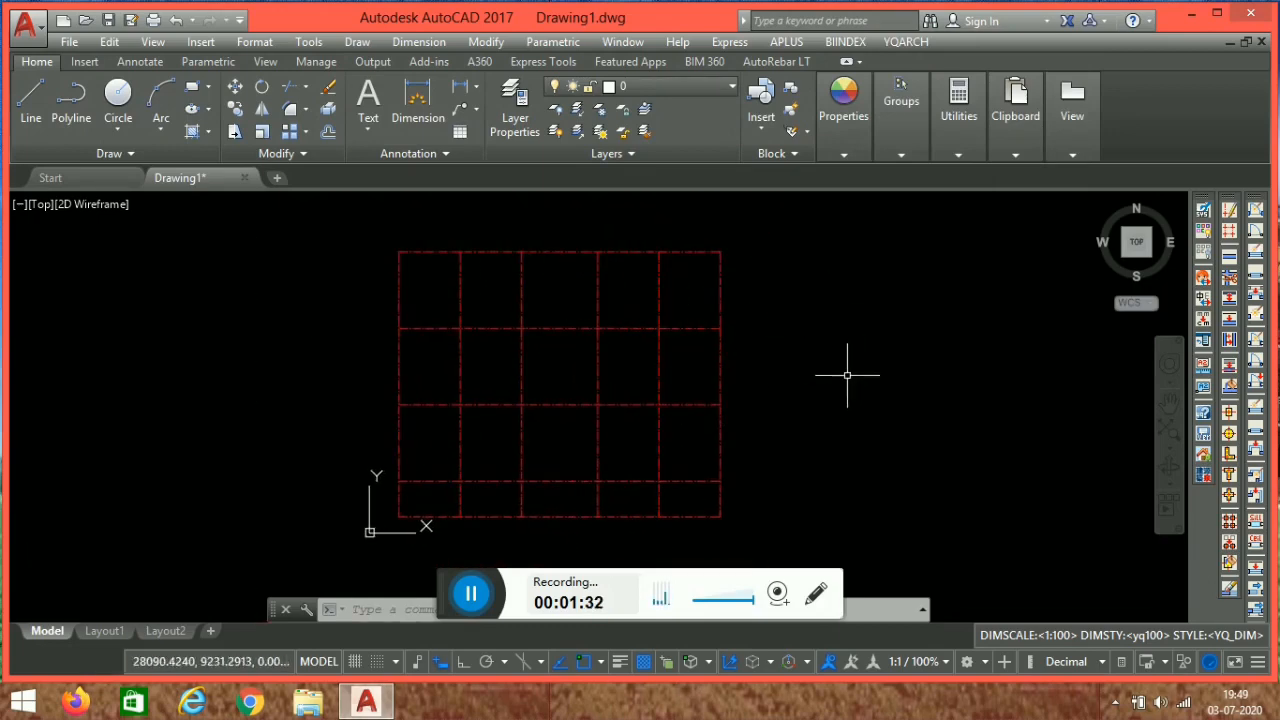